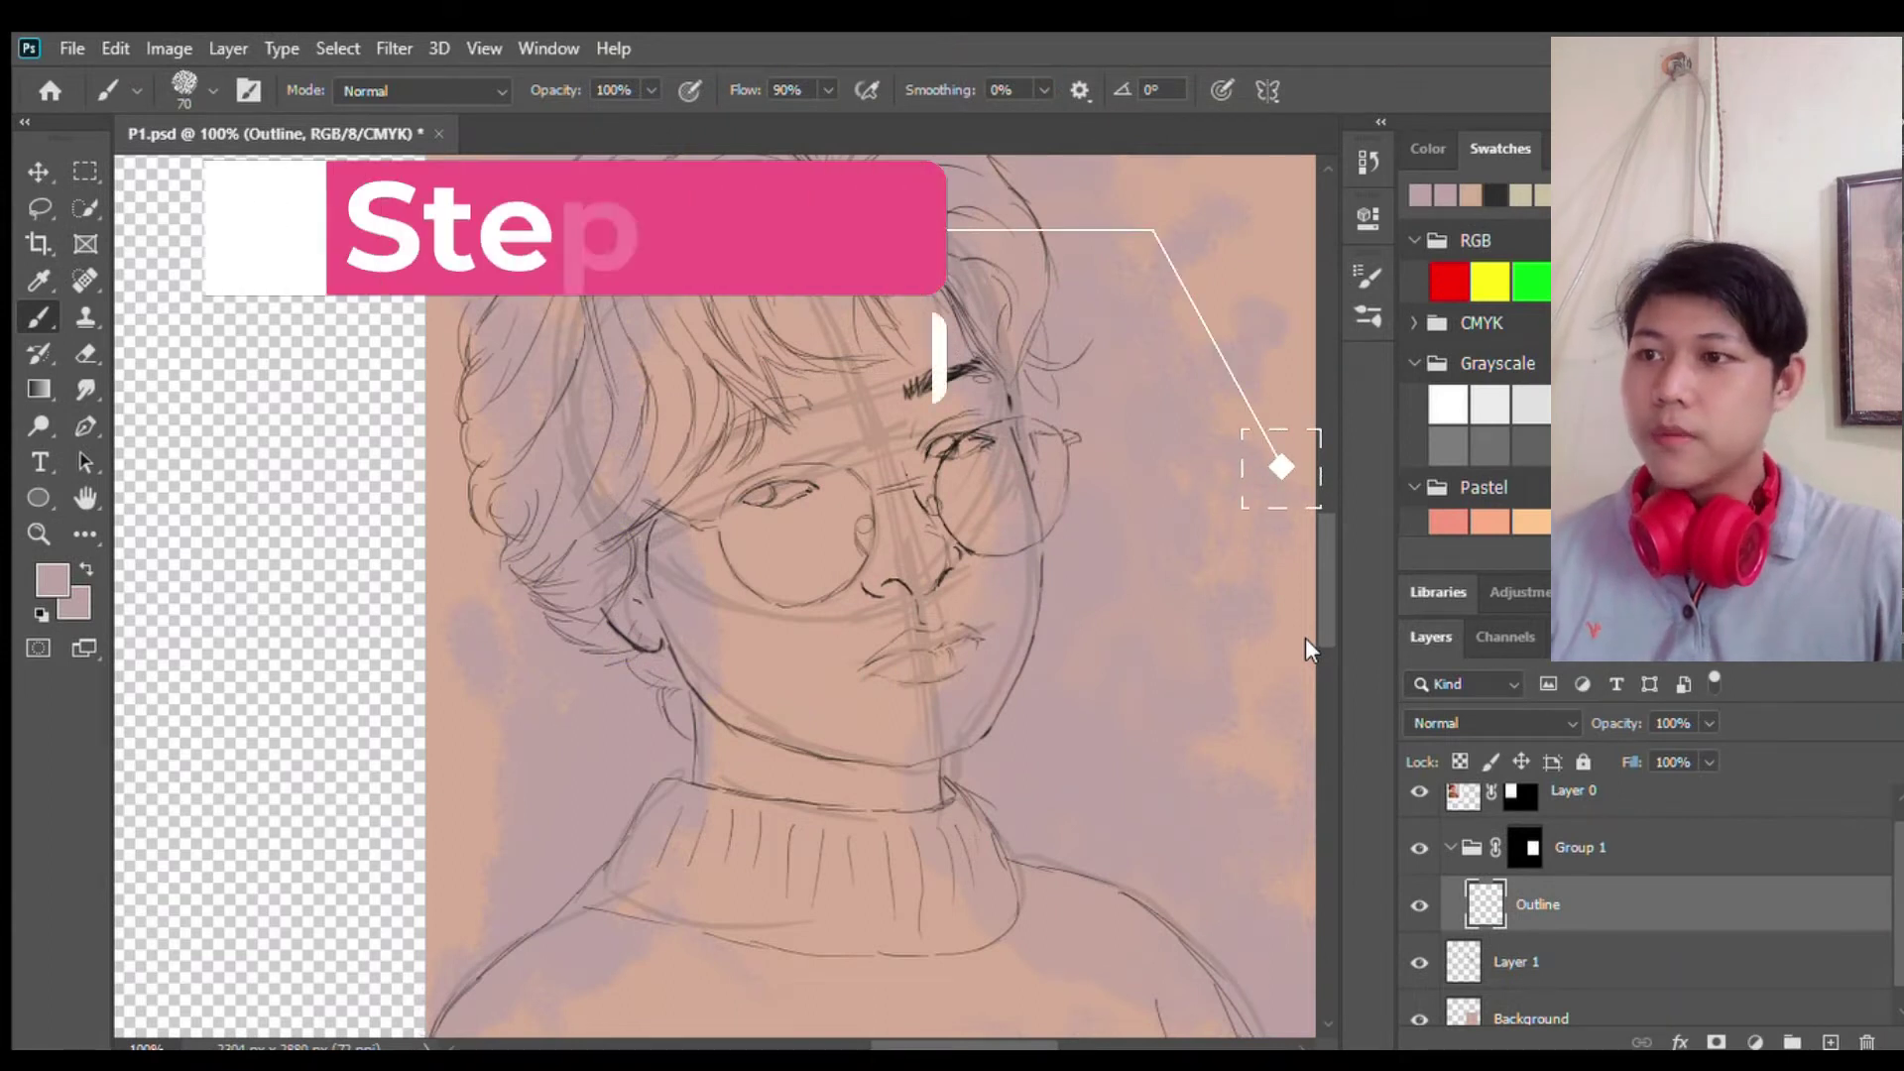
Step: Briefly raise the construction sketch layer to full opacity, then fade it back down
drag(1323, 595, 1323, 573)
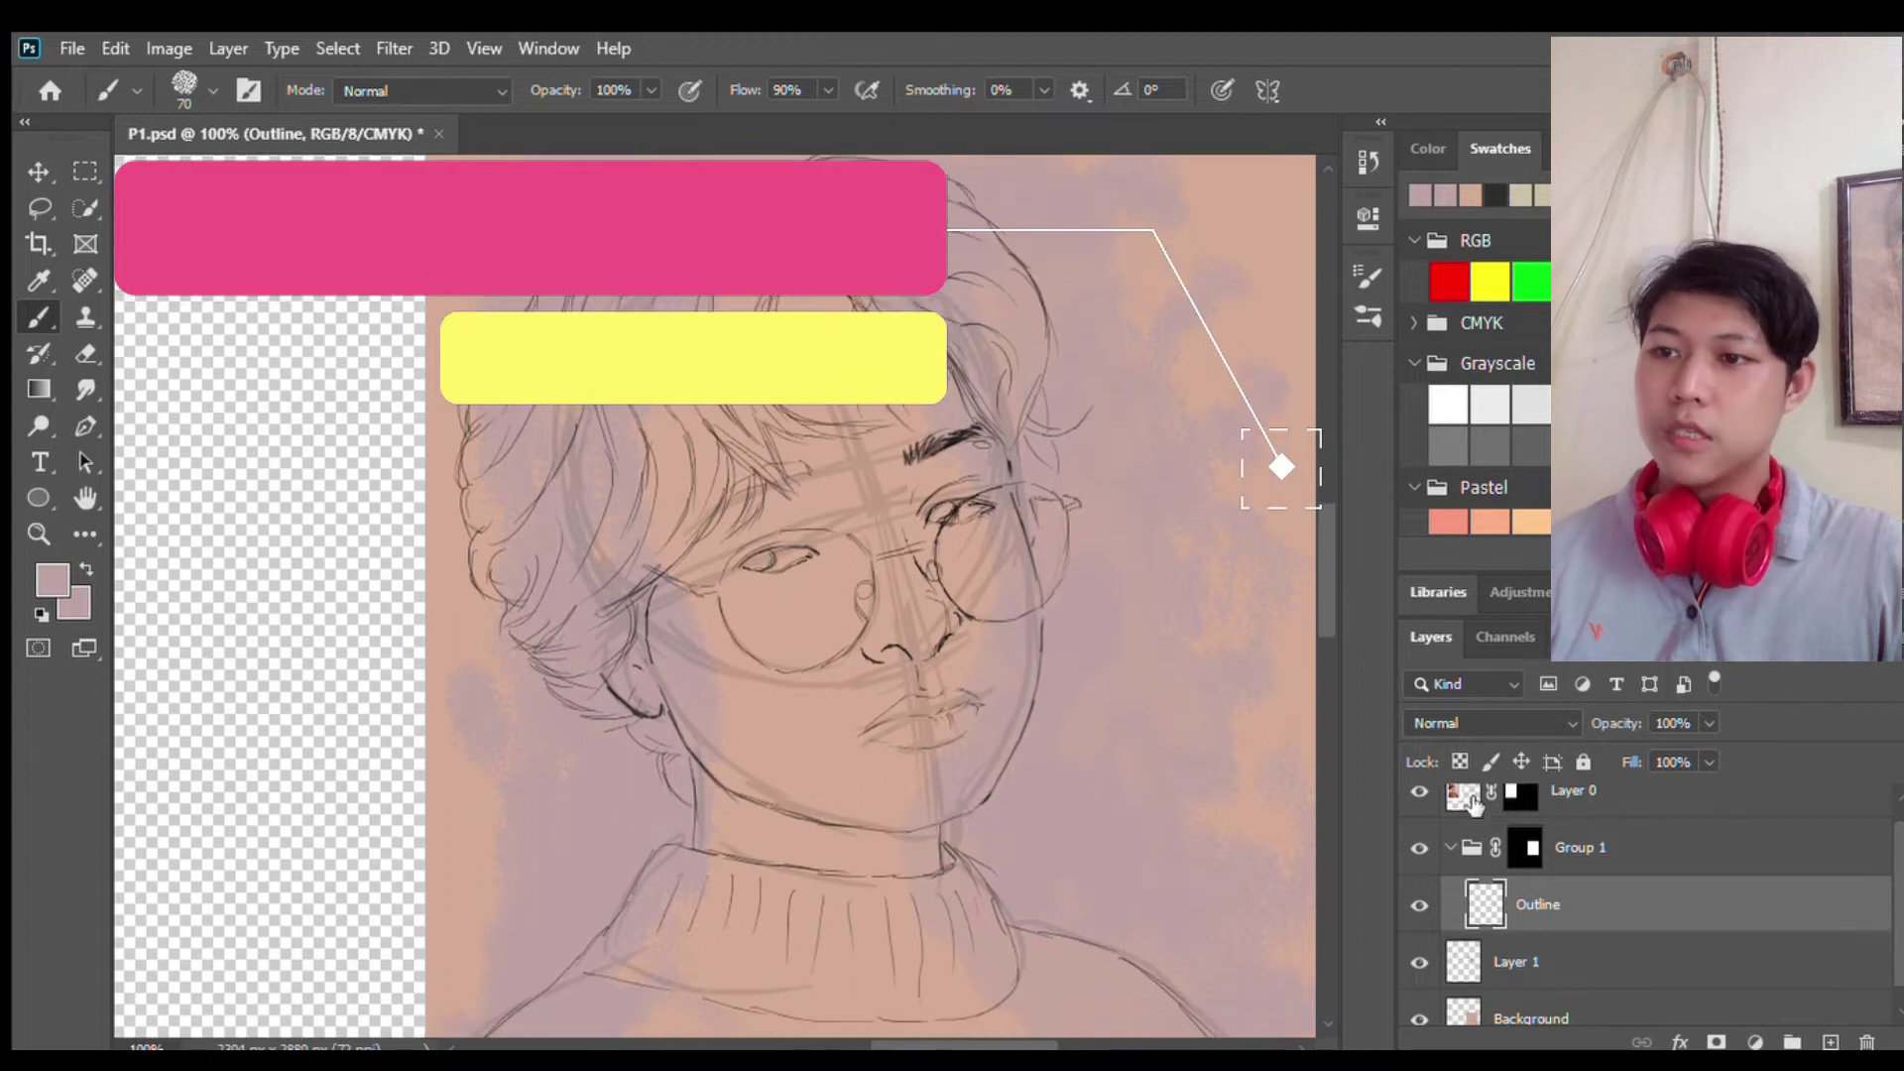
click(1585, 970)
drag(1709, 723, 1753, 734)
key(alt+bracketright)
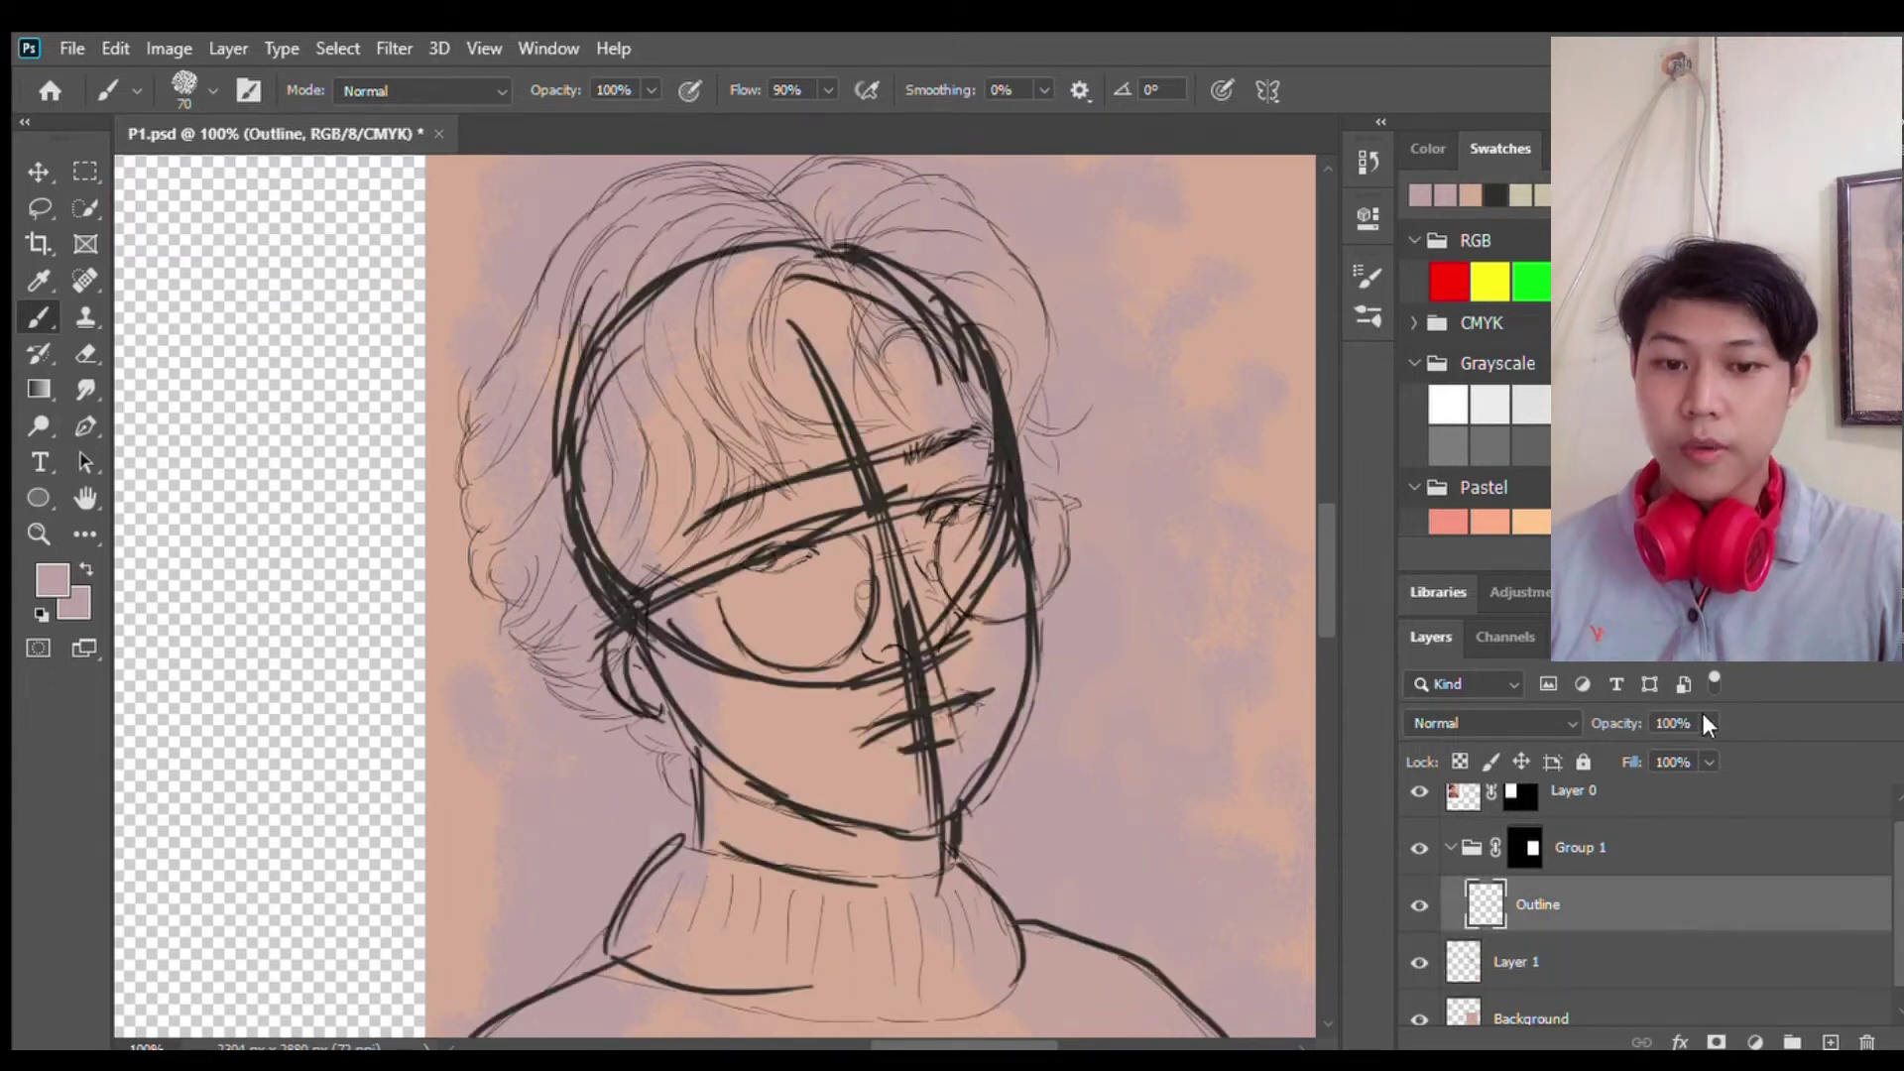
scroll(1663, 947, down, 1)
click(1579, 958)
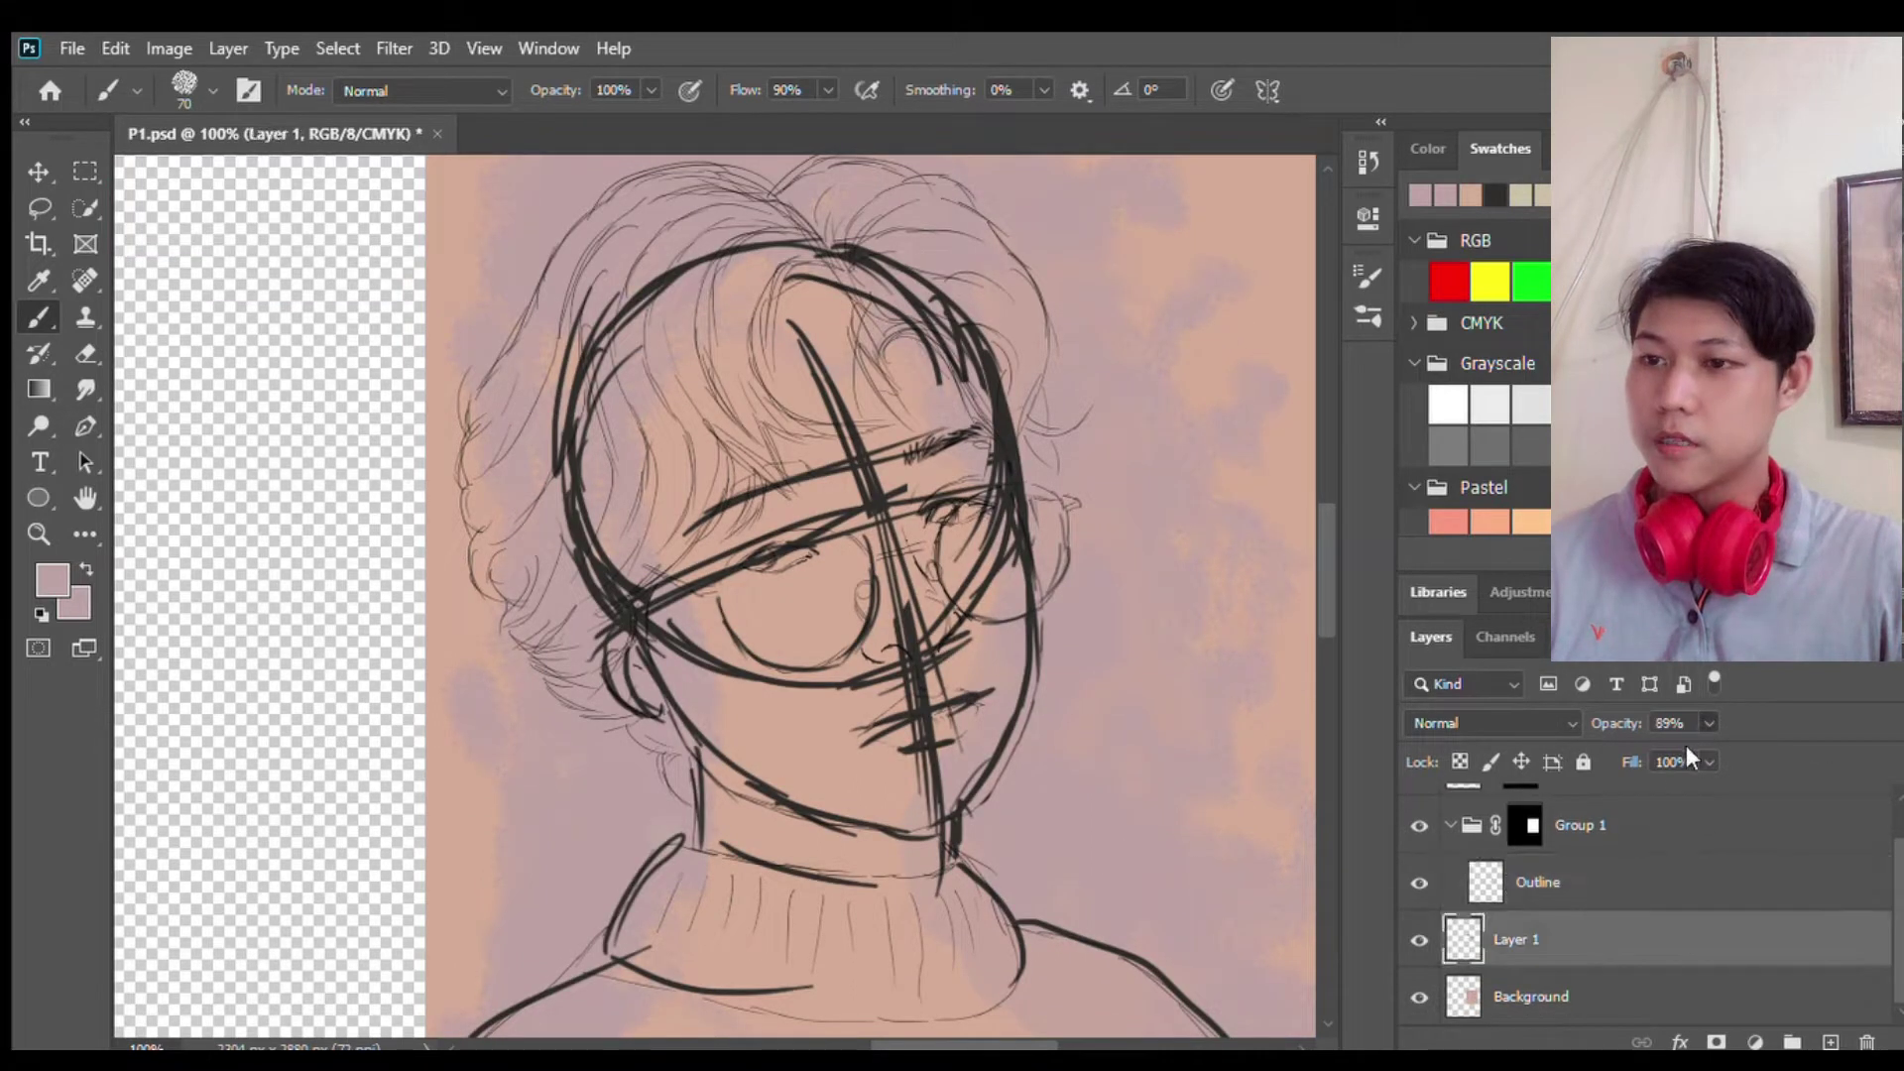
drag(1708, 723, 1598, 764)
key(alt+bracketright)
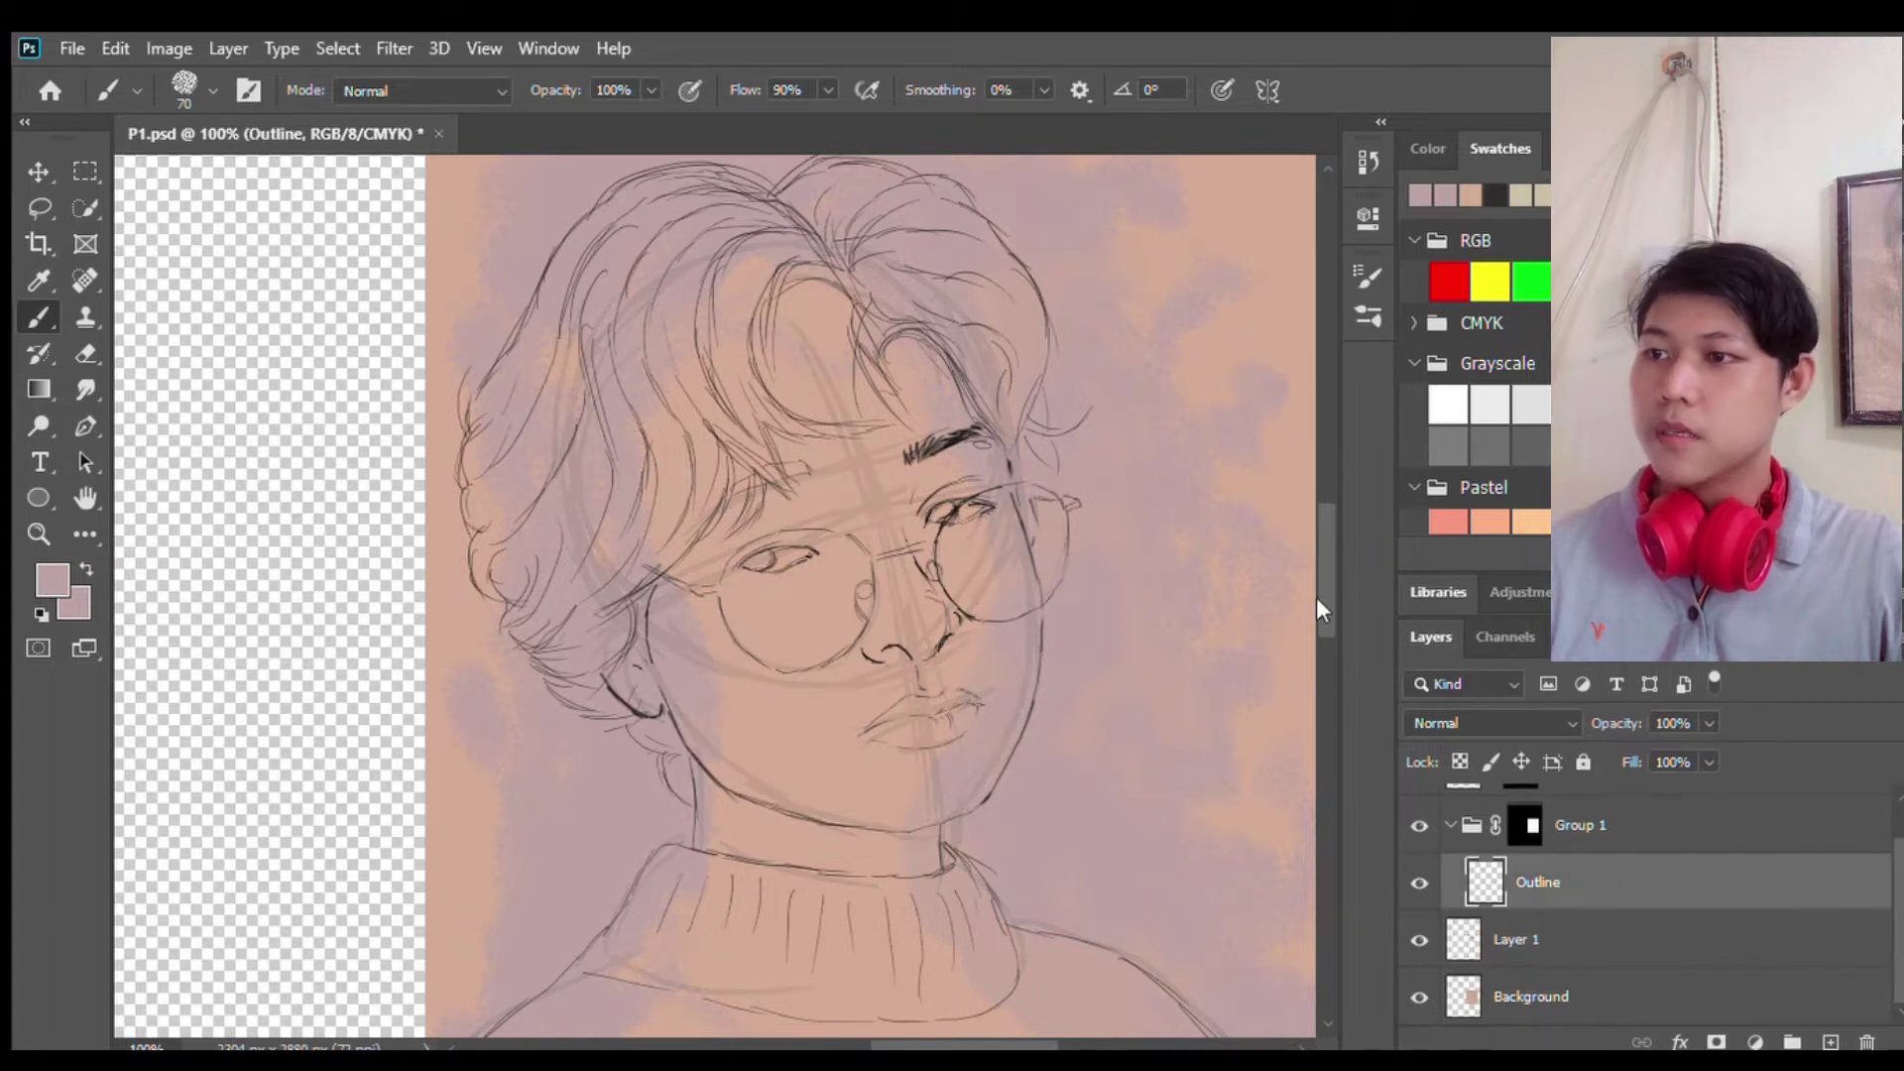
scroll(1190, 597, down, 1)
Step: Add a Skin Base Tone layer above Background and brush sampled peach over the face and neck
key(alt+bracketleft)
key(alt+bracketleft)
scroll(587, 764, up, 5)
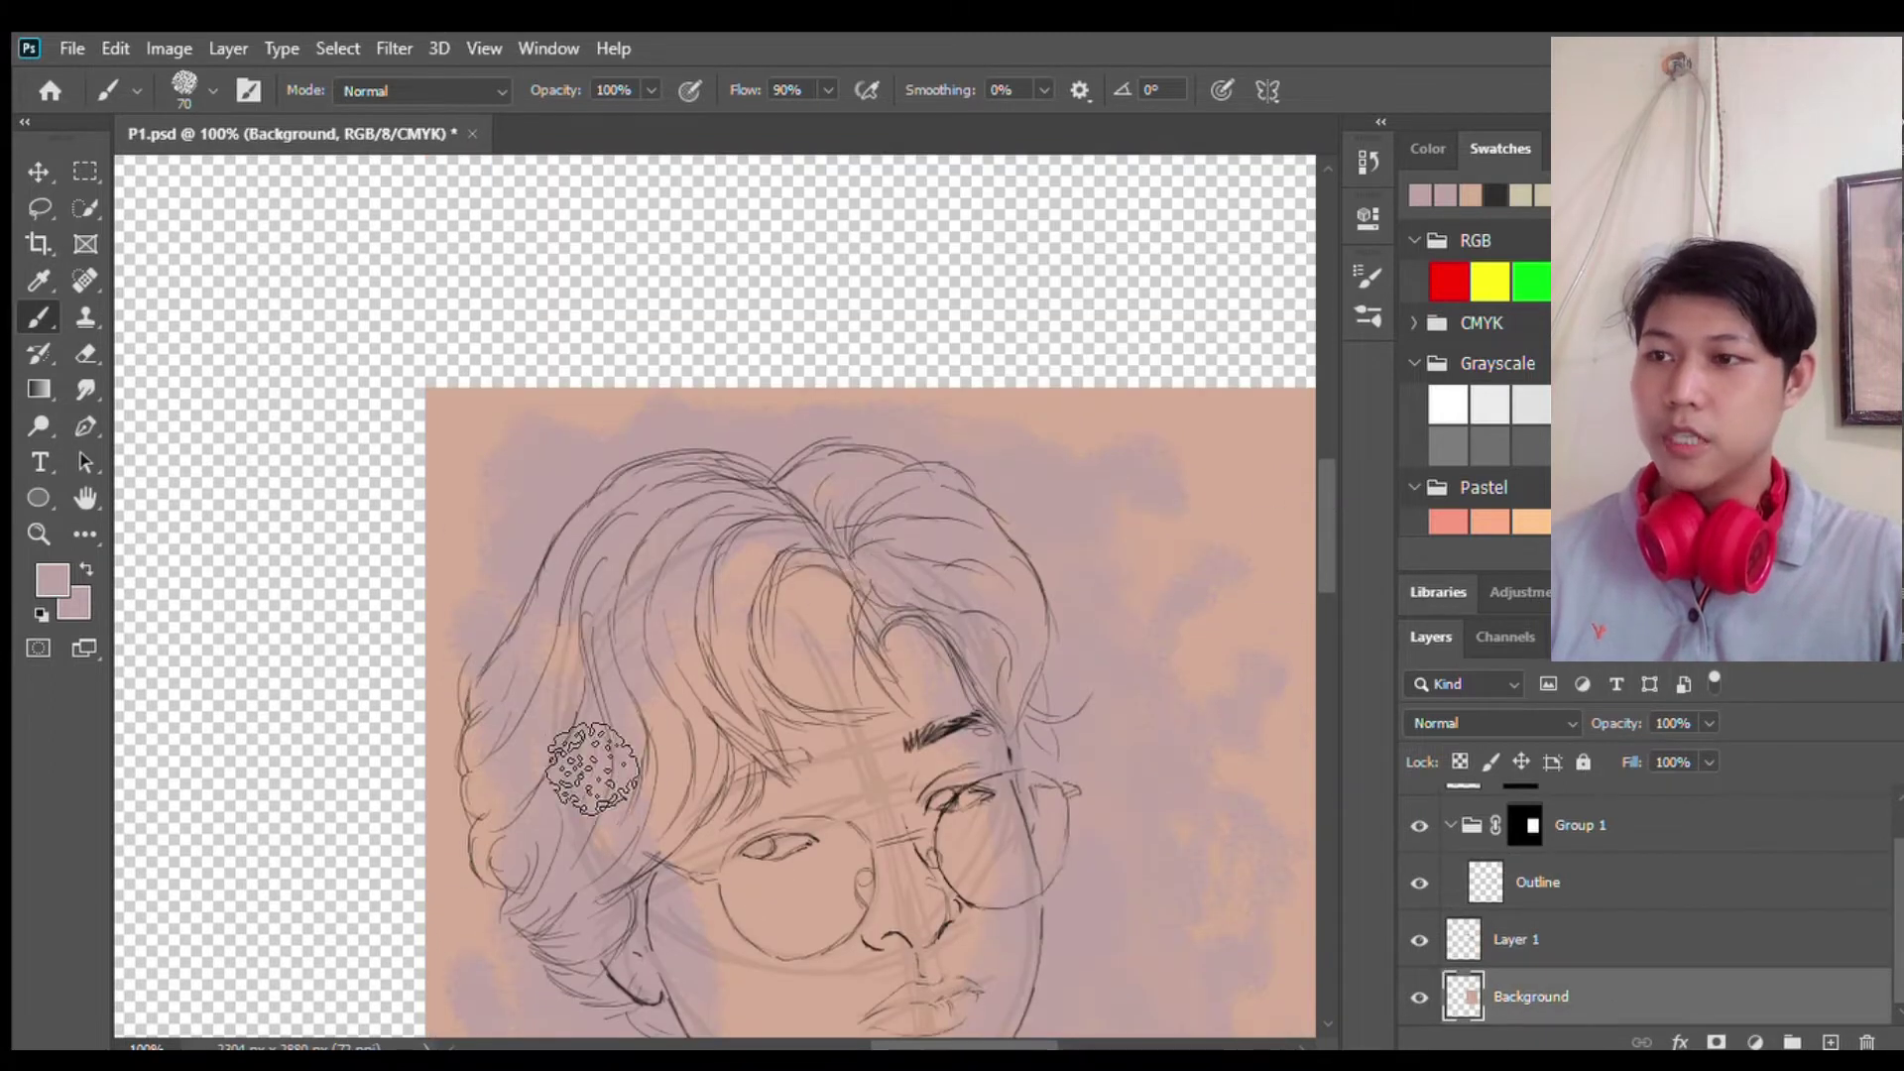
scroll(1319, 587, down, 4)
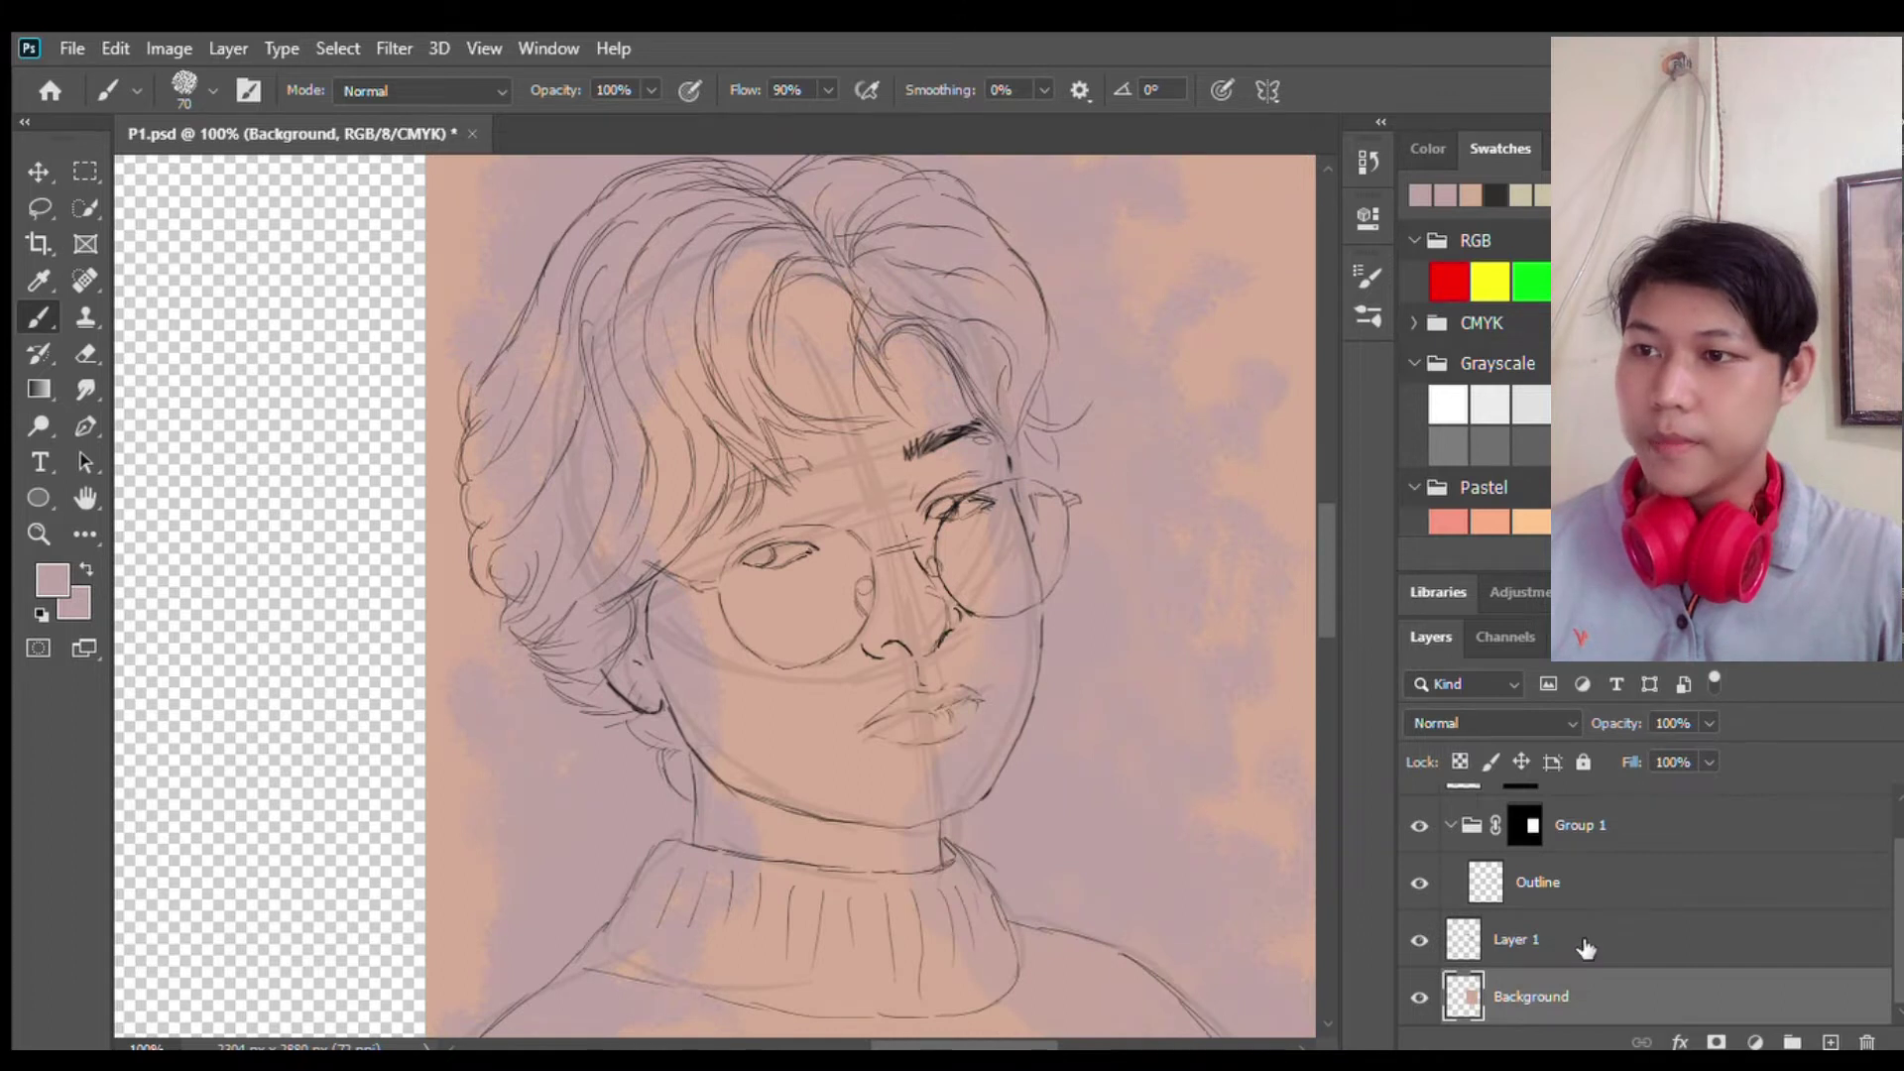
click(1581, 943)
key(i)
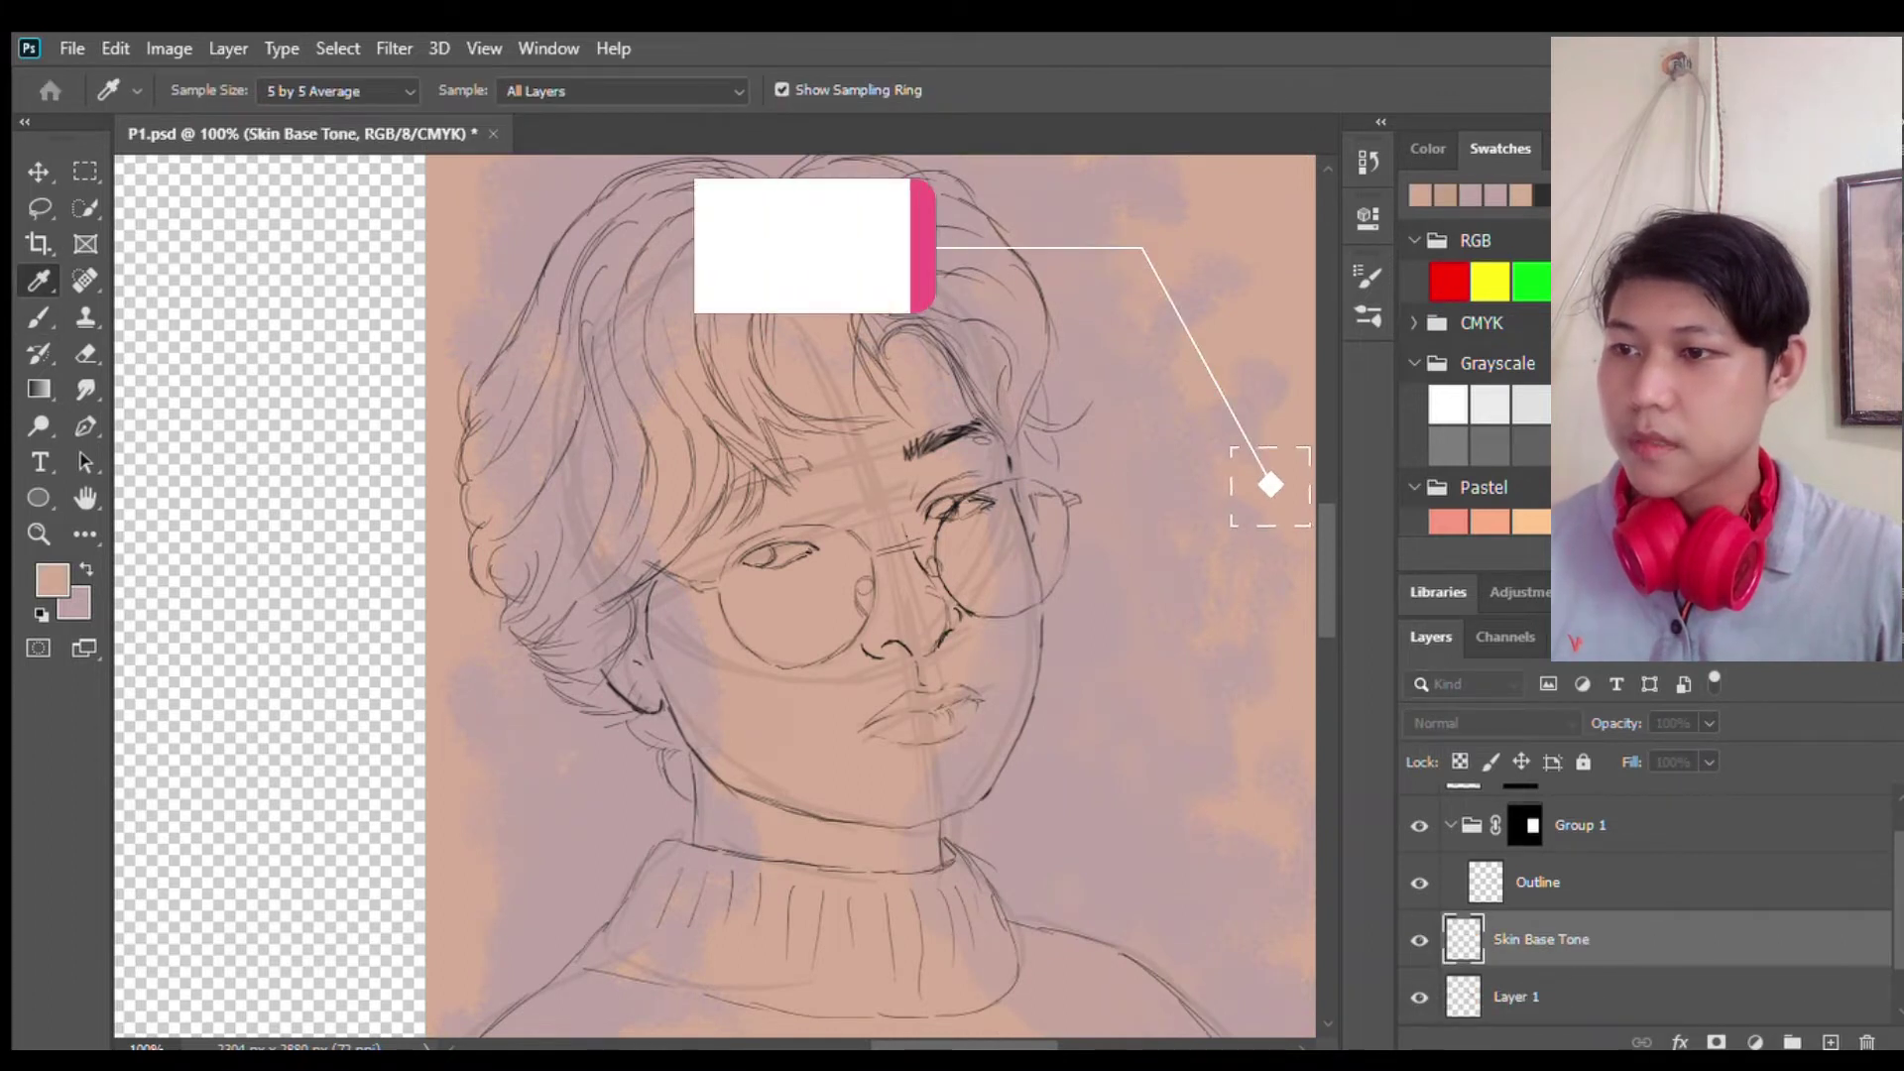
key(b)
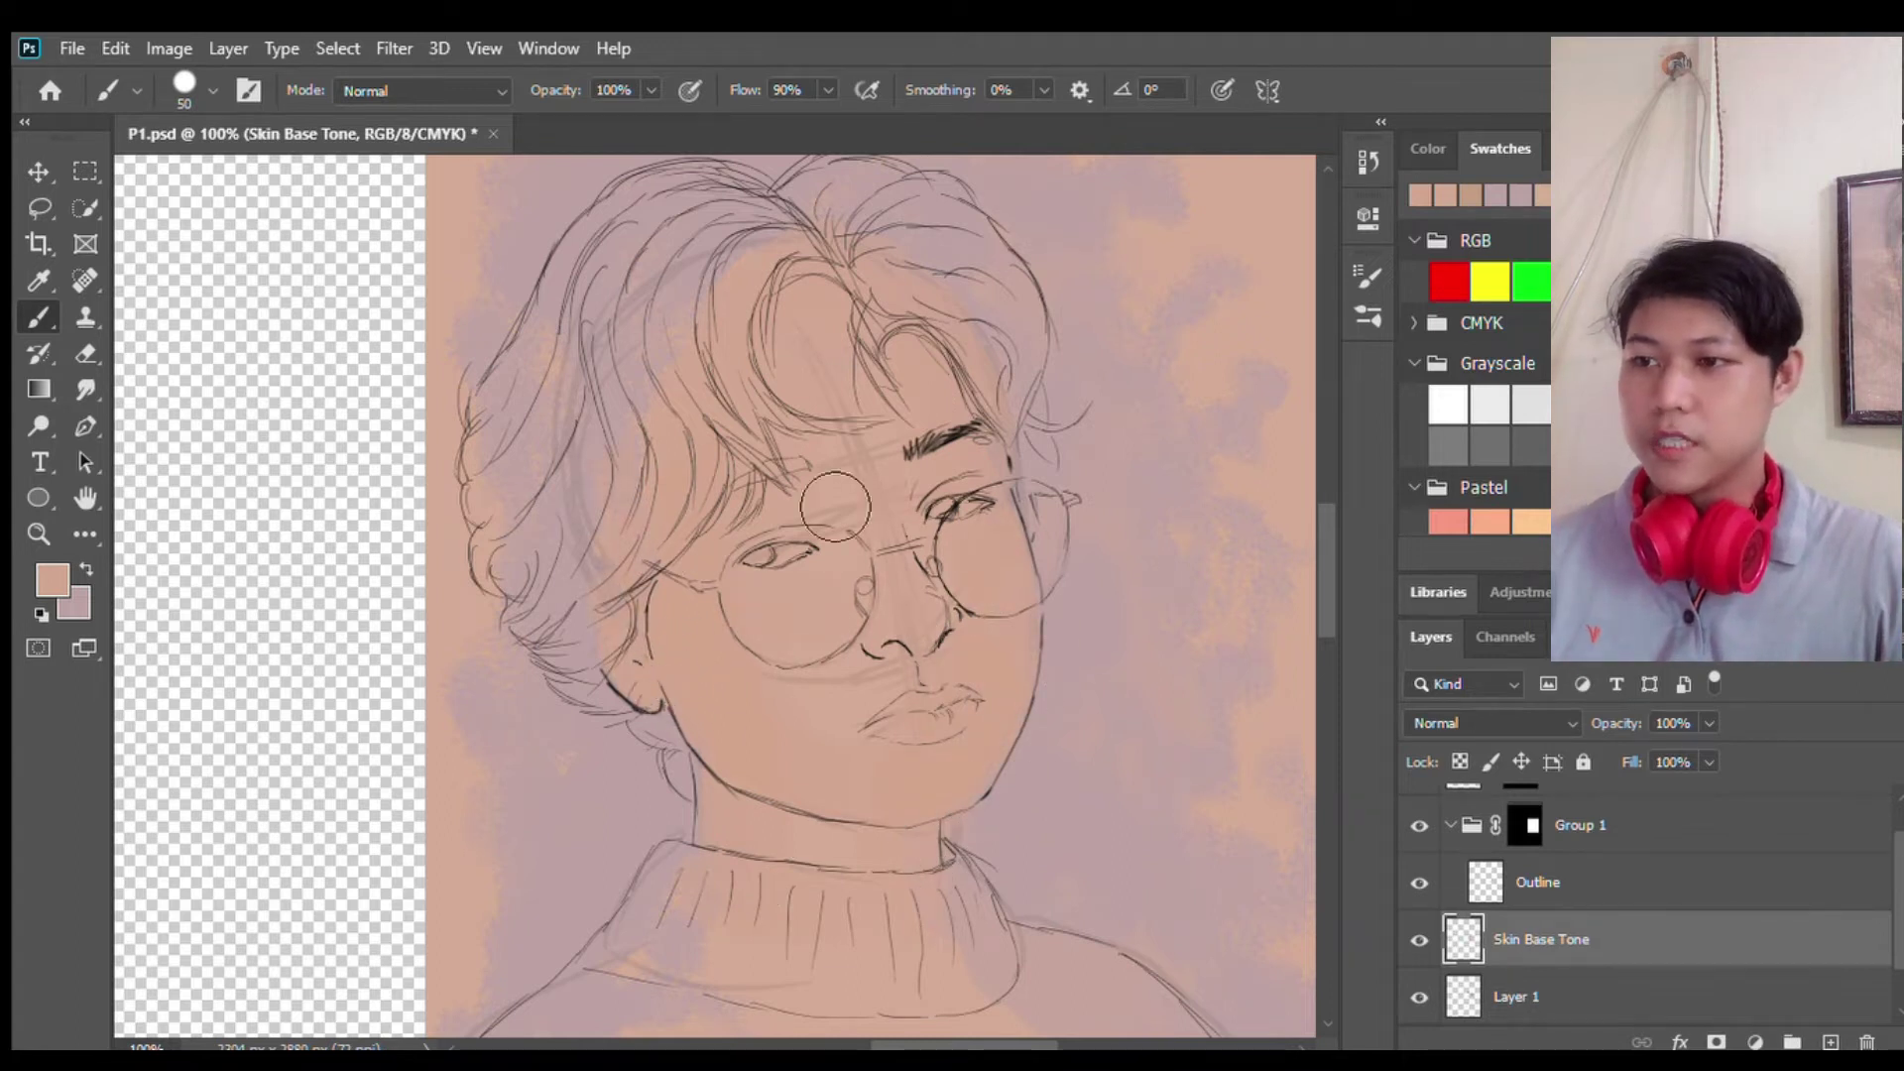
scroll(914, 480, down, 5)
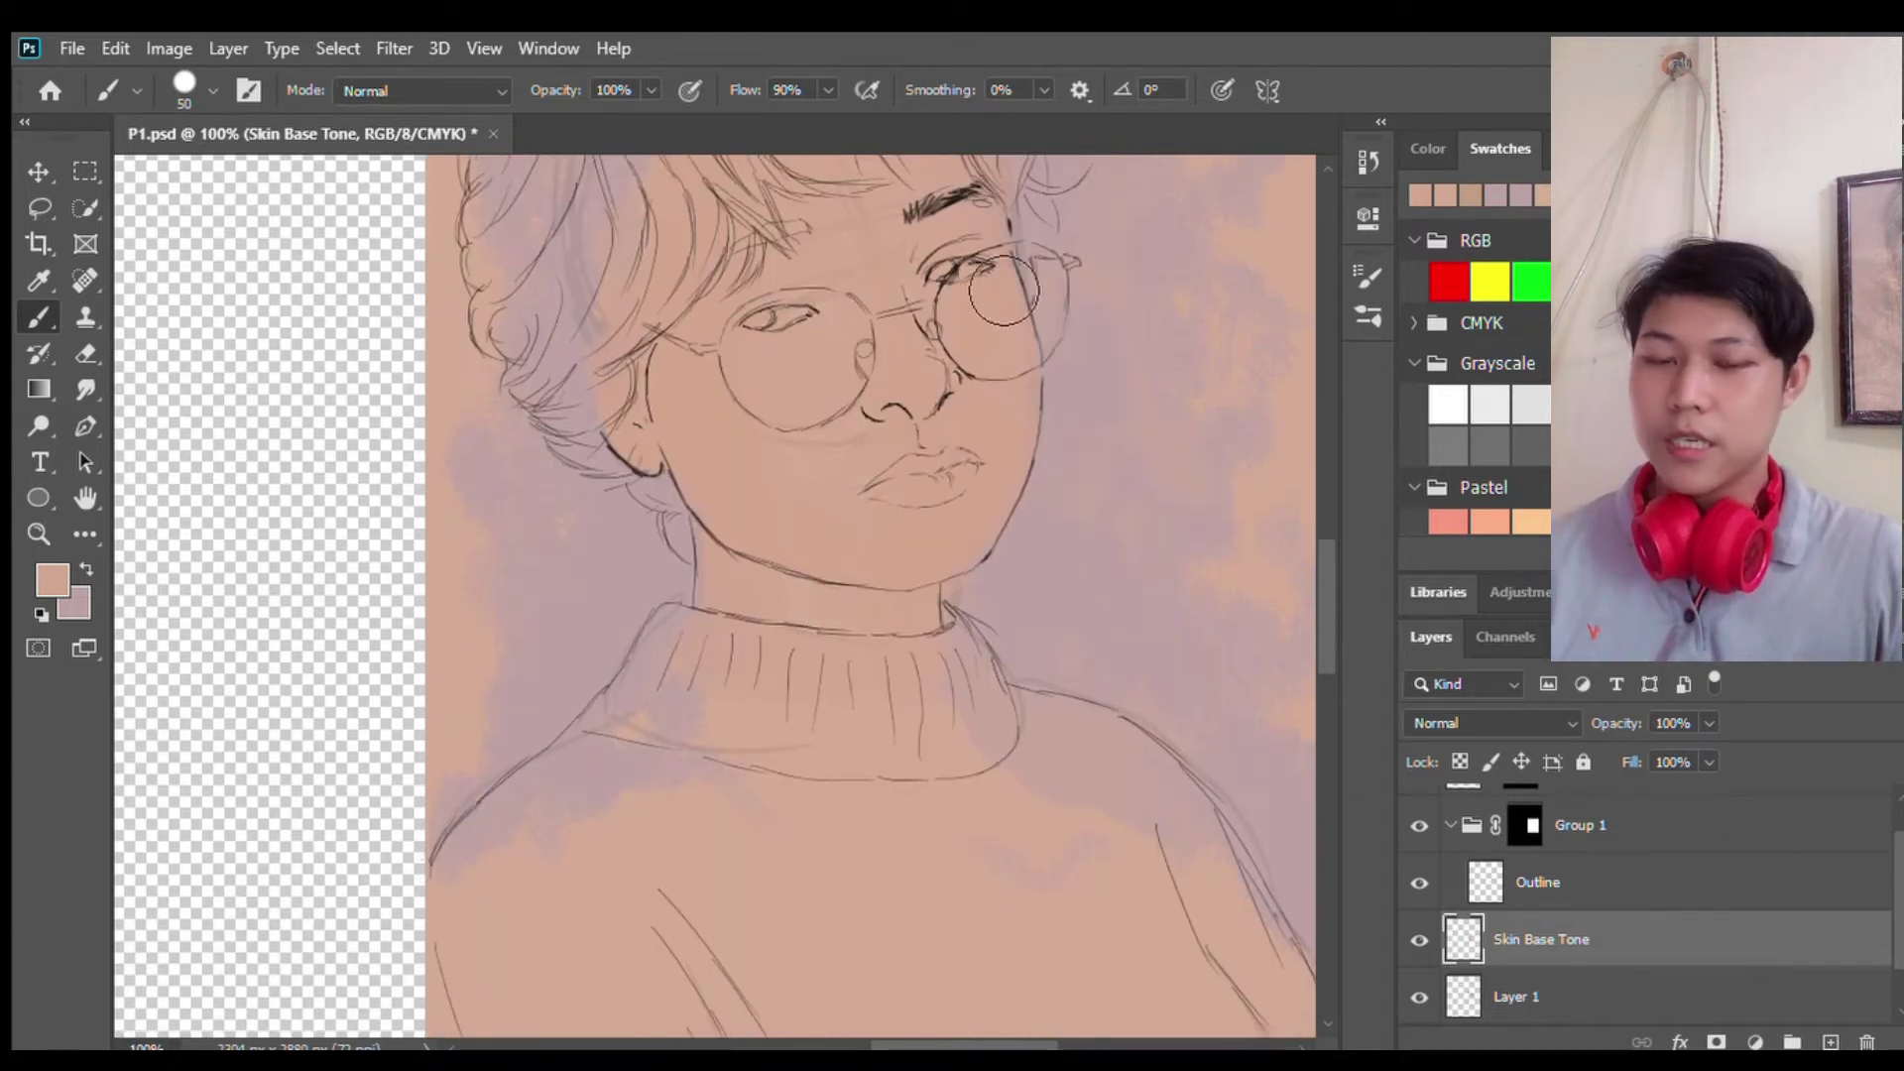
scroll(1004, 290, up, 9)
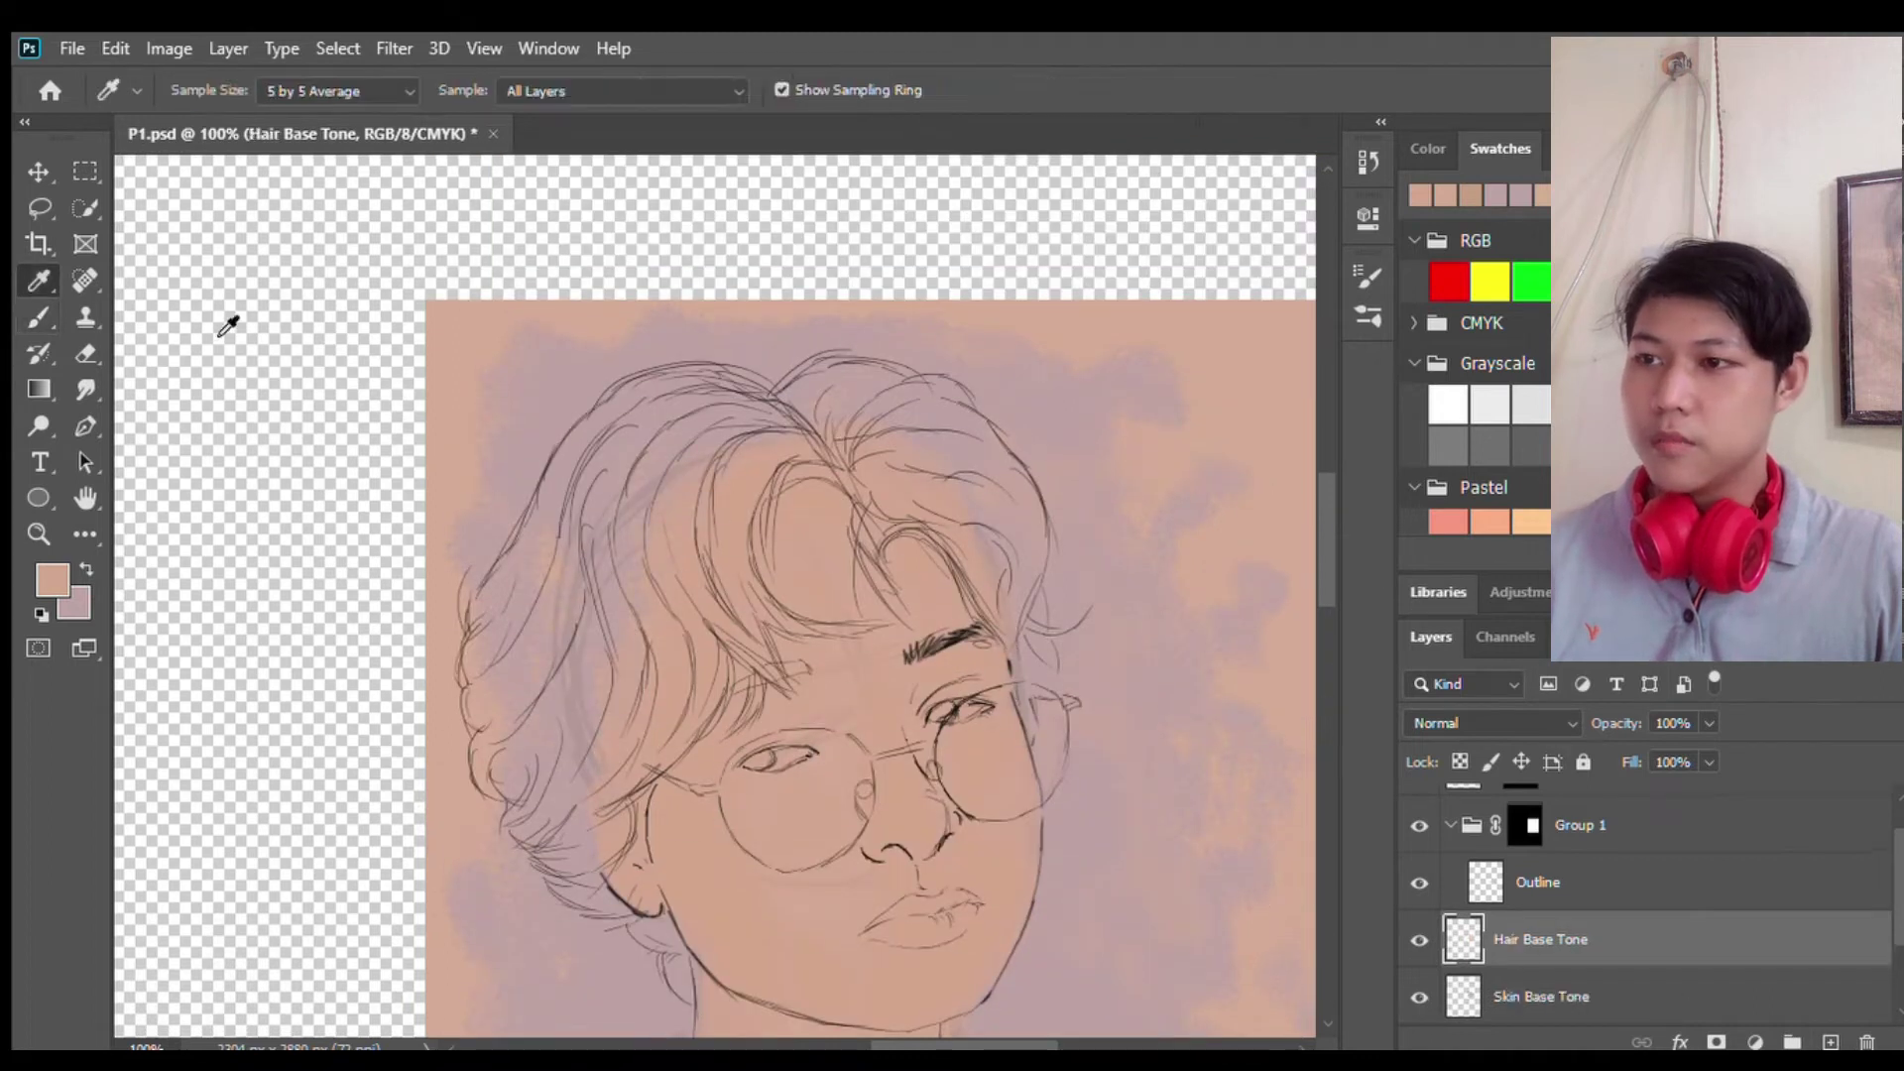
Step: Paint dark red over the lower-left hair, the jaw side and the strands beside the face
key(b)
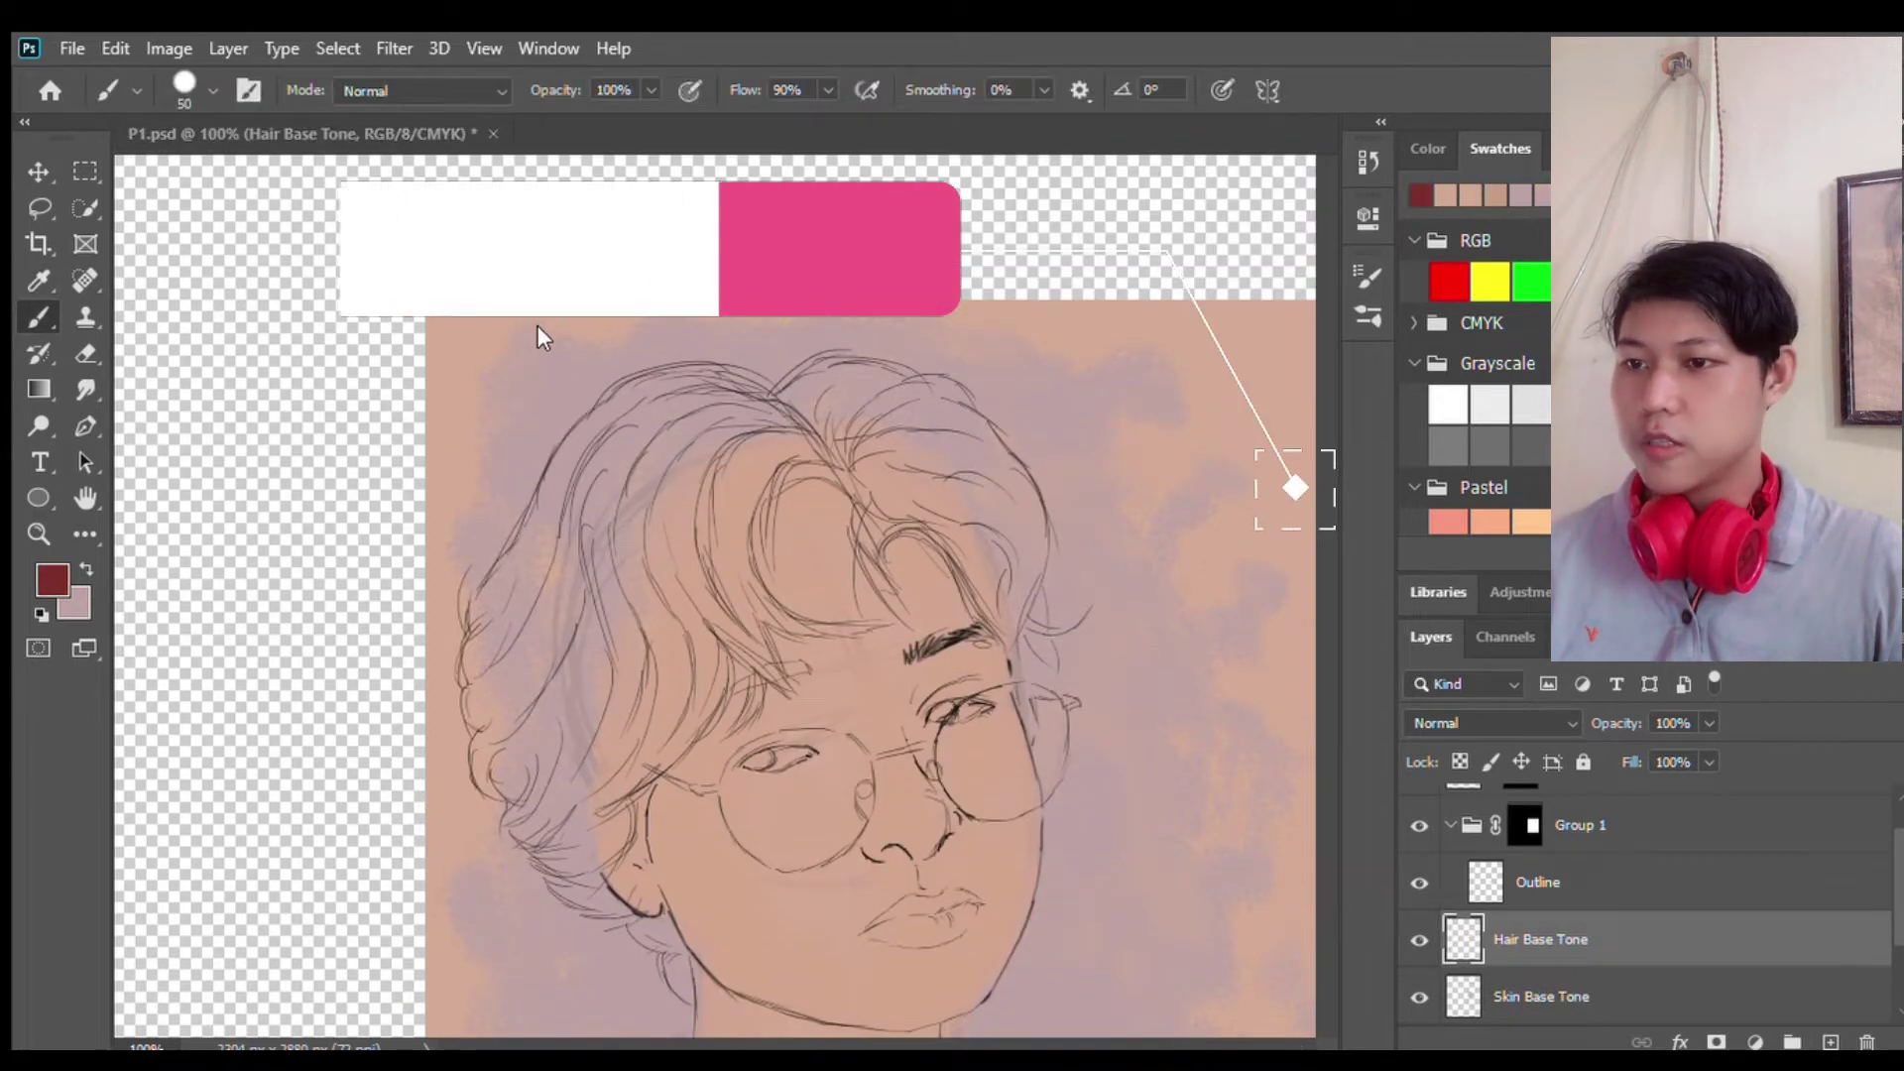
mouse_move(631, 484)
mouse_down()
mouse_move(641, 498)
mouse_move(761, 439)
mouse_move(655, 446)
mouse_move(556, 555)
mouse_move(873, 416)
mouse_move(1001, 516)
mouse_up()
mouse_move(843, 427)
mouse_down()
mouse_move(754, 595)
mouse_move(803, 681)
mouse_move(794, 733)
mouse_move(892, 645)
mouse_up()
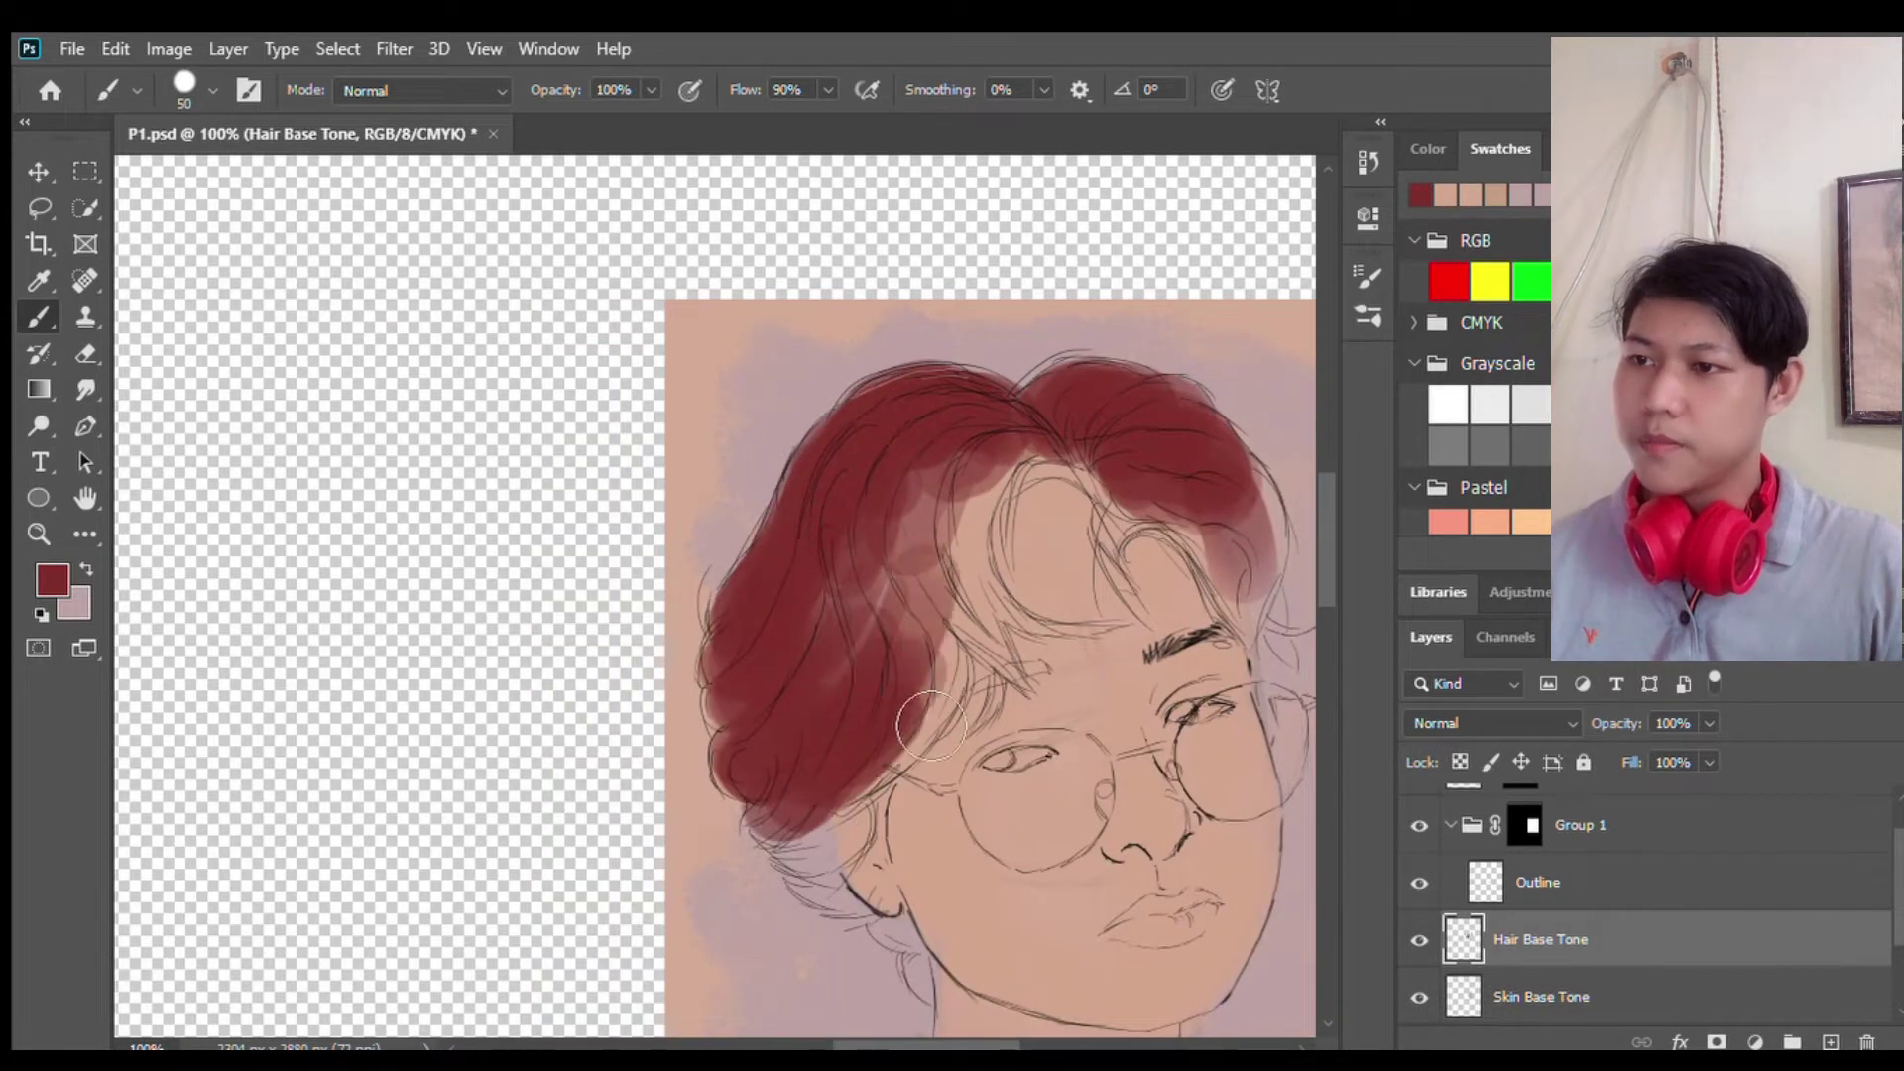
drag(942, 496, 871, 561)
scroll(865, 729, down, 3)
key(bracketleft)
key(bracketleft)
key(bracketleft)
mouse_move(864, 727)
mouse_down()
mouse_move(793, 644)
mouse_move(754, 634)
mouse_move(833, 733)
mouse_move(743, 612)
mouse_move(709, 516)
mouse_up()
drag(838, 620, 908, 814)
mouse_move(1001, 501)
mouse_down()
mouse_move(969, 377)
mouse_move(1006, 446)
mouse_move(858, 625)
mouse_up()
key(bracketleft)
key(bracketleft)
drag(962, 476, 1001, 555)
Step: Fill the forelock, the forehead hairline and the right side of the hair with dark red
mouse_move(1051, 521)
mouse_down()
mouse_move(1022, 434)
mouse_move(1065, 463)
mouse_up()
key(bracketright)
key(bracketright)
key(bracketright)
mouse_move(1111, 367)
mouse_down()
mouse_move(1051, 297)
mouse_move(1001, 447)
mouse_up()
drag(1081, 288, 1130, 446)
drag(998, 315, 992, 466)
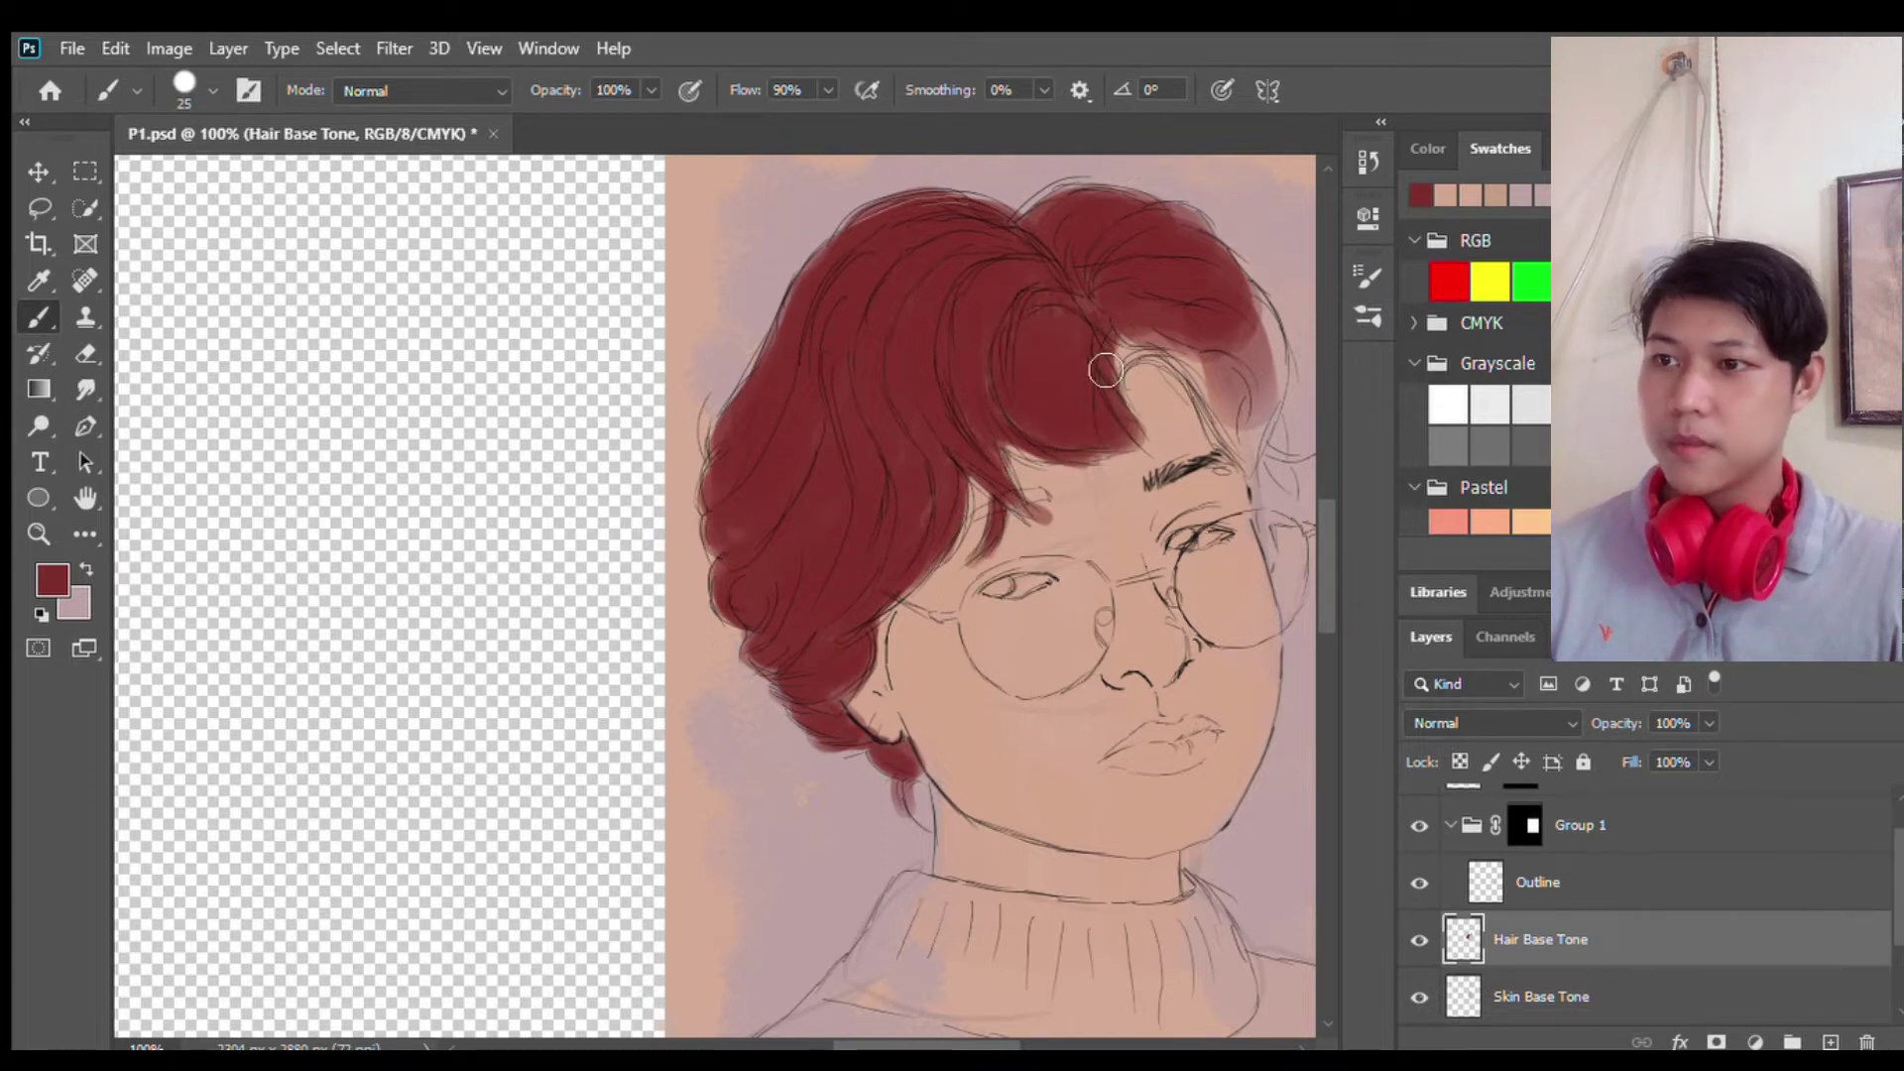
drag(1106, 369, 1229, 427)
mouse_move(1111, 452)
mouse_down()
mouse_move(1006, 416)
mouse_move(1125, 357)
mouse_up()
scroll(1125, 377, right, 3)
mouse_move(1081, 257)
mouse_down()
mouse_move(1113, 369)
mouse_move(1115, 505)
mouse_up()
Step: Refine the right hair edge by the eyebrow and glasses, and add a layer beneath
key(bracketleft)
key(bracketleft)
drag(1155, 416, 1130, 565)
drag(1151, 456, 1144, 492)
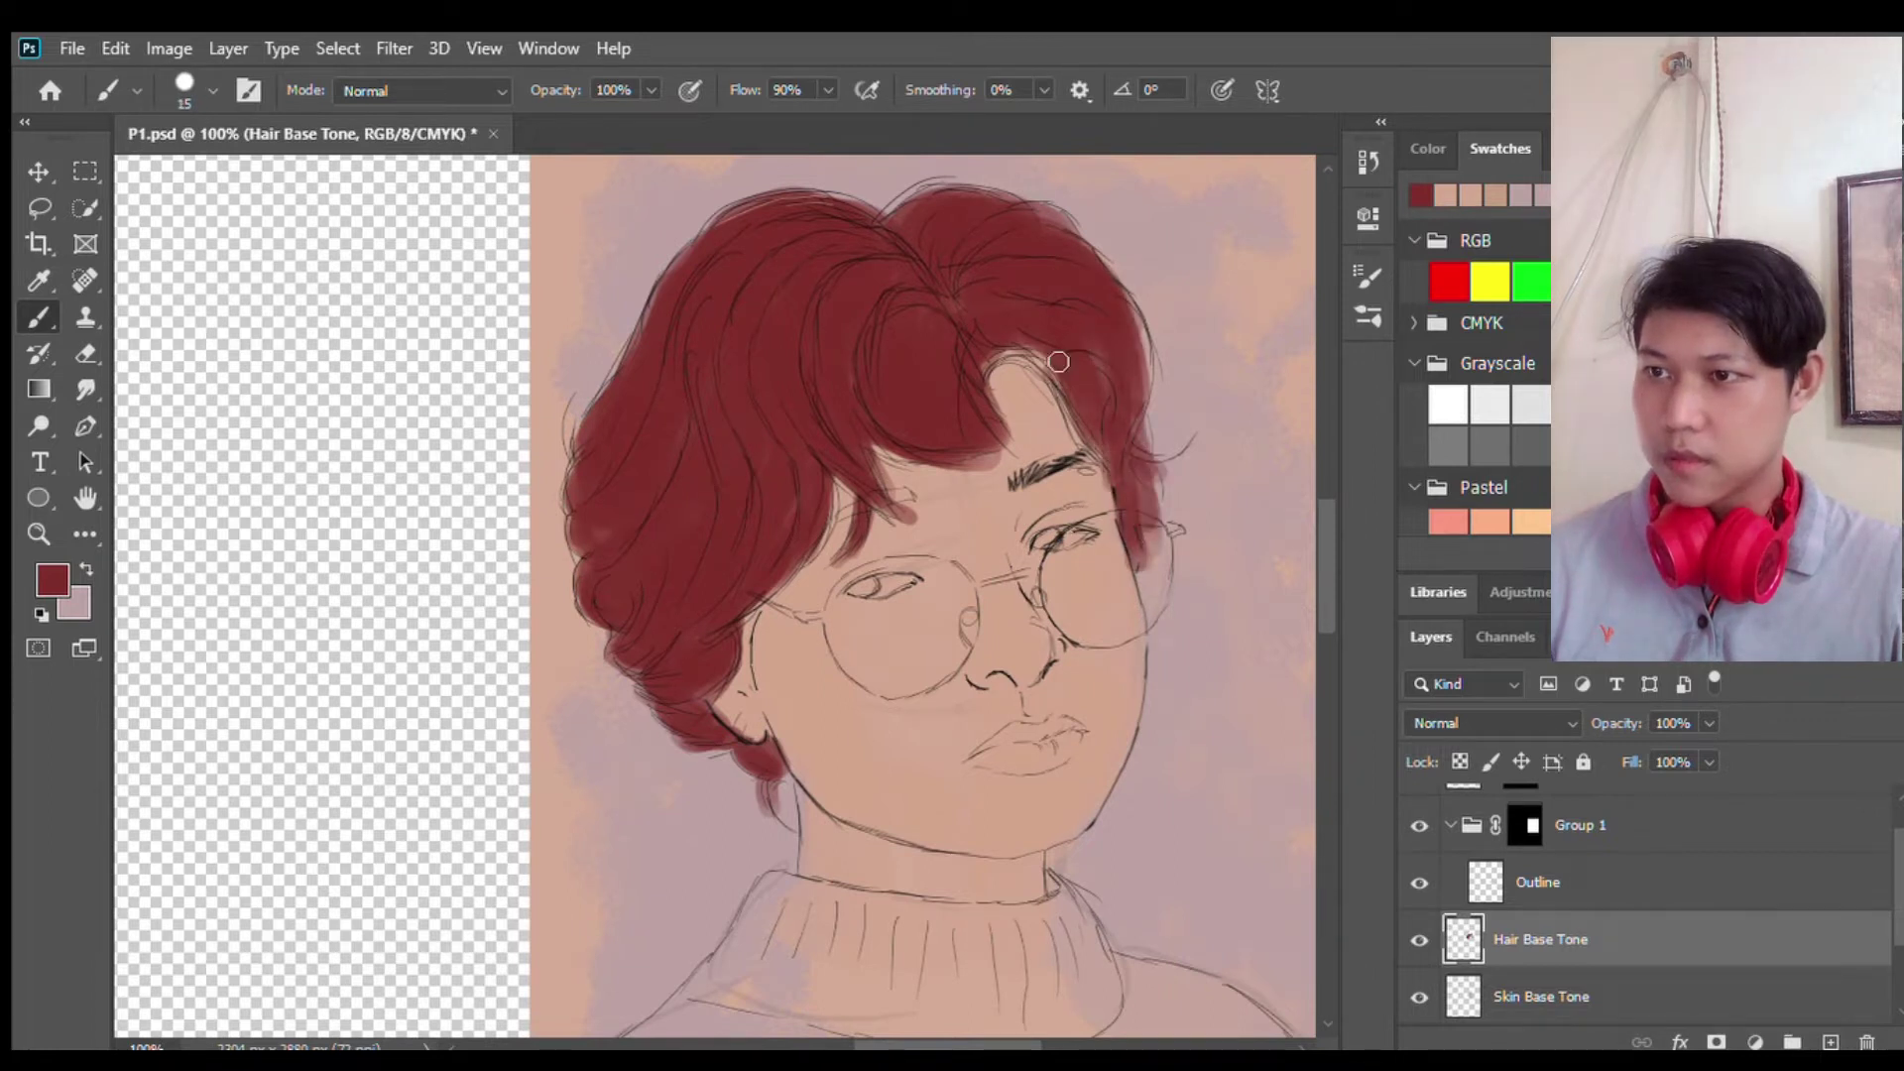
drag(1068, 415, 1175, 466)
drag(1135, 297, 1185, 451)
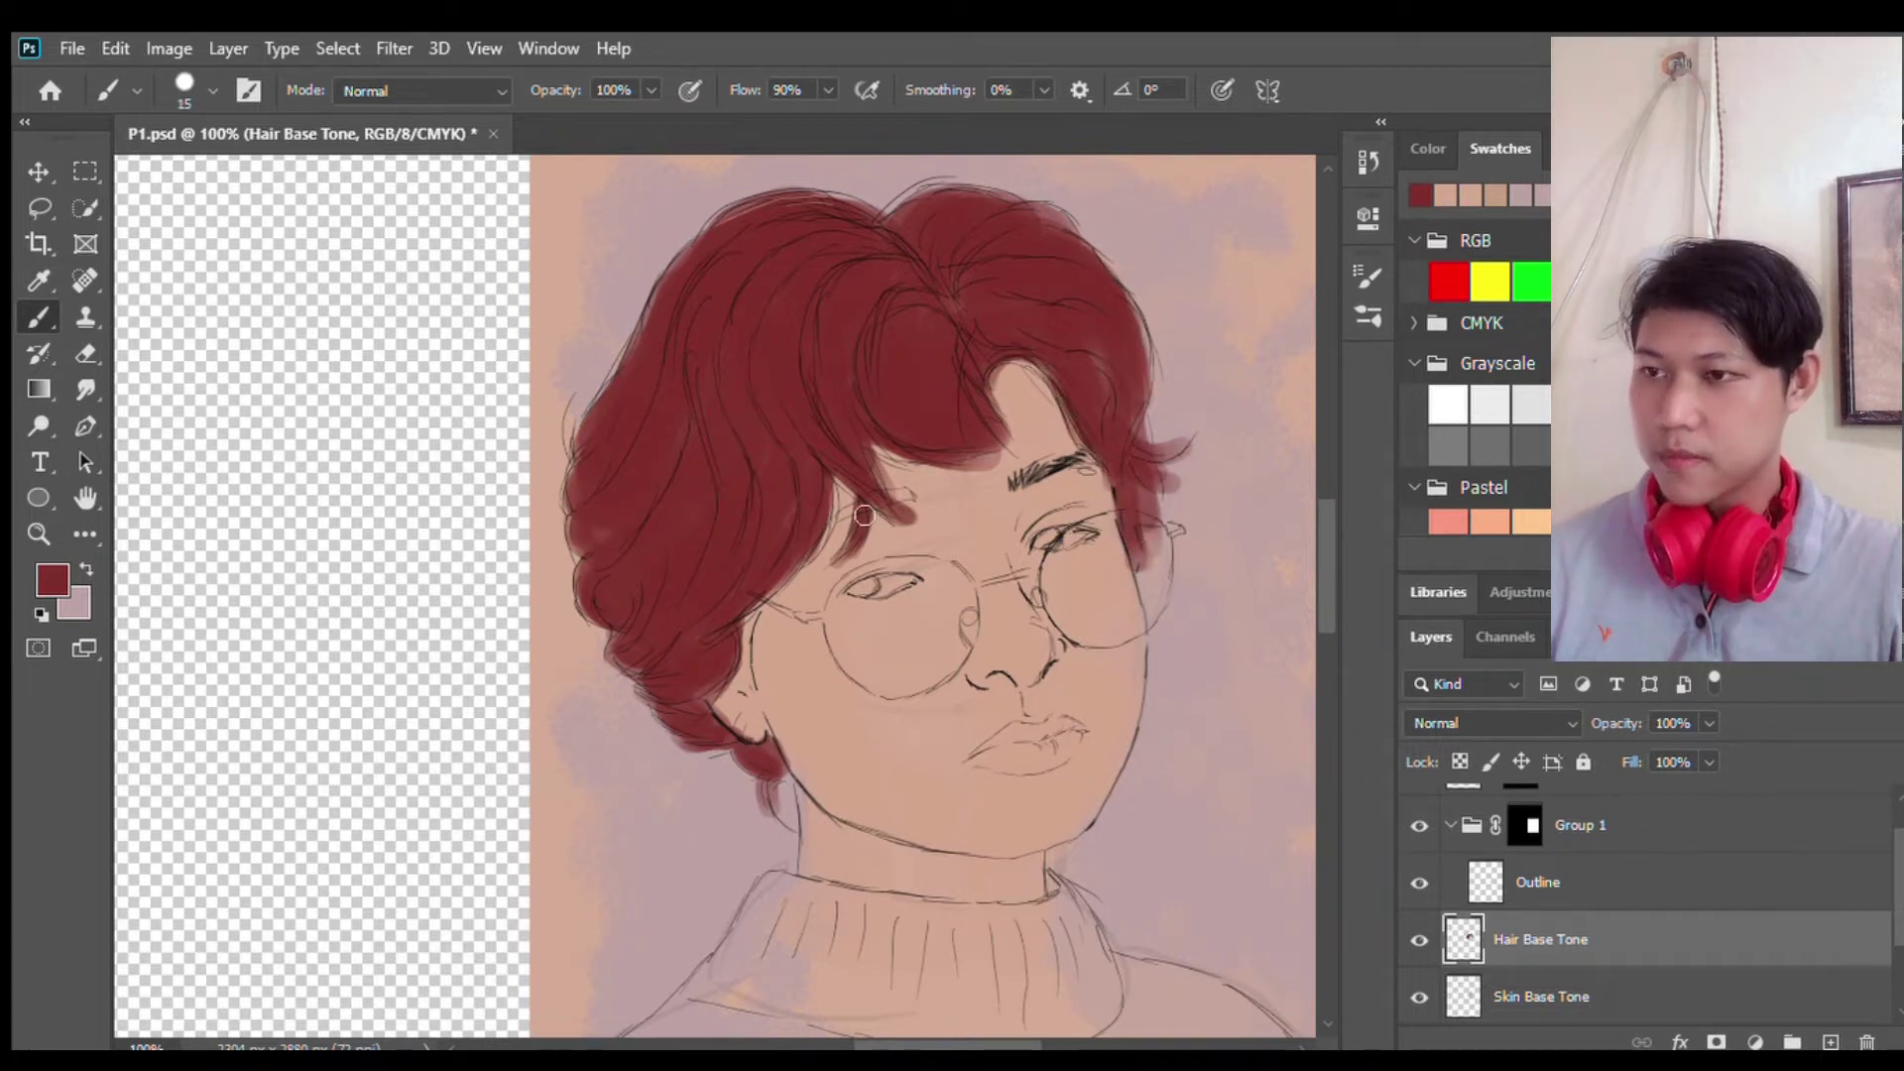
click(1683, 980)
key(ctrl+shift+alt+n)
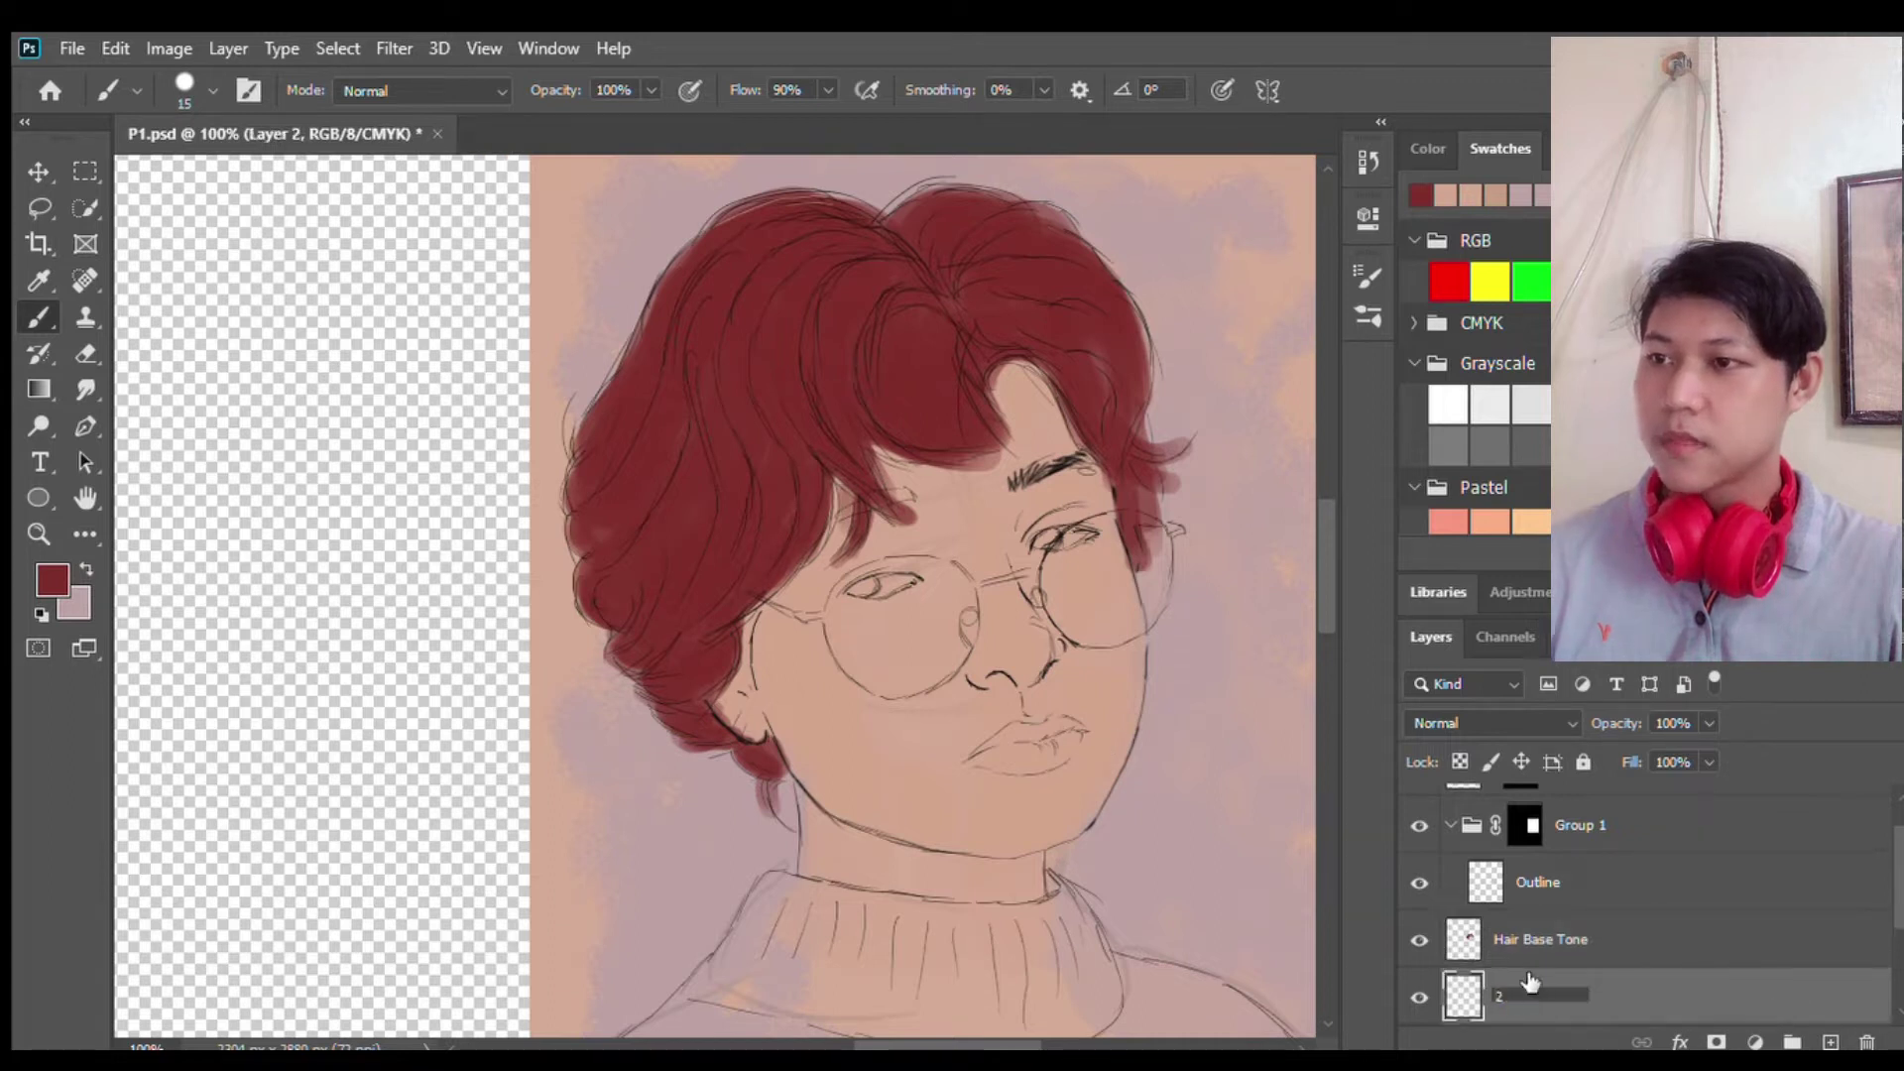
text(Skin Dark Tone)
Step: Name the layer Skin Dark Tone, pick a peach shade, and set brush opacity to 70%
key(Return)
alt+click(790, 710)
key(bracketright)
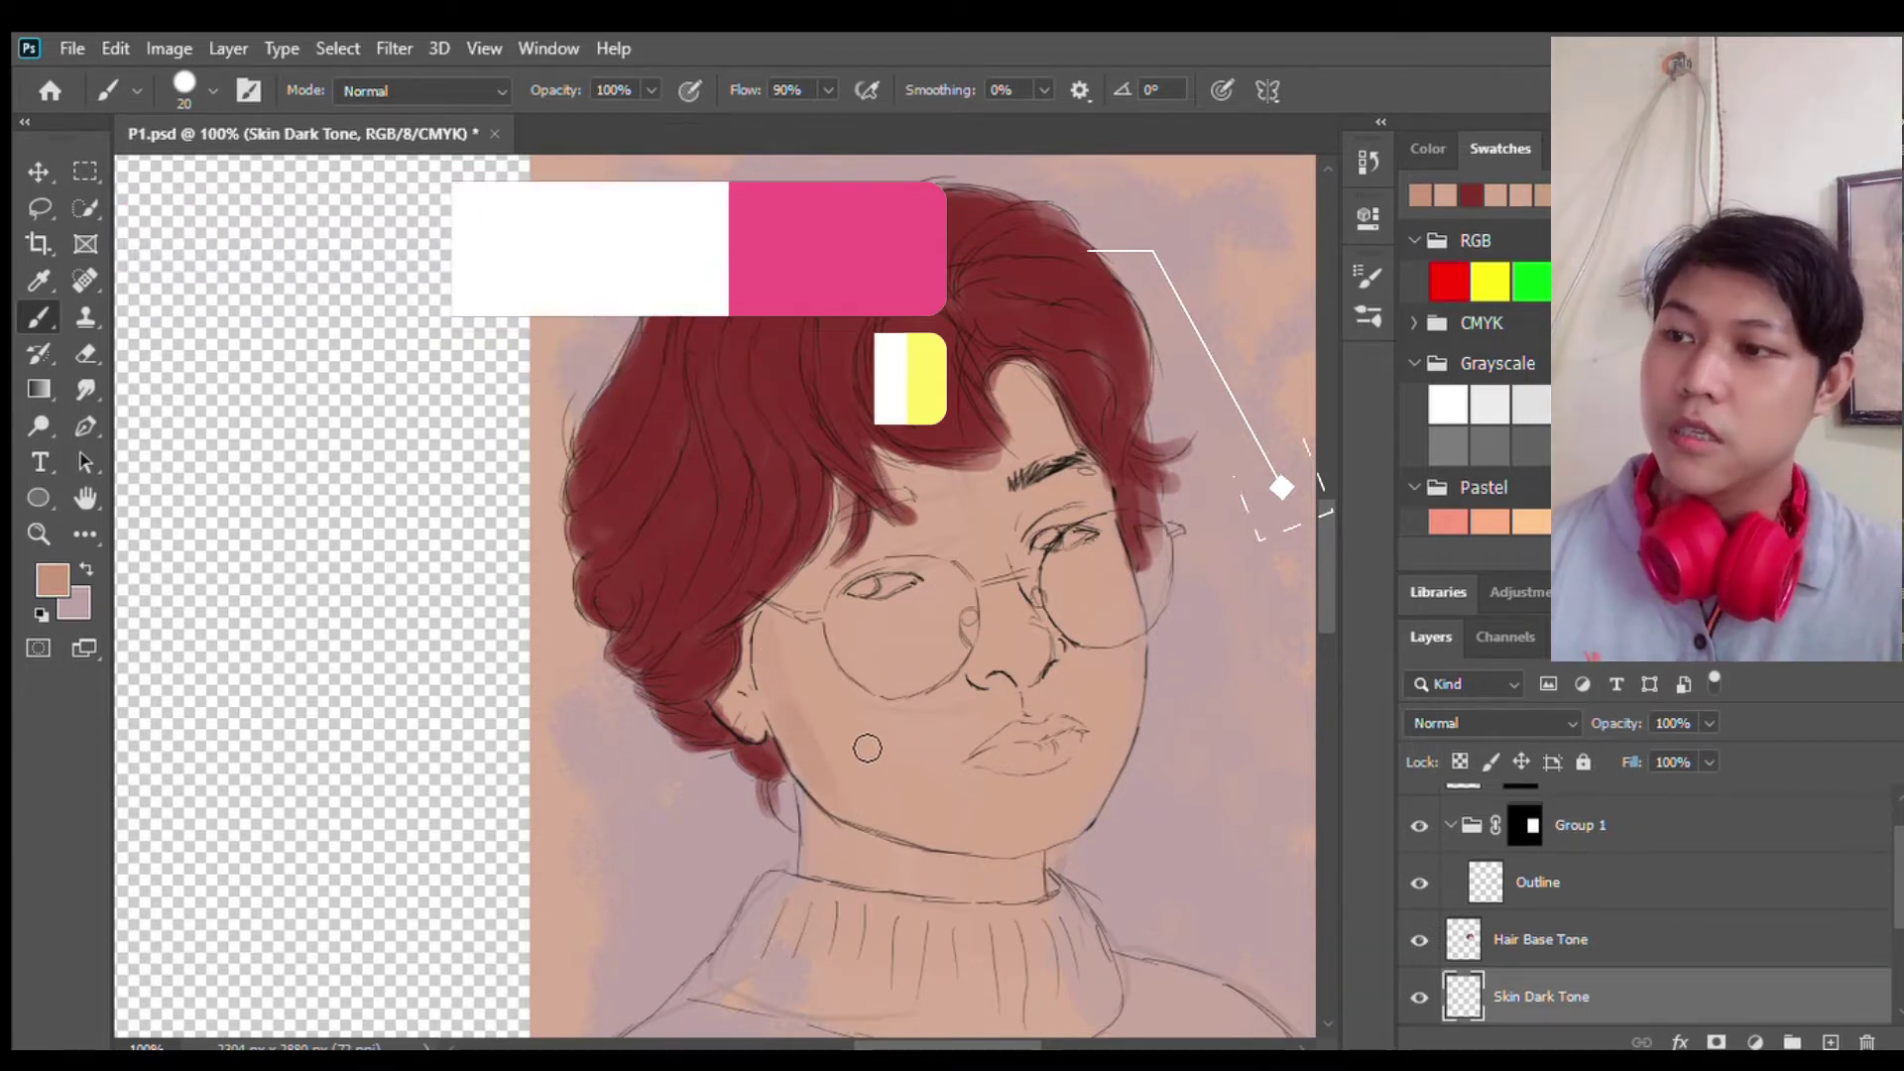
key(7)
key(6)
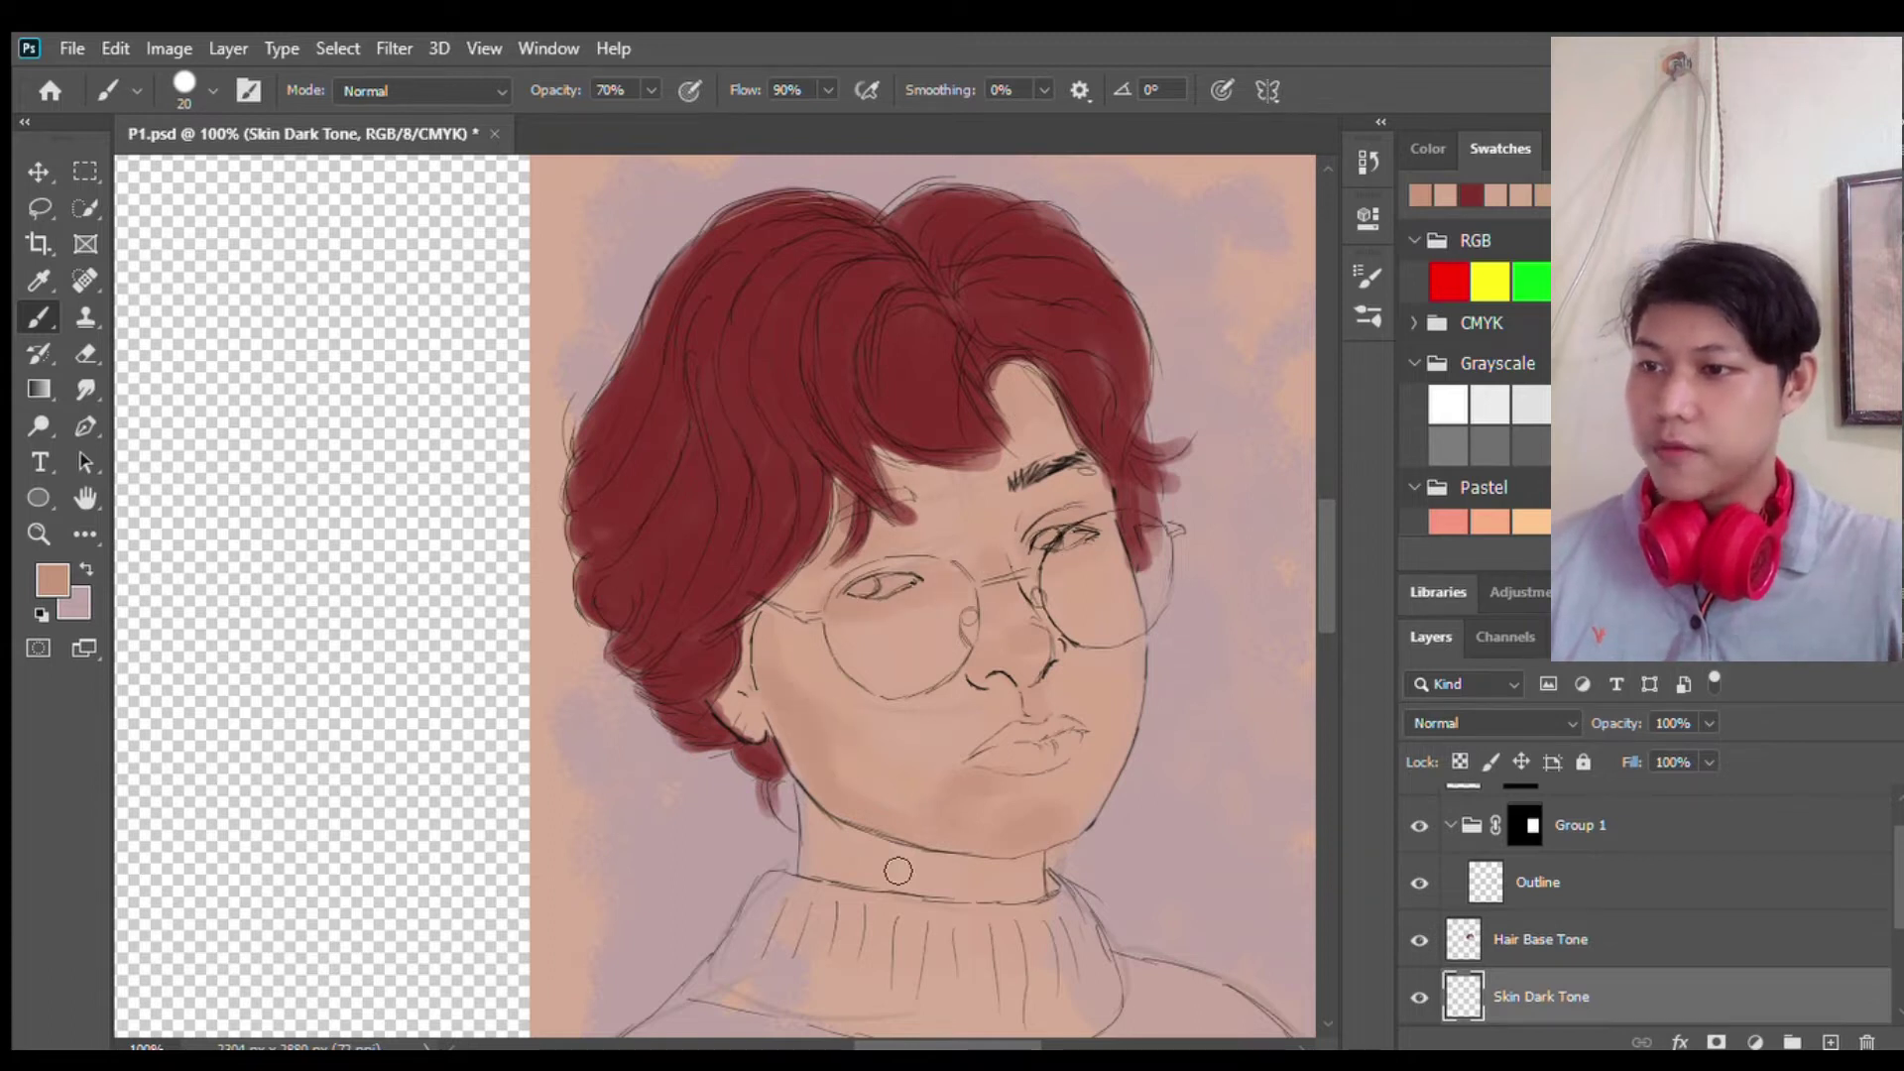
Step: Shade under the chin, below the left lens, and along the jaw and neck
drag(904, 859, 983, 870)
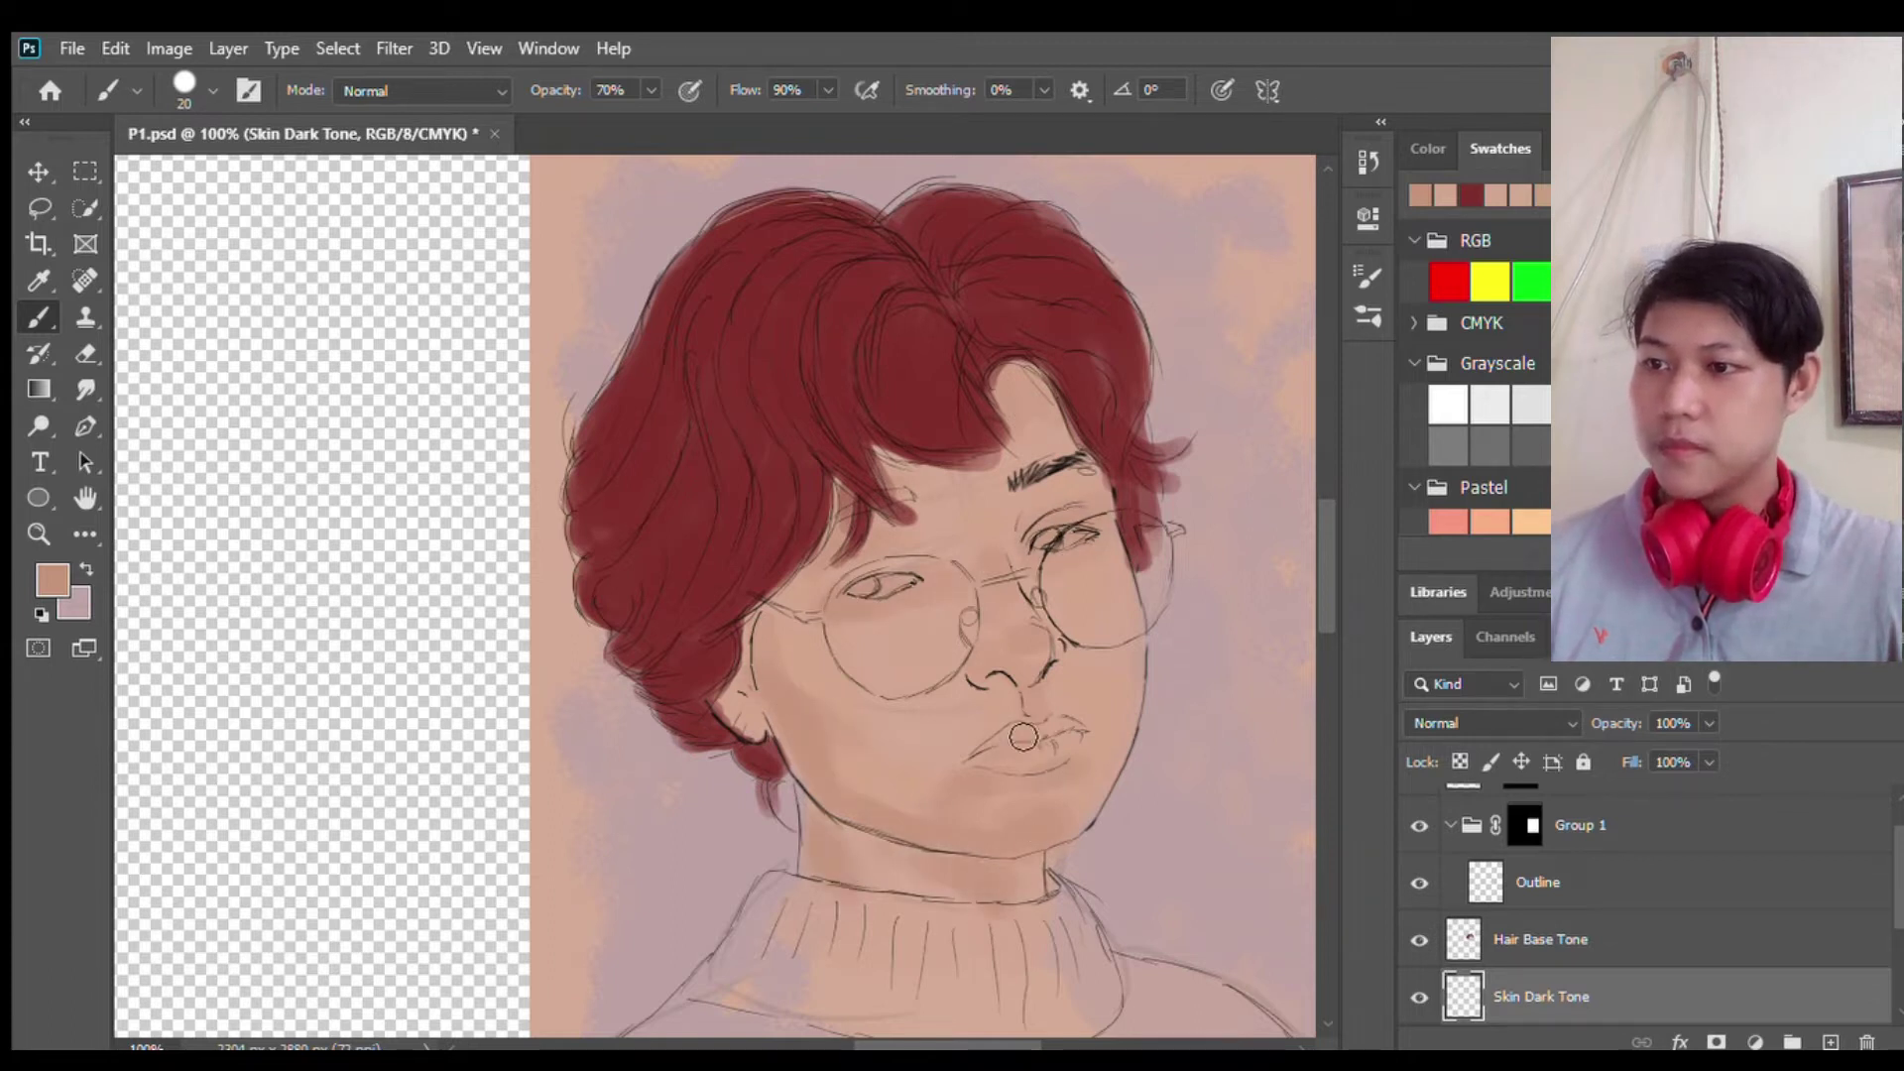
drag(1110, 614, 882, 675)
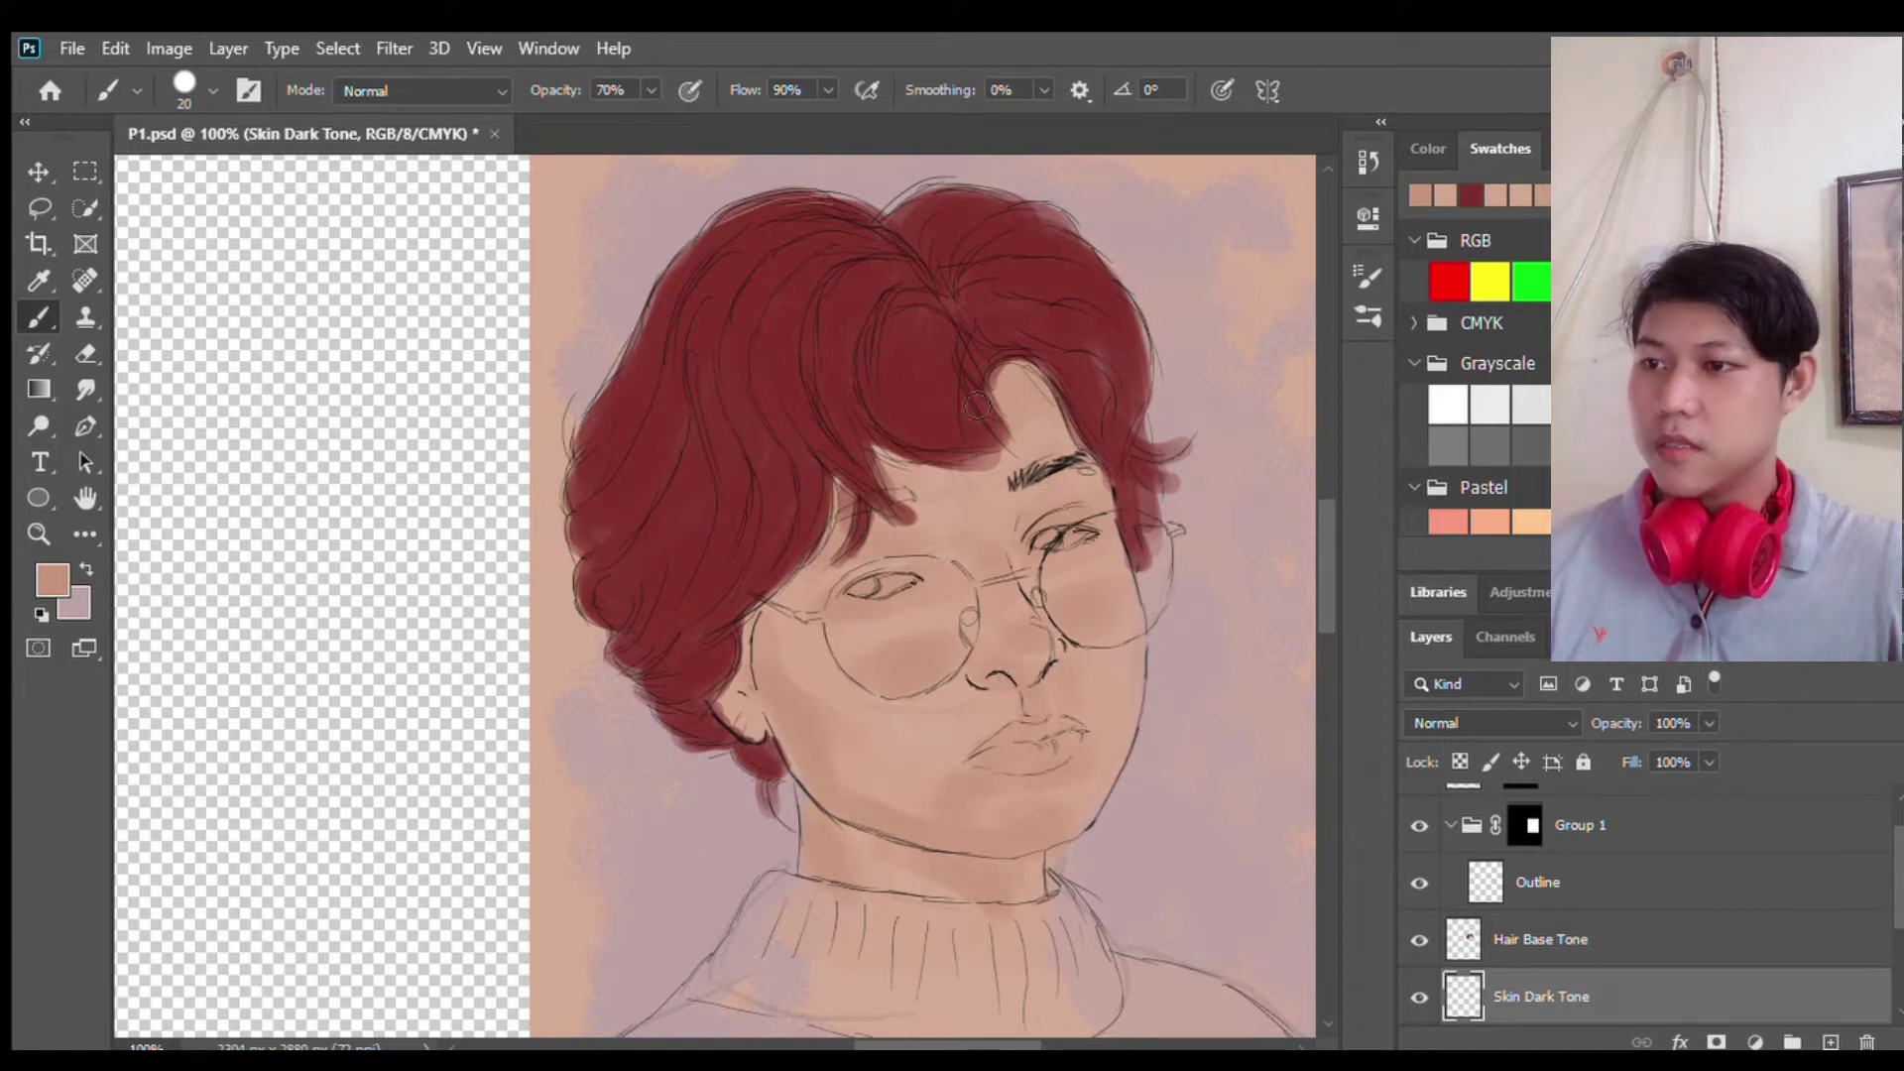
drag(753, 738, 799, 778)
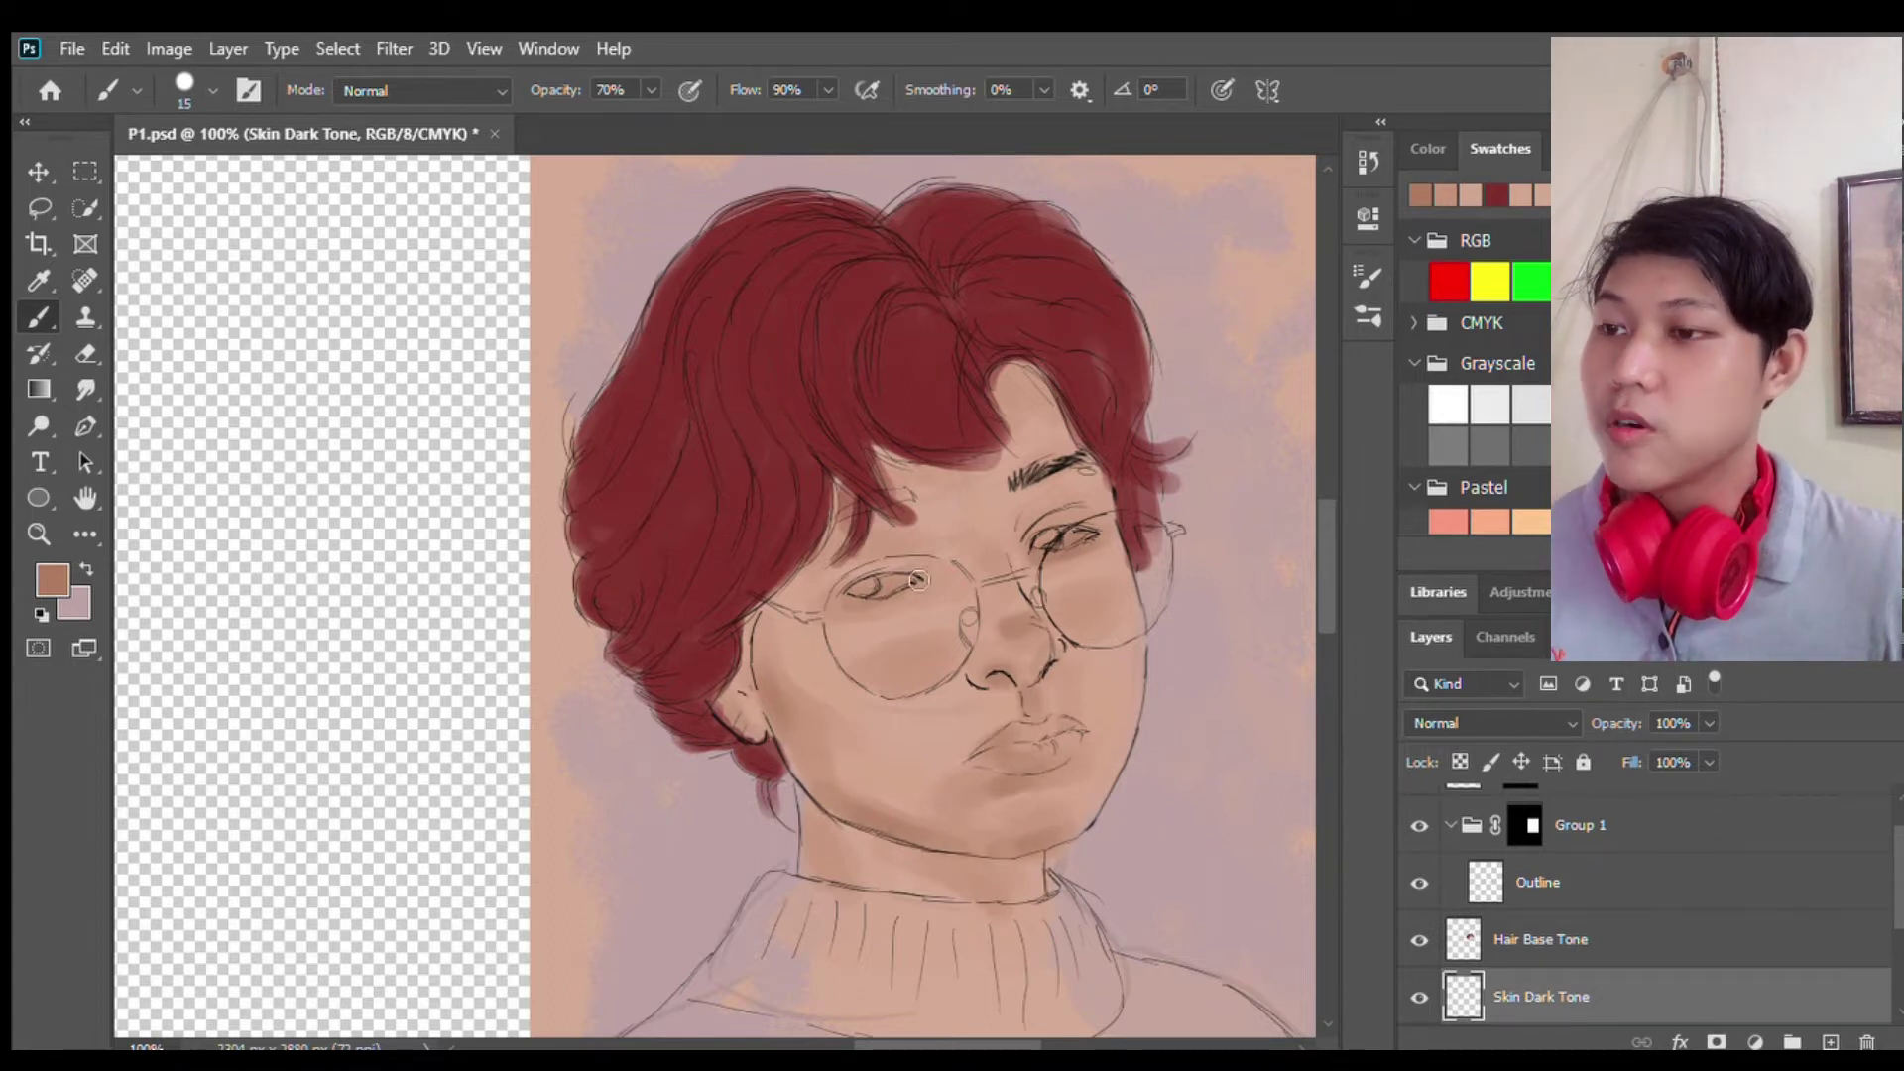
key(bracketleft)
key(bracketleft)
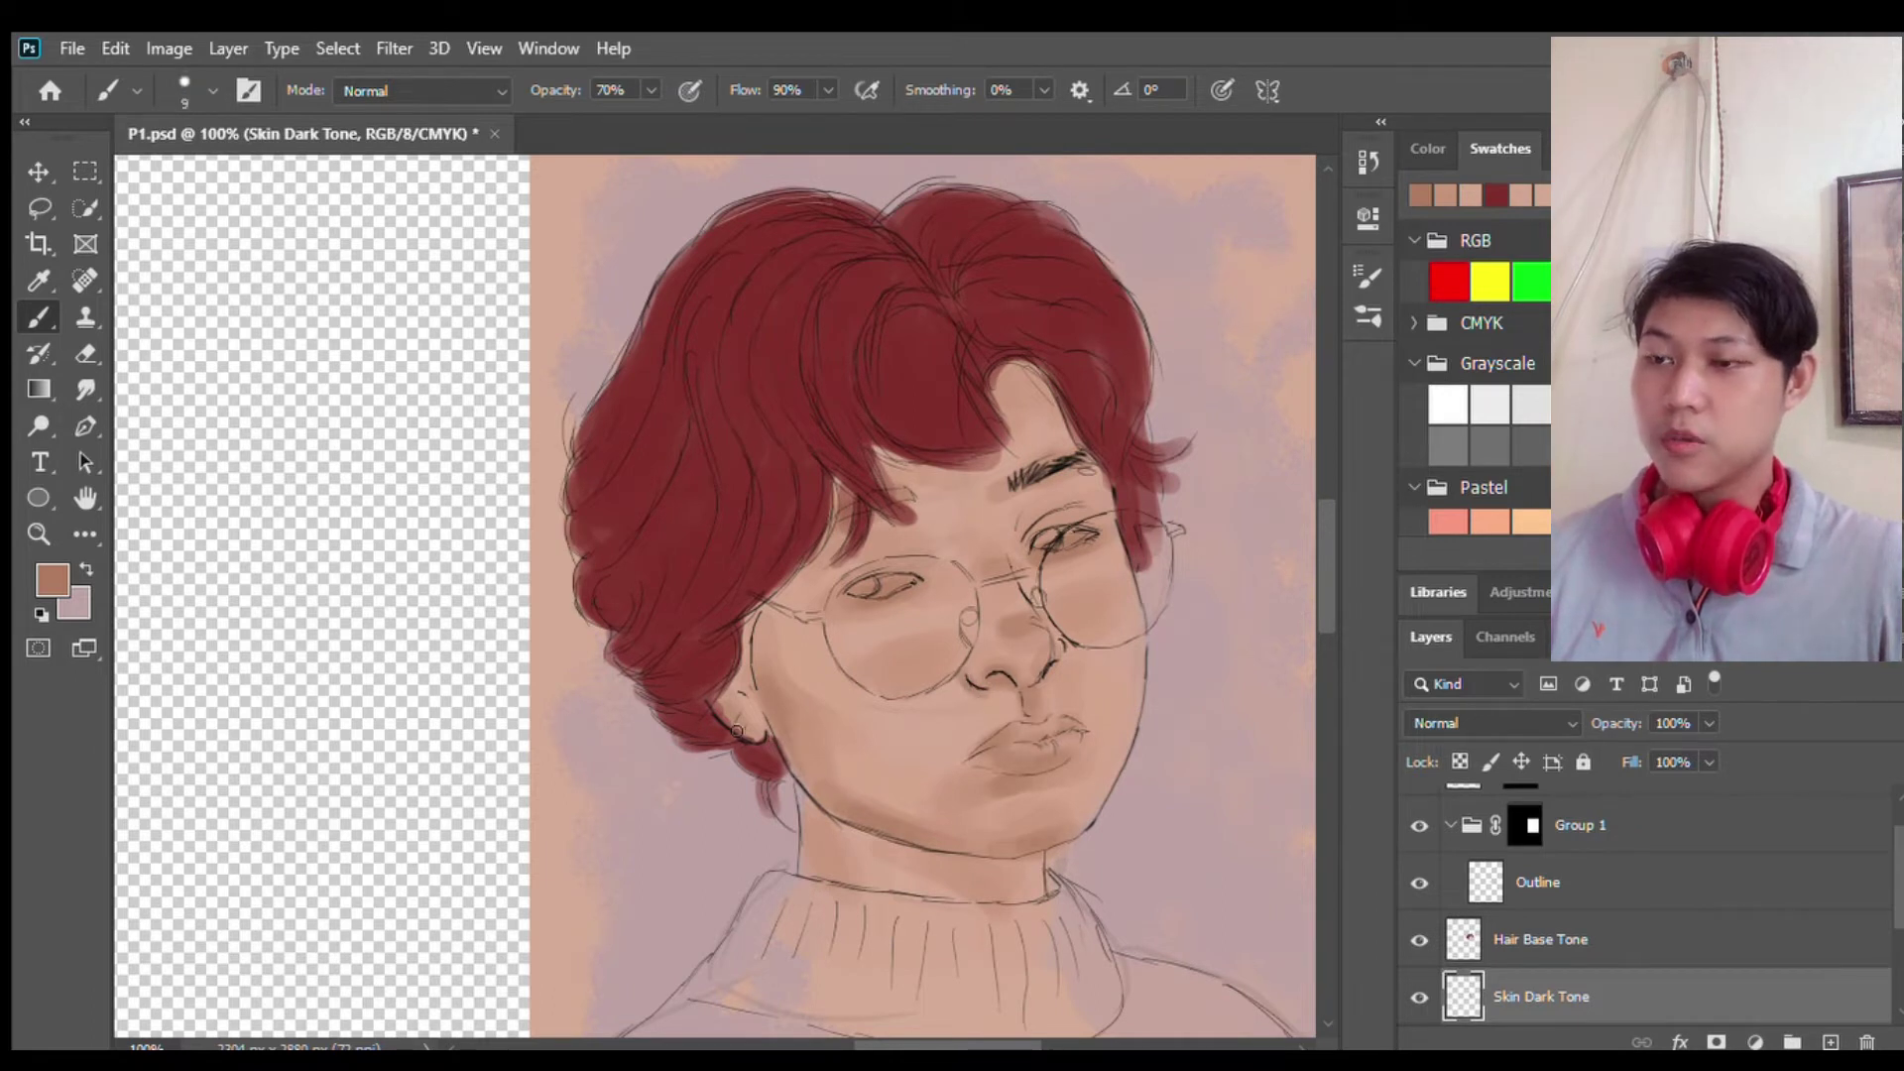
drag(807, 828, 838, 872)
Step: Sample lighter and darker skin tones from the face to continue the dark shading
alt+click(1198, 203)
key(bracketleft)
key(bracketleft)
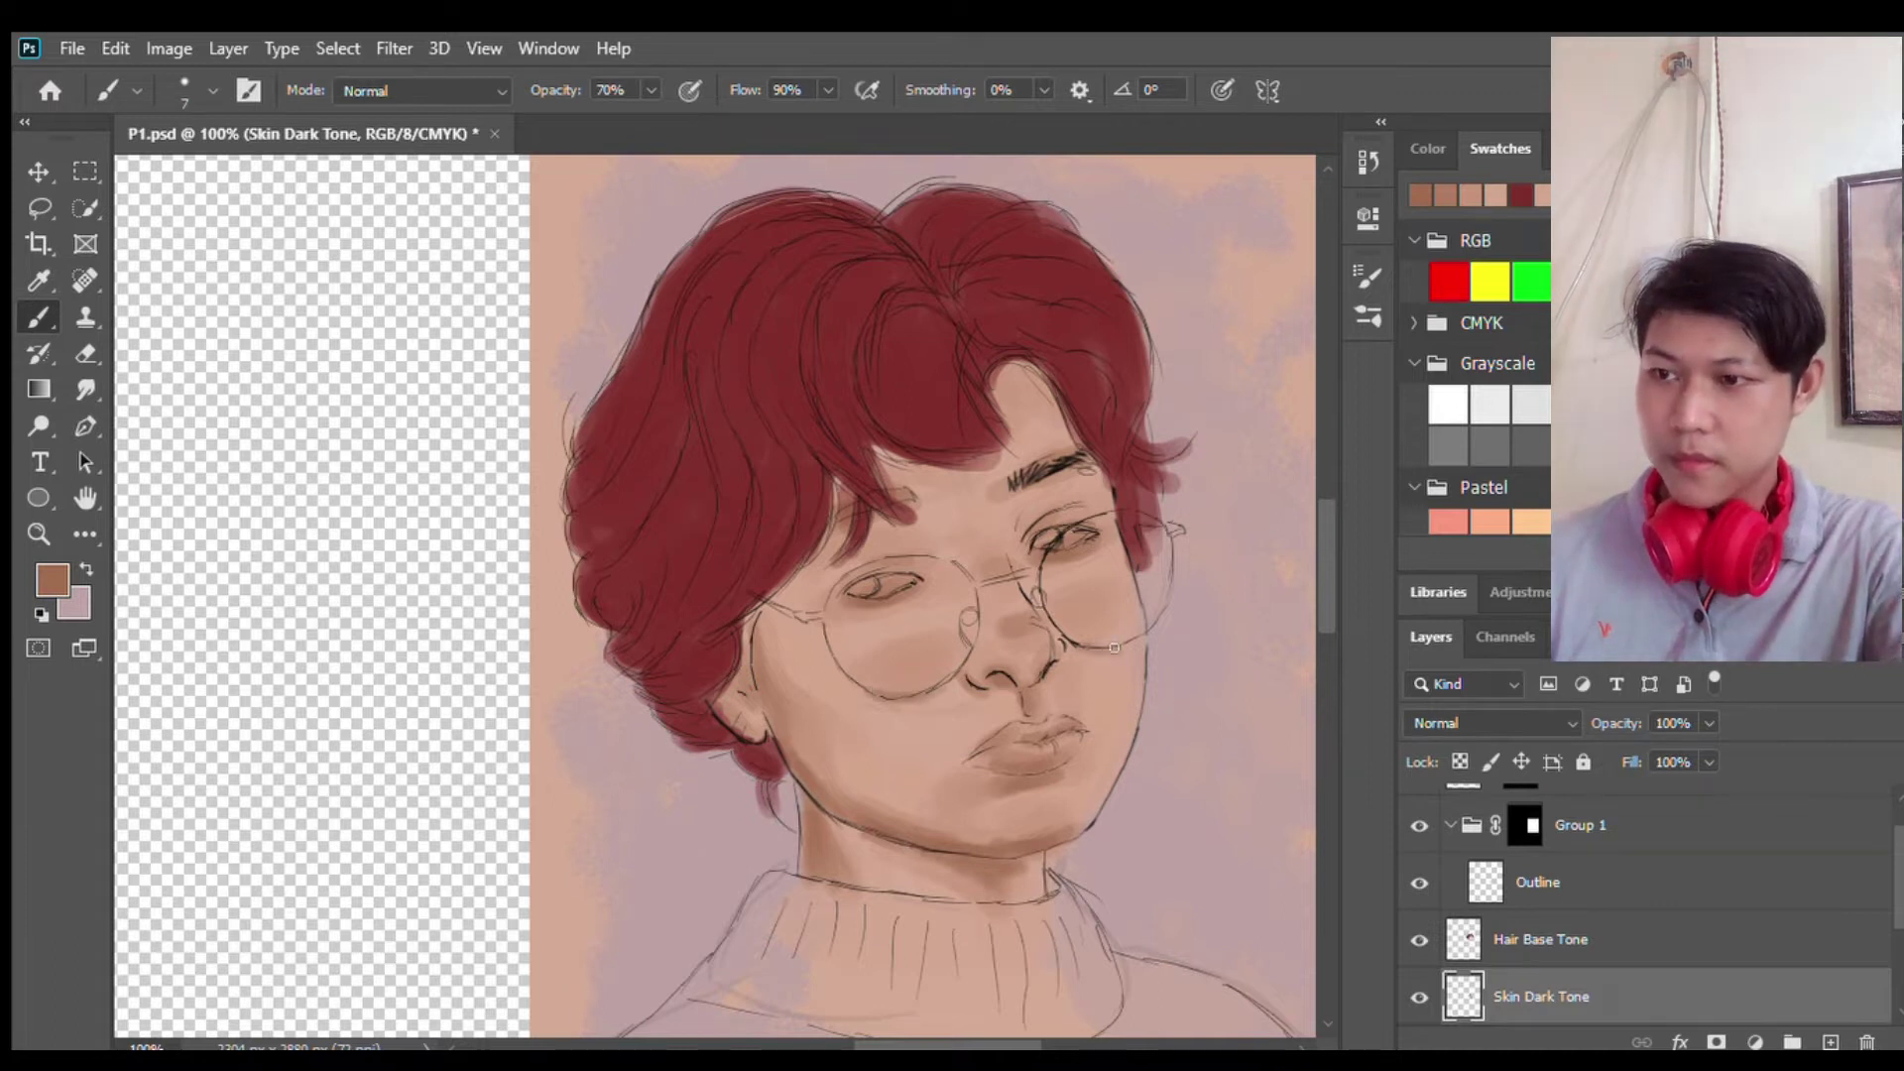
key(bracketright)
alt+click(1062, 573)
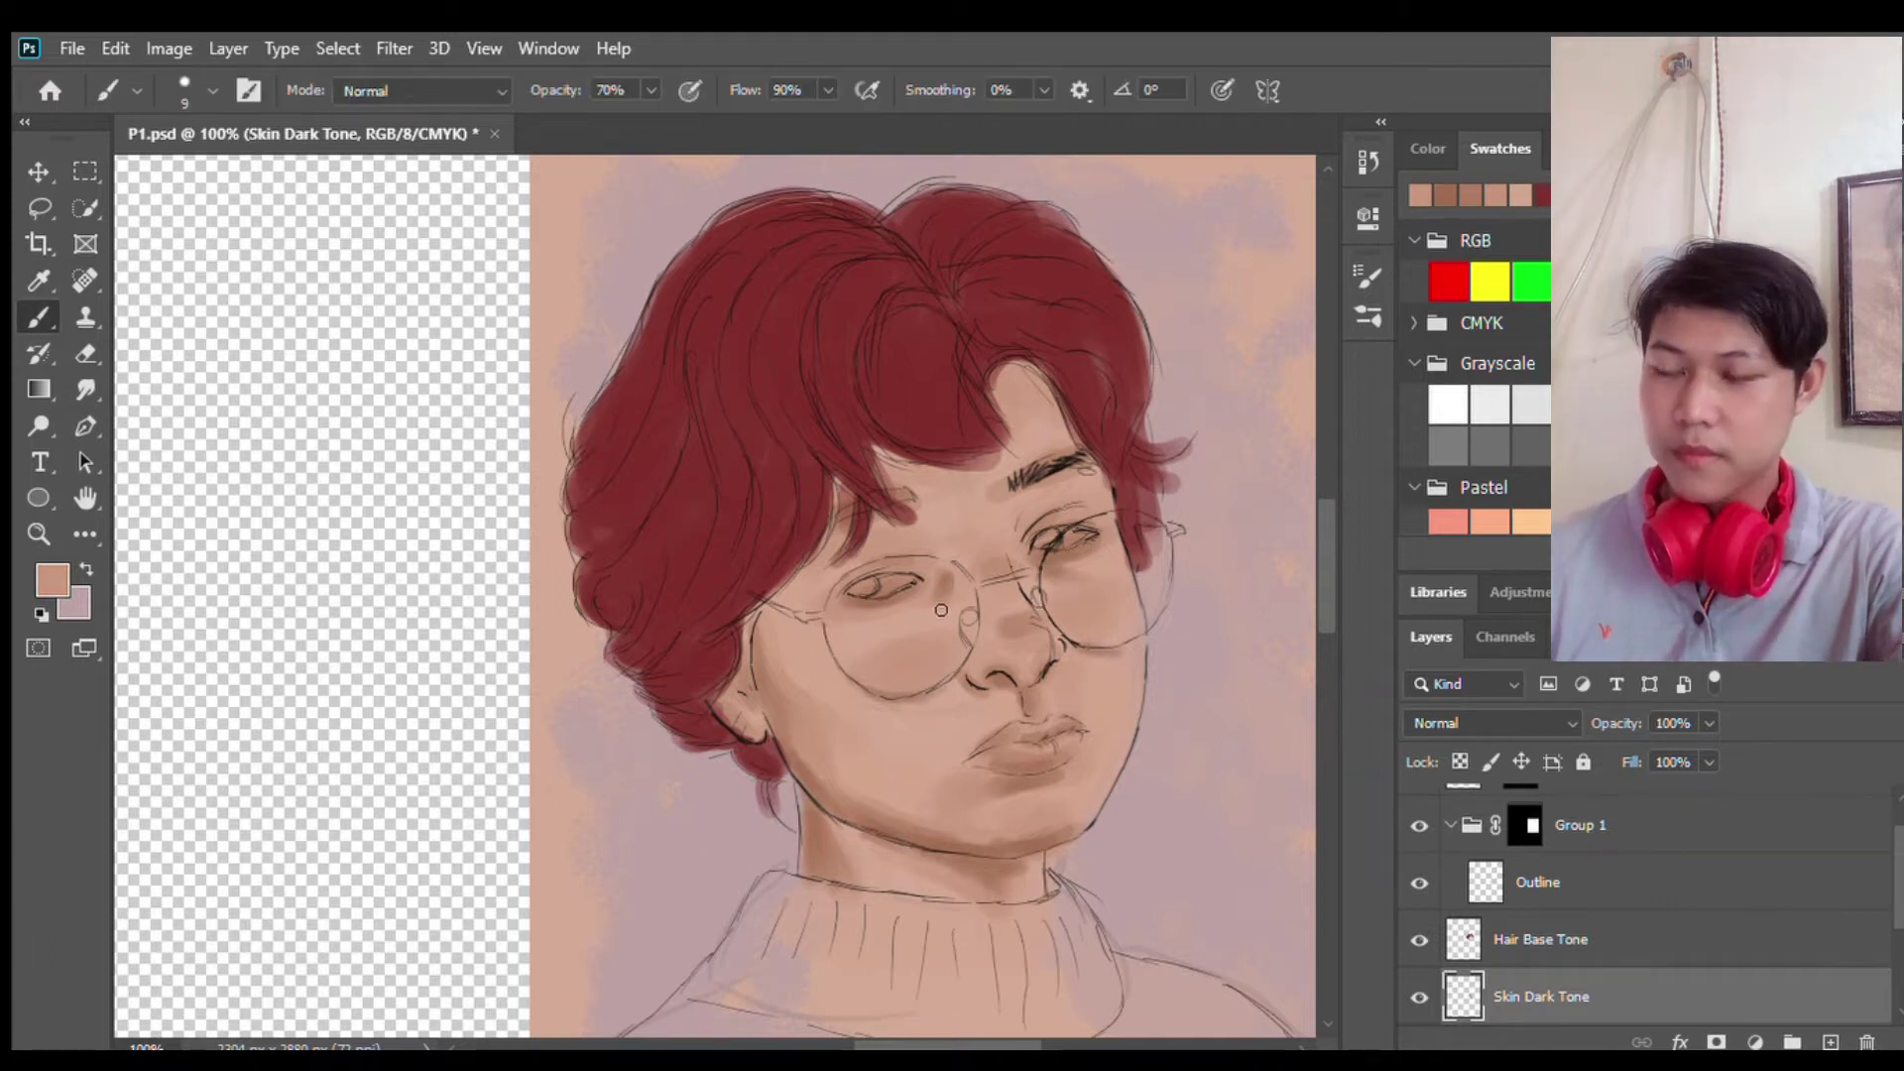
alt+click(1075, 518)
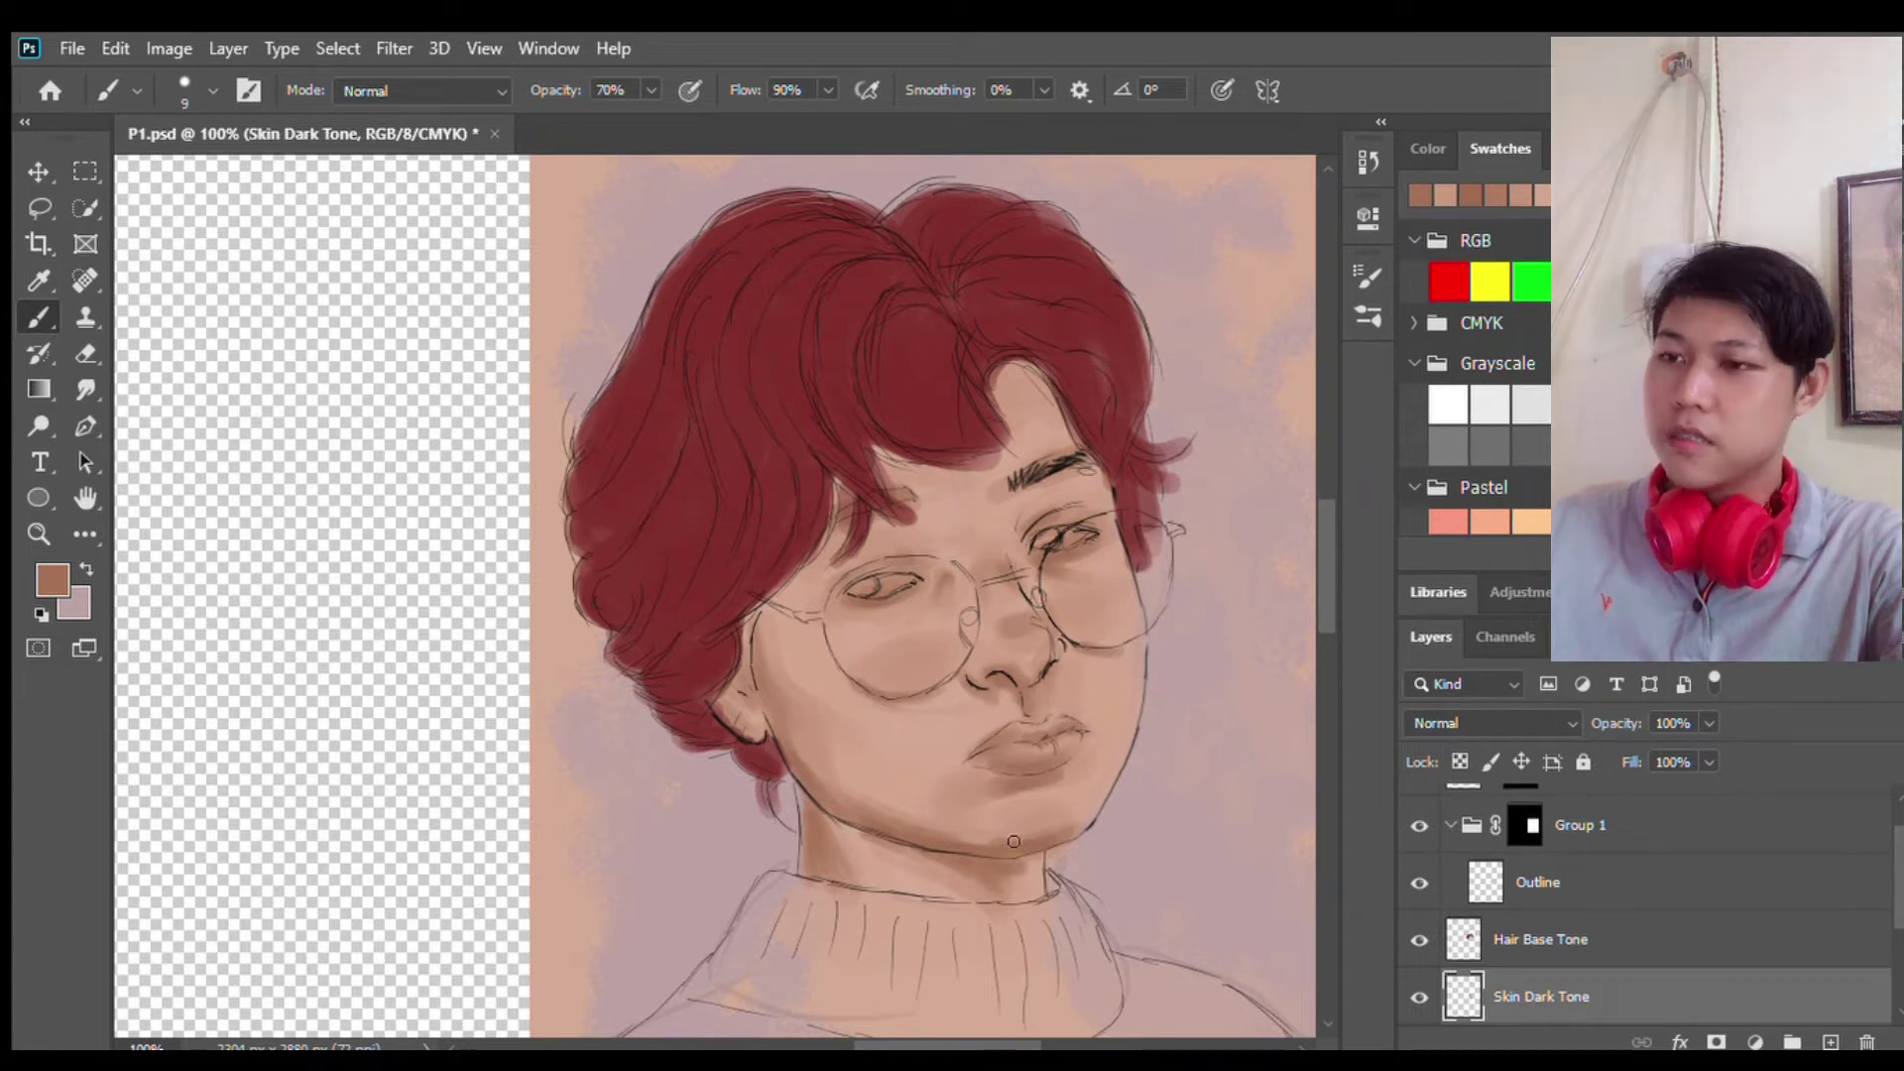
alt+click(1097, 802)
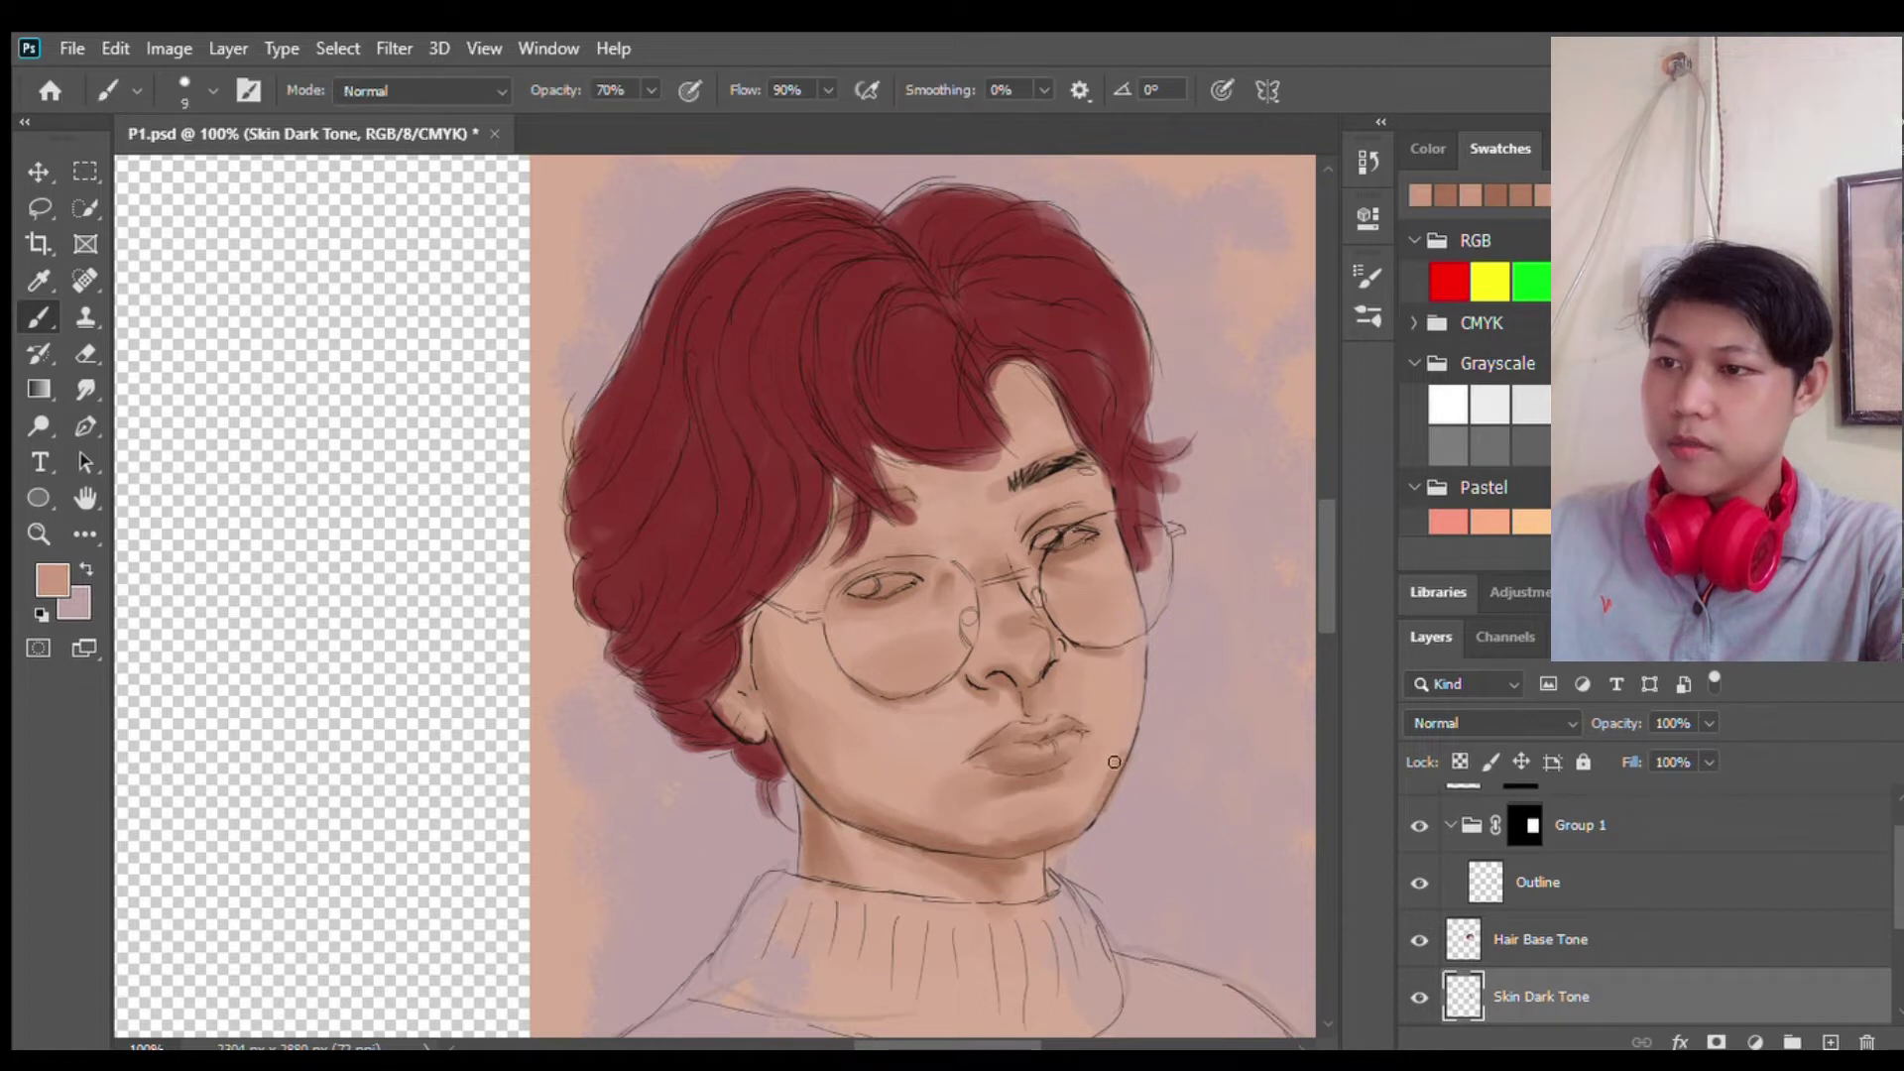
key(alt+bracketright)
alt+click(783, 520)
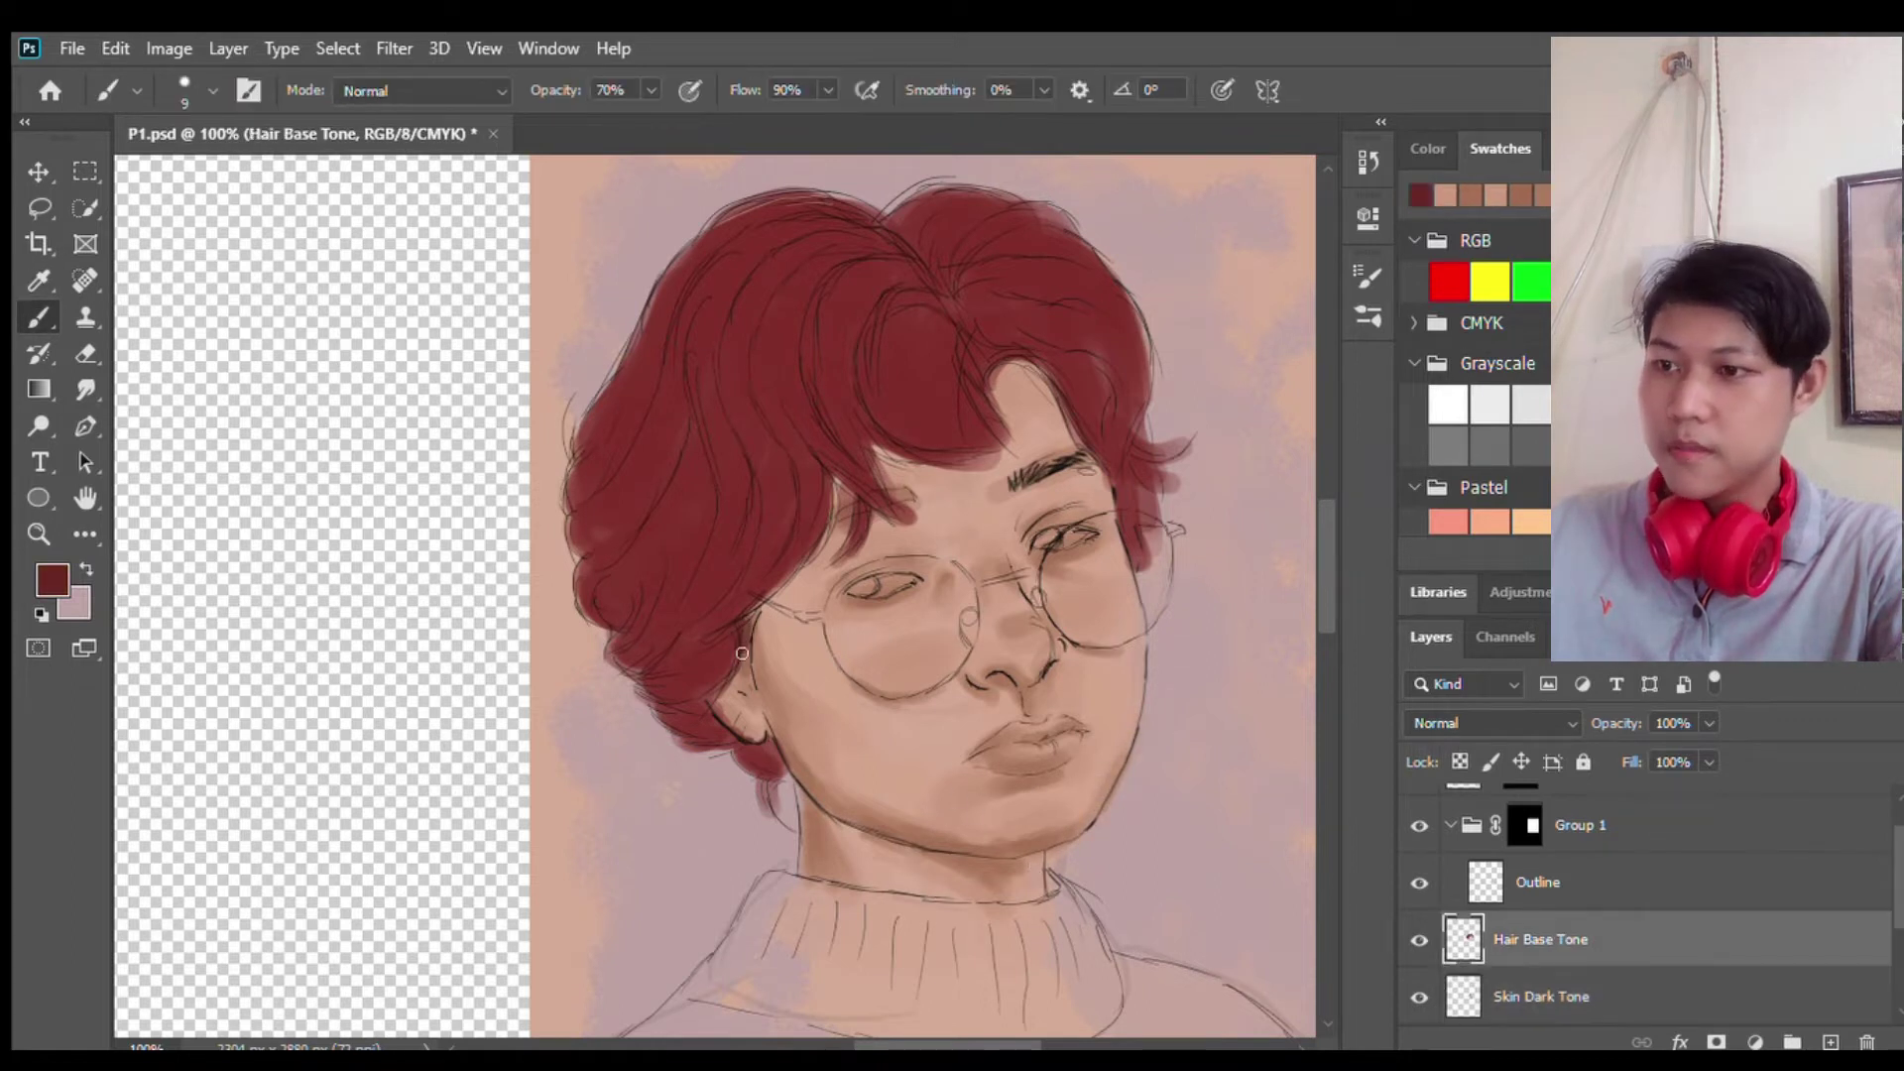
Step: Paint and erase lighter peach highlights on the Skin Light Tone layer, zoomed in on the face
key(alt+bracketleft)
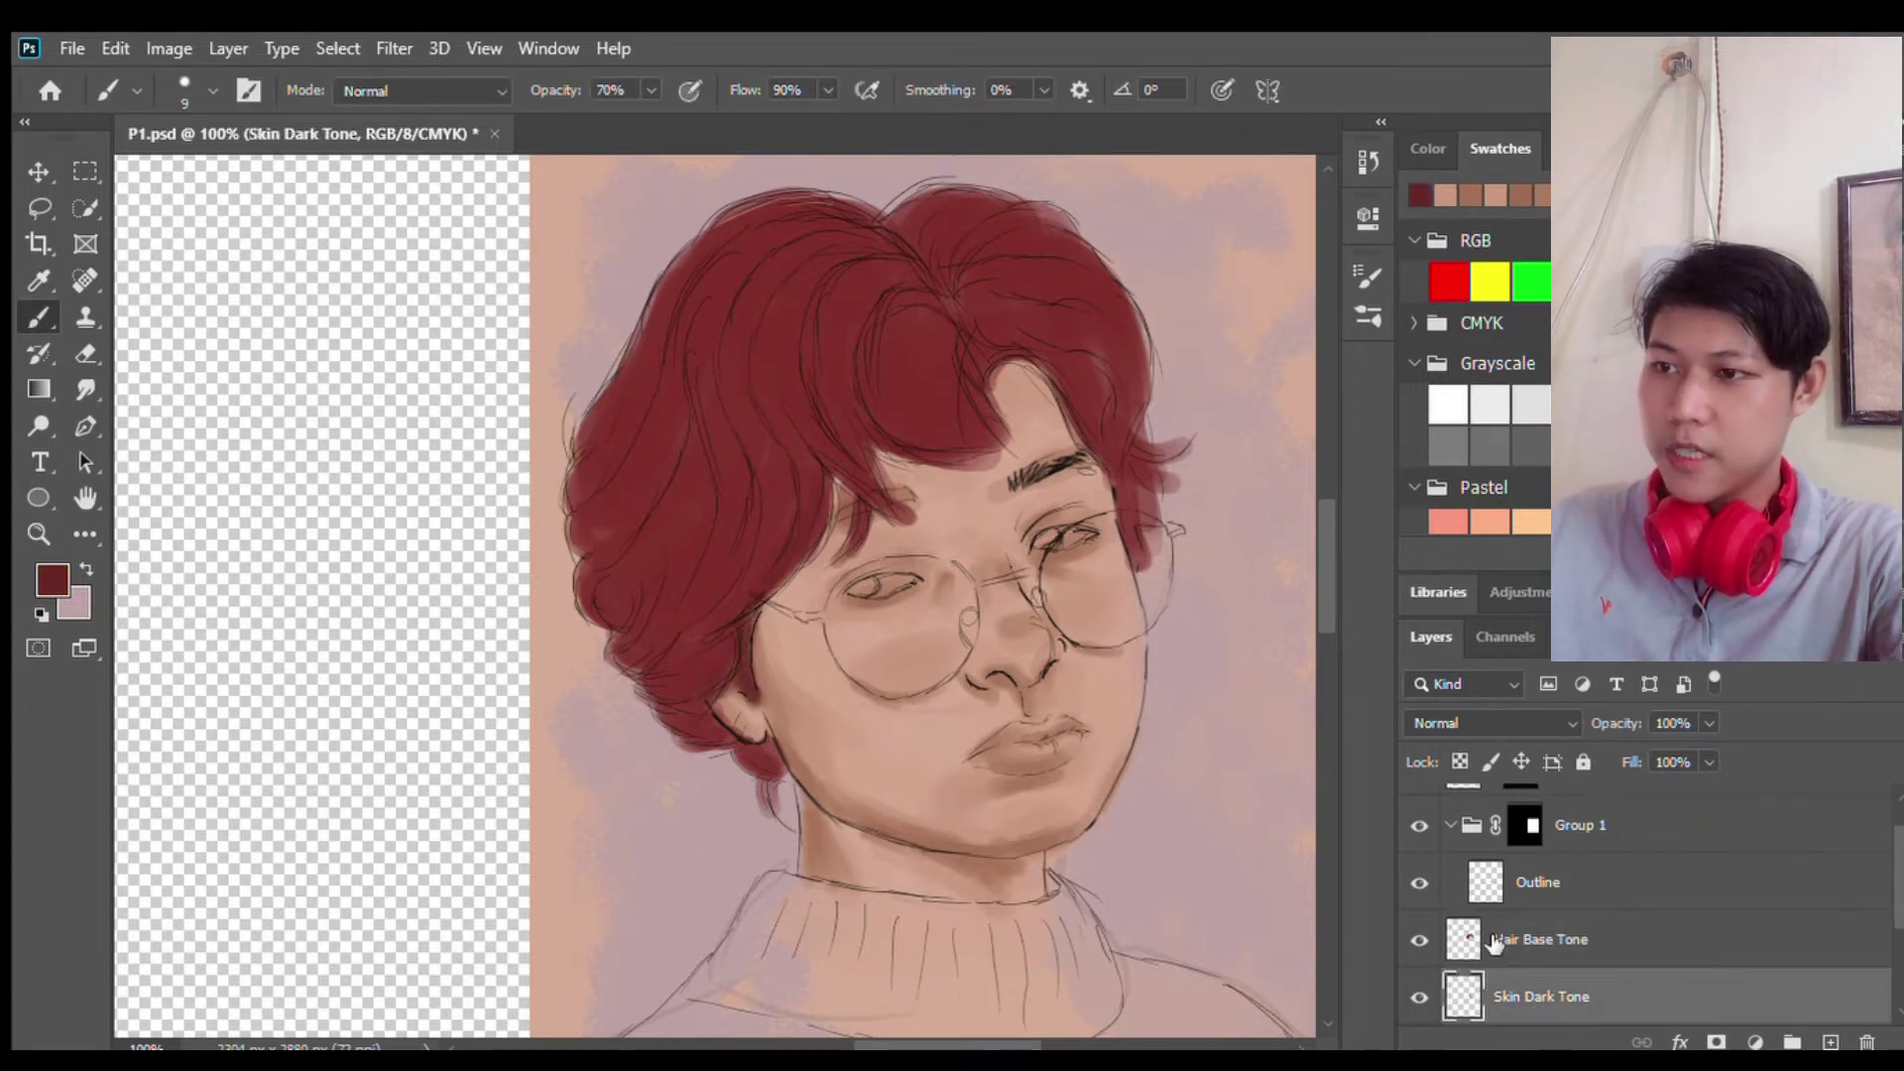
alt+click(808, 702)
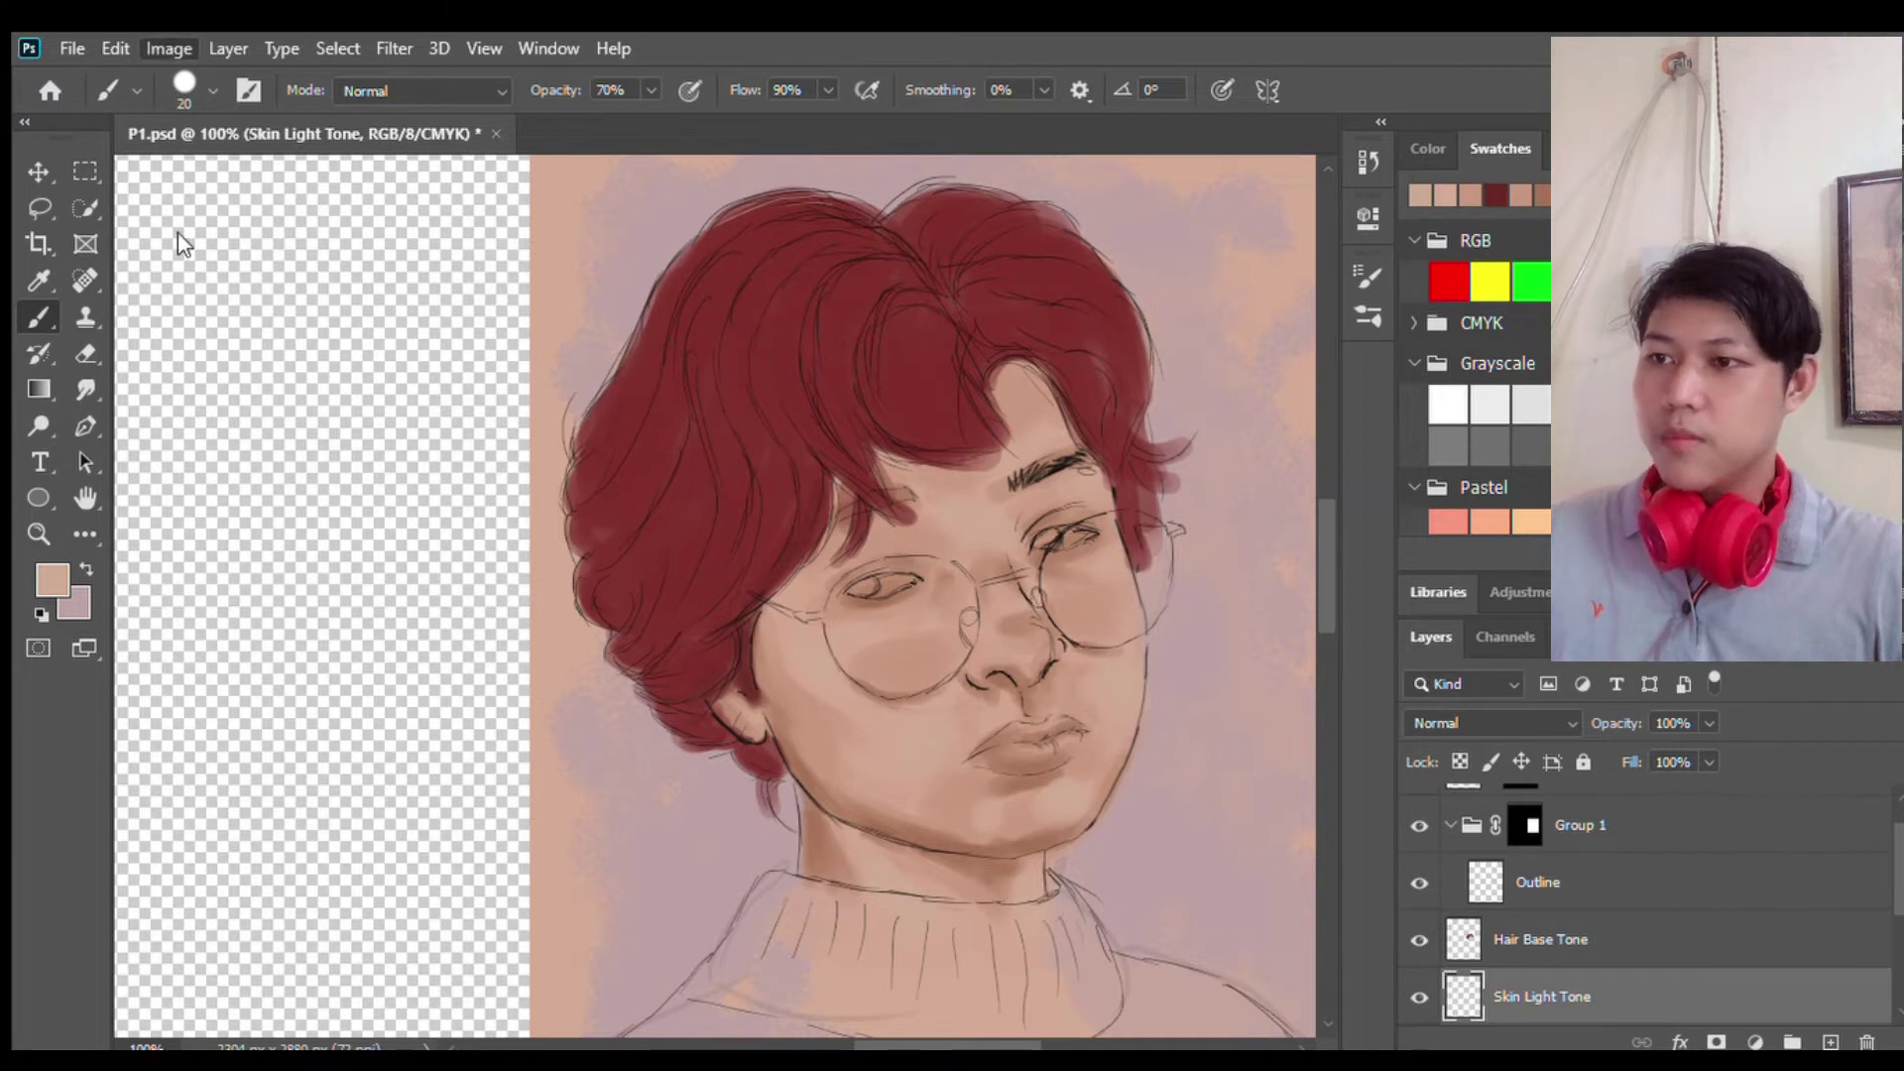
key(space)
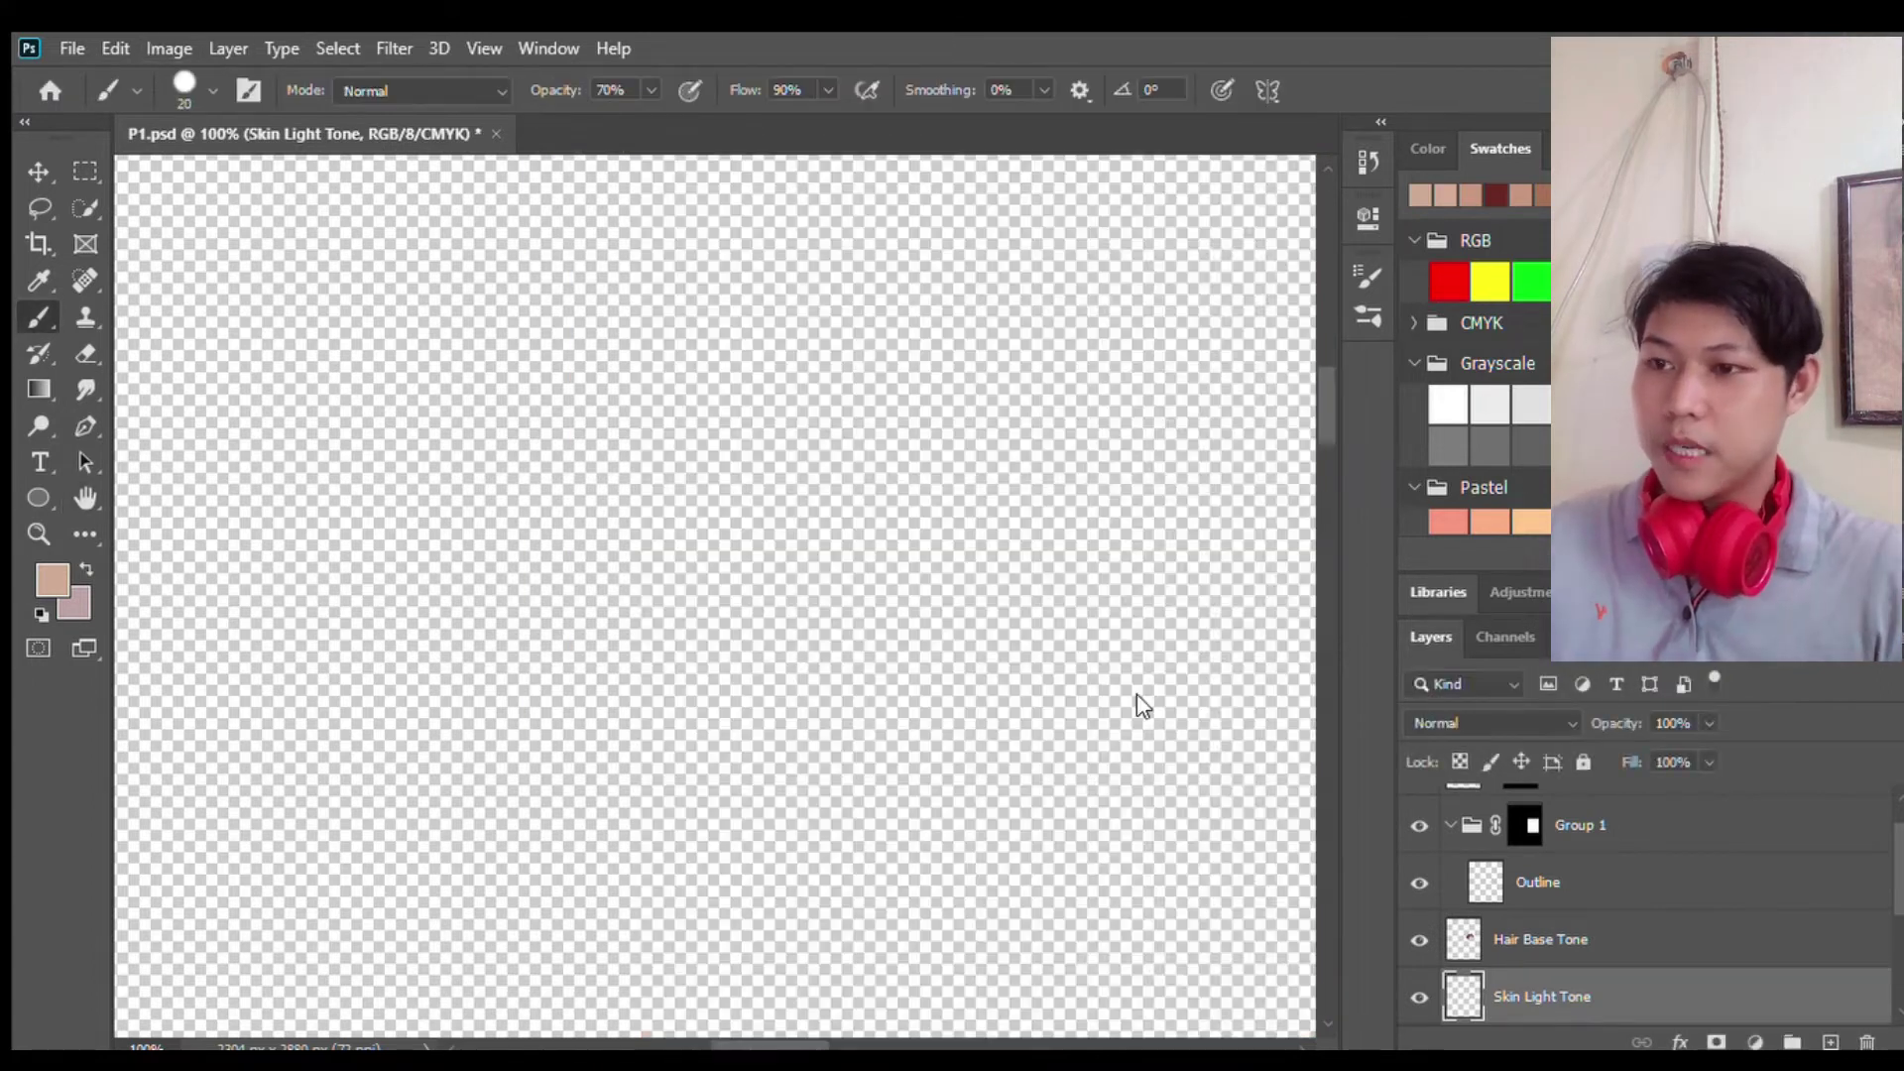
alt+click(1100, 826)
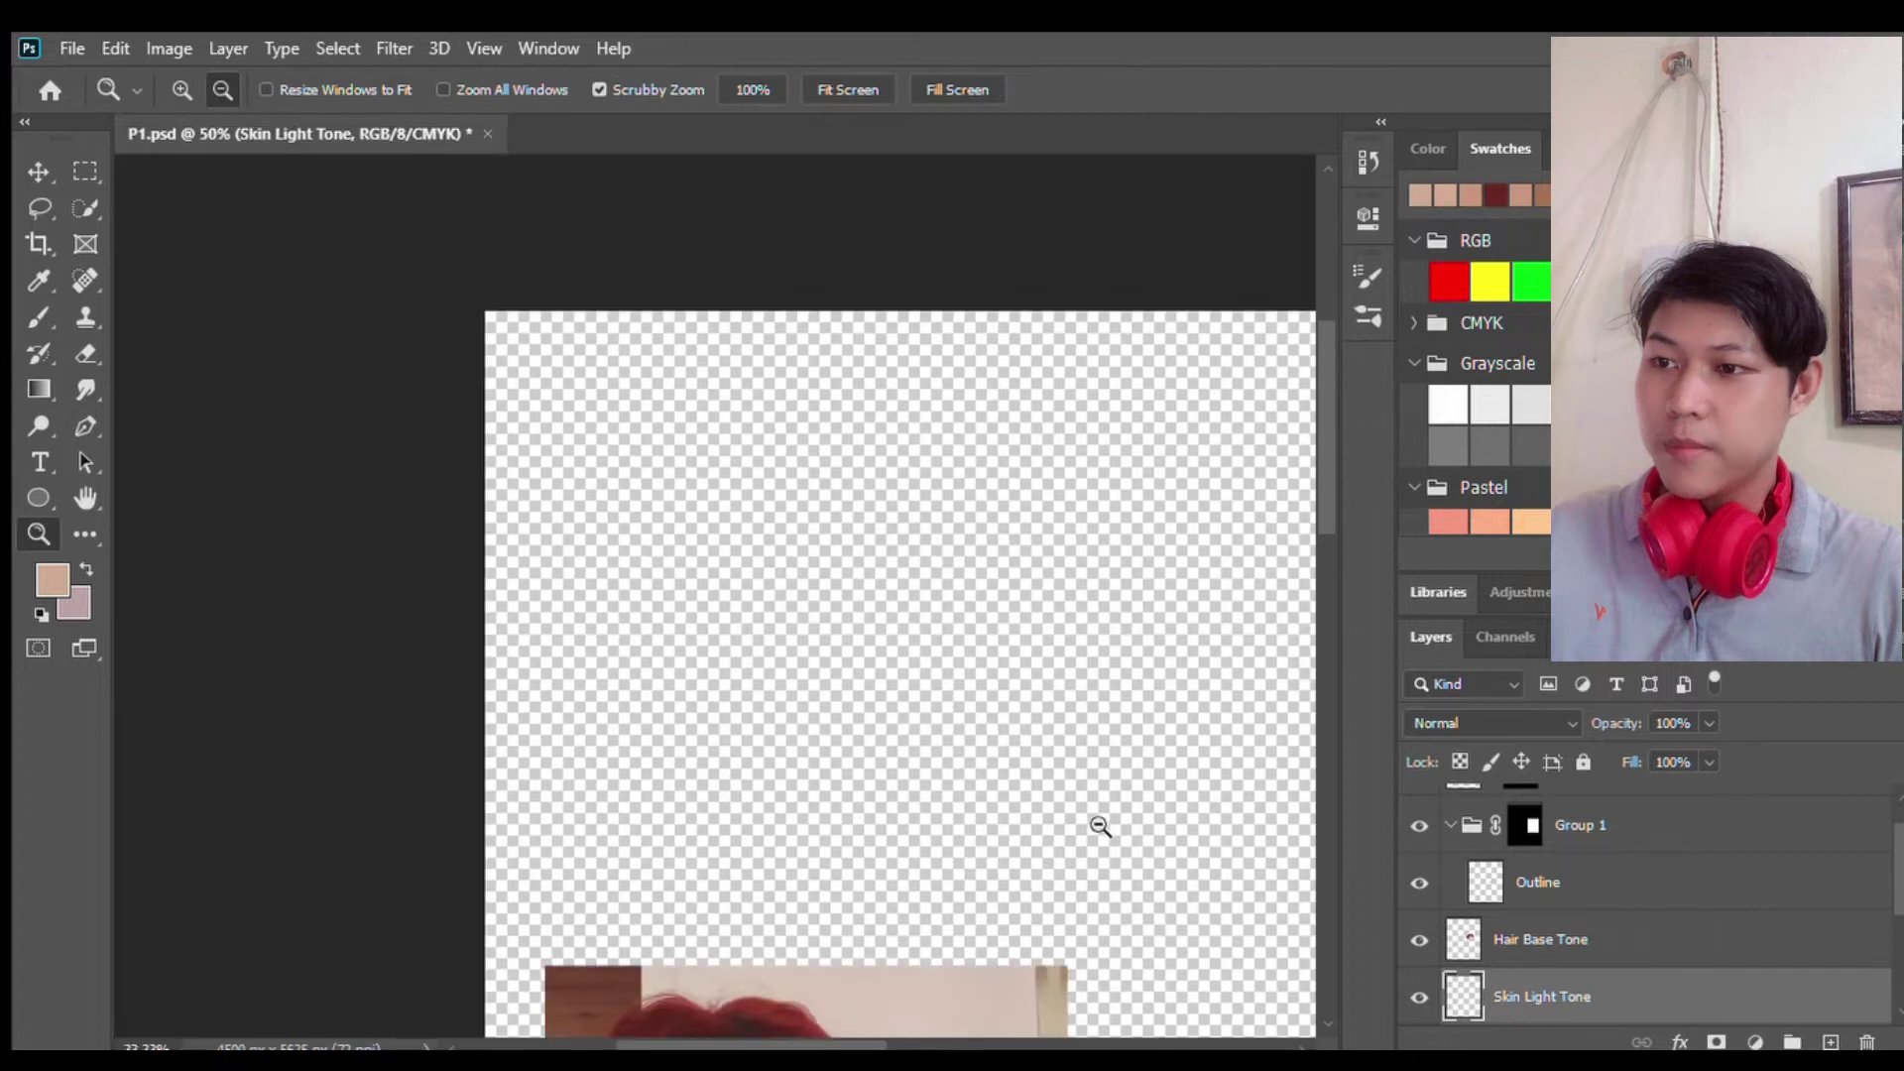
alt+scroll(1028, 935, up, 3)
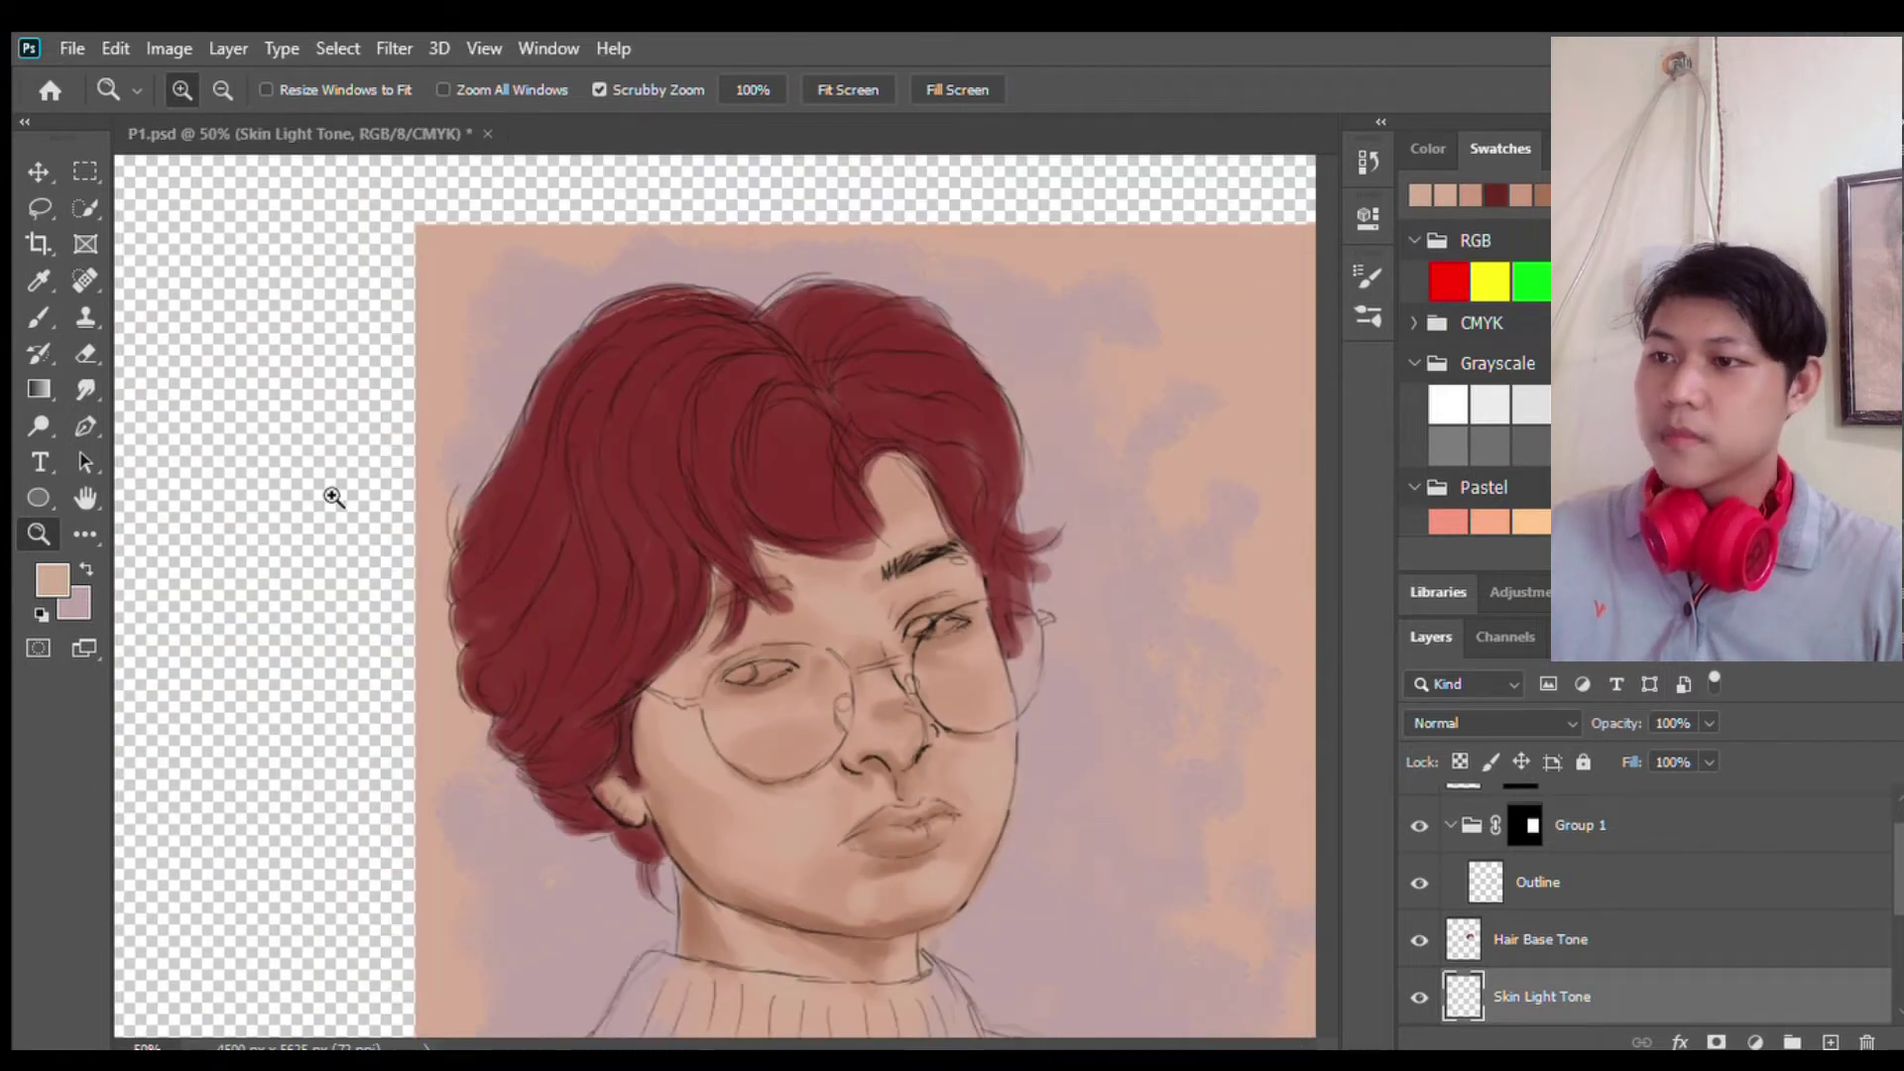
key(ctrl+plus)
key(b)
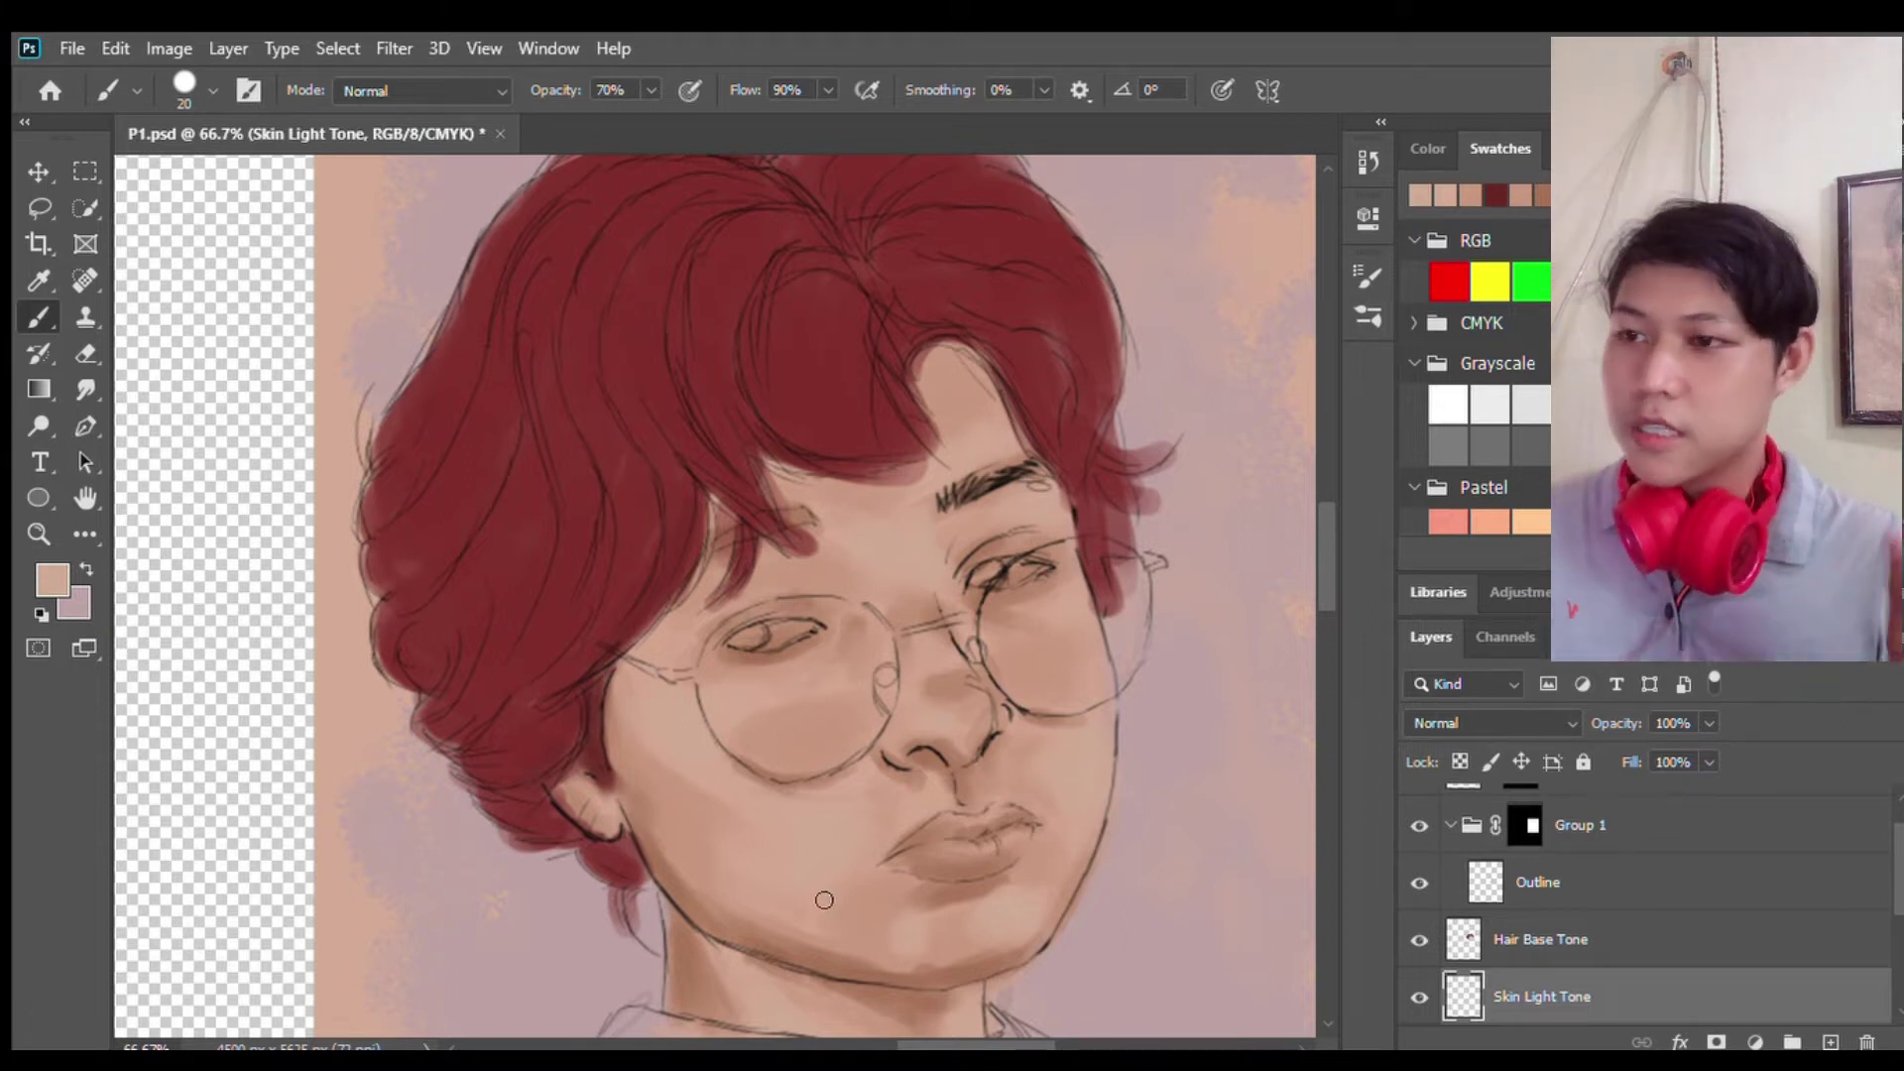
scroll(1282, 668, down, 3)
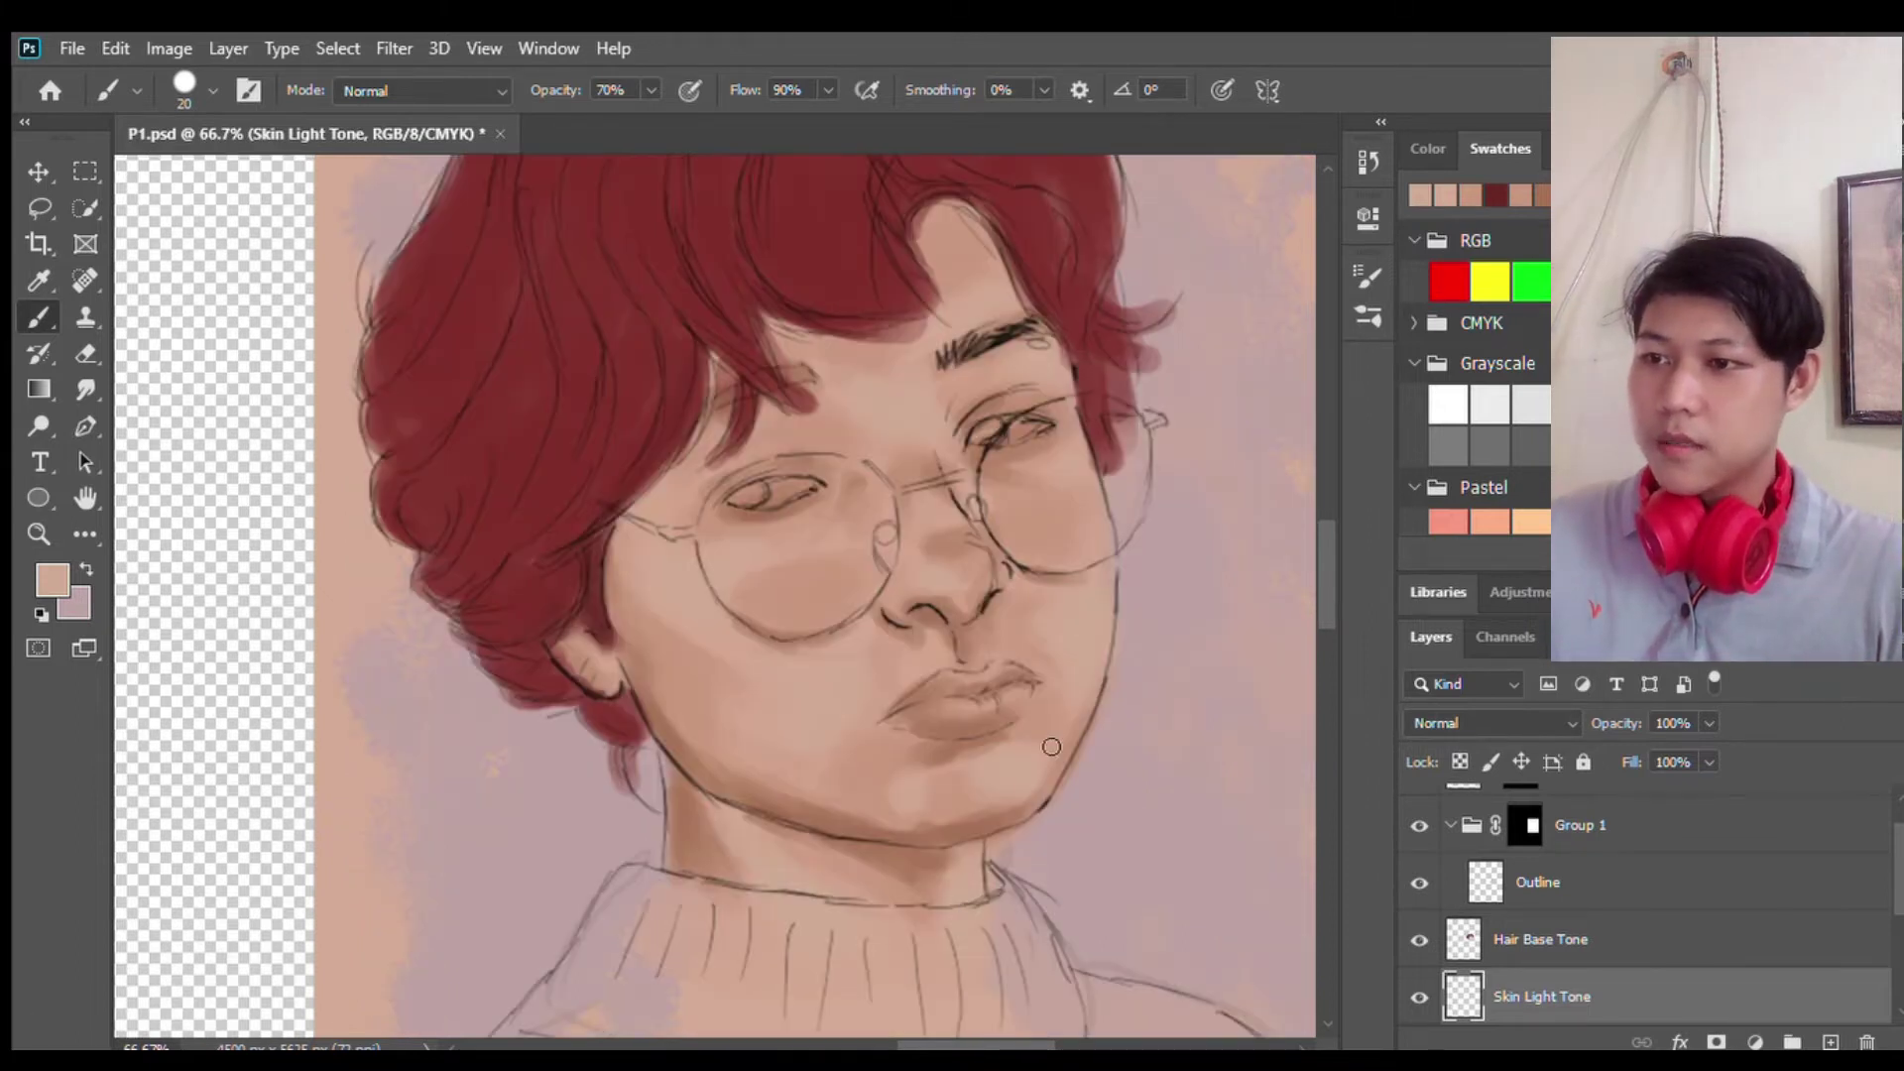
key(e)
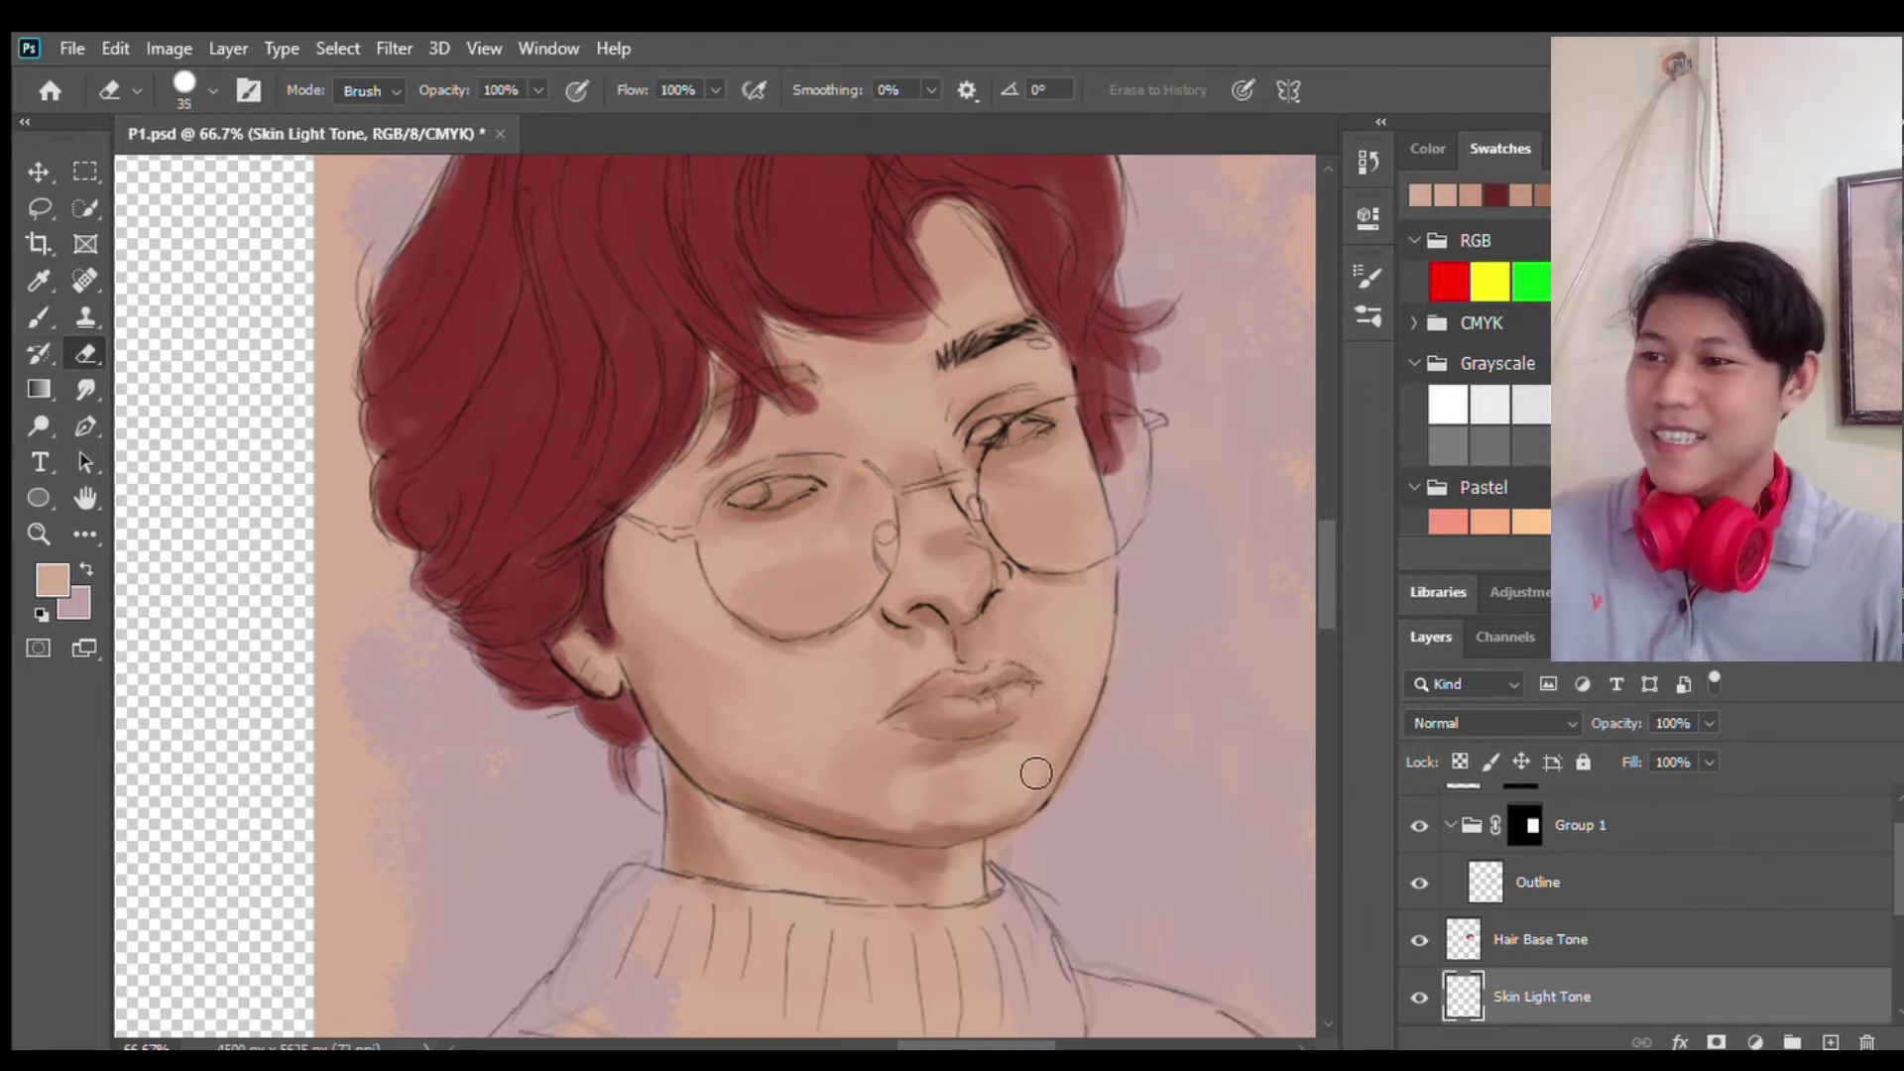
key(b)
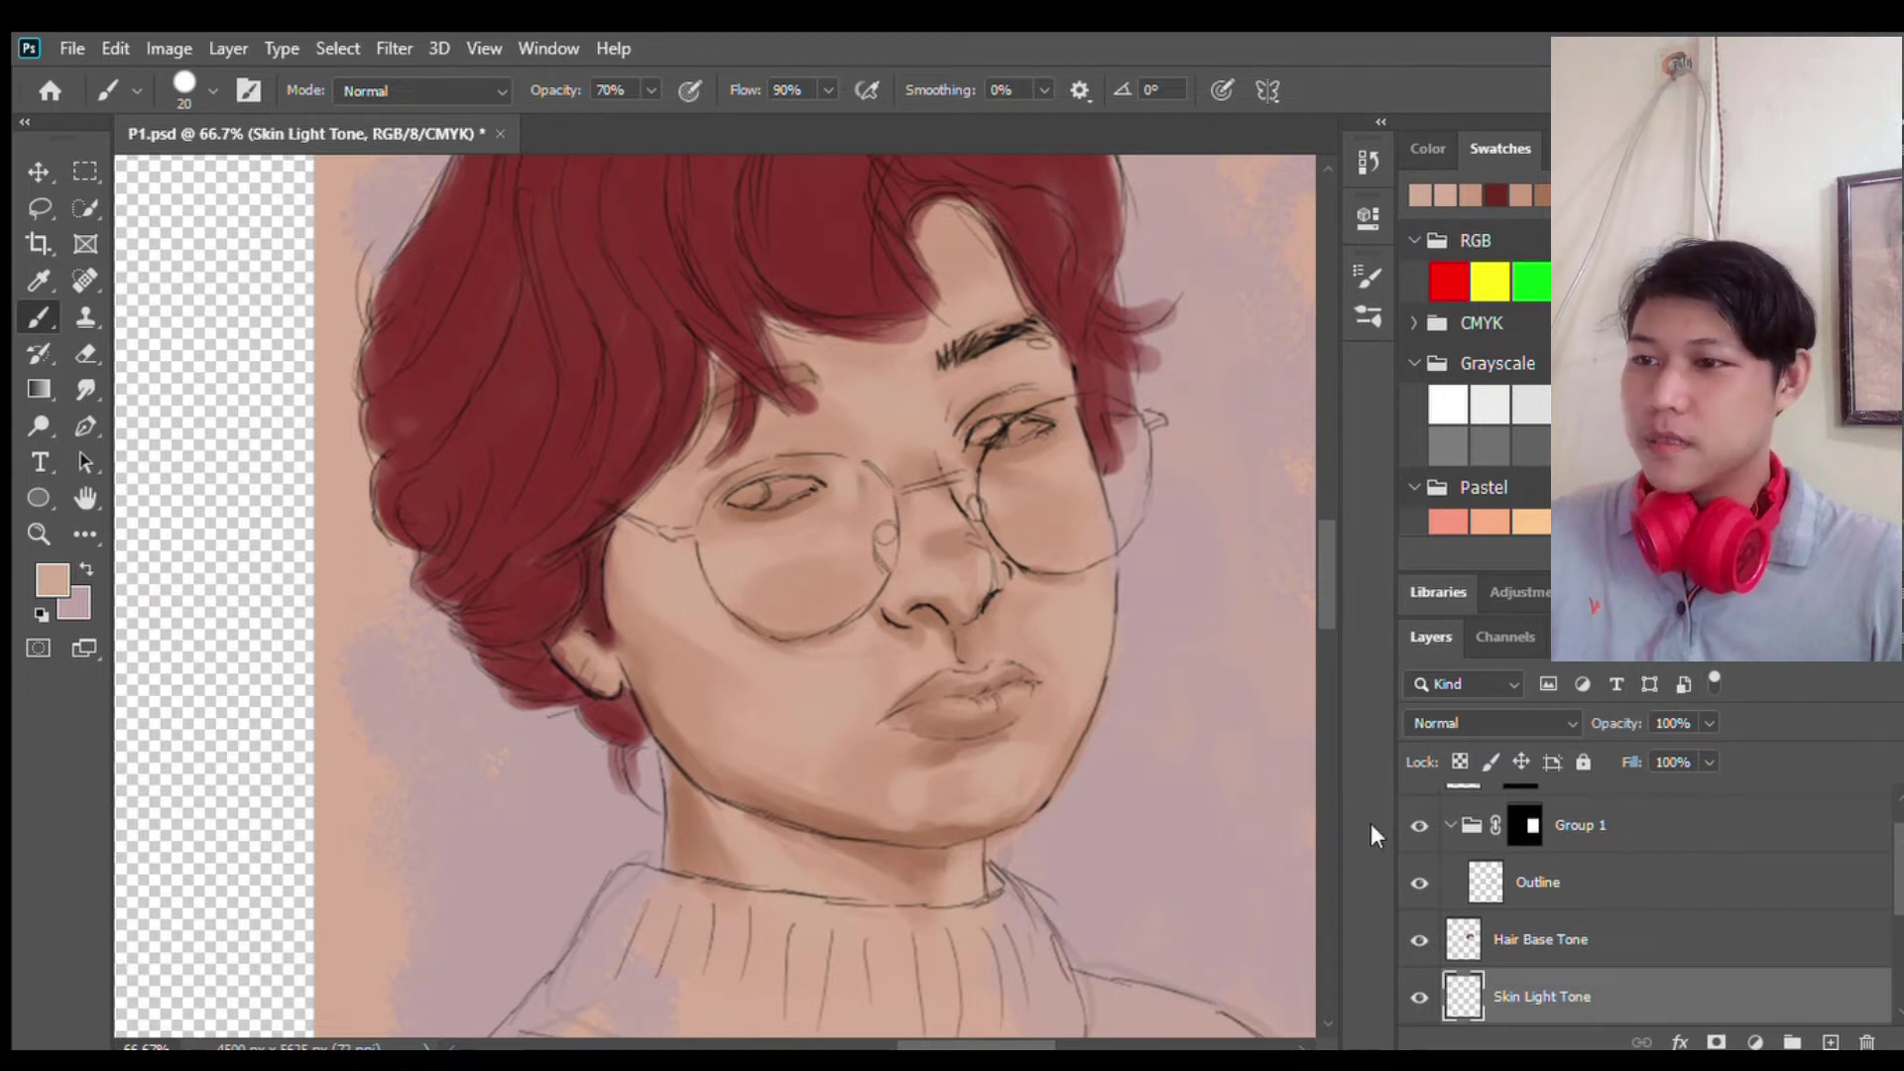
key(alt+bracketleft)
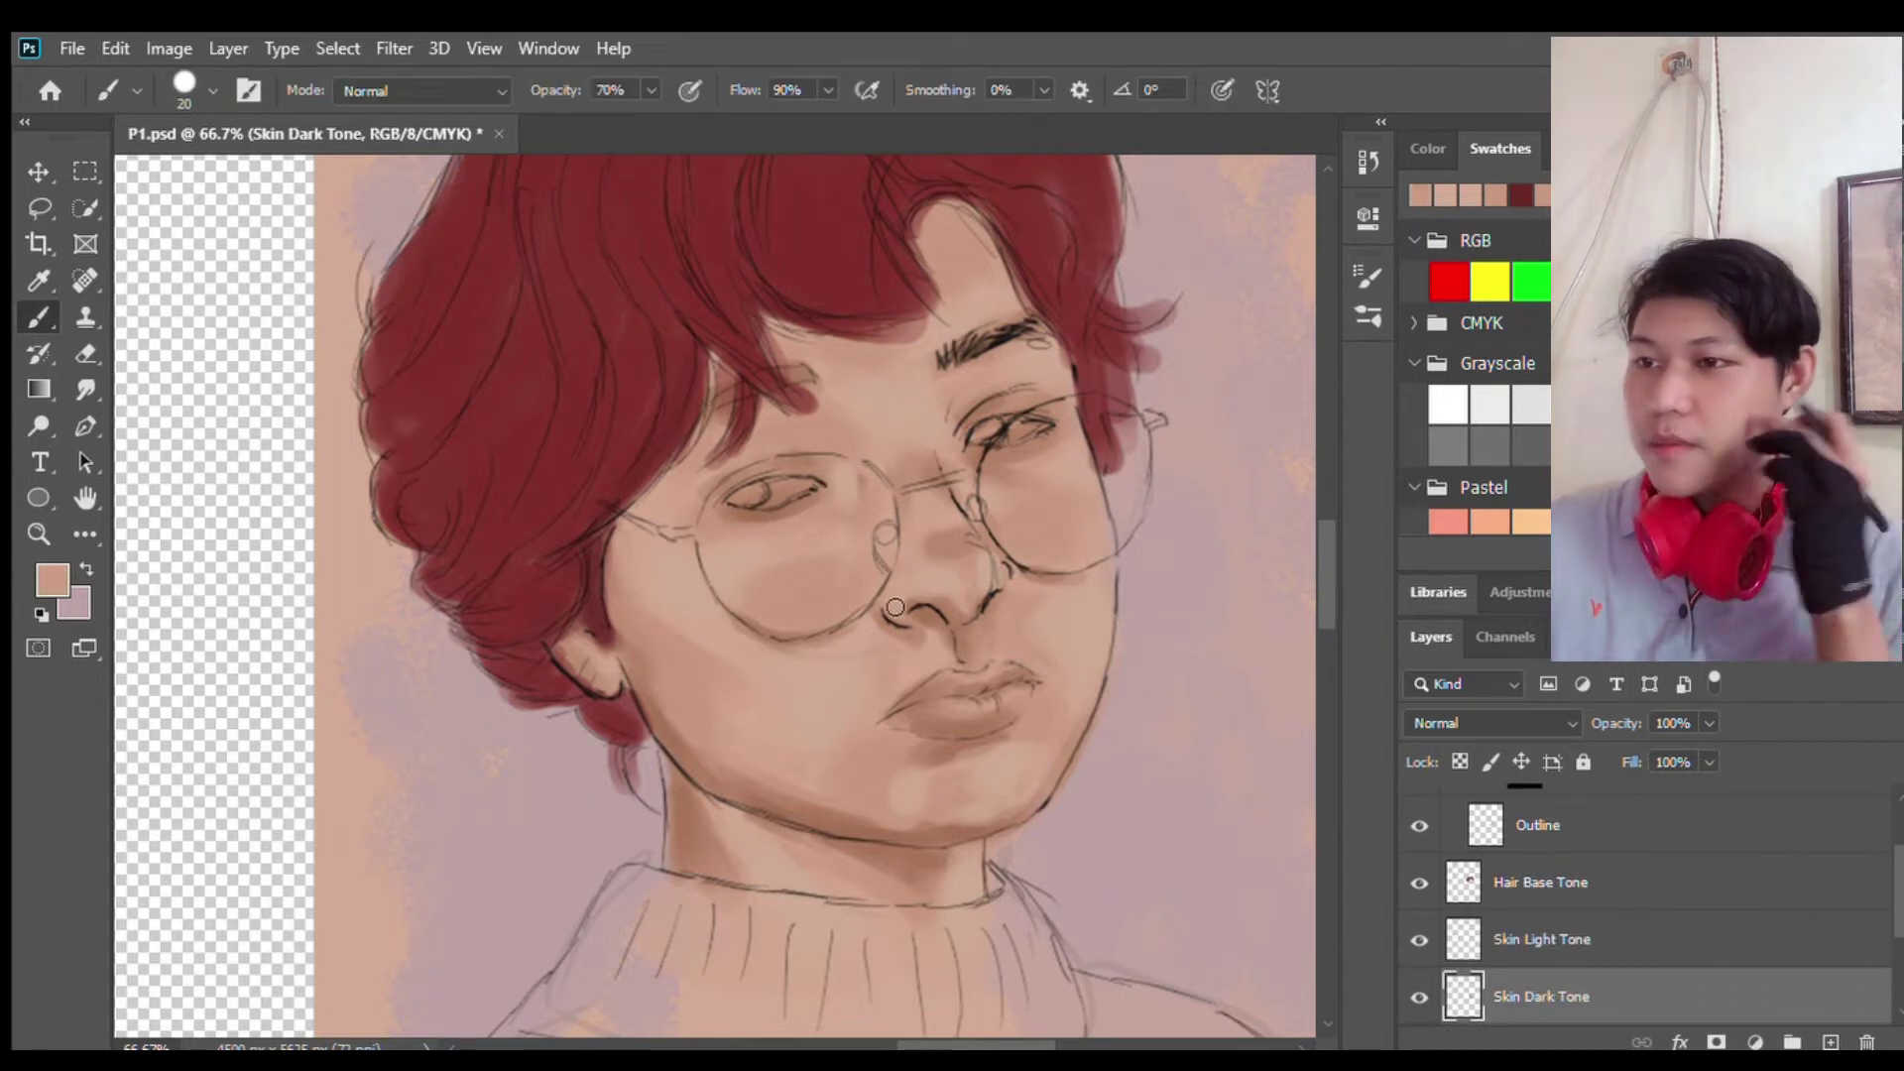
key(alt+bracketright)
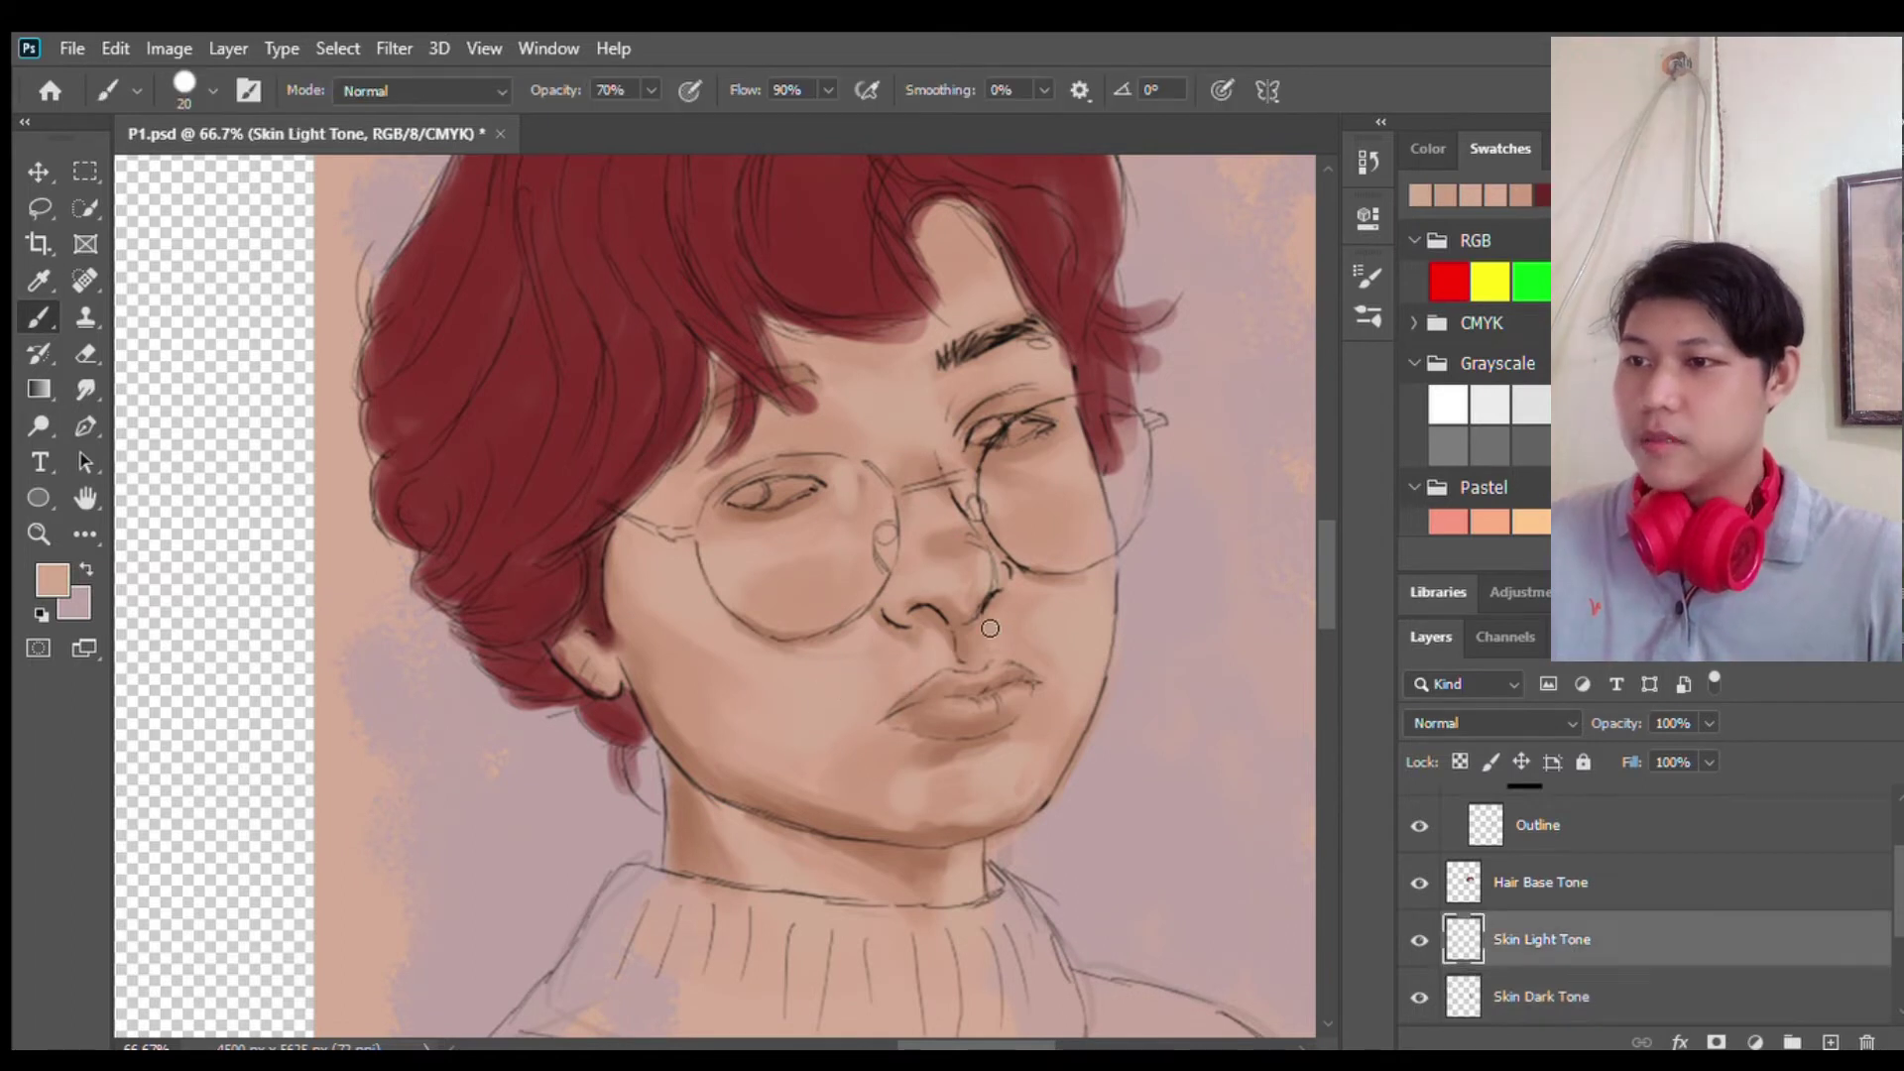
scroll(1476, 397, down, 5)
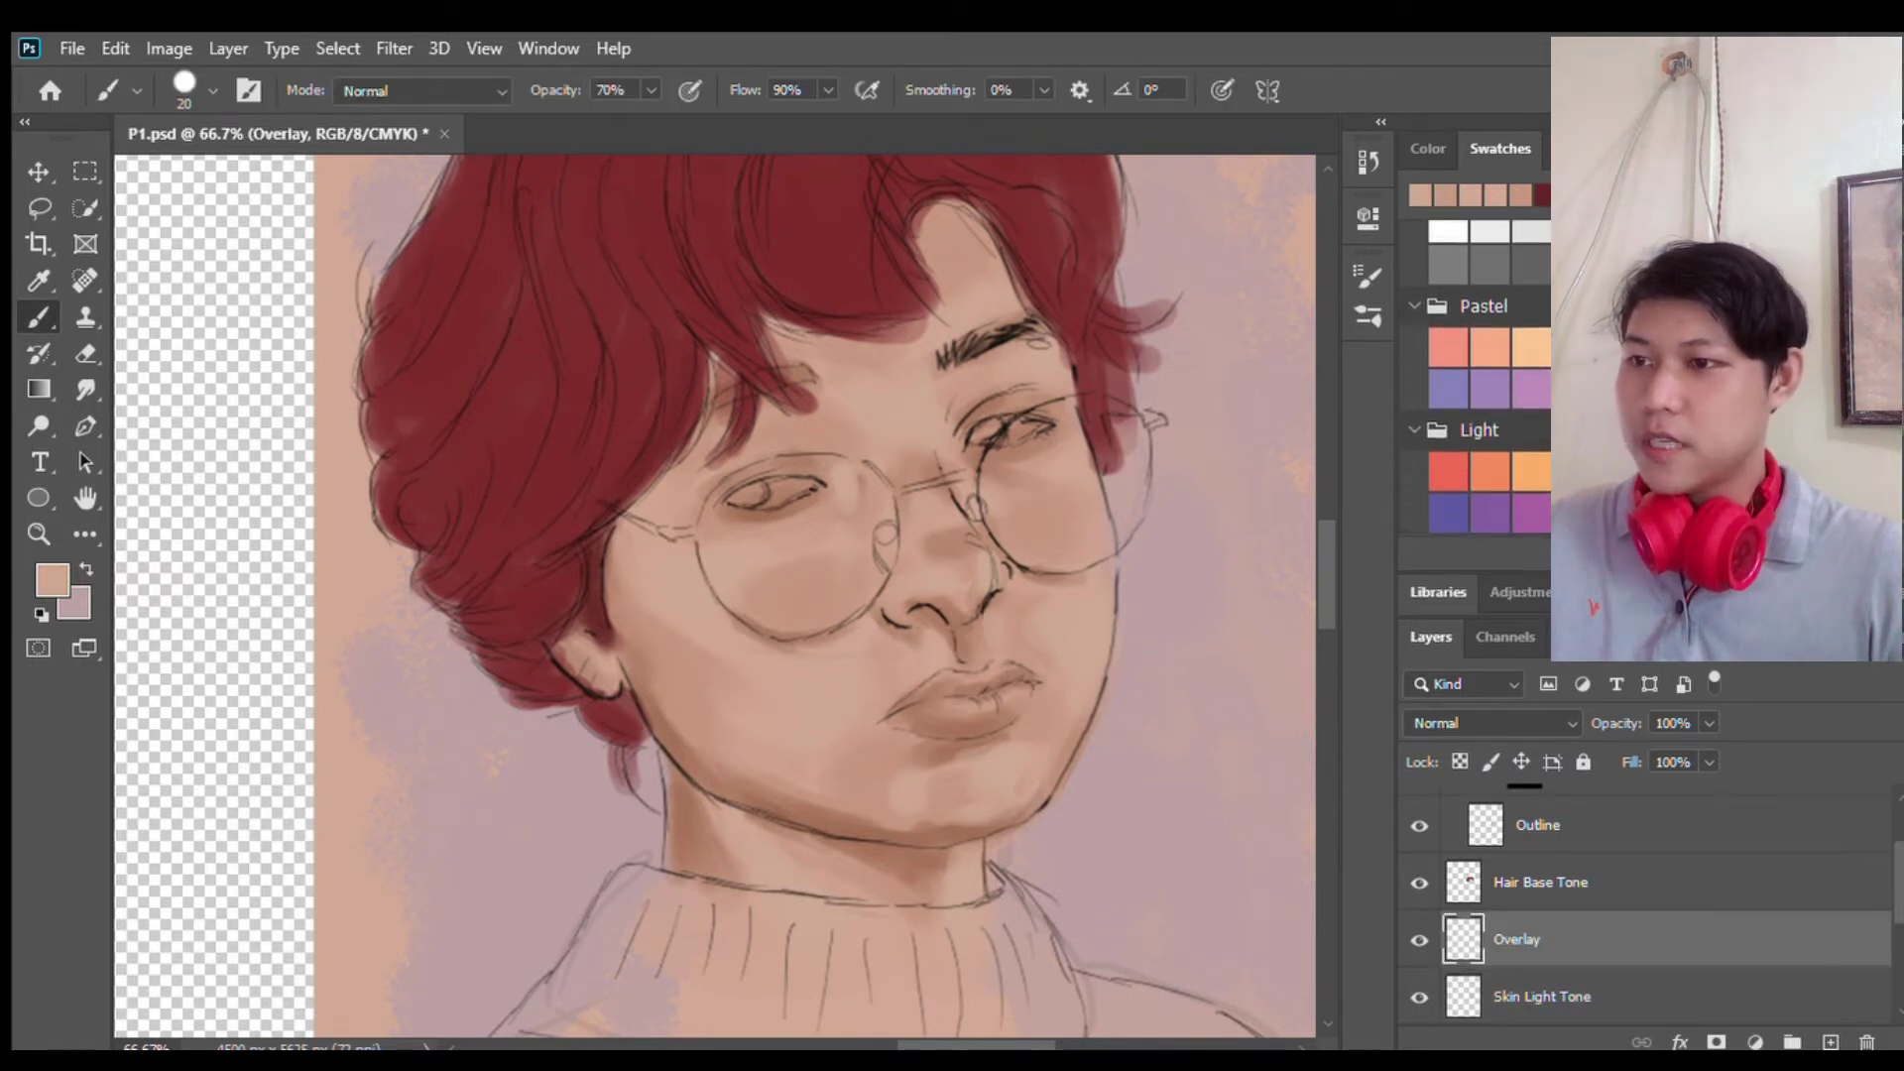
Step: Paint light orange highlights on the left cheek, forehead hairline, jaw and chin
click(1536, 354)
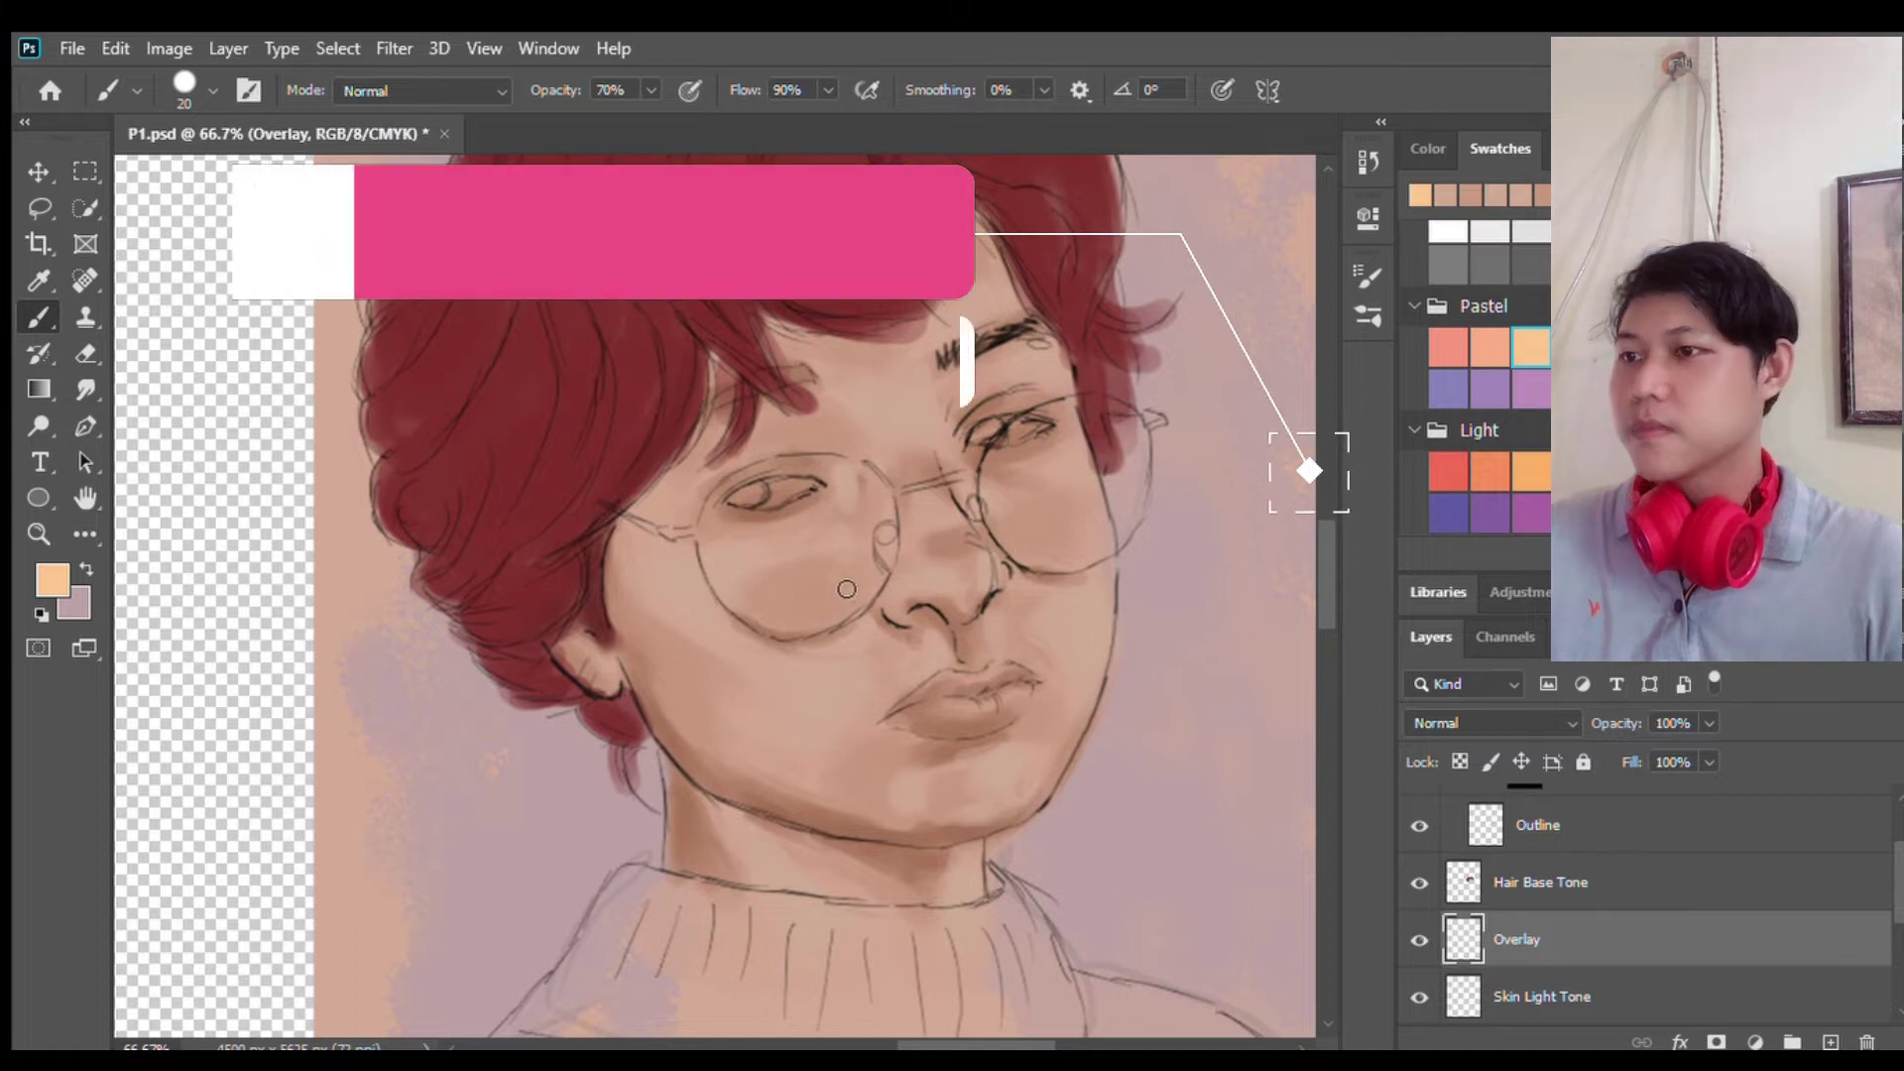
key(bracketright)
key(bracketright)
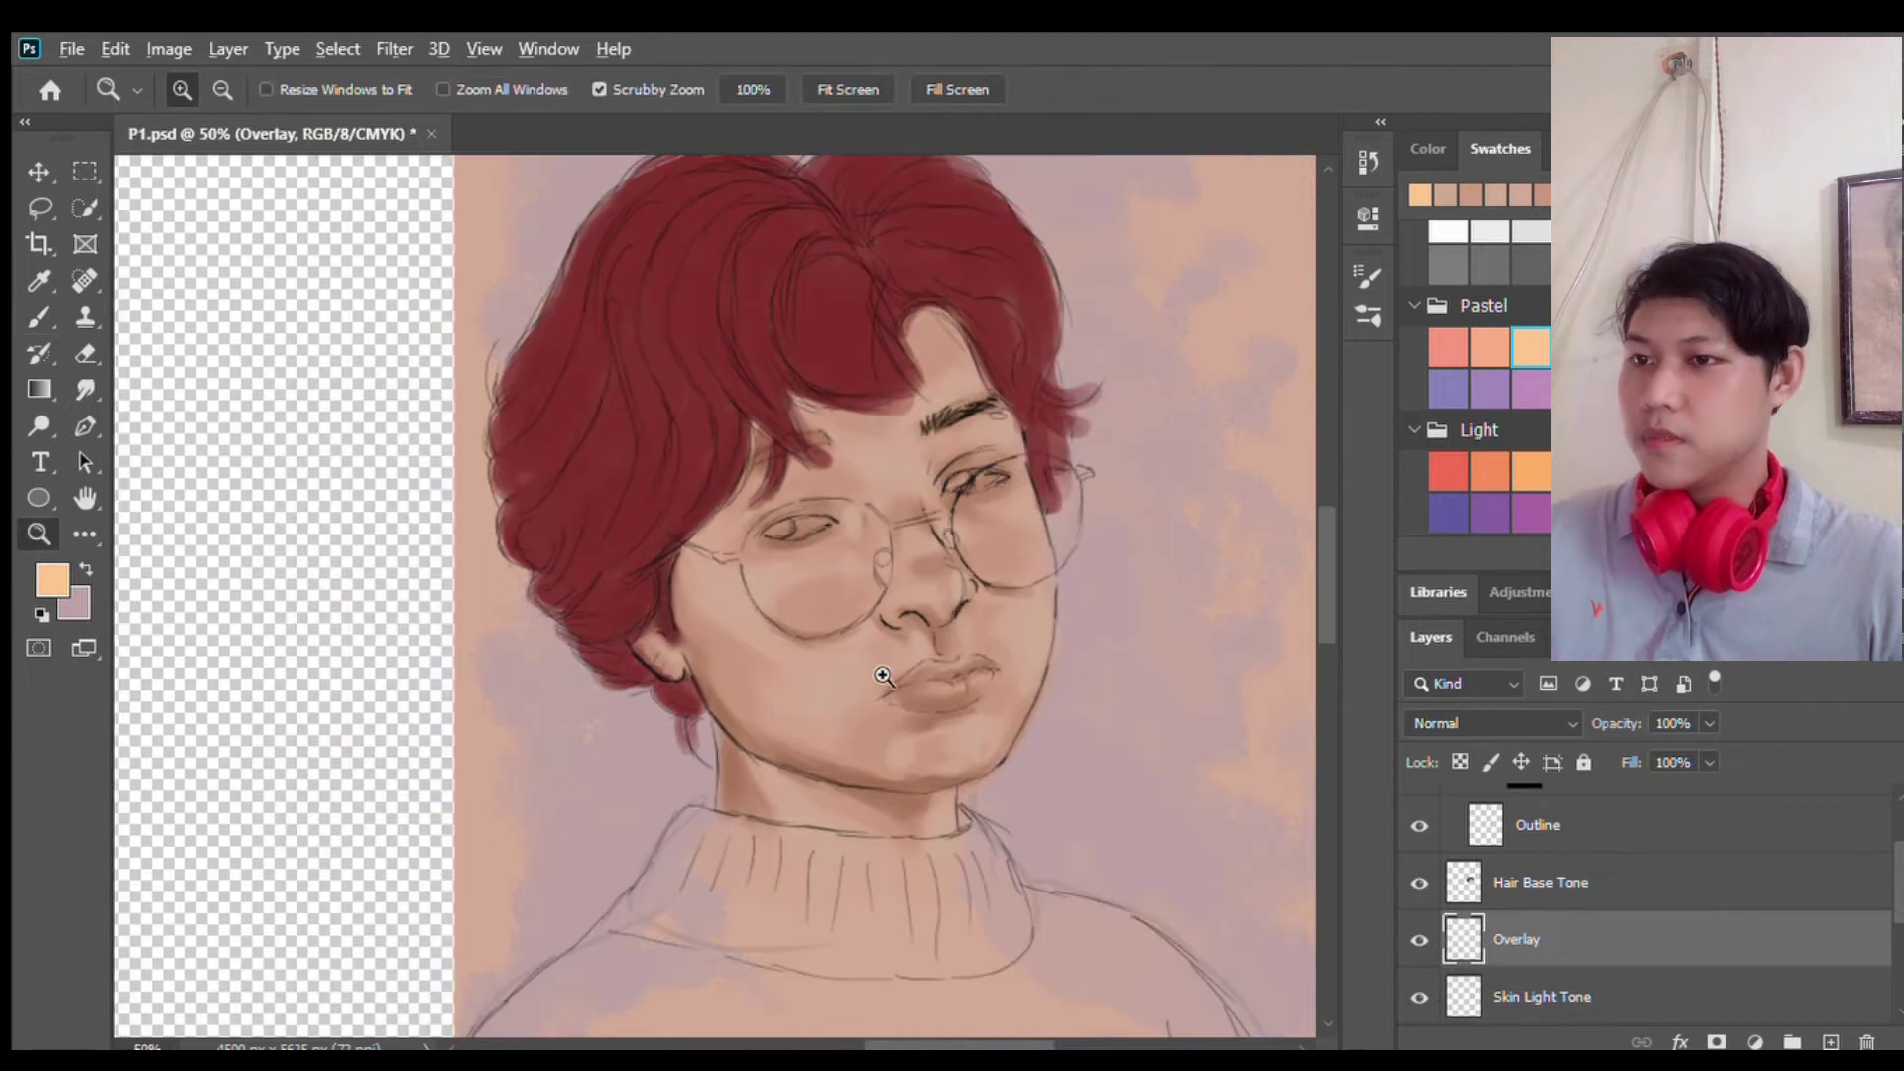
alt+click(871, 539)
drag(694, 565, 749, 709)
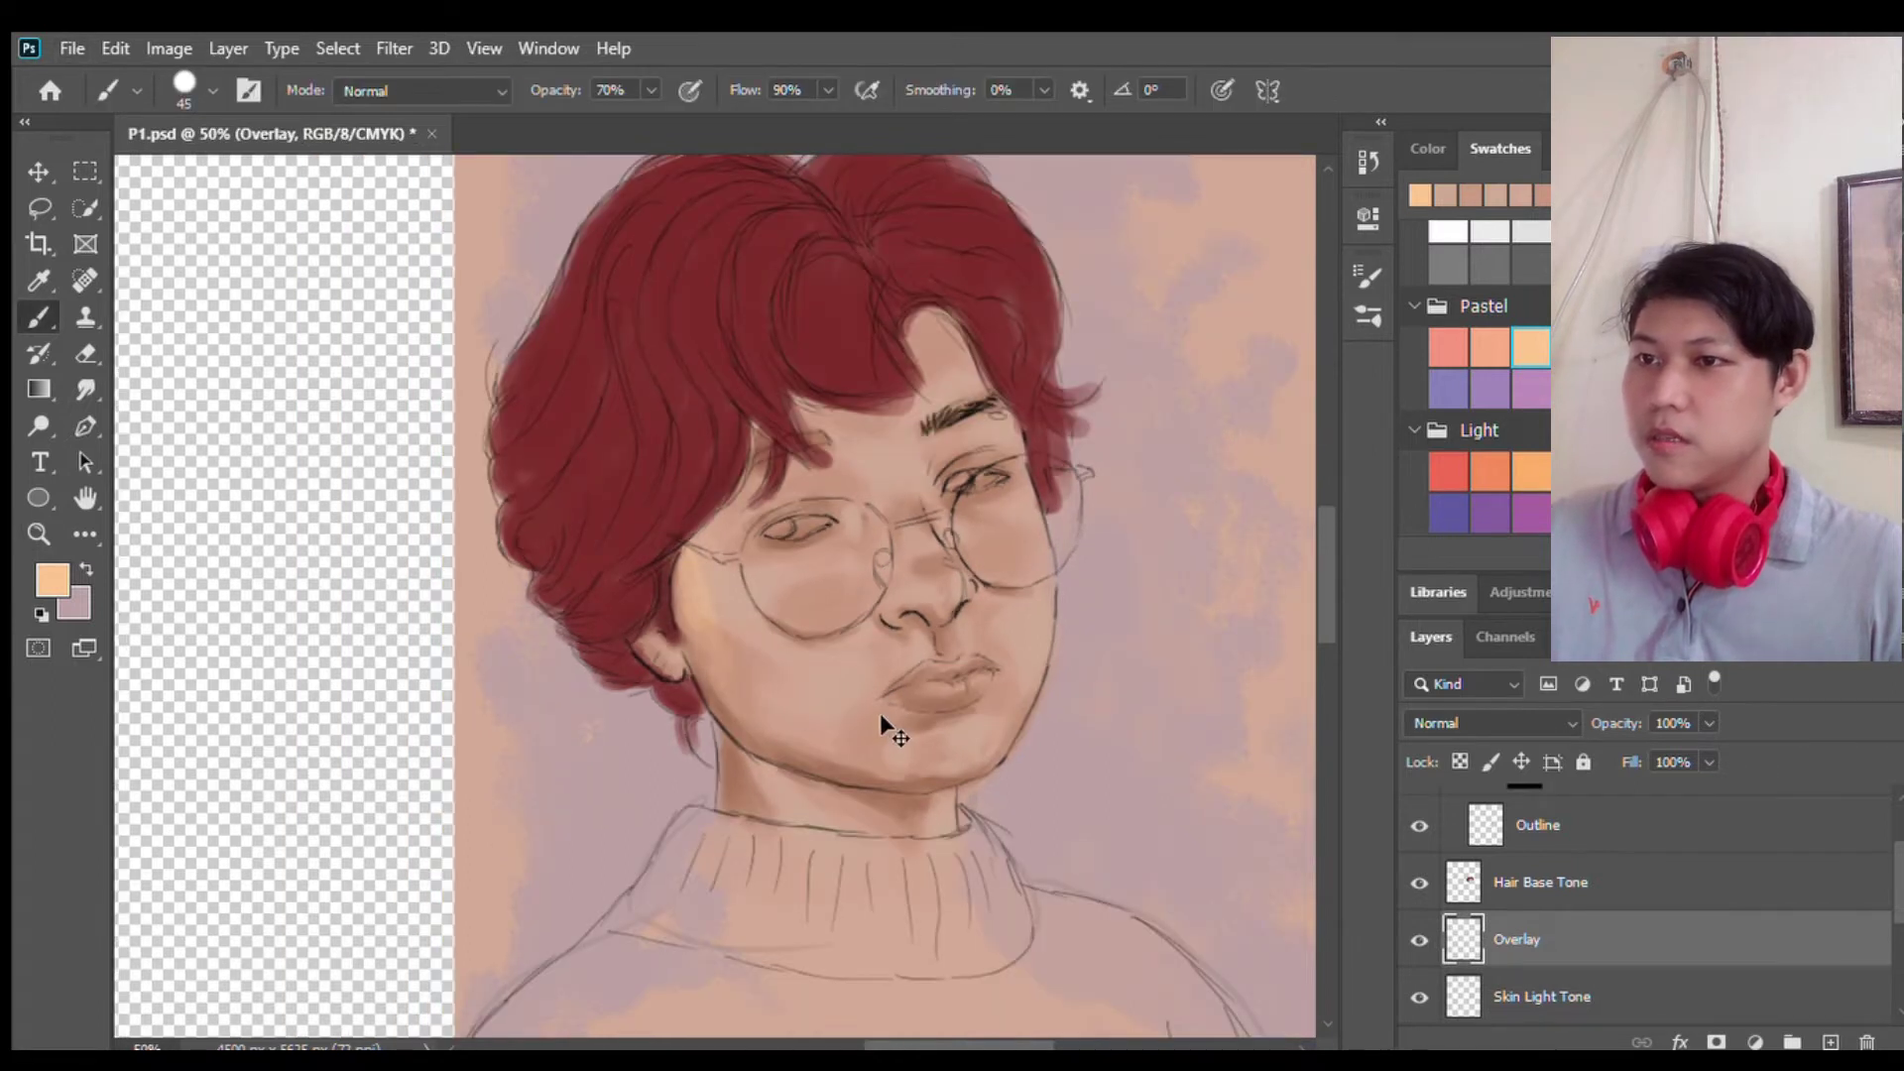
key(period)
drag(823, 439, 1002, 524)
drag(820, 756, 1008, 733)
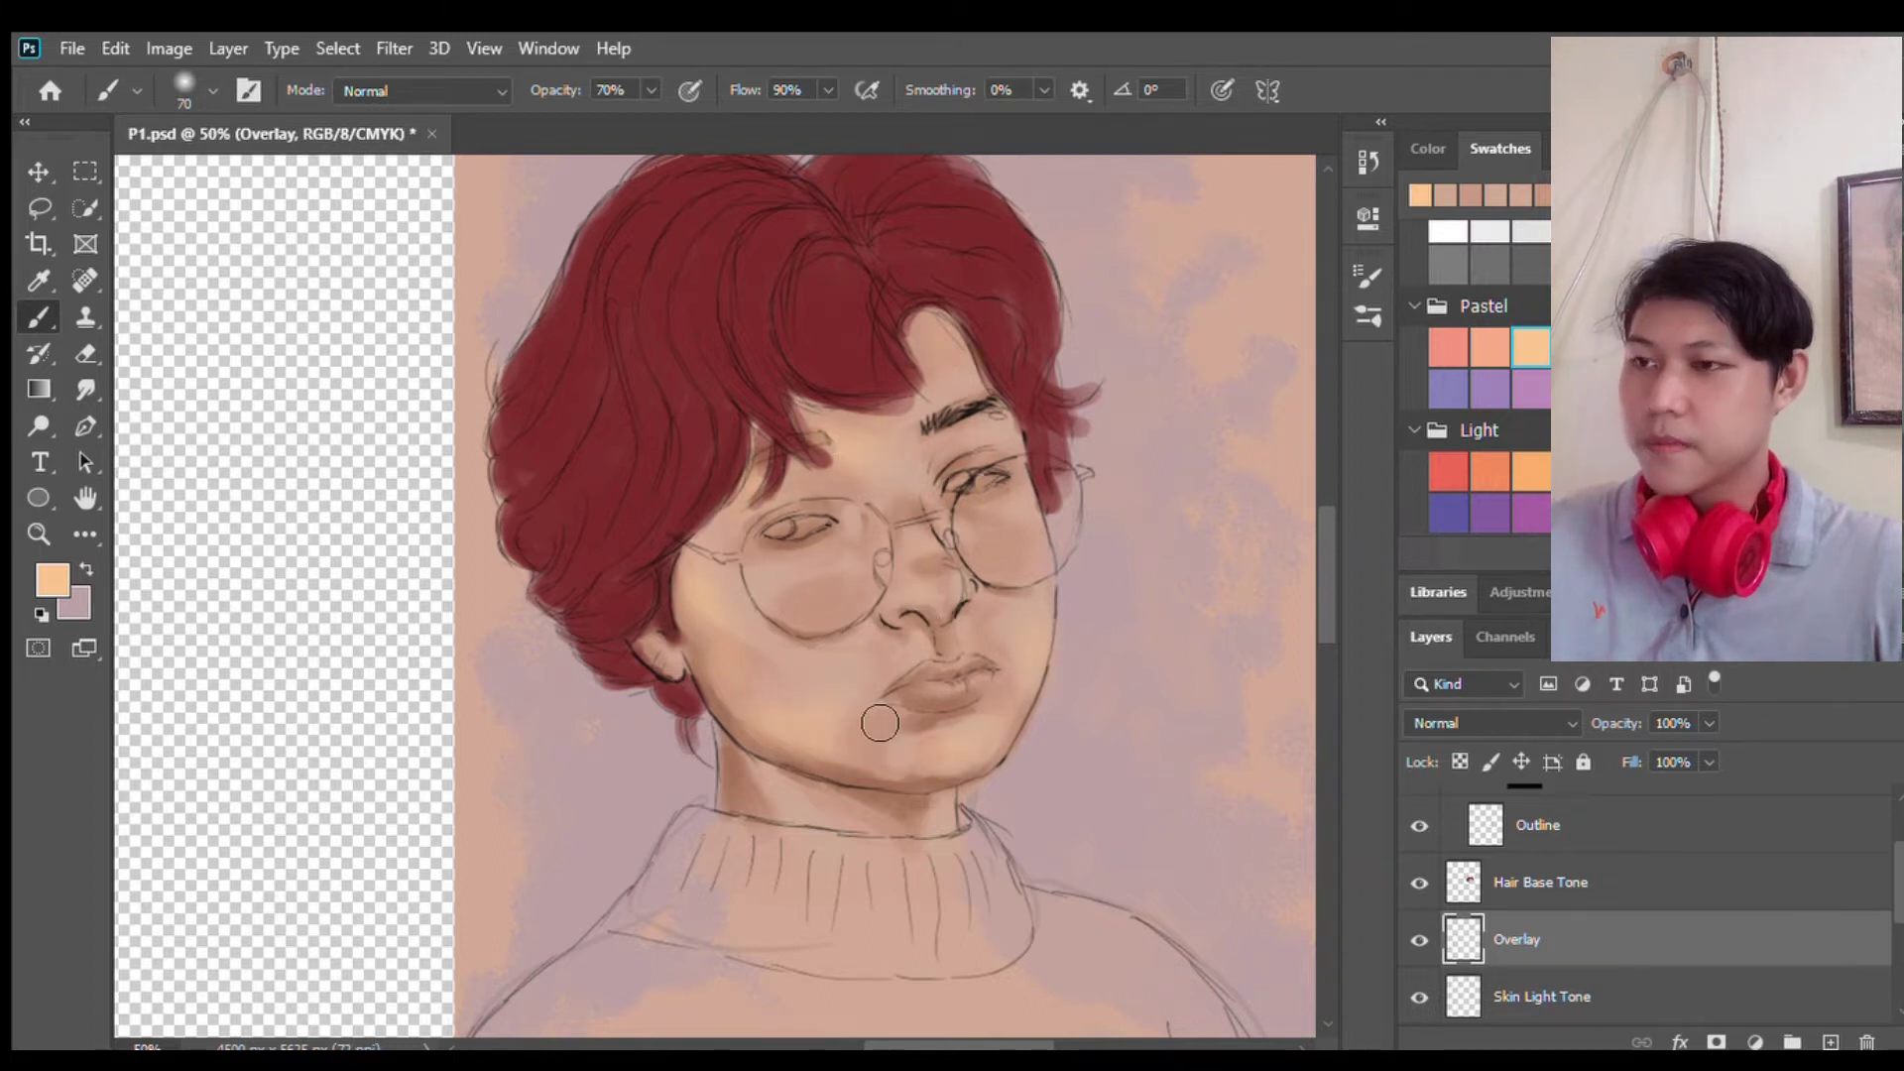
Step: Add pink blush to the cheeks, nose tip, lips and chin, with the Overlay layer at 74%
click(995, 544)
click(821, 596)
click(922, 587)
drag(898, 689, 982, 682)
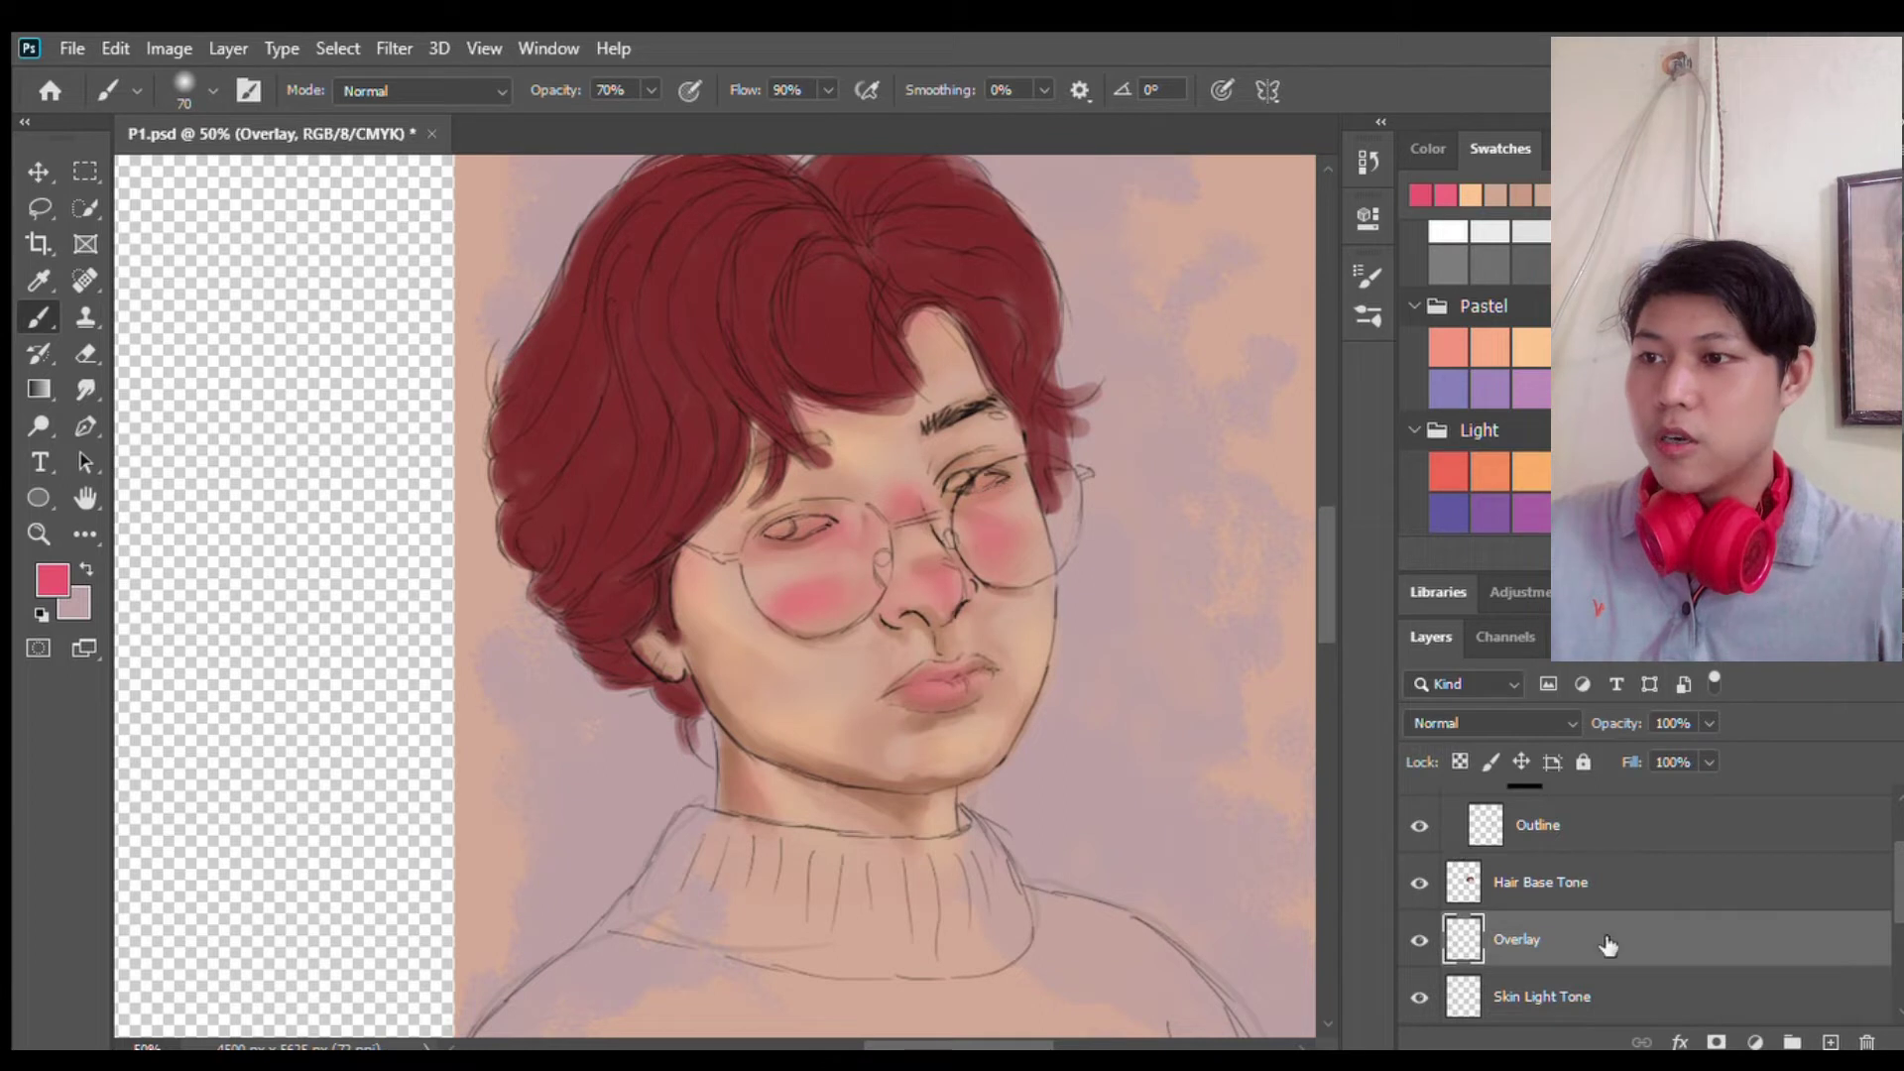
drag(1709, 723, 1686, 739)
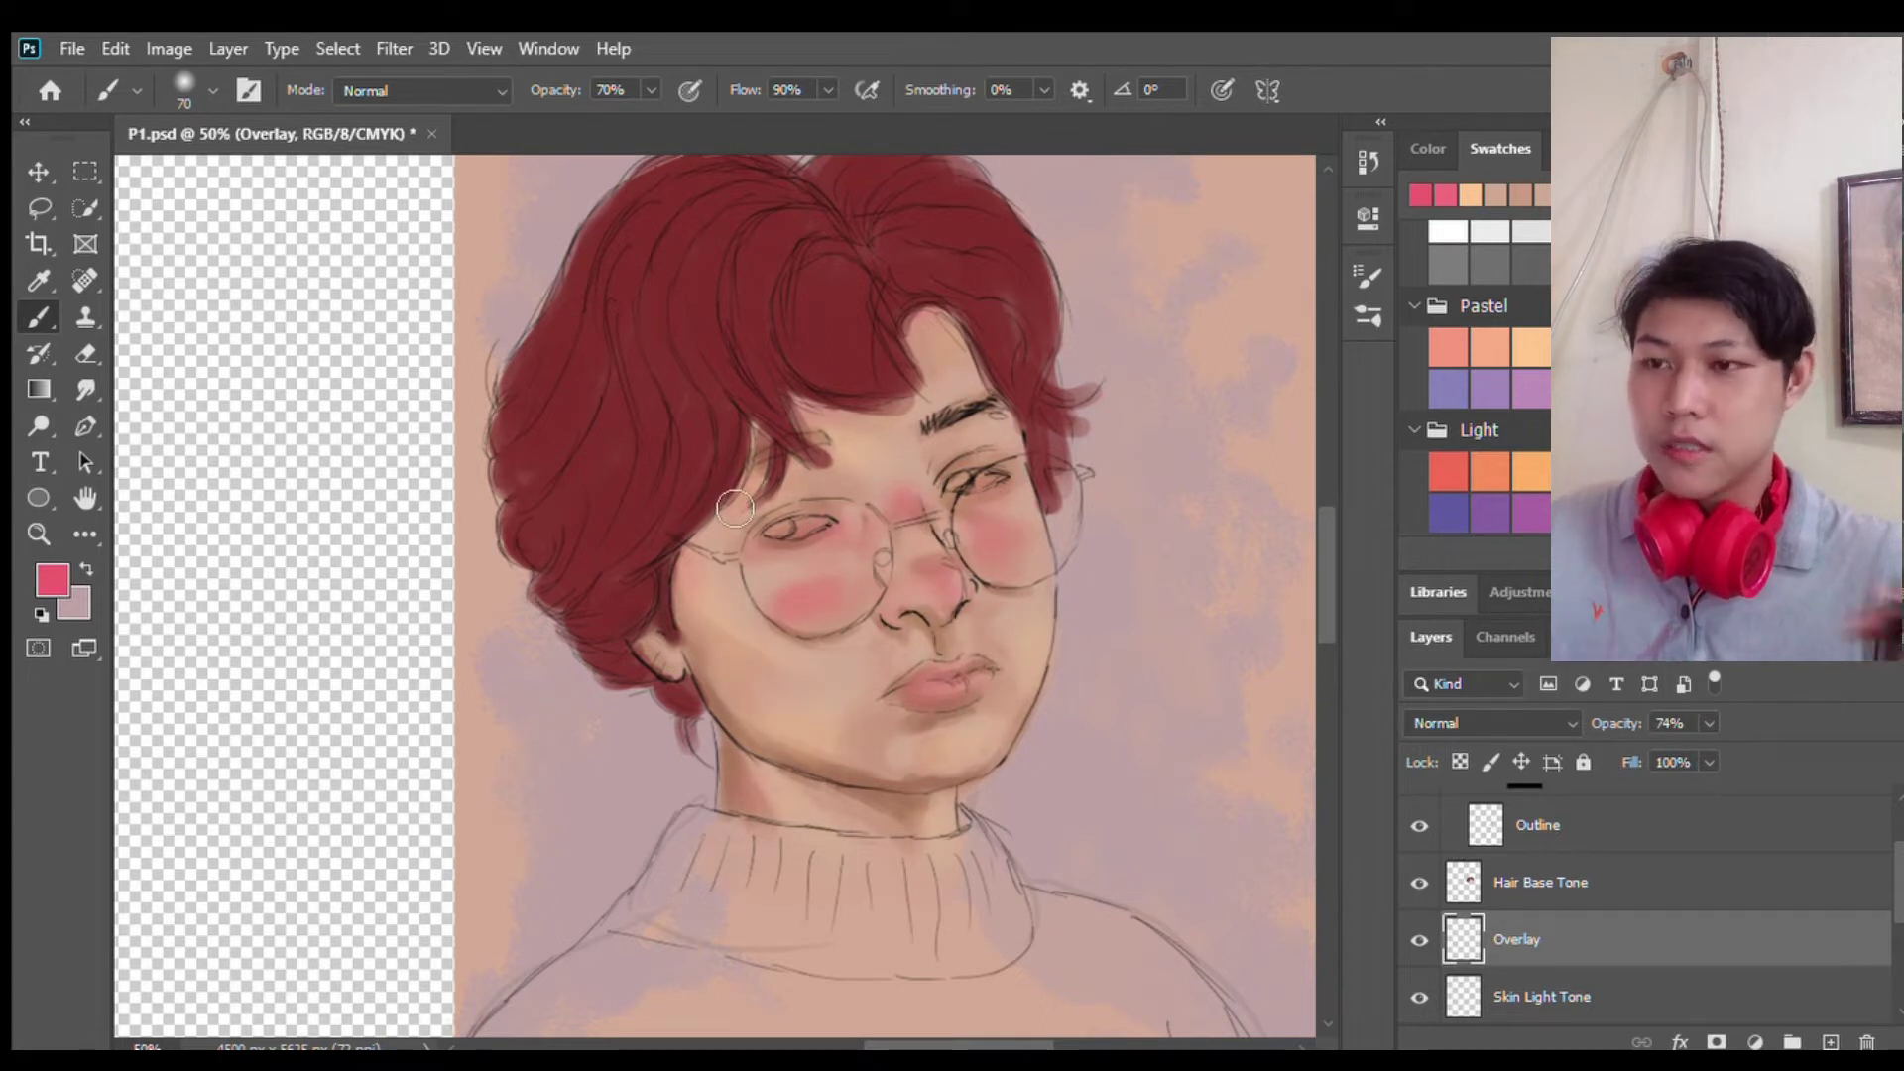
click(1454, 360)
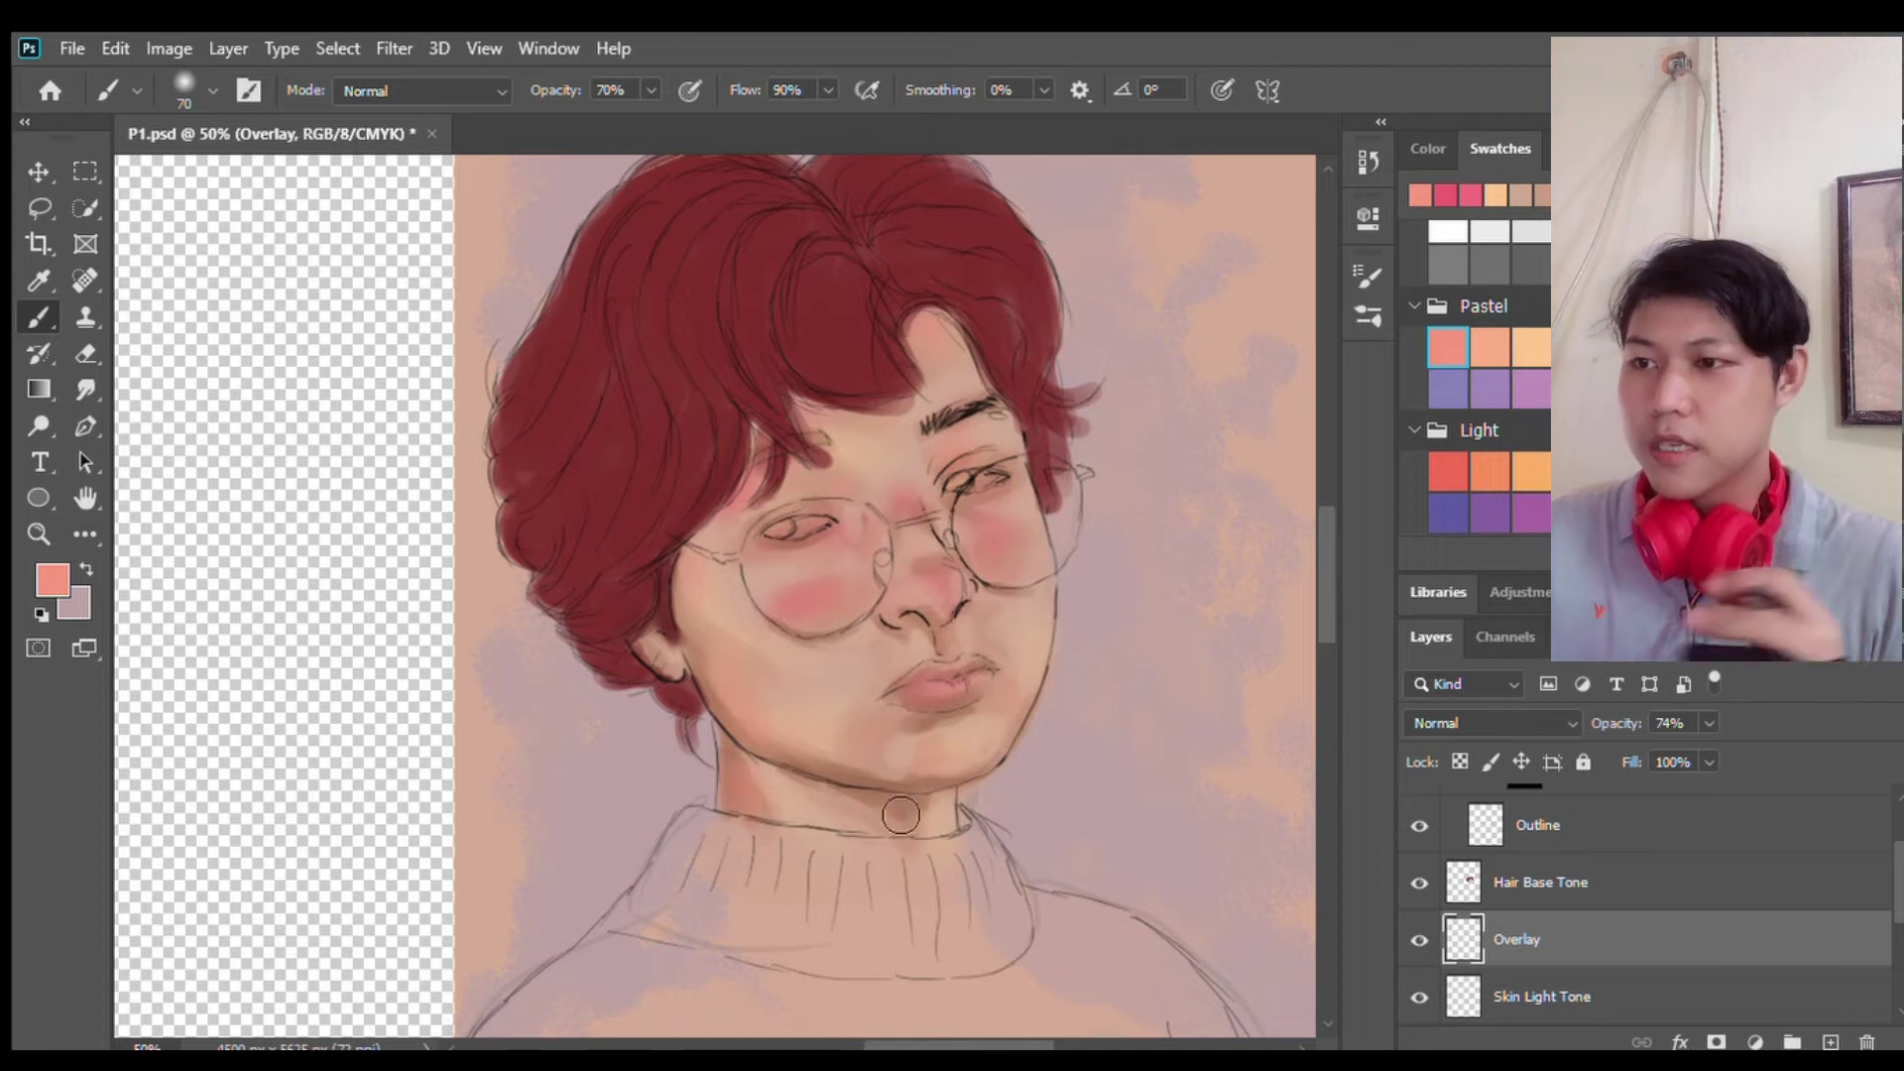
drag(989, 770, 942, 751)
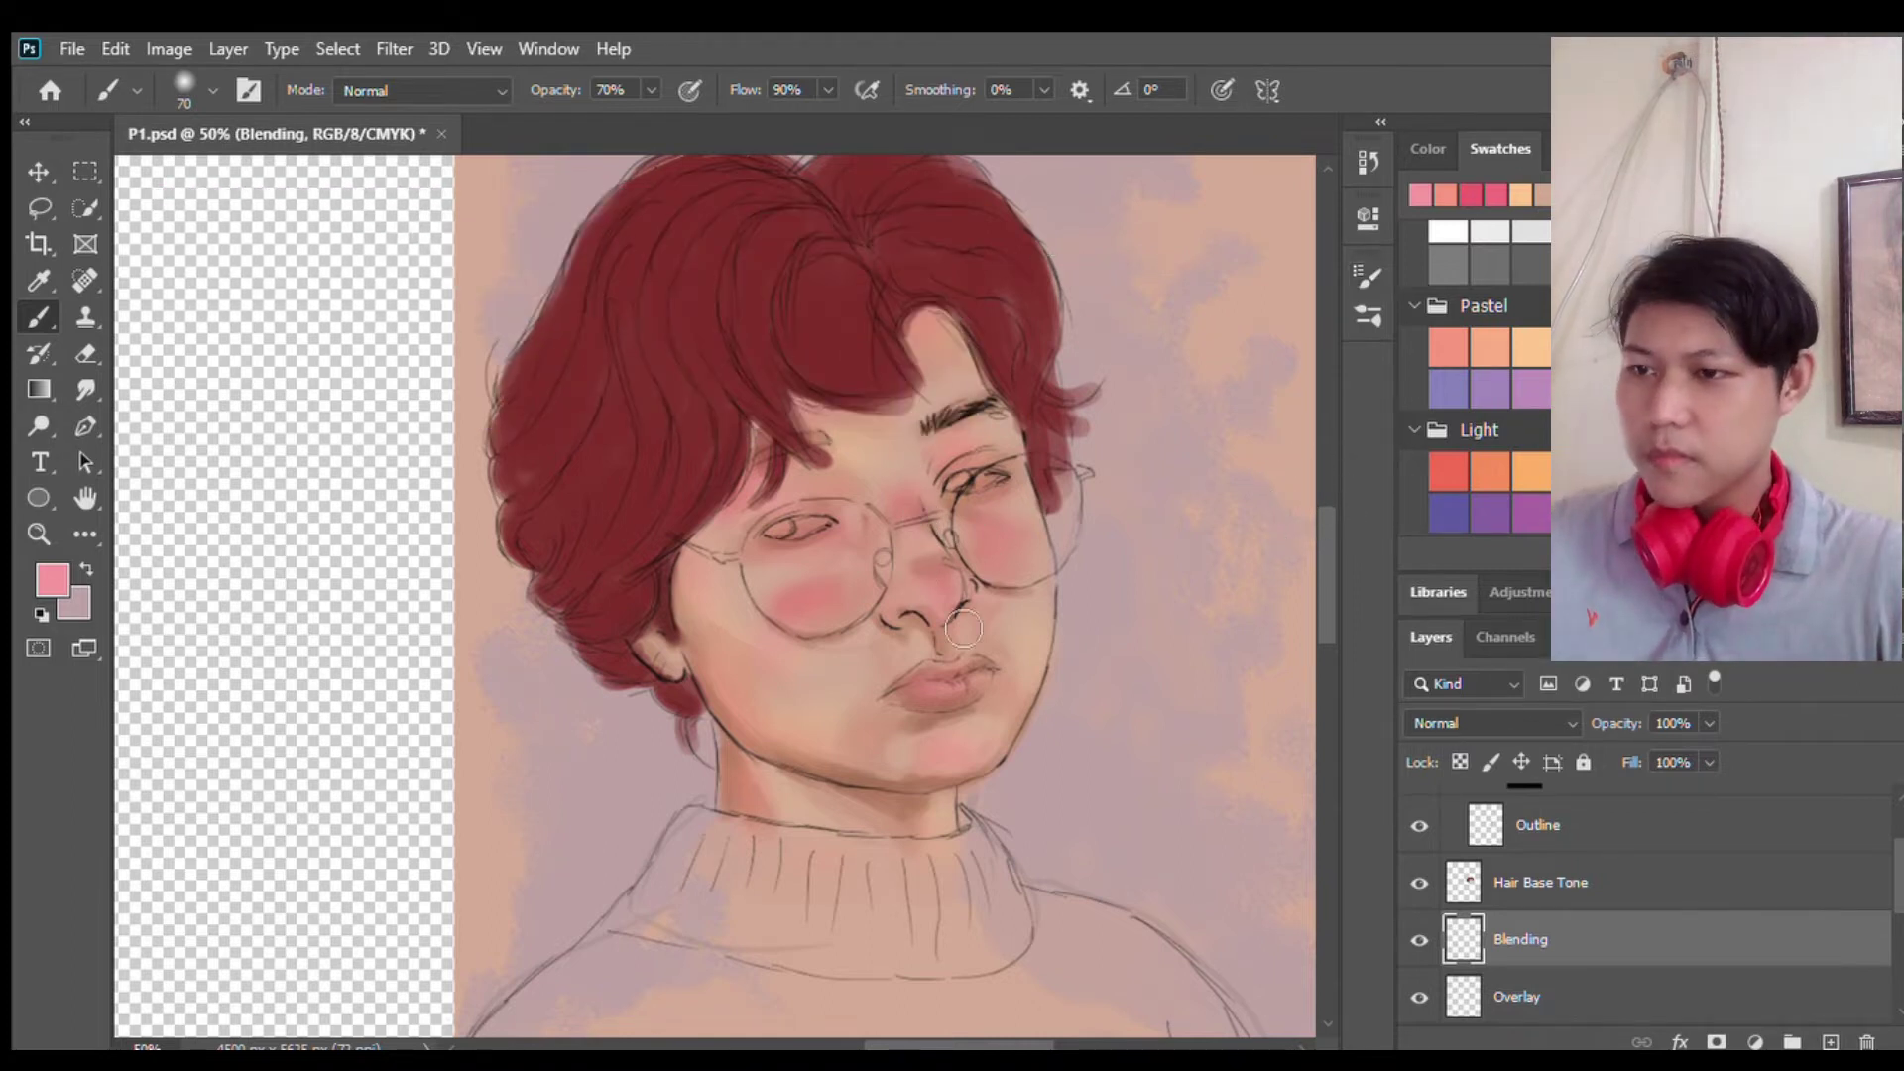
Step: Sample beige and pink skin tones and paint pink across the nose bridge
scroll(922, 595, up, 1)
key(i)
key(b)
alt+click(886, 402)
alt+click(659, 637)
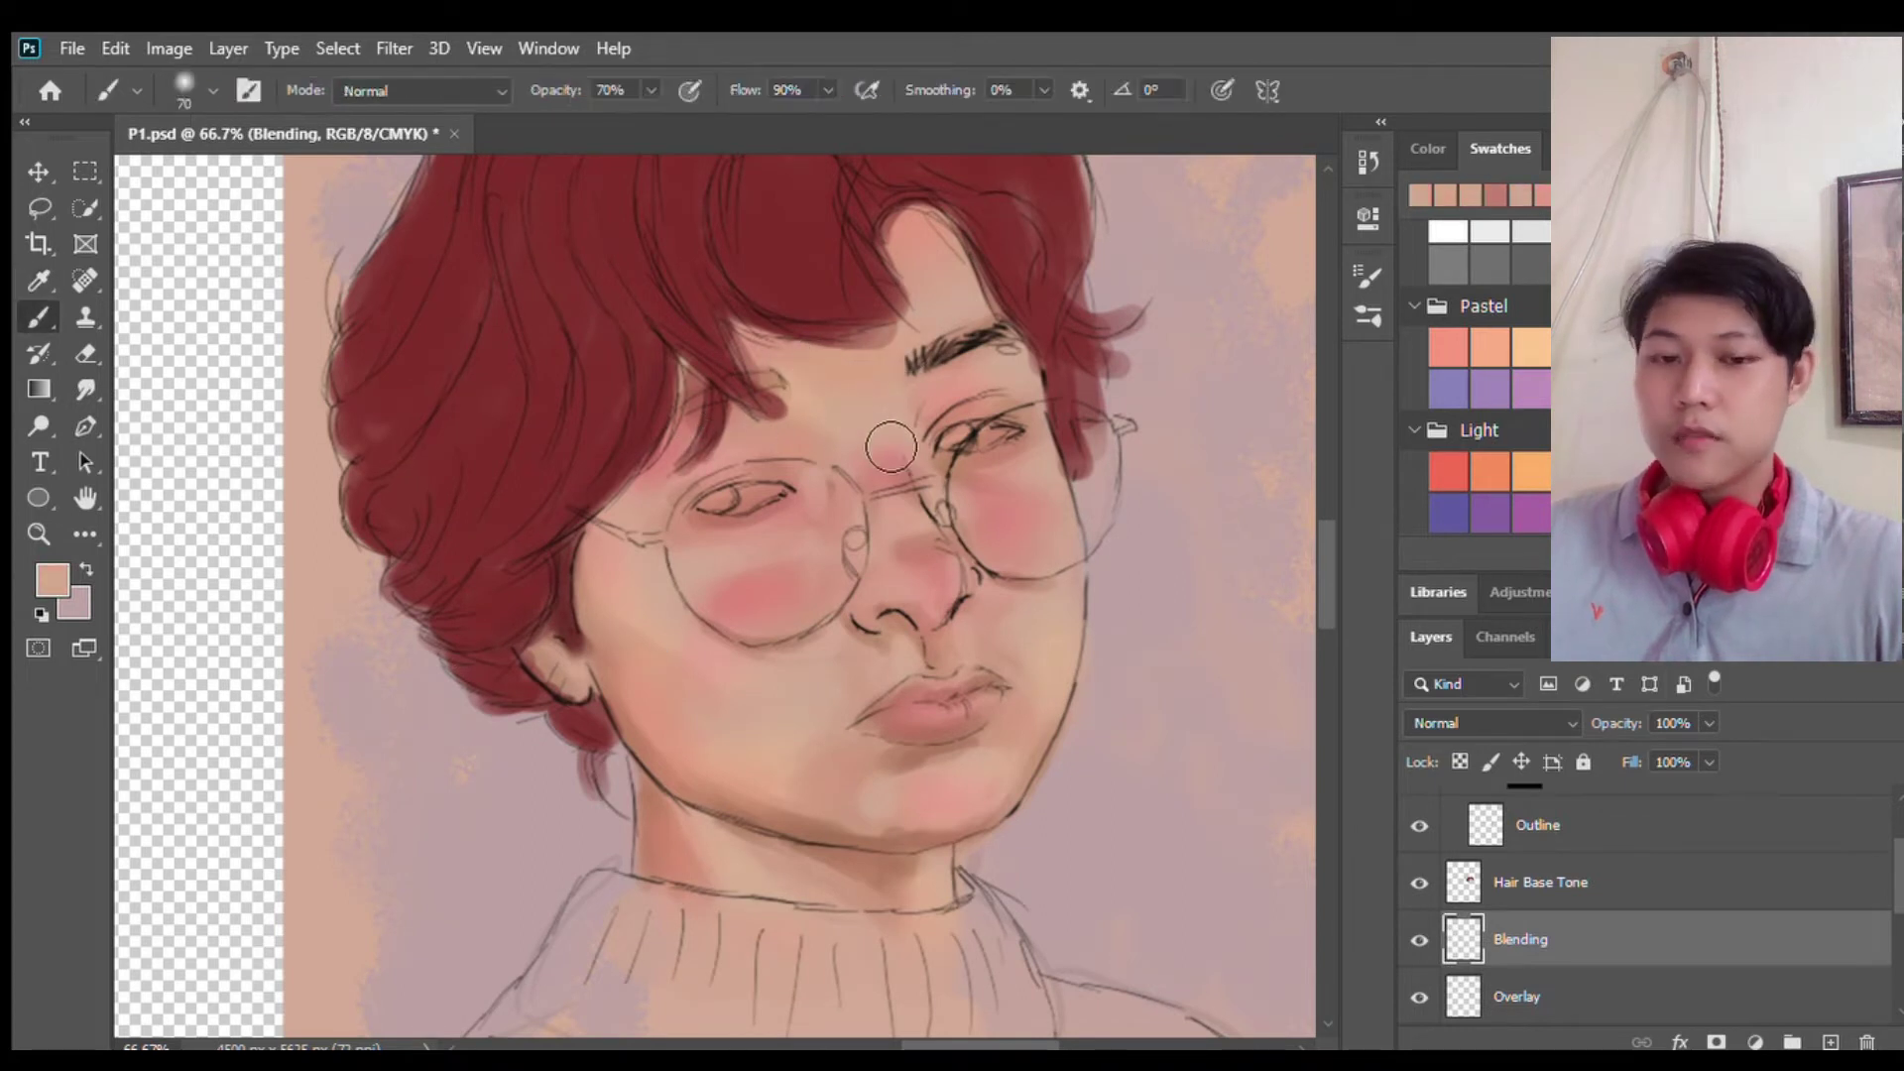
alt+click(991, 397)
drag(894, 467, 862, 468)
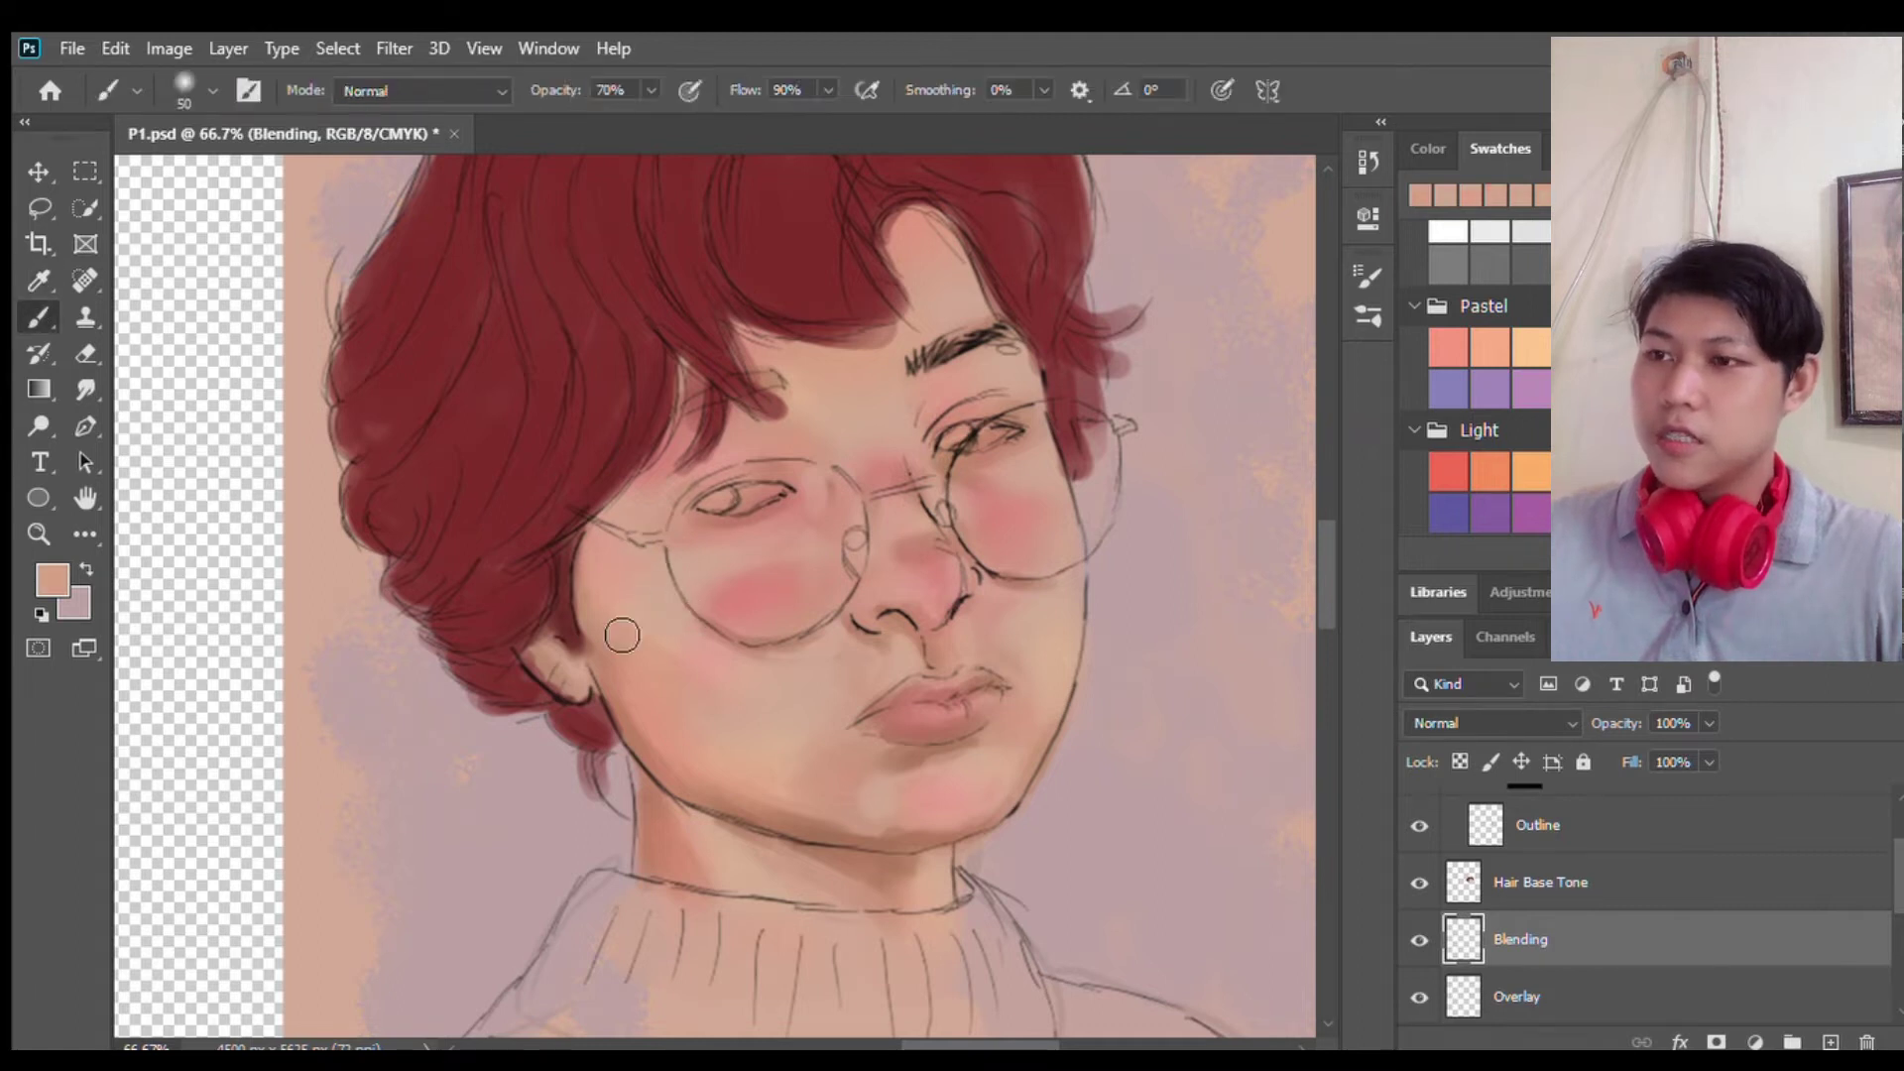
Step: Resample skin colours along the jaw and softly blend the jaw toward the chin
alt+click(656, 674)
alt+click(719, 739)
alt+click(729, 779)
alt+click(793, 801)
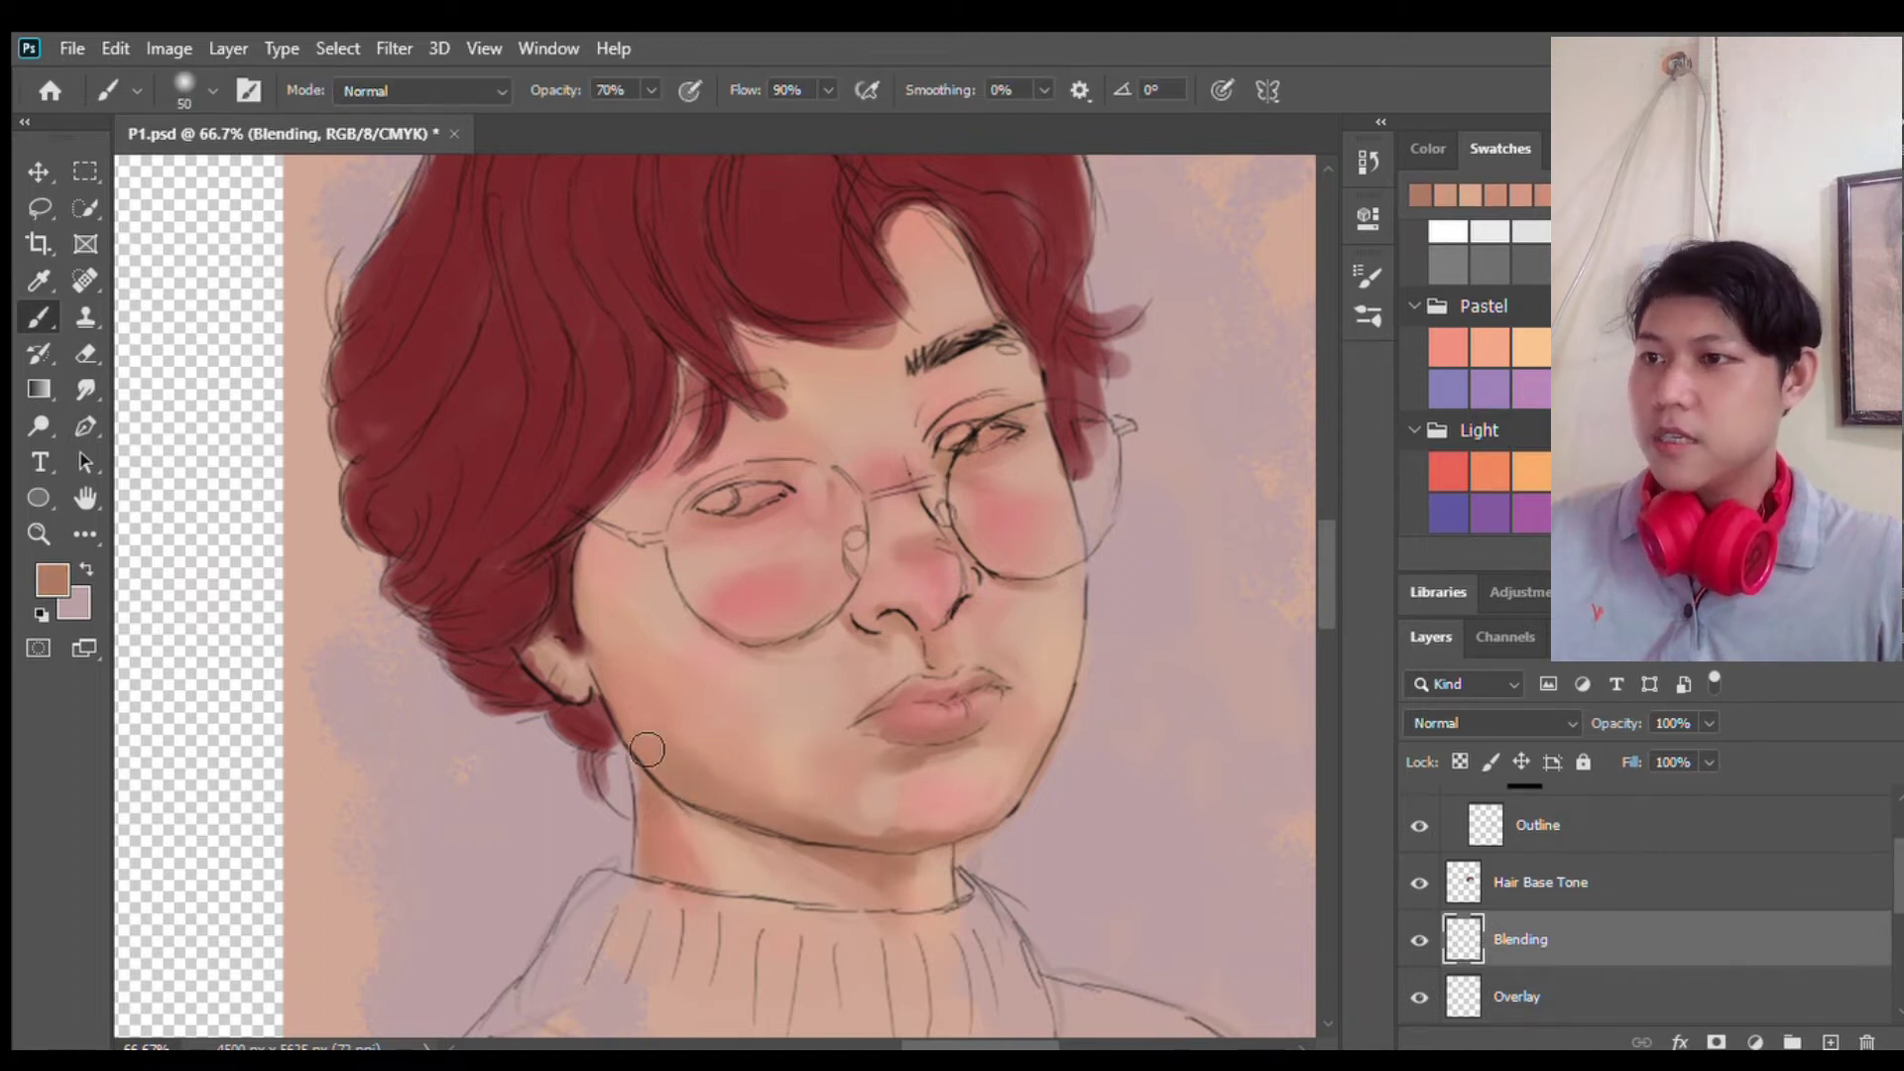
alt+click(704, 730)
alt+click(863, 821)
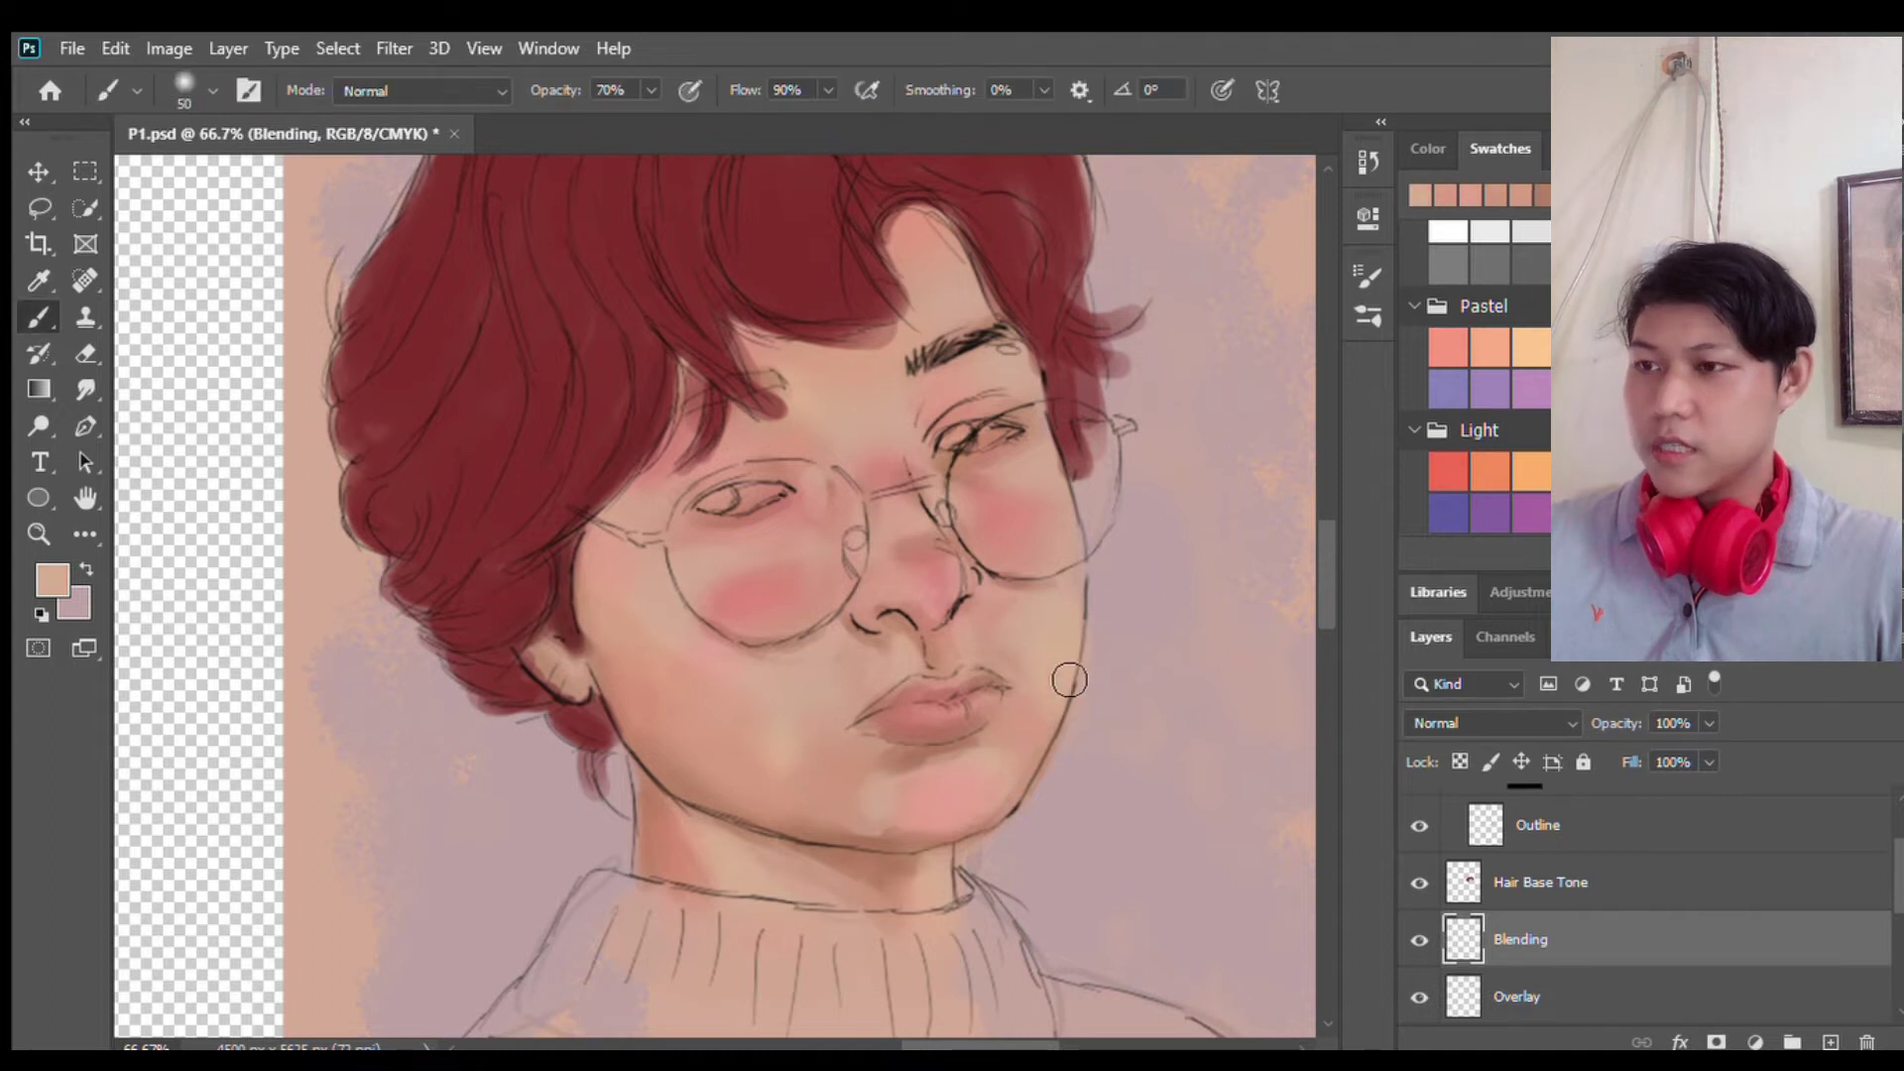
drag(905, 786, 892, 820)
Step: With a smaller brush, sample darker brown and lighter pink tones around the chin and glasses
alt+click(850, 764)
key(bracketleft)
key(bracketleft)
alt+click(905, 777)
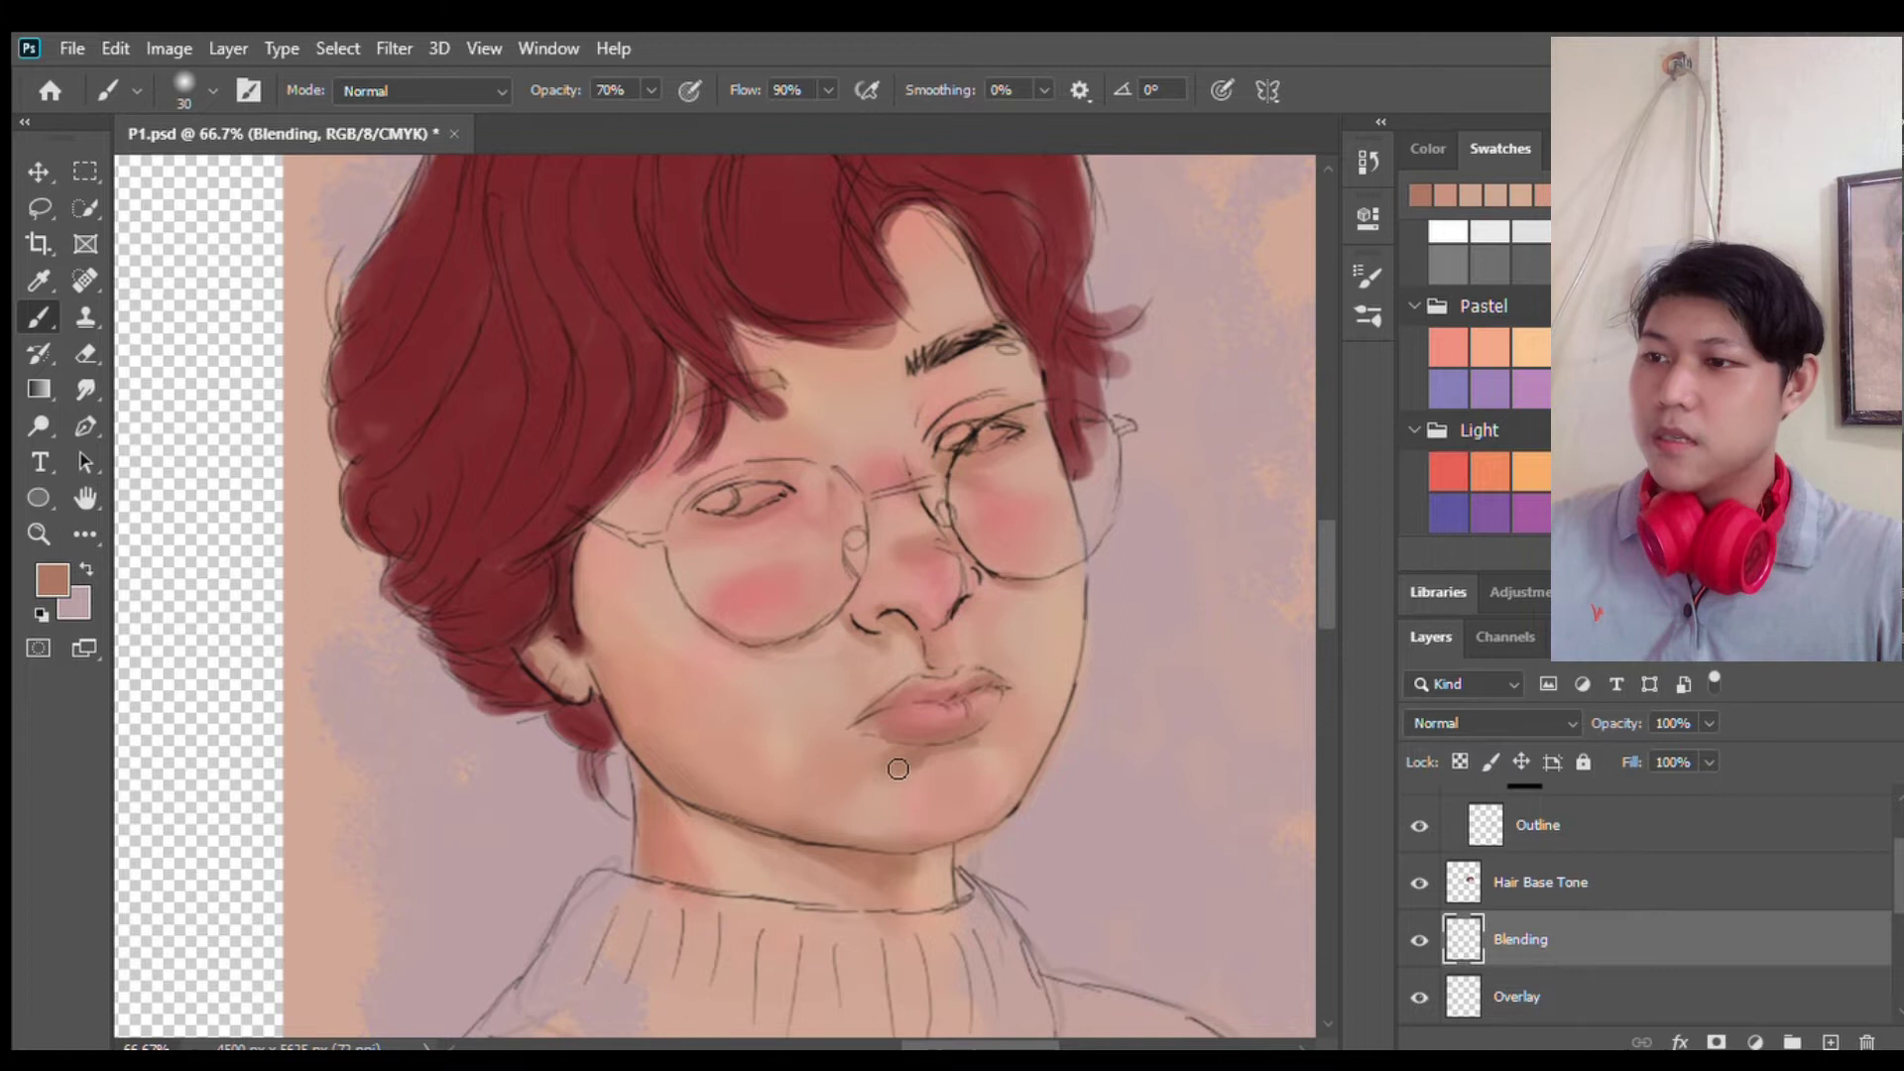
alt+click(868, 778)
alt+click(907, 501)
drag(908, 456, 887, 481)
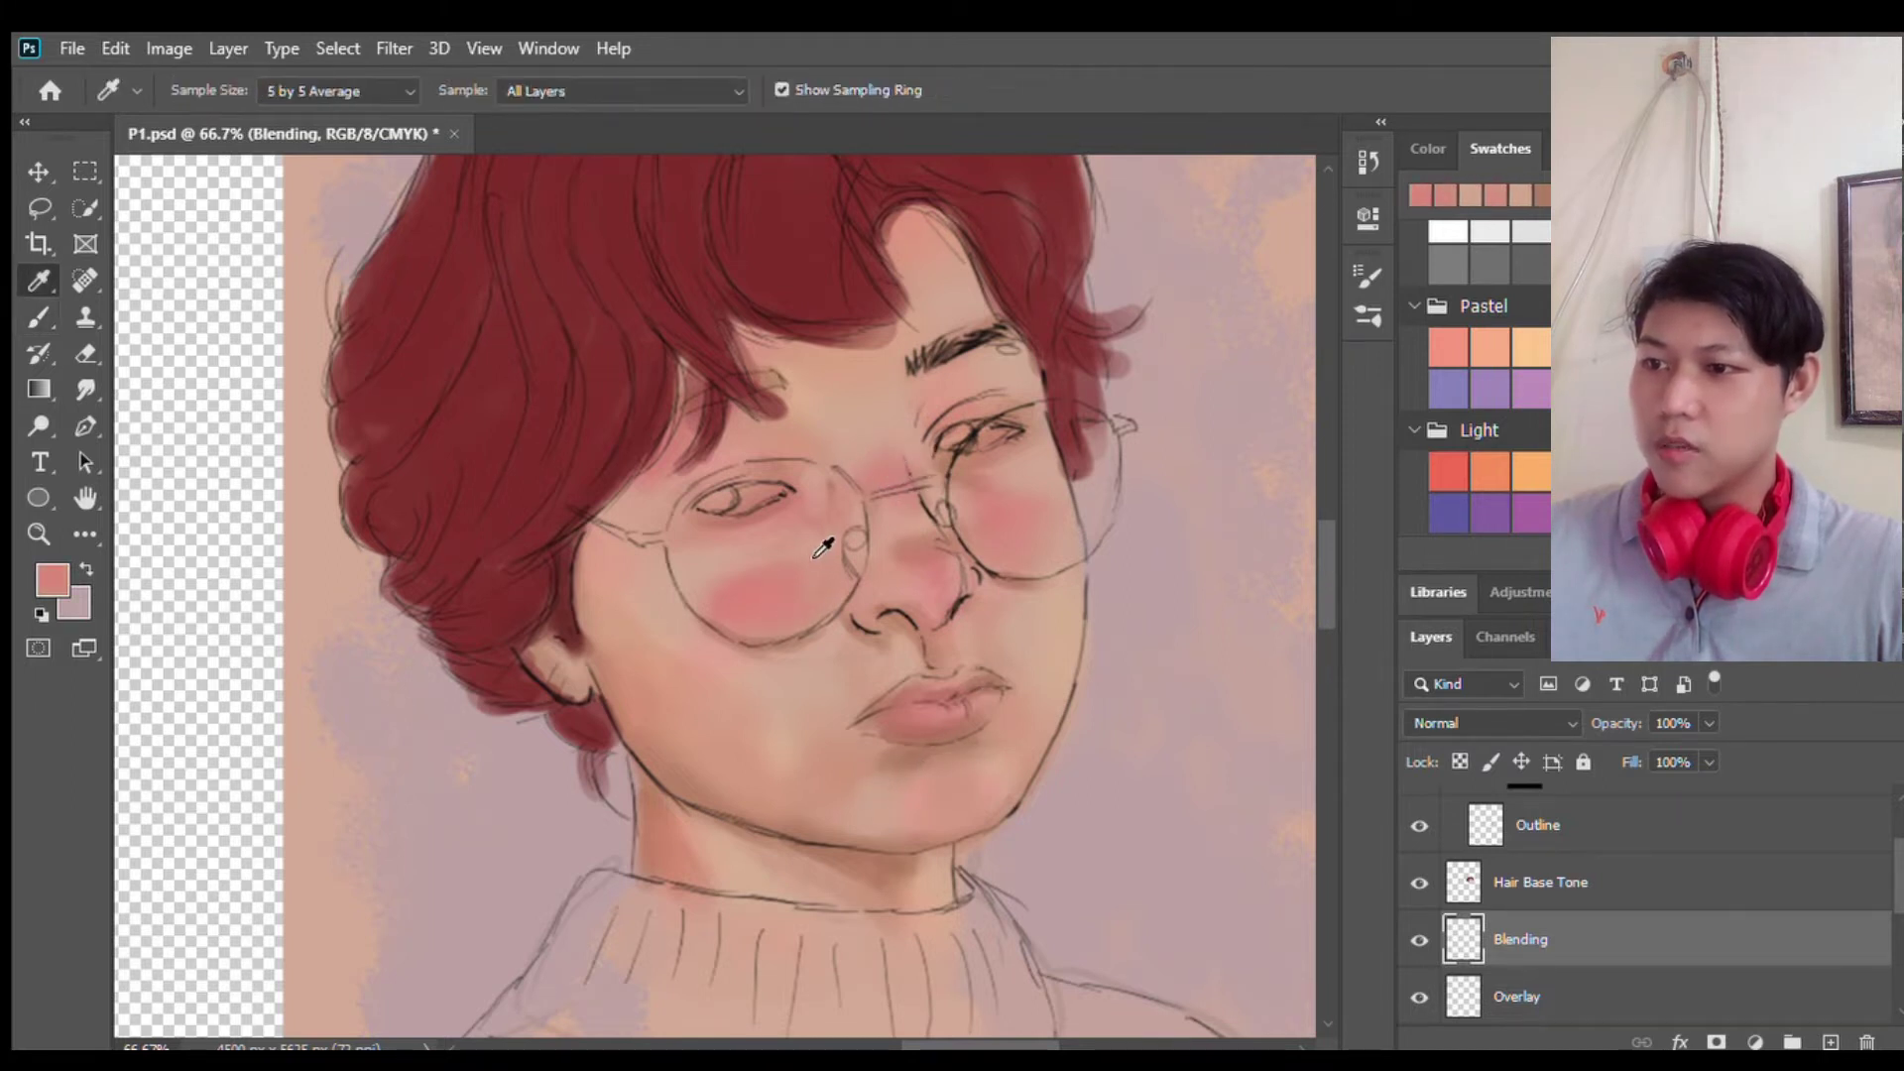
alt+click(734, 575)
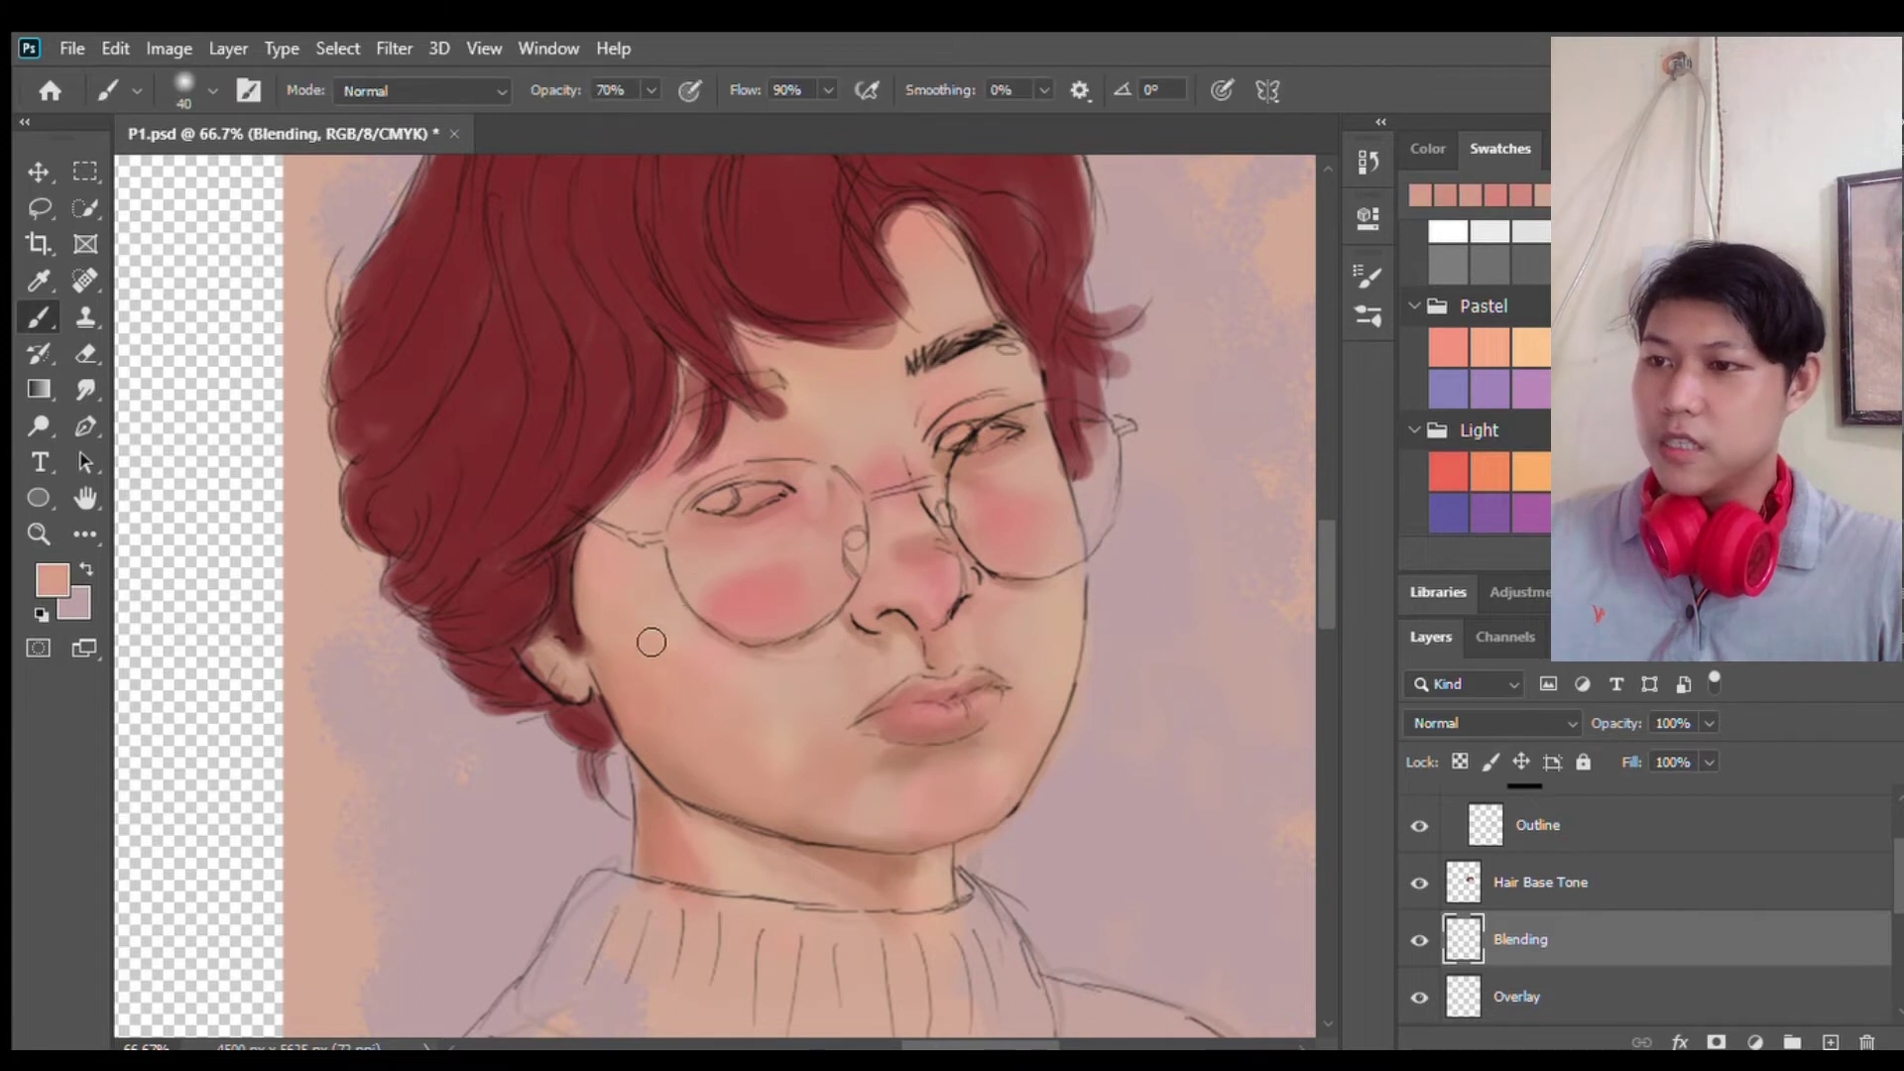
Step: Sample brown, cheek pink, lip peach and neck tones to blend the face and neck
alt+click(990, 458)
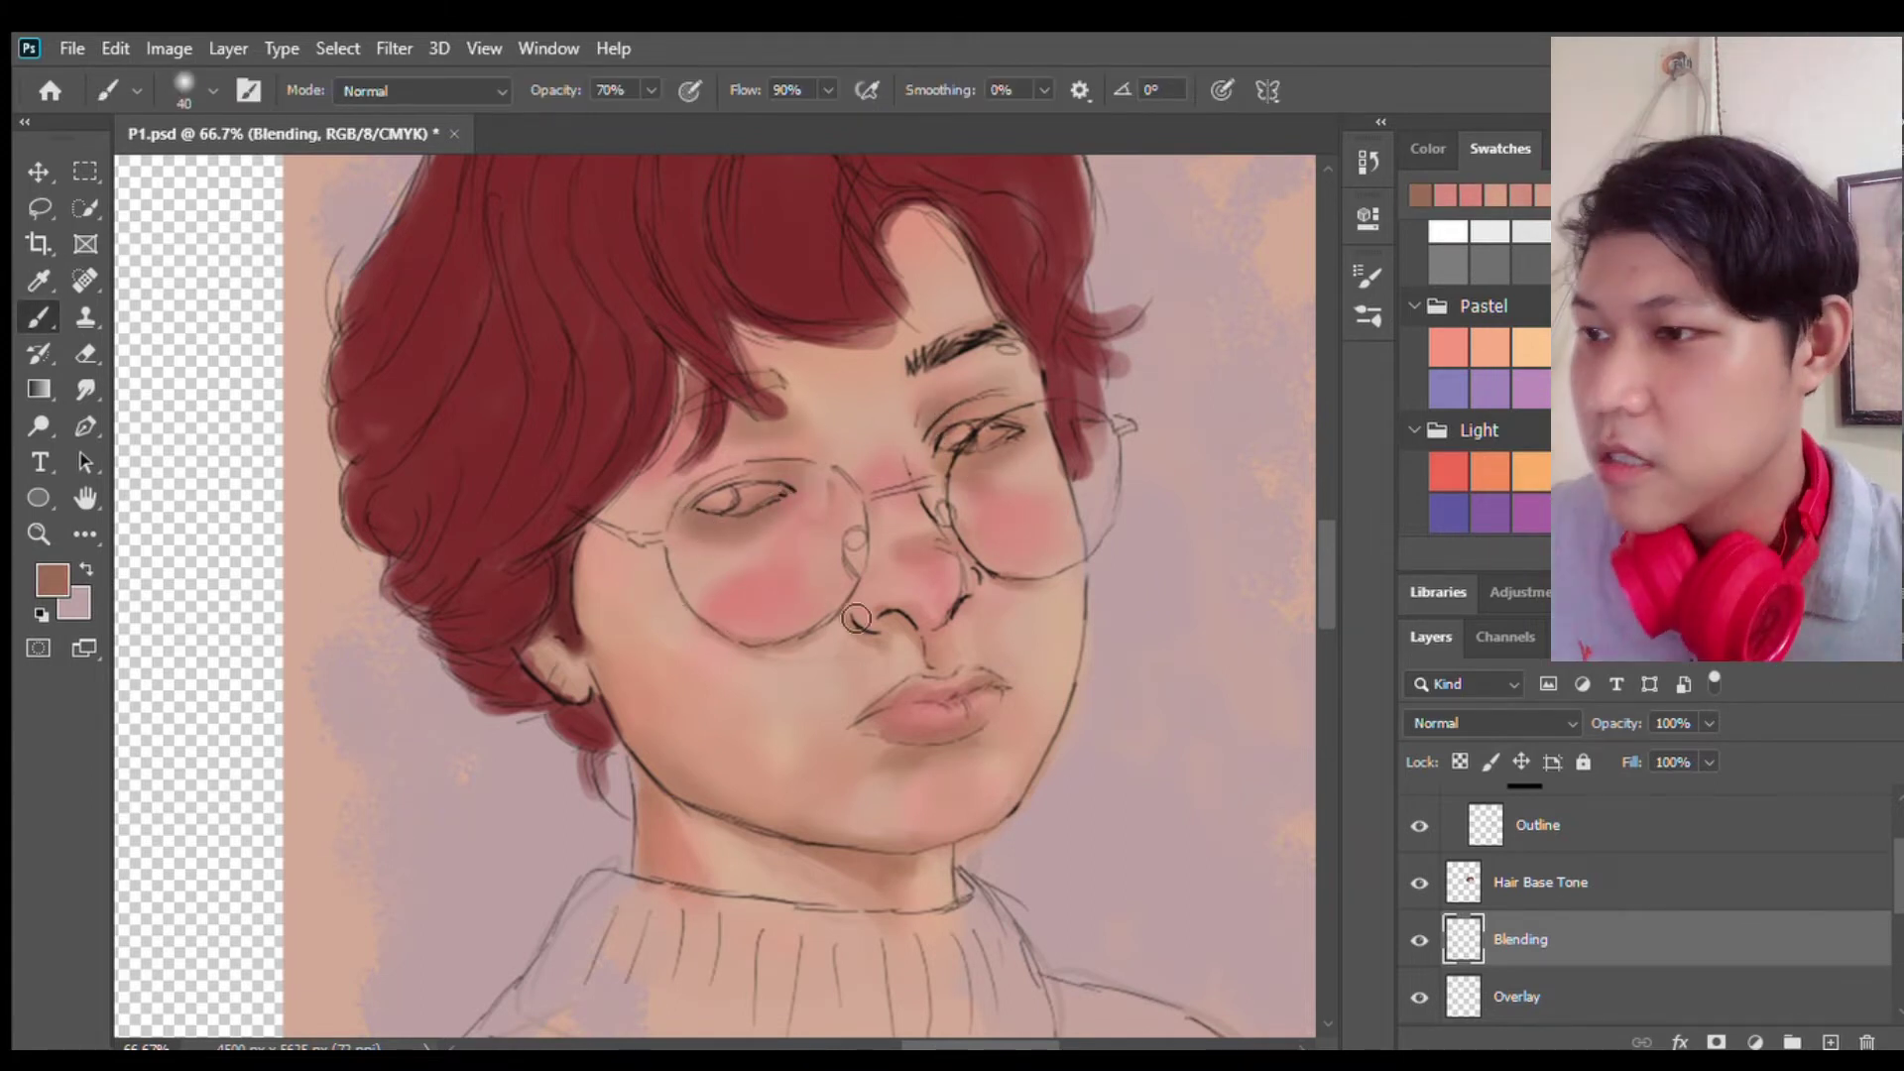
alt+click(1018, 536)
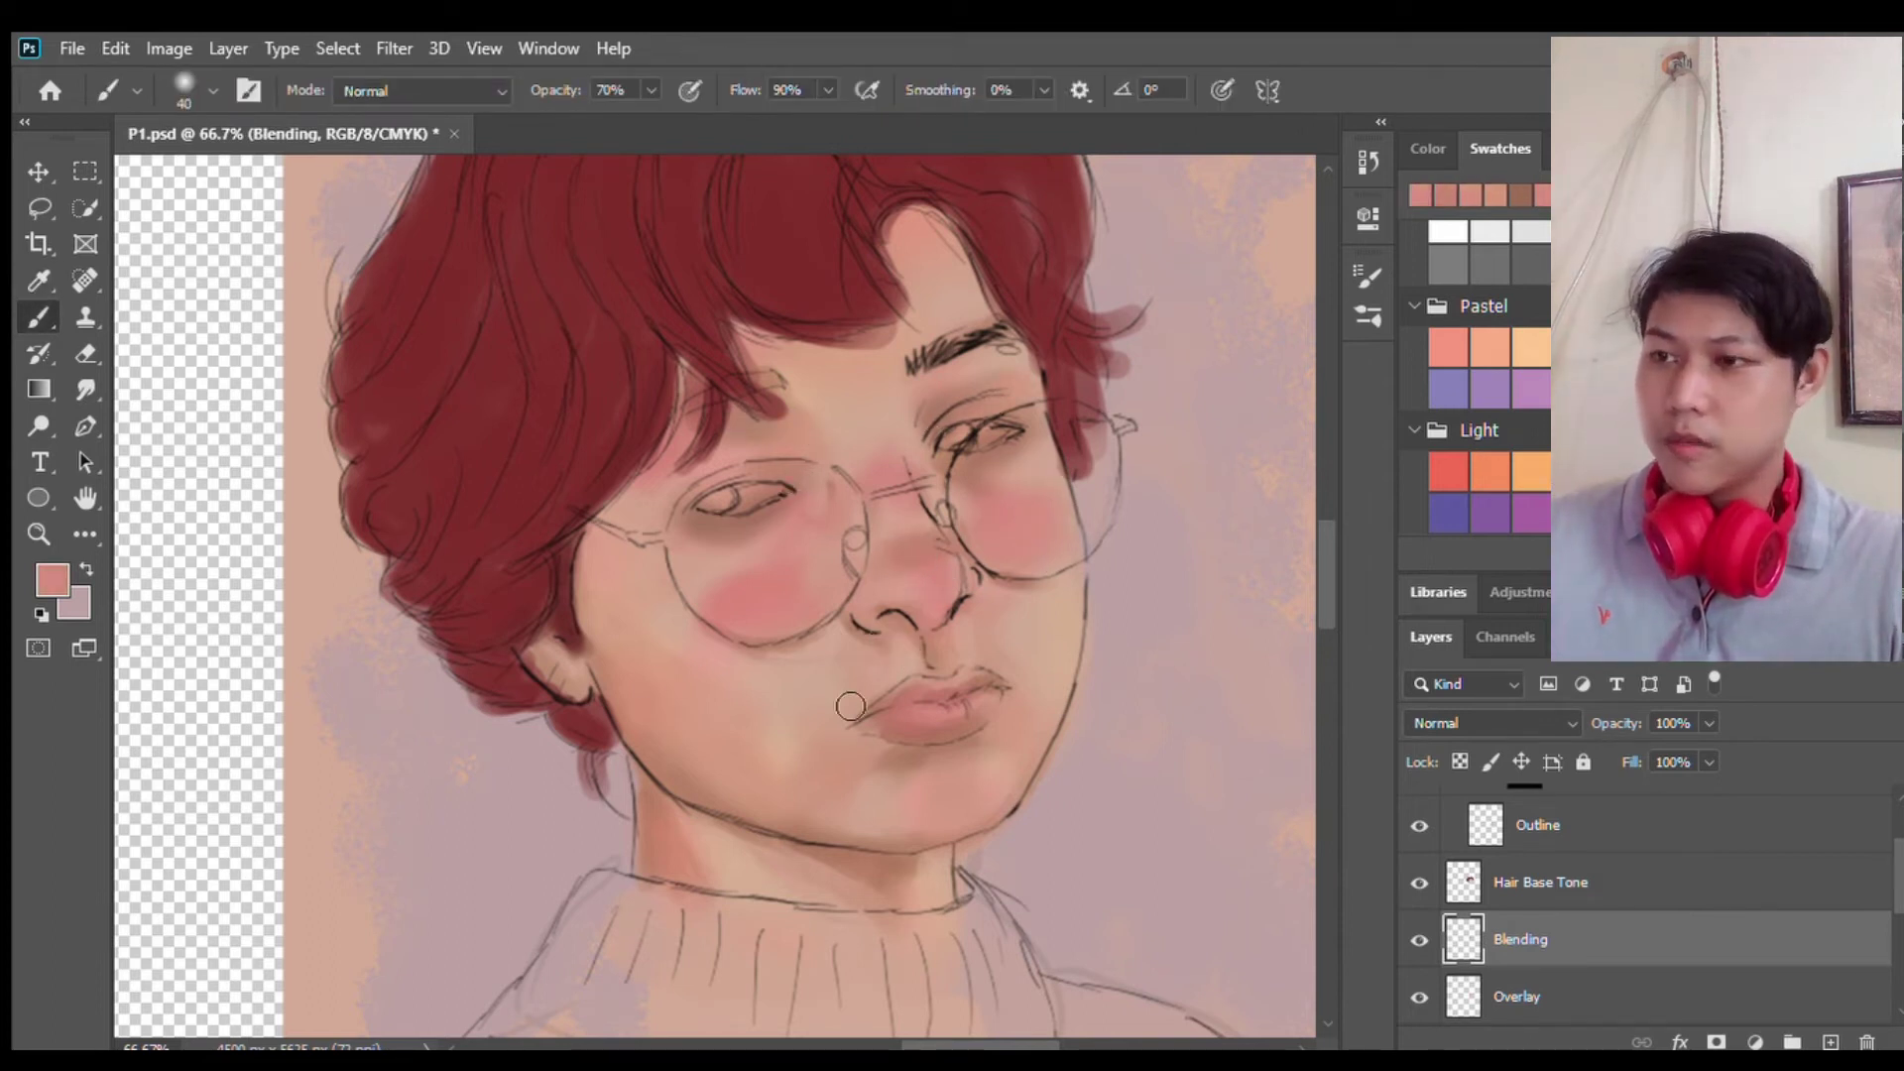
alt+click(950, 690)
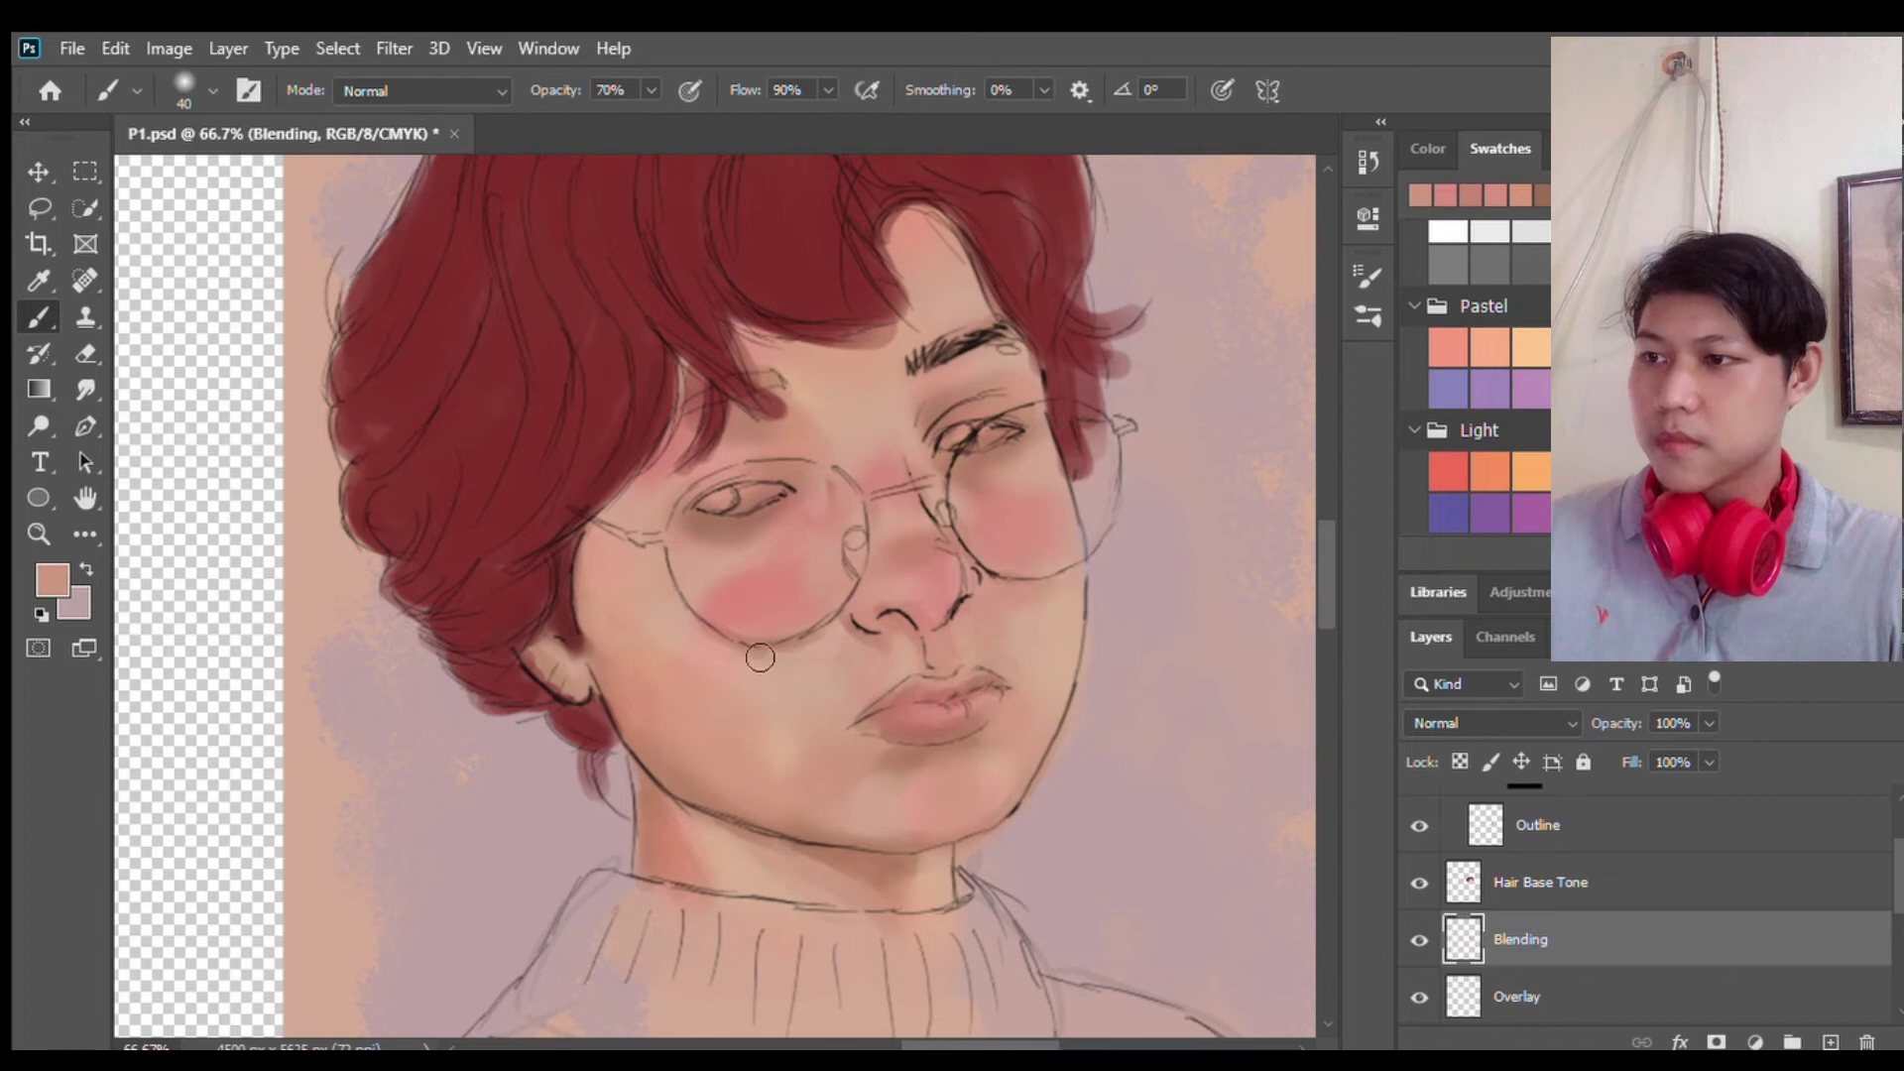
alt+click(874, 851)
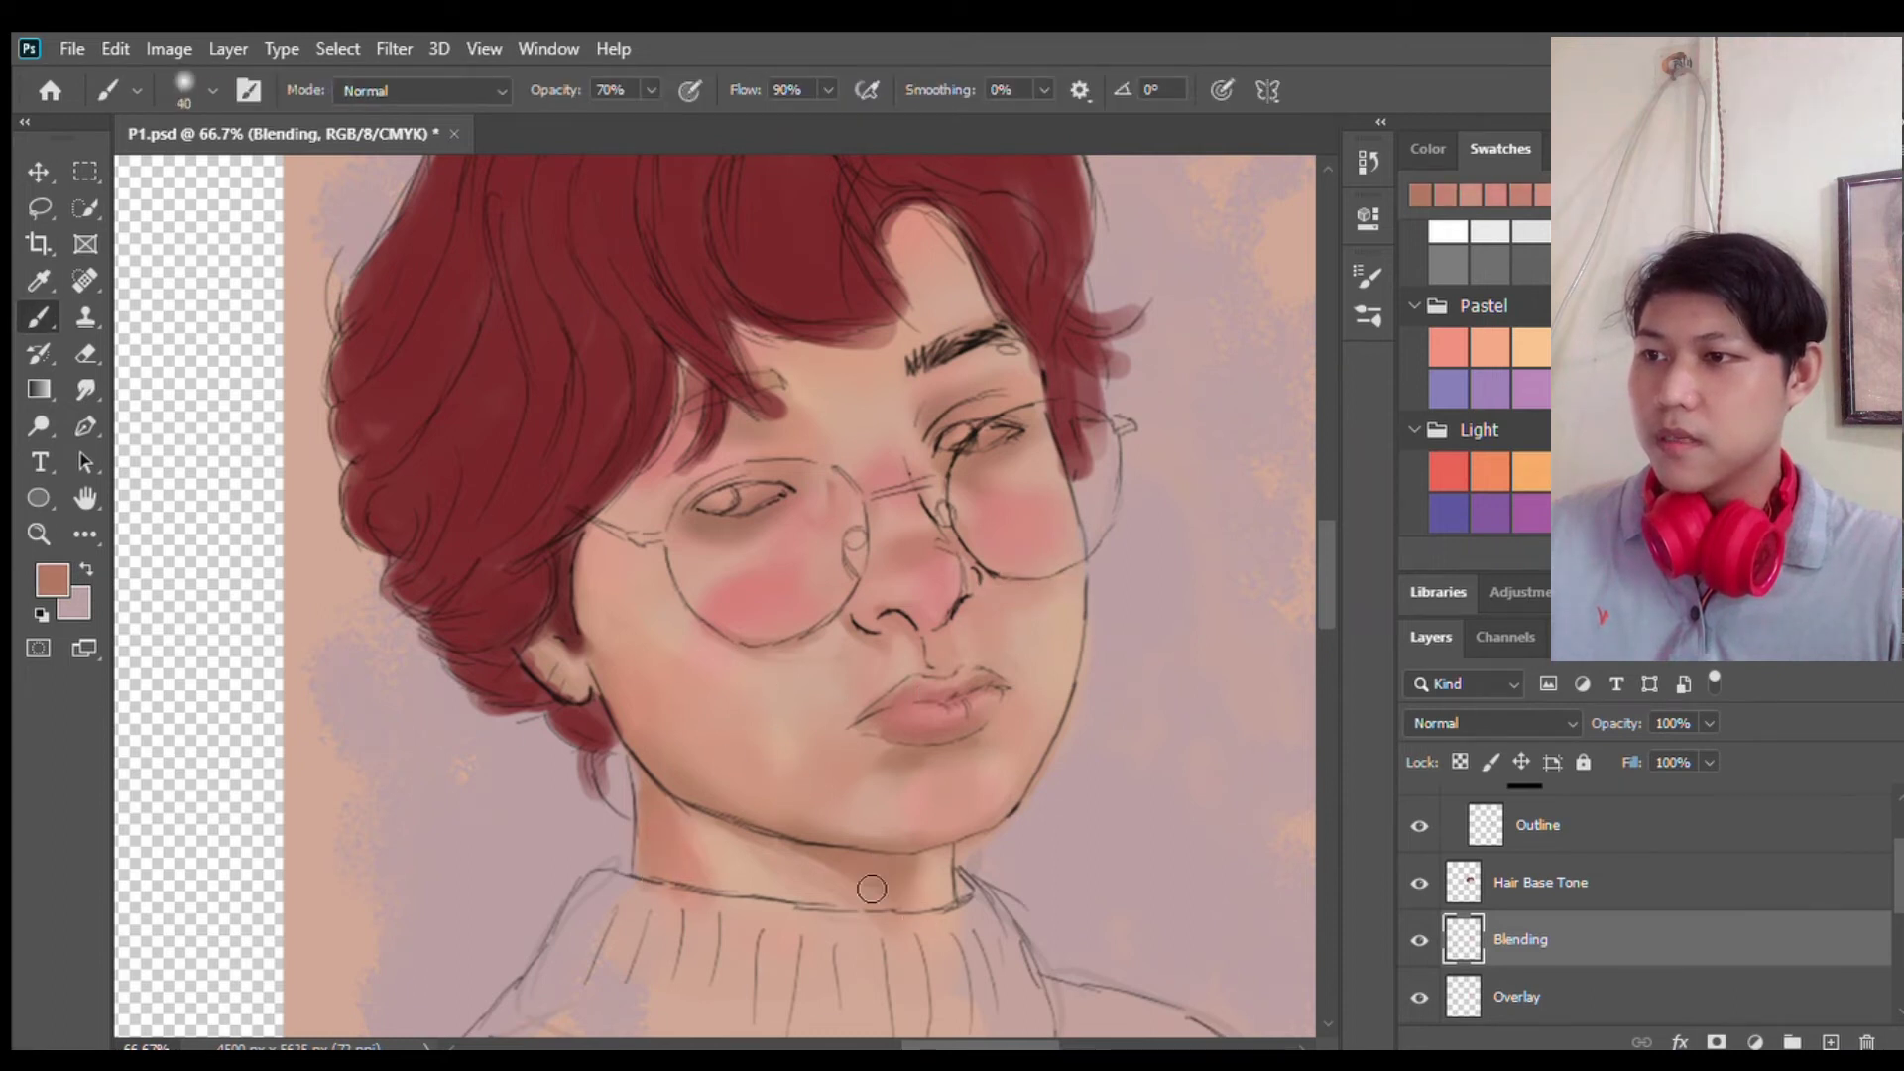
alt+click(966, 780)
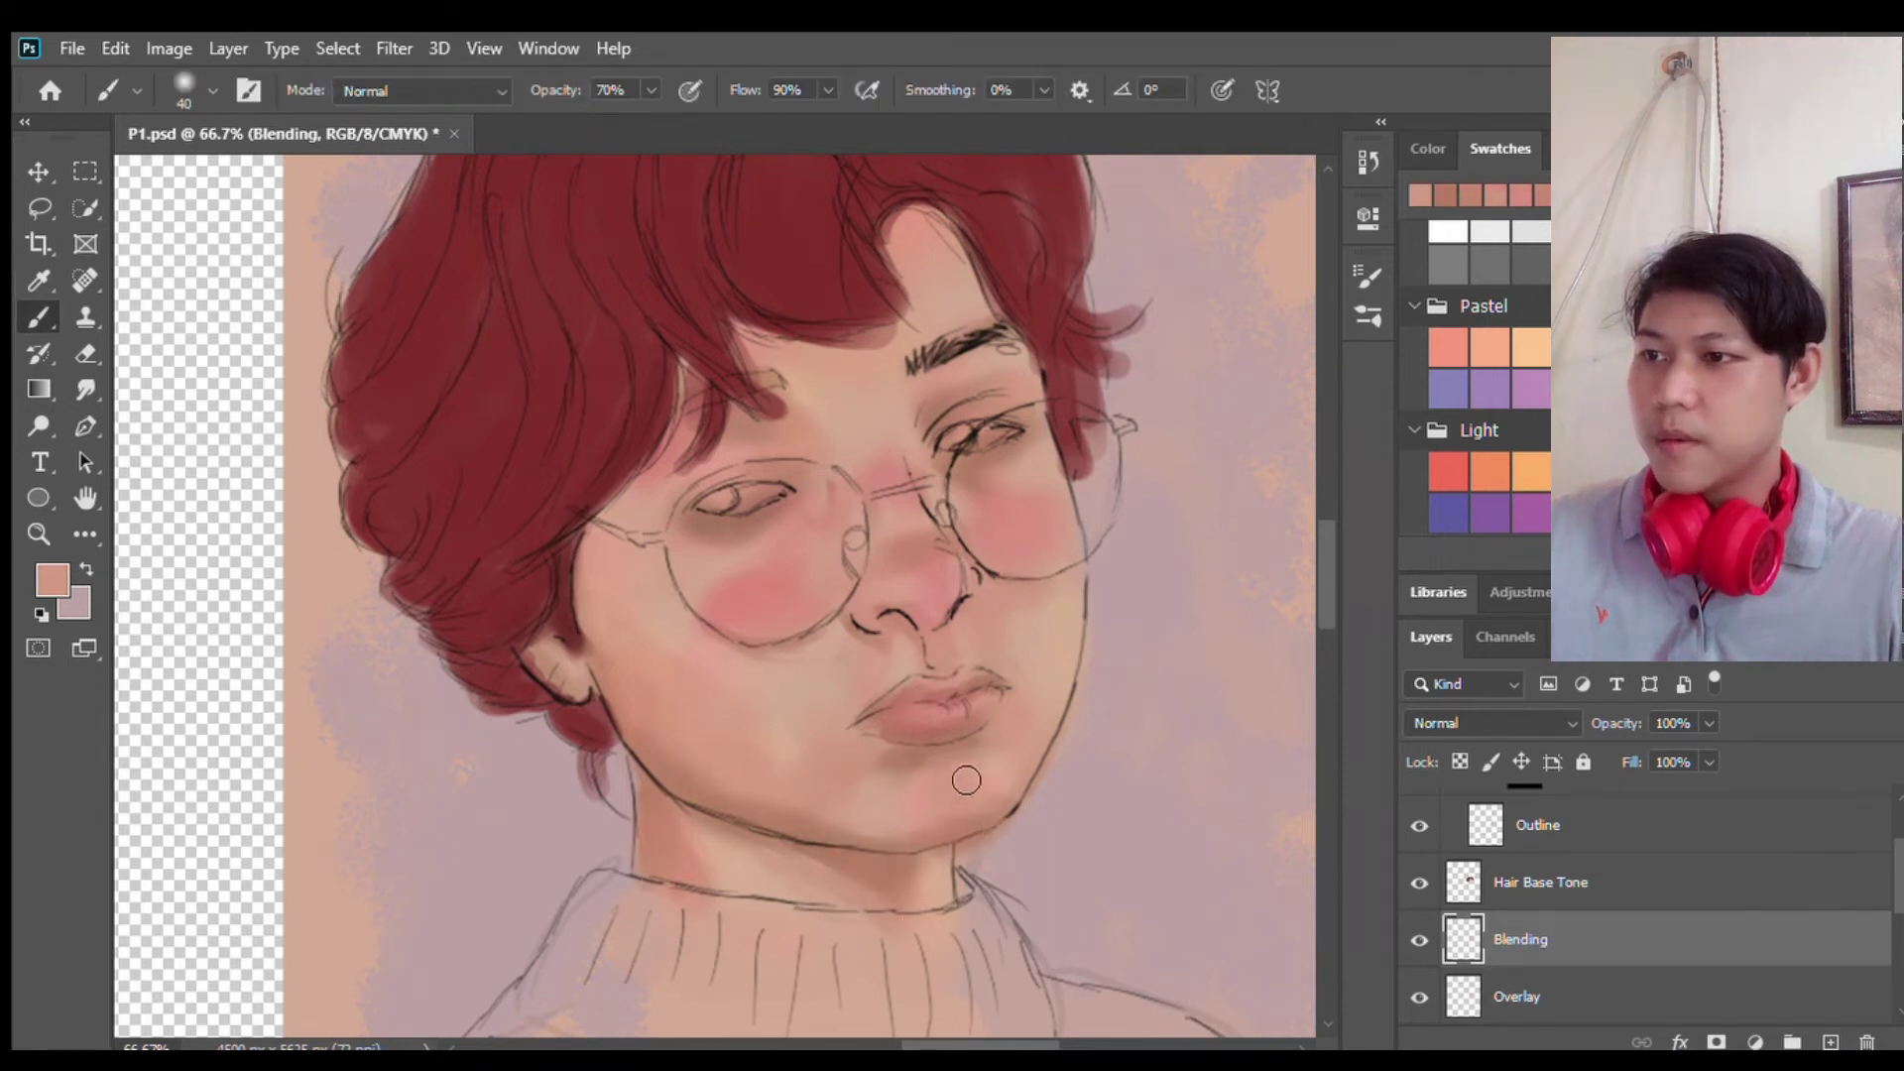
alt+click(984, 600)
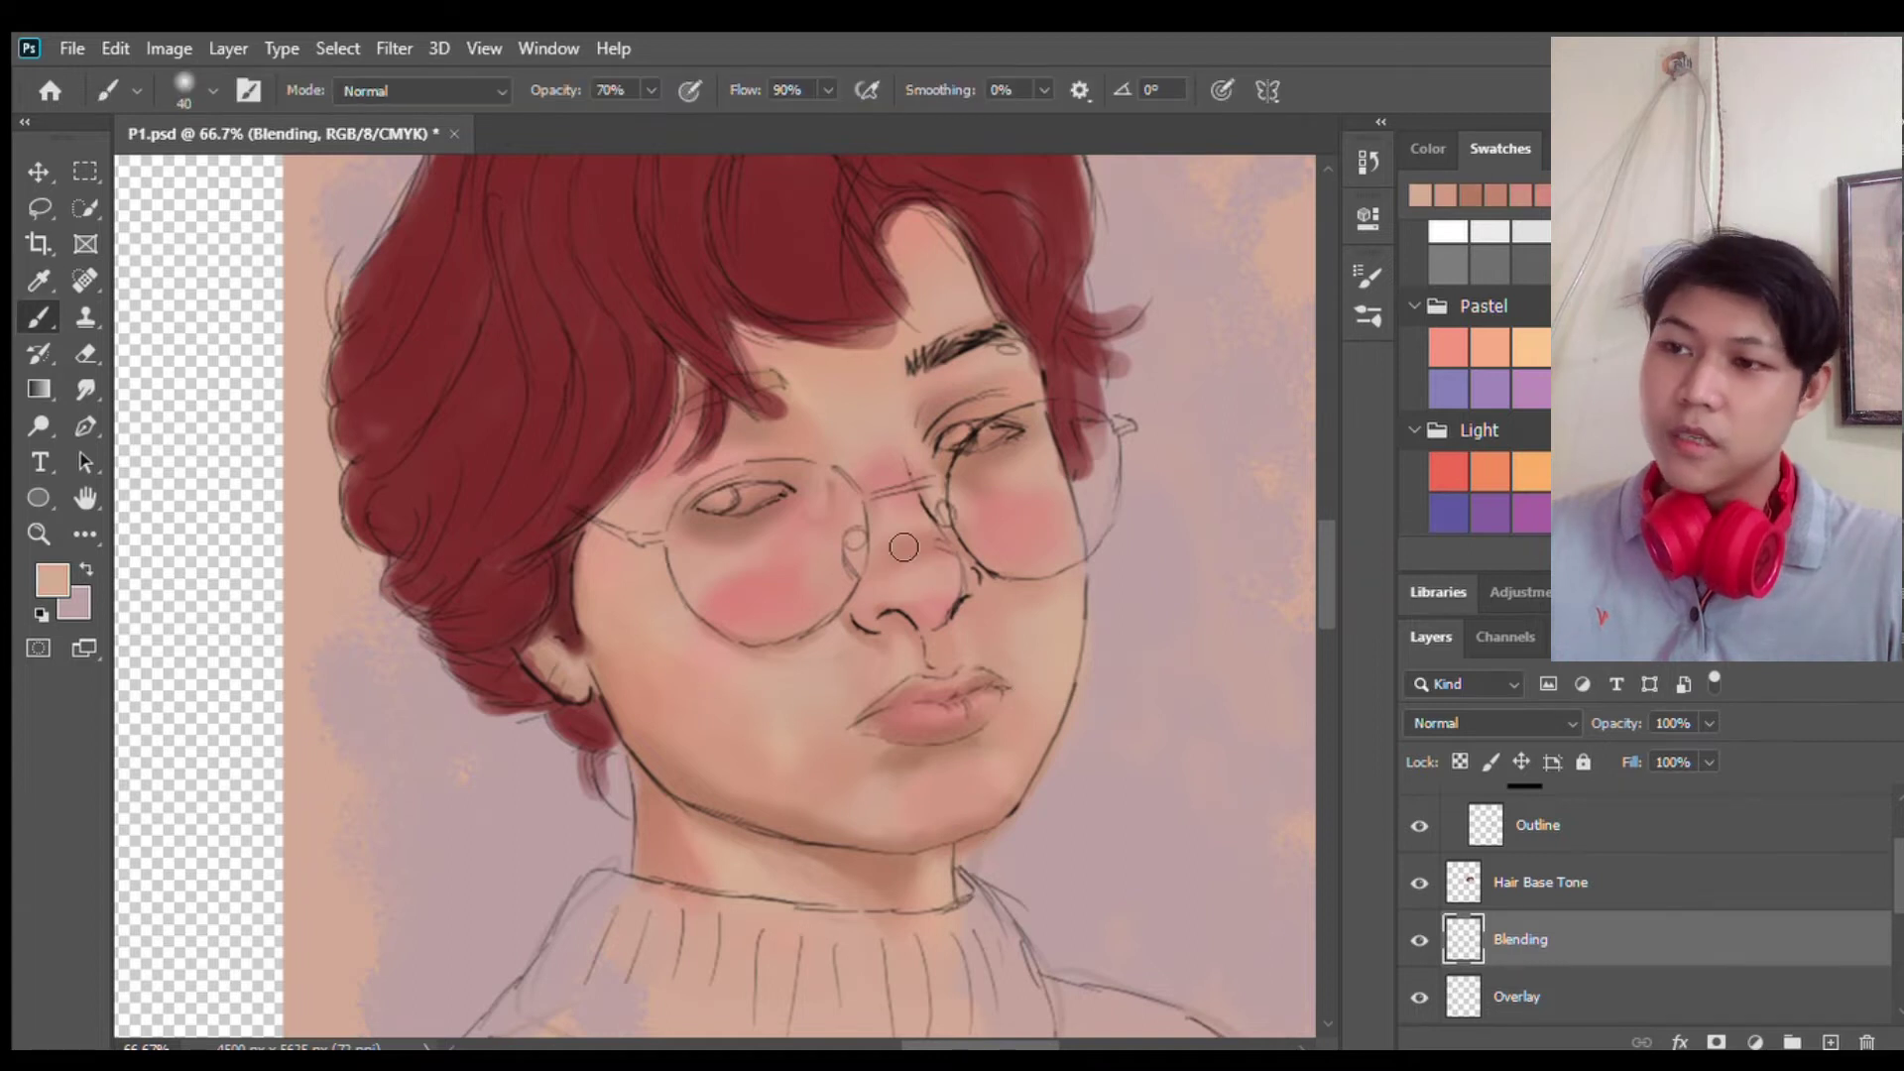
scroll(1052, 659, down, 2)
Step: Save the portrait, then blend the lower cheeks and chin with sampled darker and lighter tones
key(ctrl+s)
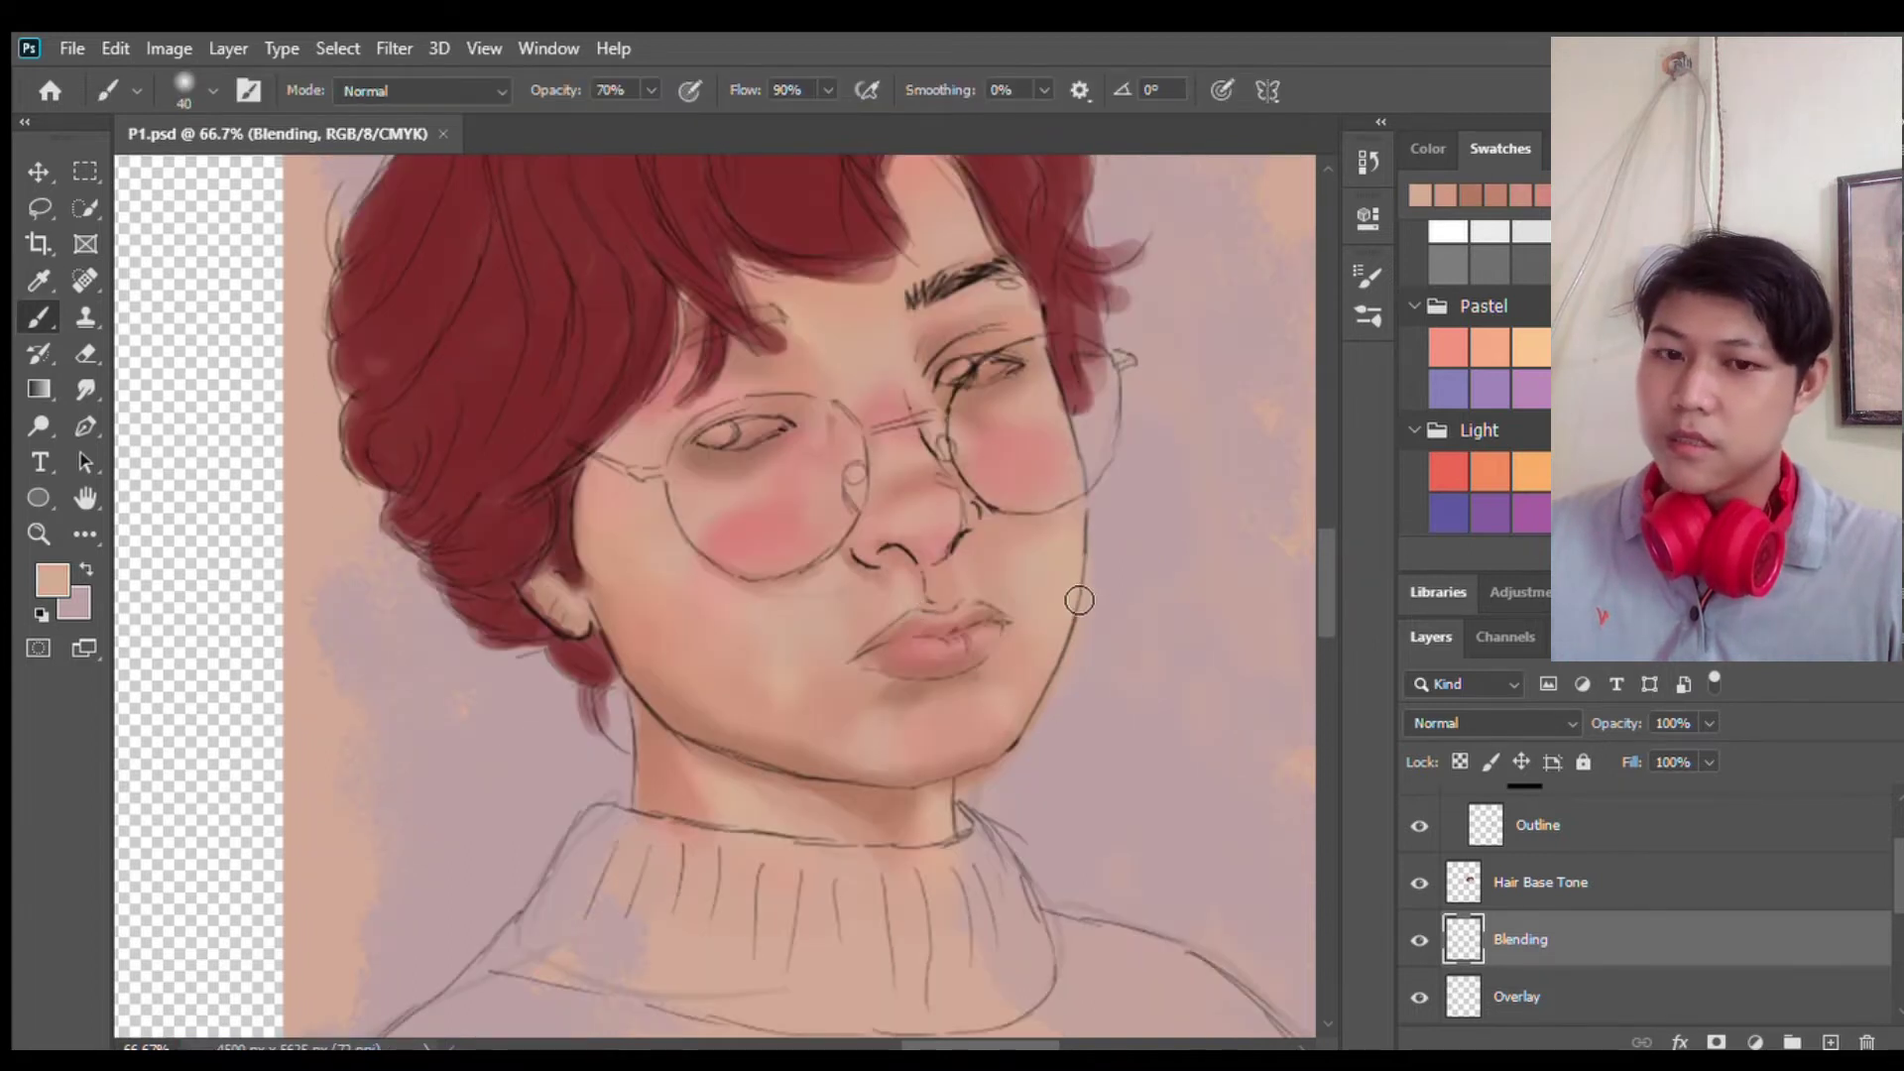
drag(654, 714, 991, 734)
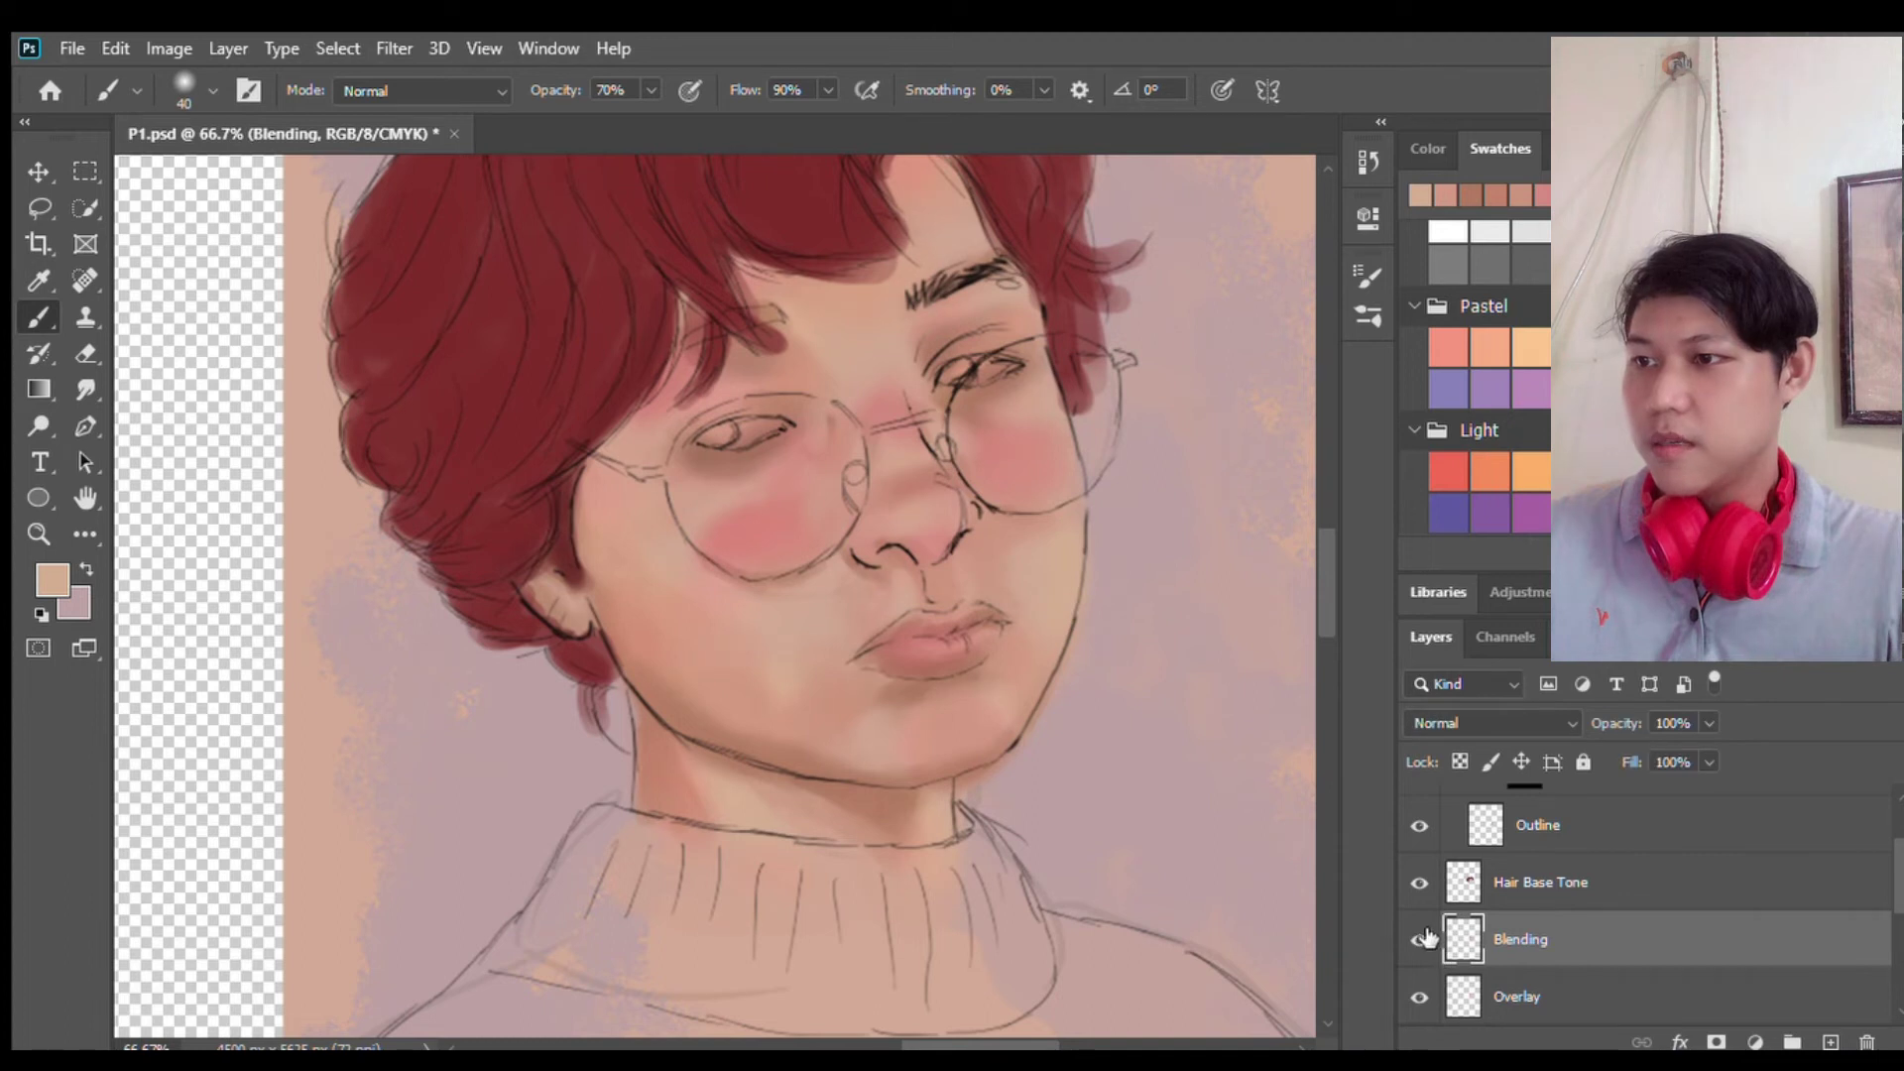
alt+click(813, 704)
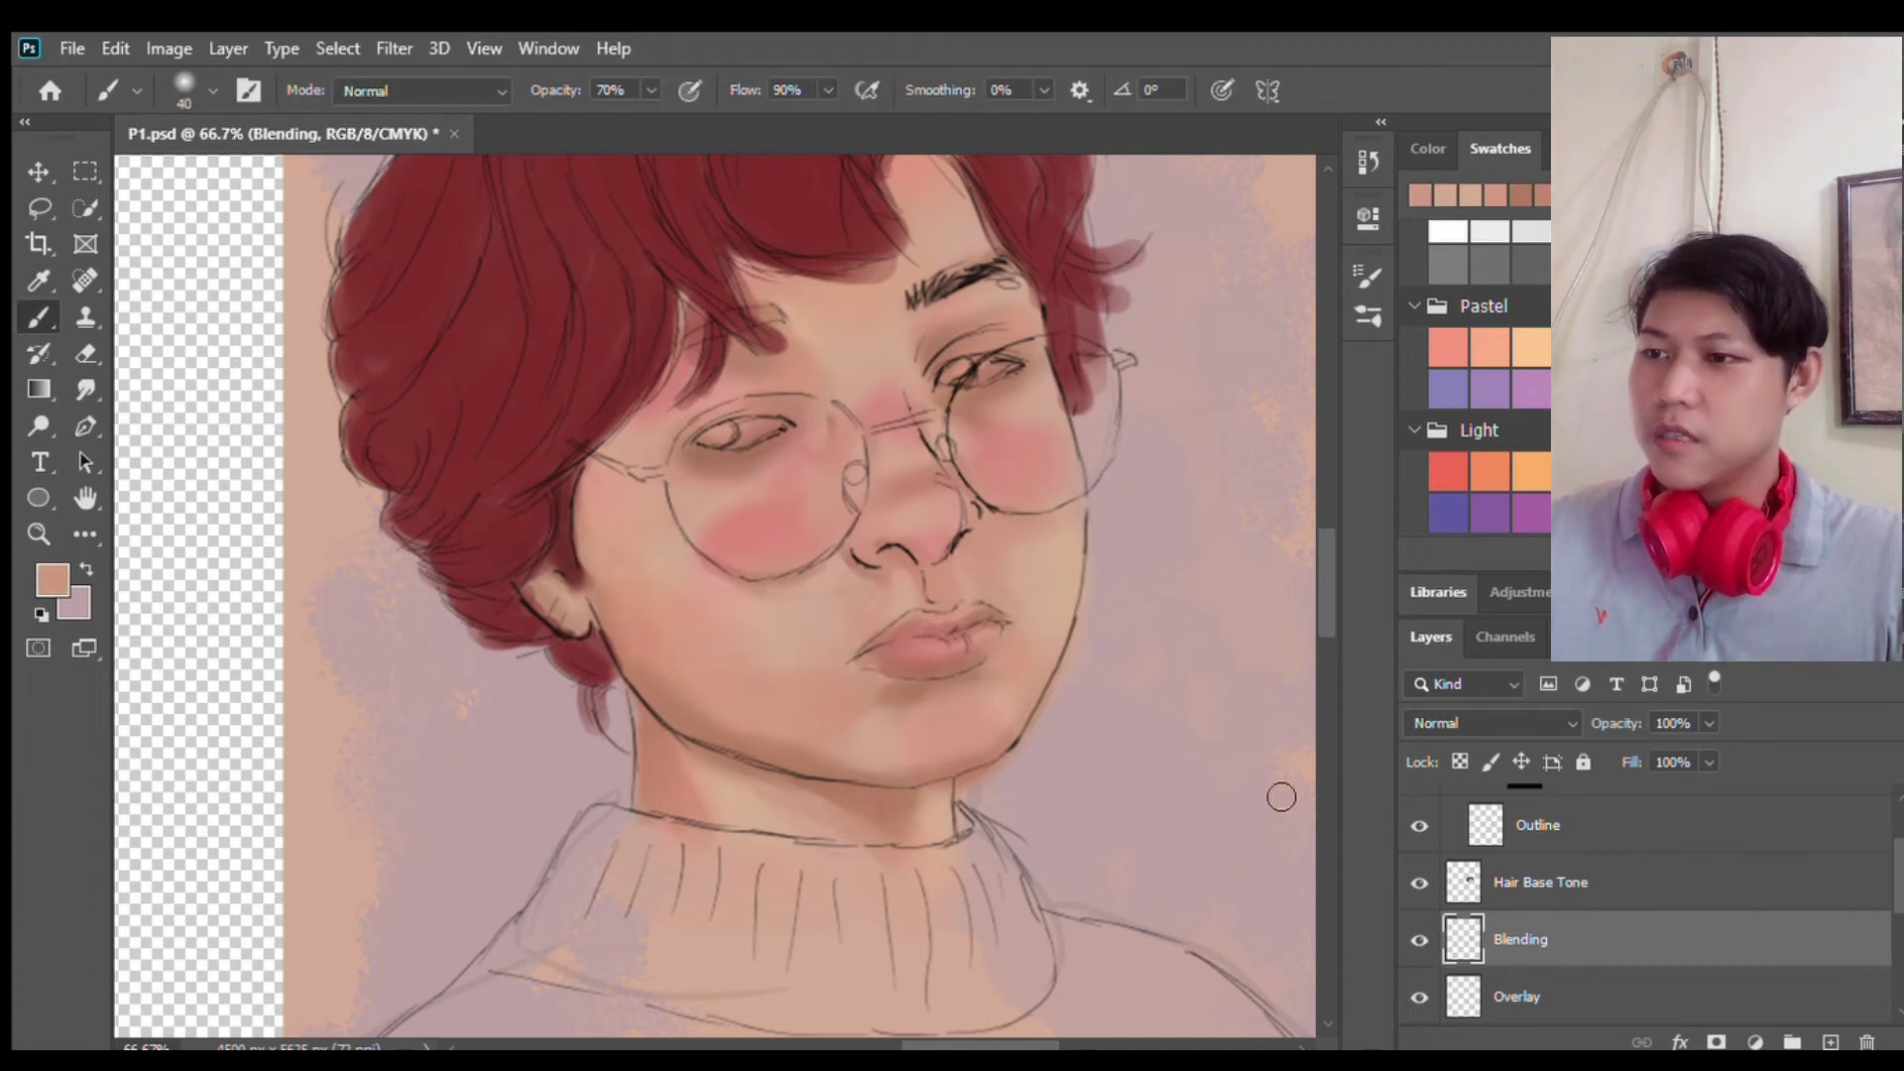
key(bracketleft)
alt+click(978, 586)
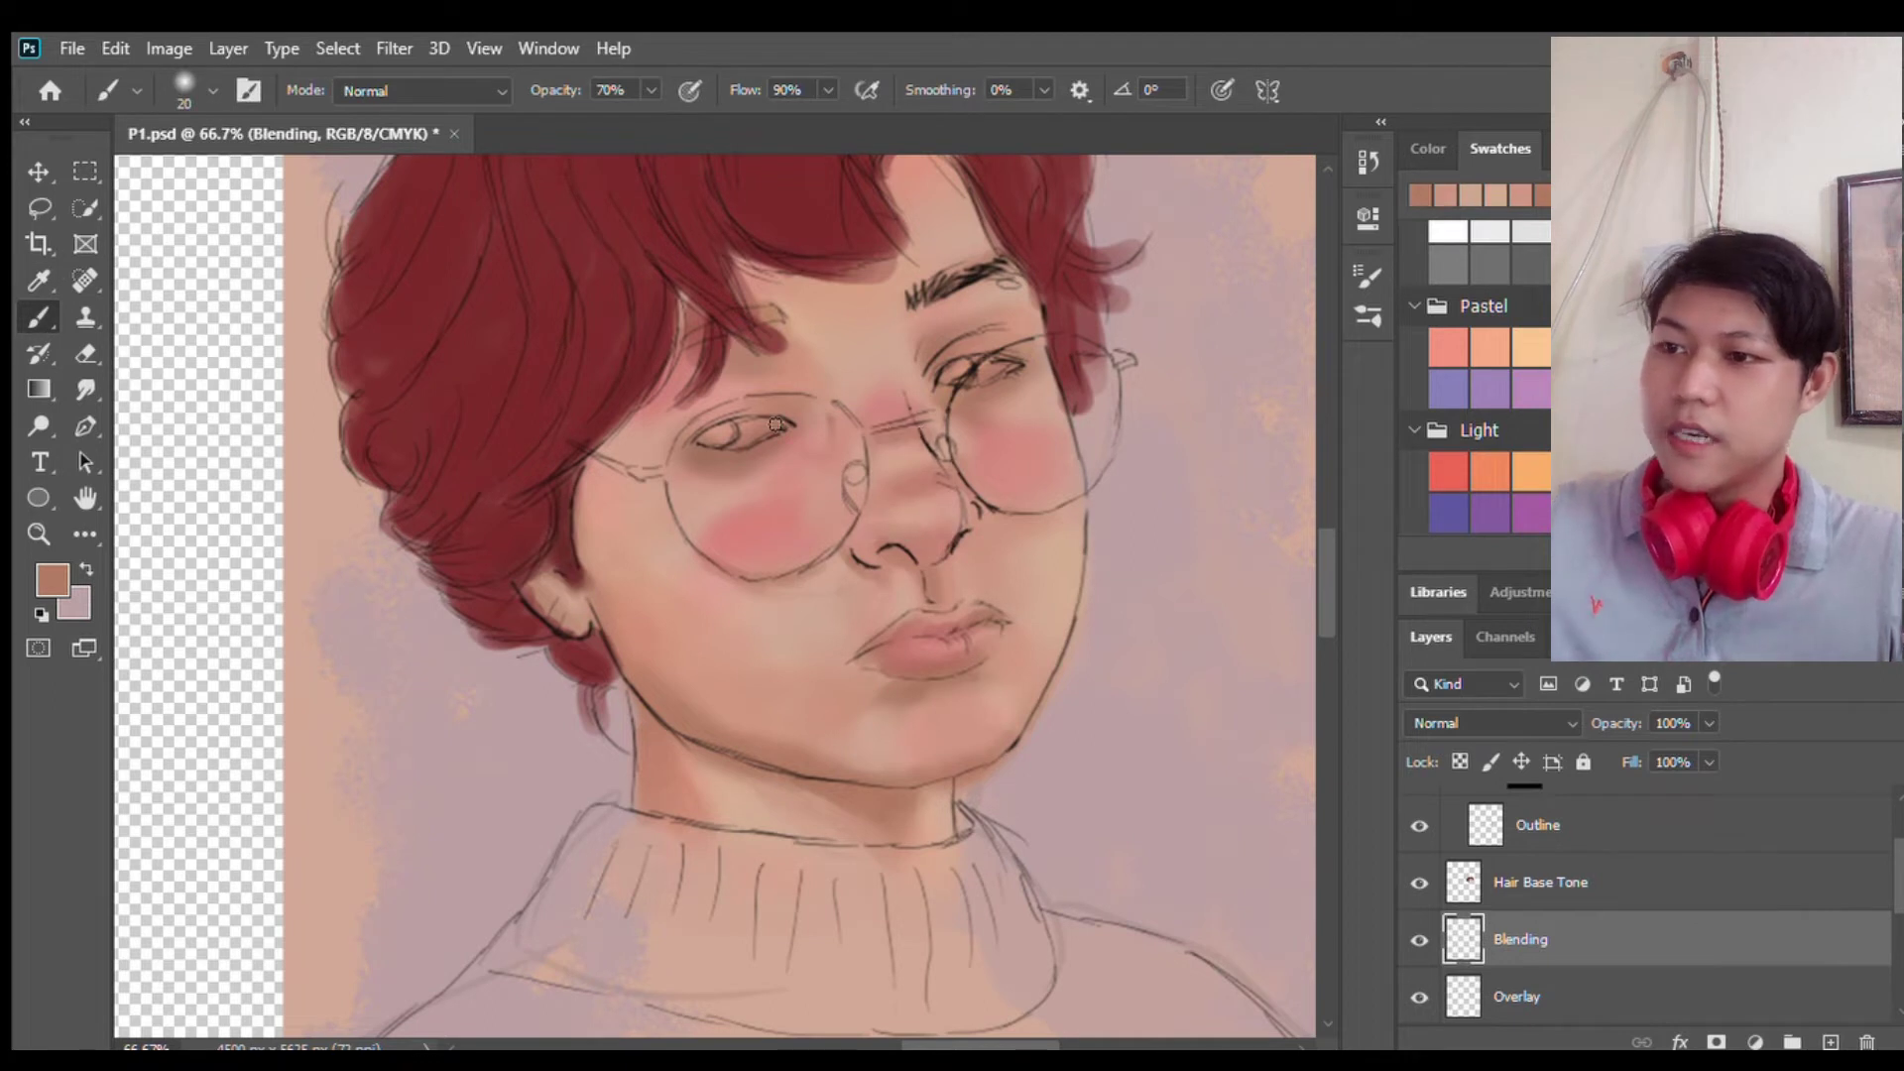
alt+click(914, 506)
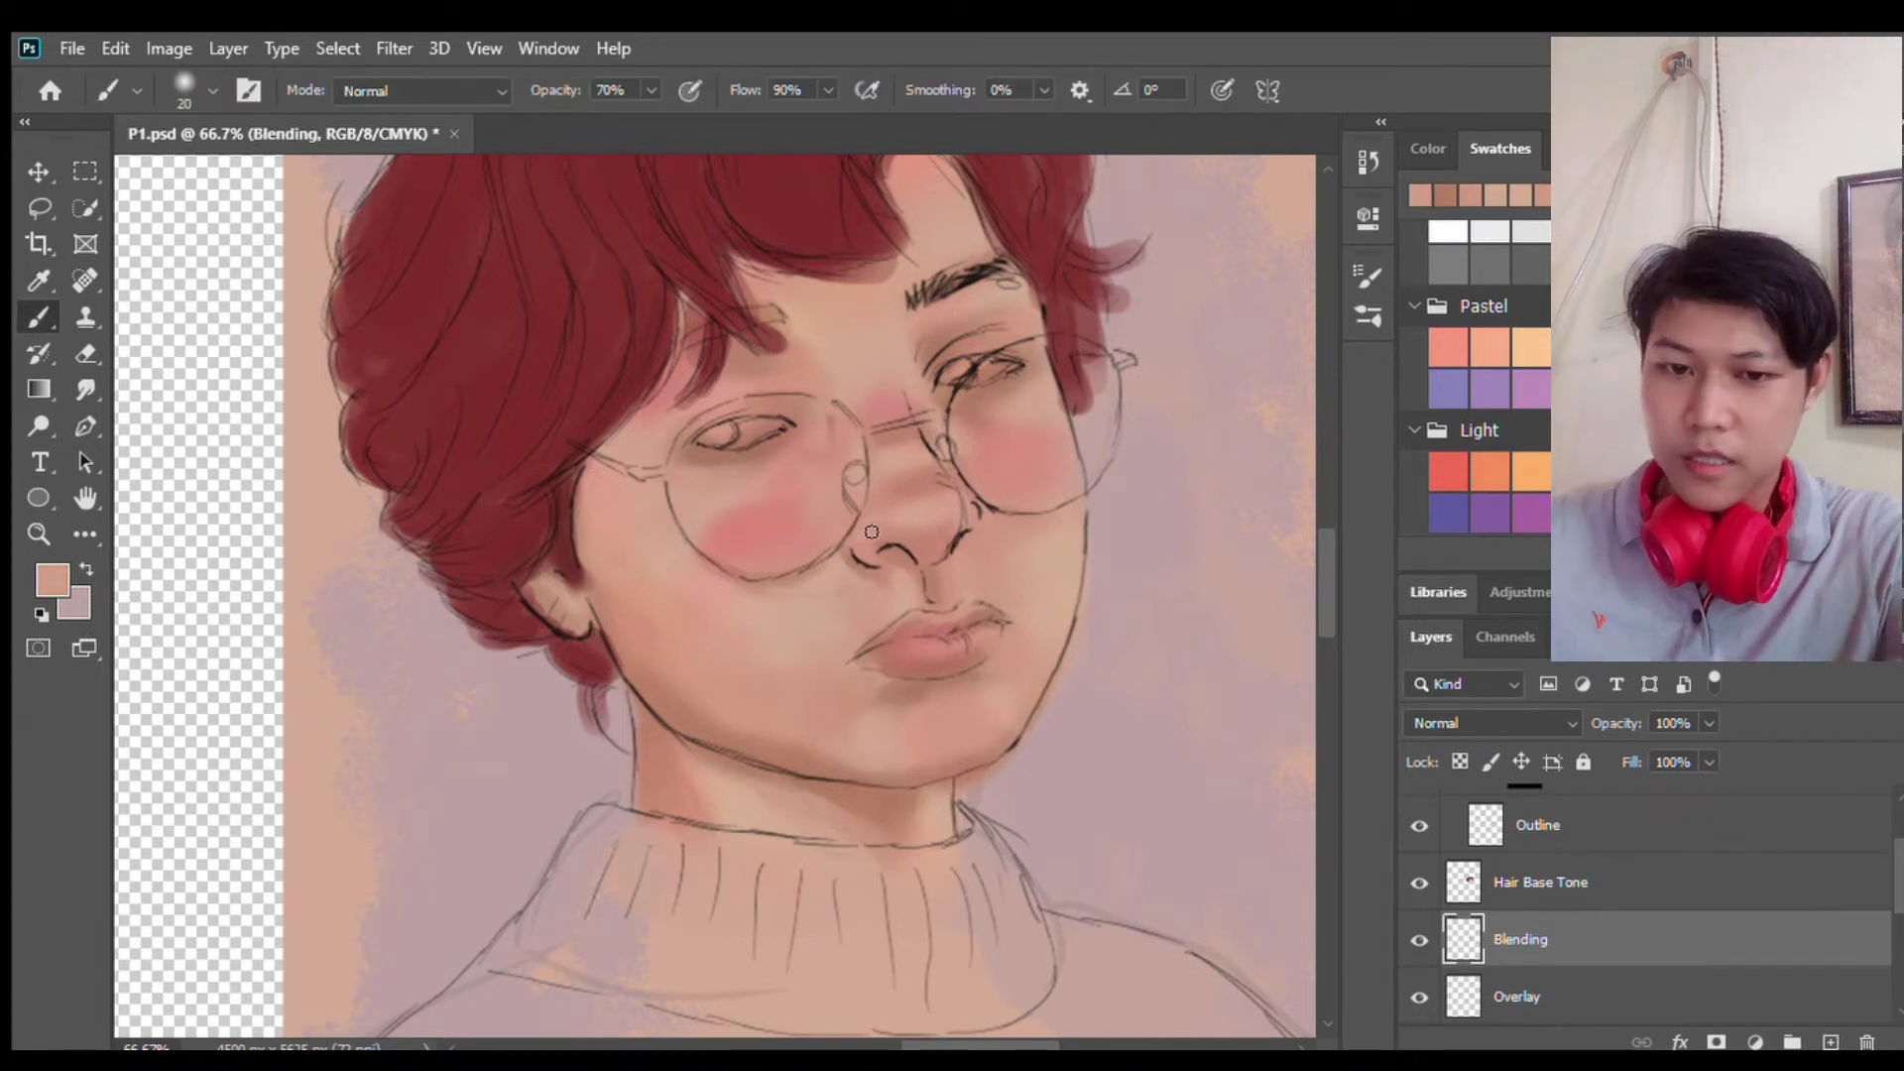
alt+click(912, 696)
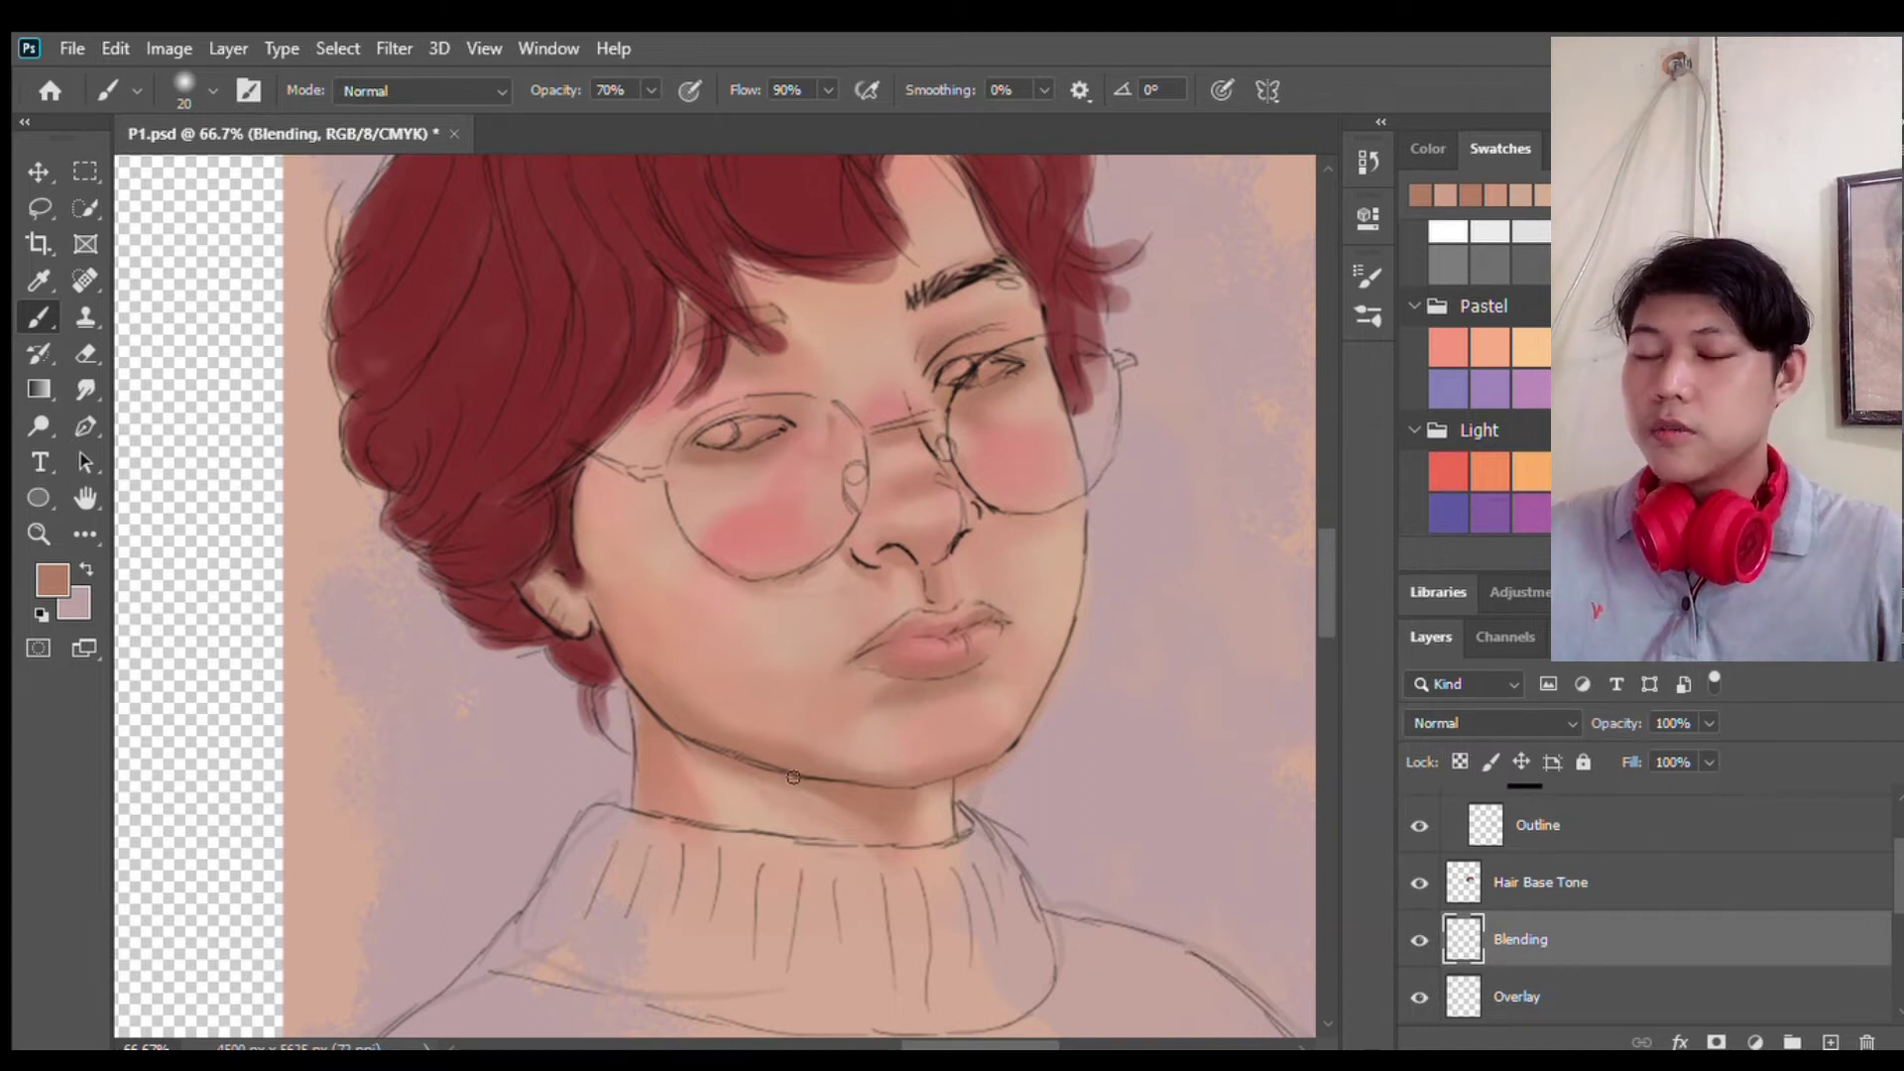
Step: Erase stray skin paint, then make the Details layer active for zoomed-in detailing
key(e)
key(alt+bracketleft)
key(alt+bracketleft)
key(alt+bracketleft)
key(alt+bracketleft)
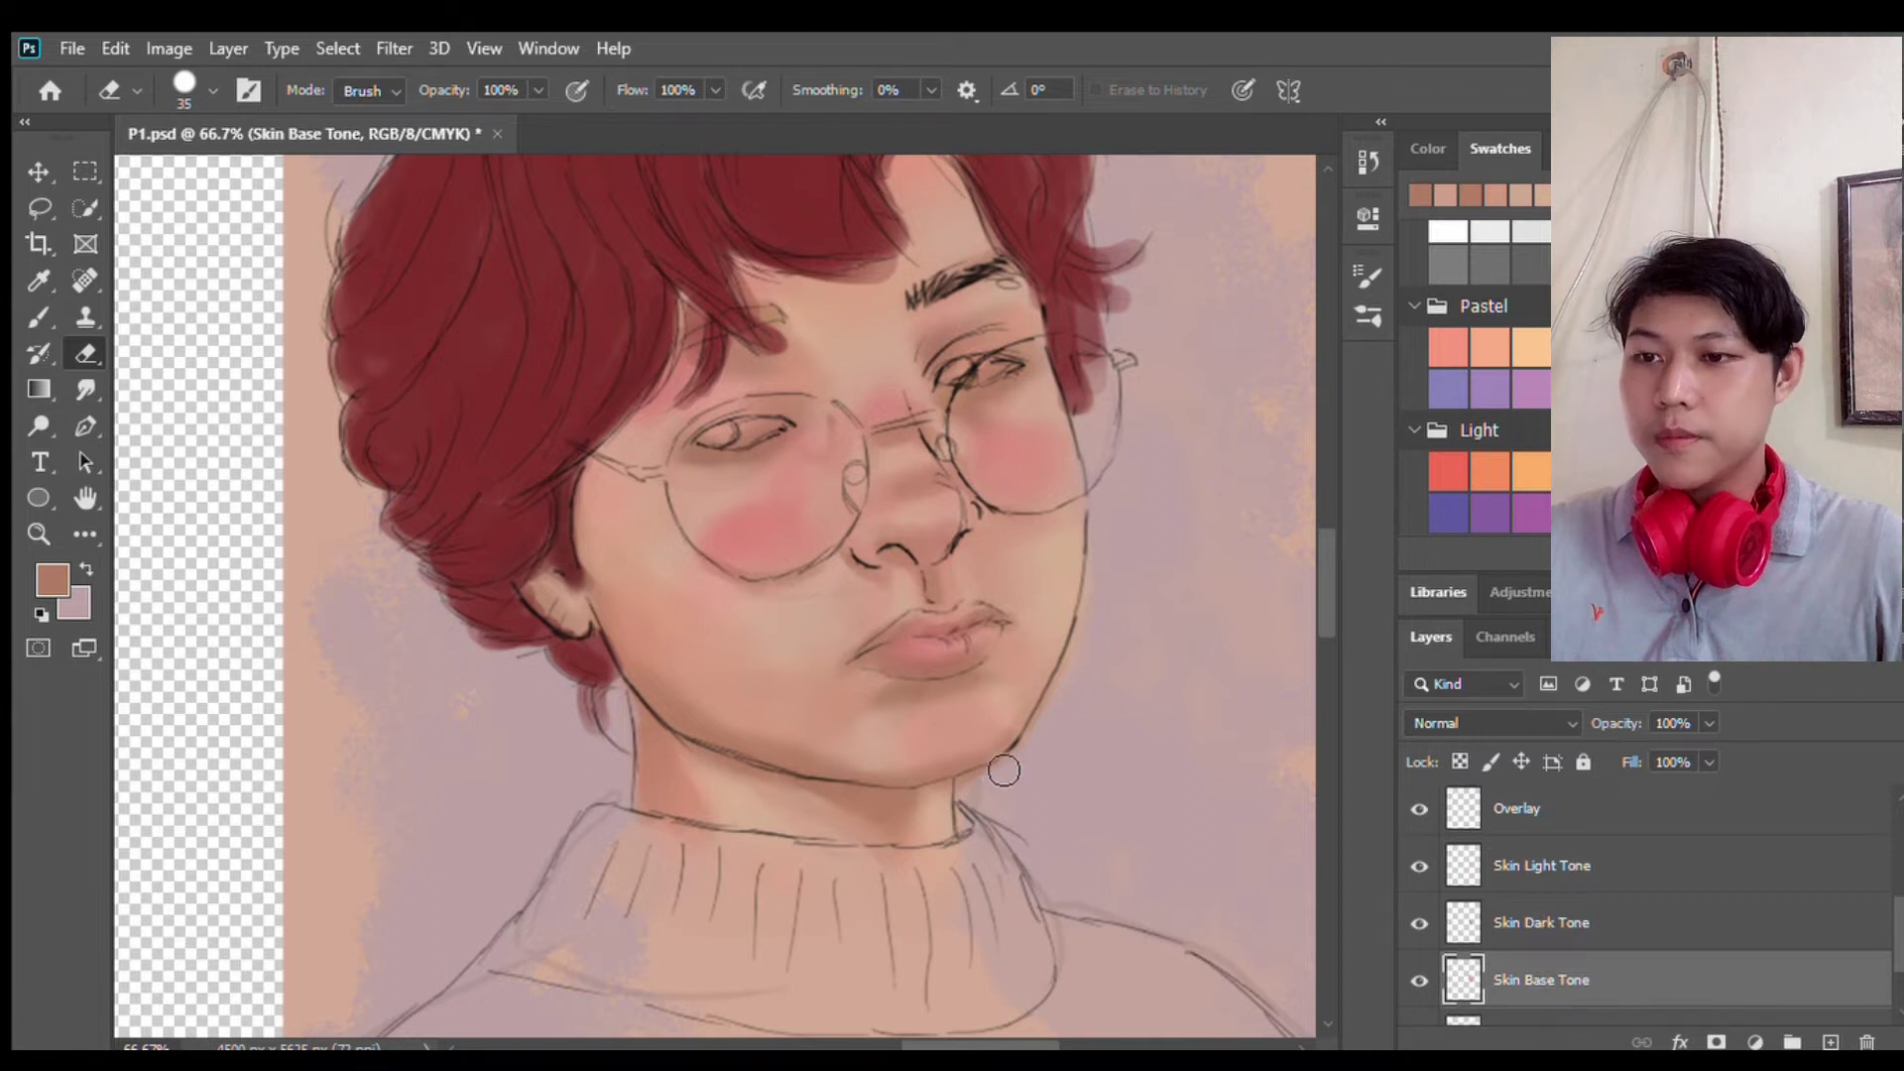
key(alt+bracketright)
key(alt+bracketright)
key(alt+bracketright)
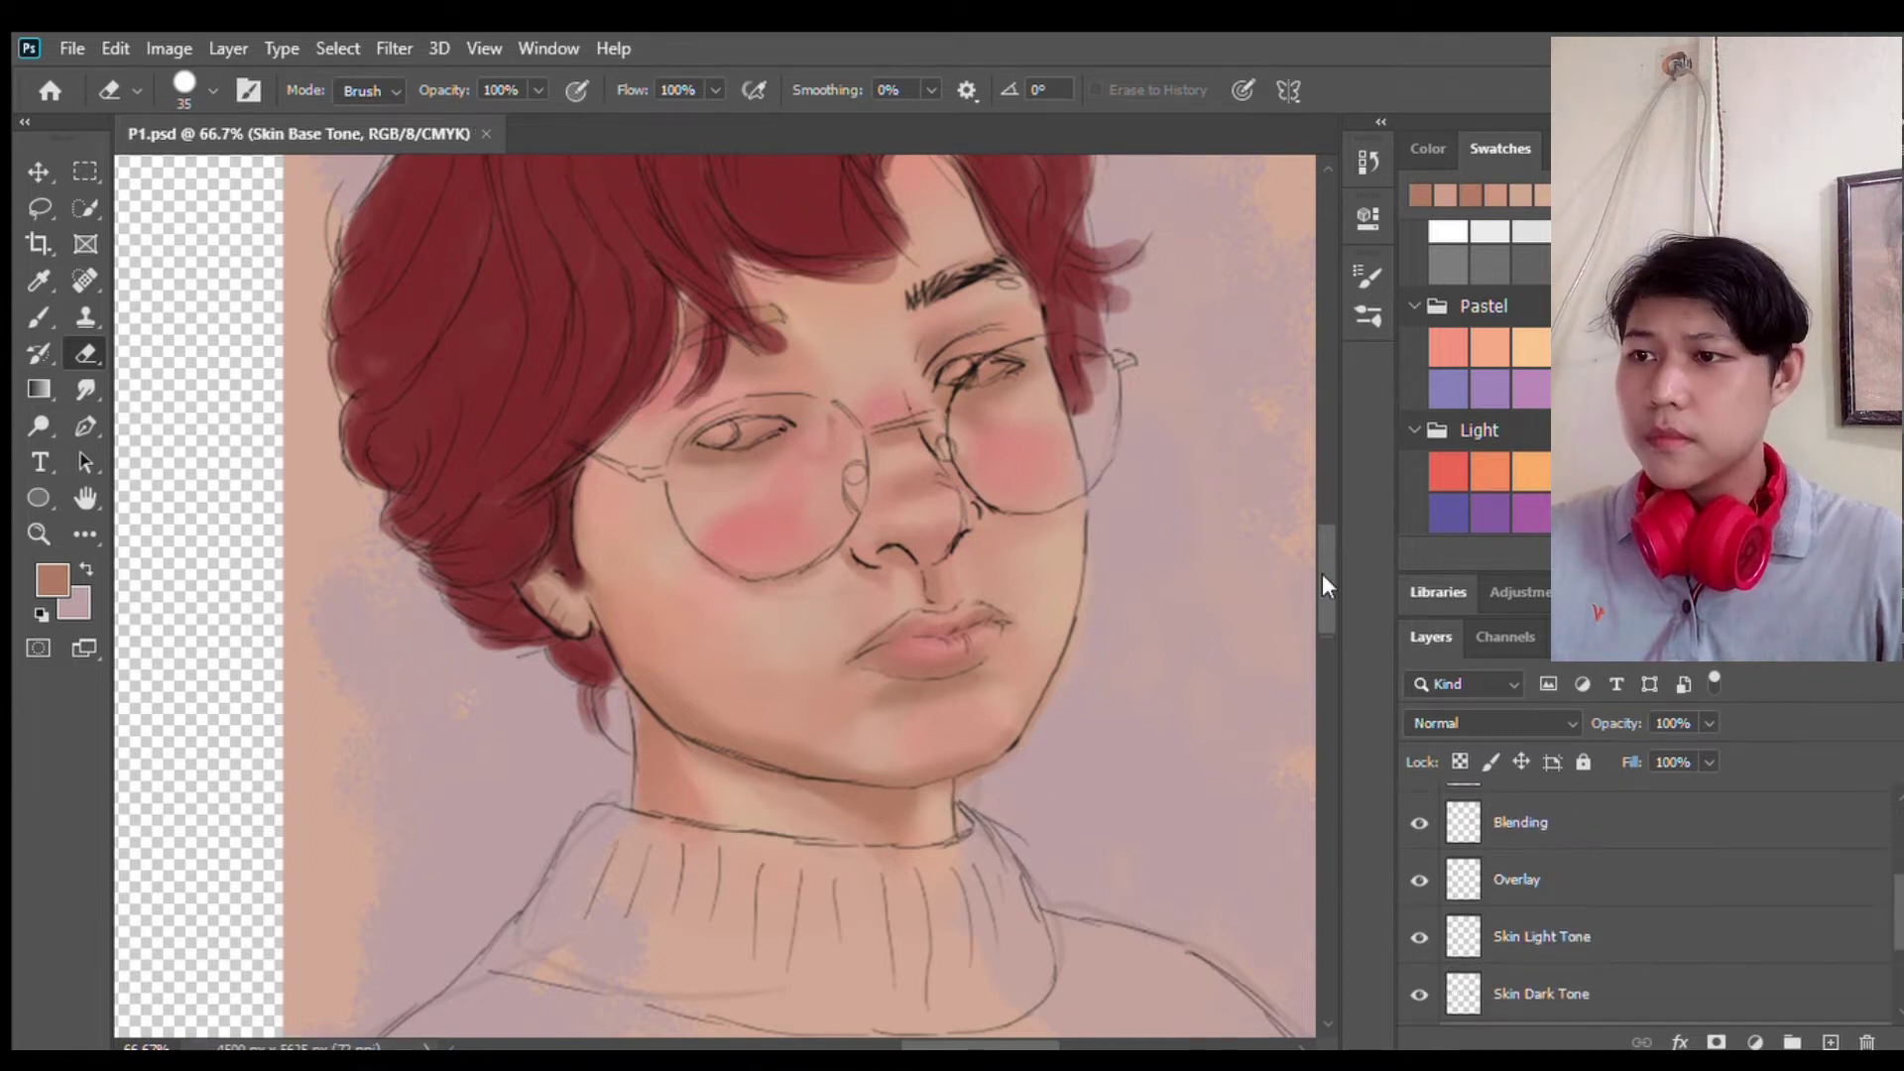
scroll(1322, 573, up, 3)
key(alt+bracketright)
key(z)
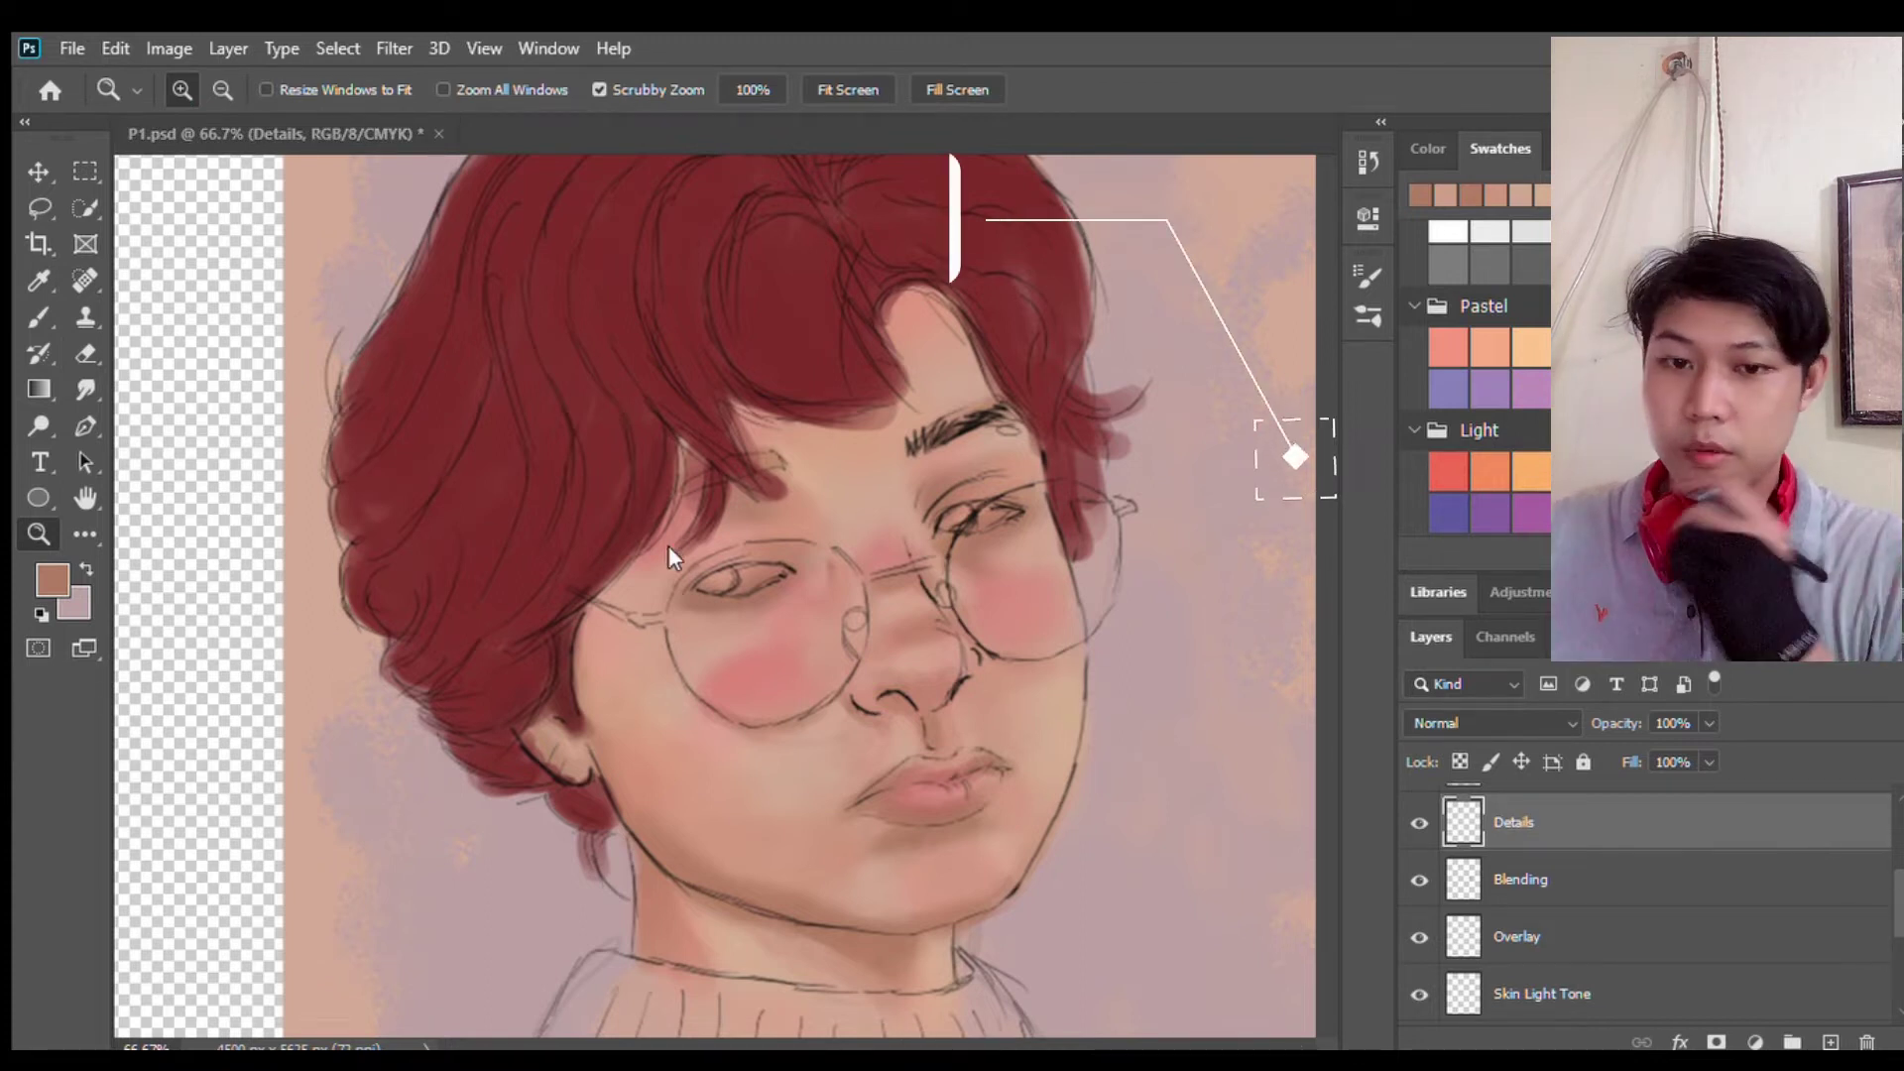
Step: Zoom in close on the left eye and trace its upper lid in dark brown
drag(714, 553, 727, 572)
click(727, 572)
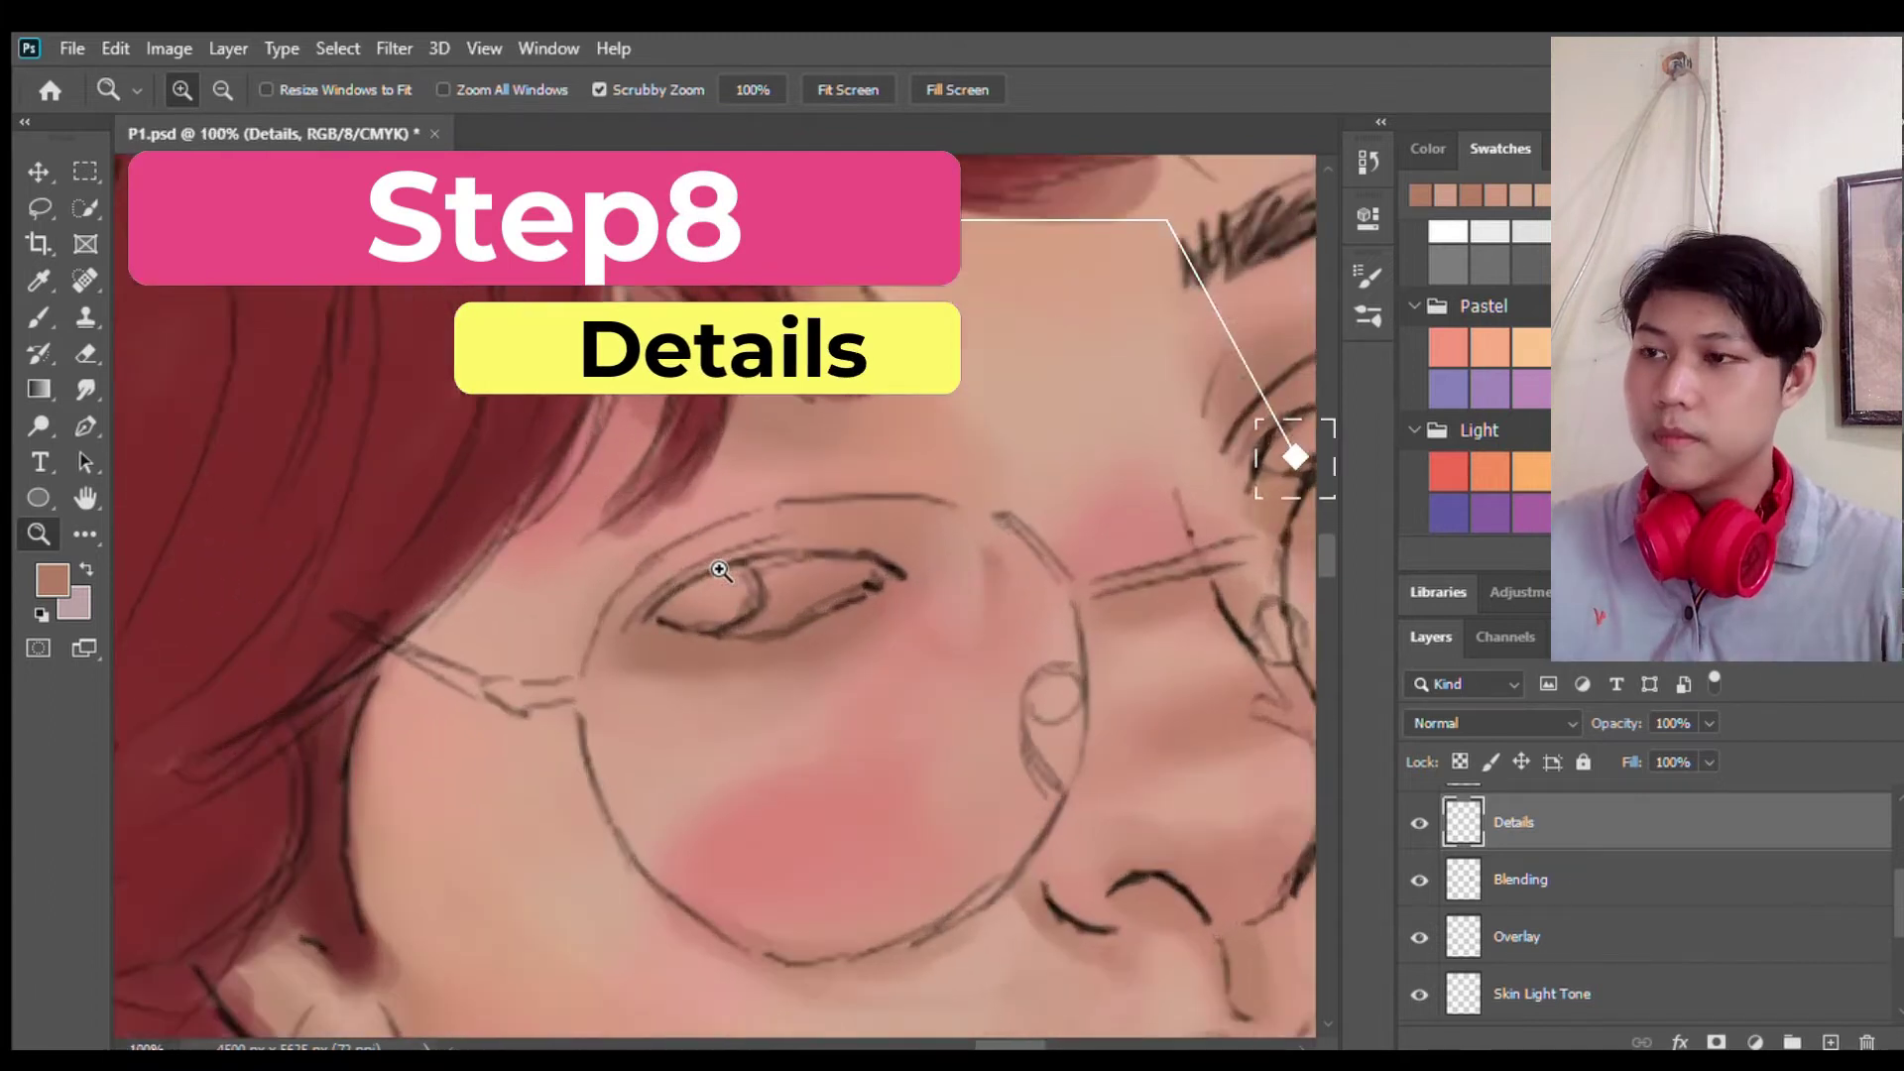
key(b)
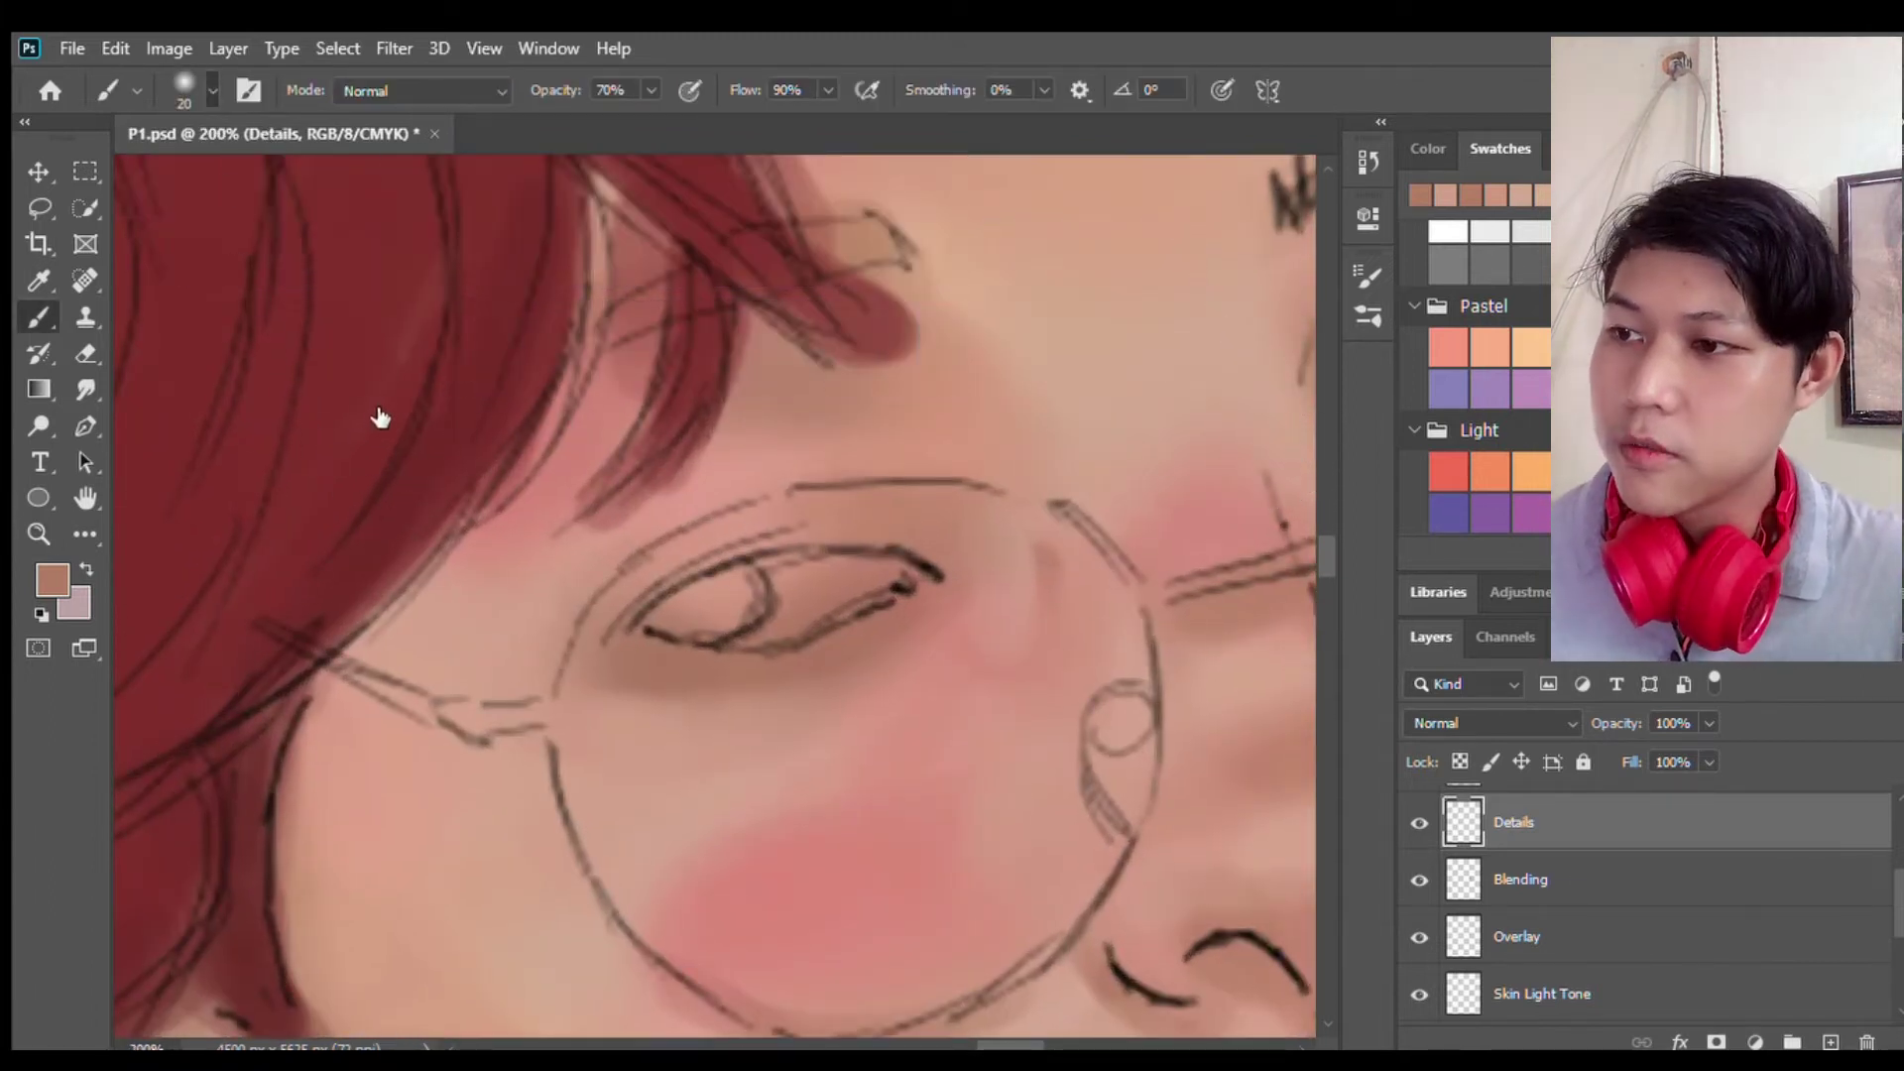
key(bracketleft)
key(bracketleft)
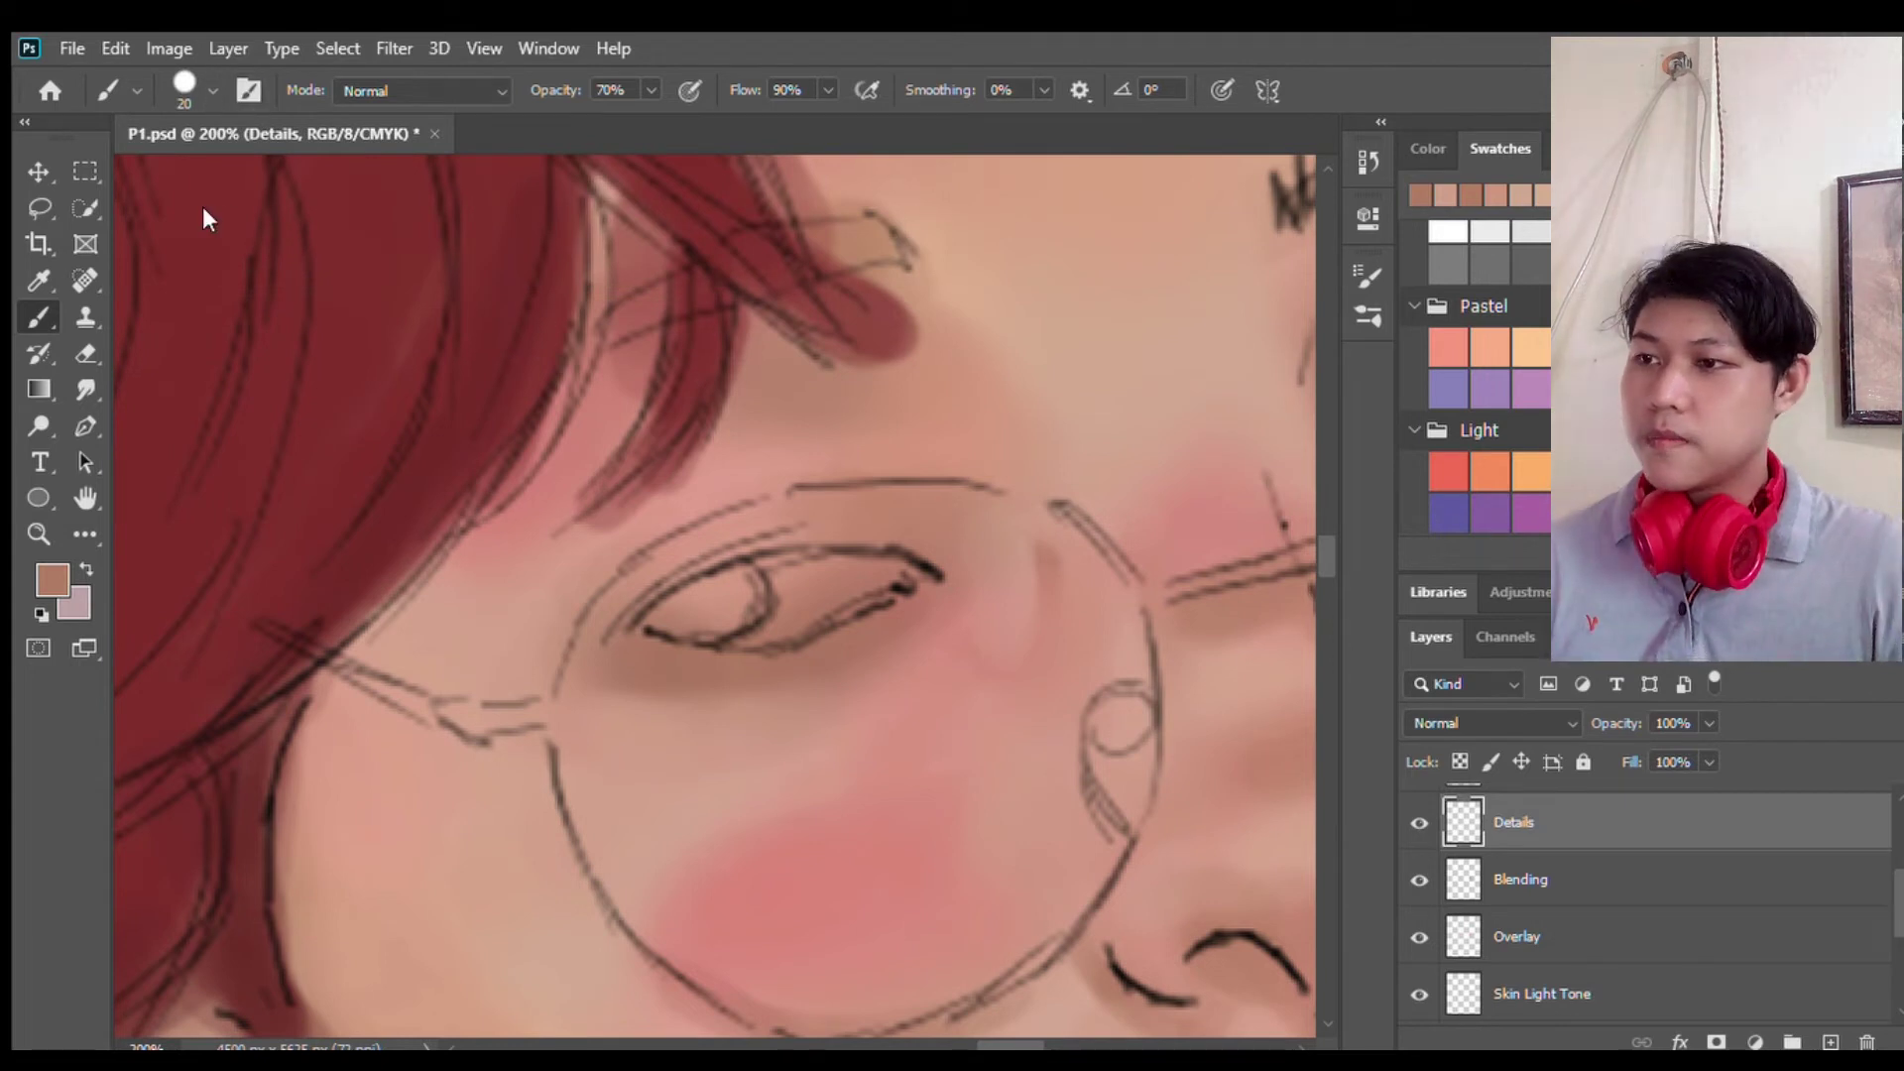
alt+click(775, 622)
mouse_move(637, 612)
mouse_down()
mouse_move(833, 542)
mouse_move(917, 558)
mouse_up()
Step: Fill the left iris with dark brown at full opacity
scroll(1785, 893, up, 3)
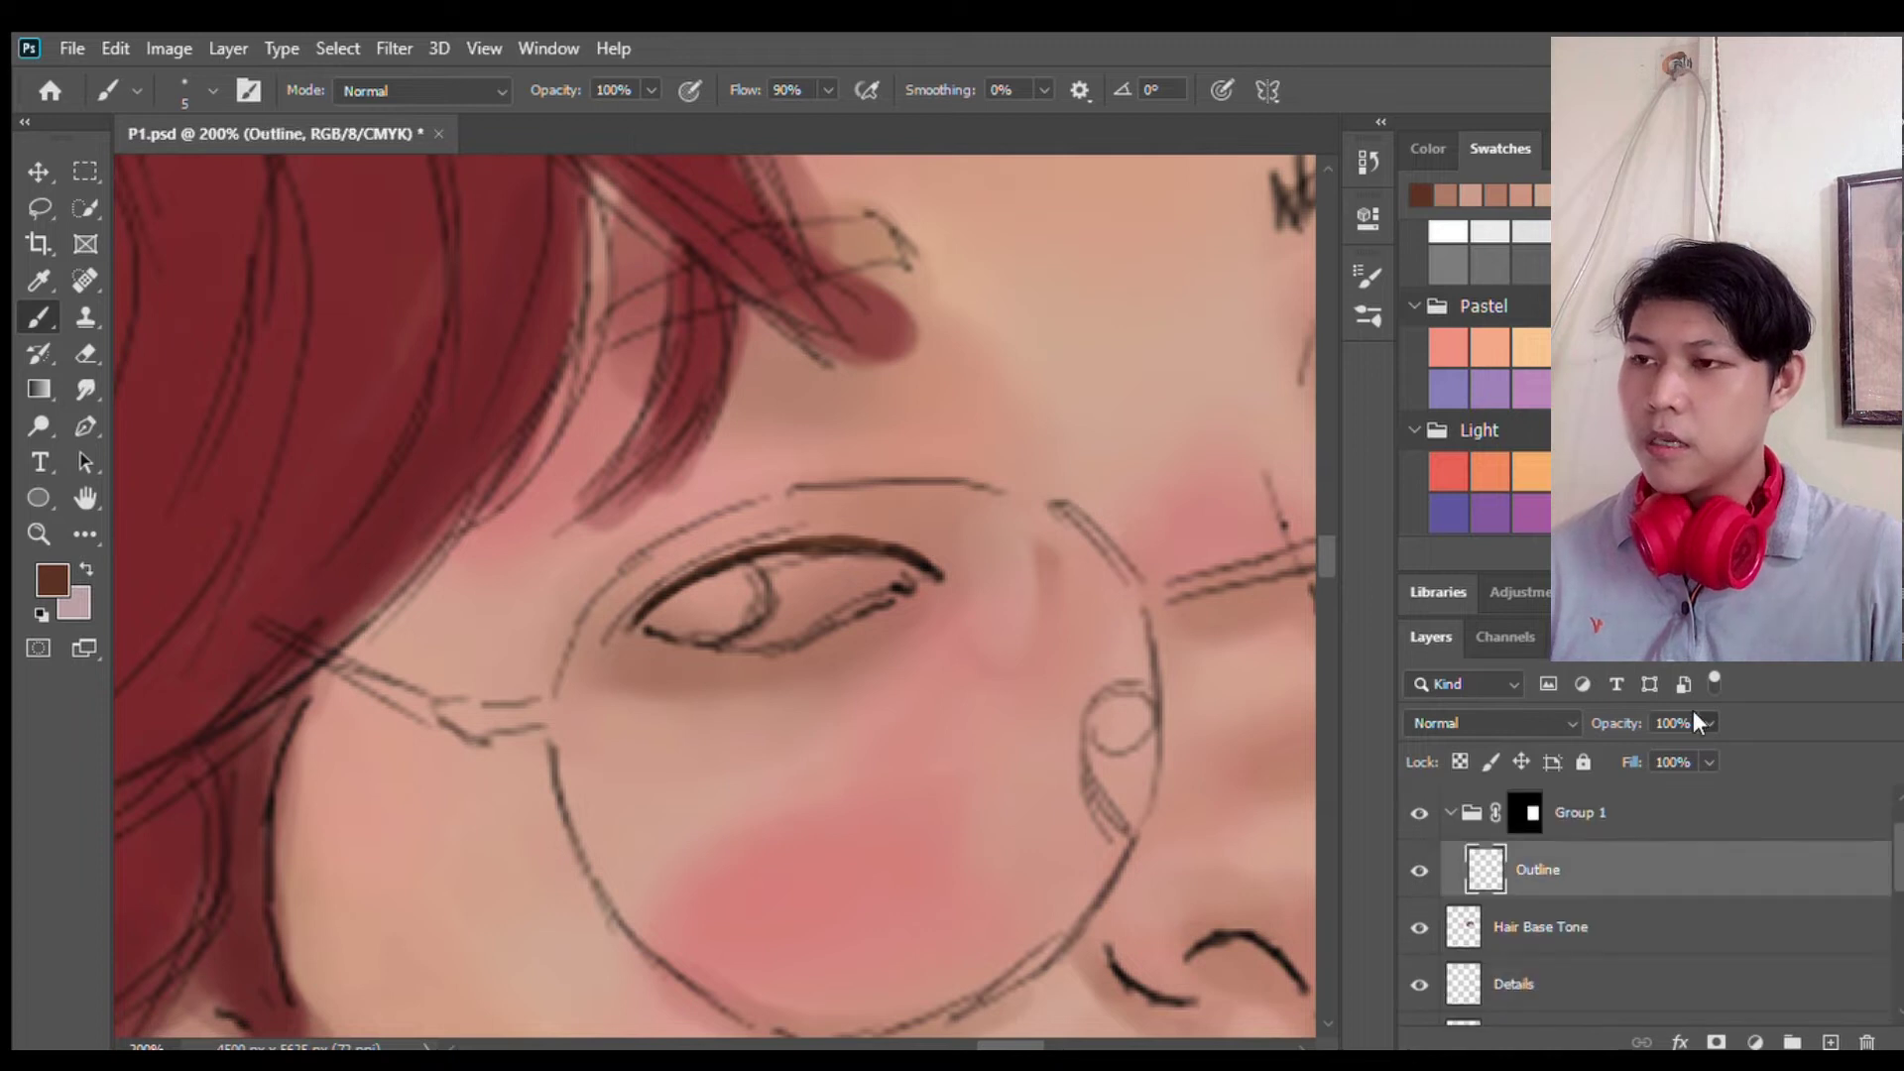
key(0)
mouse_move(743, 632)
mouse_down()
mouse_move(684, 610)
mouse_move(744, 585)
mouse_move(714, 625)
mouse_move(693, 589)
mouse_up()
key(bracketleft)
key(bracketleft)
key(bracketleft)
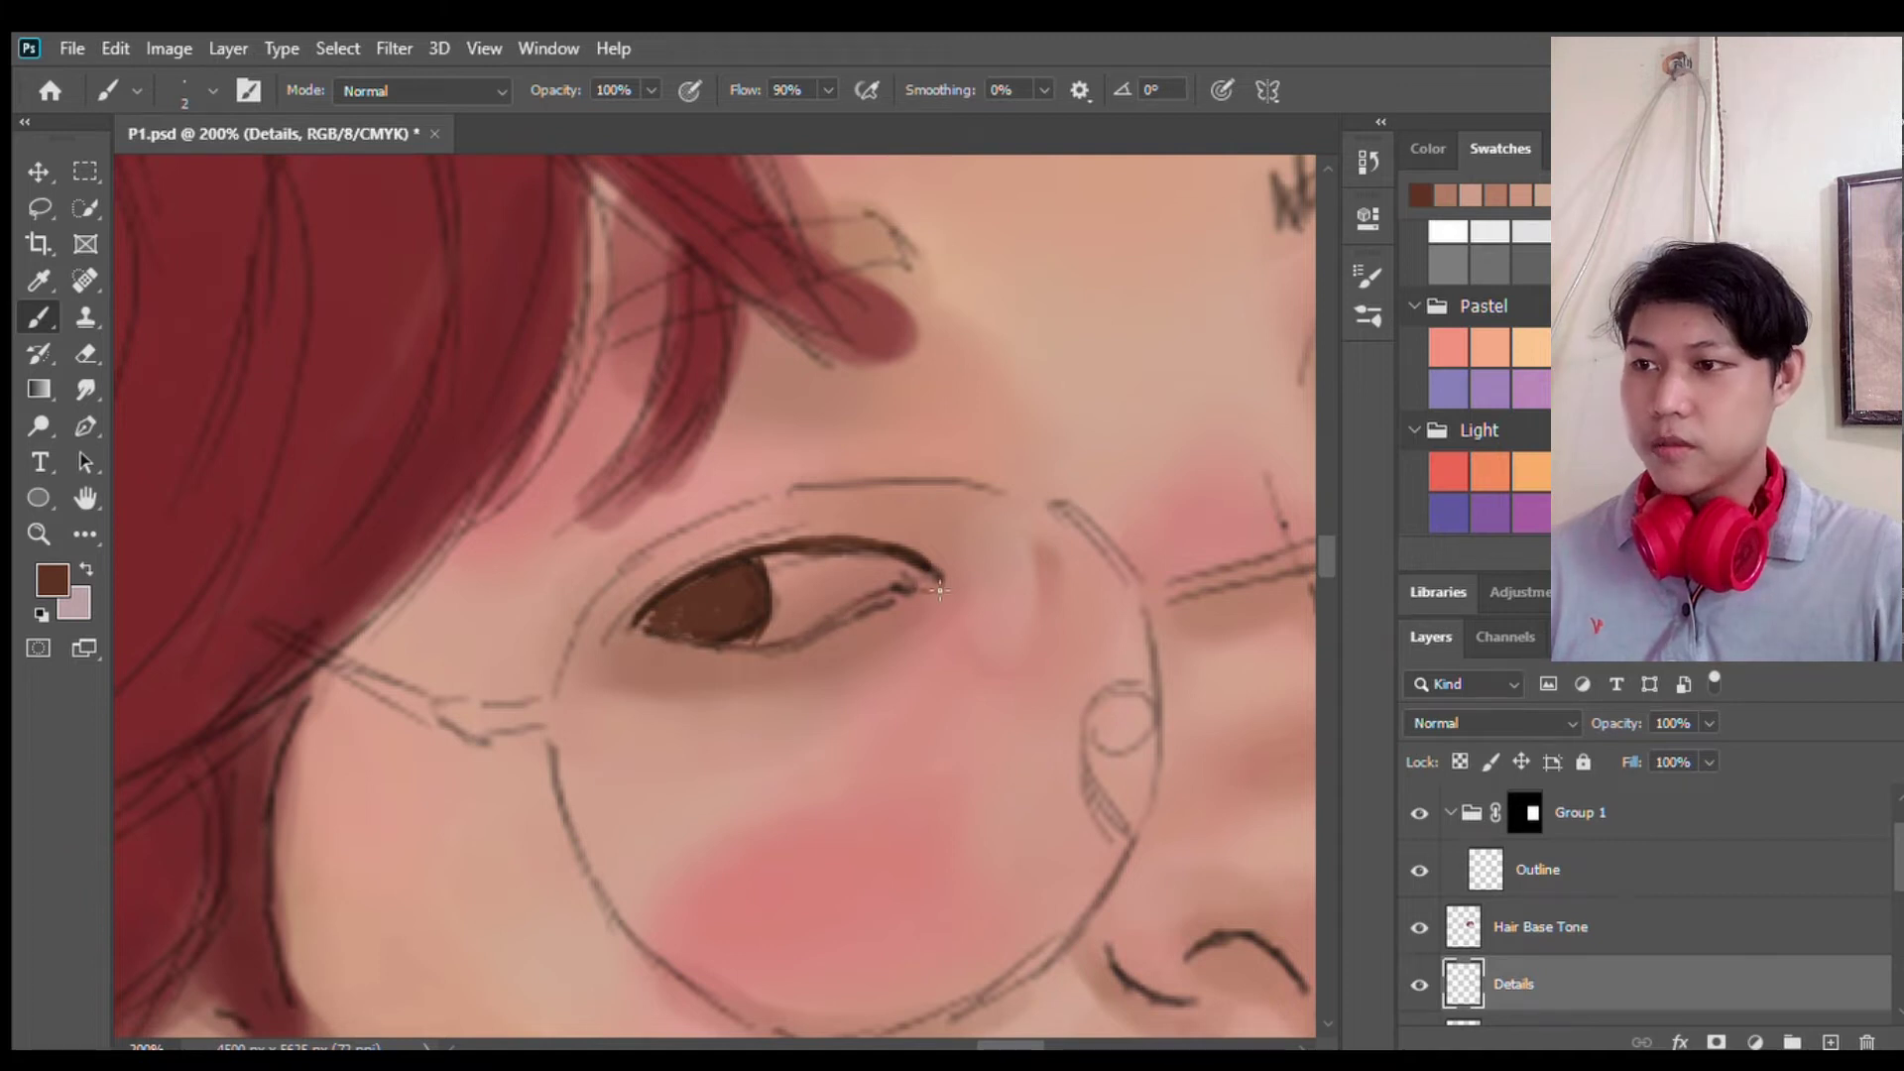
key(e)
key(alt+bracketright)
key(alt+bracketright)
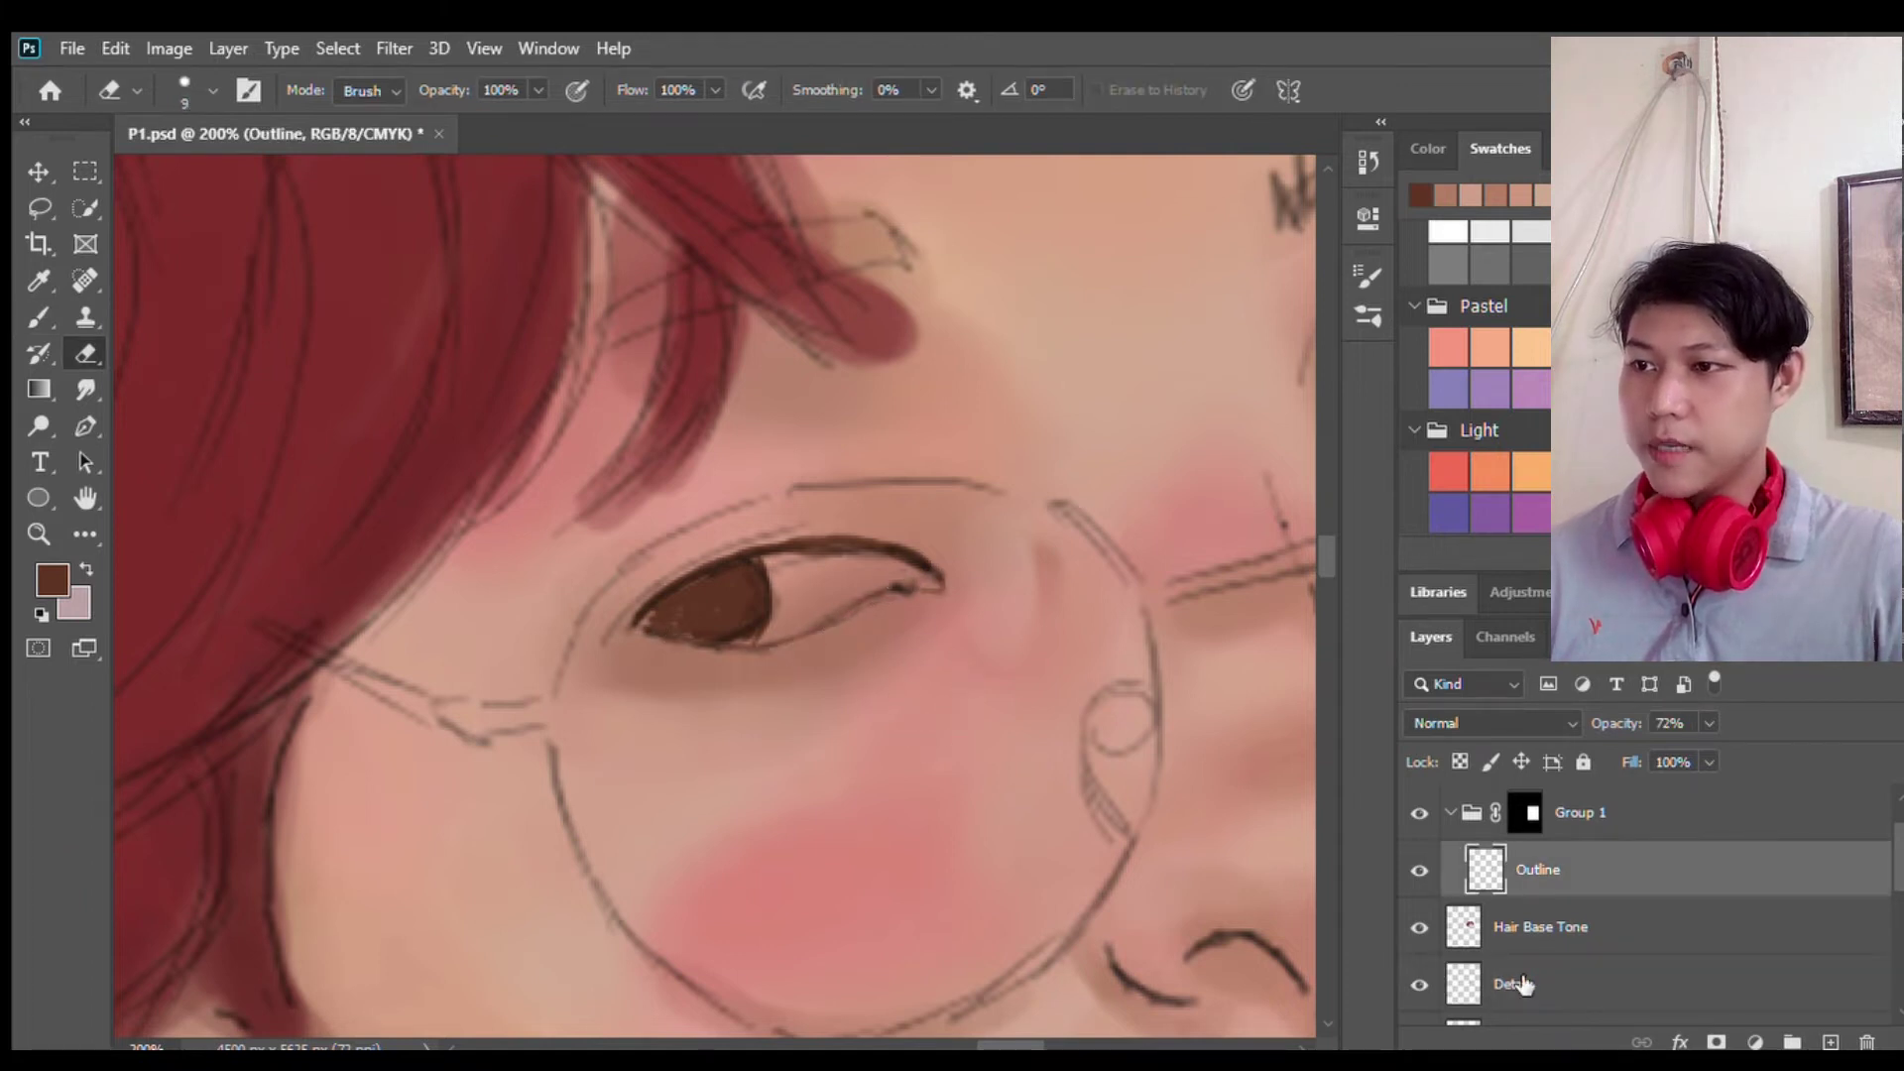
Step: Paint a black pupil into the iris on the Details layer
click(1524, 984)
key(b)
alt+click(1281, 203)
key(bracketright)
key(bracketright)
key(bracketright)
mouse_move(762, 605)
mouse_down()
mouse_move(755, 571)
mouse_move(765, 616)
mouse_up()
Step: Strengthen the upper and lower eyelid lines in dark brown
key(bracketleft)
key(bracketleft)
alt+click(853, 542)
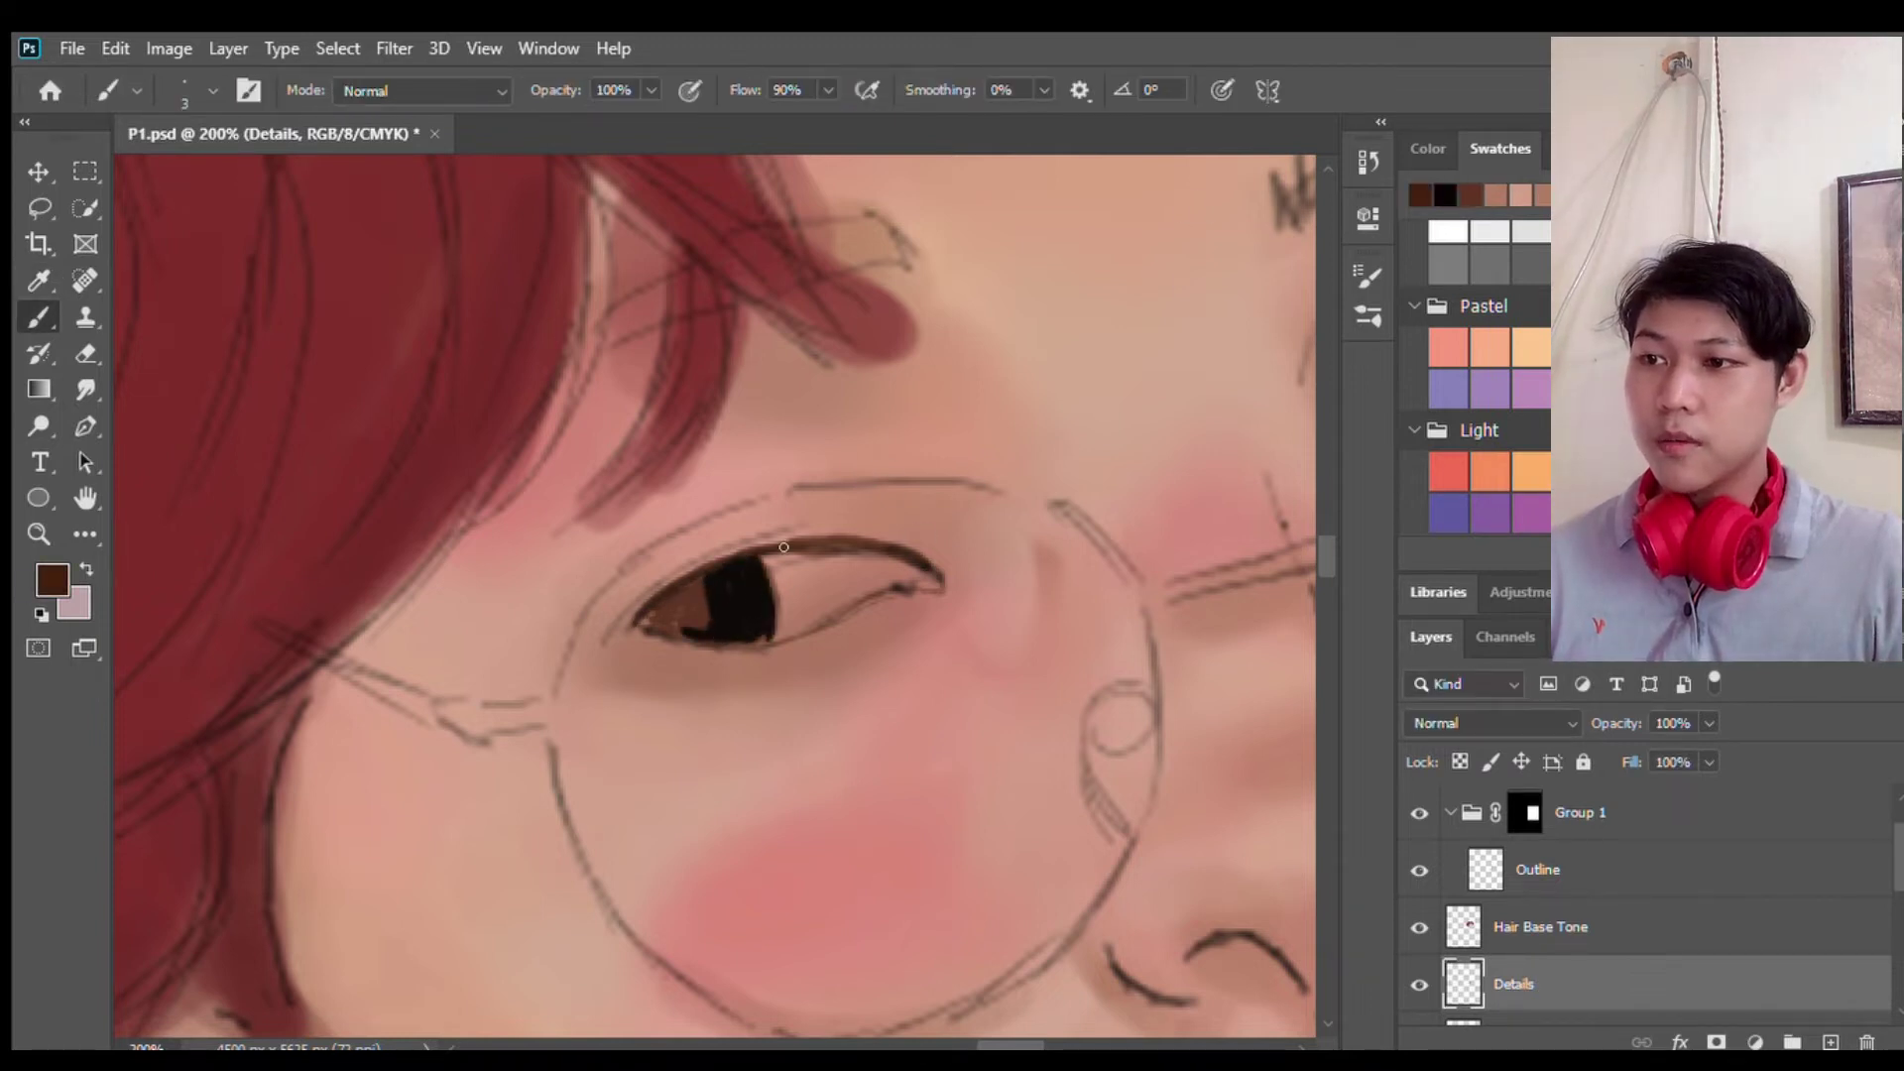
drag(784, 545, 883, 545)
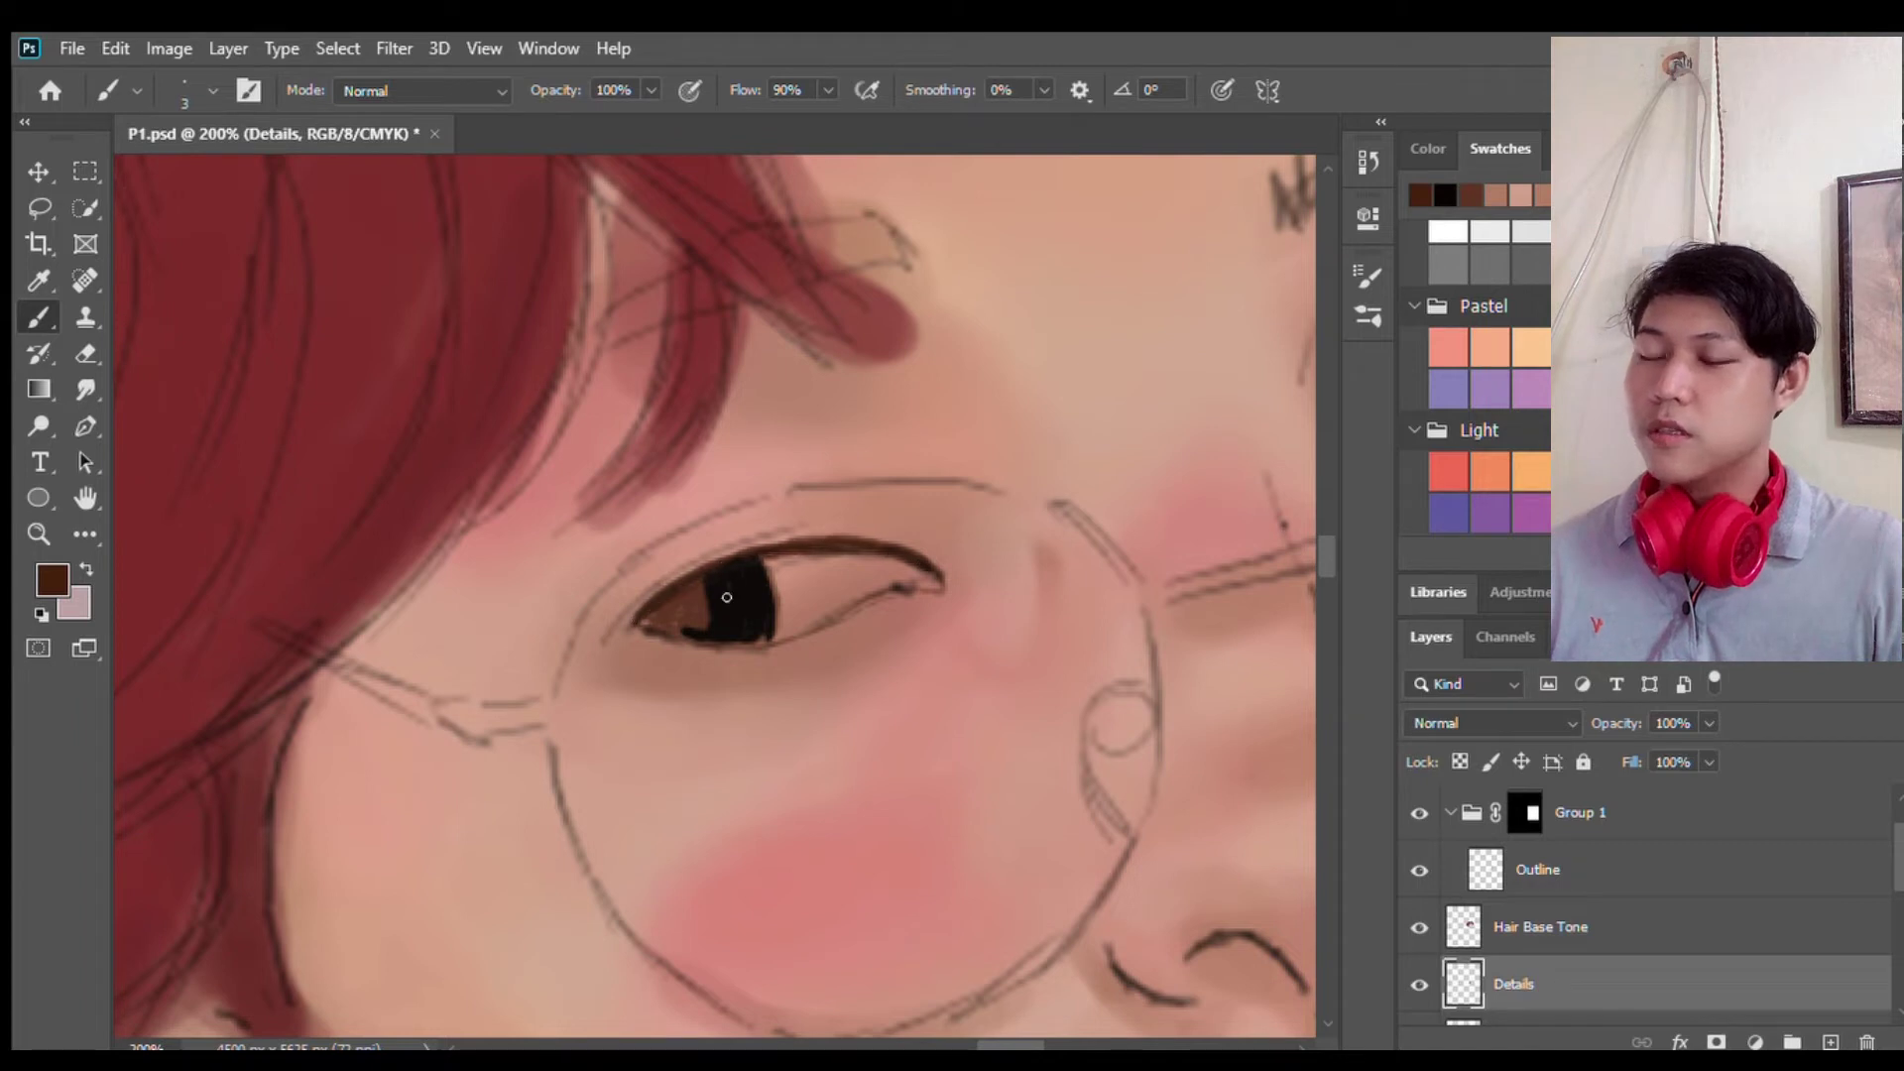
drag(865, 599, 912, 587)
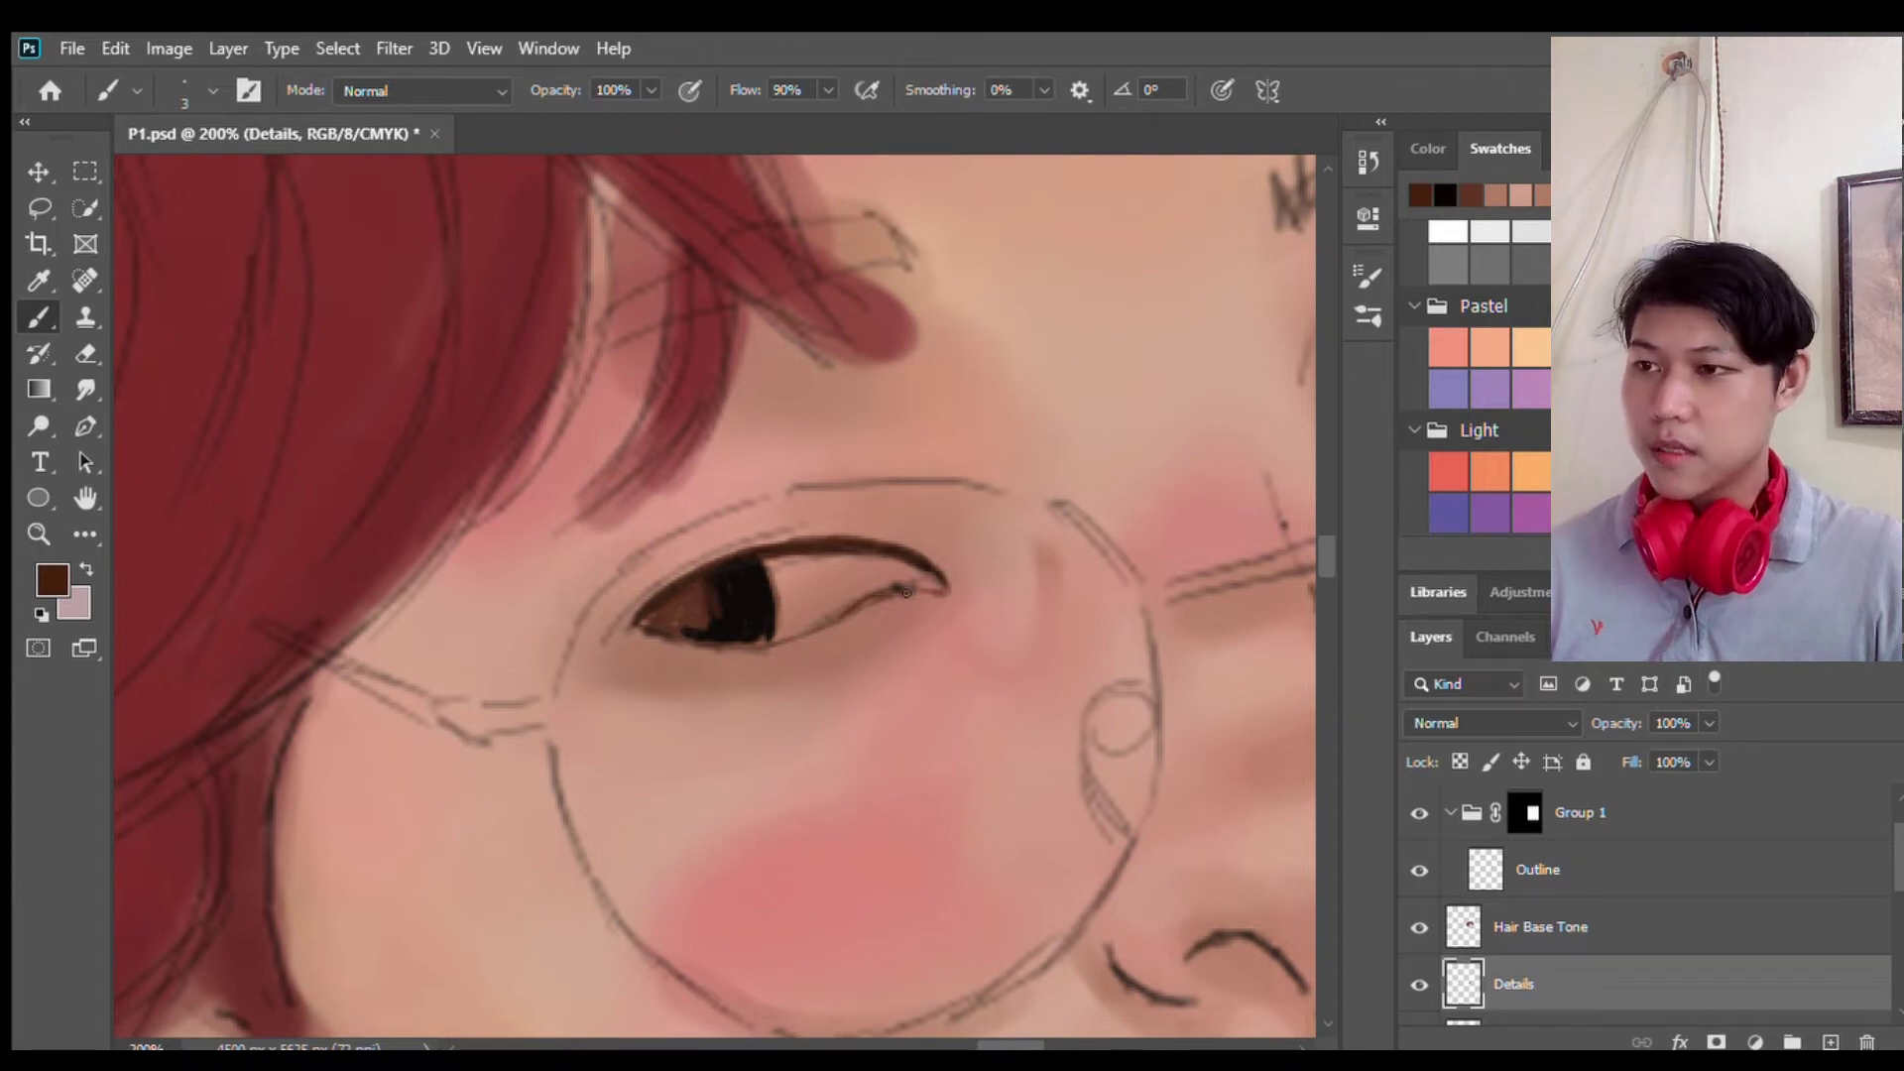
Step: Paint the white of the left eye a pale light grey
alt+click(798, 599)
key(bracketright)
key(bracketright)
key(bracketright)
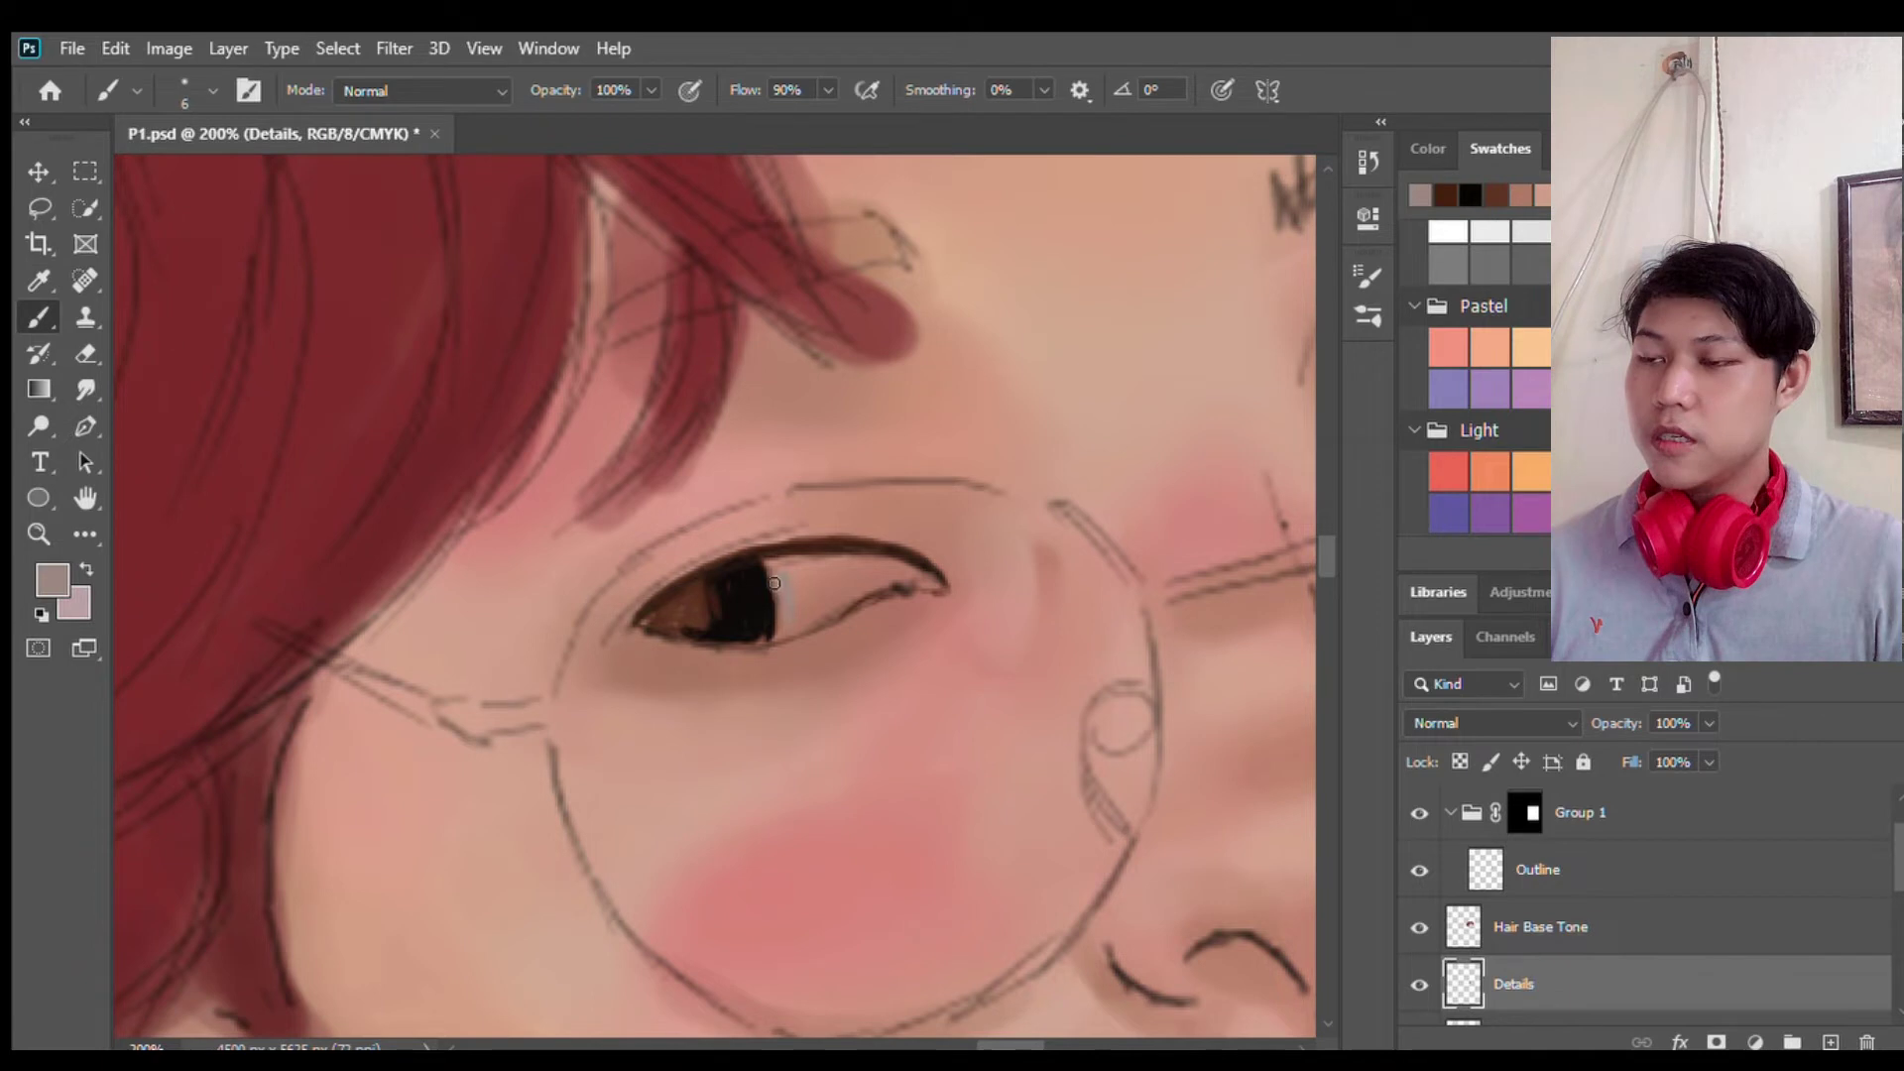
key(i)
key(b)
mouse_move(833, 575)
mouse_down()
mouse_move(873, 565)
mouse_move(764, 561)
mouse_up()
alt+click(825, 604)
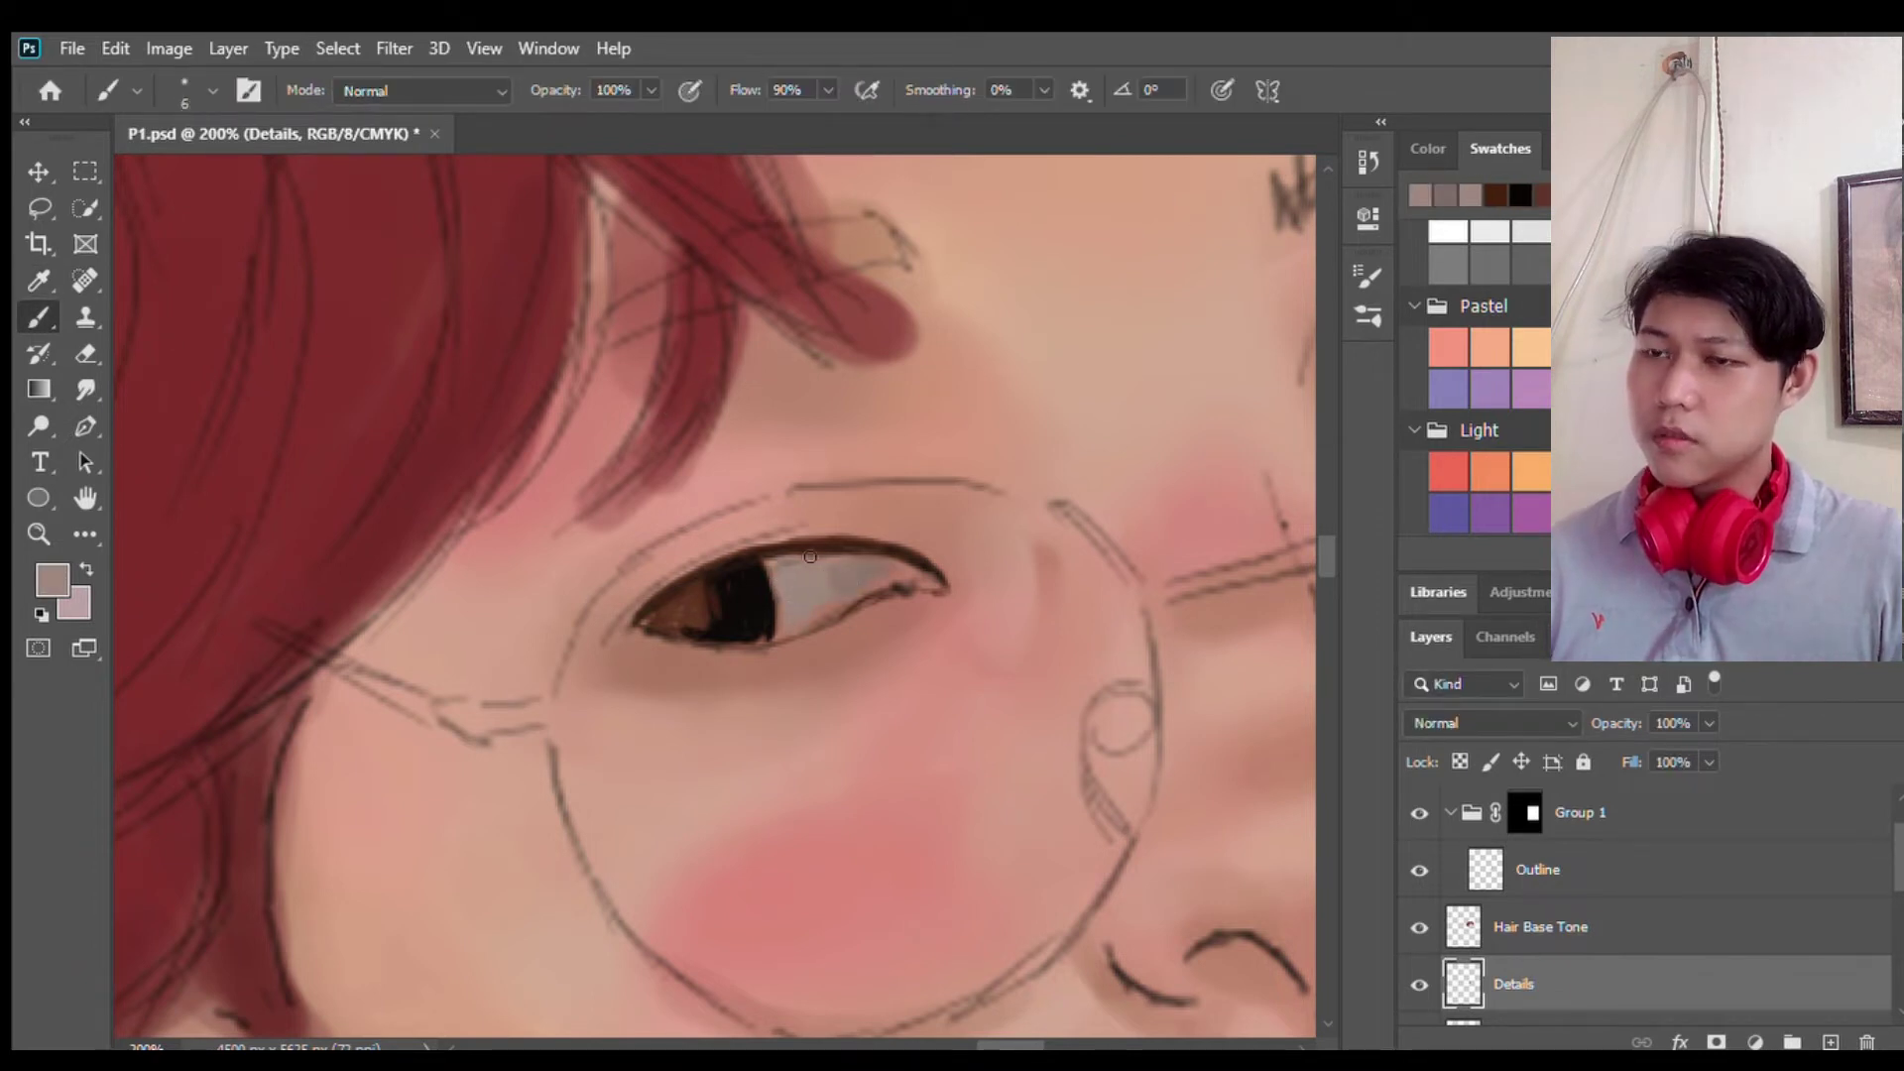
Step: Paint the right eye's brown iris and a dark upper lash line to its outer corner
scroll(760, 562, right, 5)
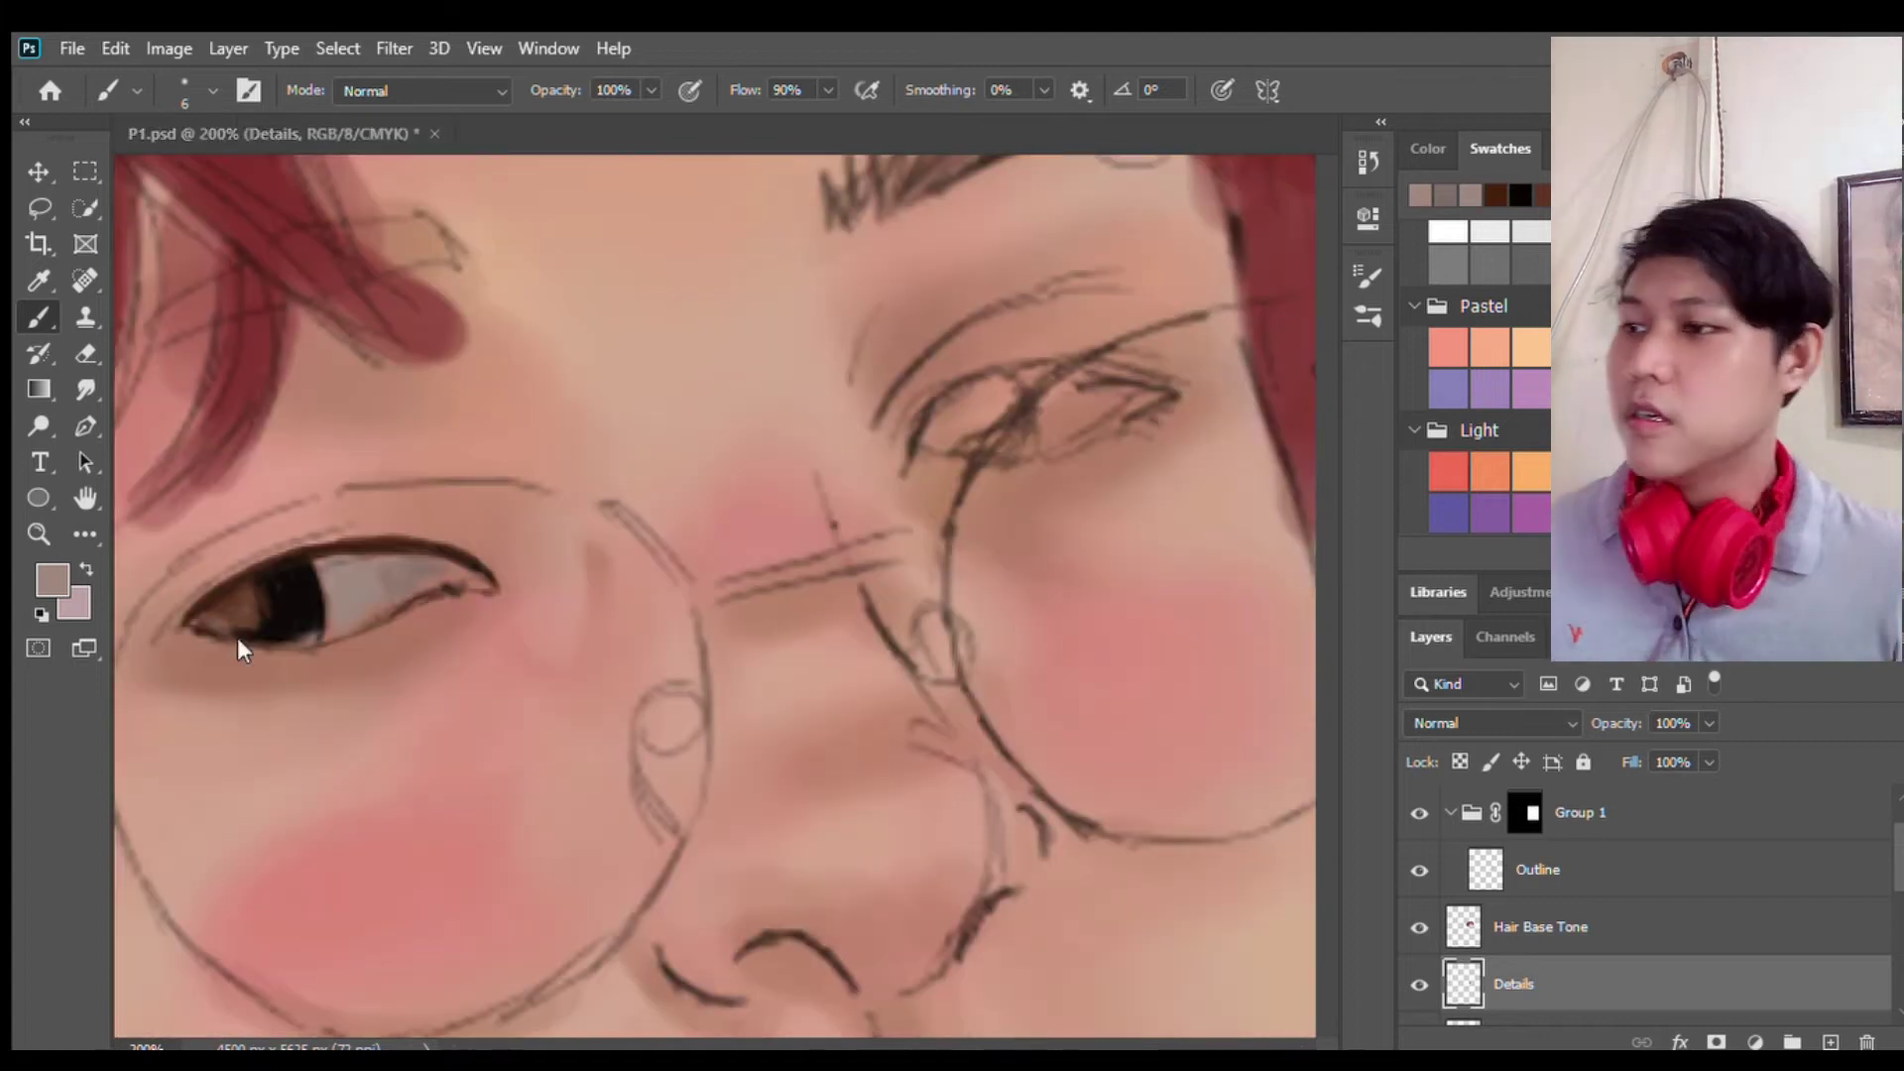
drag(933, 396, 1170, 362)
mouse_move(1021, 382)
mouse_down()
mouse_move(977, 421)
mouse_move(1021, 437)
mouse_move(1051, 372)
mouse_move(1200, 391)
mouse_up()
drag(1175, 402, 1144, 397)
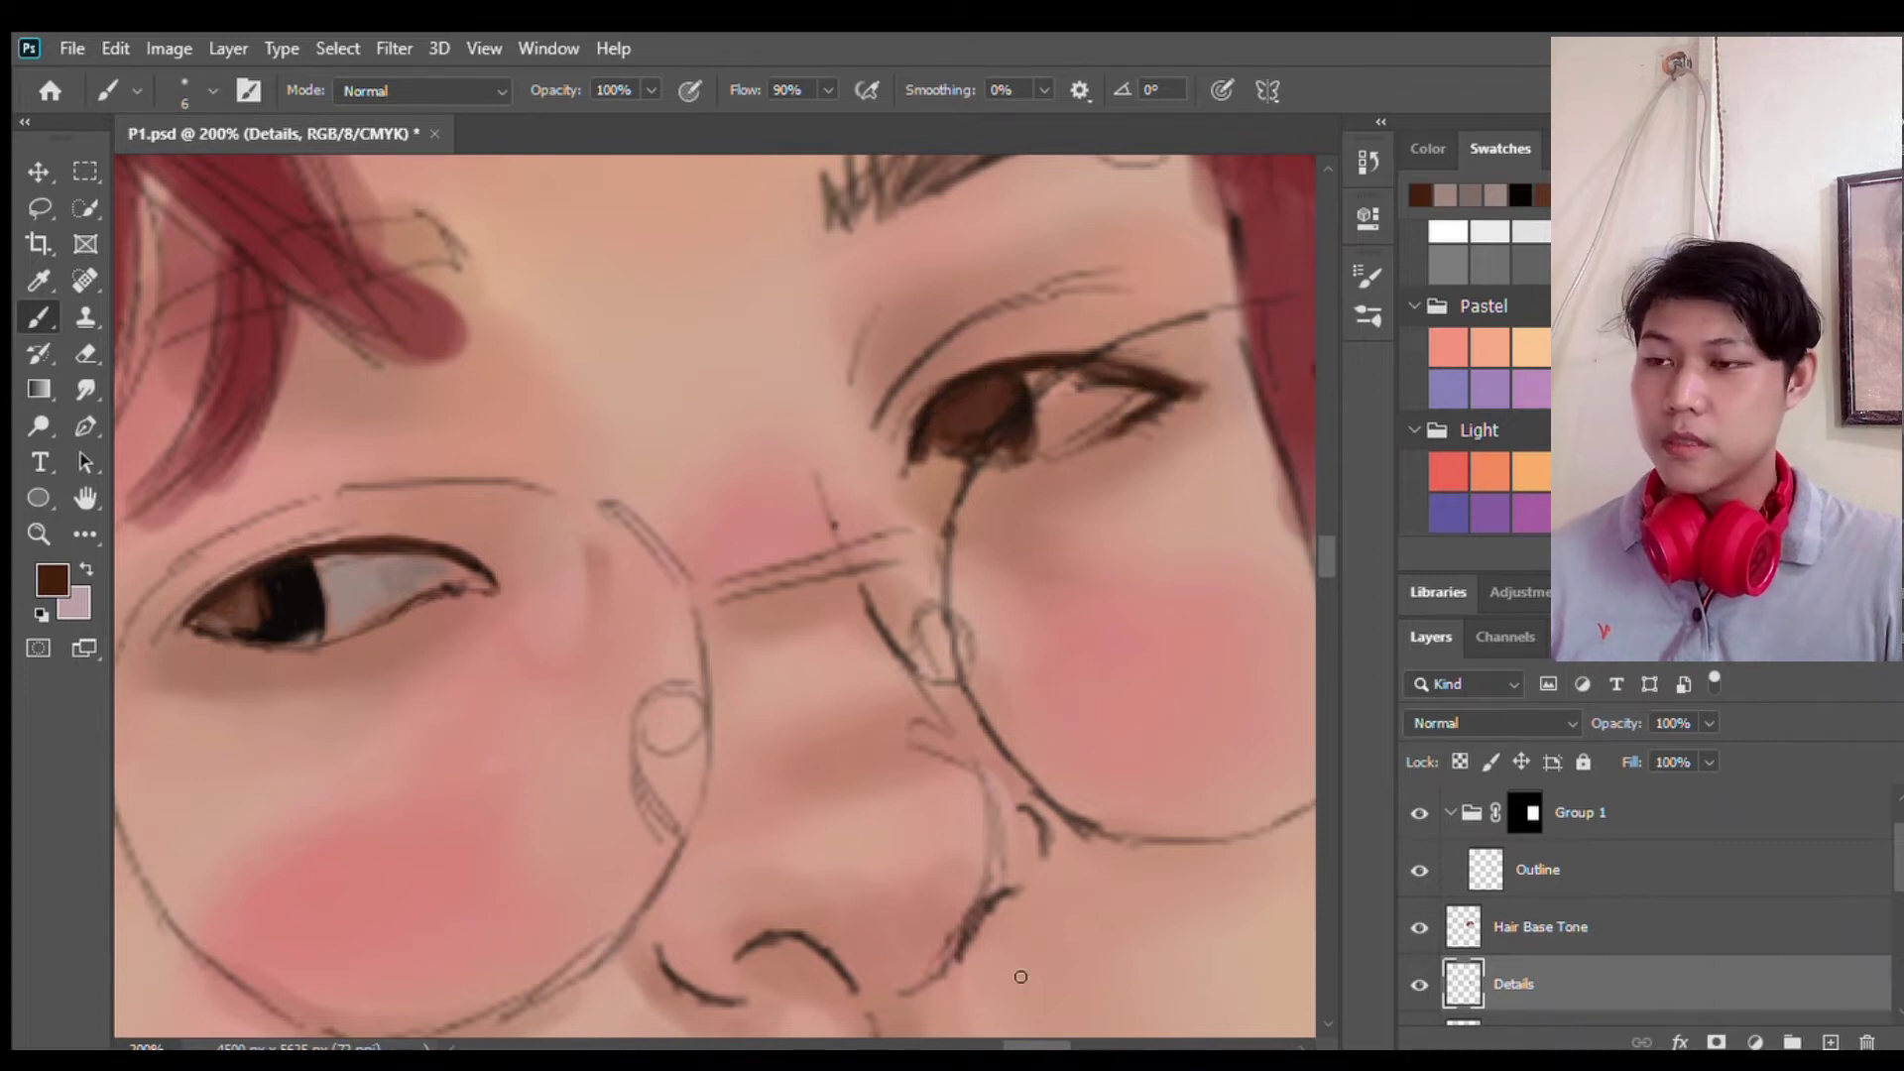
Step: Thicken and darken the left eye's upper lash line
scroll(1020, 977, left, 5)
mouse_move(684, 593)
mouse_down()
mouse_move(821, 532)
mouse_move(952, 540)
mouse_move(767, 541)
mouse_up()
drag(722, 541, 883, 546)
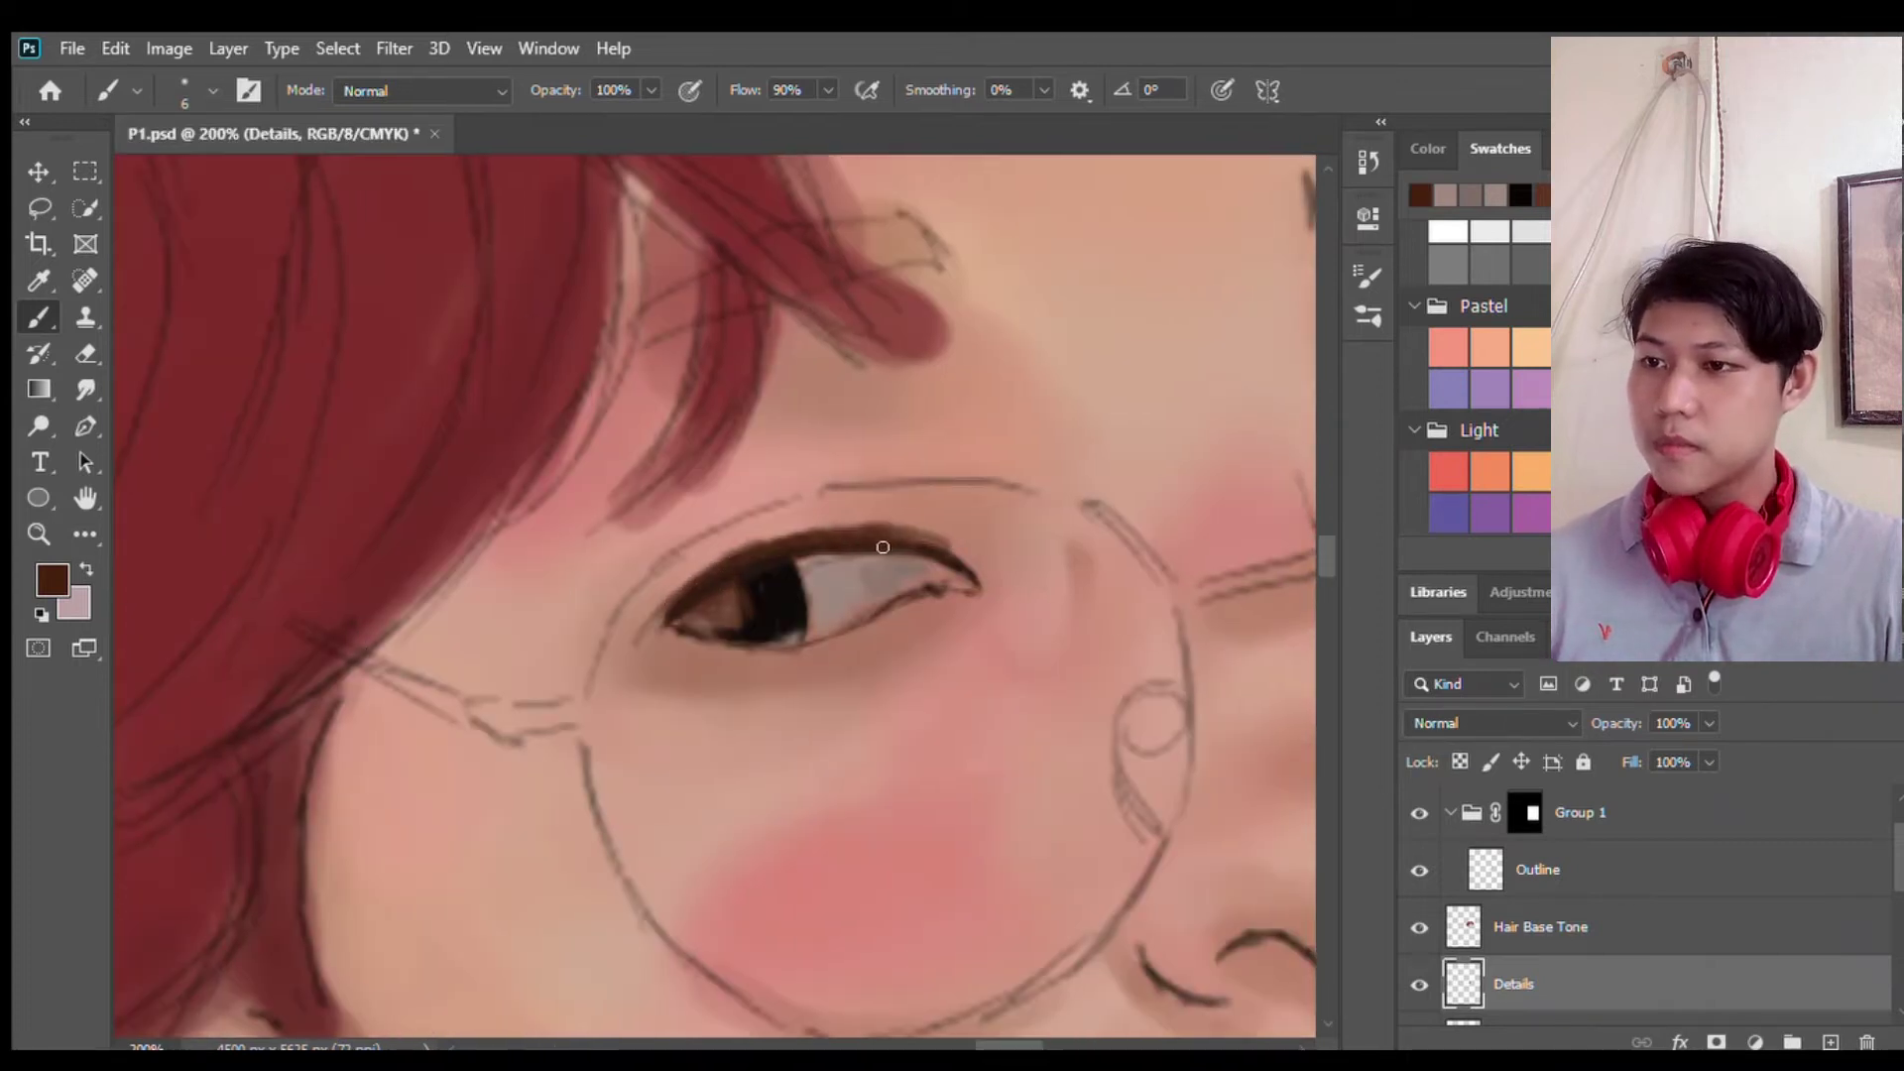
key(e)
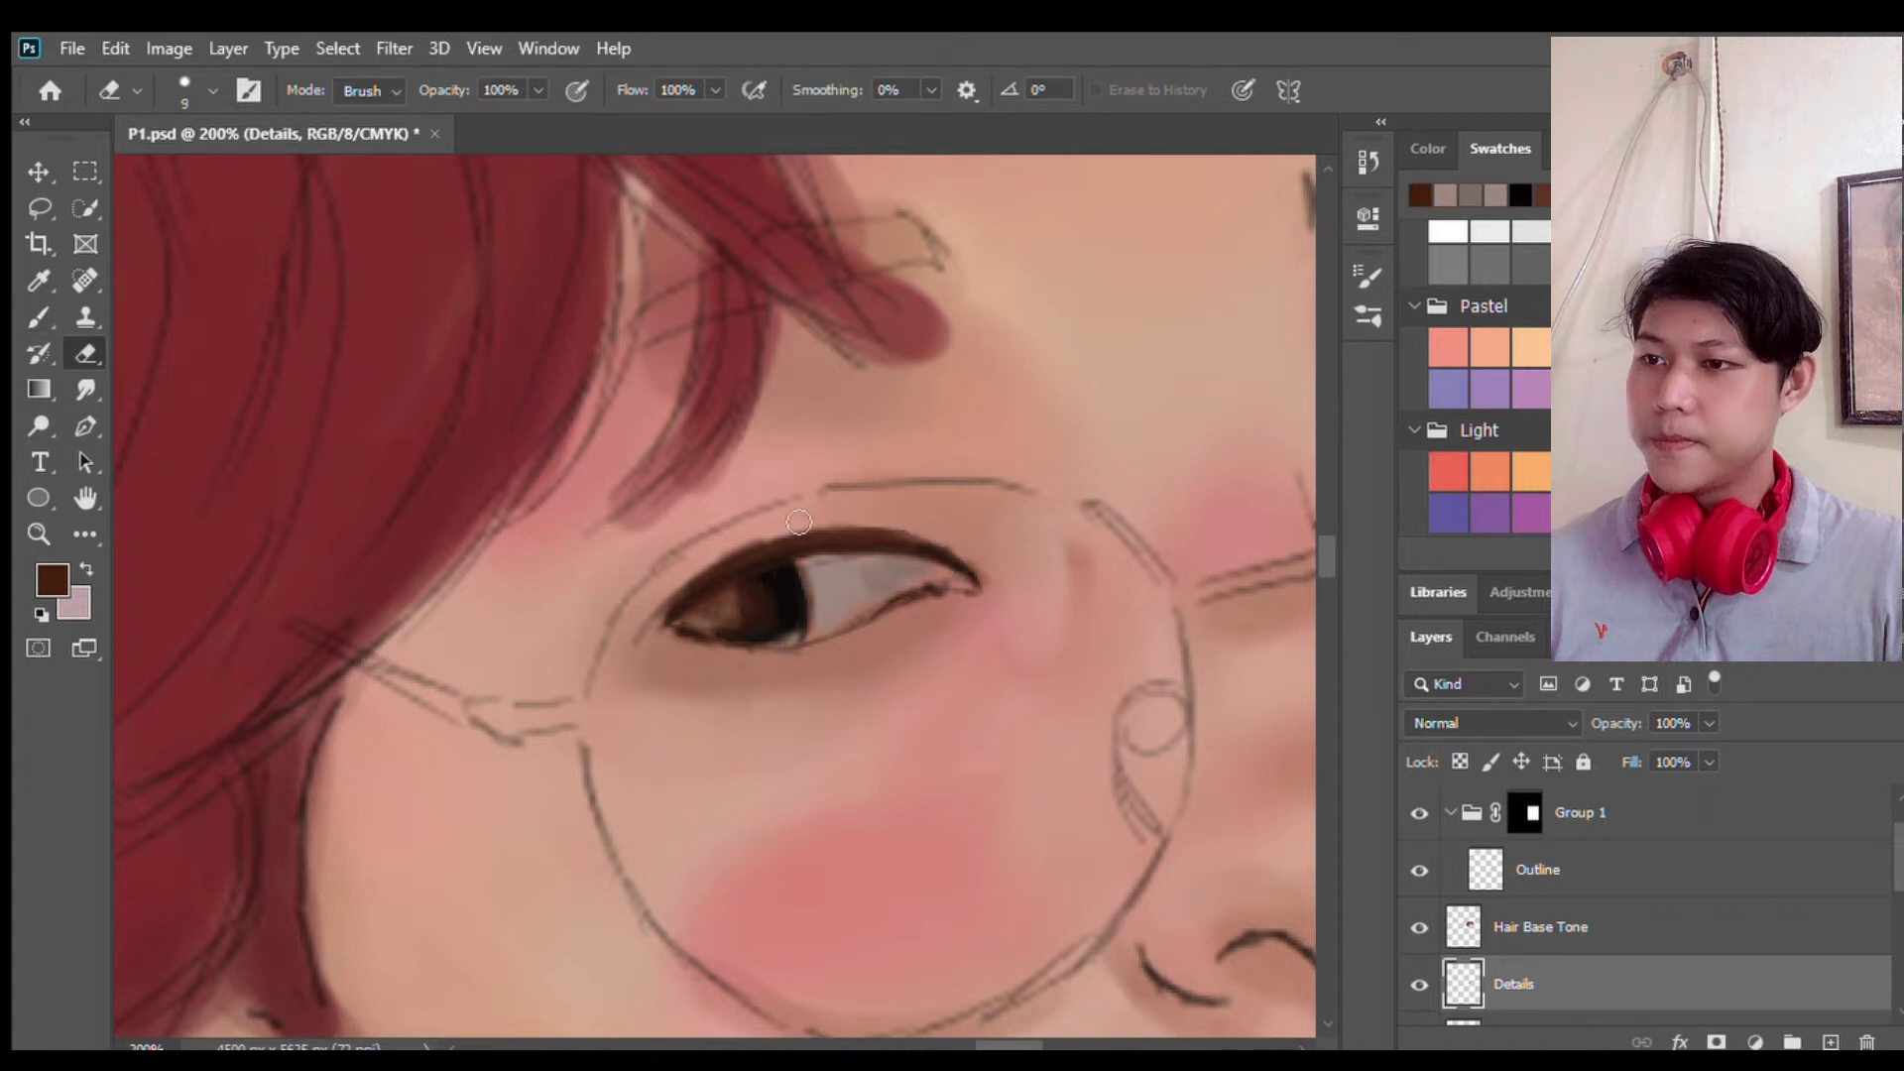
key(z)
alt+click(799, 521)
click(1027, 739)
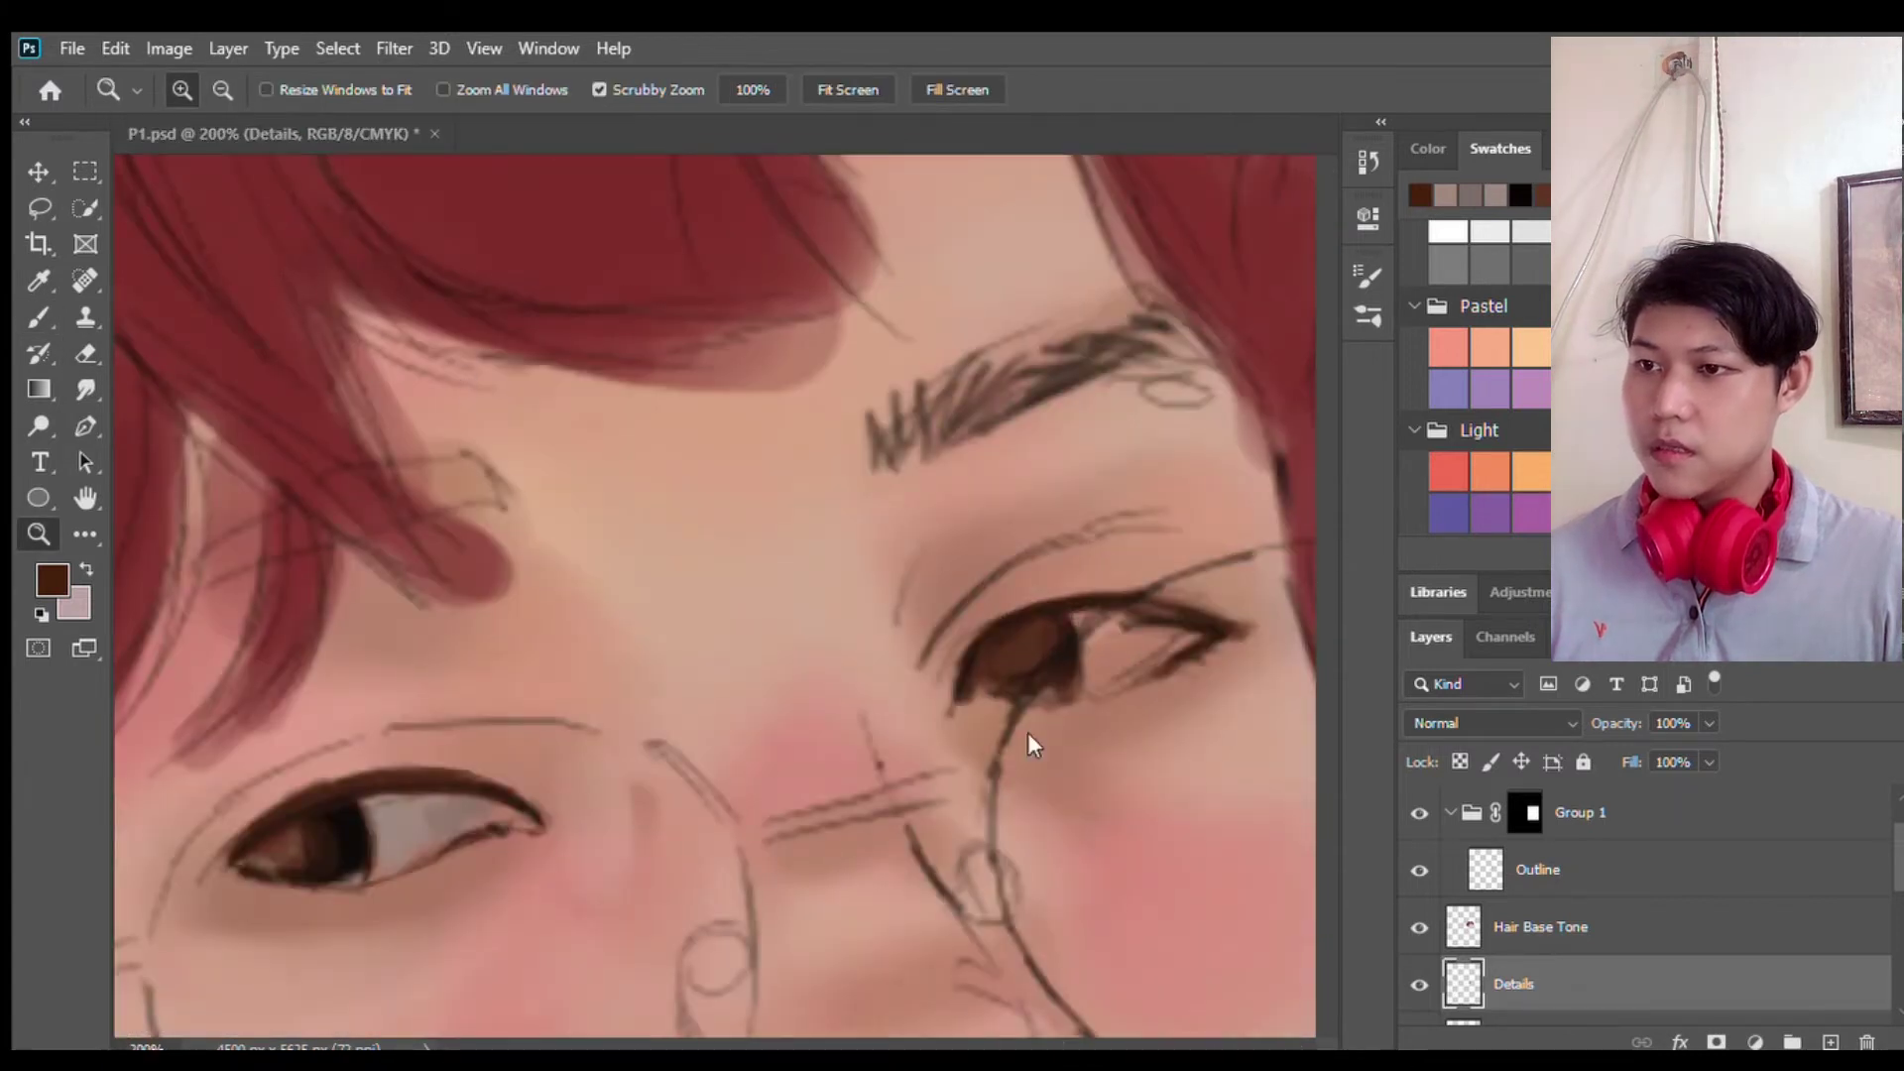
key(b)
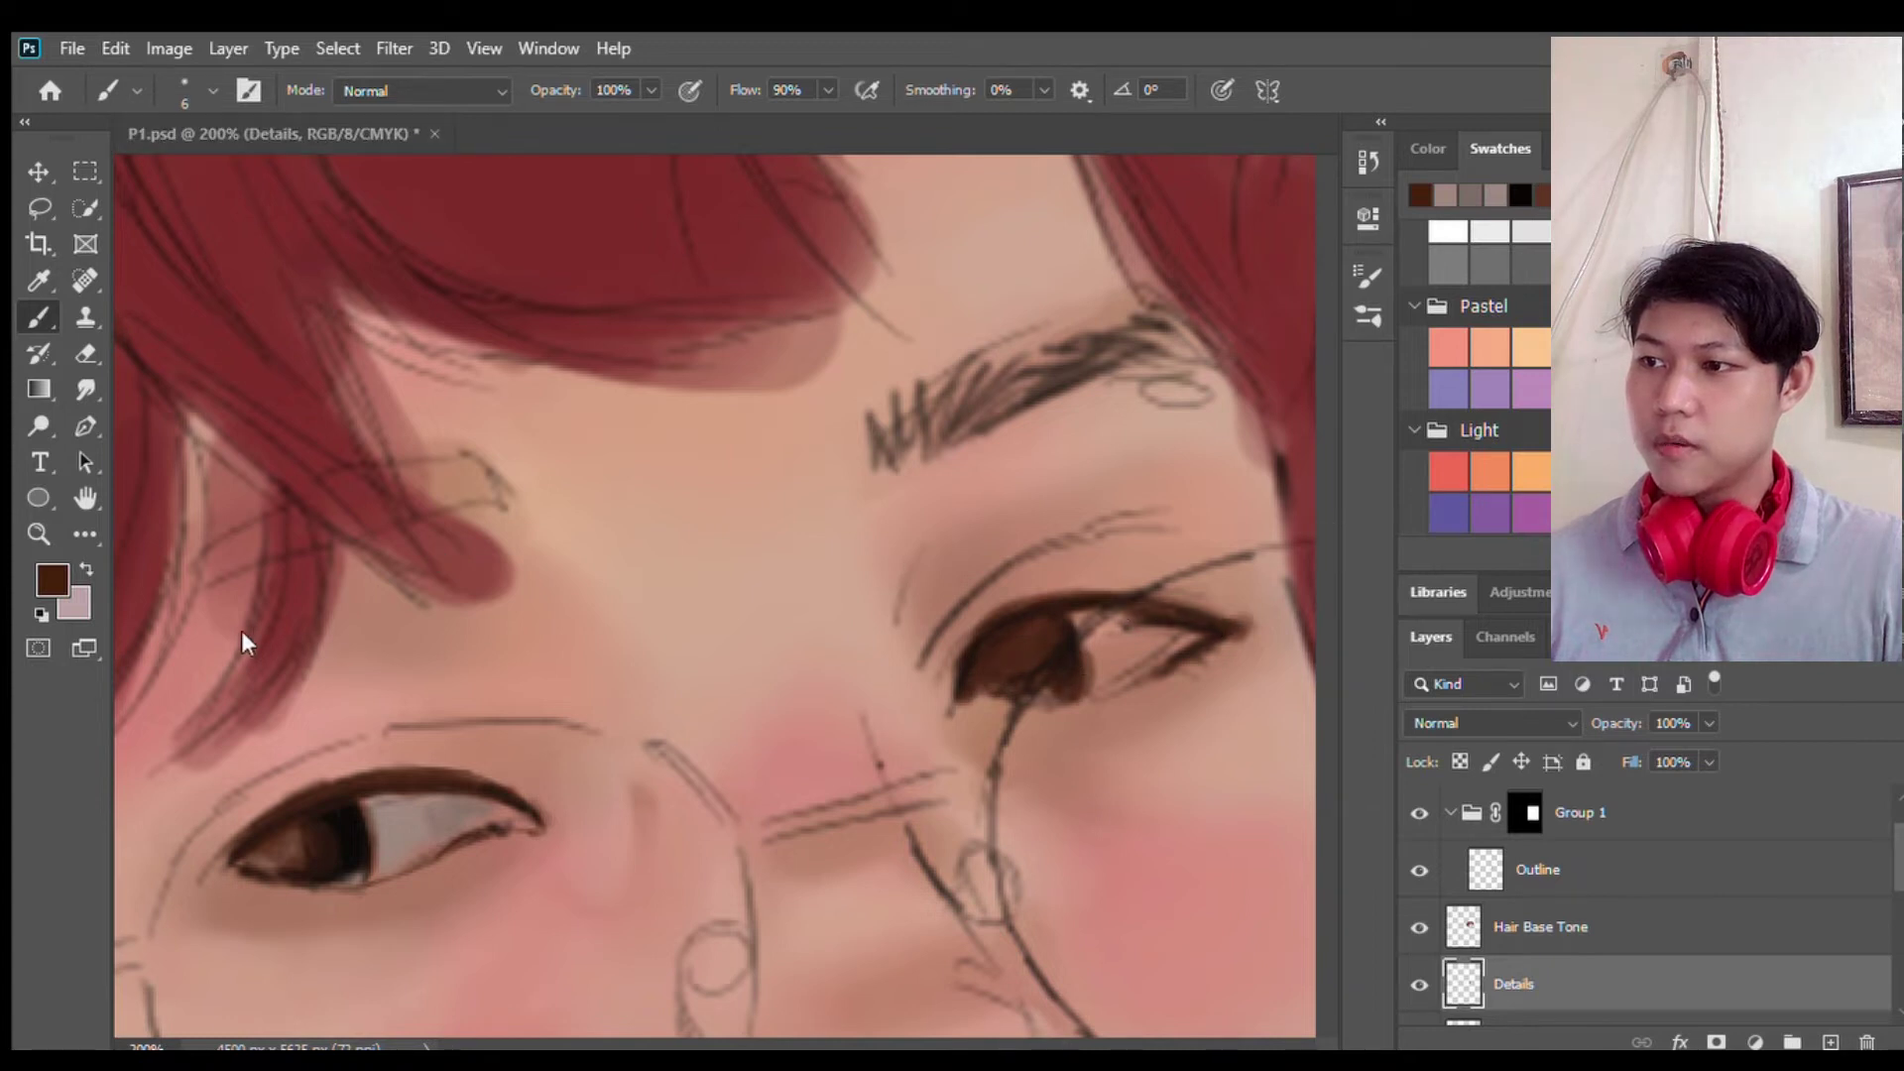
Step: Add light grey highlights at the left eye's corner, upper lid and glasses rim
key(z)
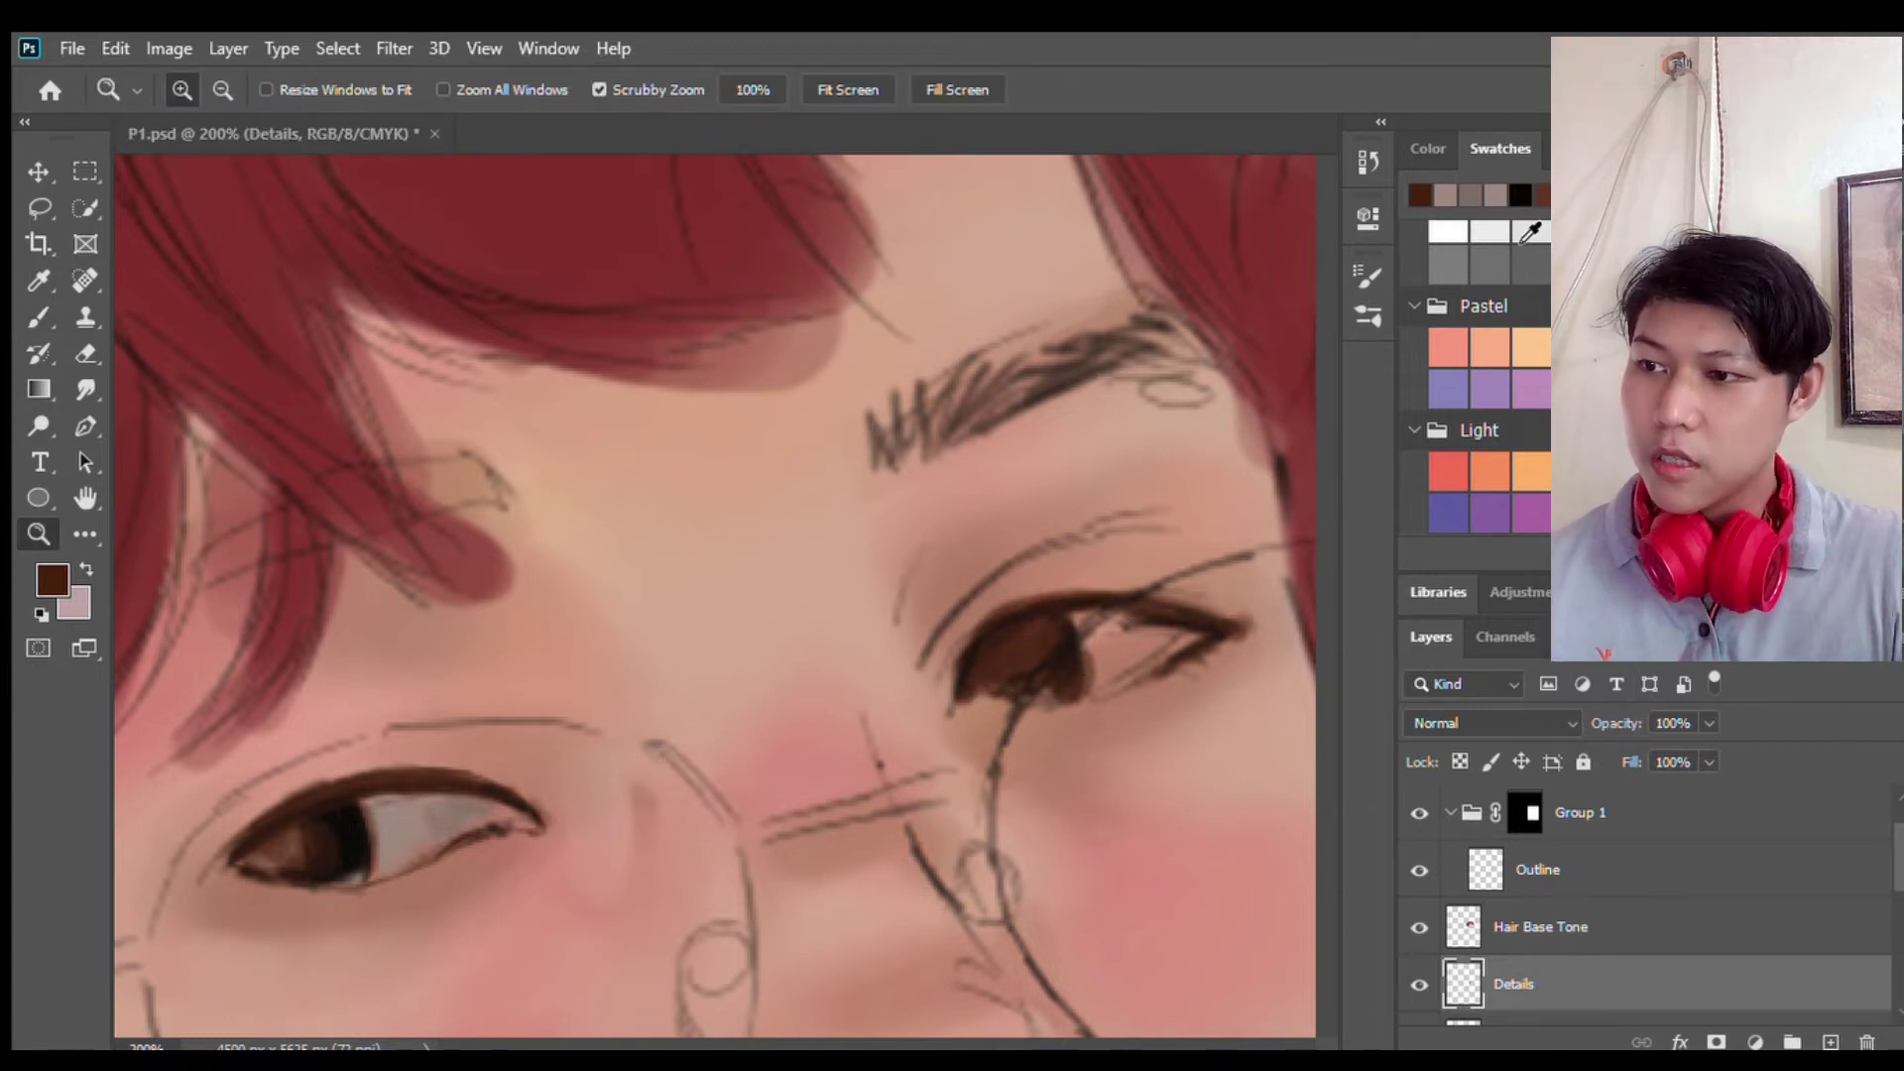
click(1530, 231)
key(b)
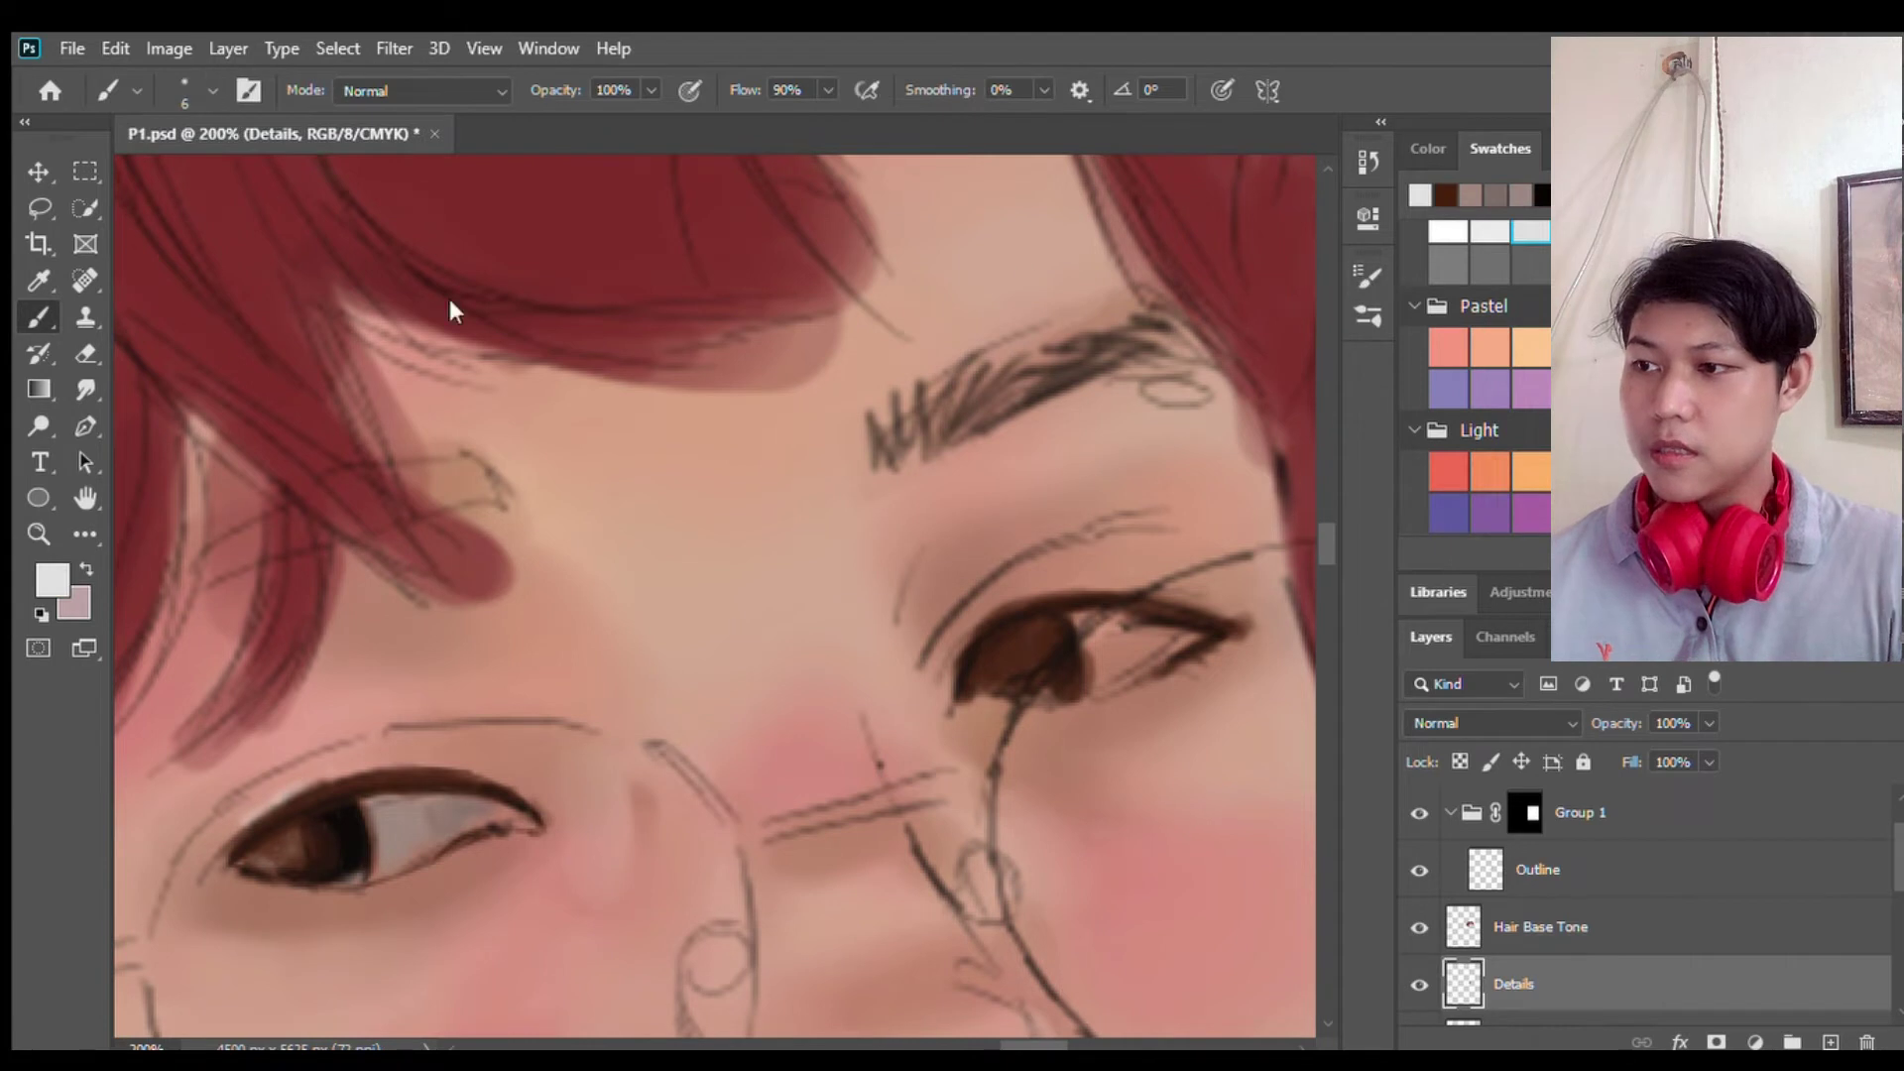
drag(510, 824, 525, 817)
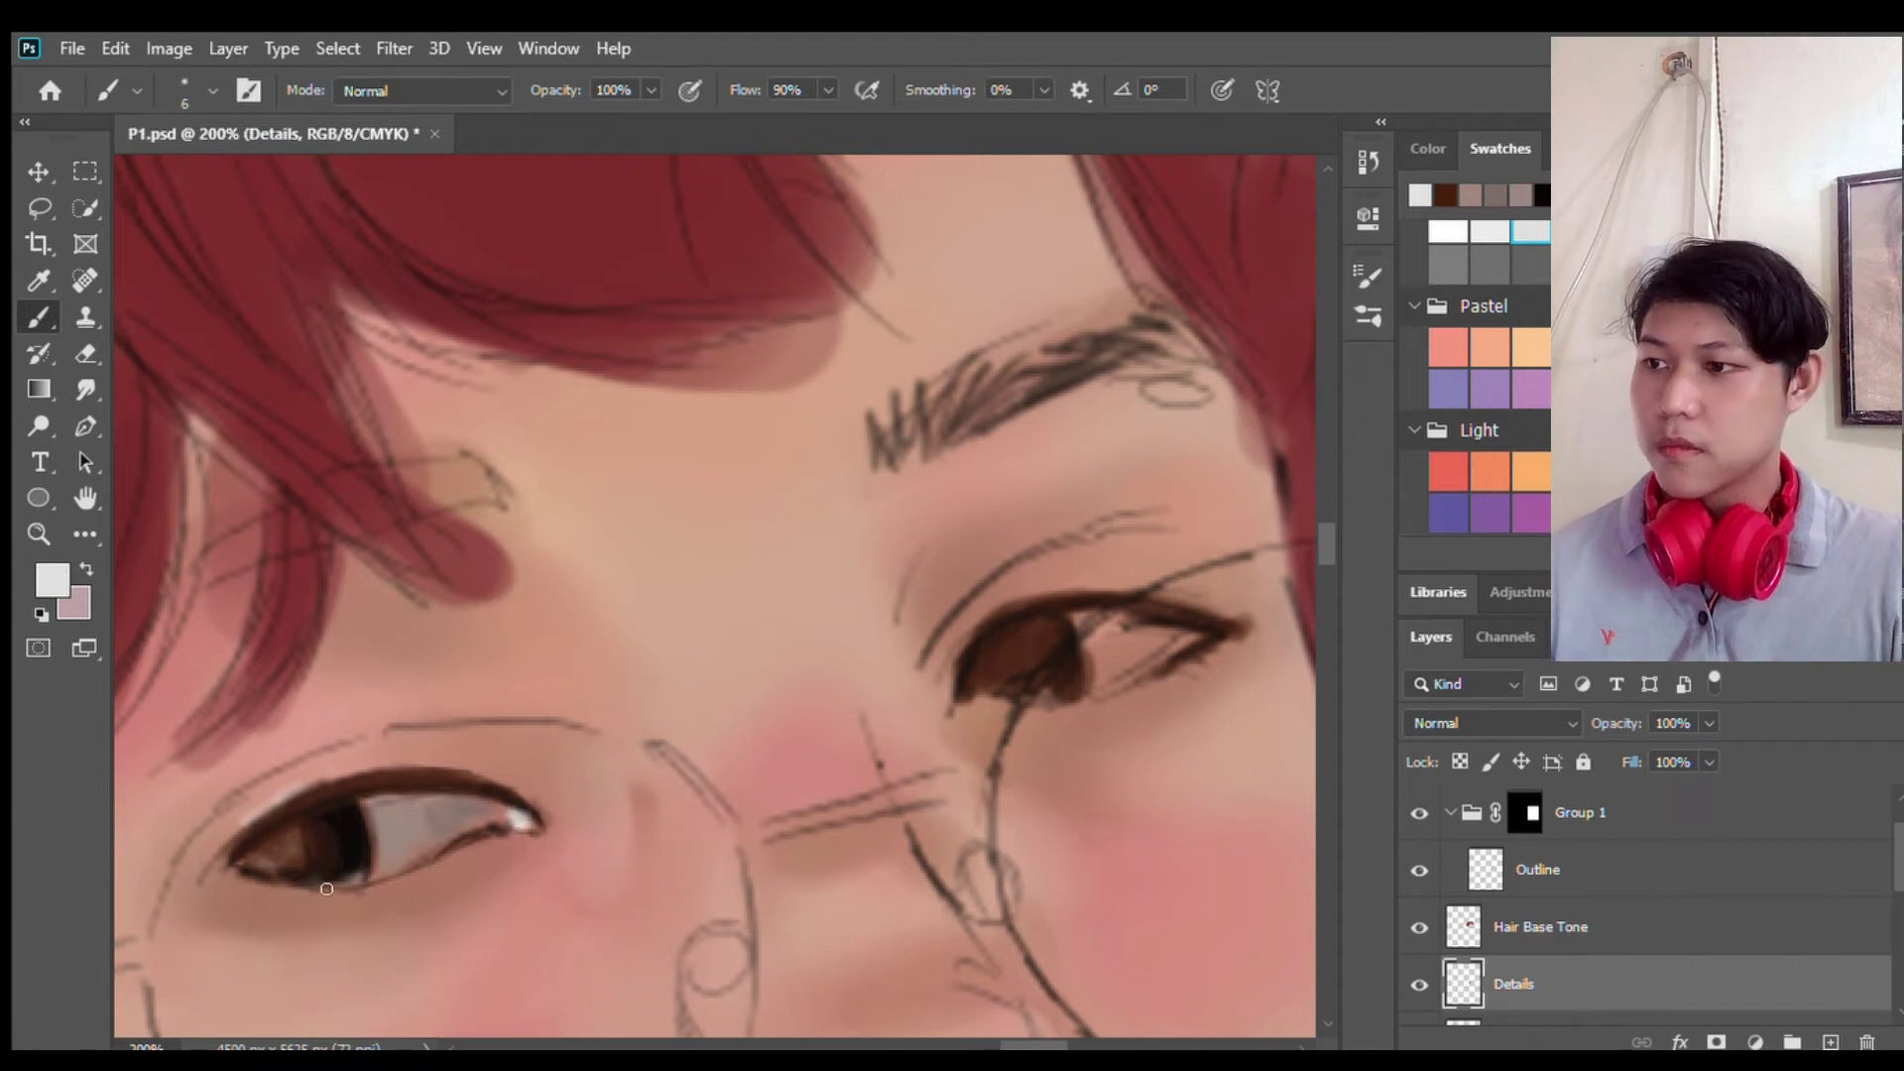
drag(428, 762, 248, 805)
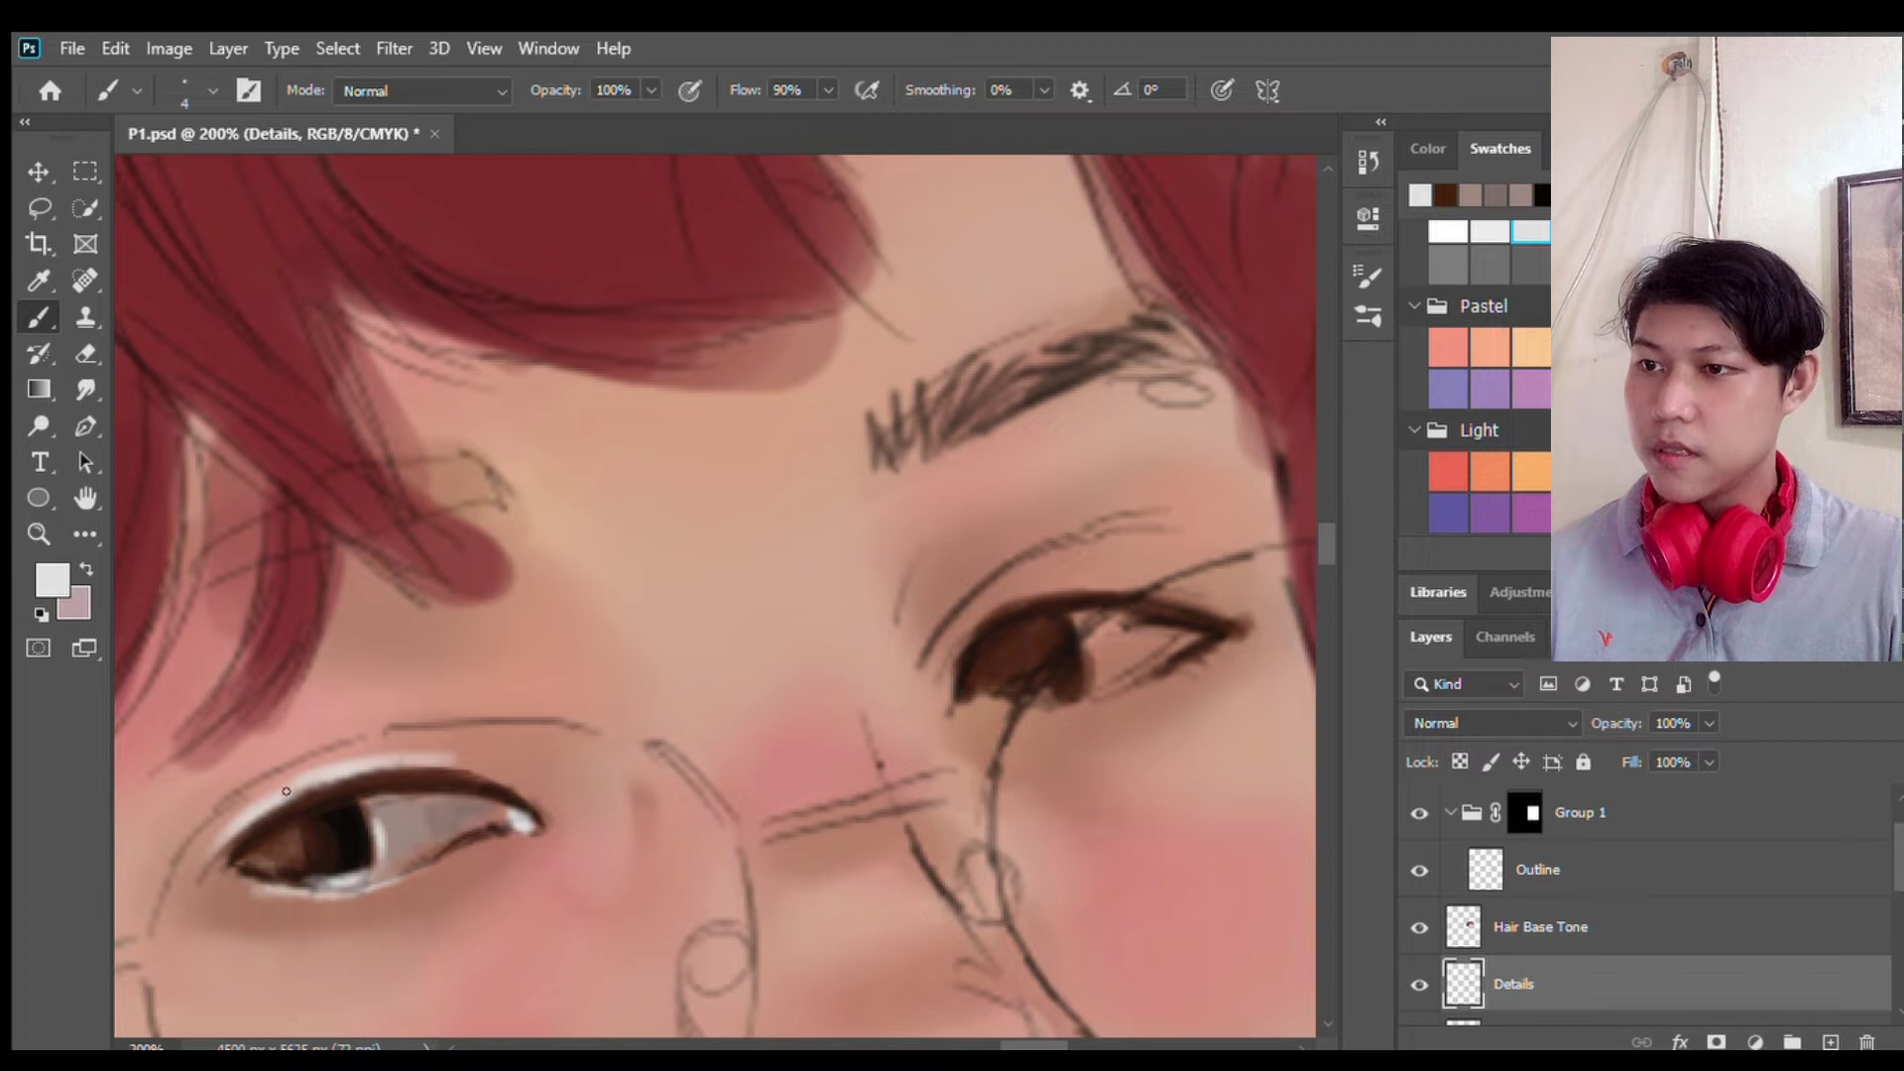
drag(595, 738, 639, 742)
Step: Sample the greyish-mauve eye-white tone and light grey, then zoom out to the whole portrait
key(i)
click(401, 828)
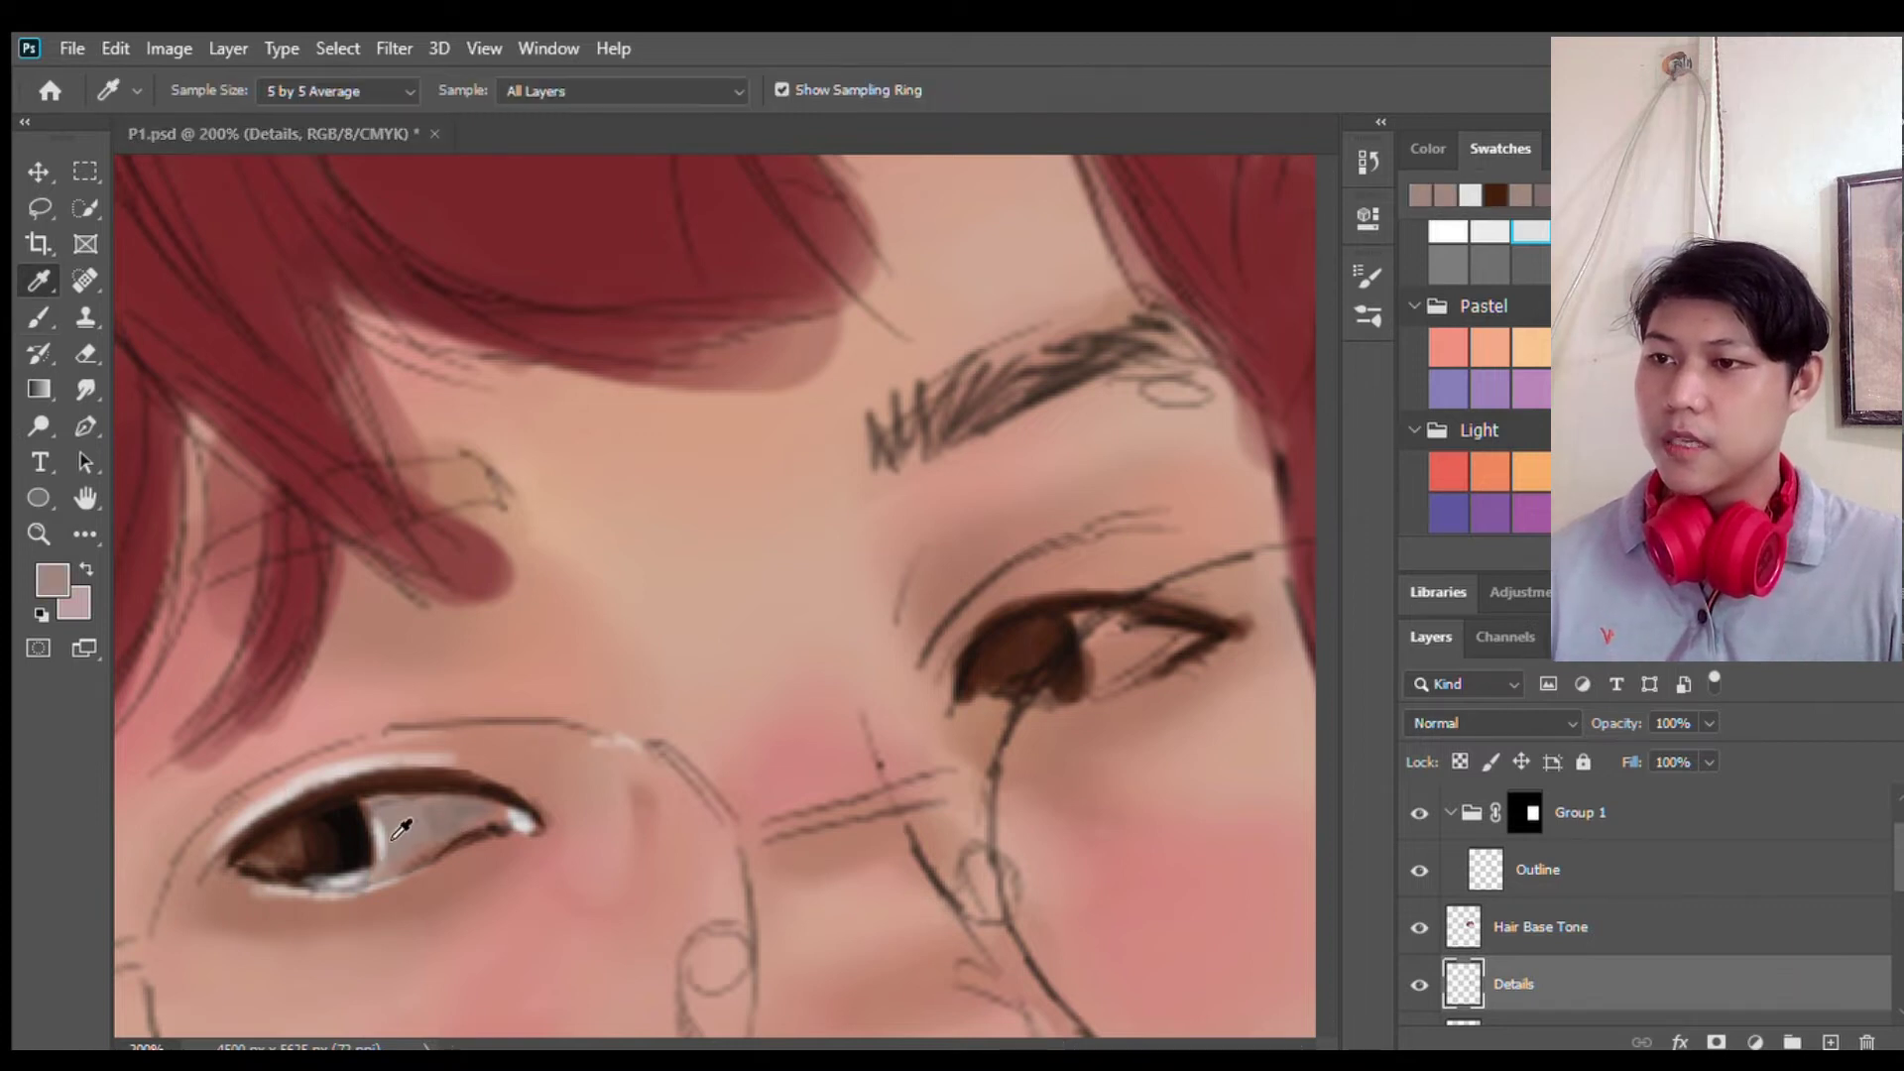
key(b)
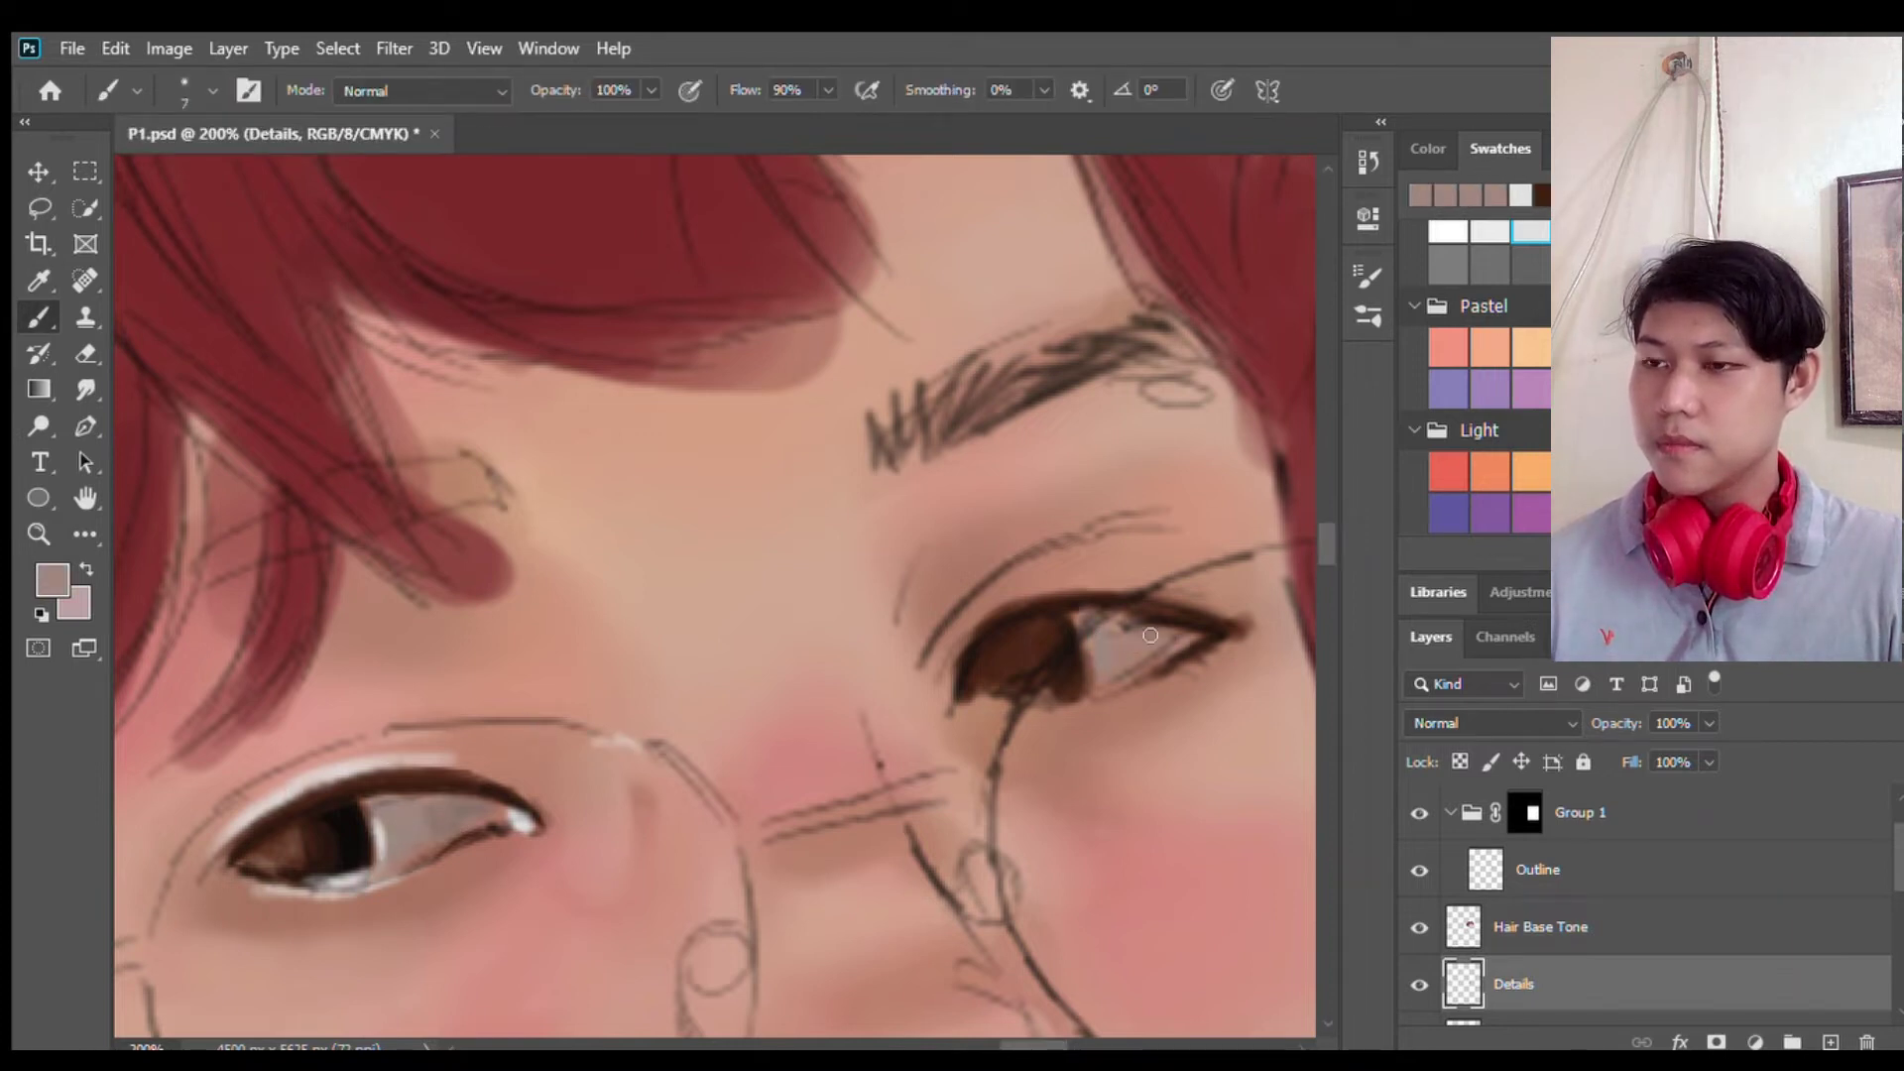
alt+click(413, 820)
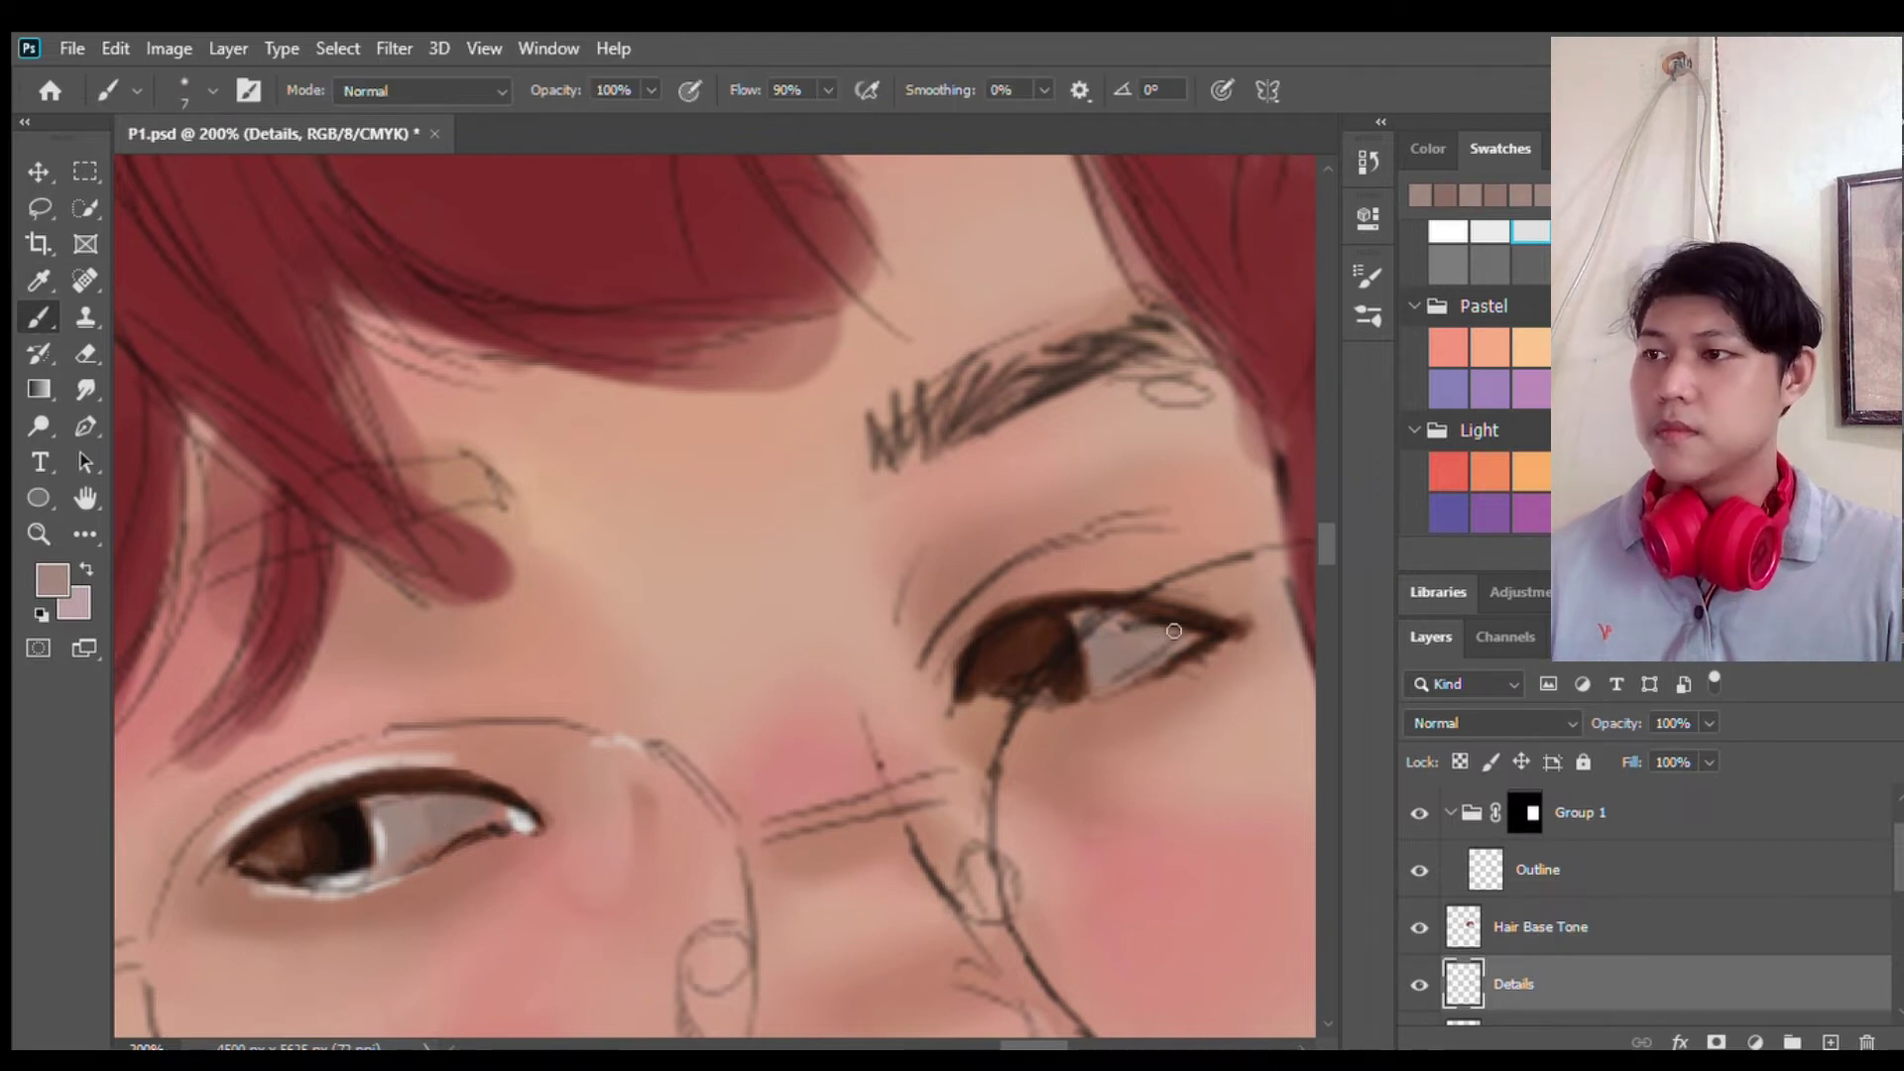
alt+click(263, 801)
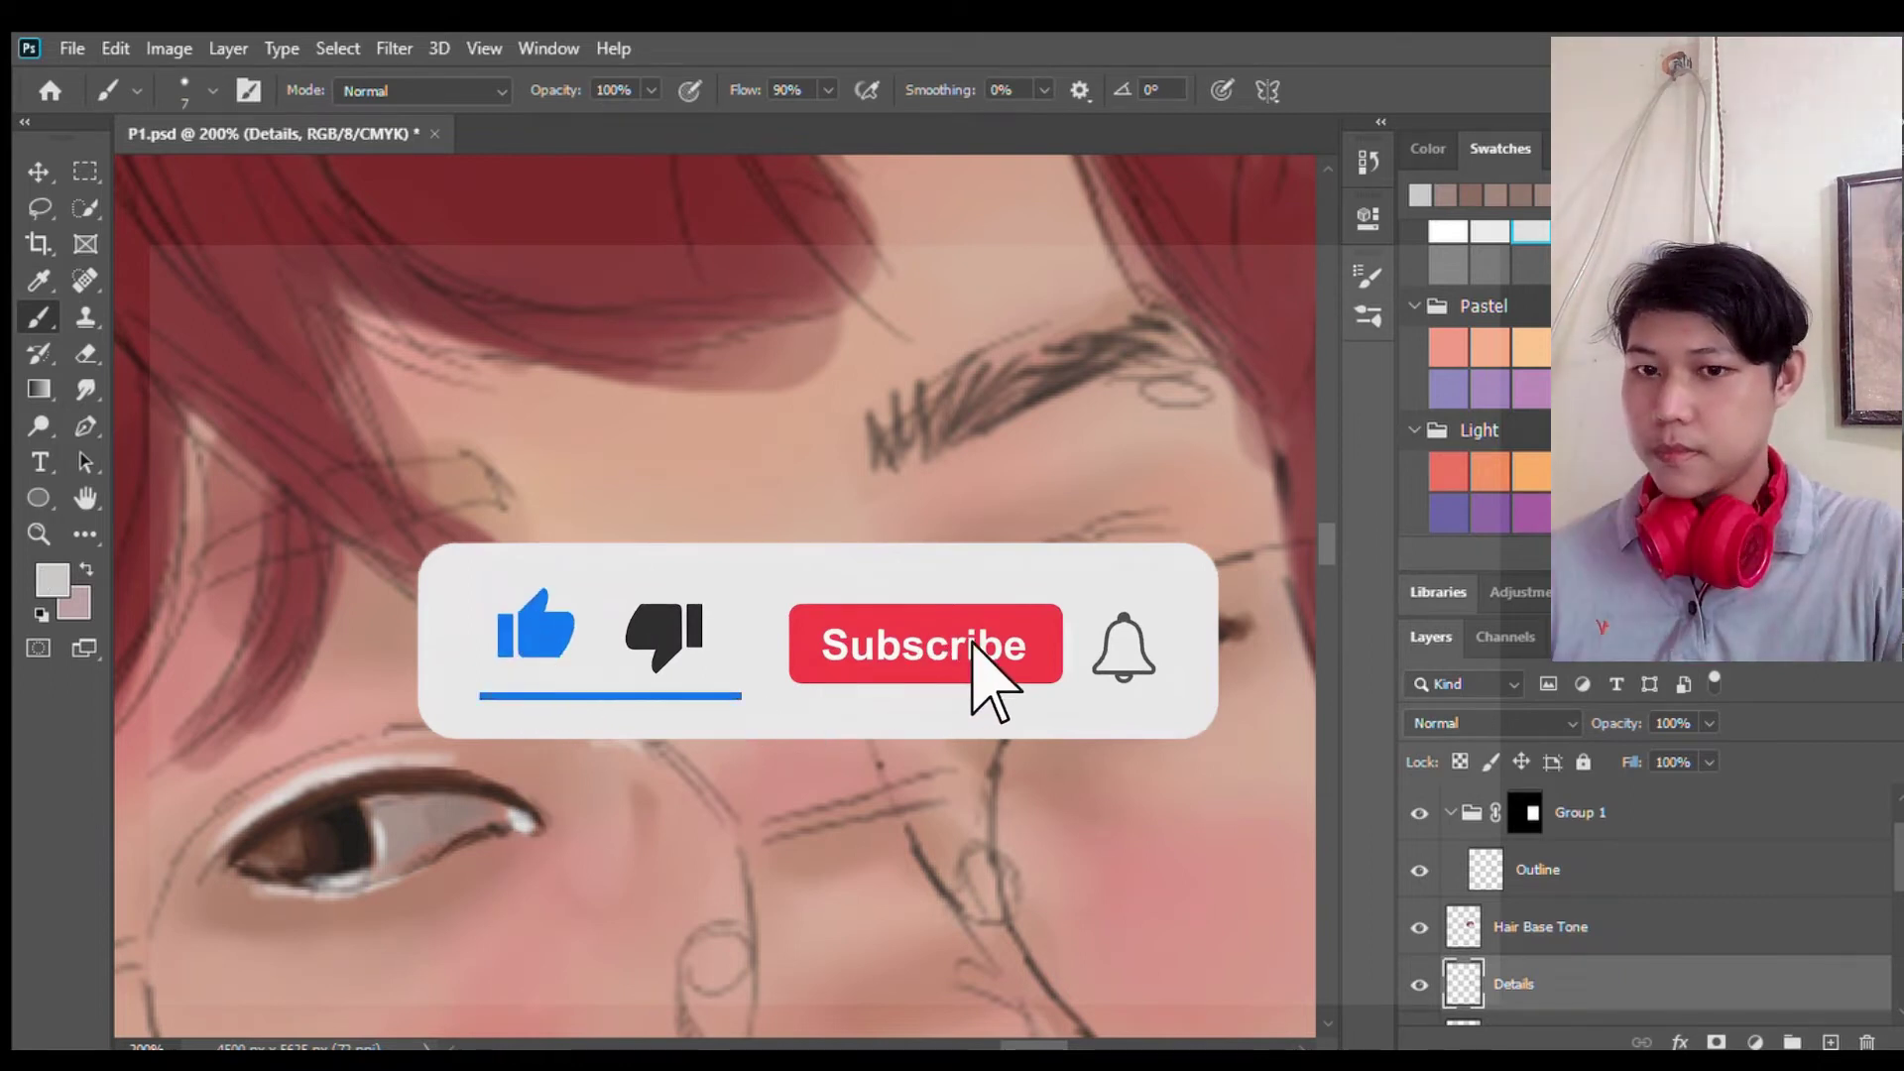
key(bracketright)
key(bracketright)
key(bracketright)
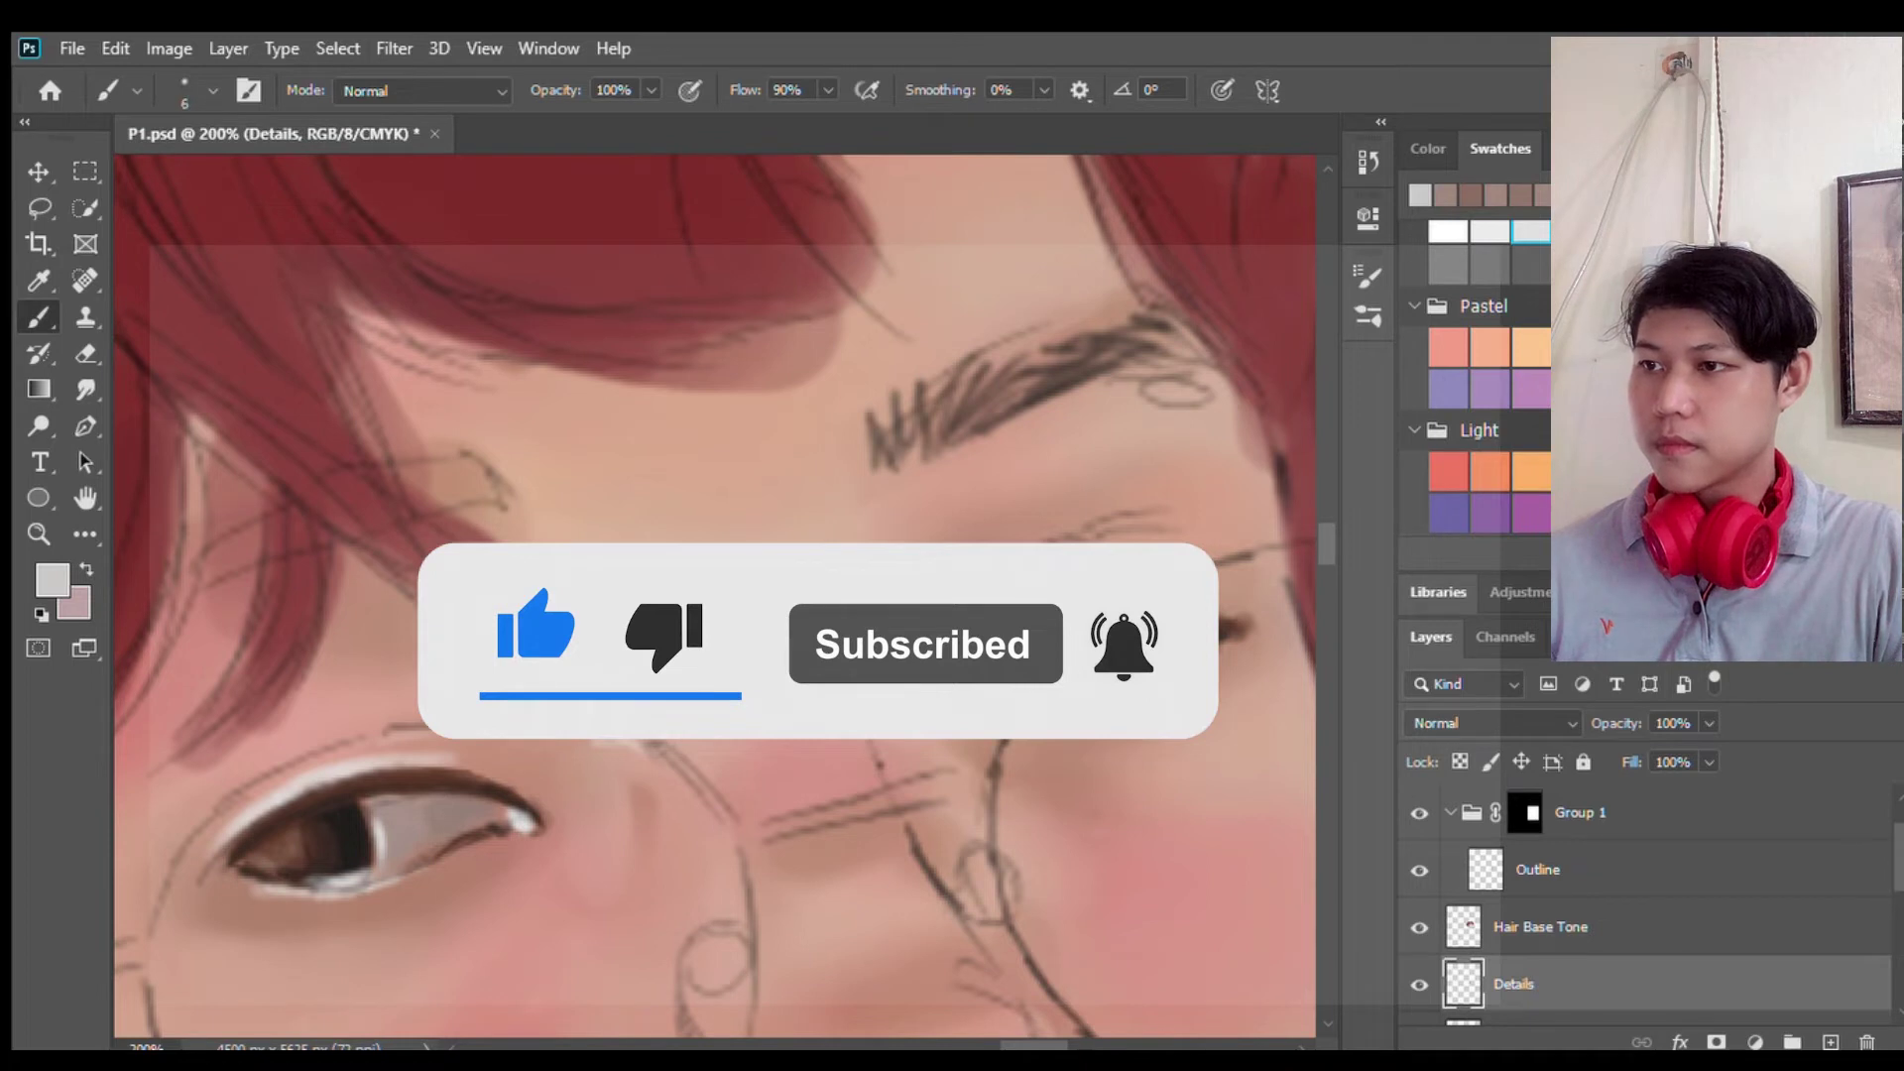
key(z)
alt+click(387, 456)
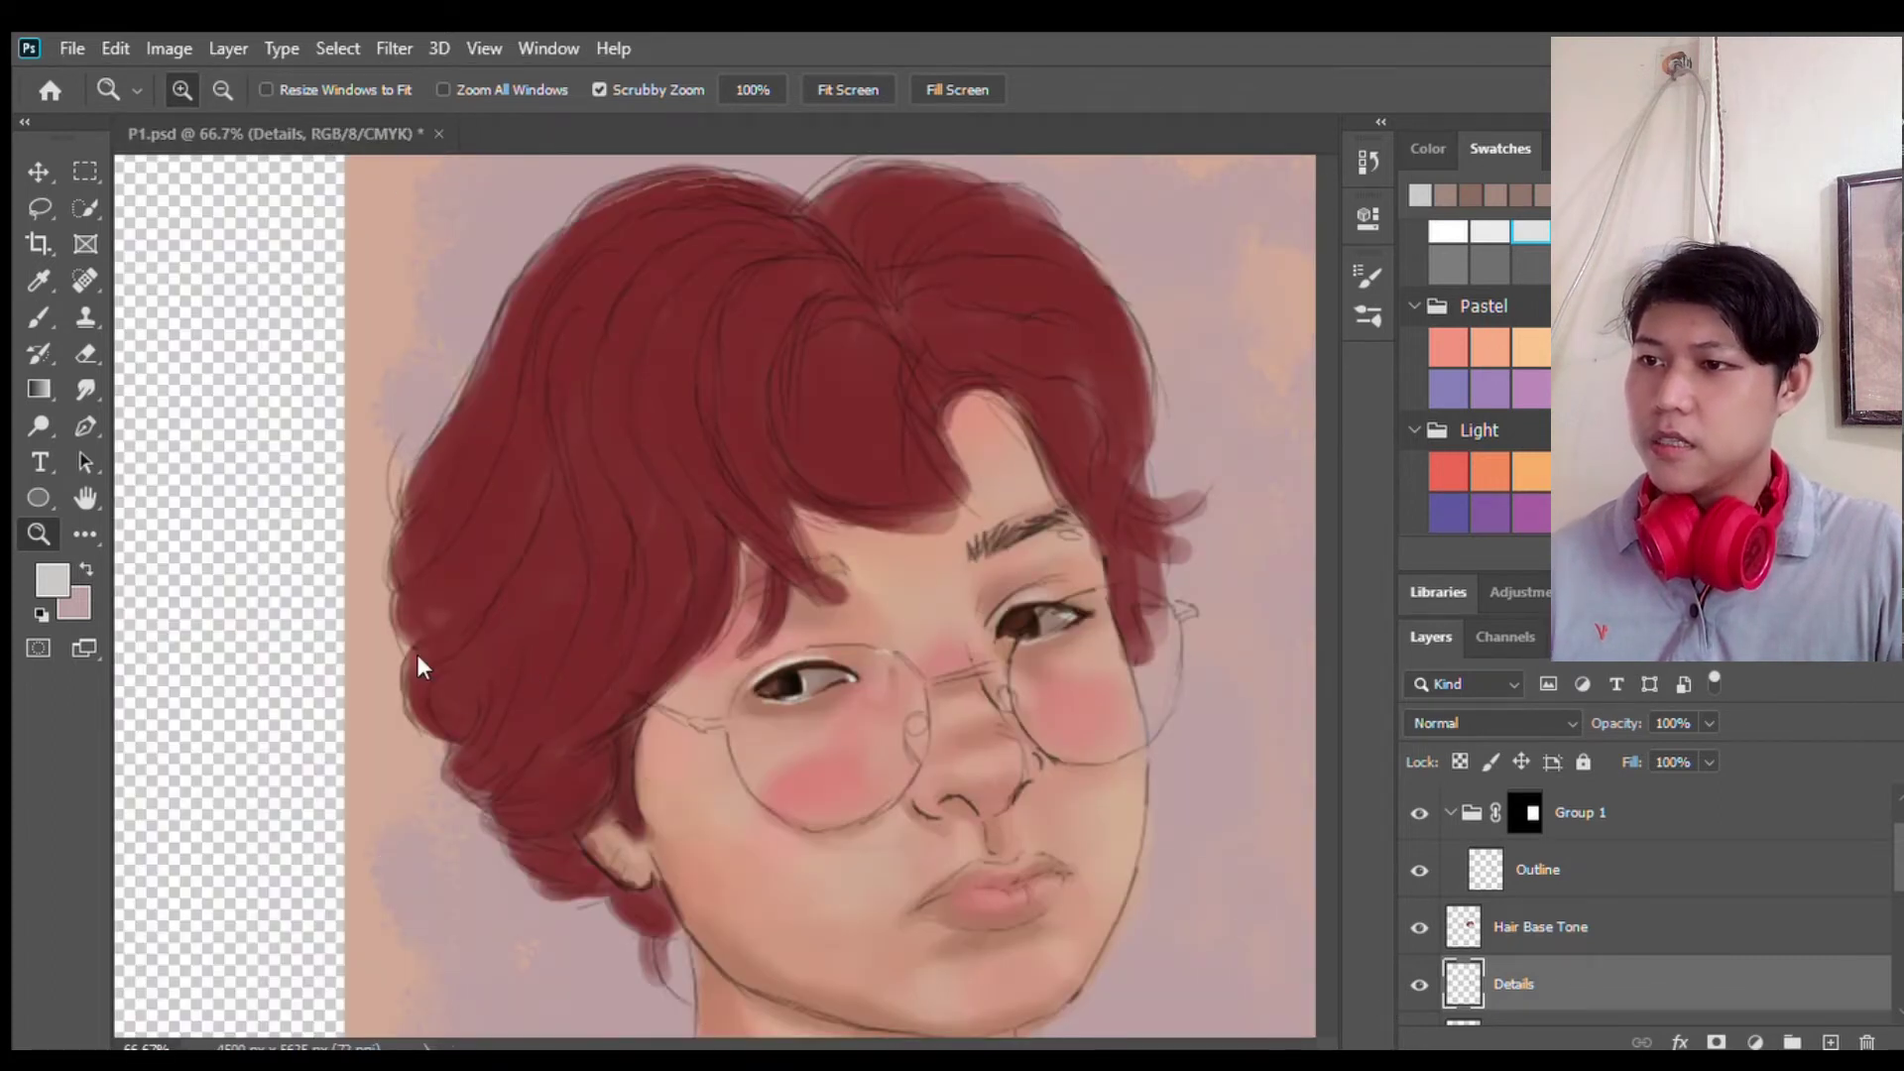
scroll(1150, 694, down, 2)
Step: Sample a red and paint the lower lip's left side and upper lip's centre
key(b)
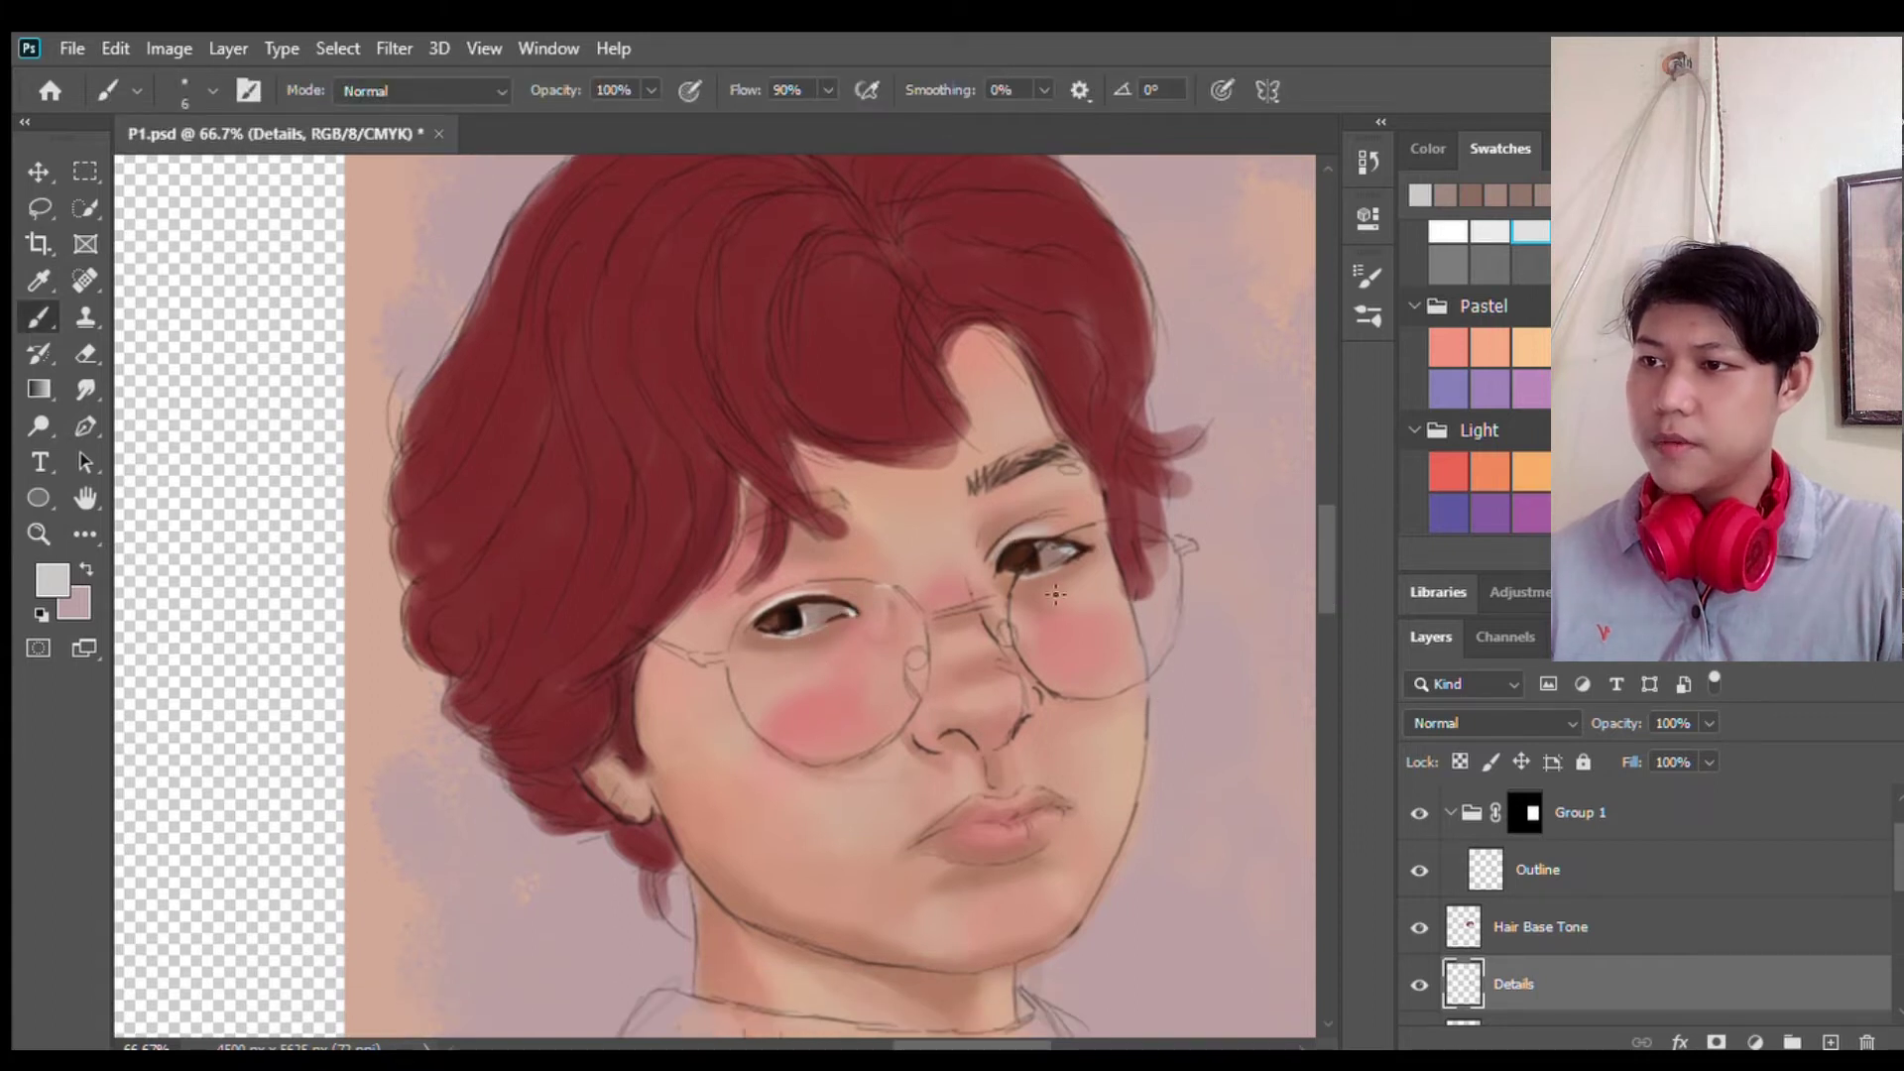
scroll(965, 615, up, 2)
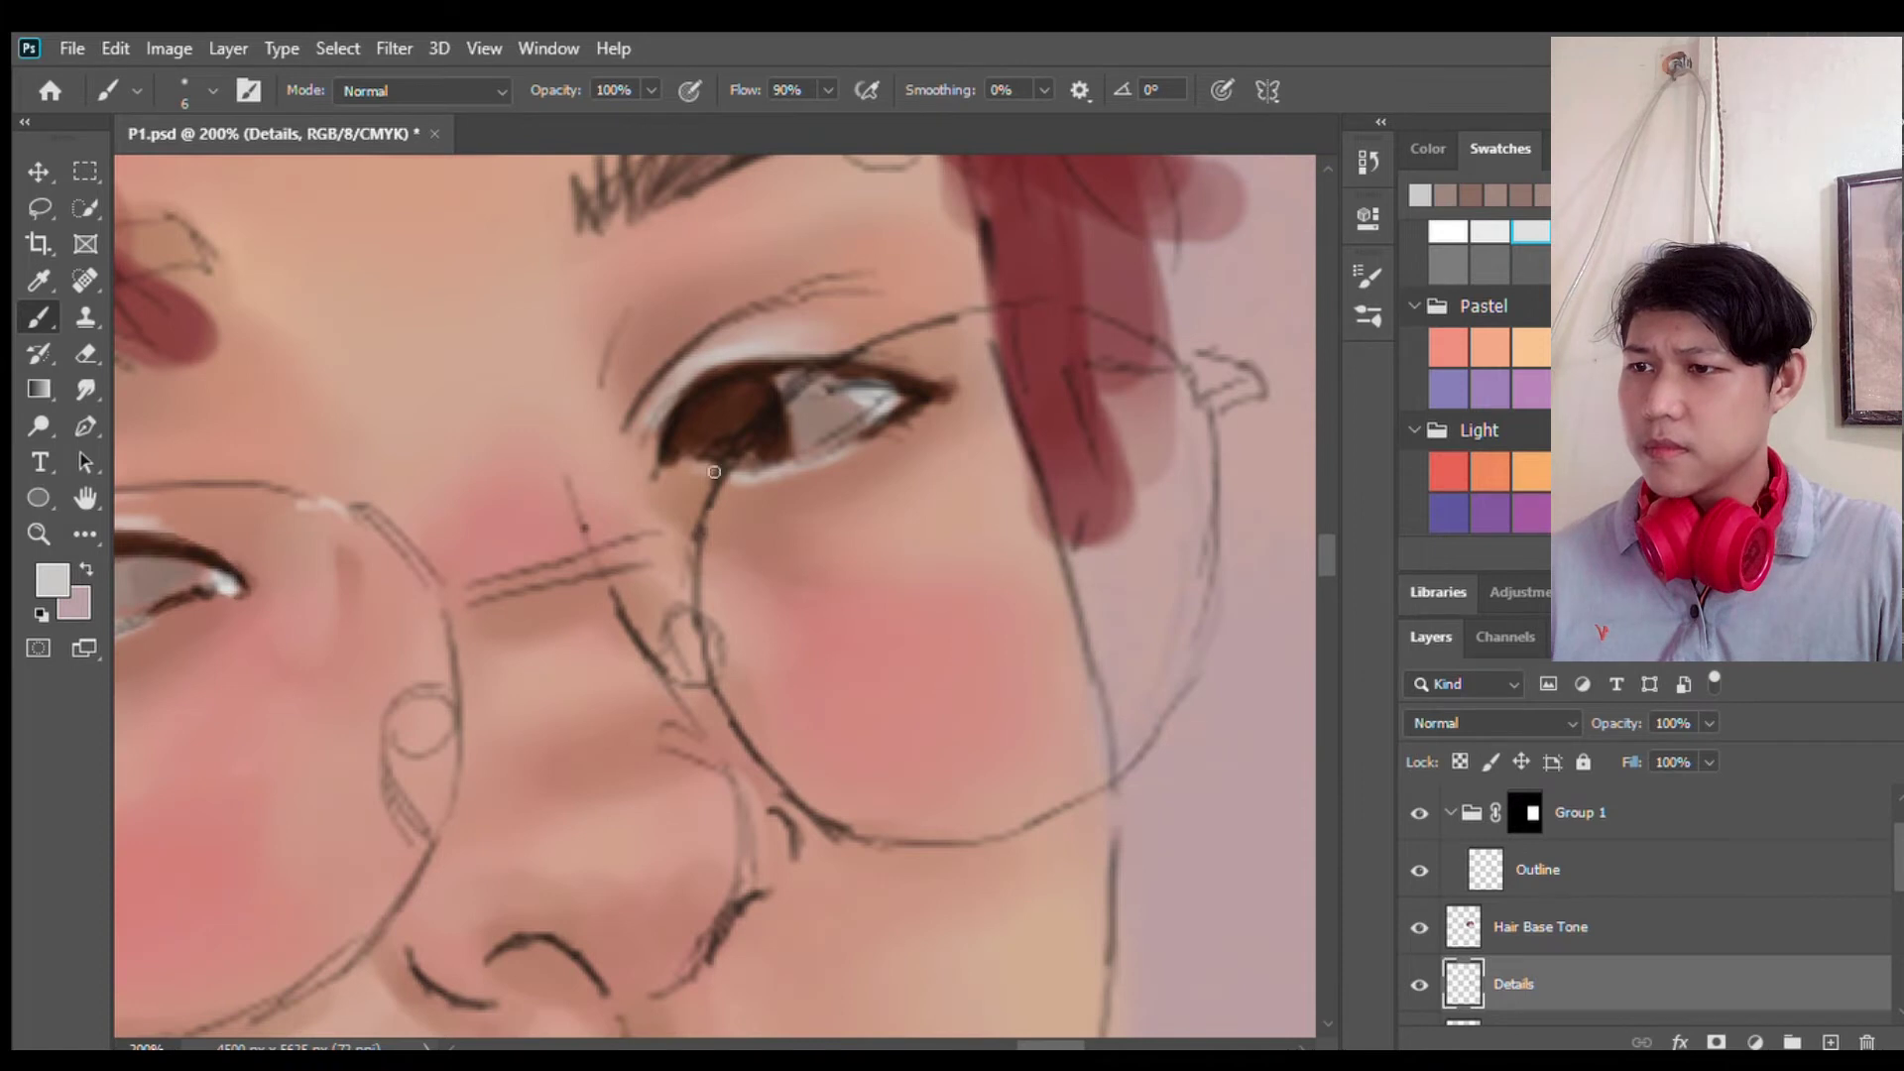
scroll(818, 347, left, 3)
scroll(818, 347, left, 2)
scroll(486, 526, down, 5)
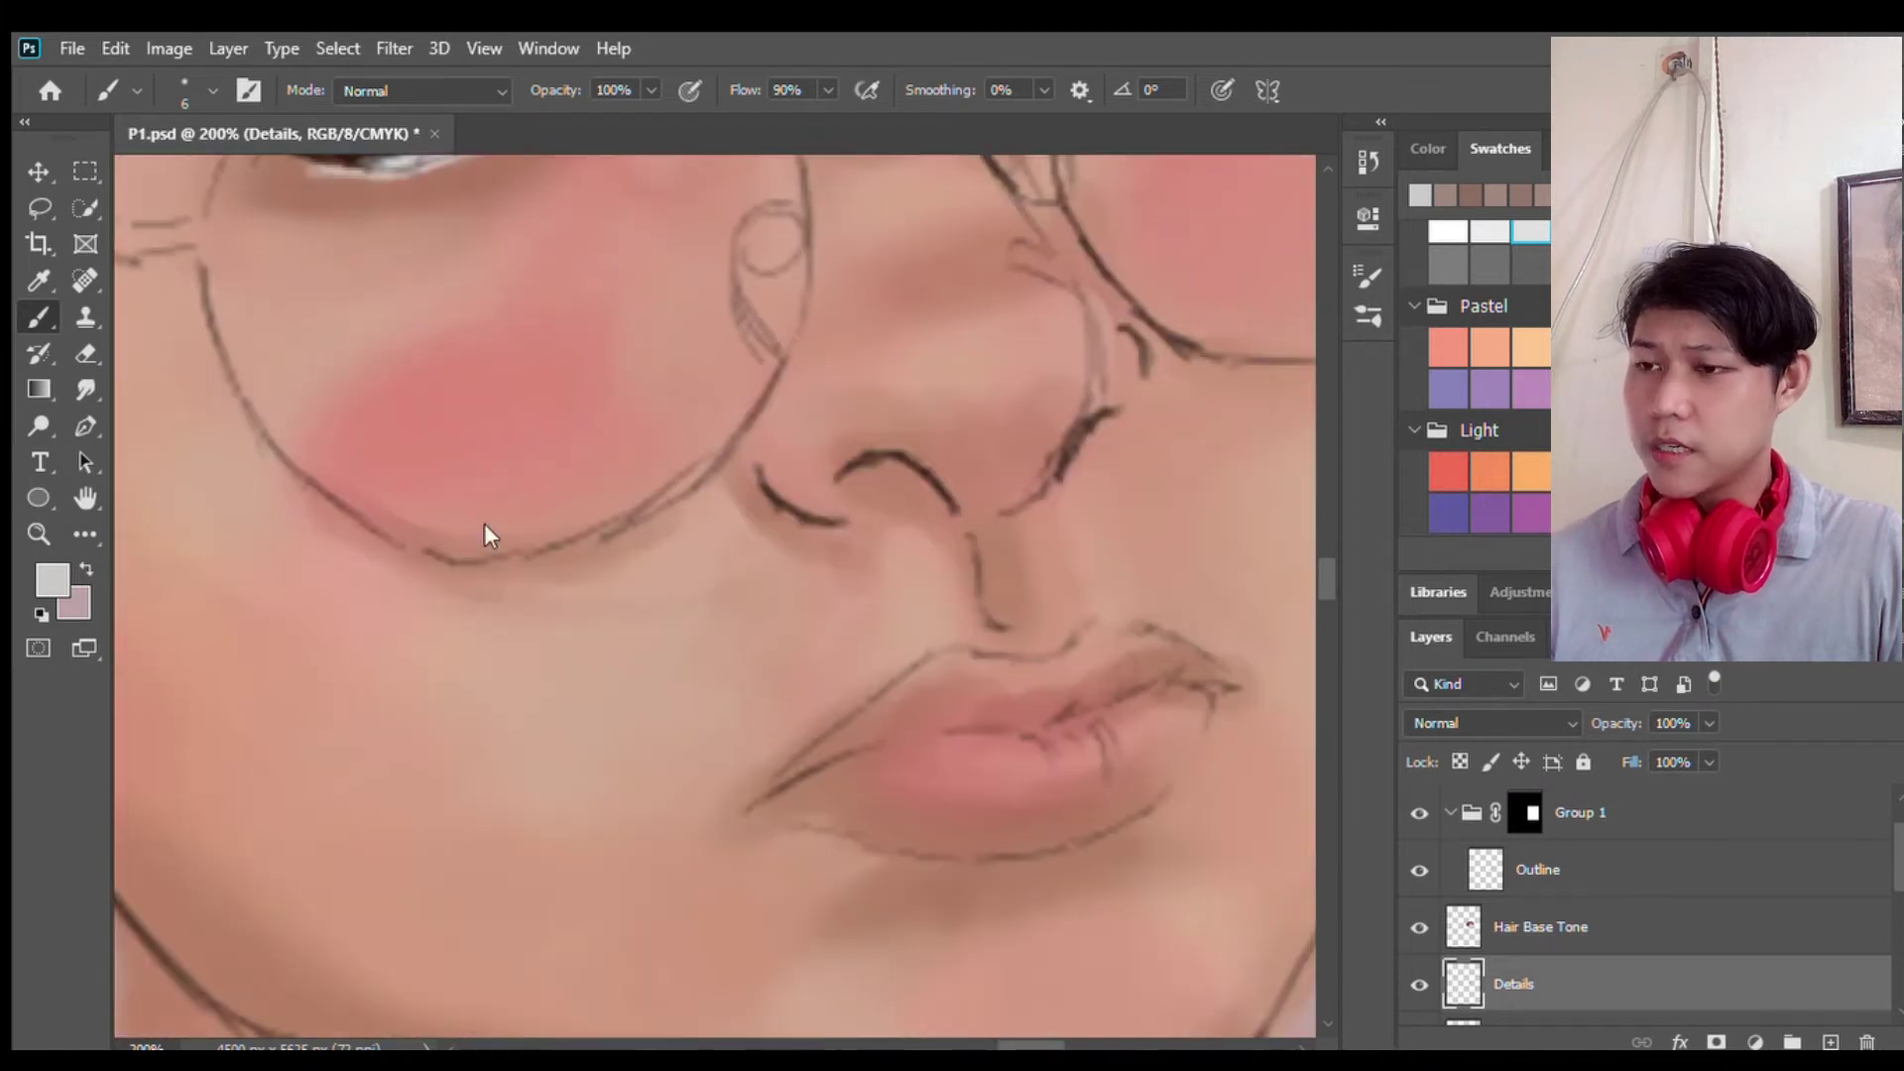
key(i)
alt+click(362, 480)
mouse_move(887, 806)
mouse_down()
mouse_move(838, 789)
mouse_move(914, 789)
mouse_move(942, 699)
mouse_move(1079, 712)
mouse_move(1180, 669)
mouse_move(1148, 635)
mouse_up()
drag(1069, 682, 1016, 694)
Step: Fill the lip crease and upper lip with red, and darker red across the lower lip
key(bracketright)
key(bracketright)
key(bracketright)
mouse_move(1101, 783)
mouse_down()
mouse_move(1081, 724)
mouse_move(1199, 699)
mouse_up()
drag(1091, 729, 942, 753)
mouse_move(992, 828)
mouse_down()
mouse_move(1001, 758)
mouse_move(1051, 748)
mouse_up()
drag(1140, 804, 1160, 728)
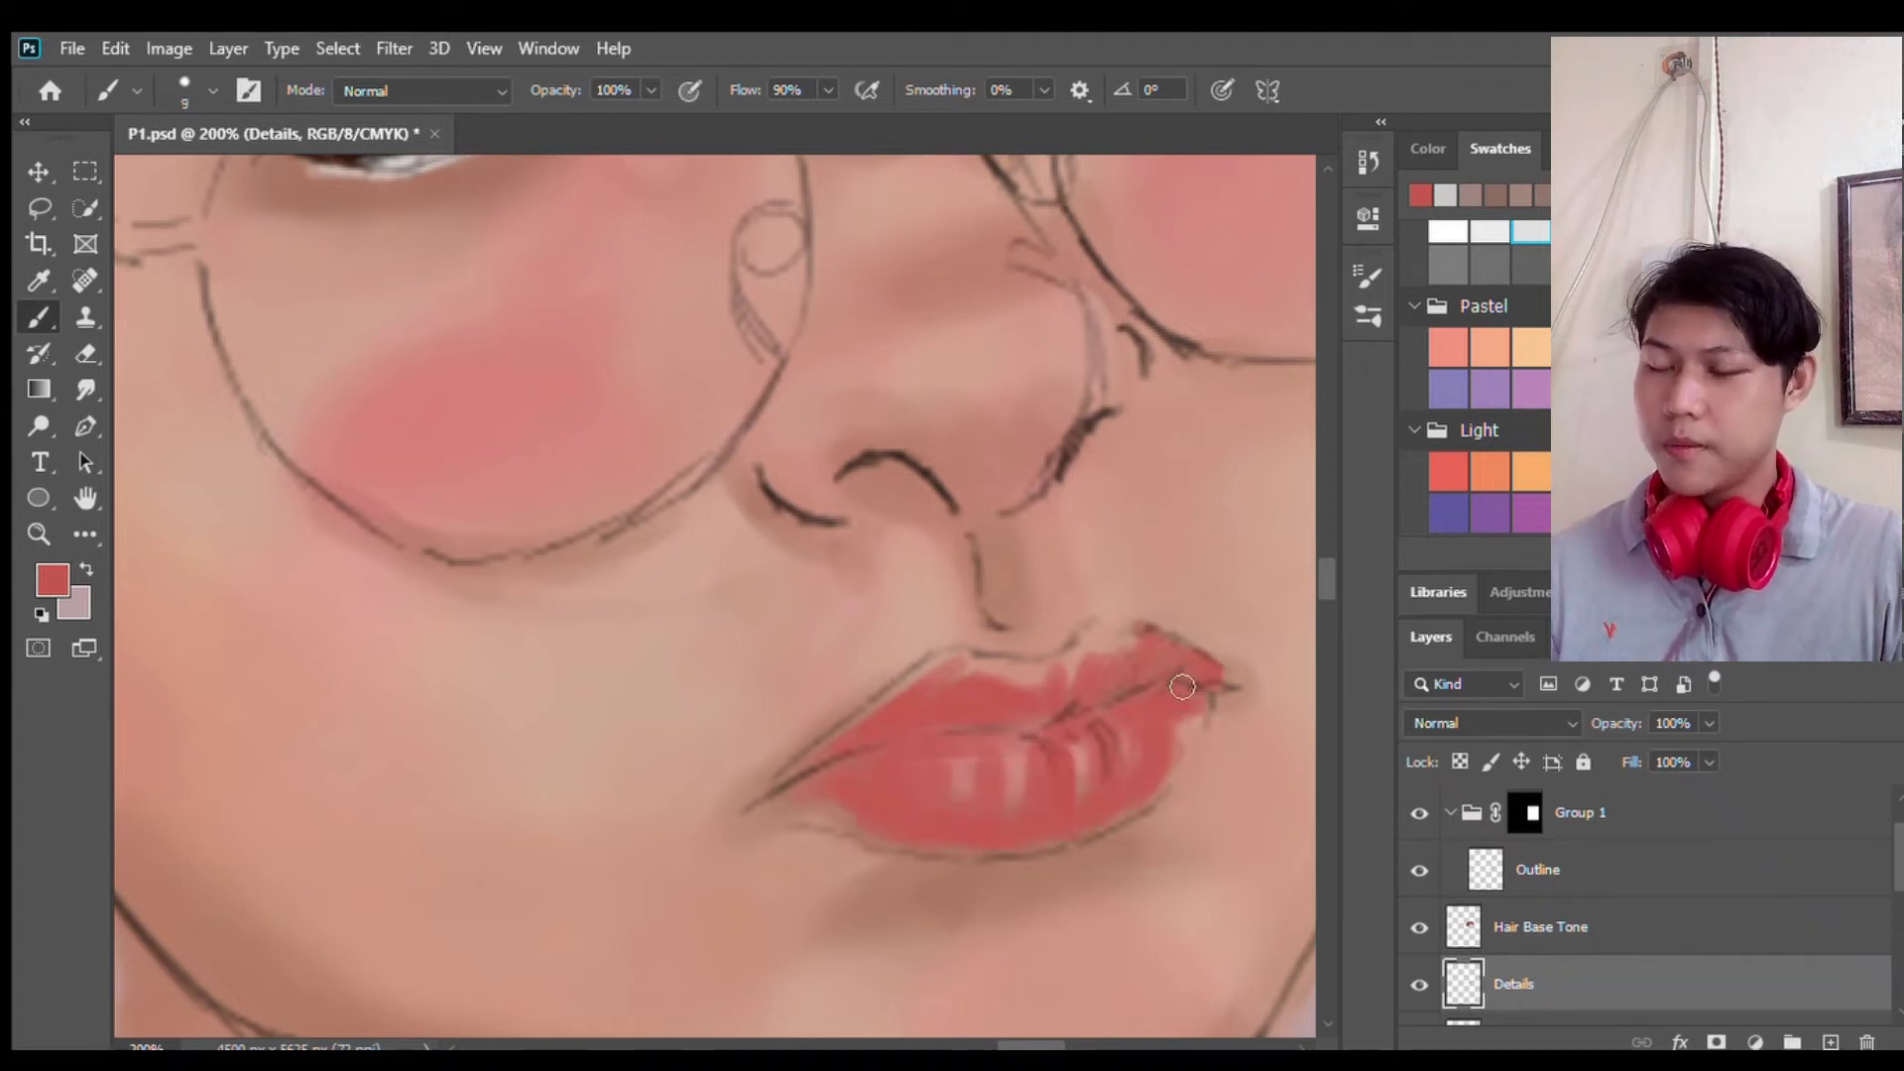
key(i)
click(905, 771)
key(b)
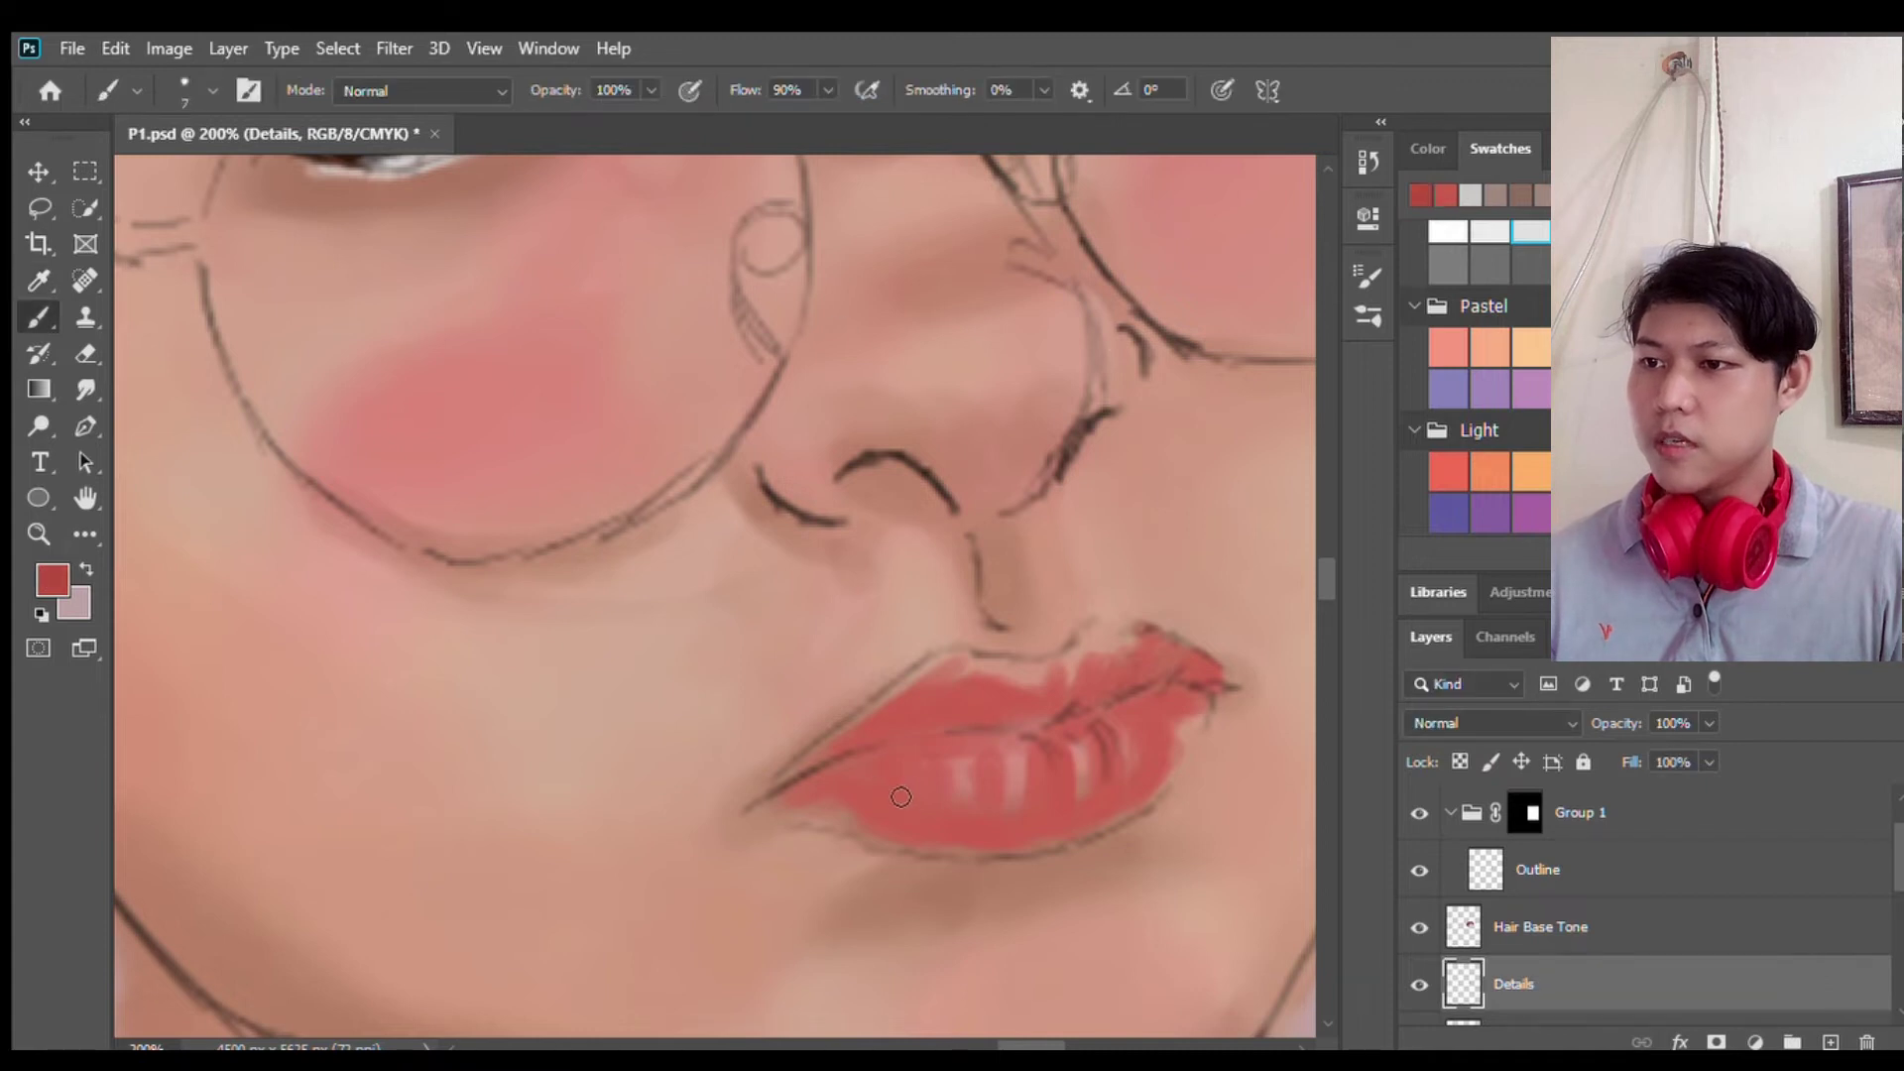
Step: Darken the upper-lip line and lower-lip edge, adding saturated vertical red strokes
mouse_move(1017, 714)
mouse_down()
mouse_move(1116, 669)
mouse_move(1190, 669)
mouse_up()
key(bracketright)
key(bracketright)
key(bracketright)
drag(823, 818, 1061, 840)
key(bracketleft)
key(bracketleft)
key(bracketleft)
alt+click(1101, 823)
drag(937, 755, 947, 793)
drag(992, 749, 992, 818)
mouse_move(1086, 744)
mouse_down()
mouse_move(1141, 734)
mouse_move(1165, 753)
mouse_move(1047, 816)
mouse_up()
Step: Build up red across the upper lip, darkening its right side
key(bracketright)
key(bracketright)
key(bracketright)
drag(992, 694, 1165, 649)
drag(873, 714, 947, 679)
mouse_move(912, 758)
mouse_down()
mouse_move(924, 789)
mouse_move(1091, 818)
mouse_move(1180, 724)
mouse_up()
key(bracketright)
key(bracketright)
key(bracketright)
drag(1102, 654, 1153, 640)
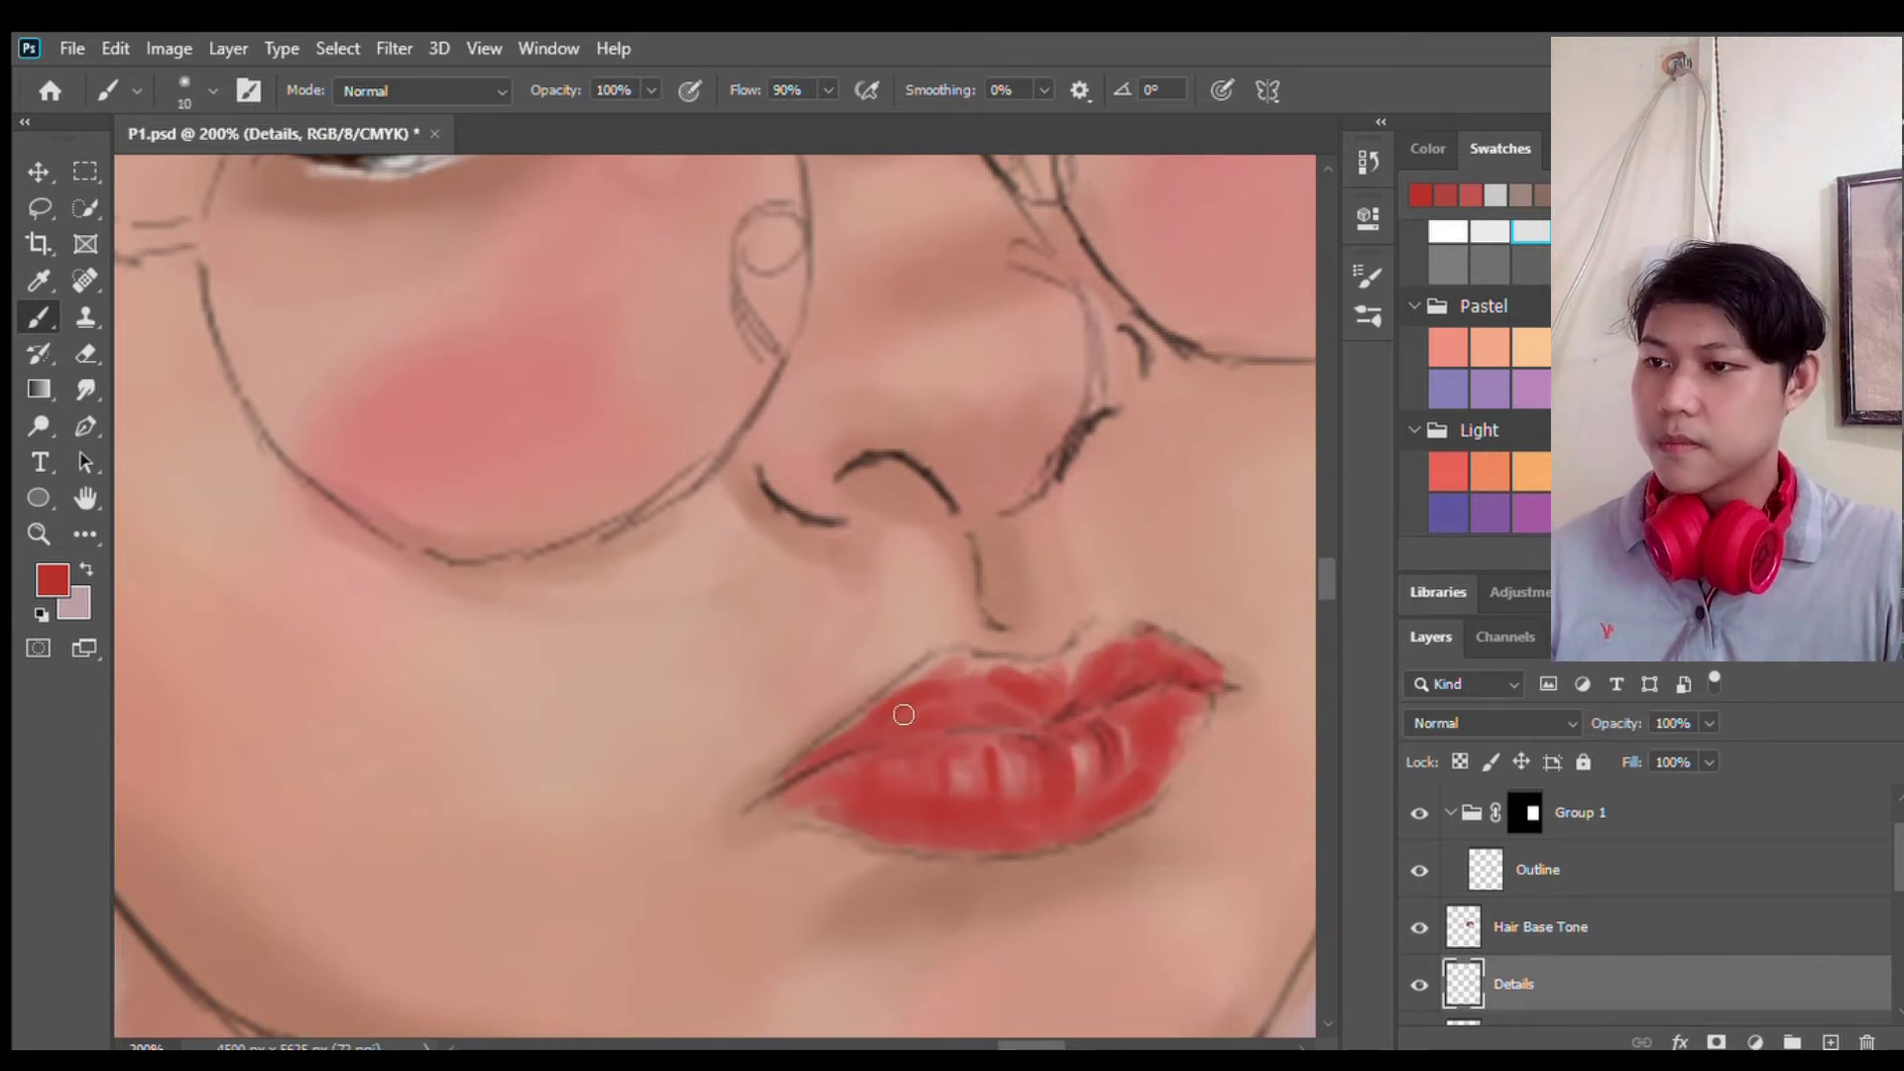
drag(1042, 686, 949, 754)
Step: Add light grey highlight streaks on the lower lip, right lips and upper-lip edge
click(1499, 234)
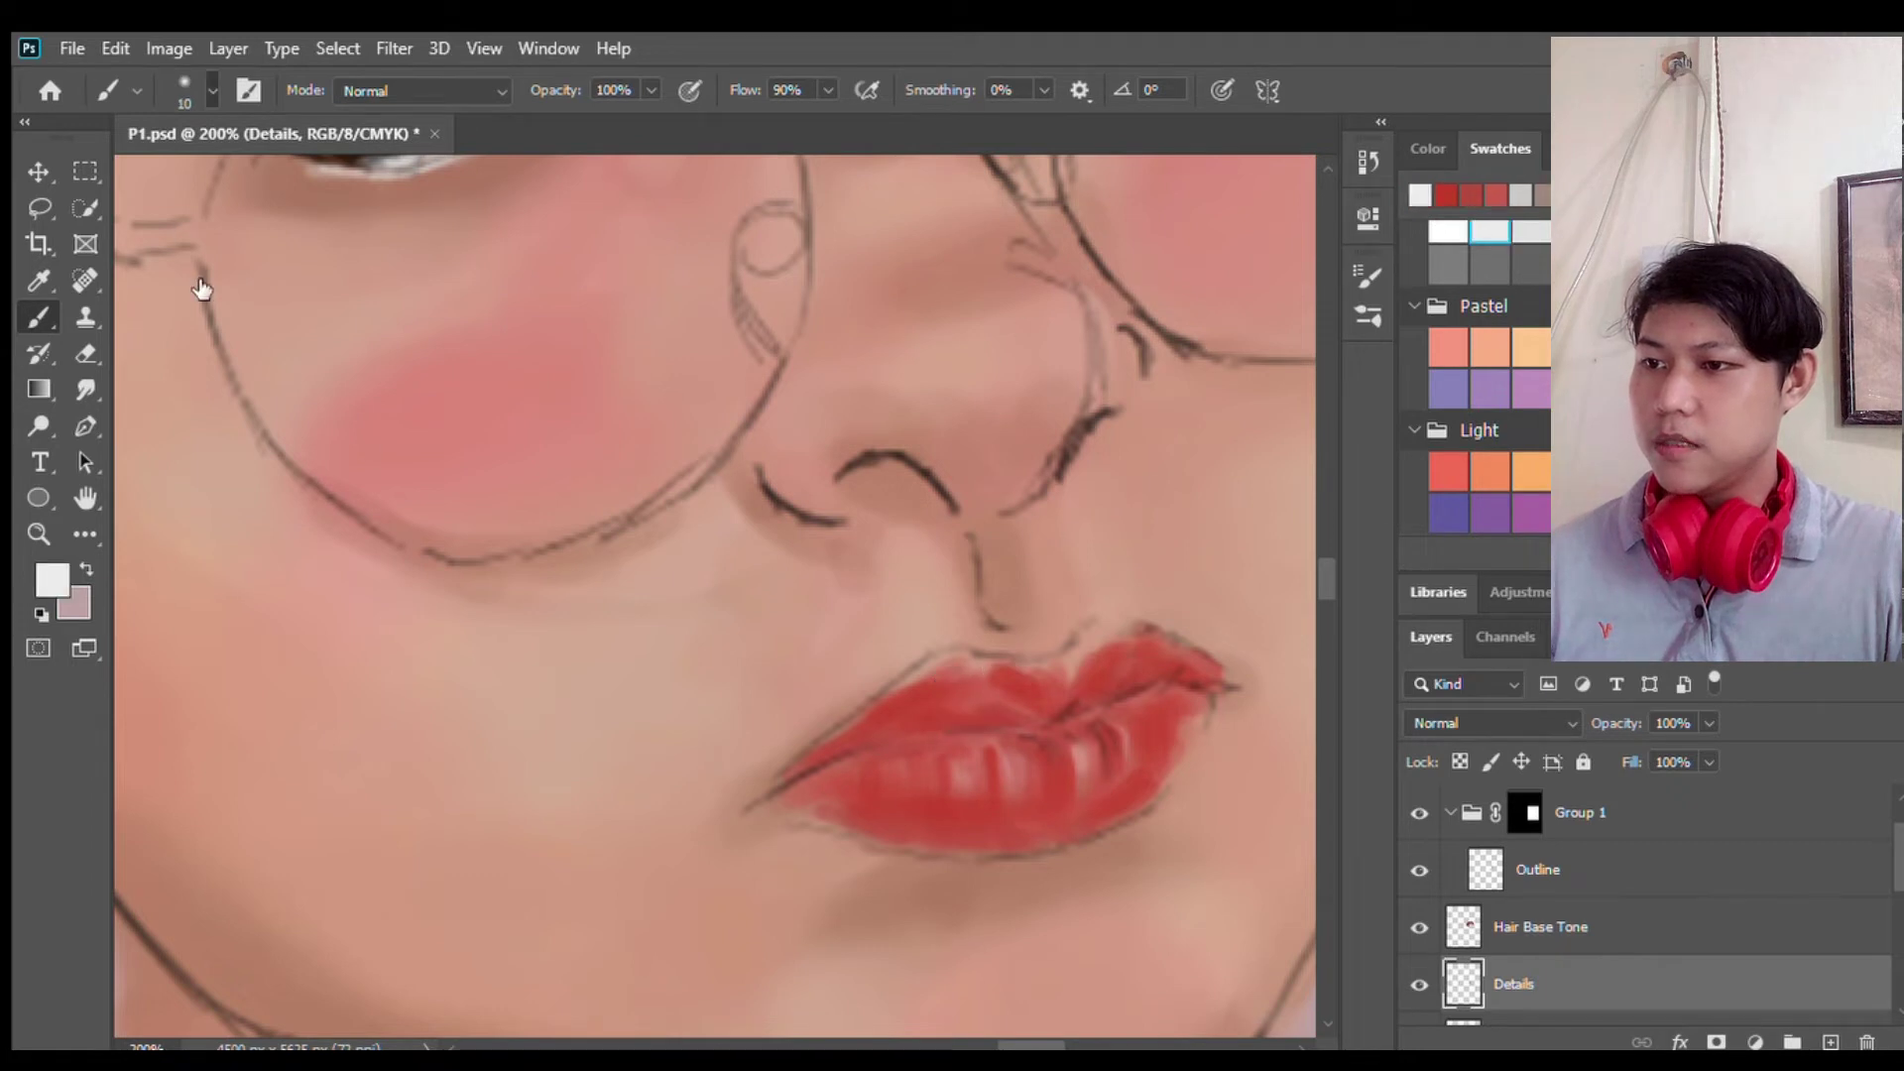
key(bracketleft)
key(bracketleft)
key(bracketleft)
drag(905, 780, 916, 746)
mouse_move(1135, 763)
mouse_down()
mouse_move(1153, 706)
mouse_move(1204, 702)
mouse_up()
key(bracketleft)
key(bracketleft)
drag(1020, 666, 977, 660)
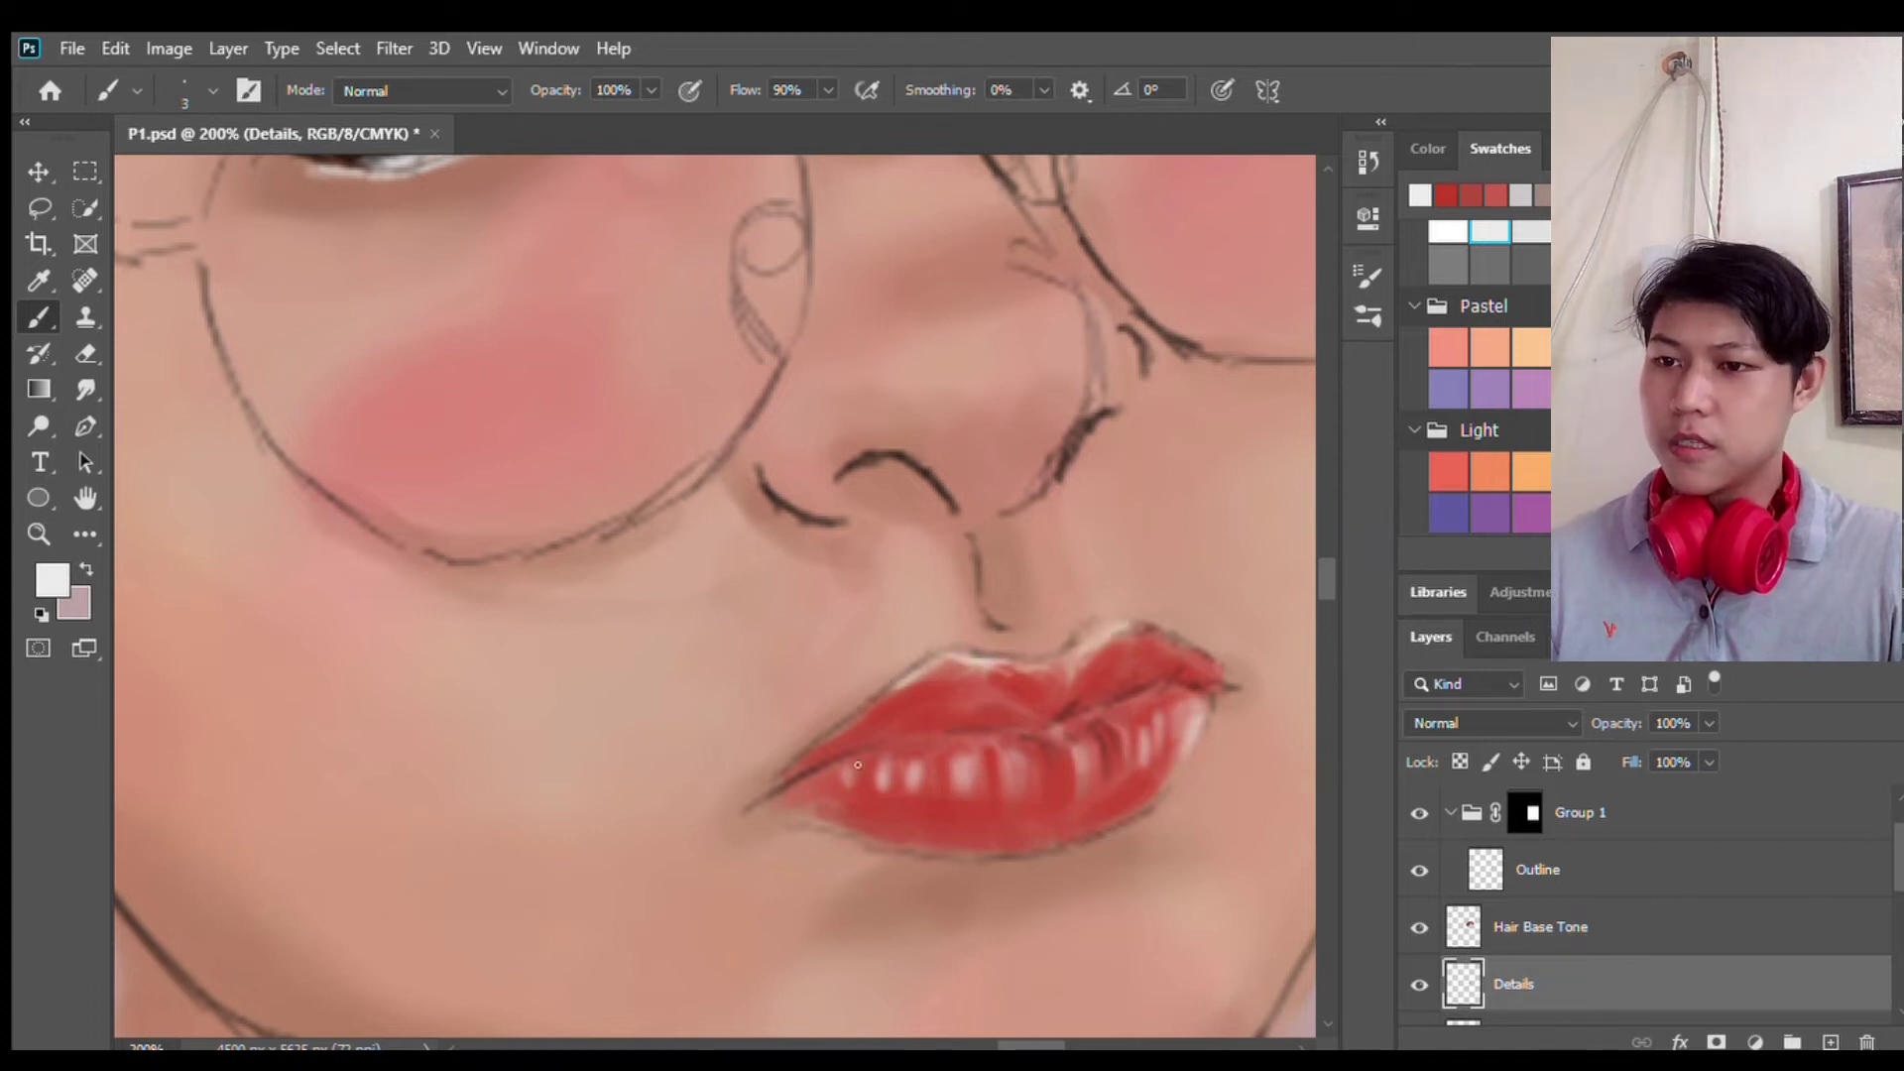
Step: Paint a dark red line between the lips on the Details layer
click(1550, 870)
click(1513, 984)
alt+click(834, 657)
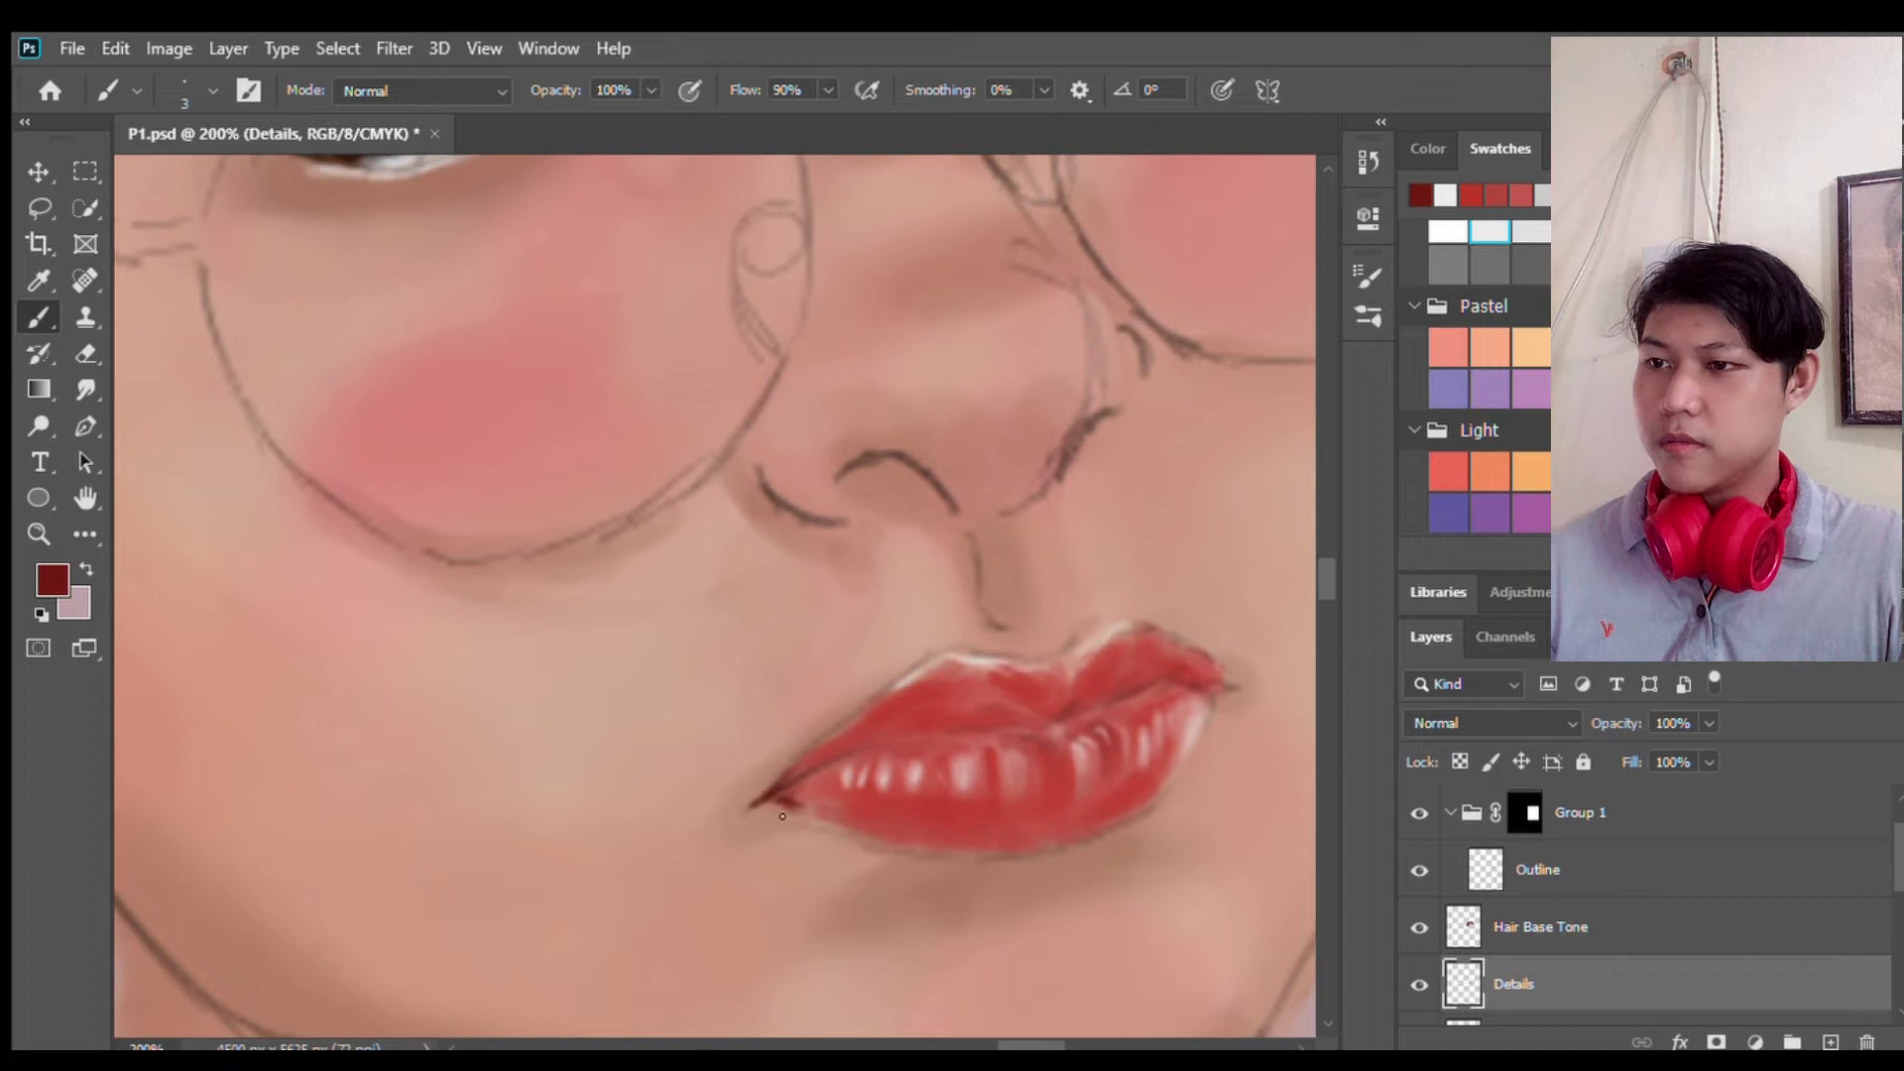
drag(992, 736, 1071, 726)
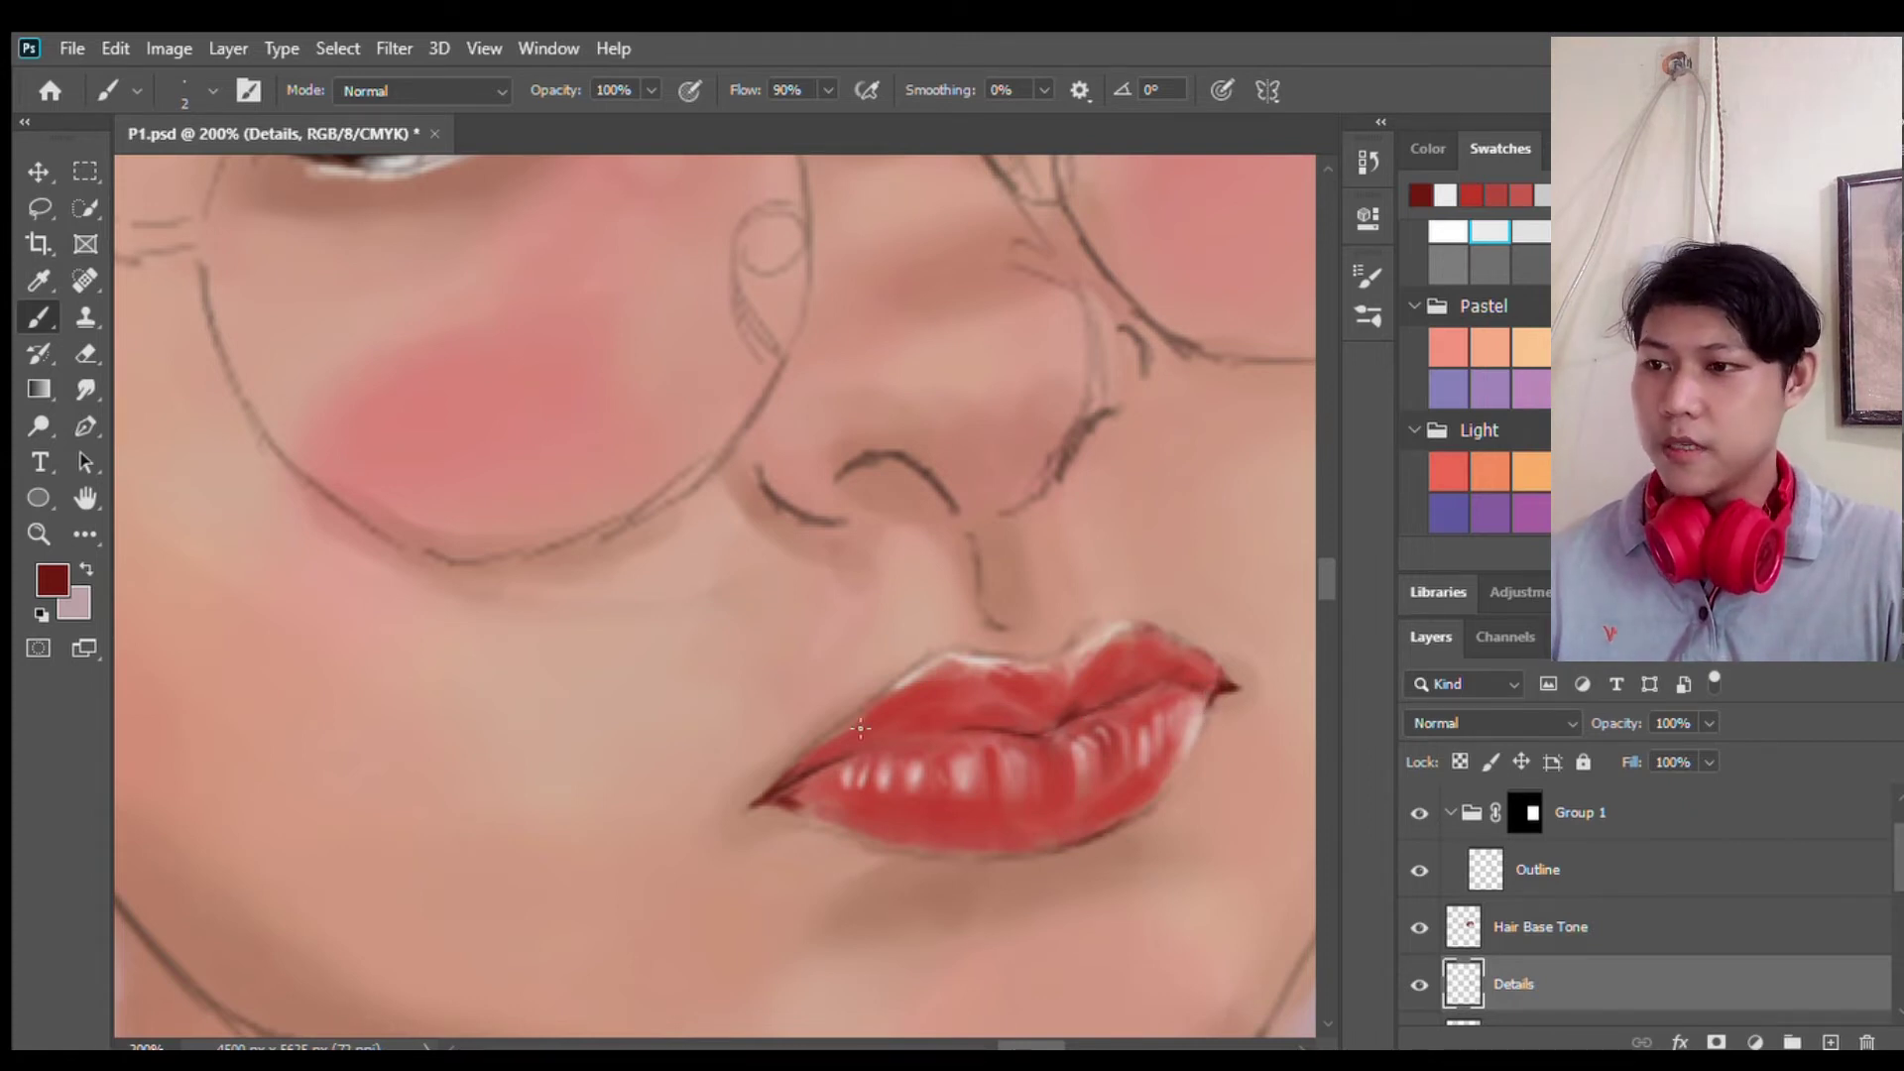
Step: Darken the lower lip's bottom edge with sampled reds and touch it up with the Eraser
alt+click(956, 838)
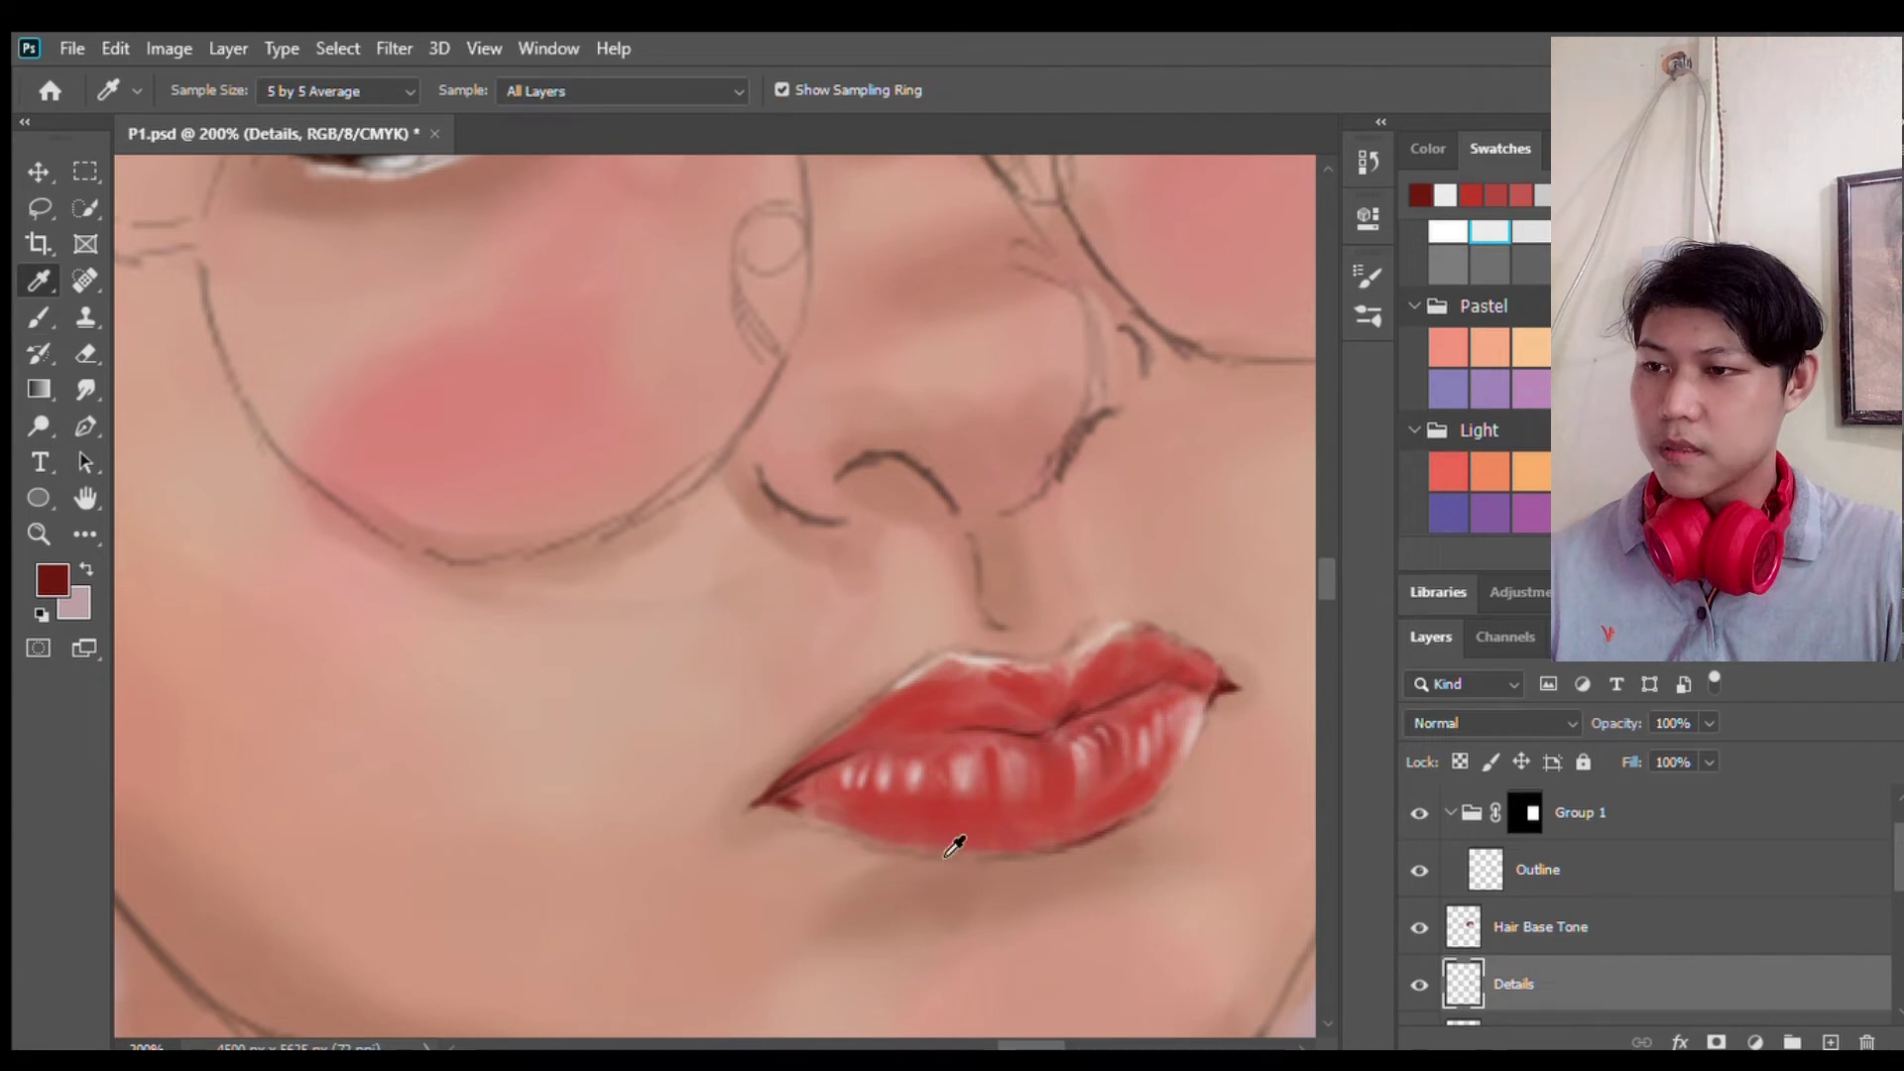
key(bracketright)
key(bracketright)
key(bracketright)
drag(872, 826, 1026, 843)
alt+click(923, 813)
drag(805, 805, 891, 841)
key(e)
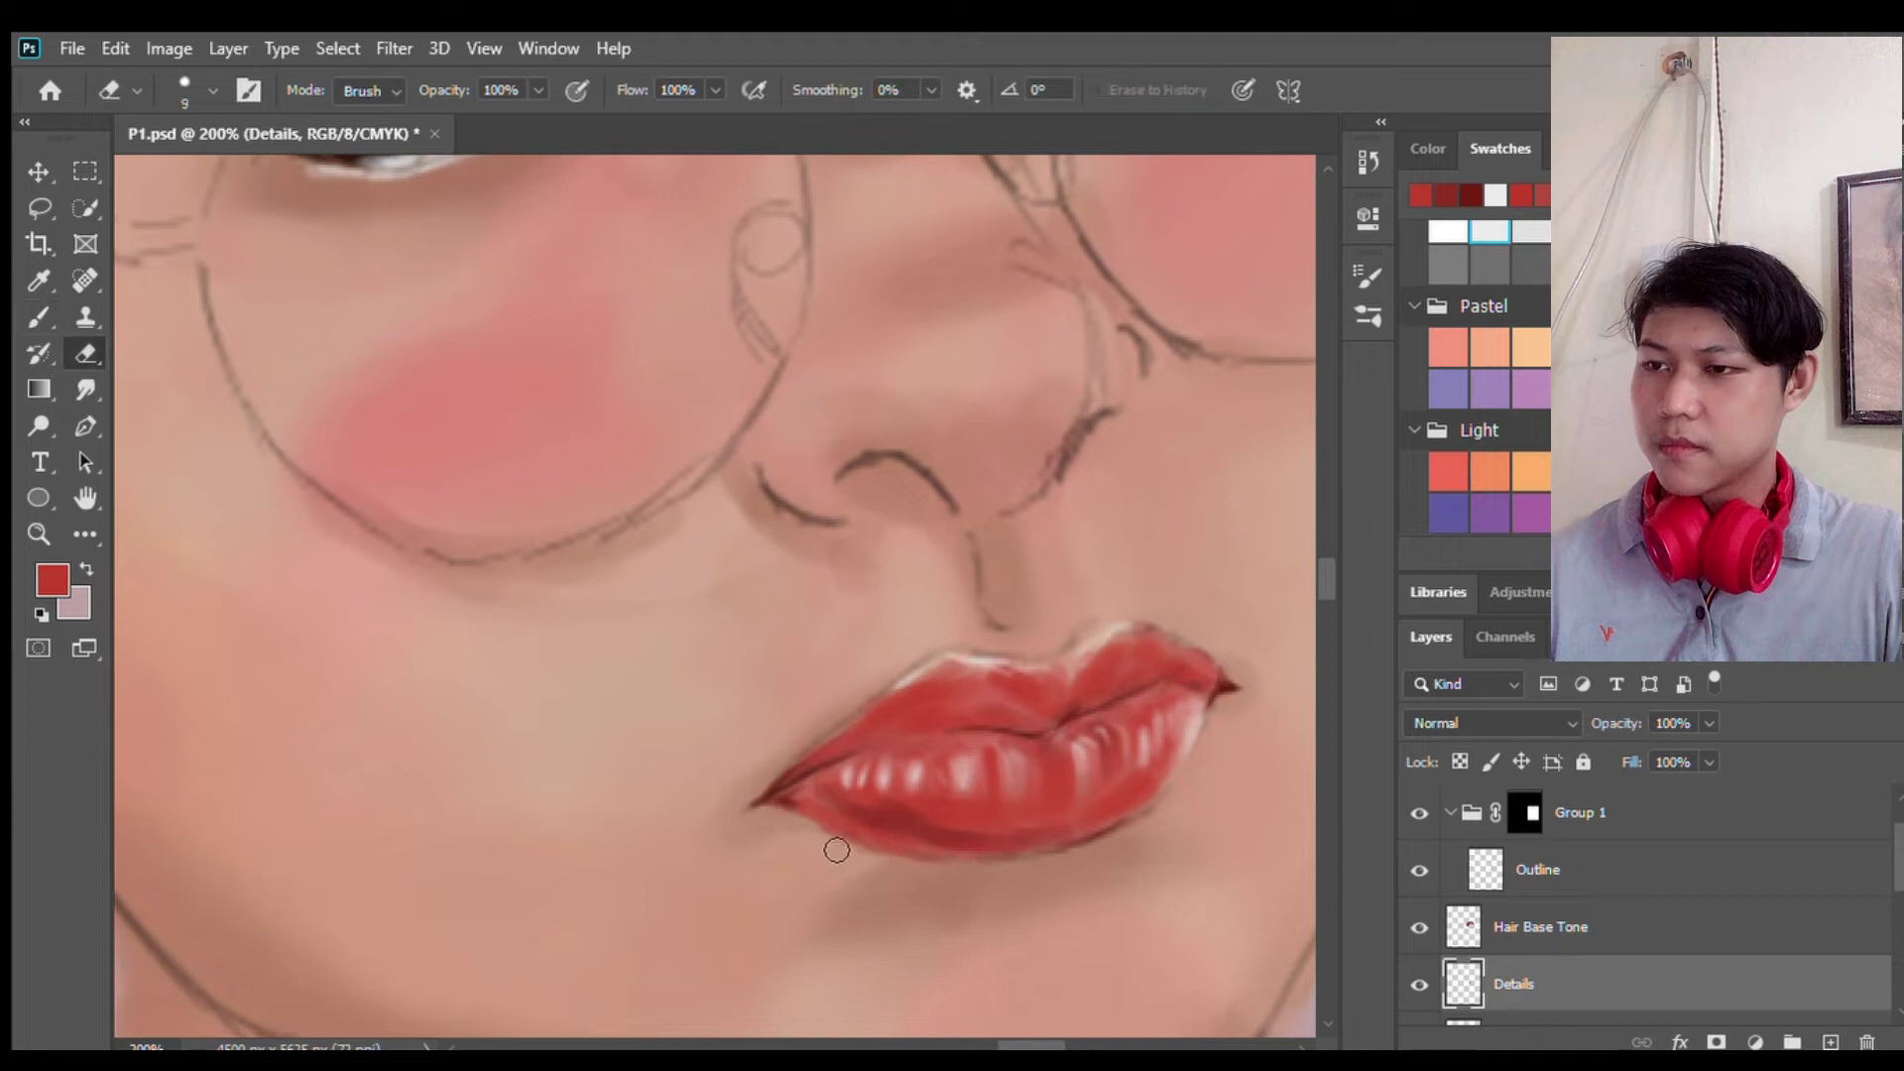
key(b)
Step: Shade the upper lip with lighter sampled reds, then zoom out to the whole face
alt+click(962, 703)
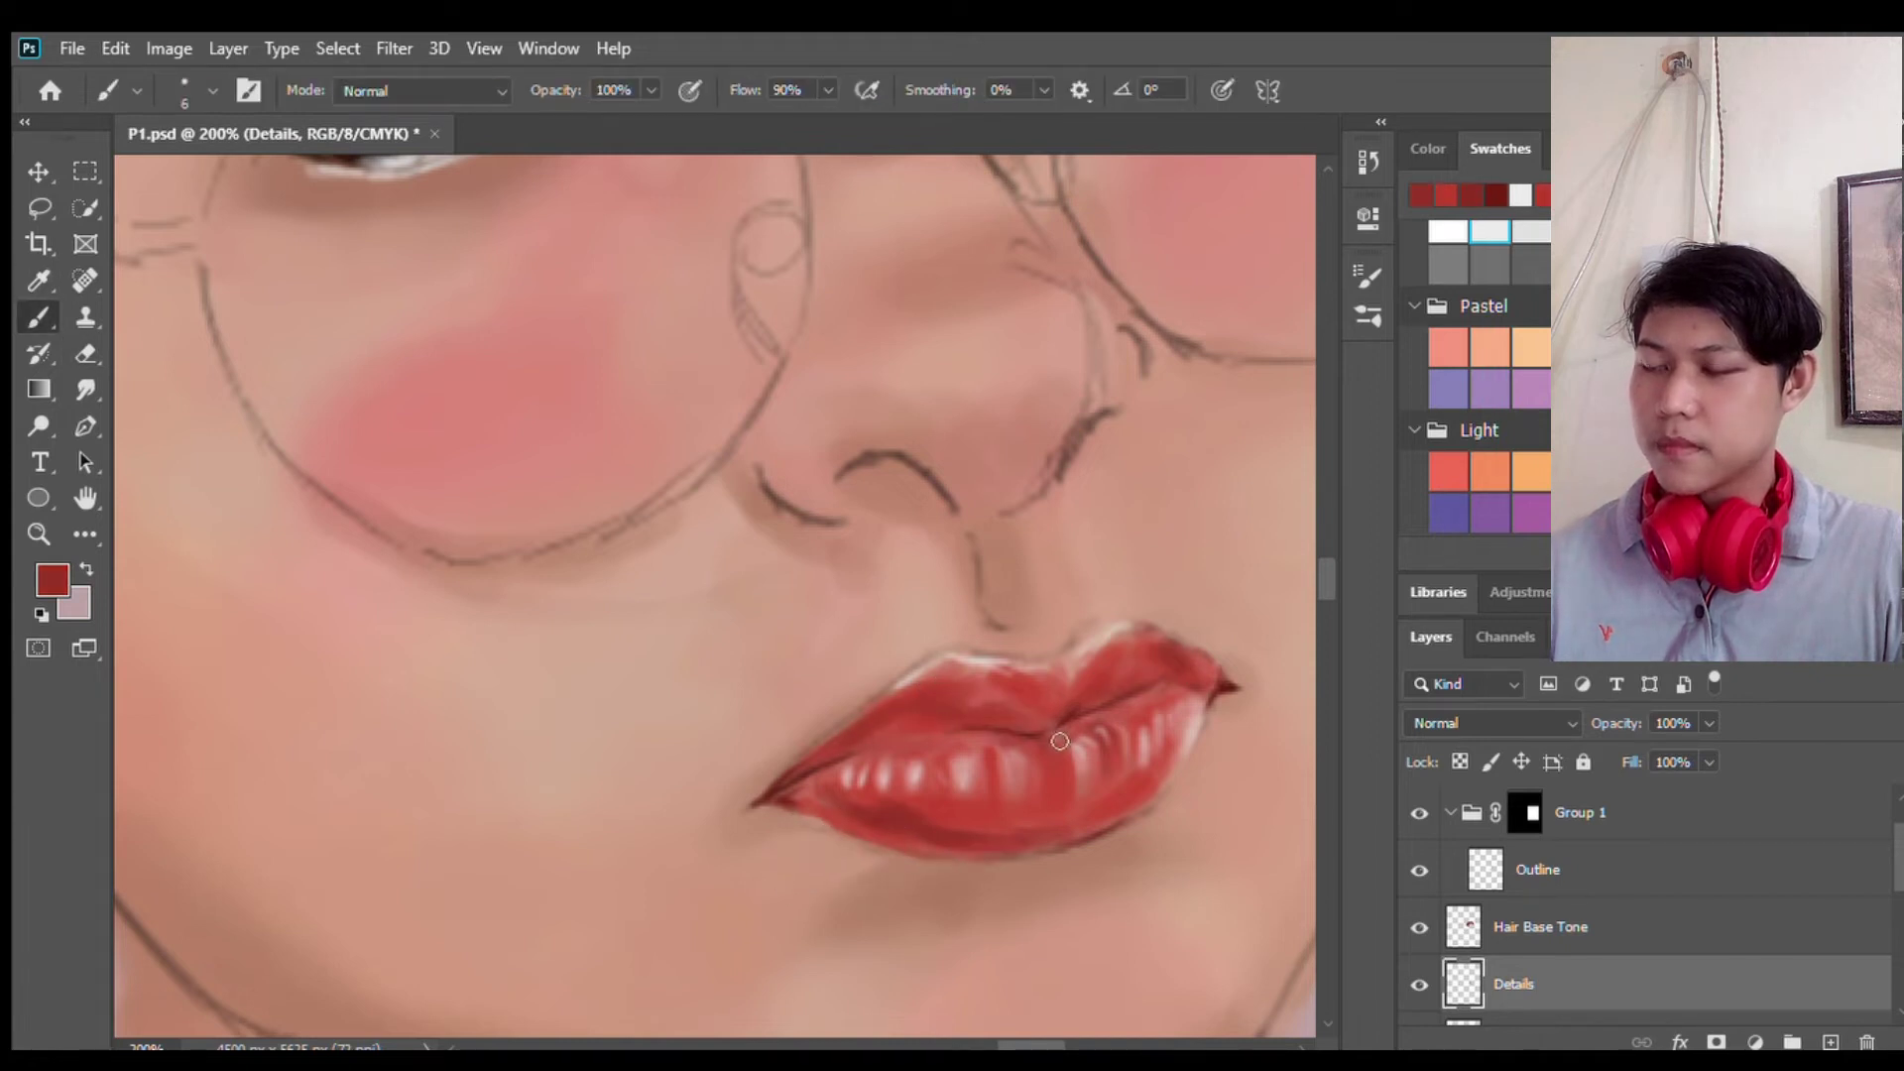
key(ctrl+minus)
key(ctrl+minus)
key(ctrl+minus)
key(ctrl+plus)
key(ctrl+plus)
key(ctrl+plus)
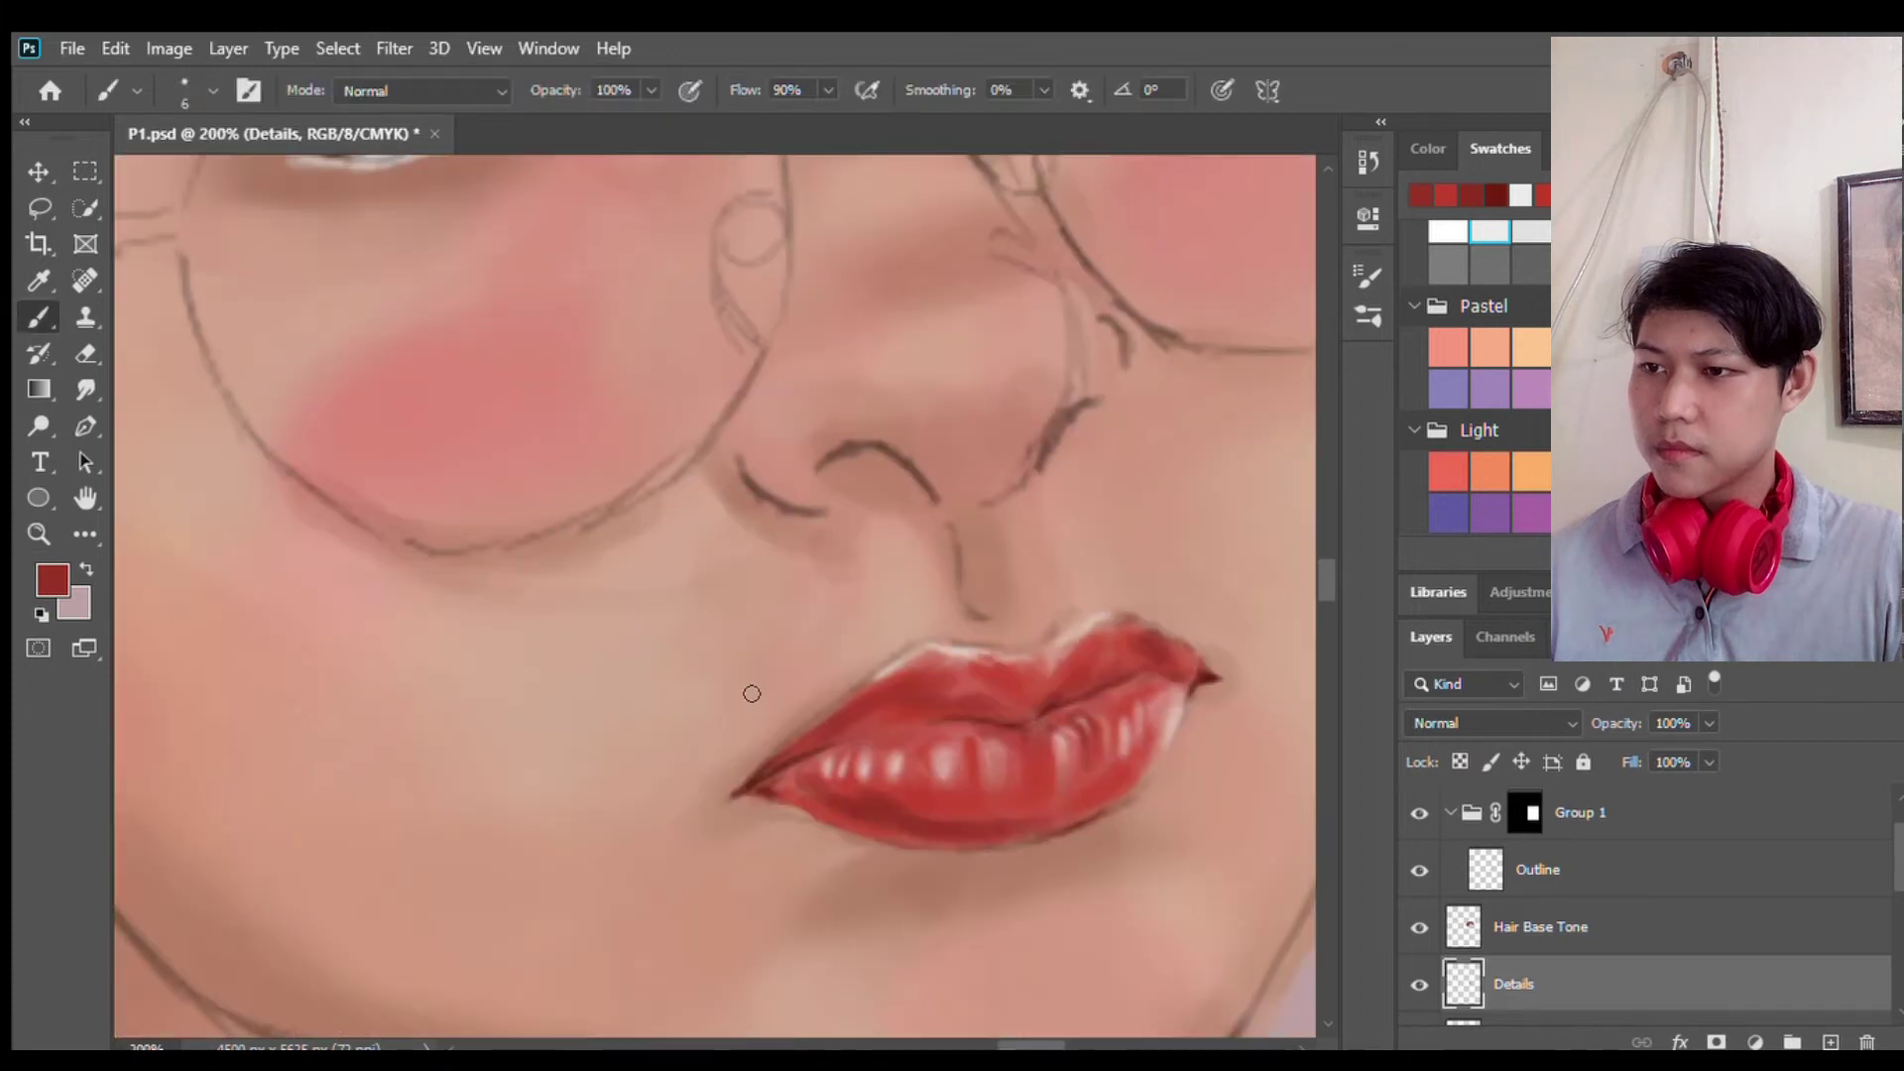
alt+click(782, 797)
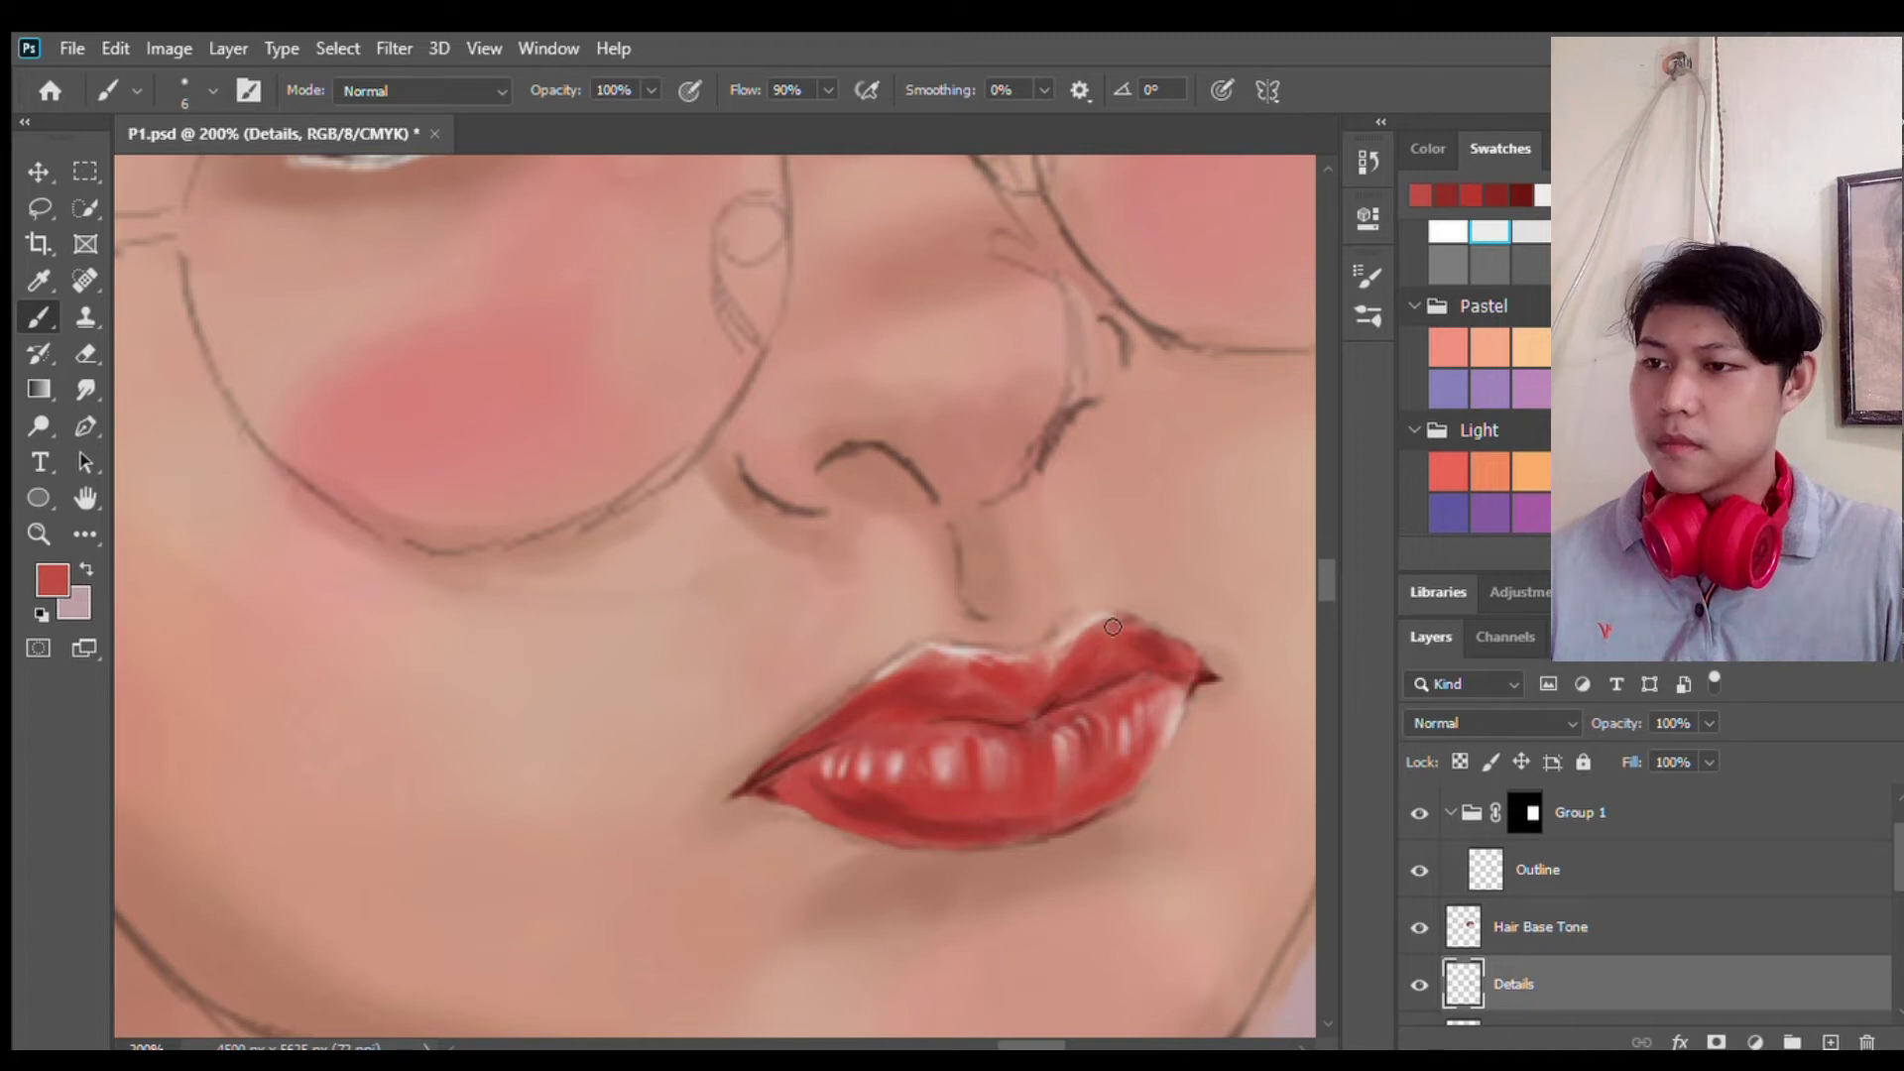
alt+click(1007, 766)
key(bracketleft)
key(bracketleft)
key(bracketleft)
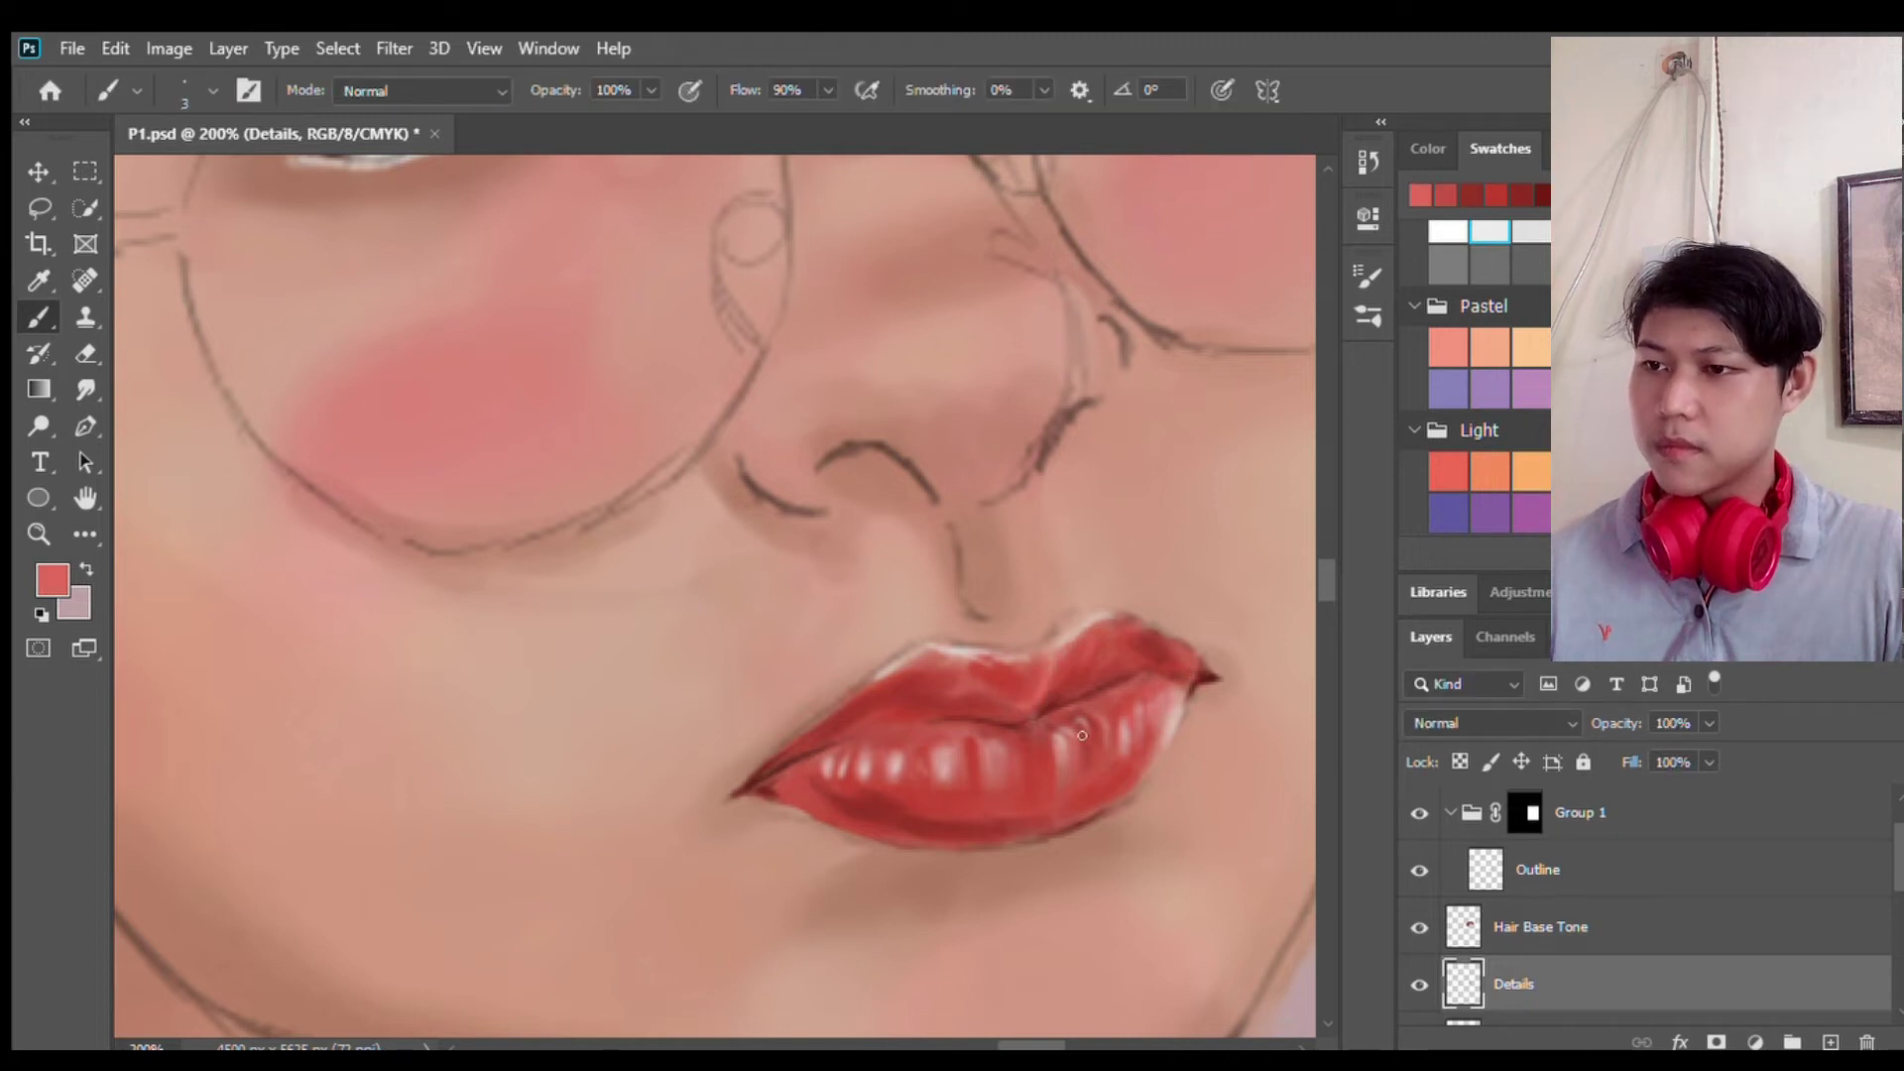
key(e)
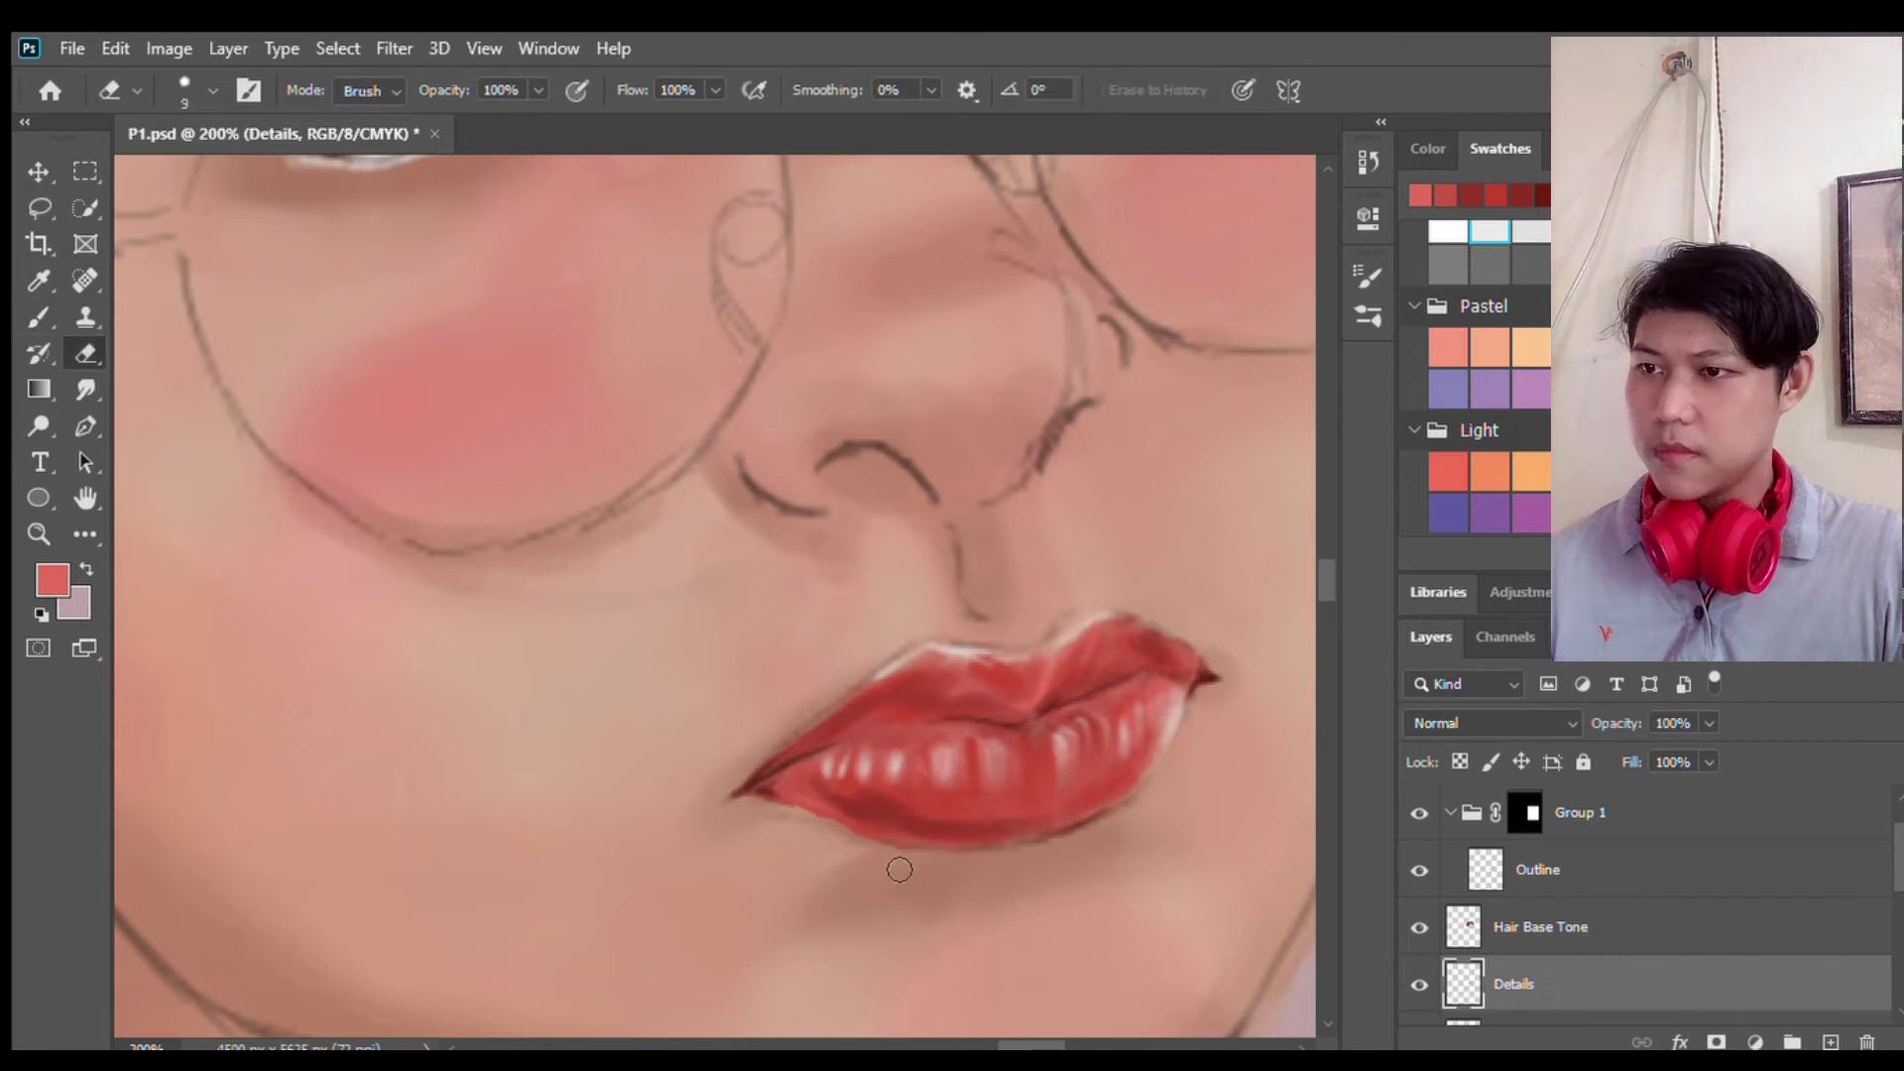
key(z)
alt+click(1051, 853)
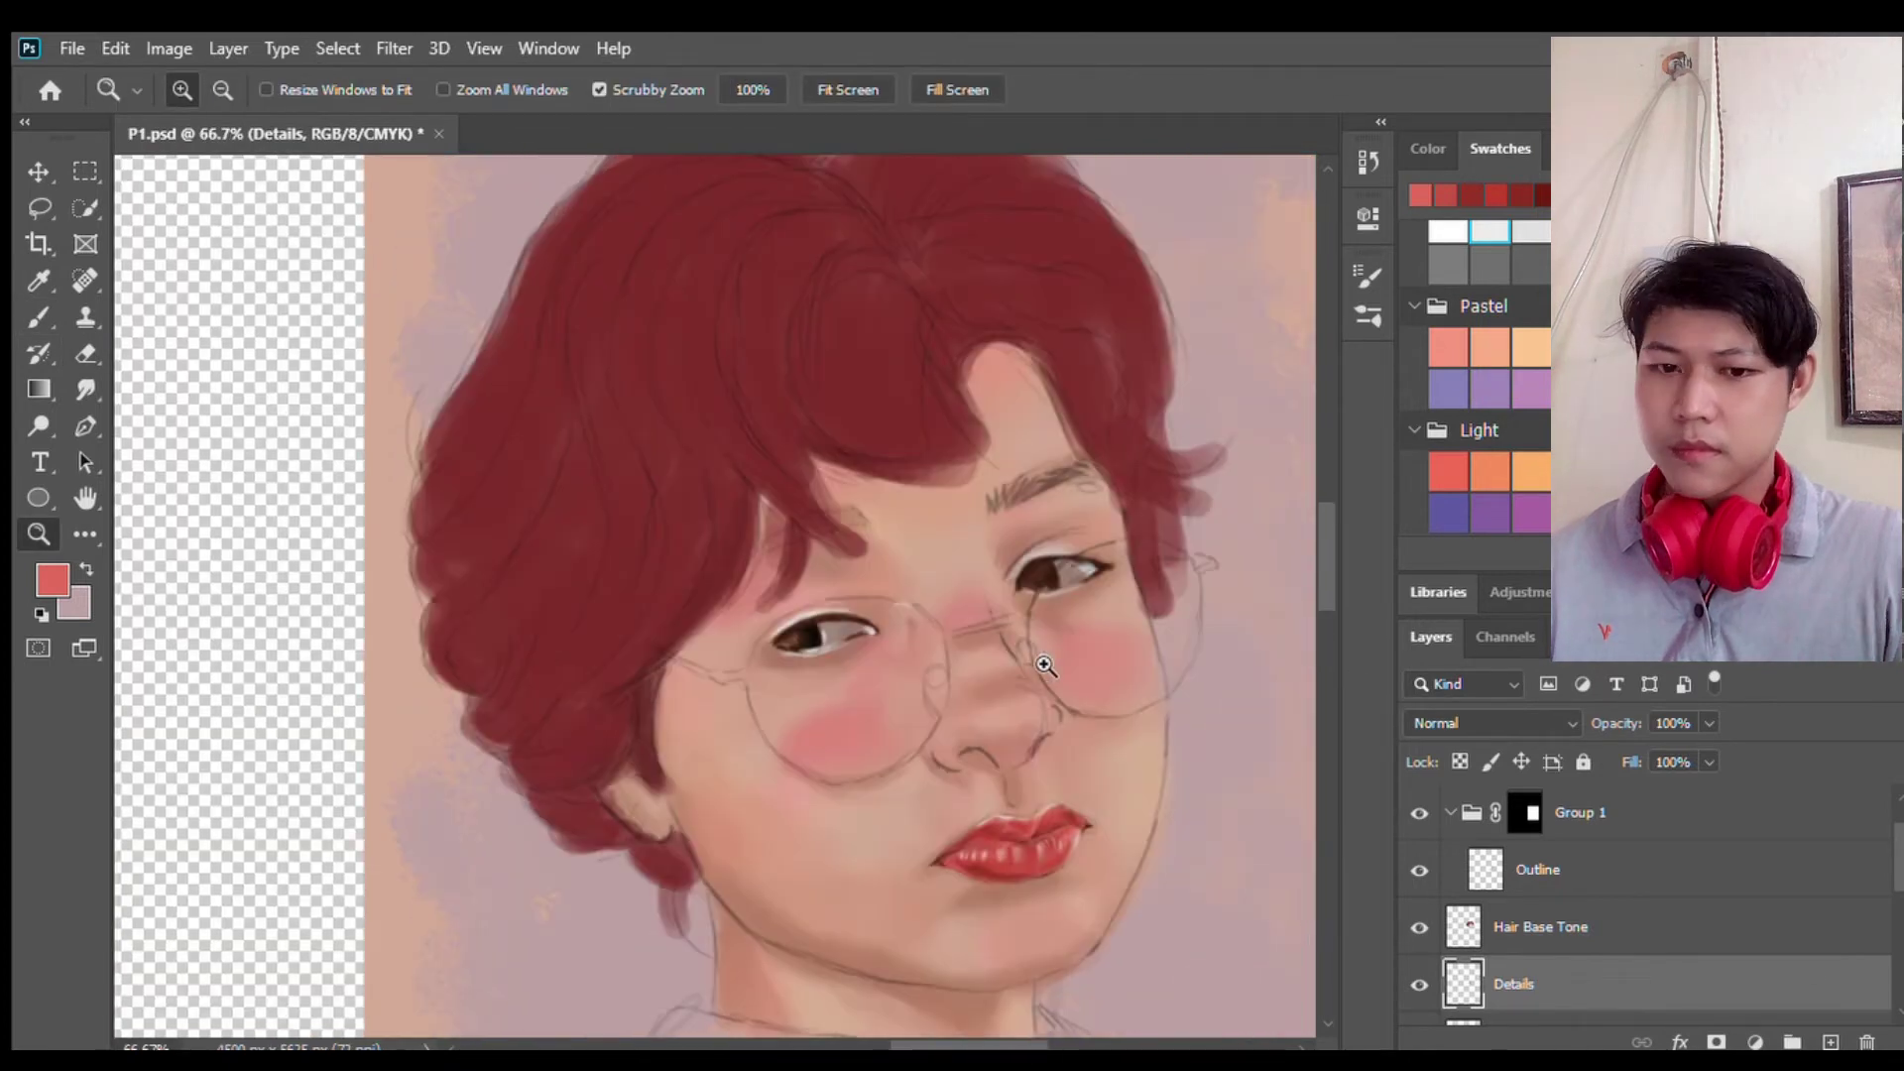
Step: Pick a brown and add a new layer named 'High Light and Eyelash'
key(b)
alt+click(1061, 544)
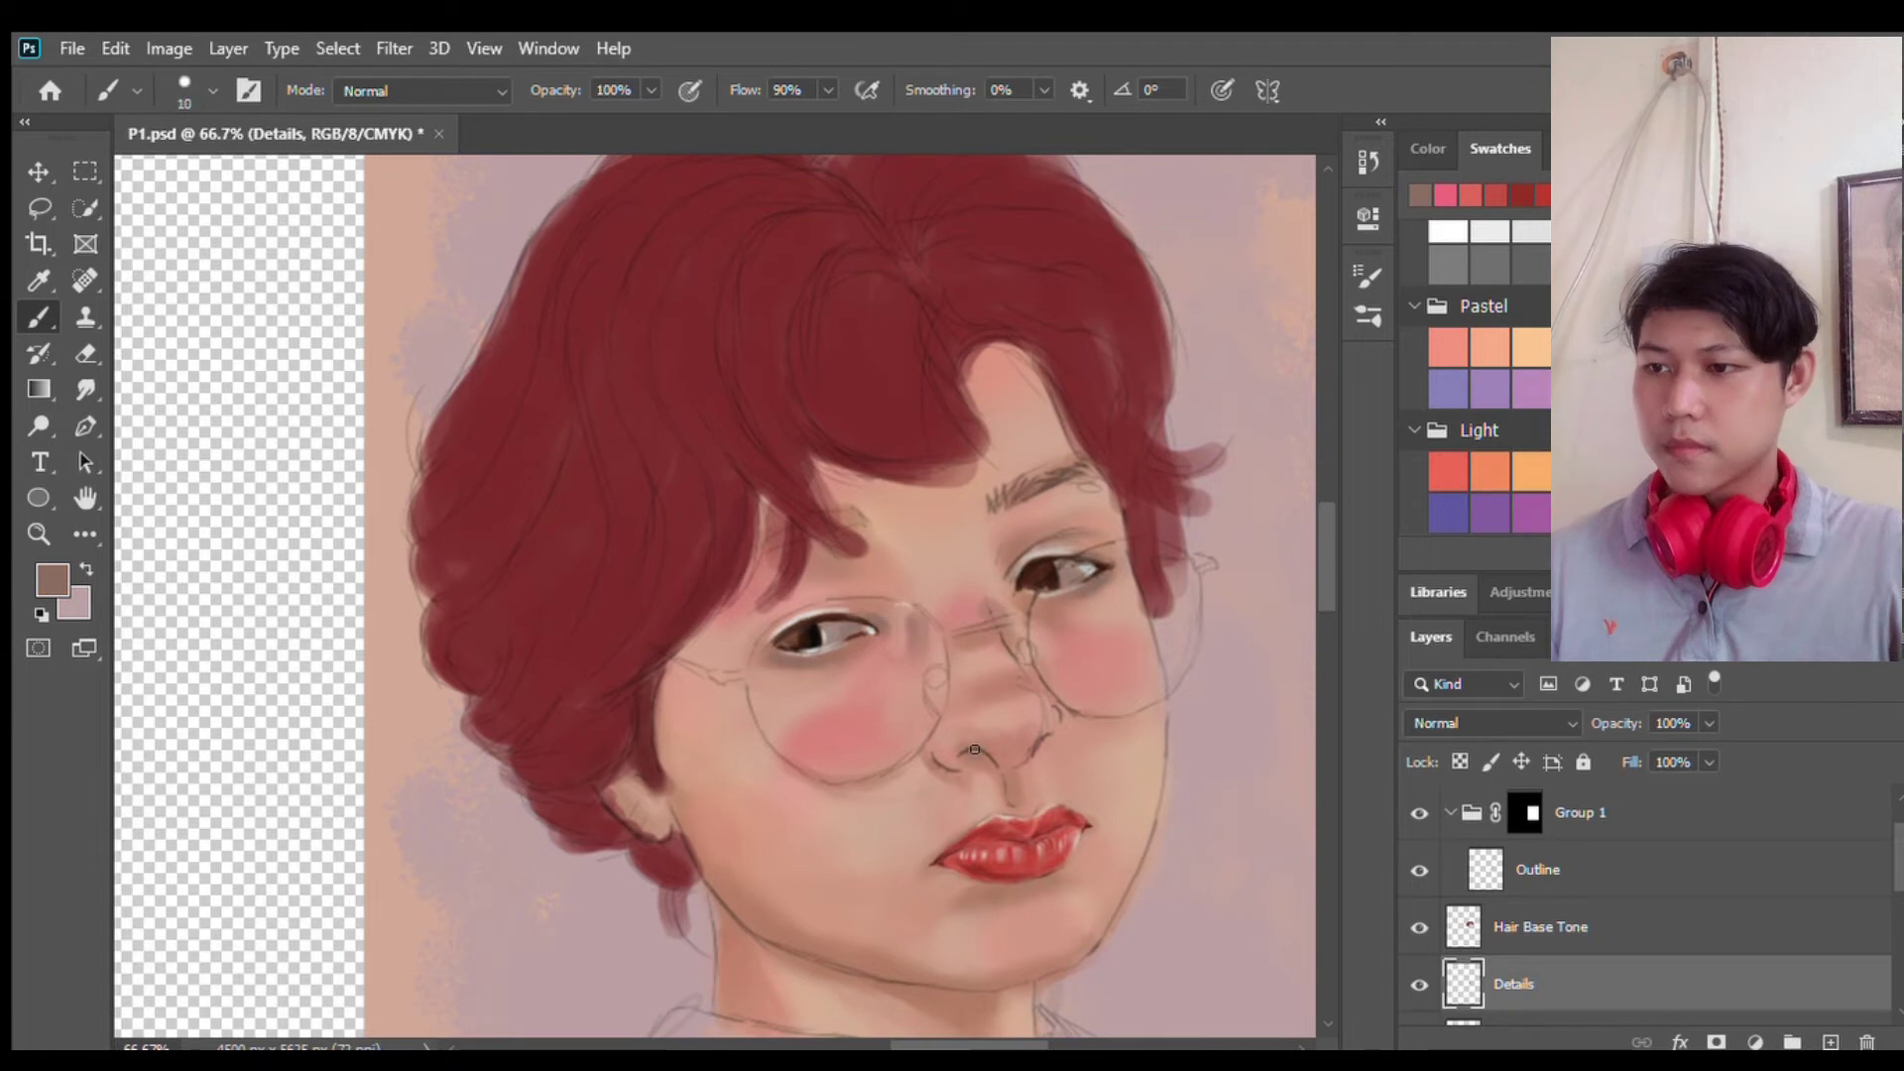
scroll(955, 736, left, 3)
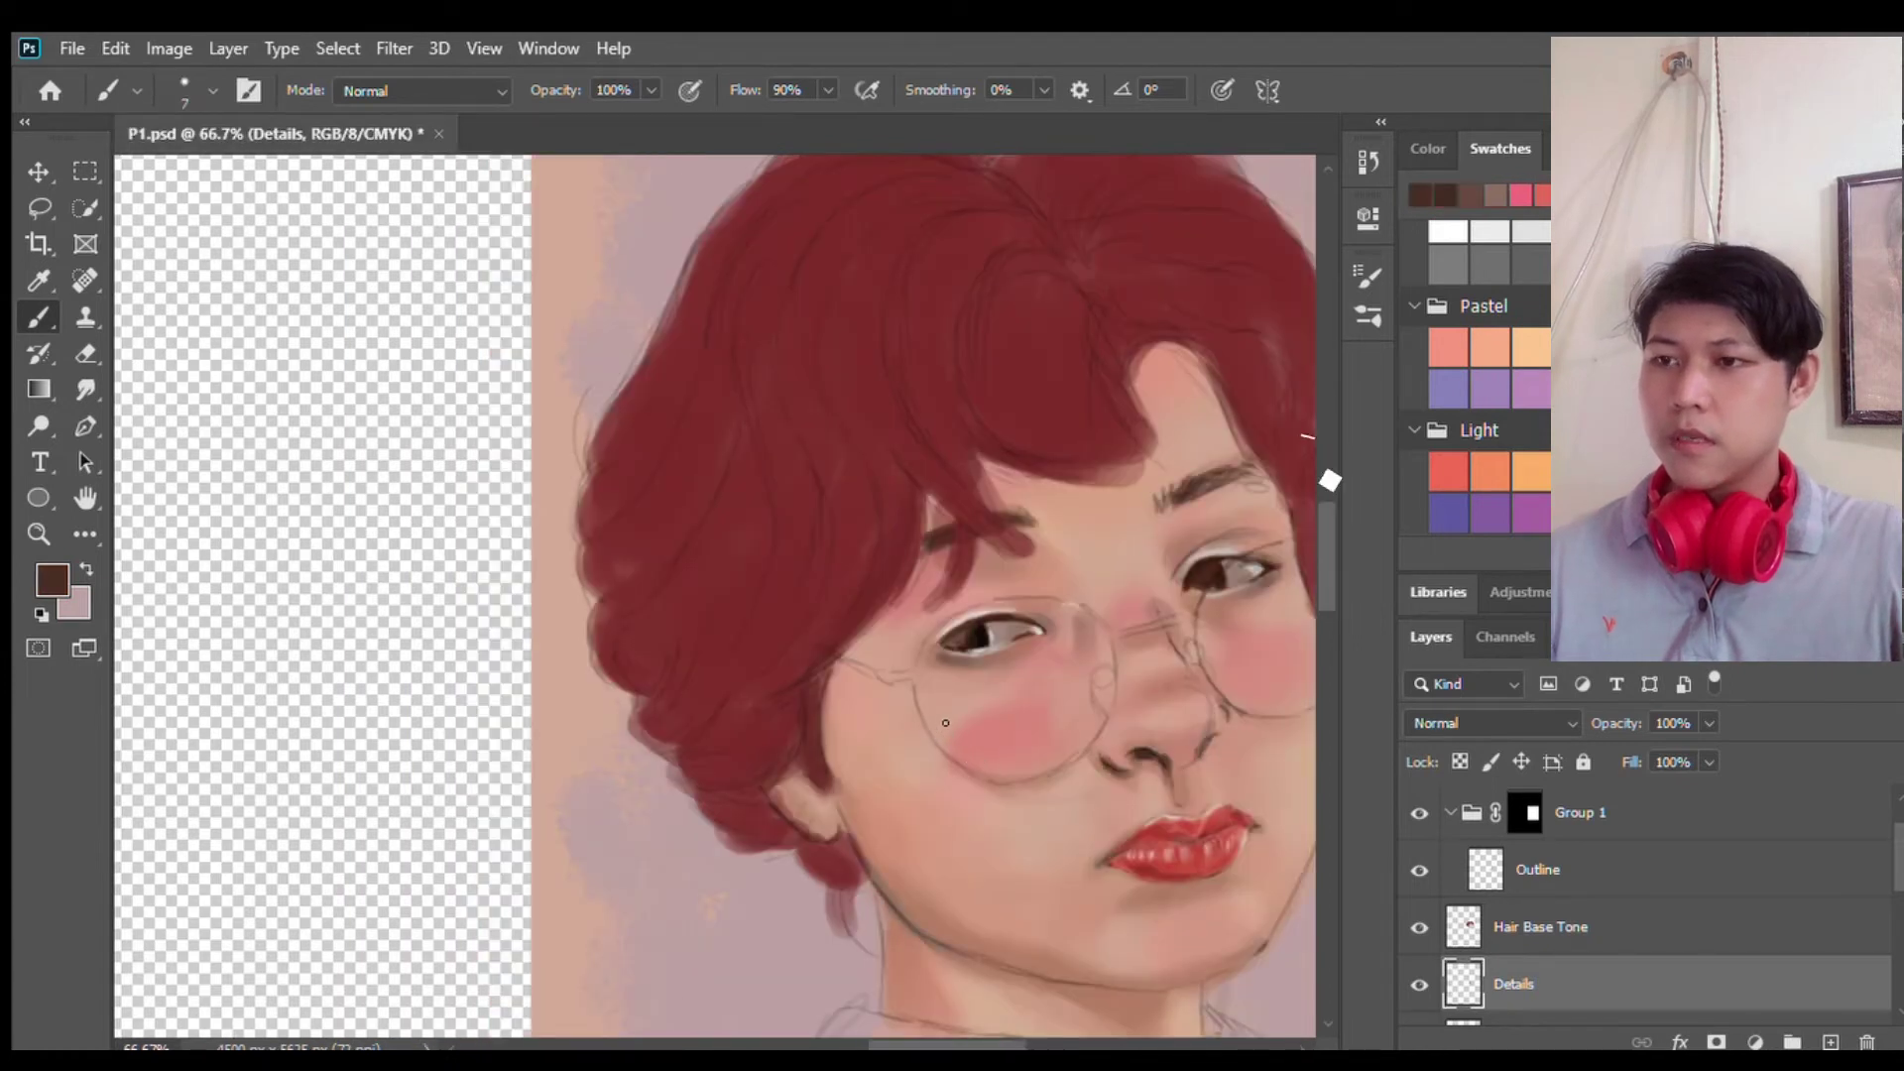
click(1830, 1041)
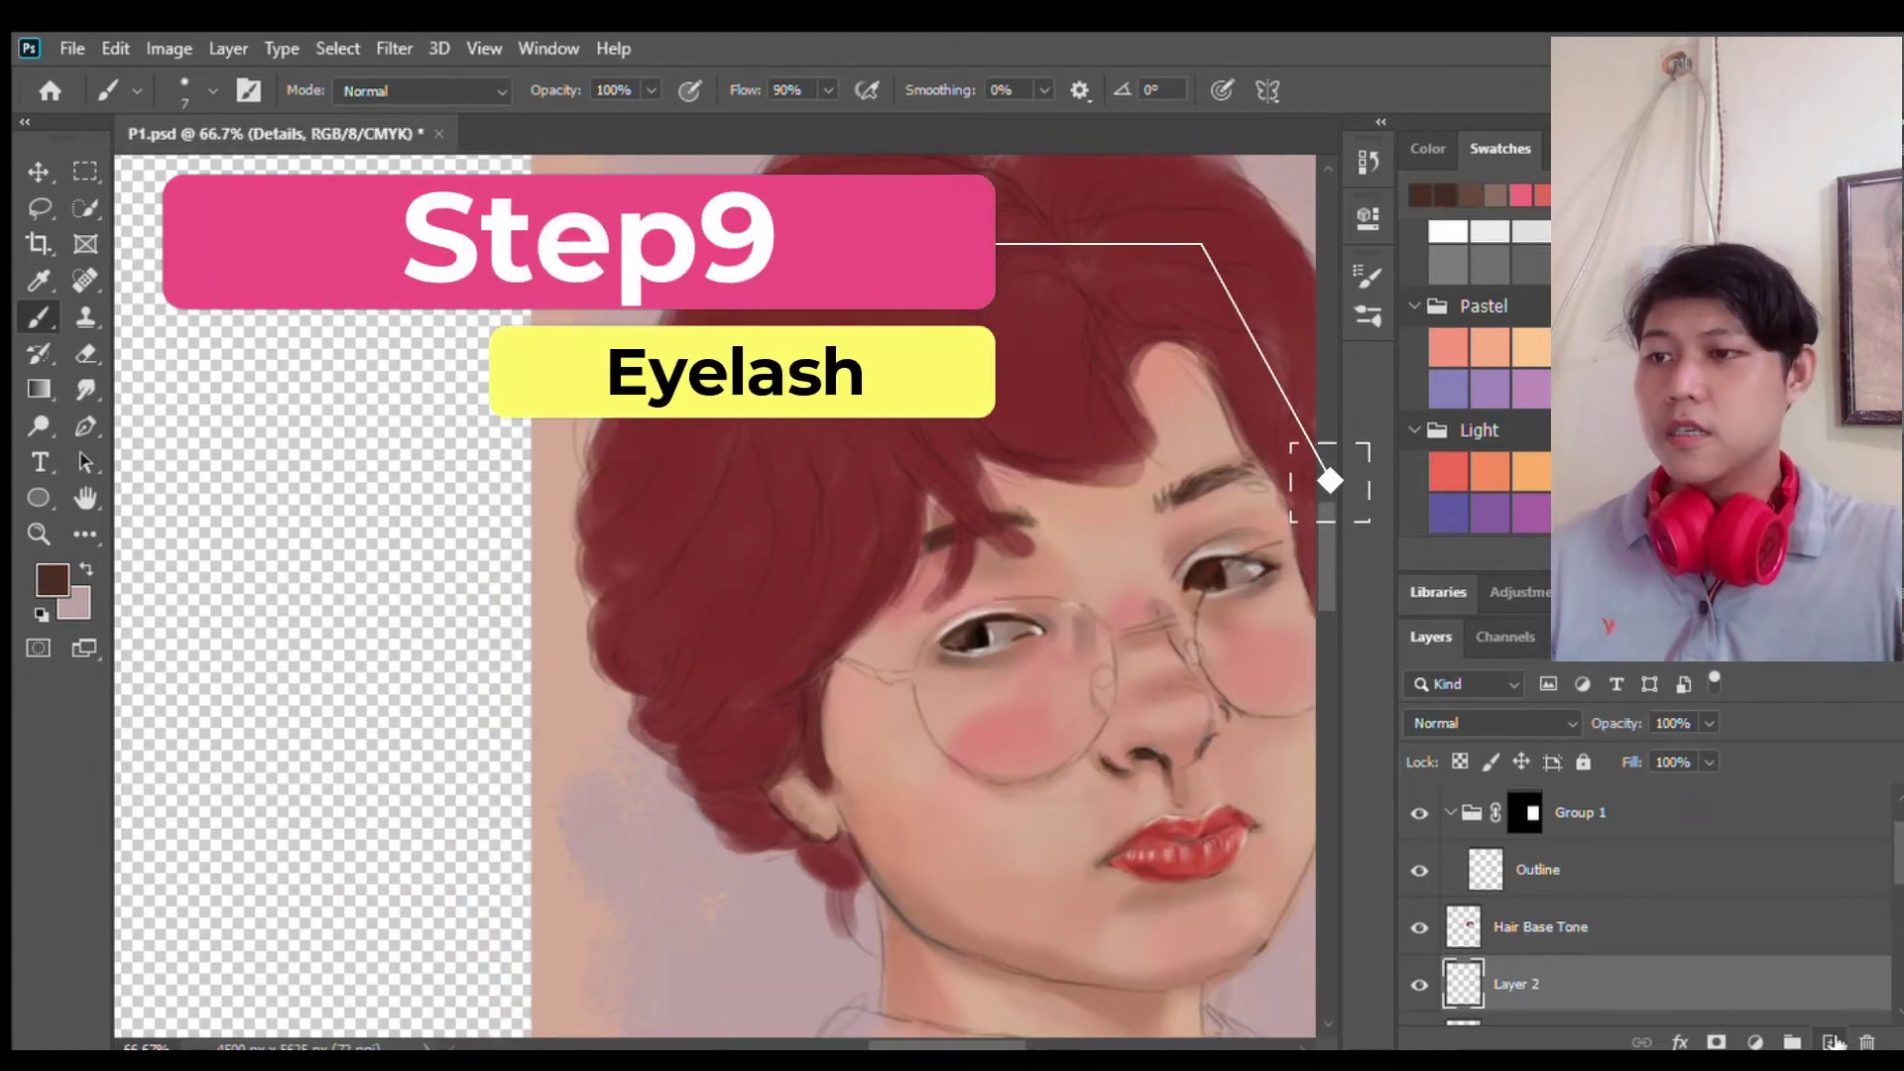
double_click(1528, 970)
text(High Light and Eyelash)
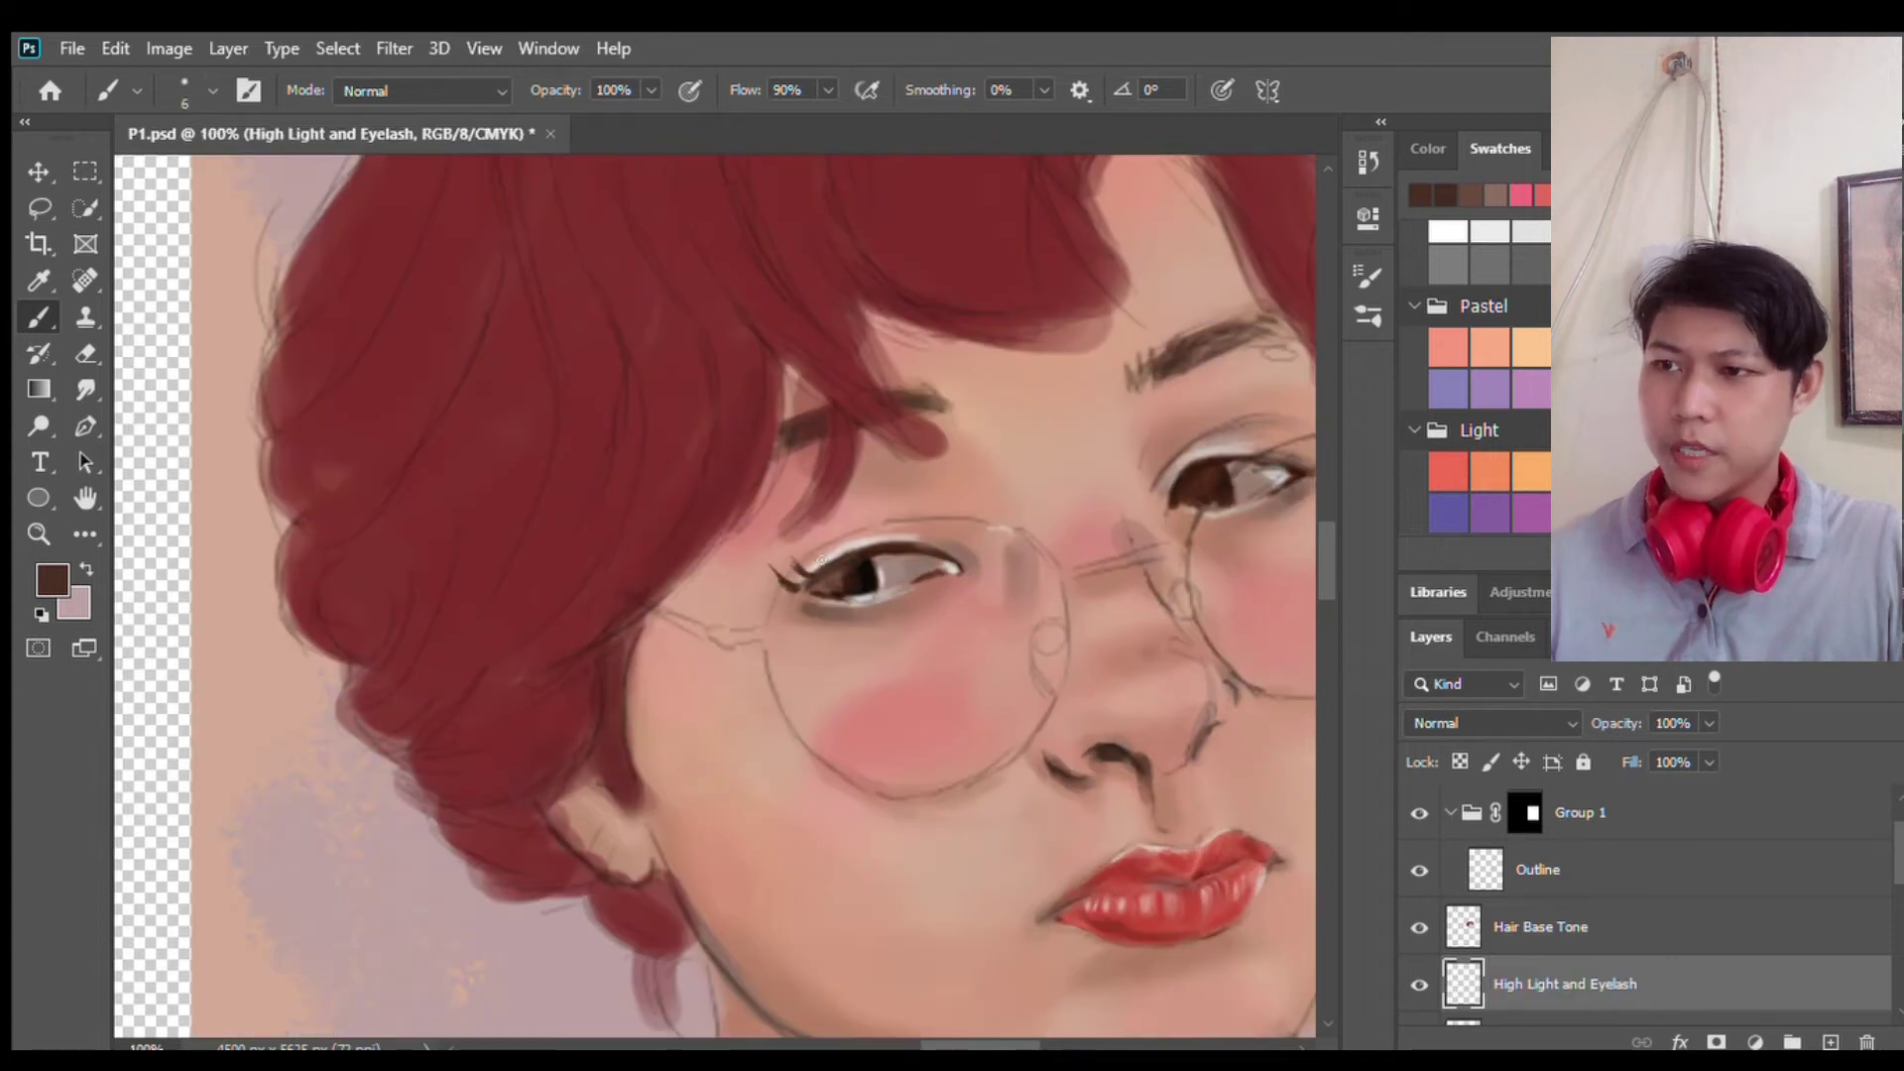
Step: Undo earlier strokes and paint eyelashes along the left eye's upper lid
key(ctrl+z)
key(ctrl+z)
key(bracketleft)
key(bracketleft)
mouse_move(796, 585)
mouse_down()
mouse_move(832, 544)
mouse_move(909, 550)
mouse_up()
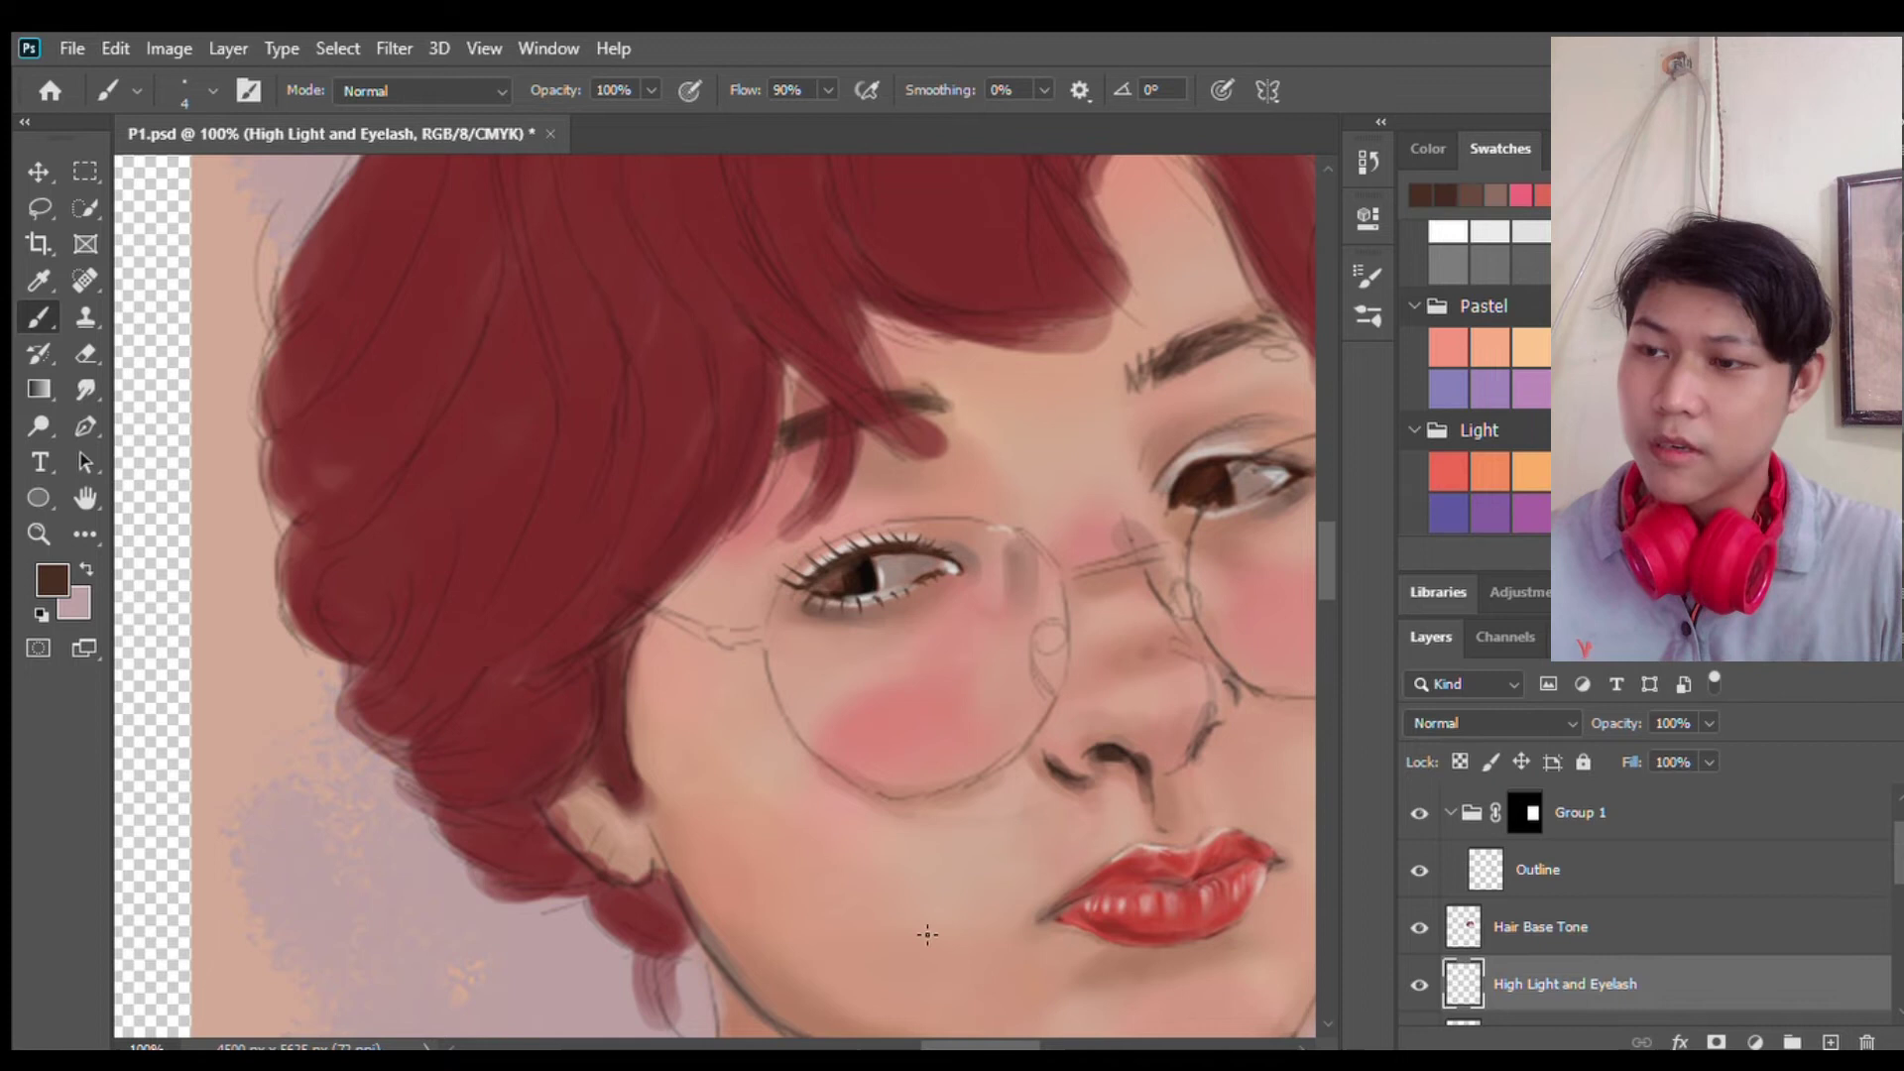
scroll(927, 934, right, 3)
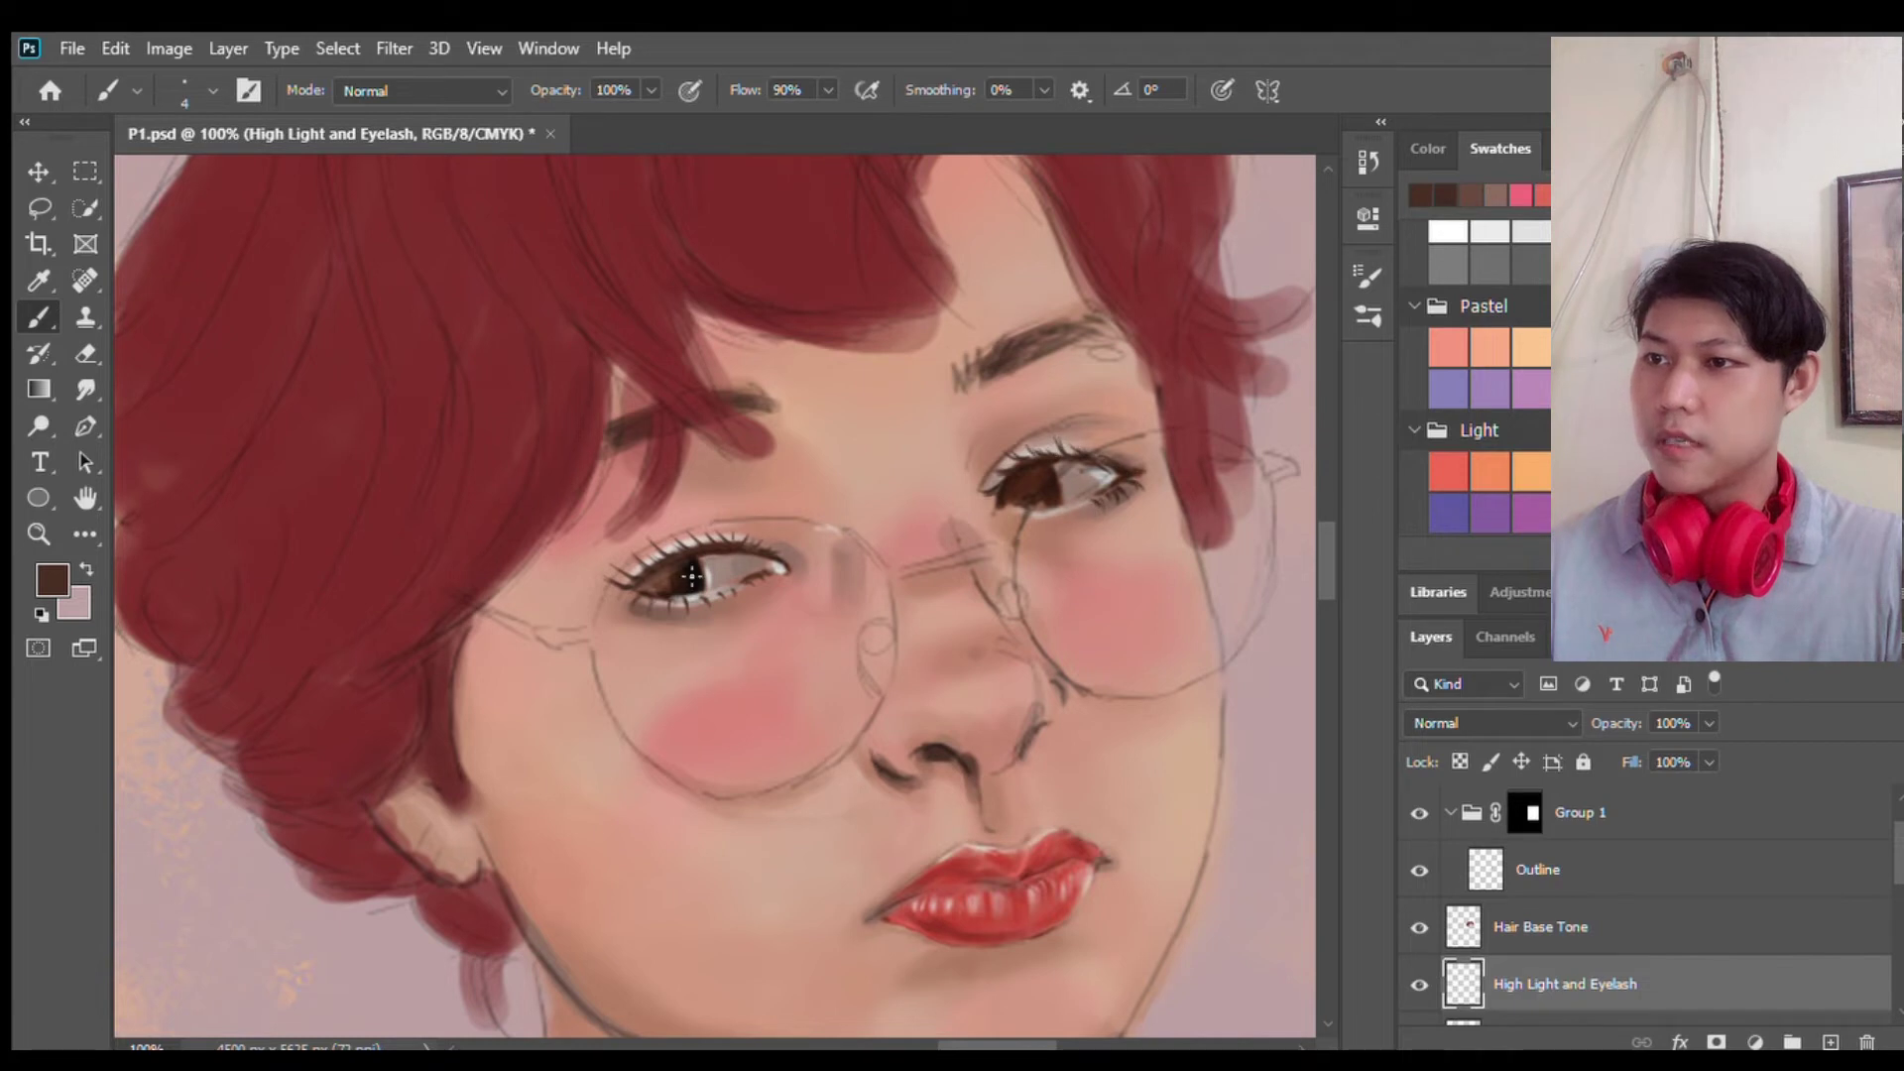
Step: Extend, thicken and darken the right eyebrow with brown strokes
click(977, 372)
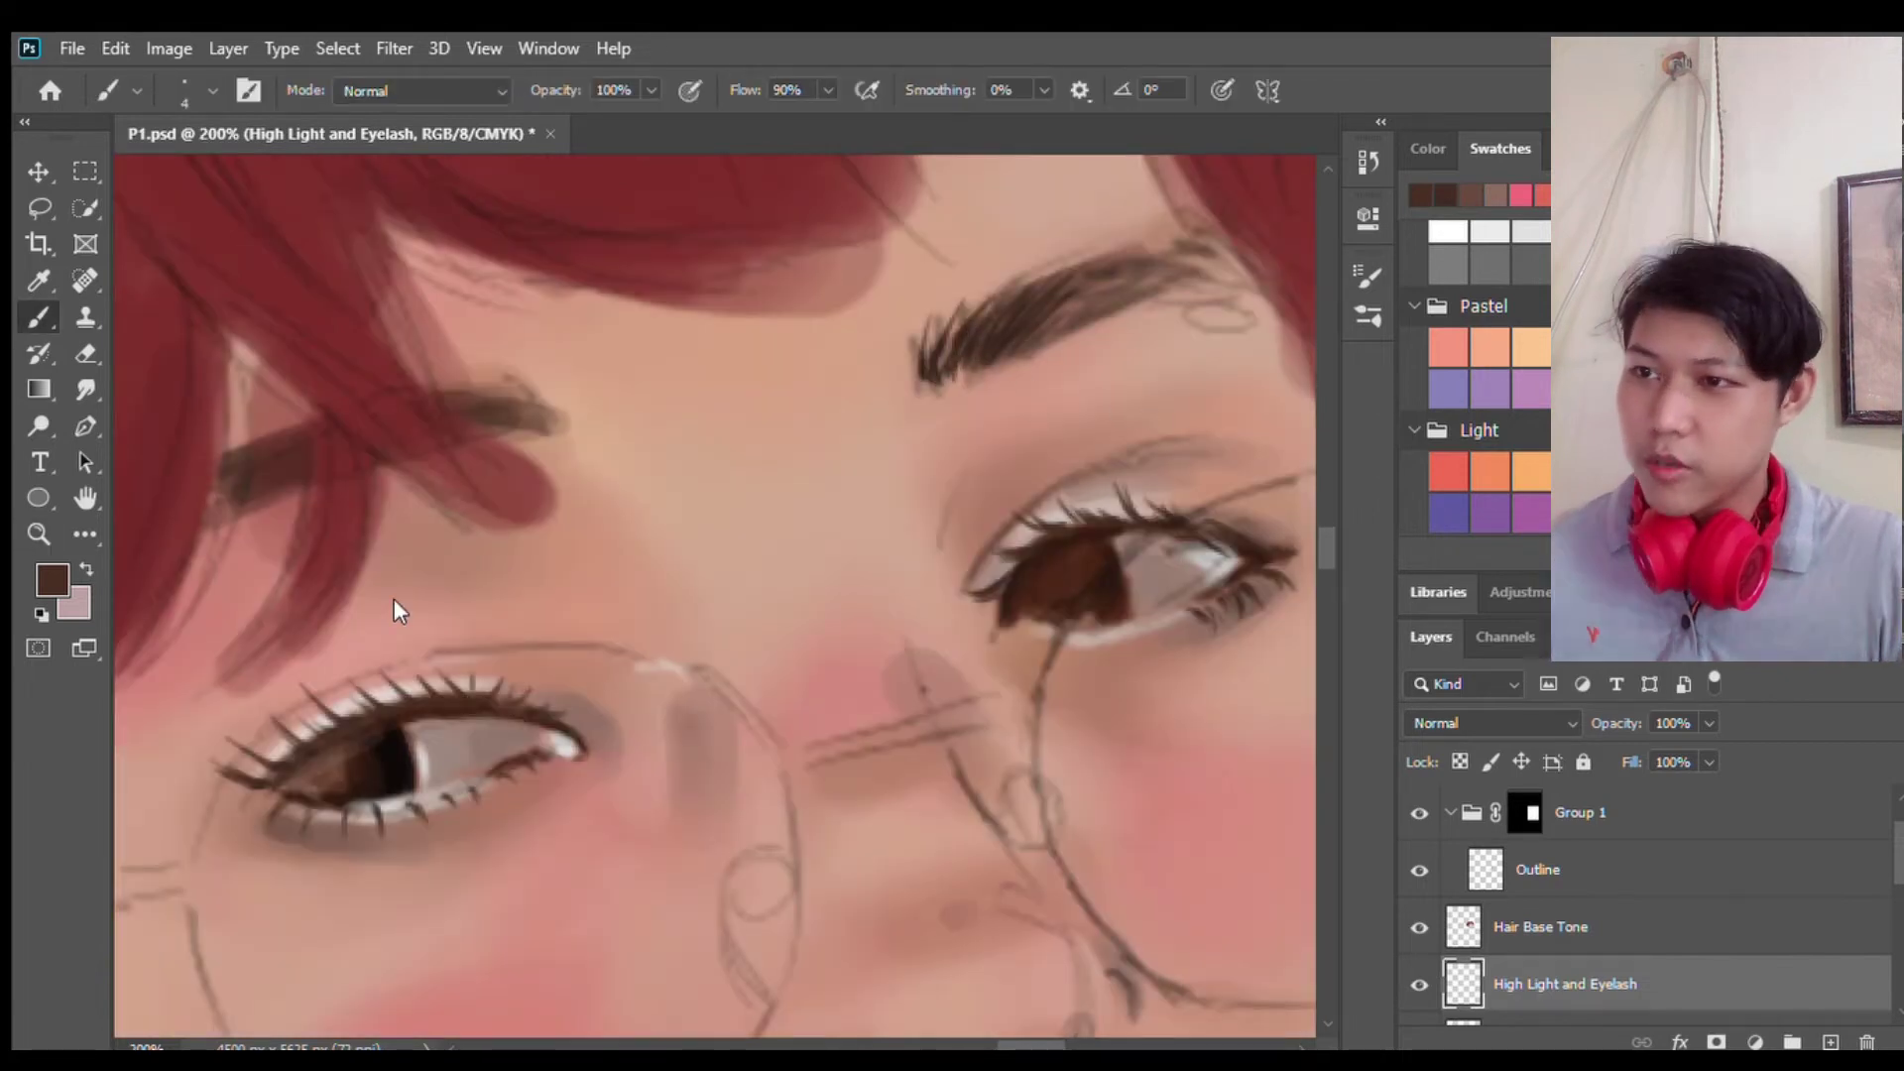
mouse_move(991, 289)
mouse_down()
mouse_move(1170, 252)
mouse_move(1226, 270)
mouse_move(1085, 277)
mouse_move(1175, 243)
mouse_up()
mouse_move(1066, 303)
mouse_down()
mouse_move(1178, 250)
mouse_move(1576, 263)
mouse_up()
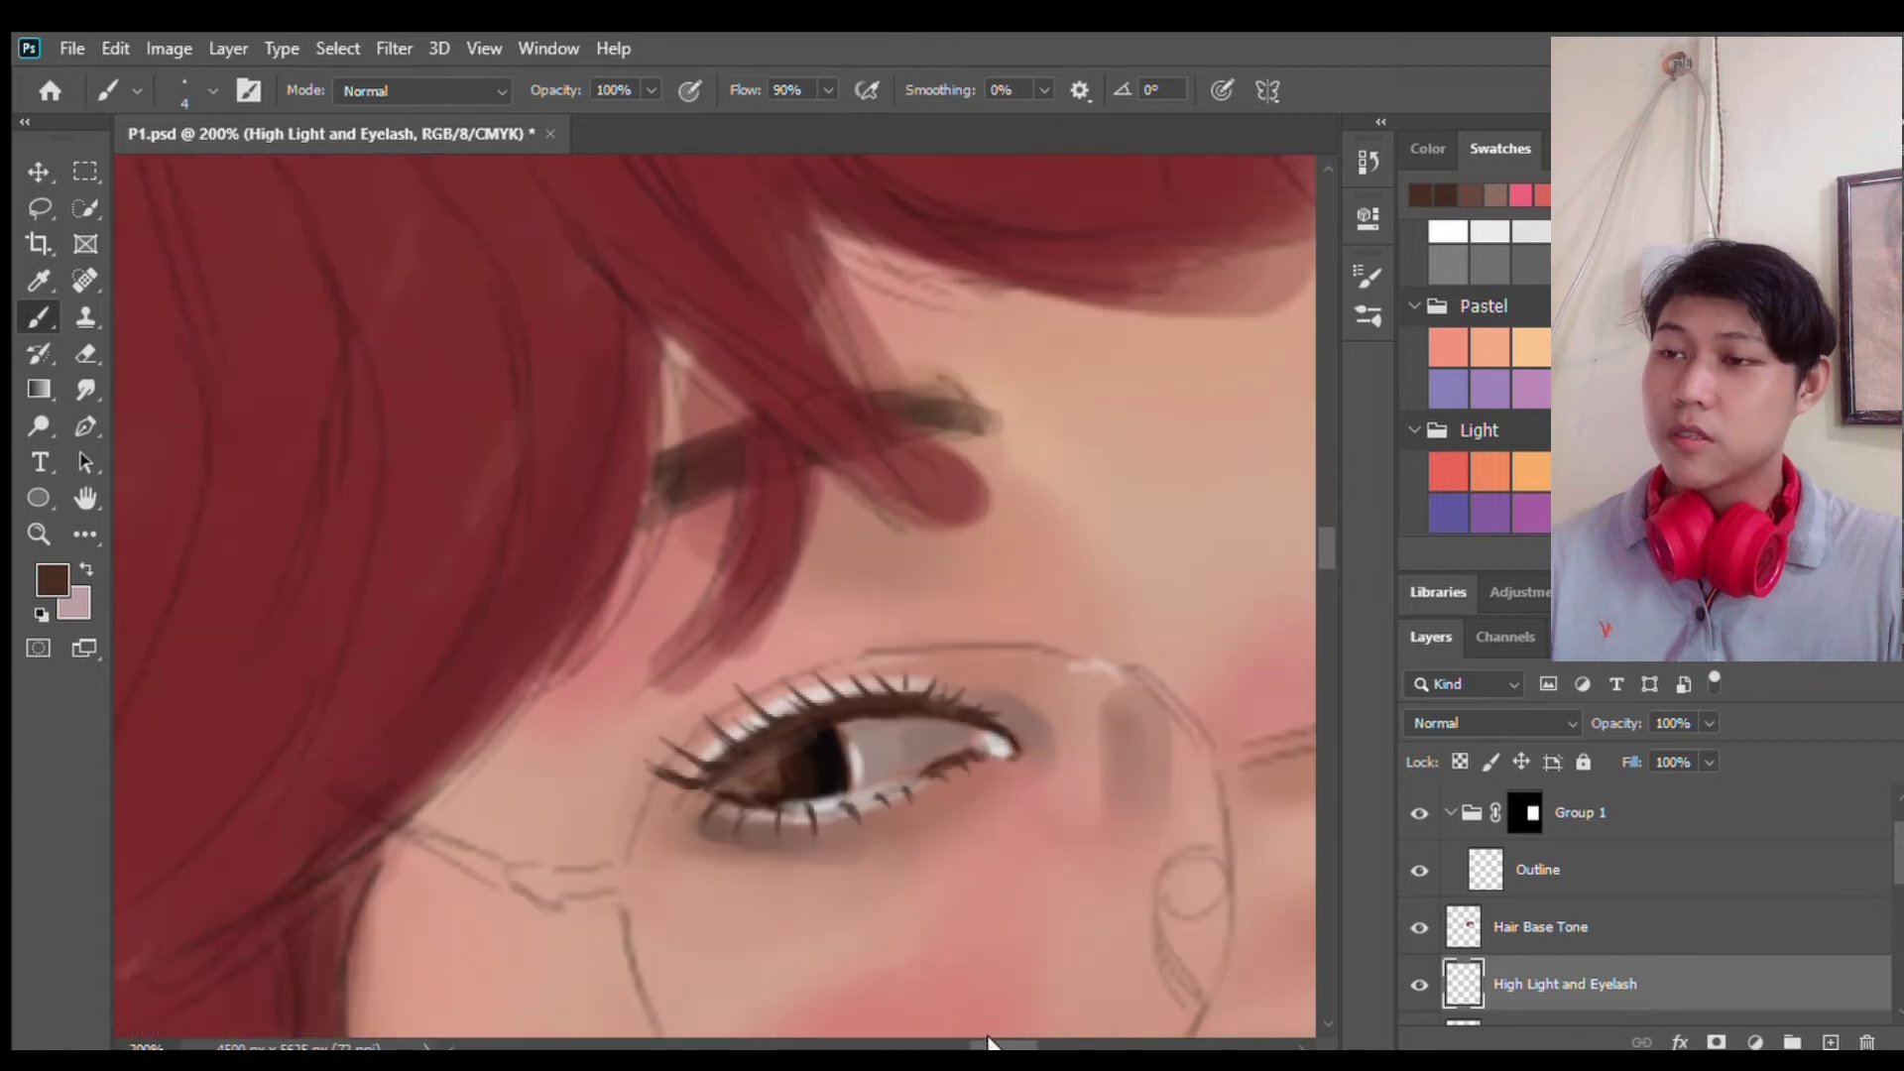
mouse_move(1063, 381)
mouse_down()
mouse_move(1093, 427)
mouse_move(1001, 388)
mouse_move(1089, 428)
mouse_up()
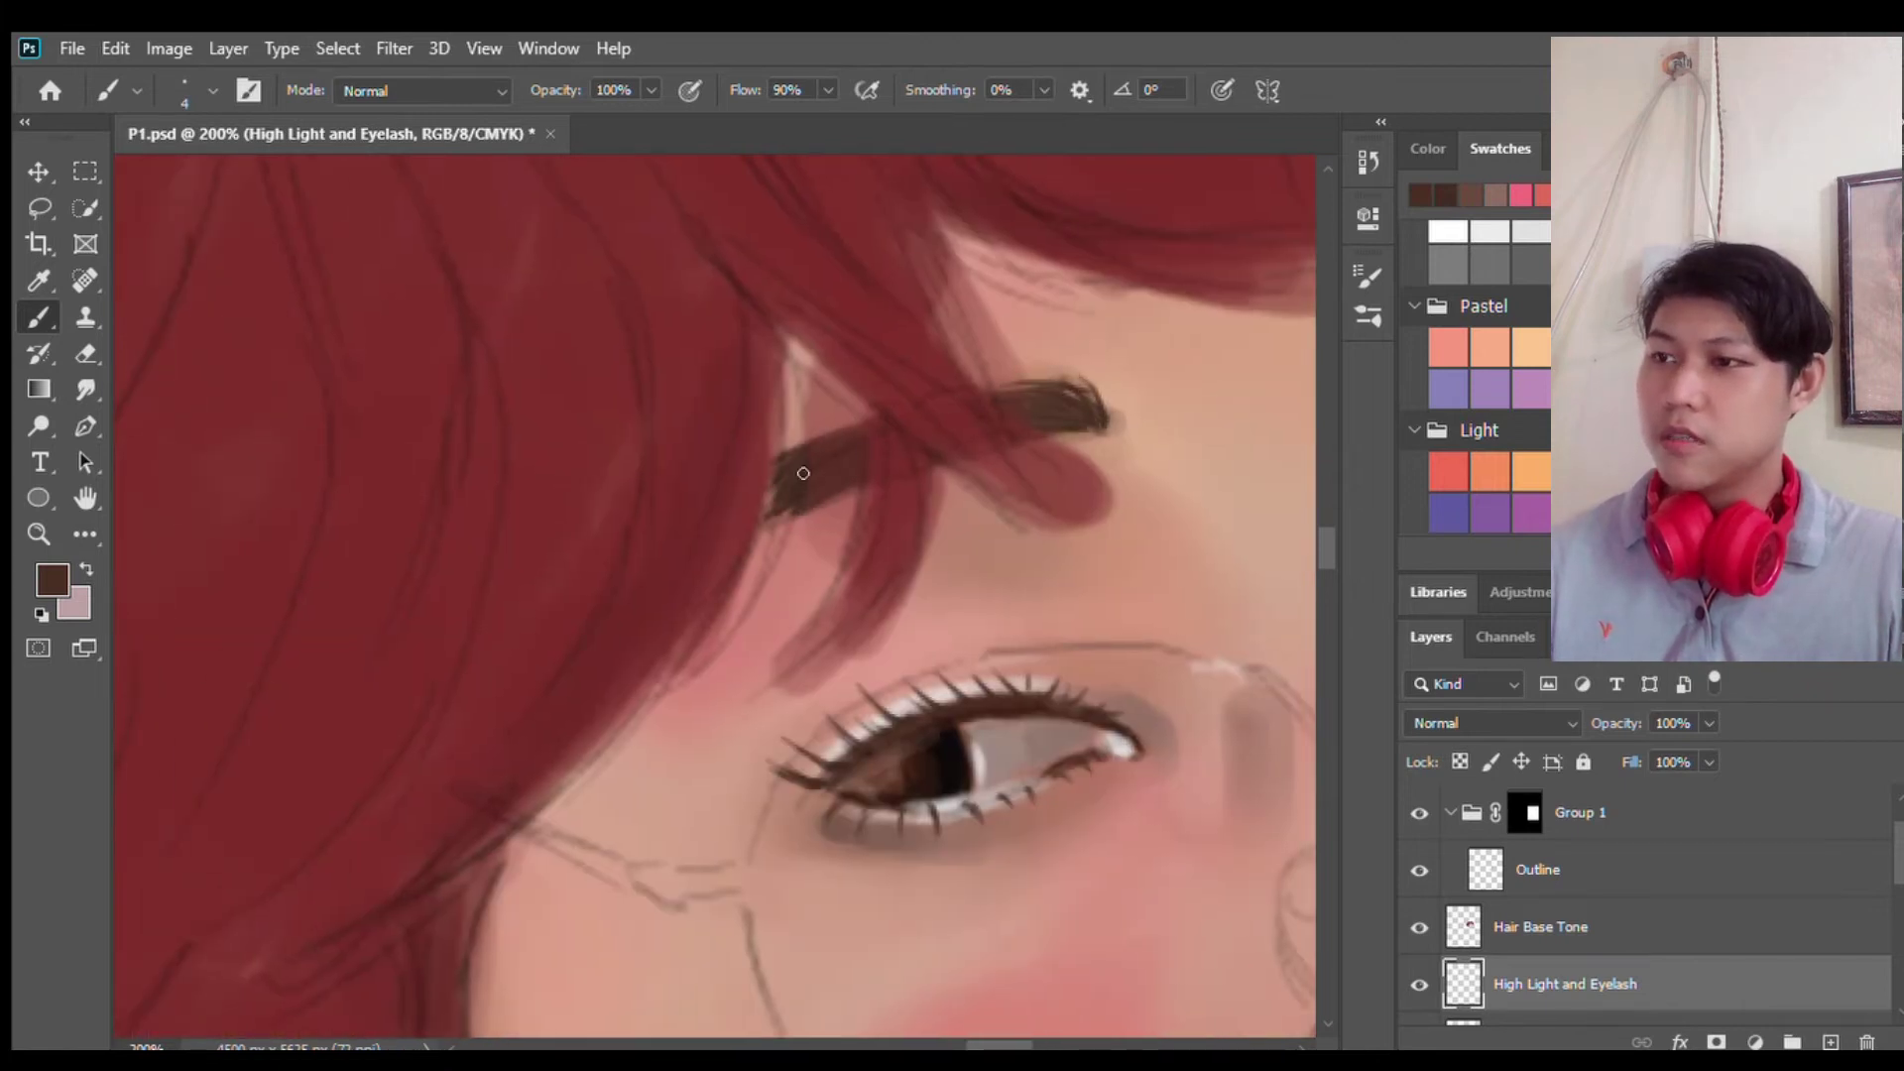
Step: Add a thin lash stroke above the left eye
drag(1204, 207, 629, 199)
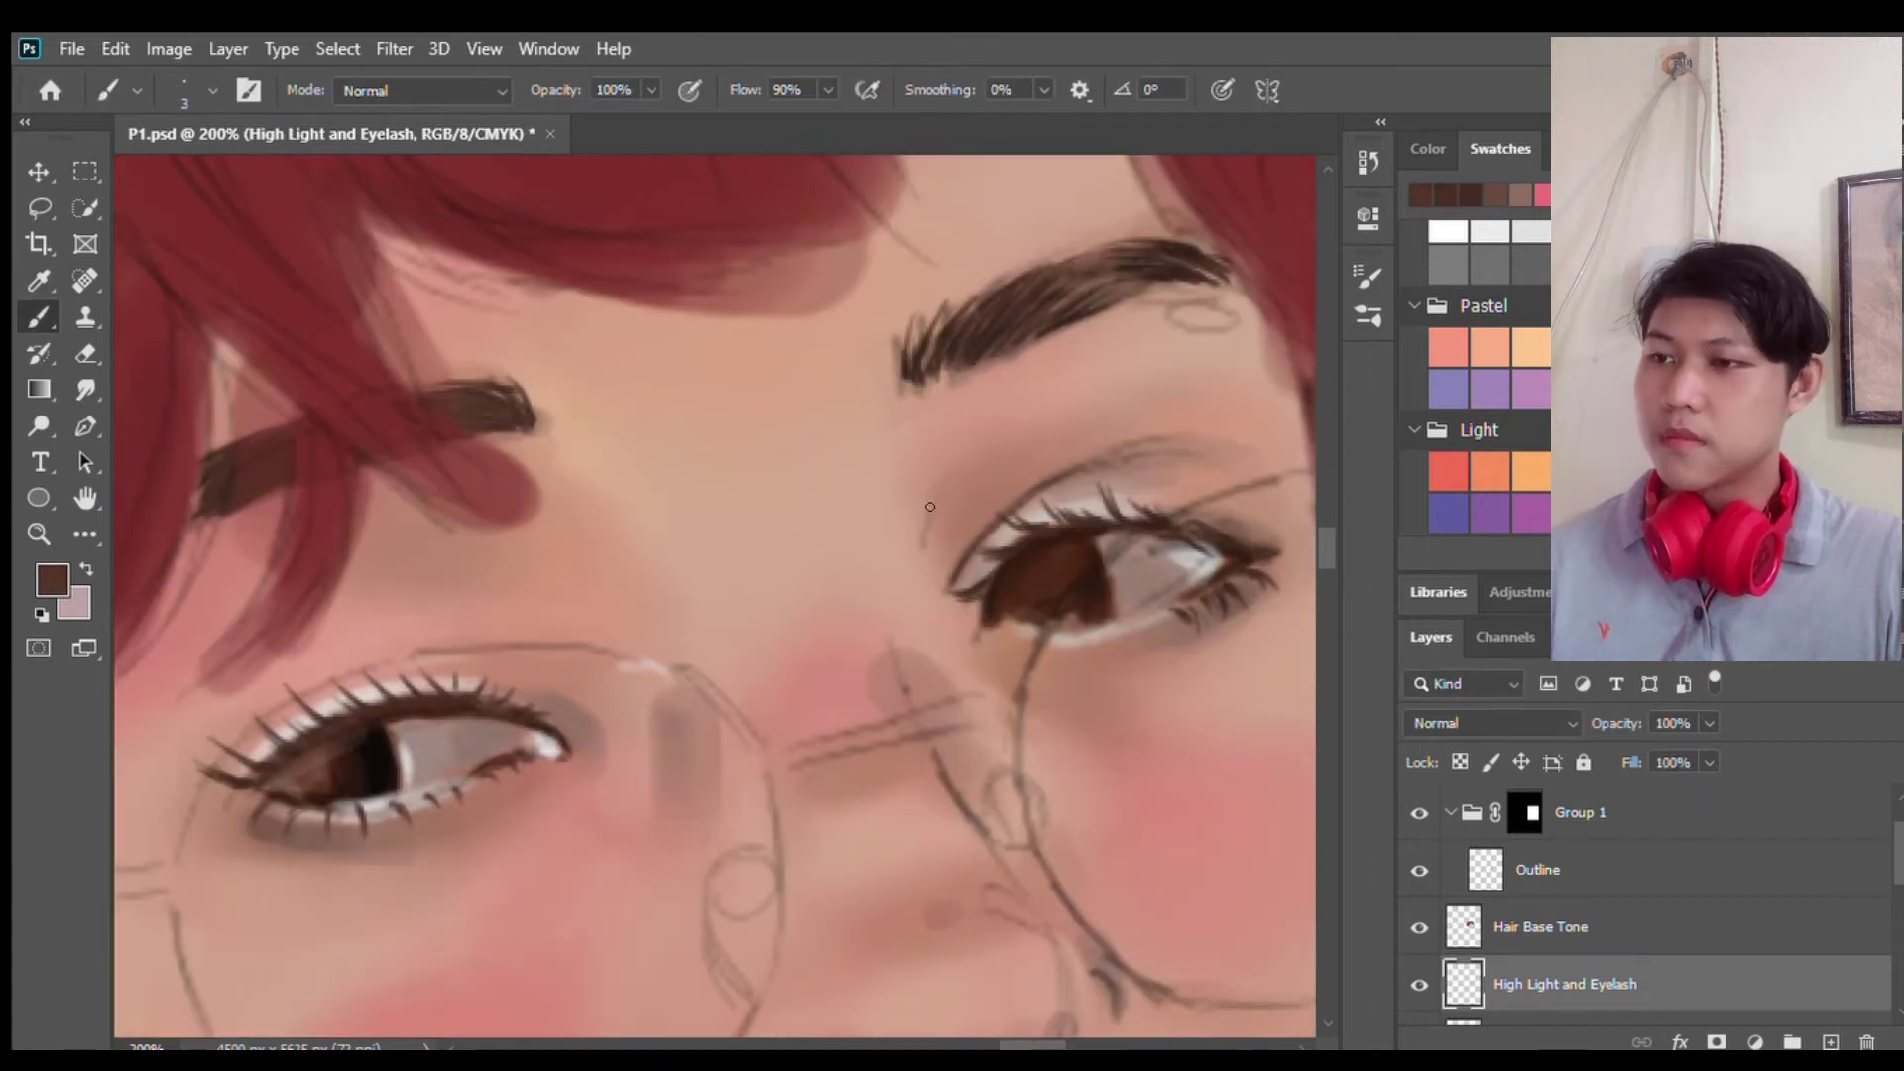
scroll(930, 506, left, 5)
drag(746, 642, 838, 636)
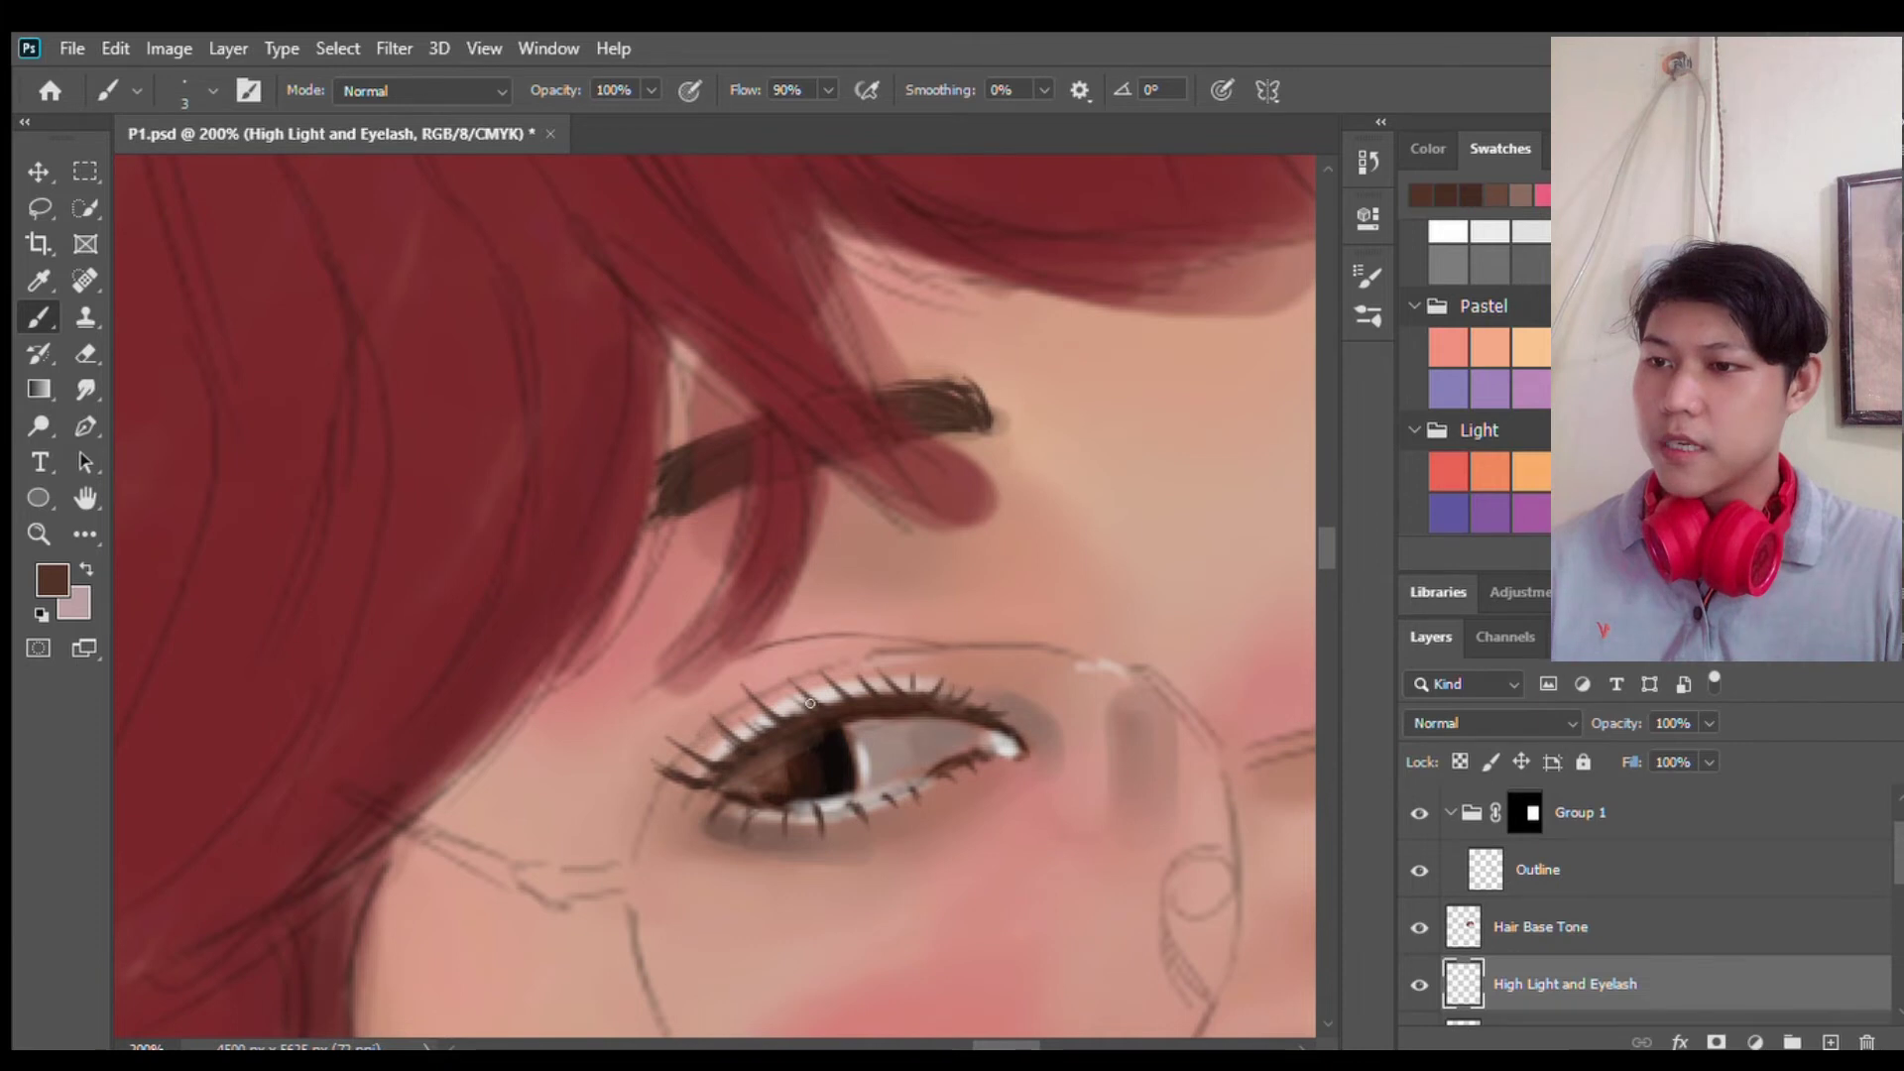
scroll(1176, 739, down, 3)
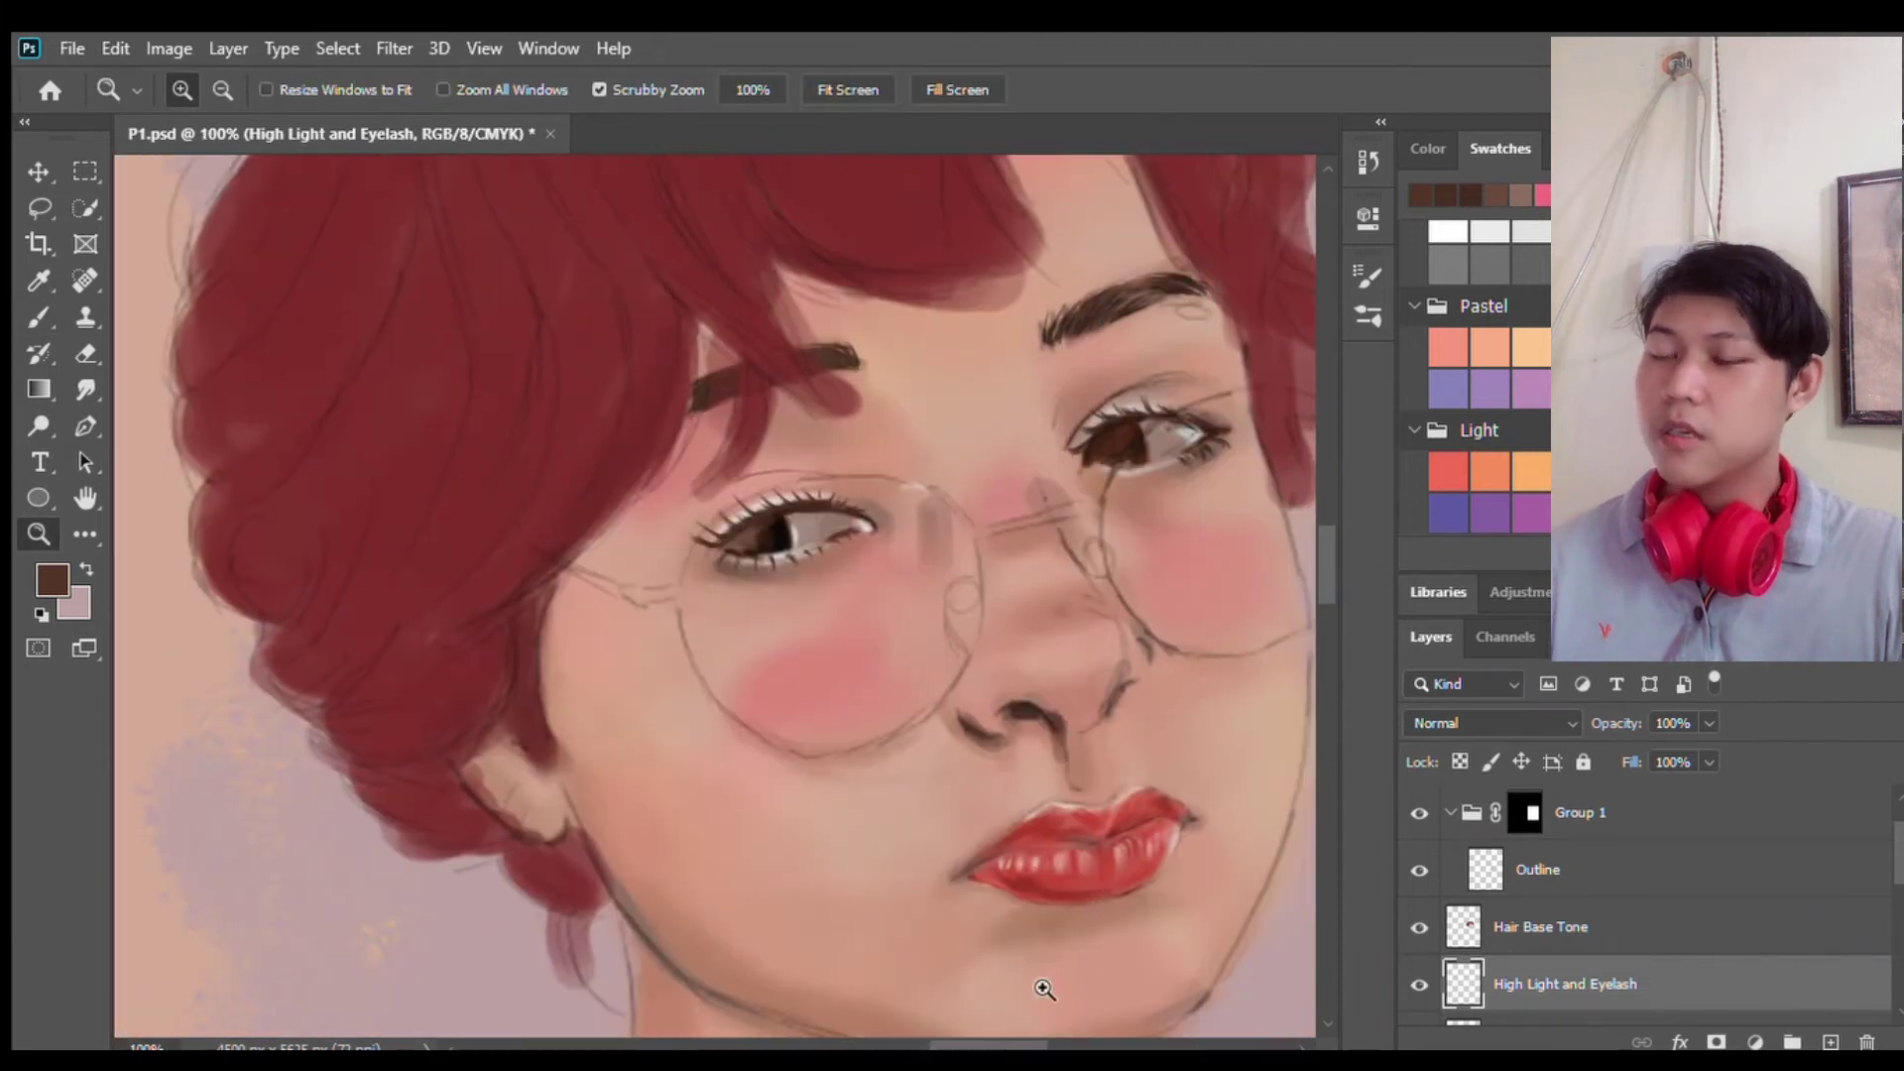
Step: Zoom out to see the whole face, then switch to the Eraser on the Details layer
scroll(1079, 883, up, 3)
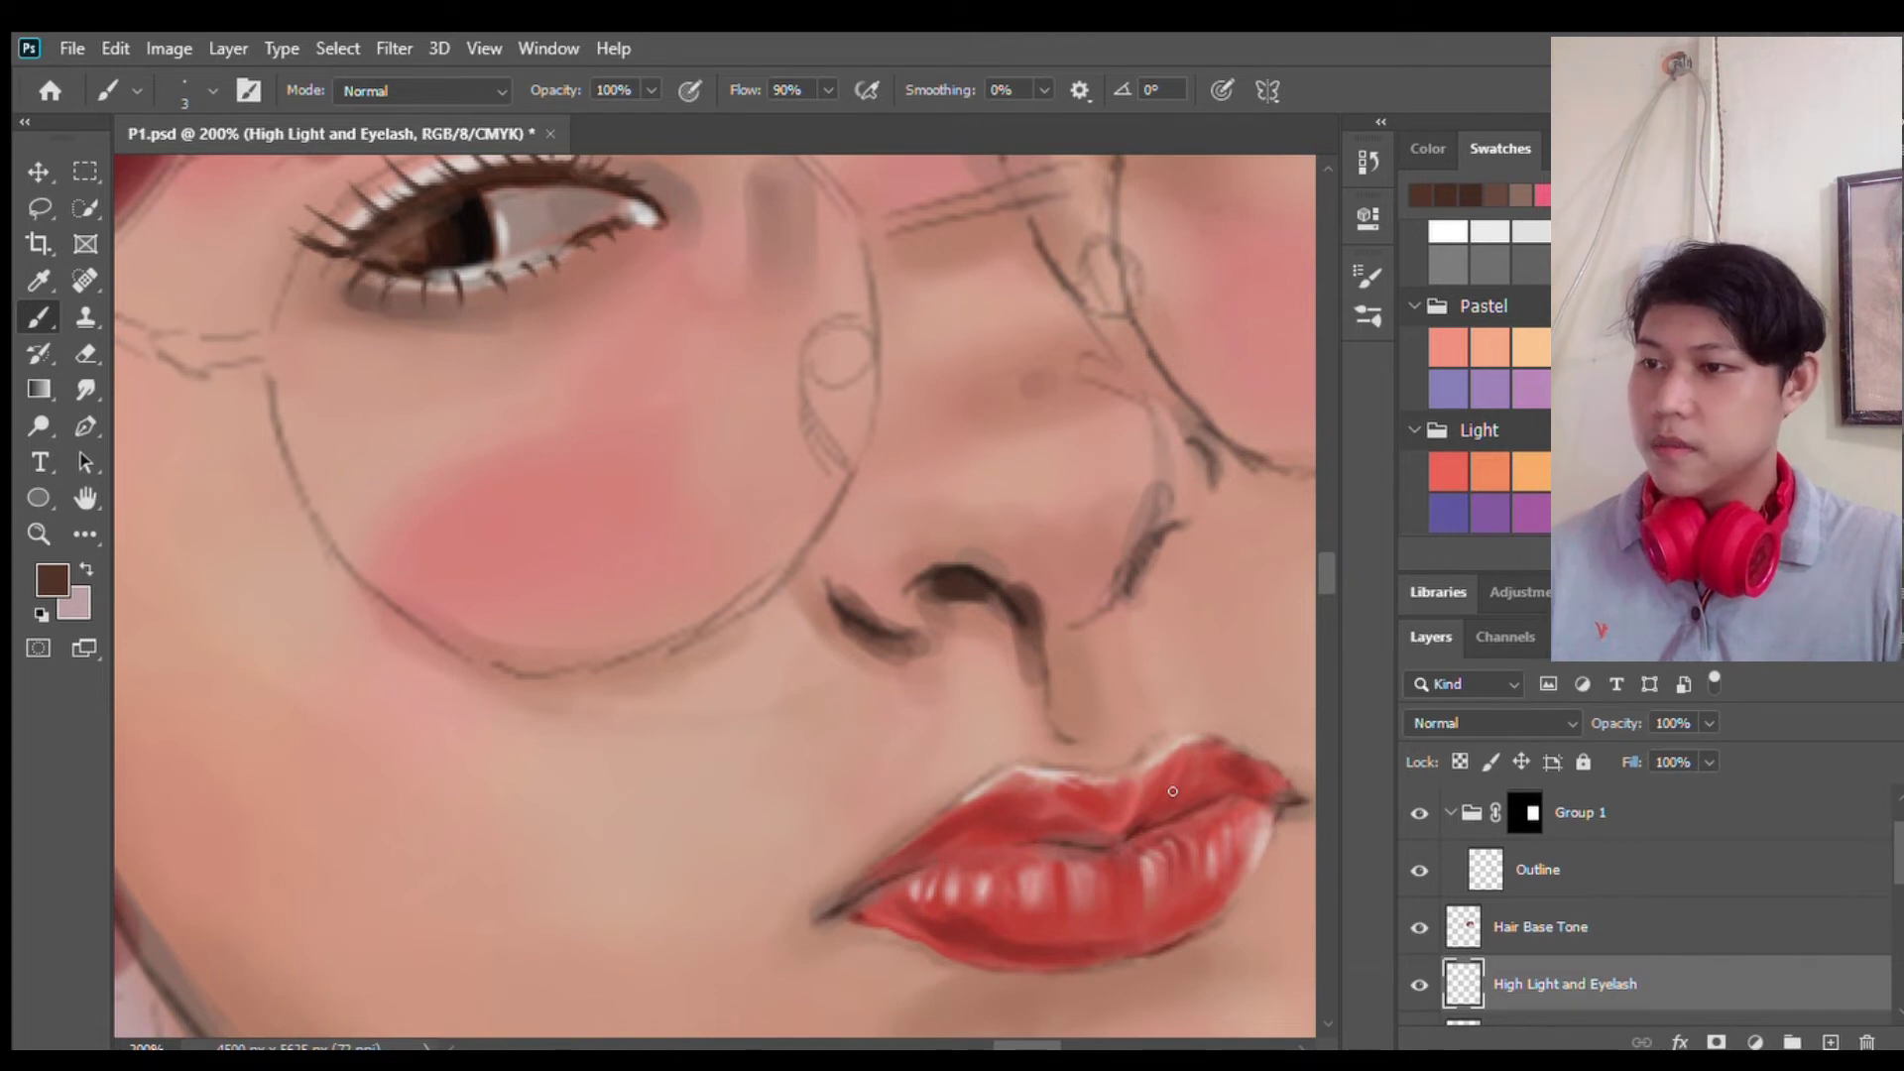
scroll(1136, 594, down, 1)
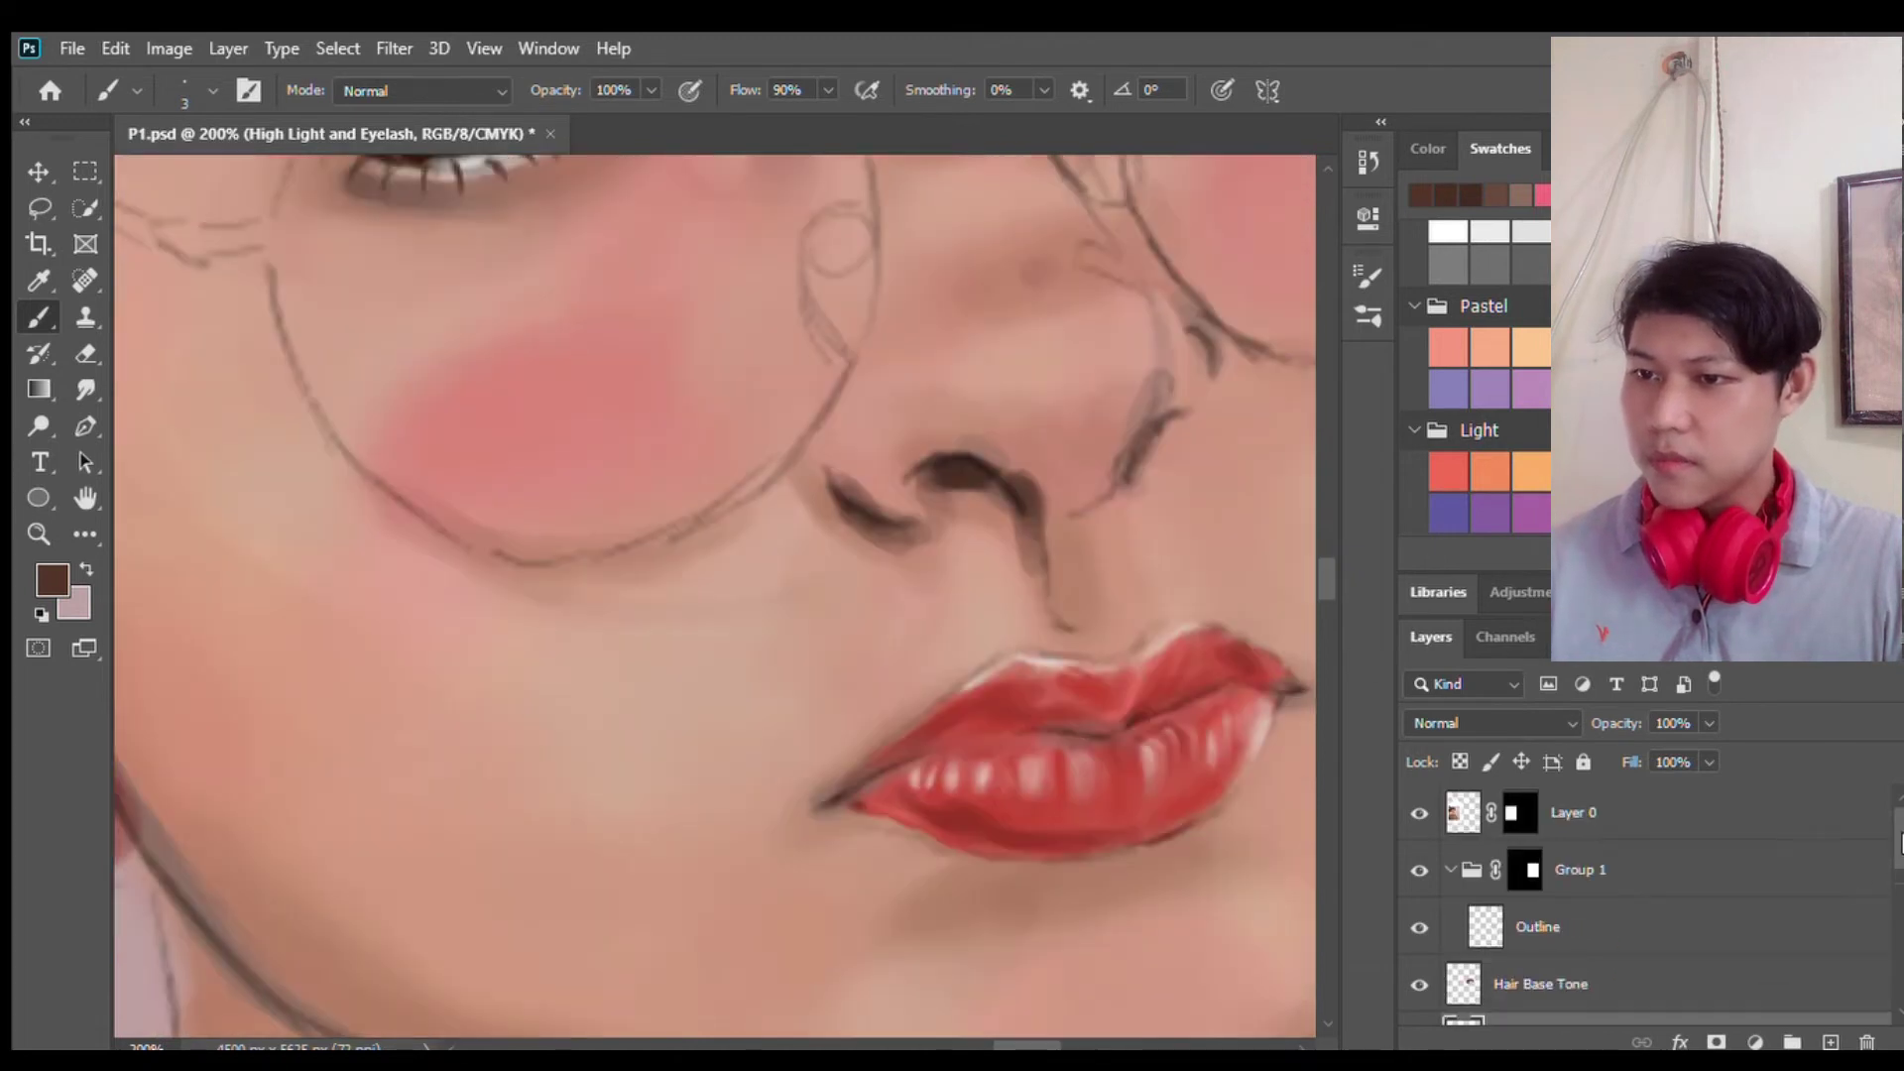
key(z)
key(ctrl+minus)
key(ctrl+minus)
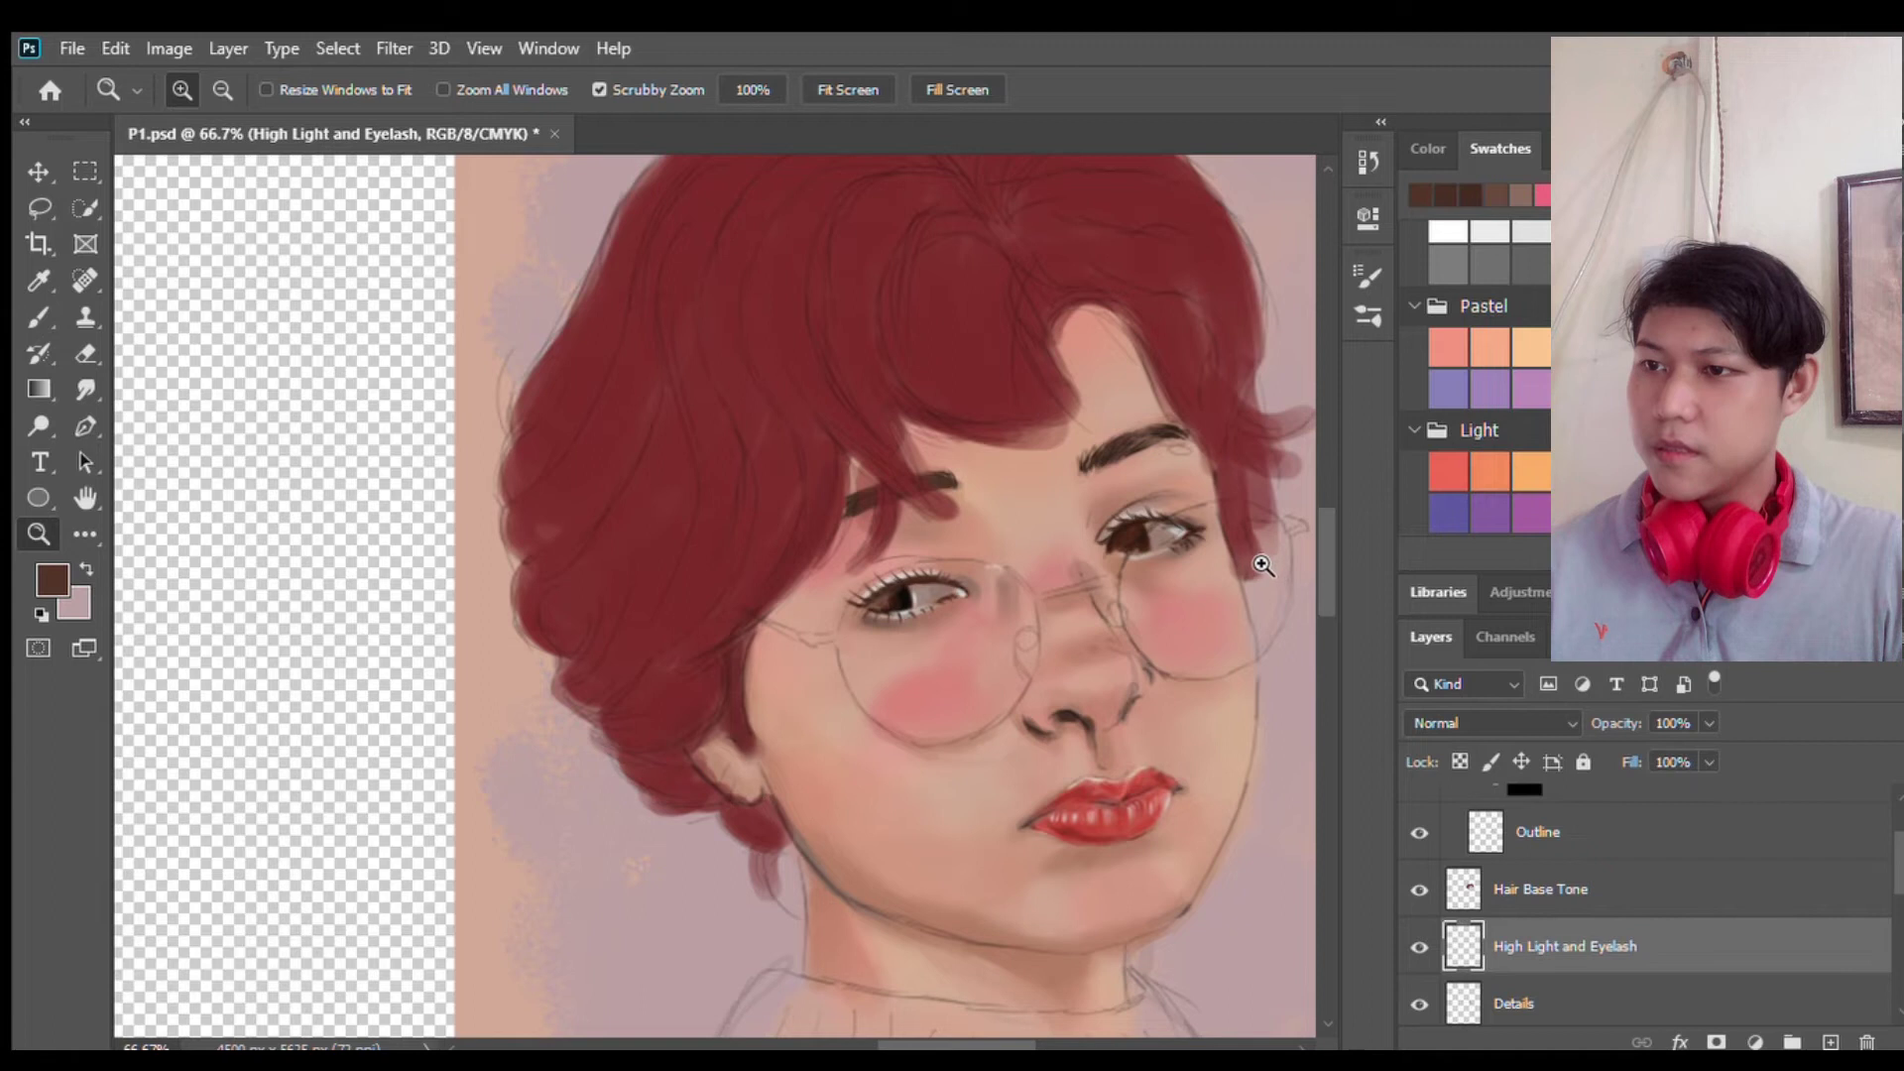
scroll(1262, 566, left, 3)
key(e)
key(alt+bracketleft)
Step: Select the High Light and Eyelash layer, sample a colour, and return to the Brush
scroll(1801, 873, down, 3)
click(1685, 997)
scroll(1636, 922, up, 3)
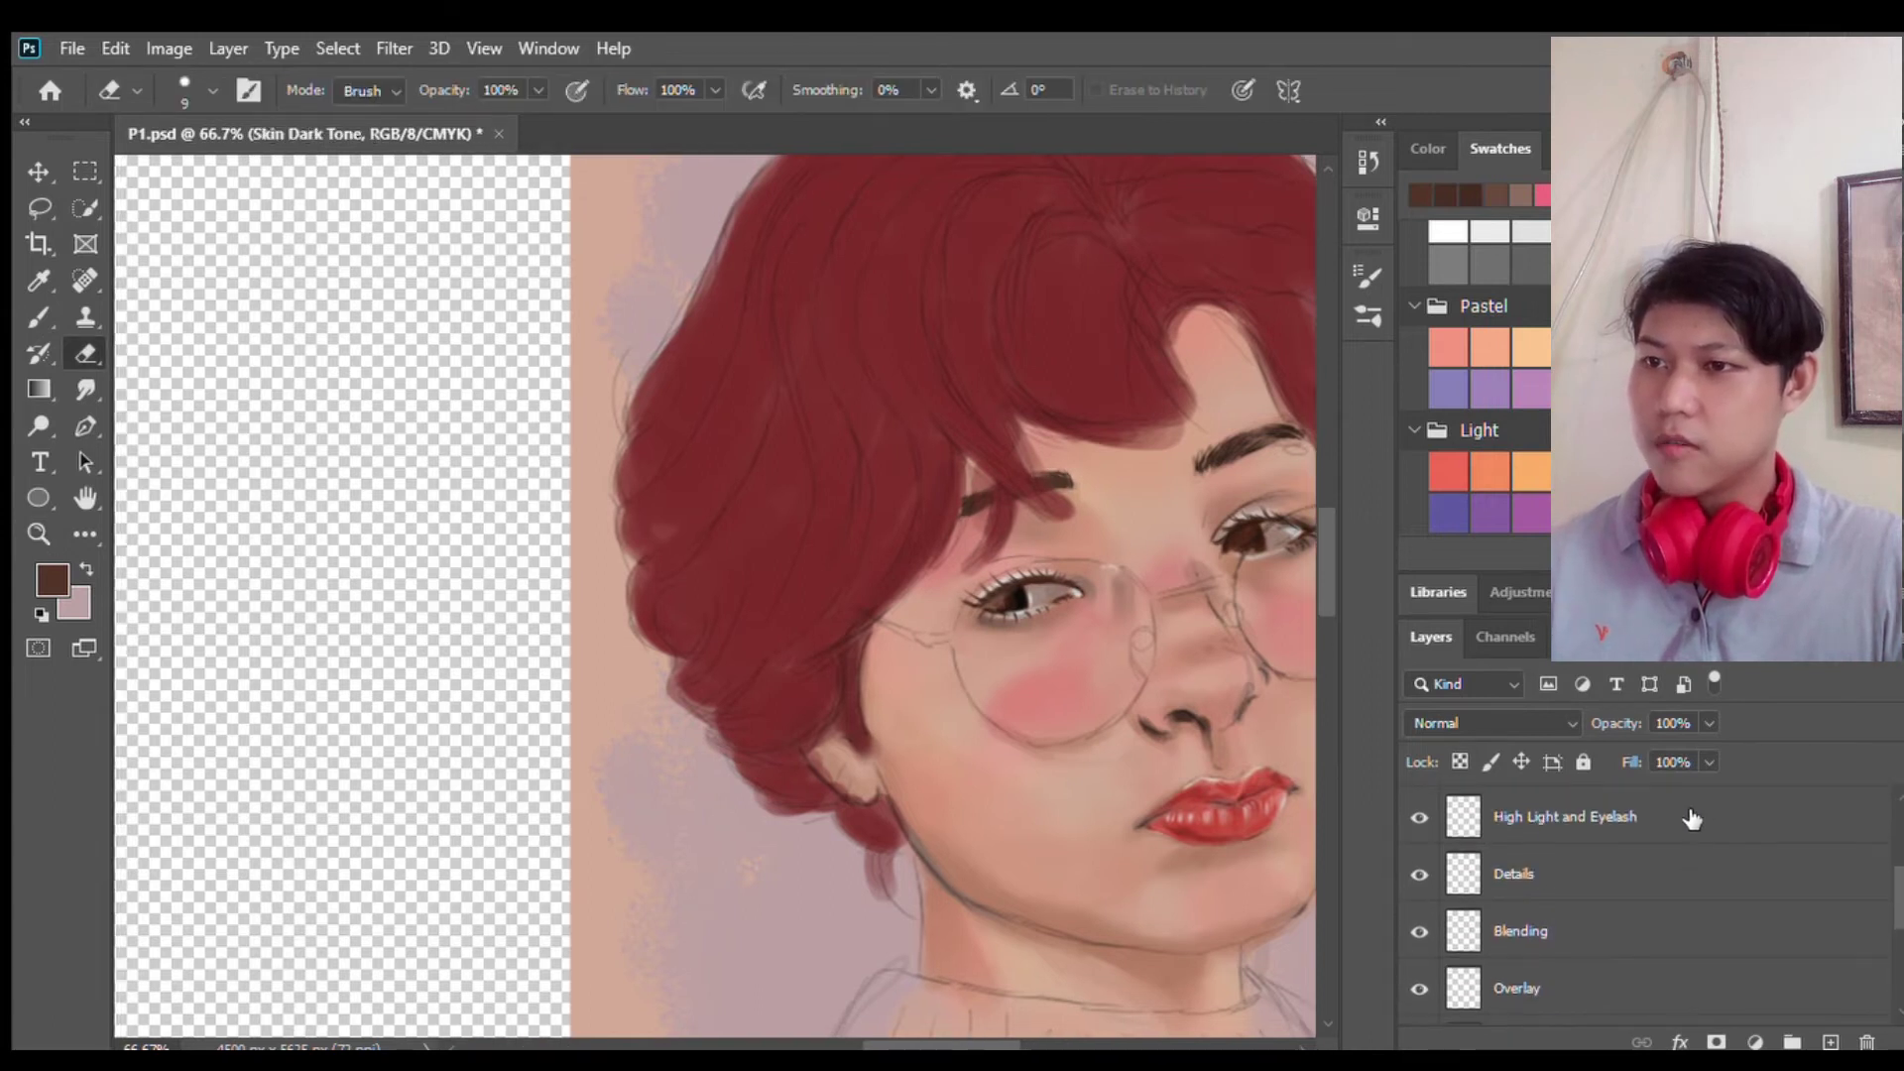
click(1691, 818)
key(i)
key(b)
key(alt+bracketleft)
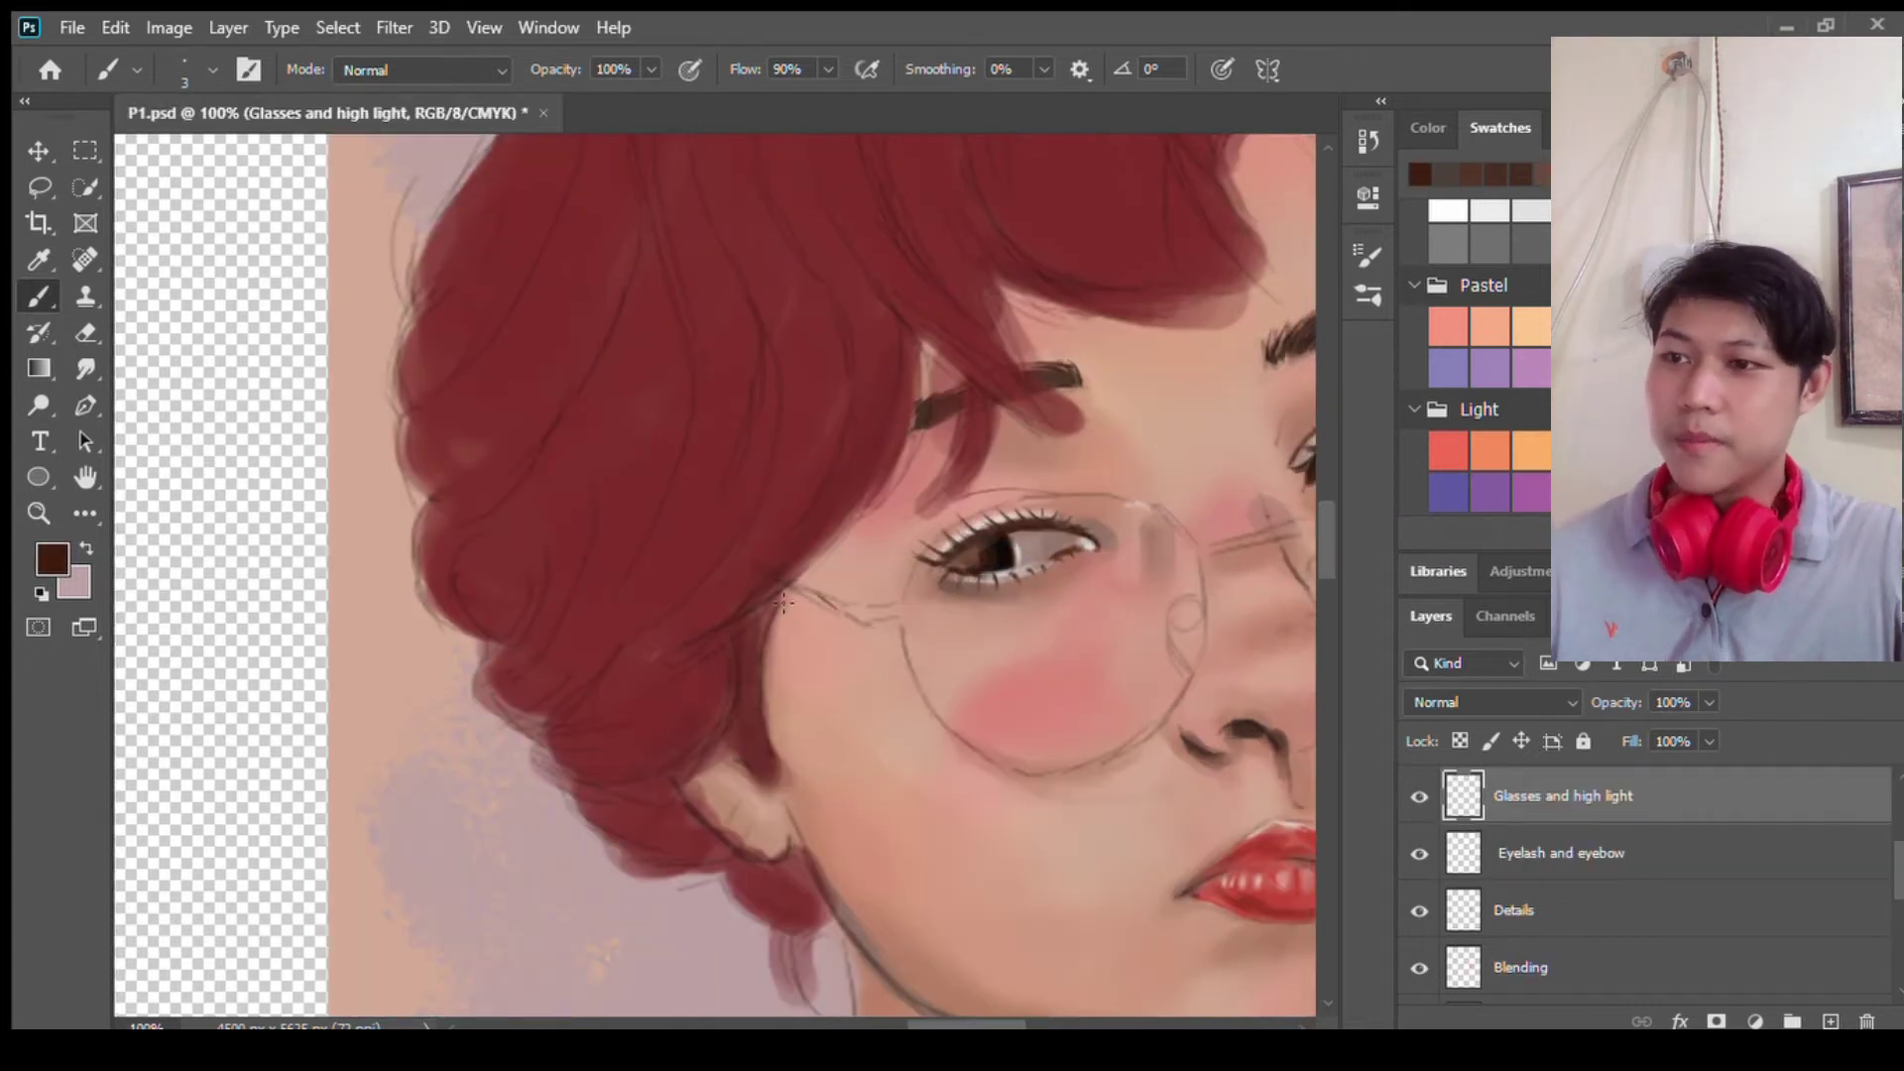
Step: Paint the dark brown left temple arm and left lens rim, undoing two bad strokes
drag(850, 608, 861, 614)
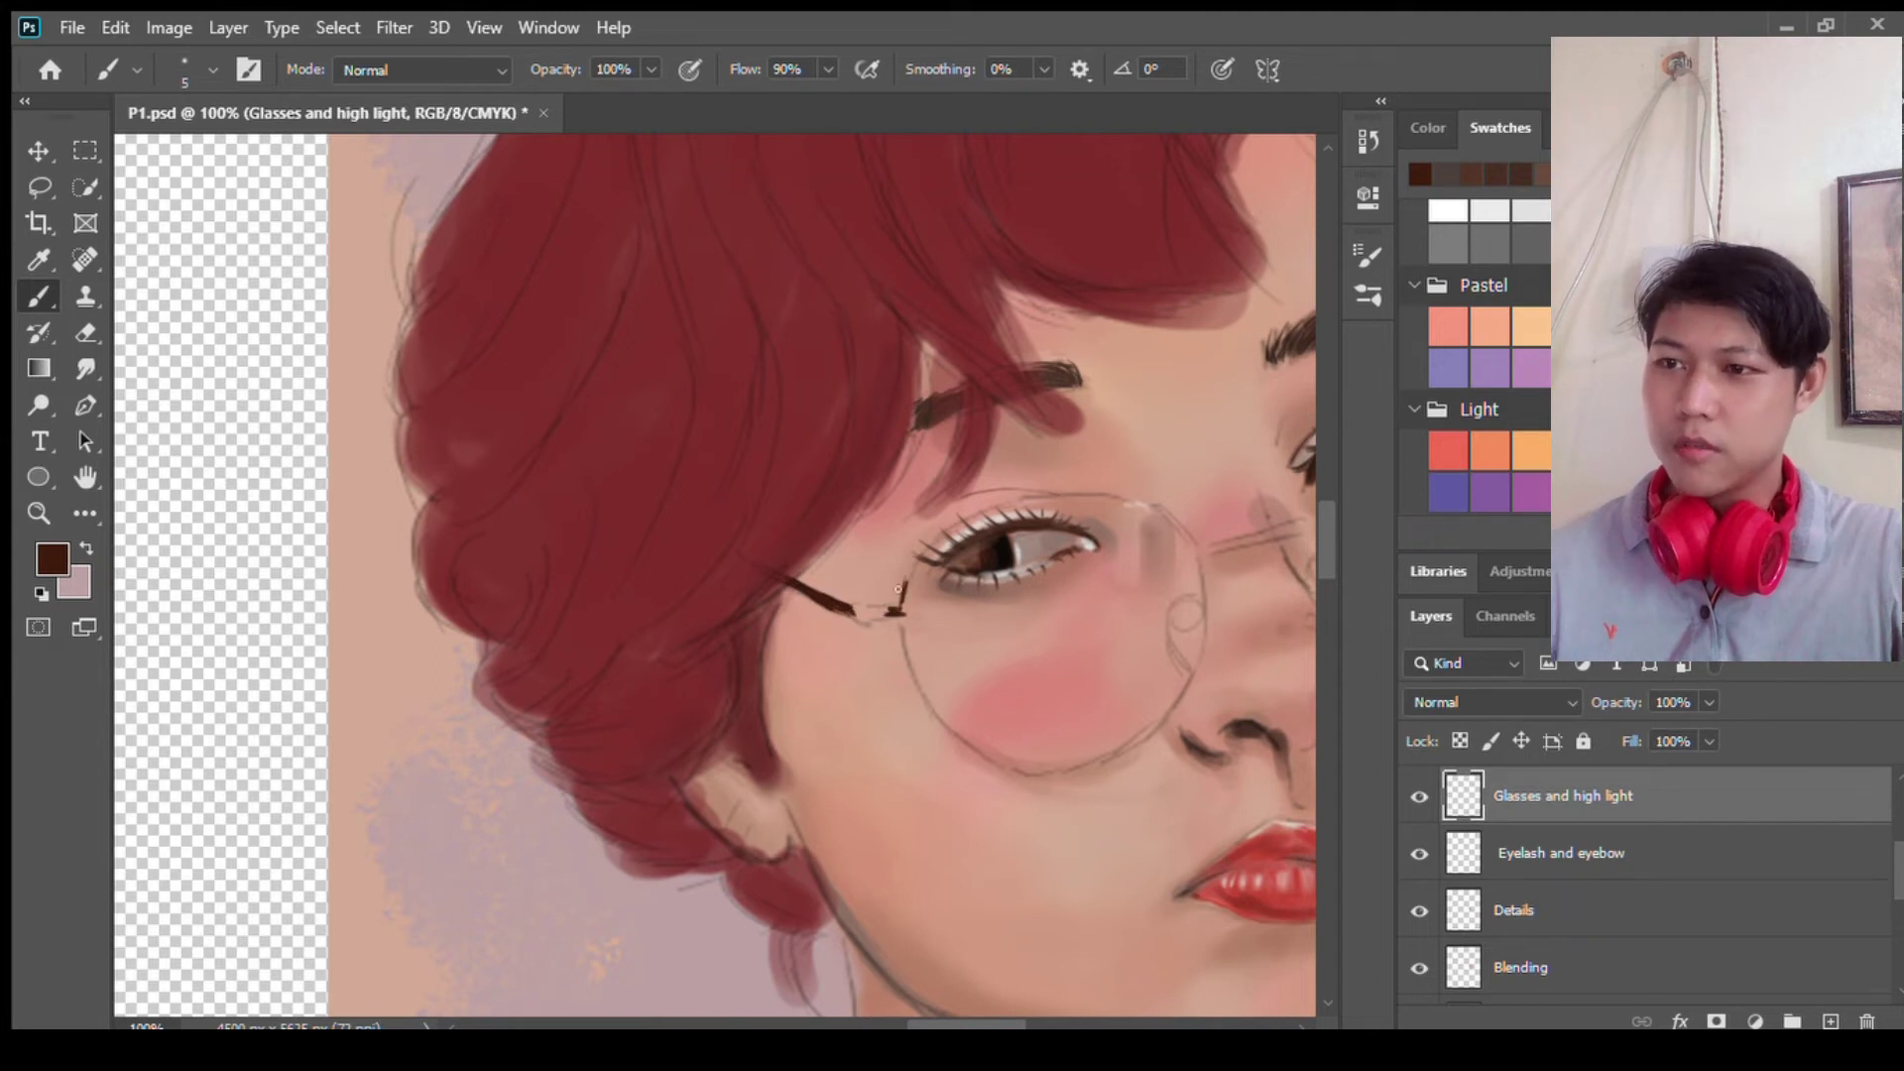
drag(896, 569, 1103, 489)
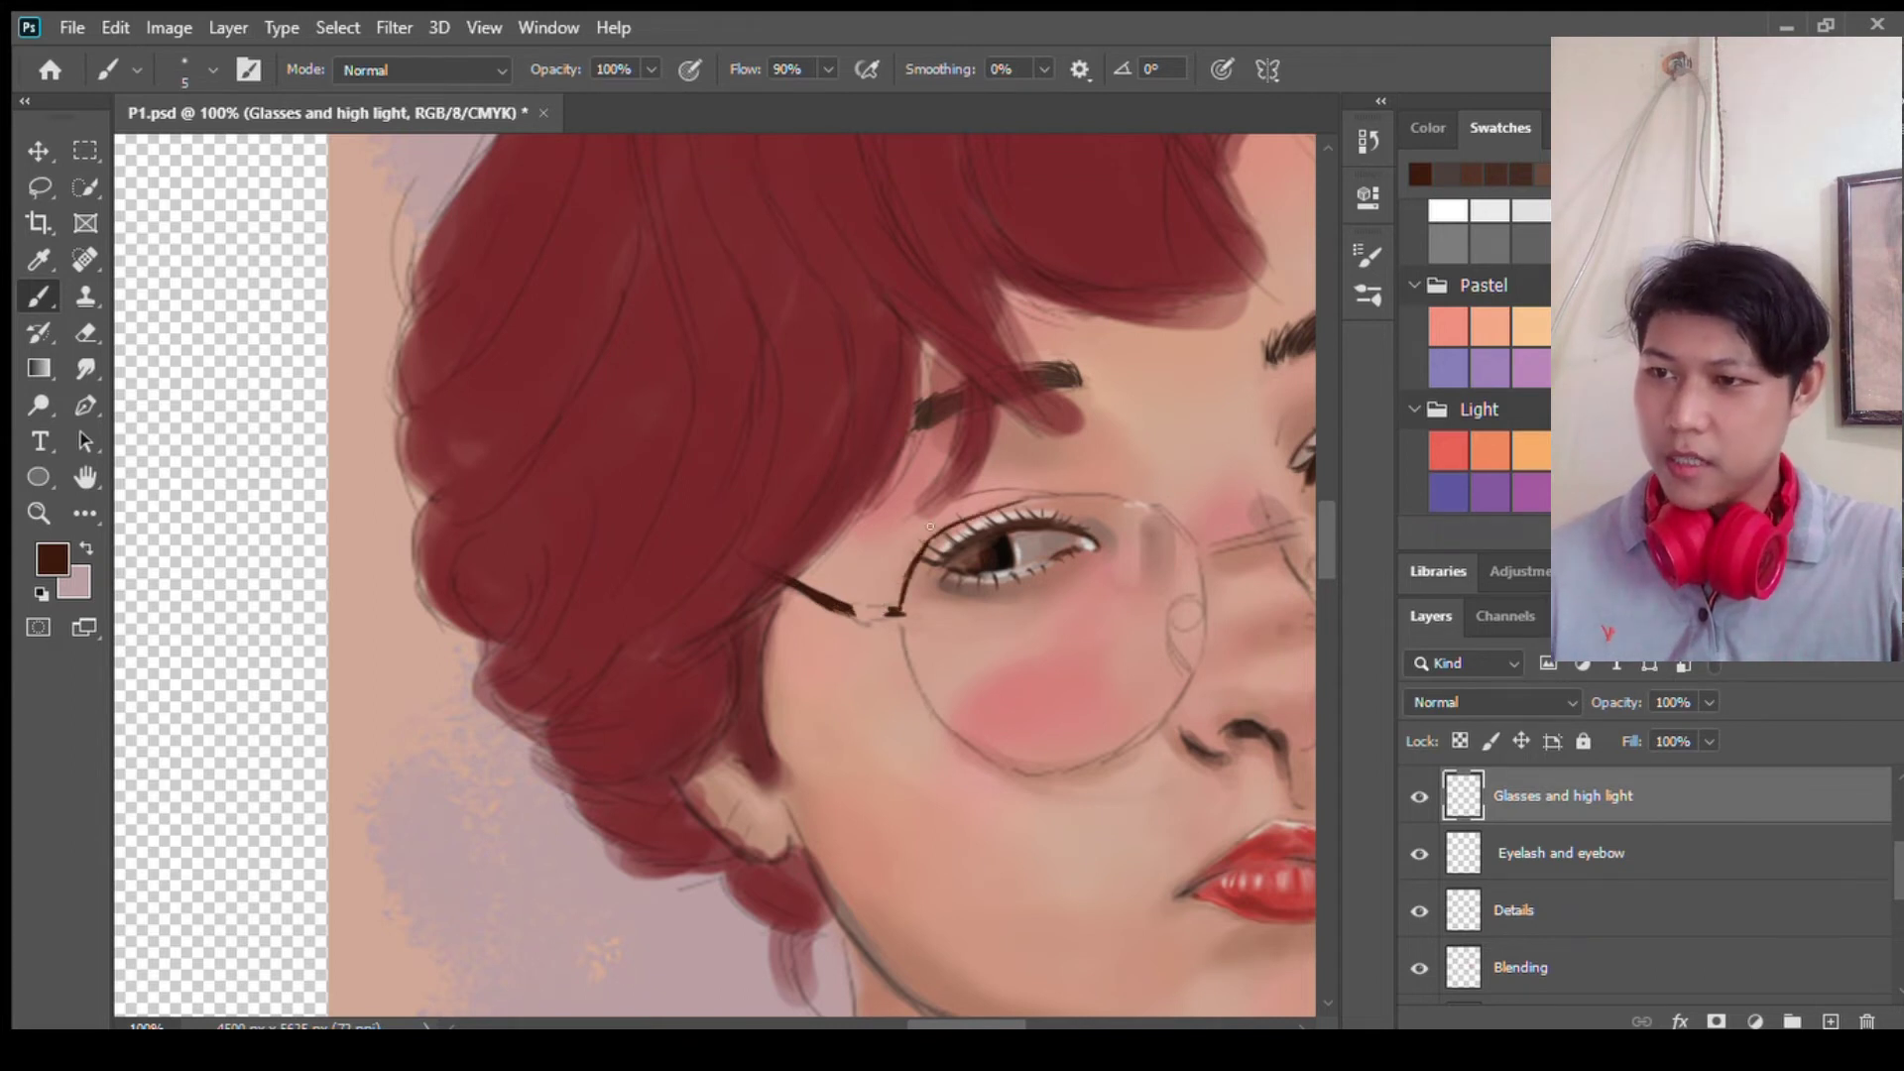
key(ctrl+z)
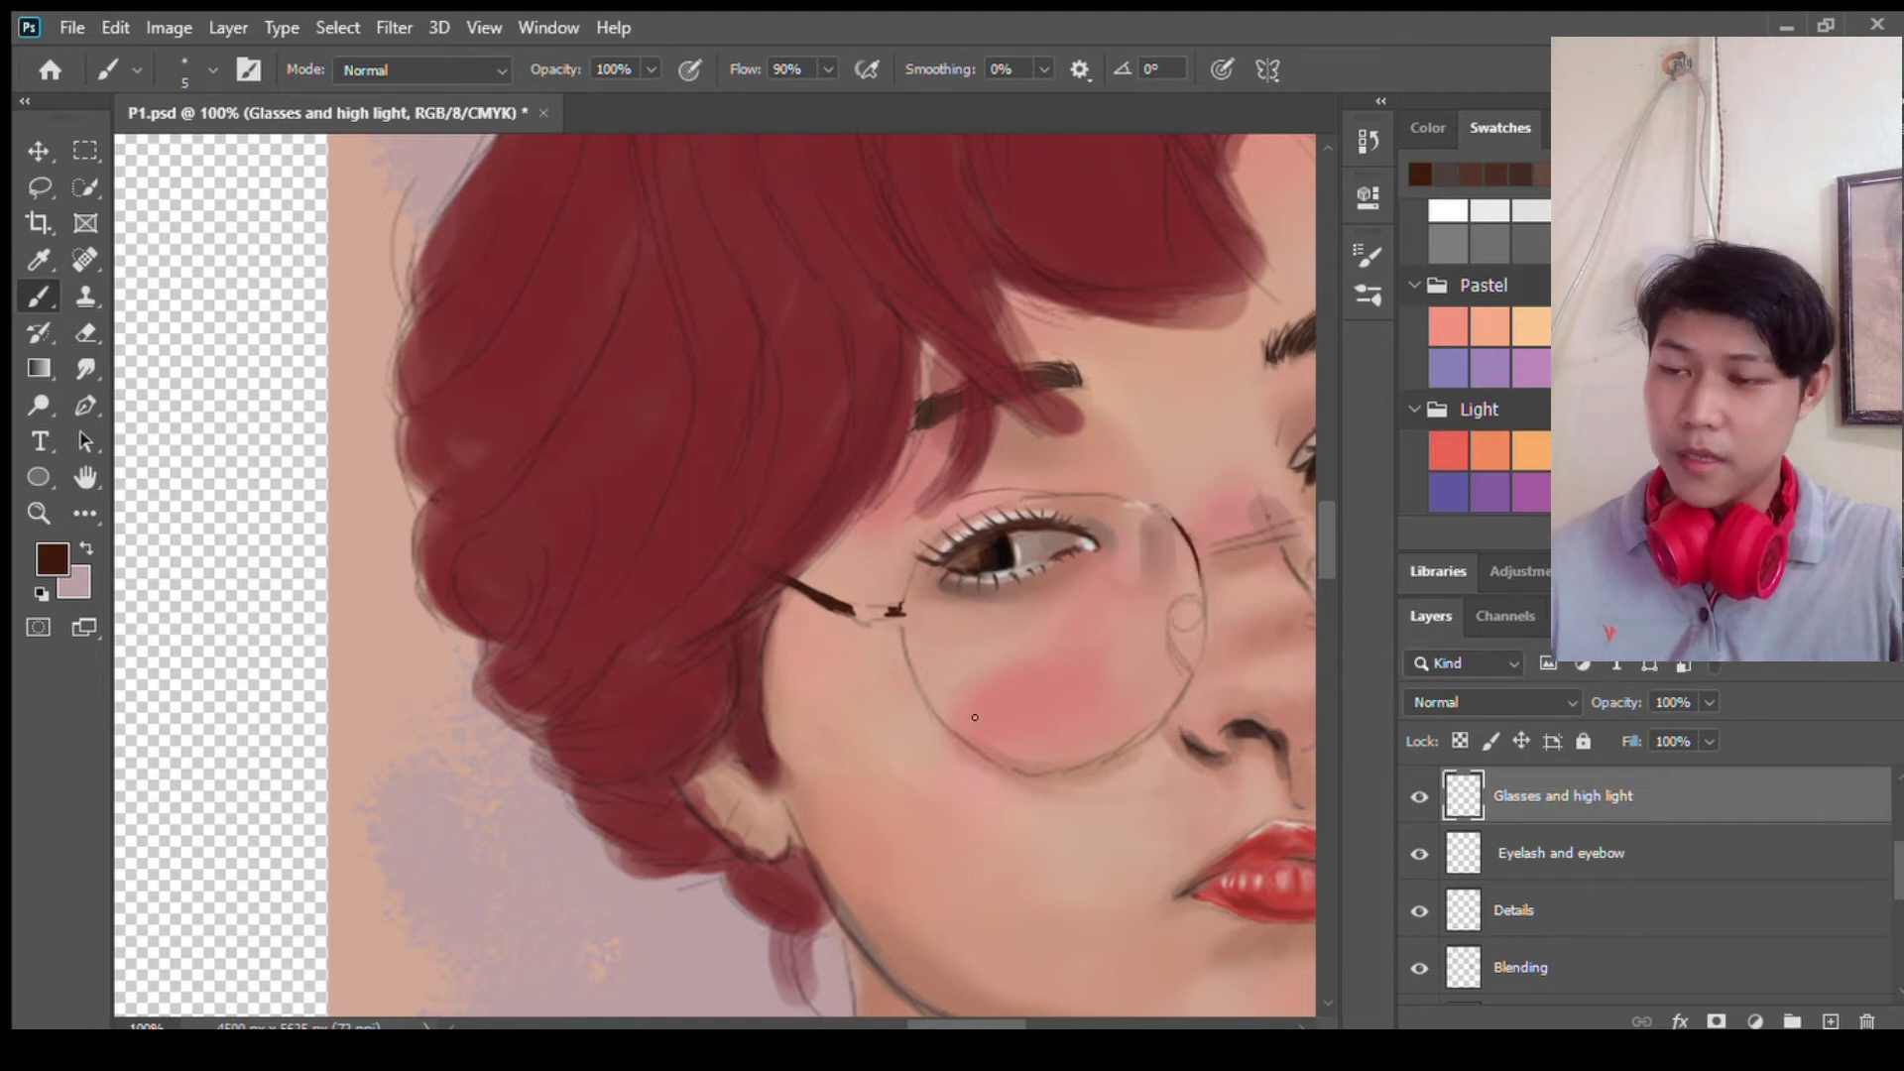
key(ctrl+z)
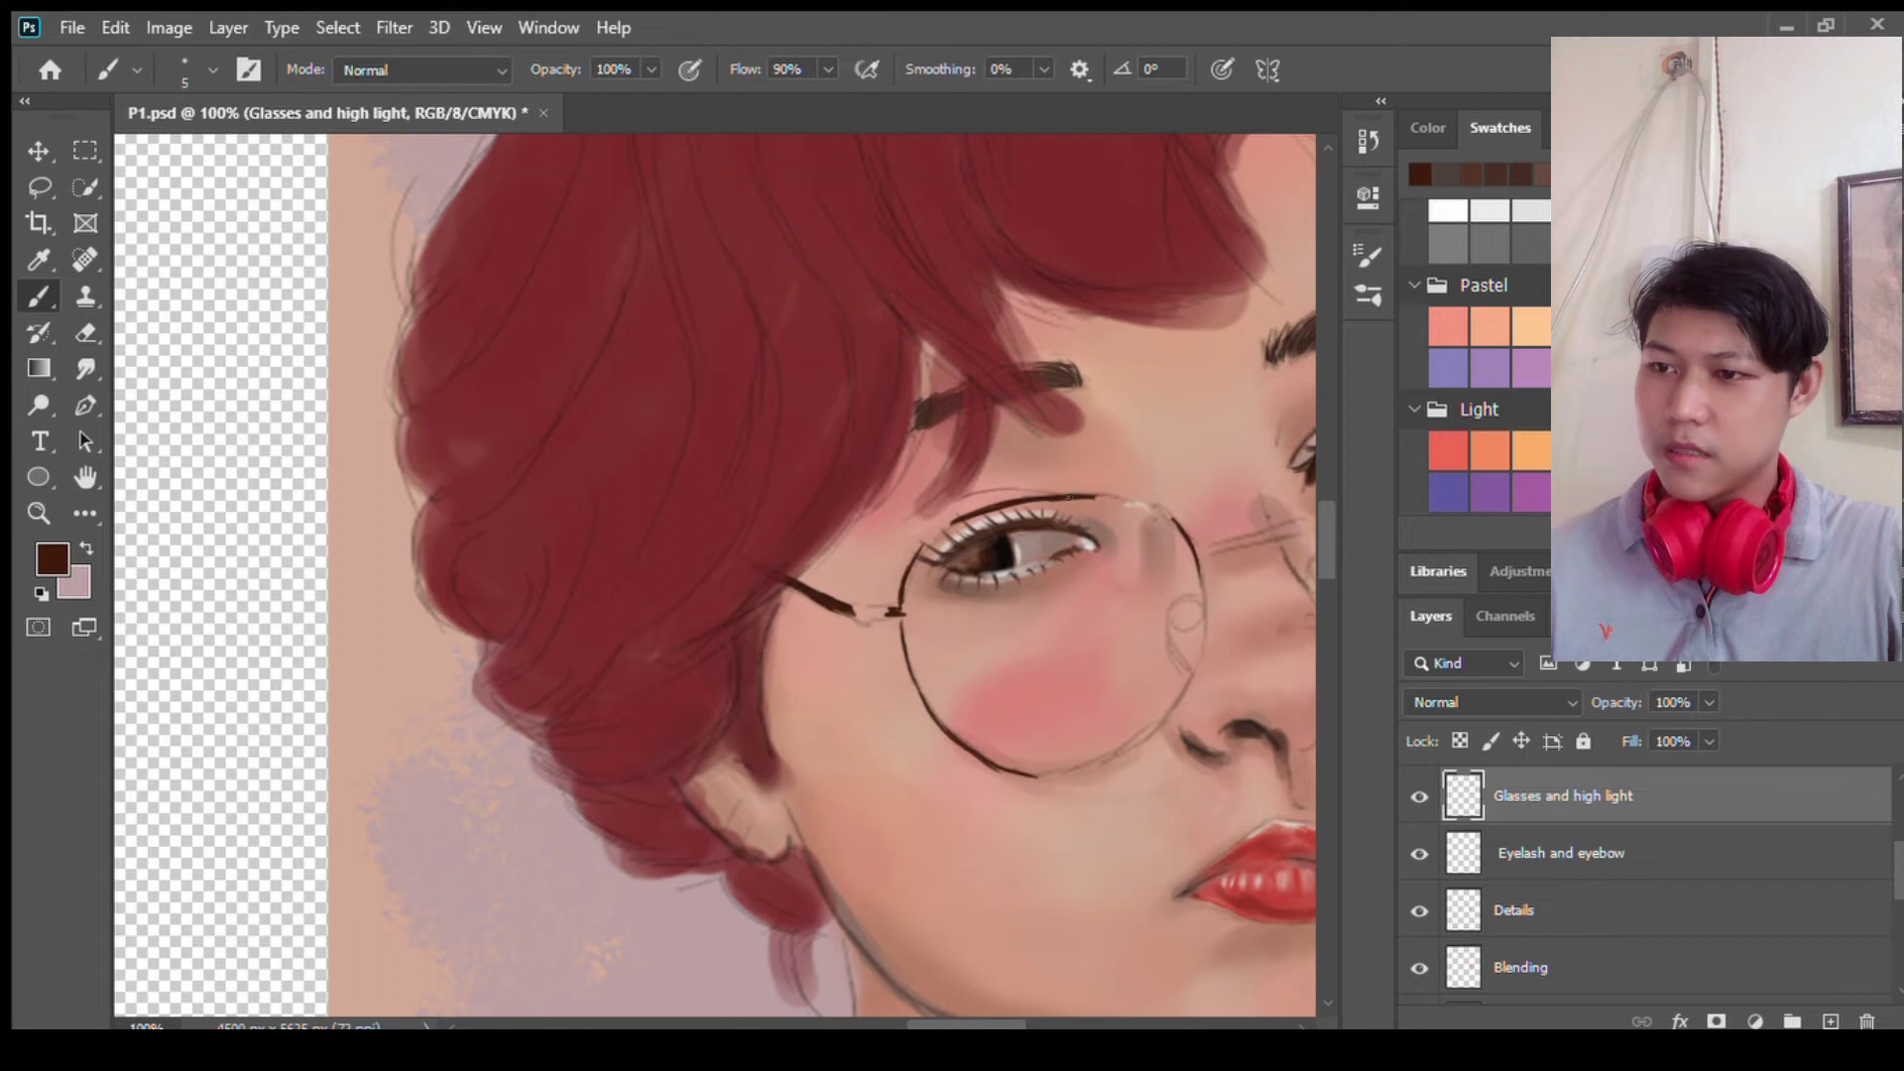
drag(917, 544, 898, 609)
drag(1034, 772, 1178, 699)
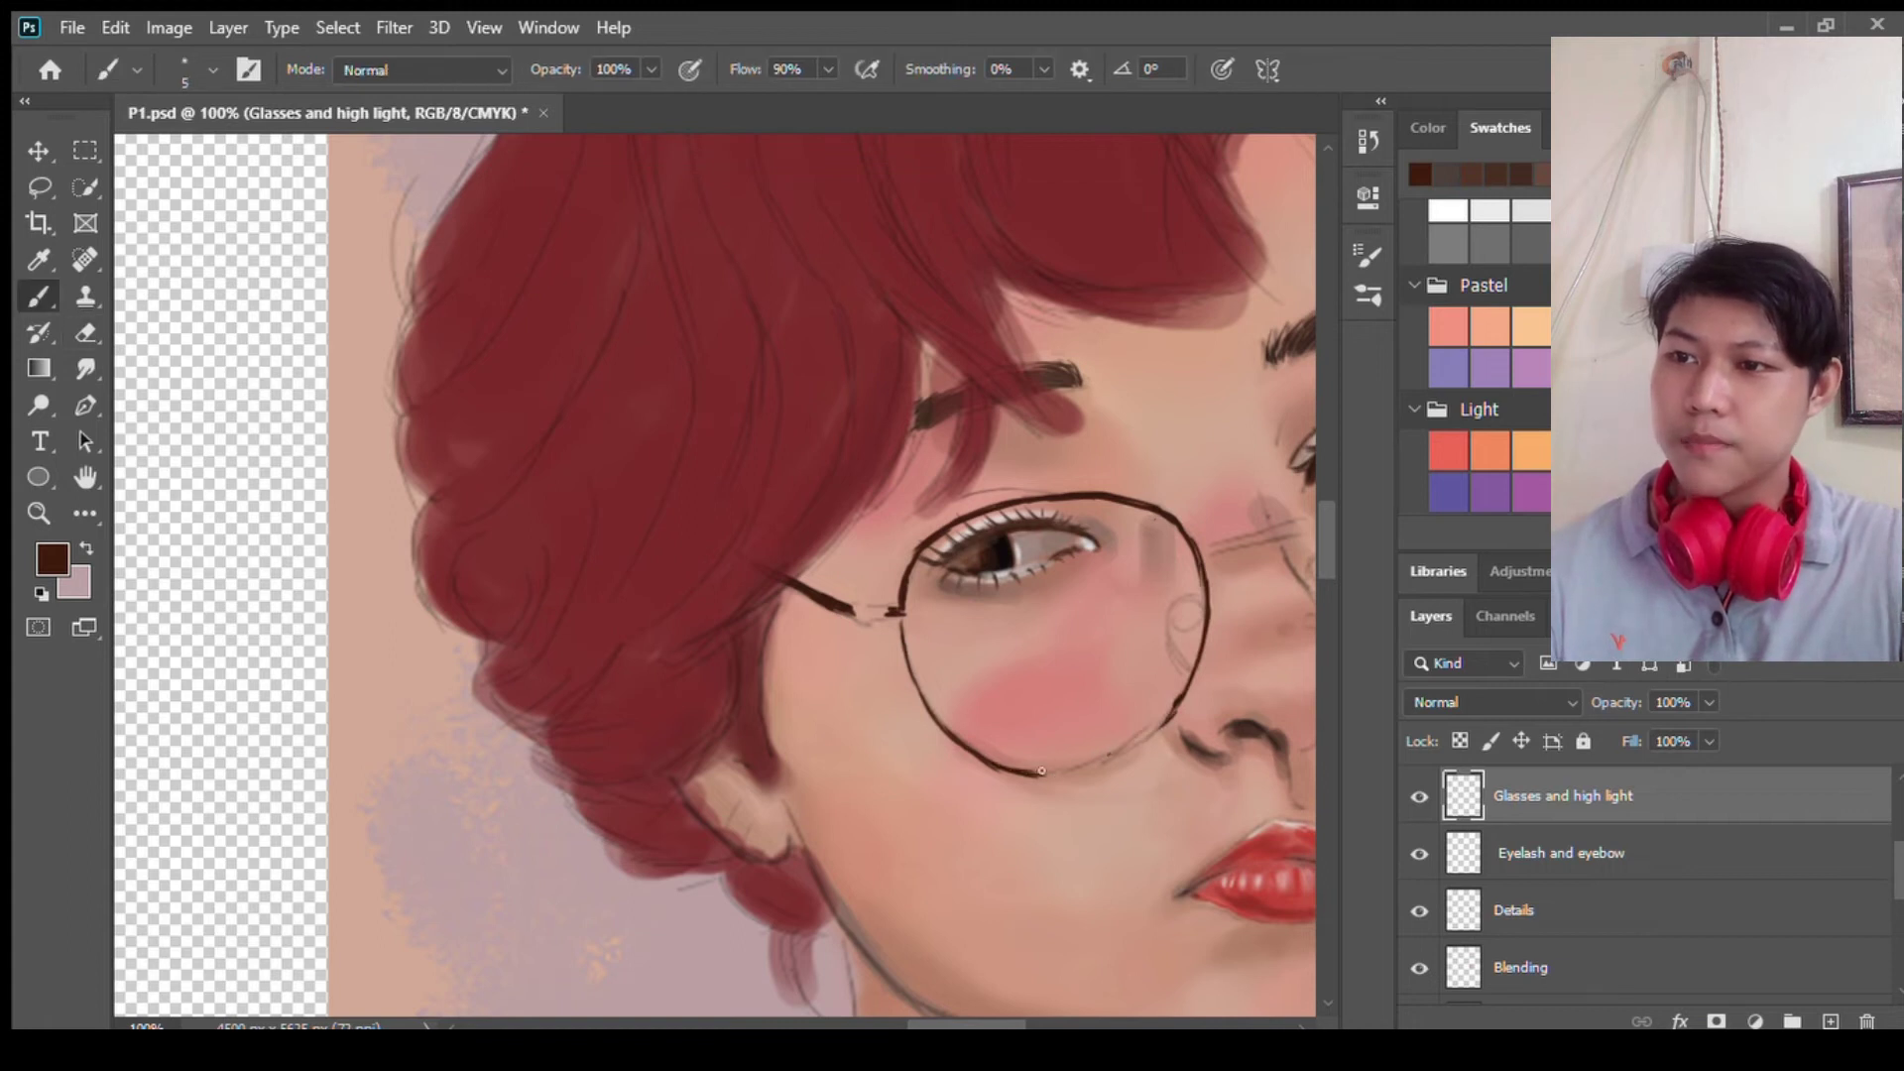
drag(1074, 761, 1171, 700)
Step: Draw the upper and right lens rims, the left nose pad, hinge and bridge joint
scroll(988, 996, right, 5)
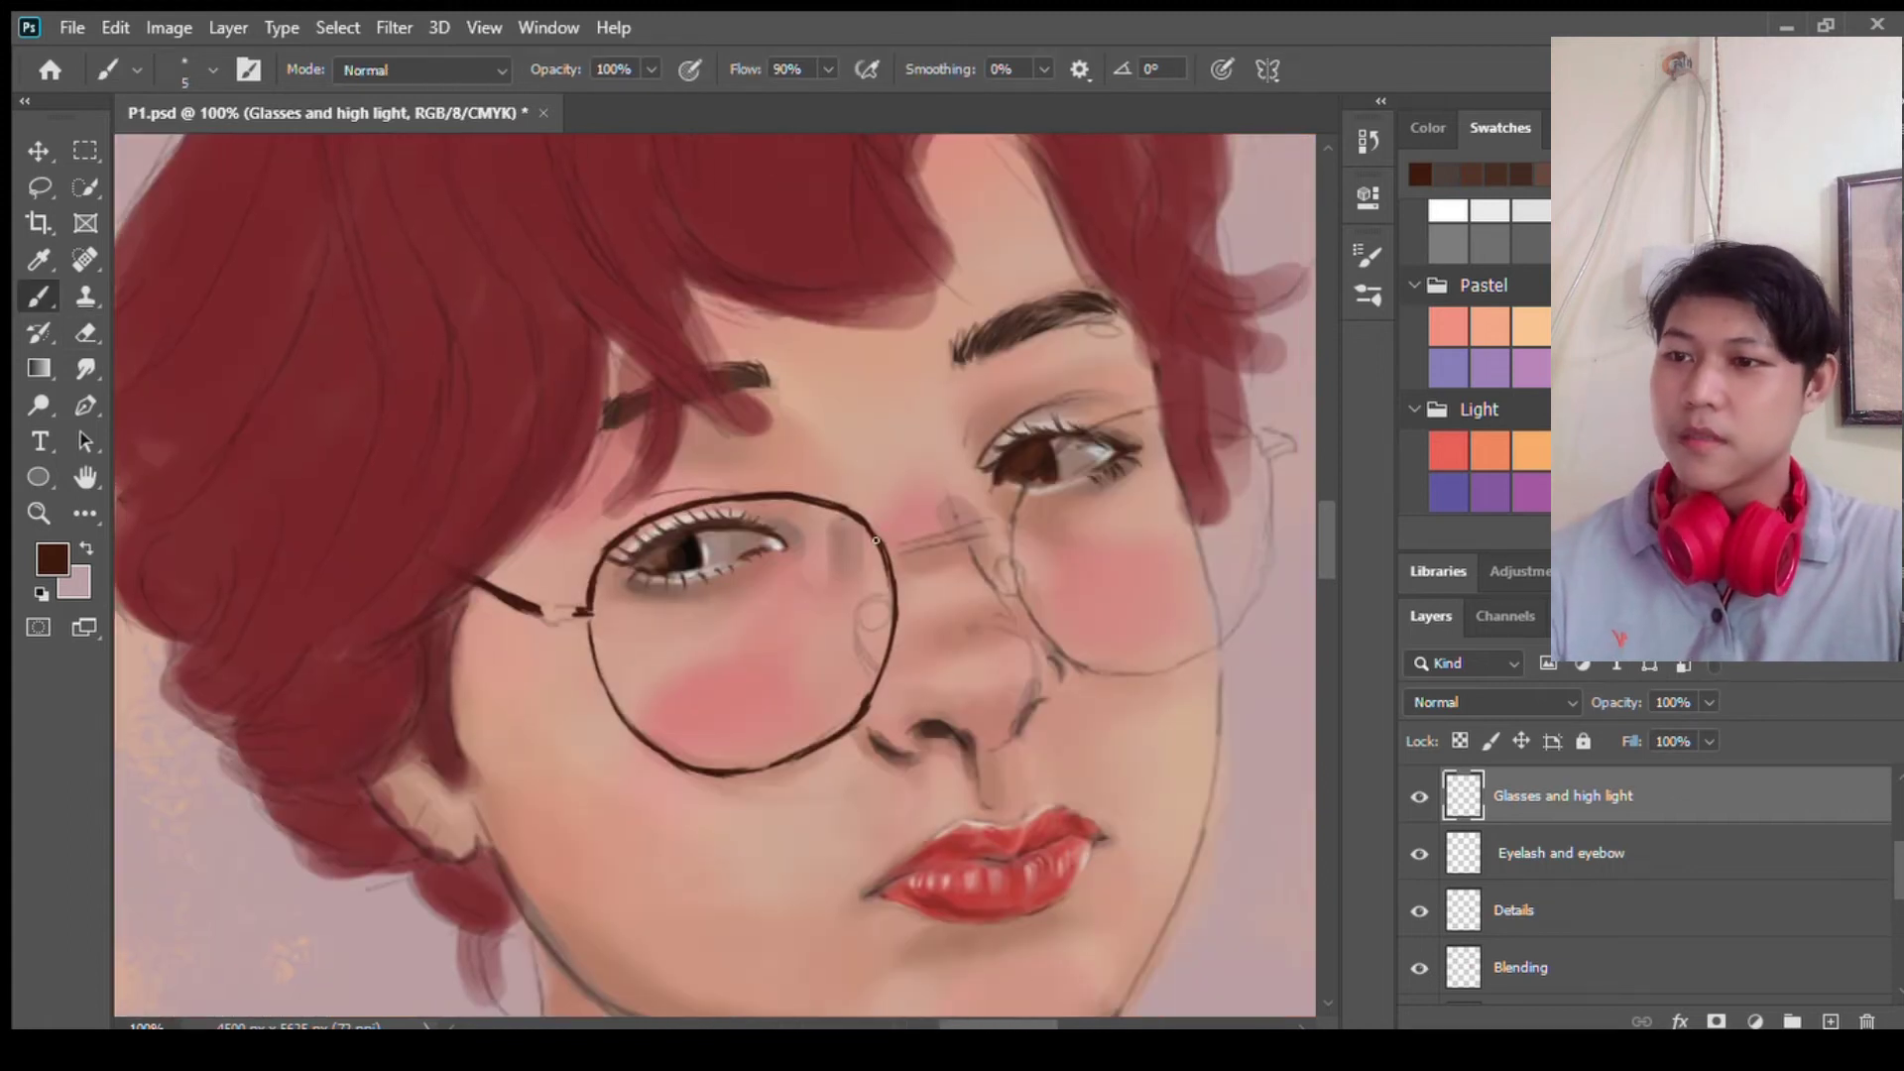
mouse_move(1013, 500)
mouse_down()
mouse_move(1125, 415)
mouse_move(1246, 423)
mouse_up()
drag(1015, 591, 1133, 674)
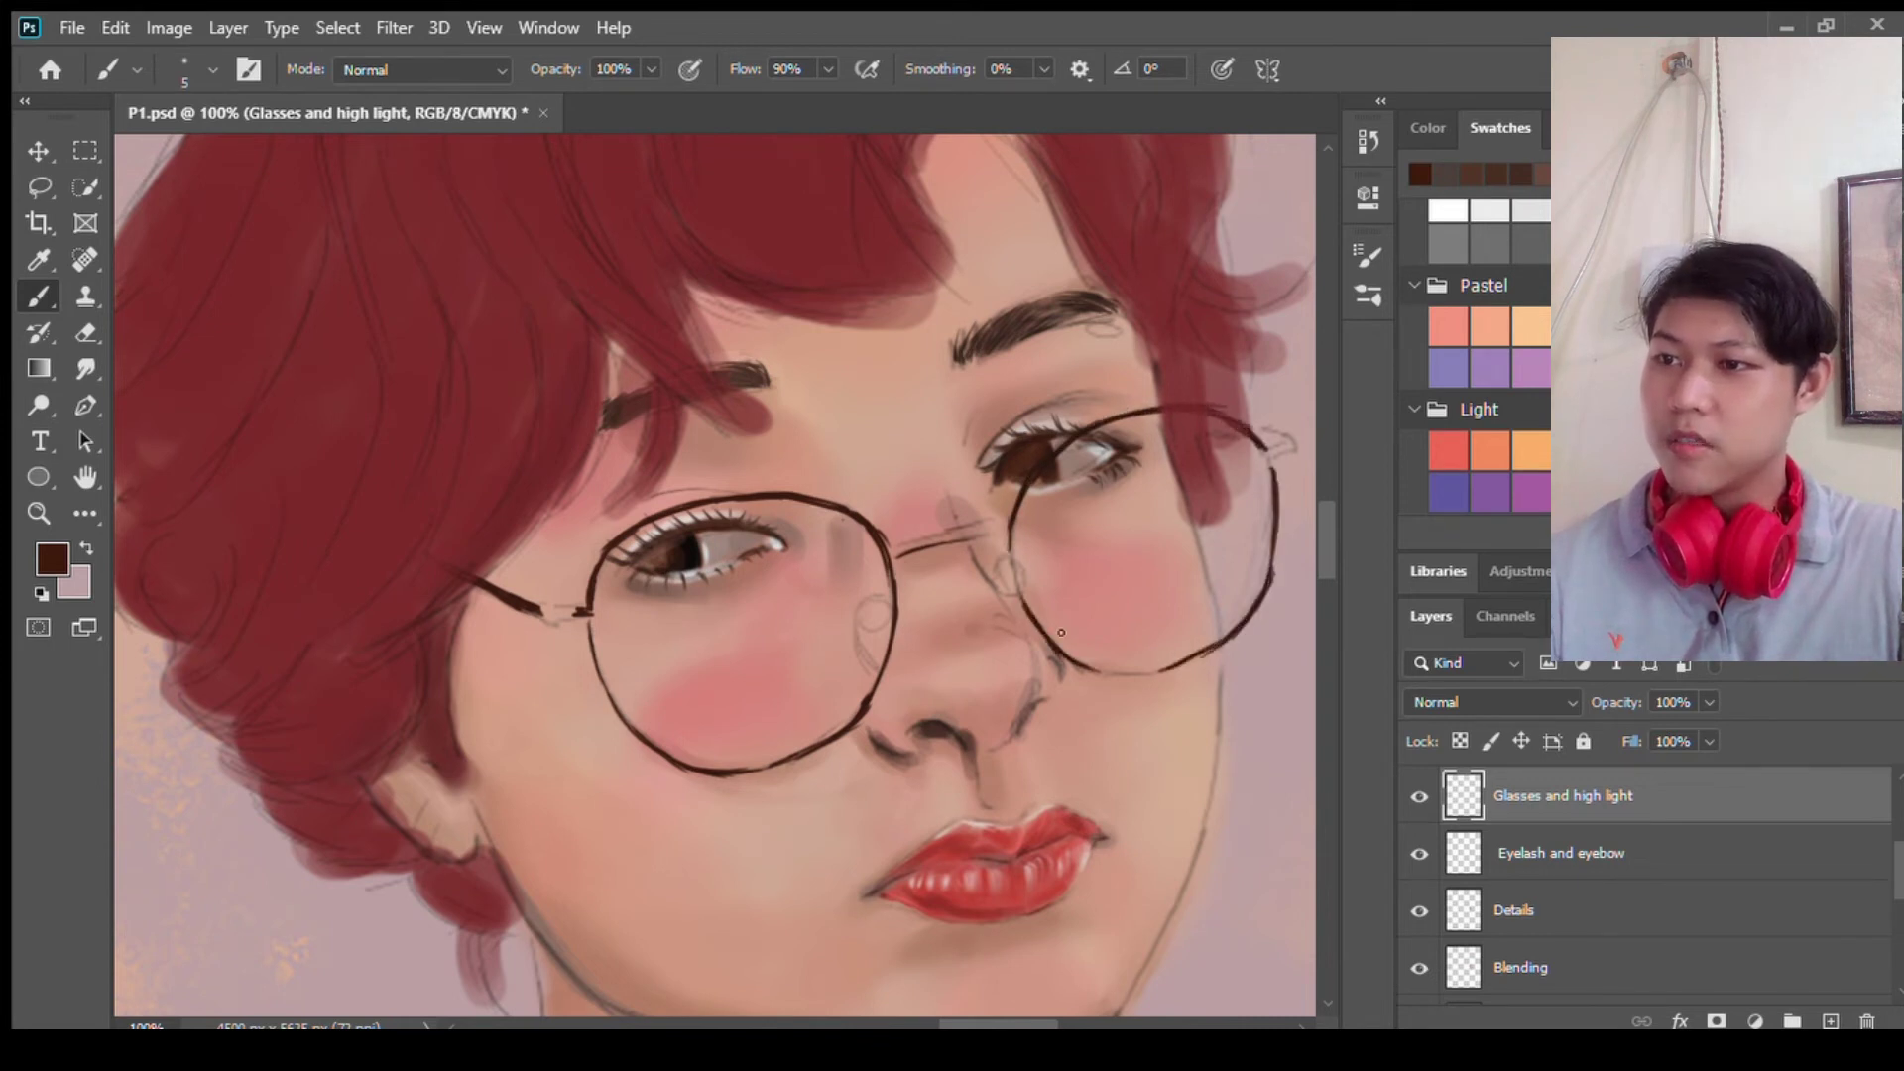
drag(1275, 491, 1272, 458)
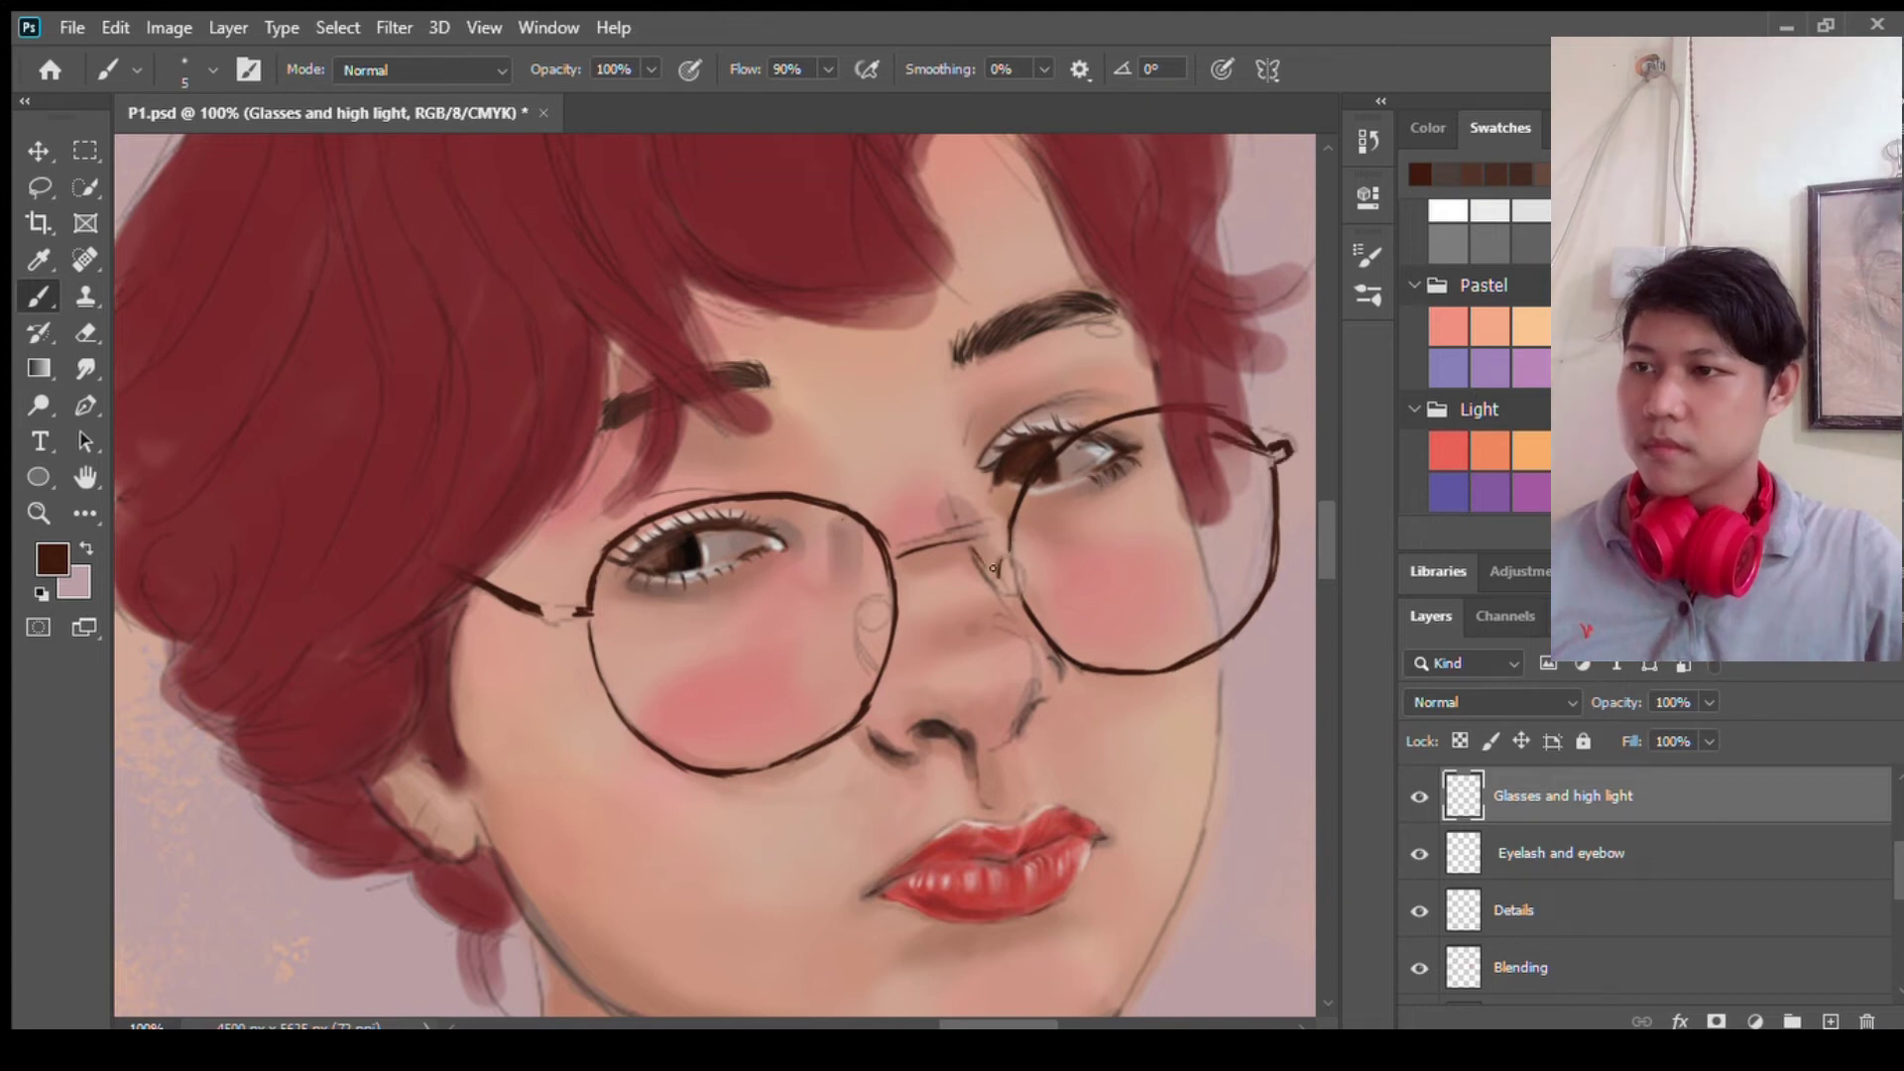
mouse_move(861, 595)
mouse_down()
mouse_move(874, 627)
mouse_move(890, 605)
mouse_up()
drag(543, 607, 571, 609)
drag(938, 530, 903, 539)
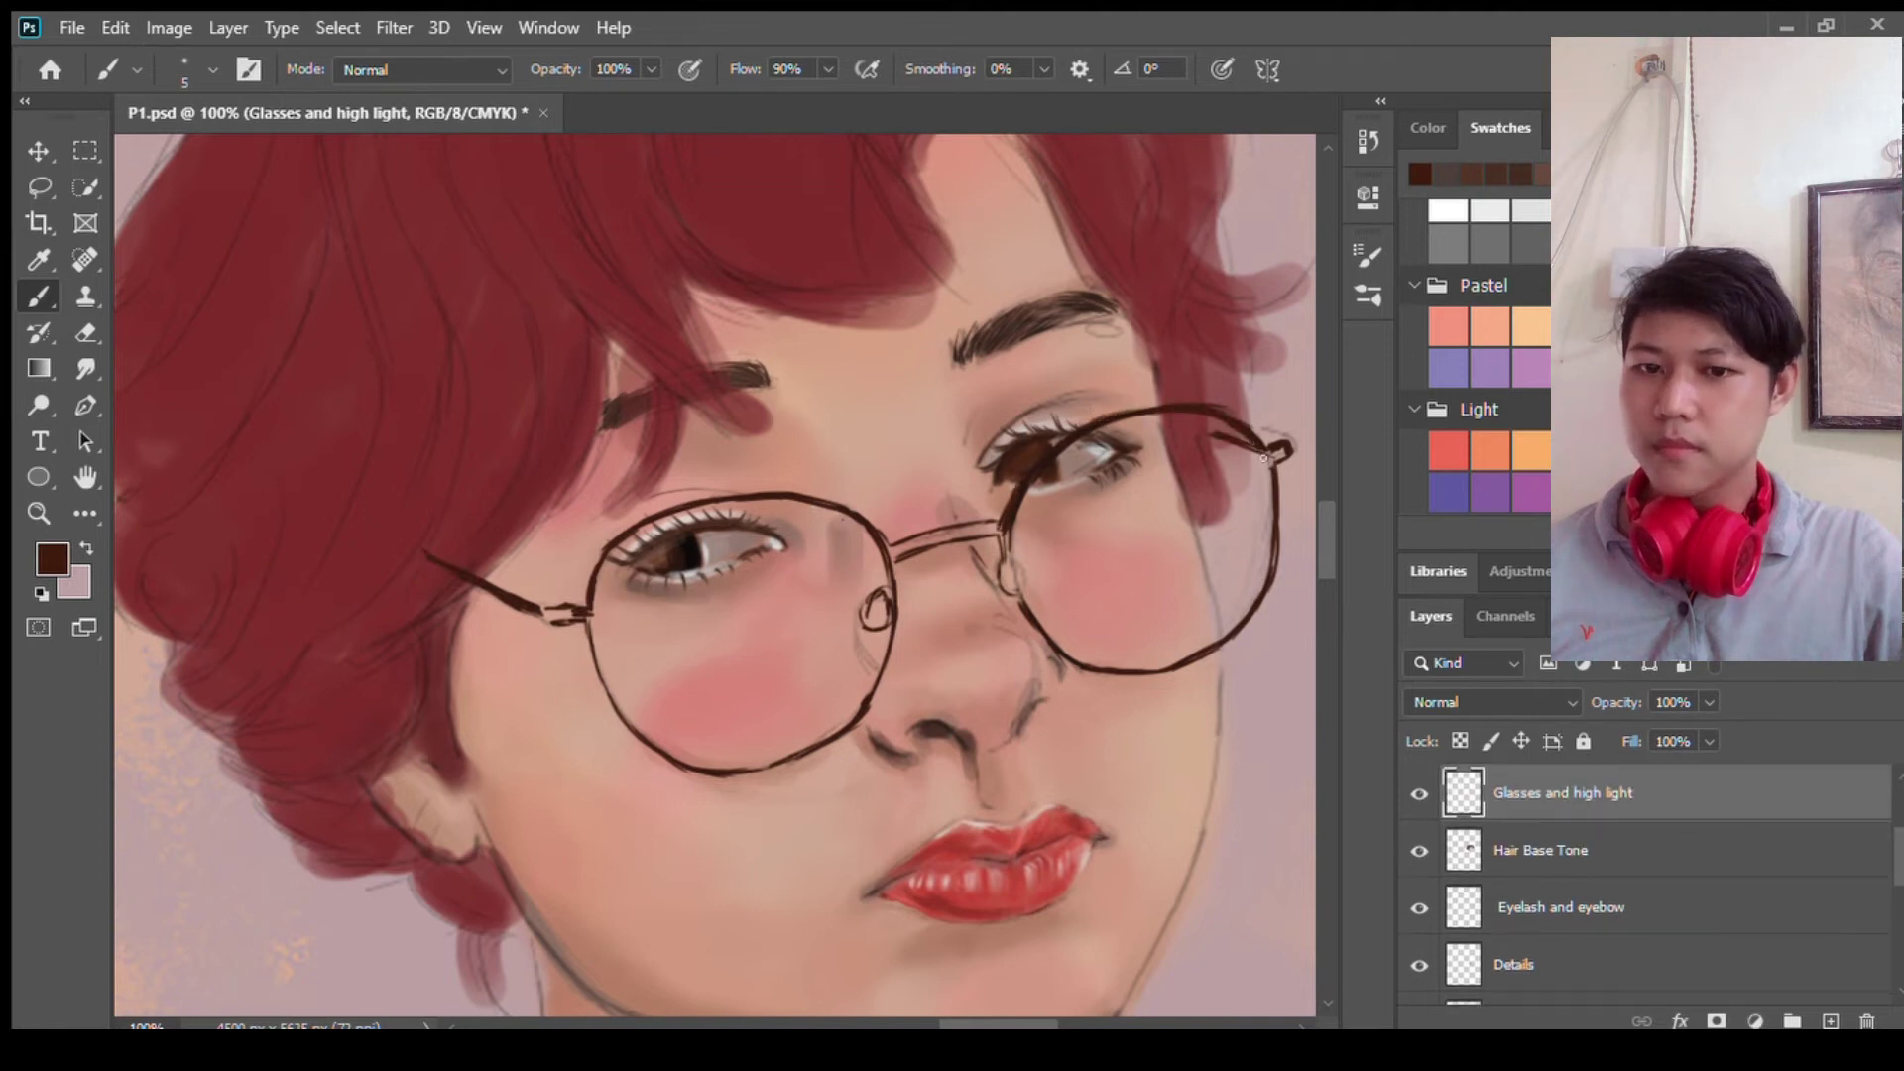
Step: Darken the right lens edge, left lens rim, bridge and nose pad outlines
drag(1264, 458, 1279, 600)
drag(1190, 672, 1056, 664)
drag(635, 525, 878, 536)
drag(595, 609, 804, 763)
drag(892, 543, 1002, 531)
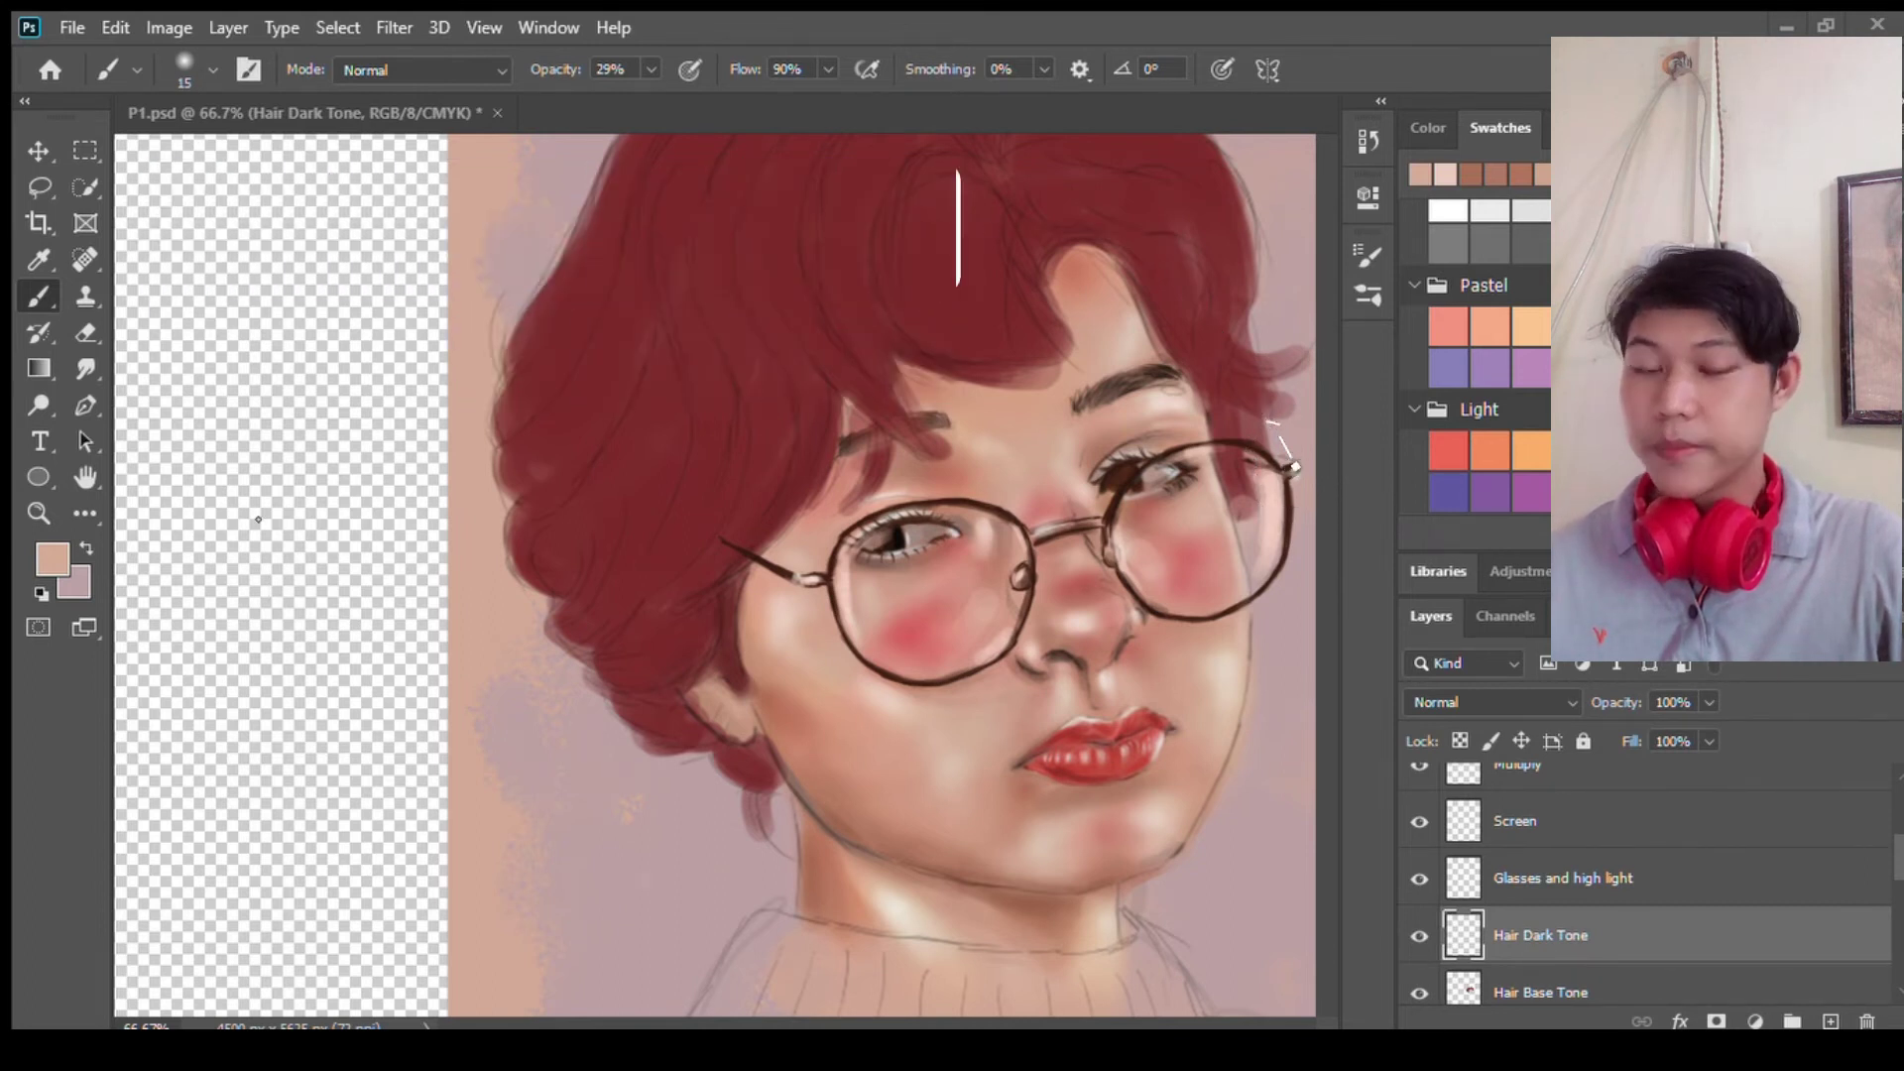
Step: Sample maroons from the hair and paint deeper shadows into the upper hair
drag(1324, 424, 1319, 533)
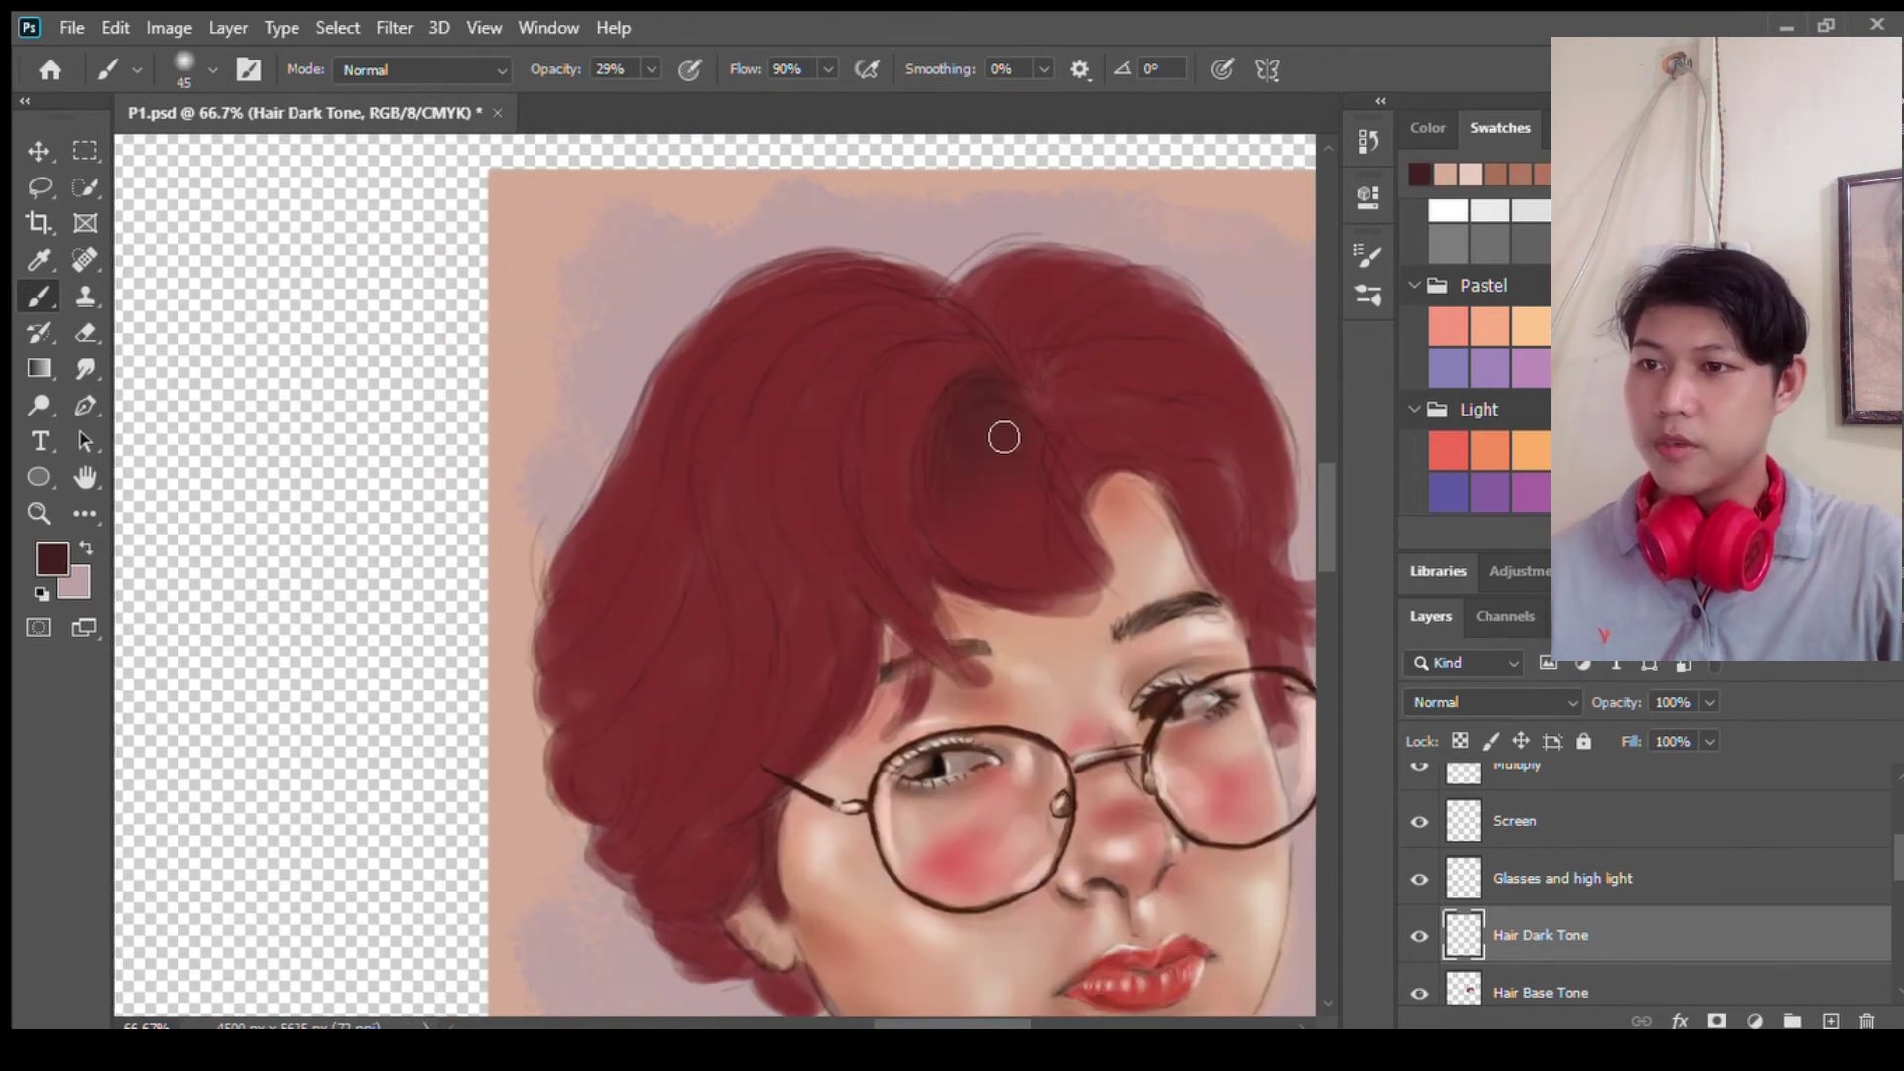
alt+click(842, 442)
mouse_move(965, 429)
mouse_down()
mouse_move(1148, 379)
mouse_move(1152, 436)
mouse_move(1085, 506)
mouse_up()
alt+click(886, 454)
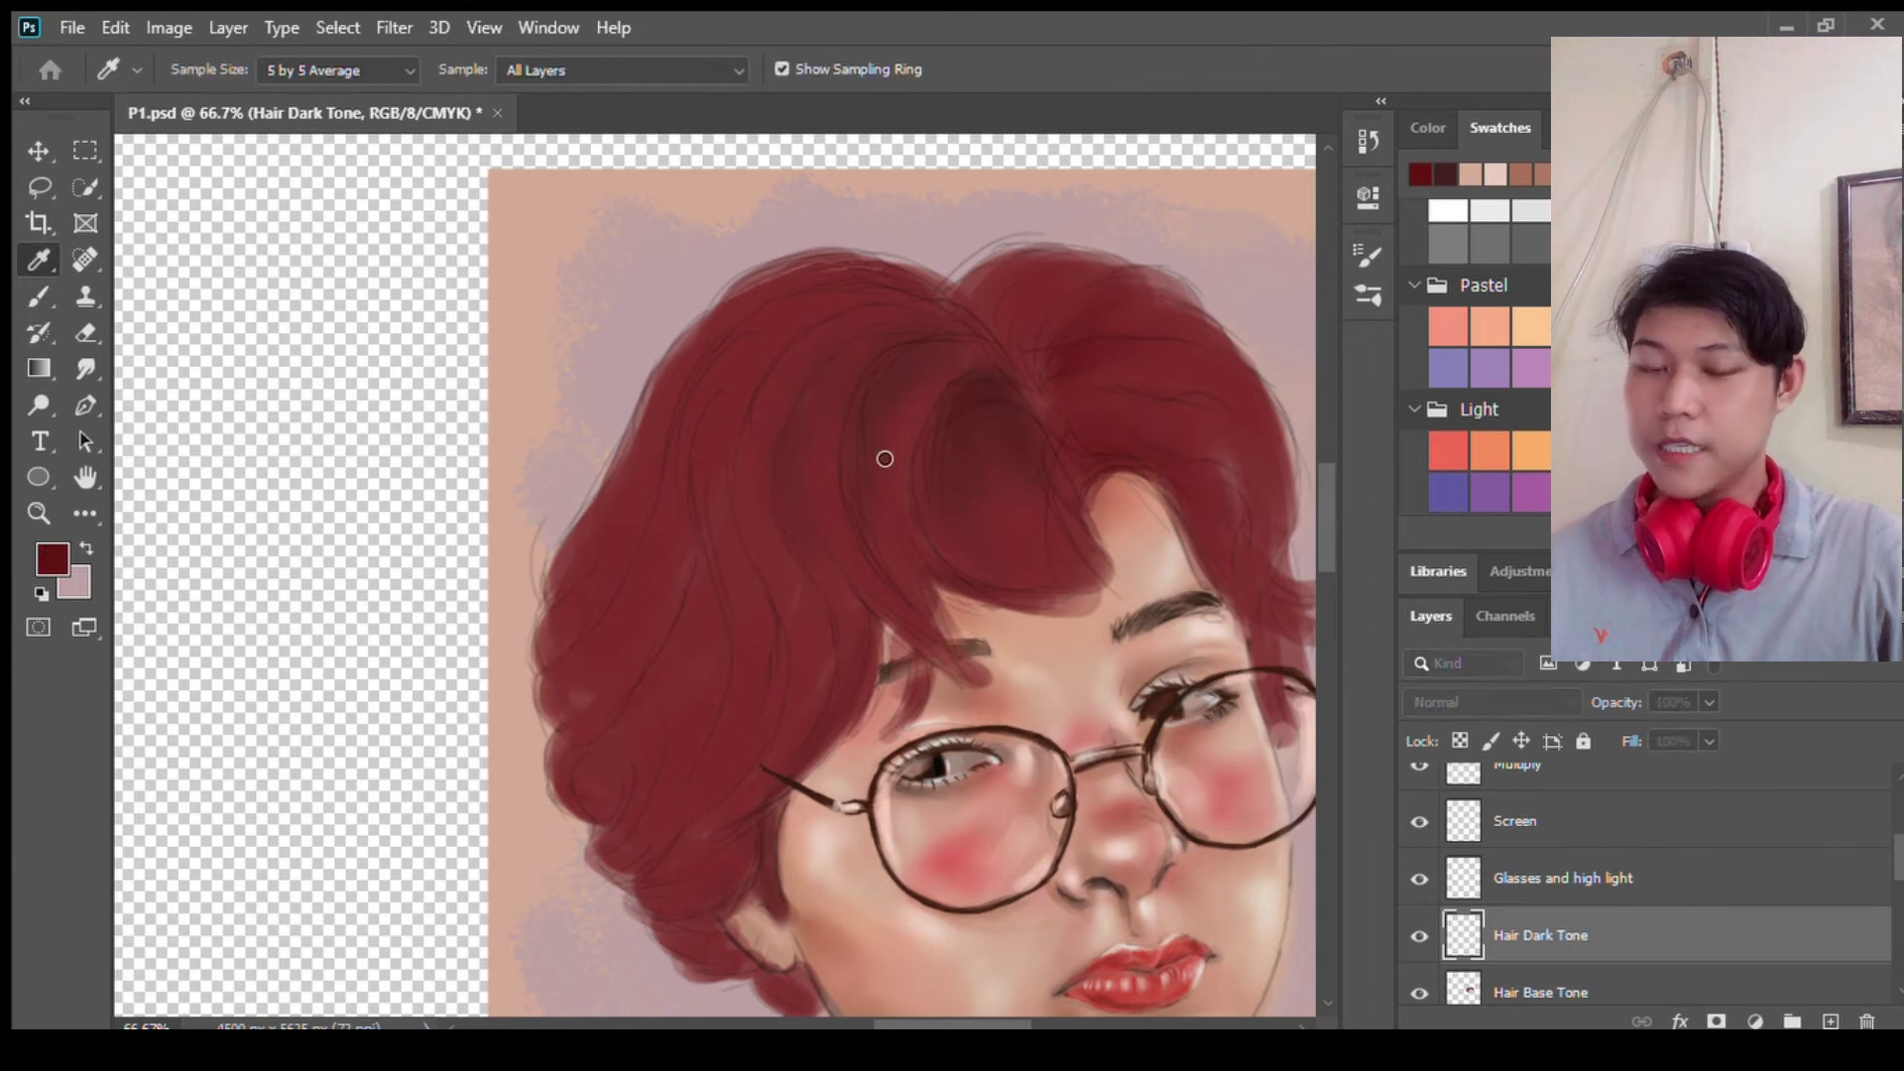
drag(903, 373, 734, 288)
mouse_move(1021, 387)
mouse_down()
mouse_move(1024, 323)
mouse_move(991, 287)
mouse_move(944, 403)
mouse_up()
Step: Darken the left and upper hair and the jaw-side hair with a smaller maroon brush
scroll(892, 496, down, 2)
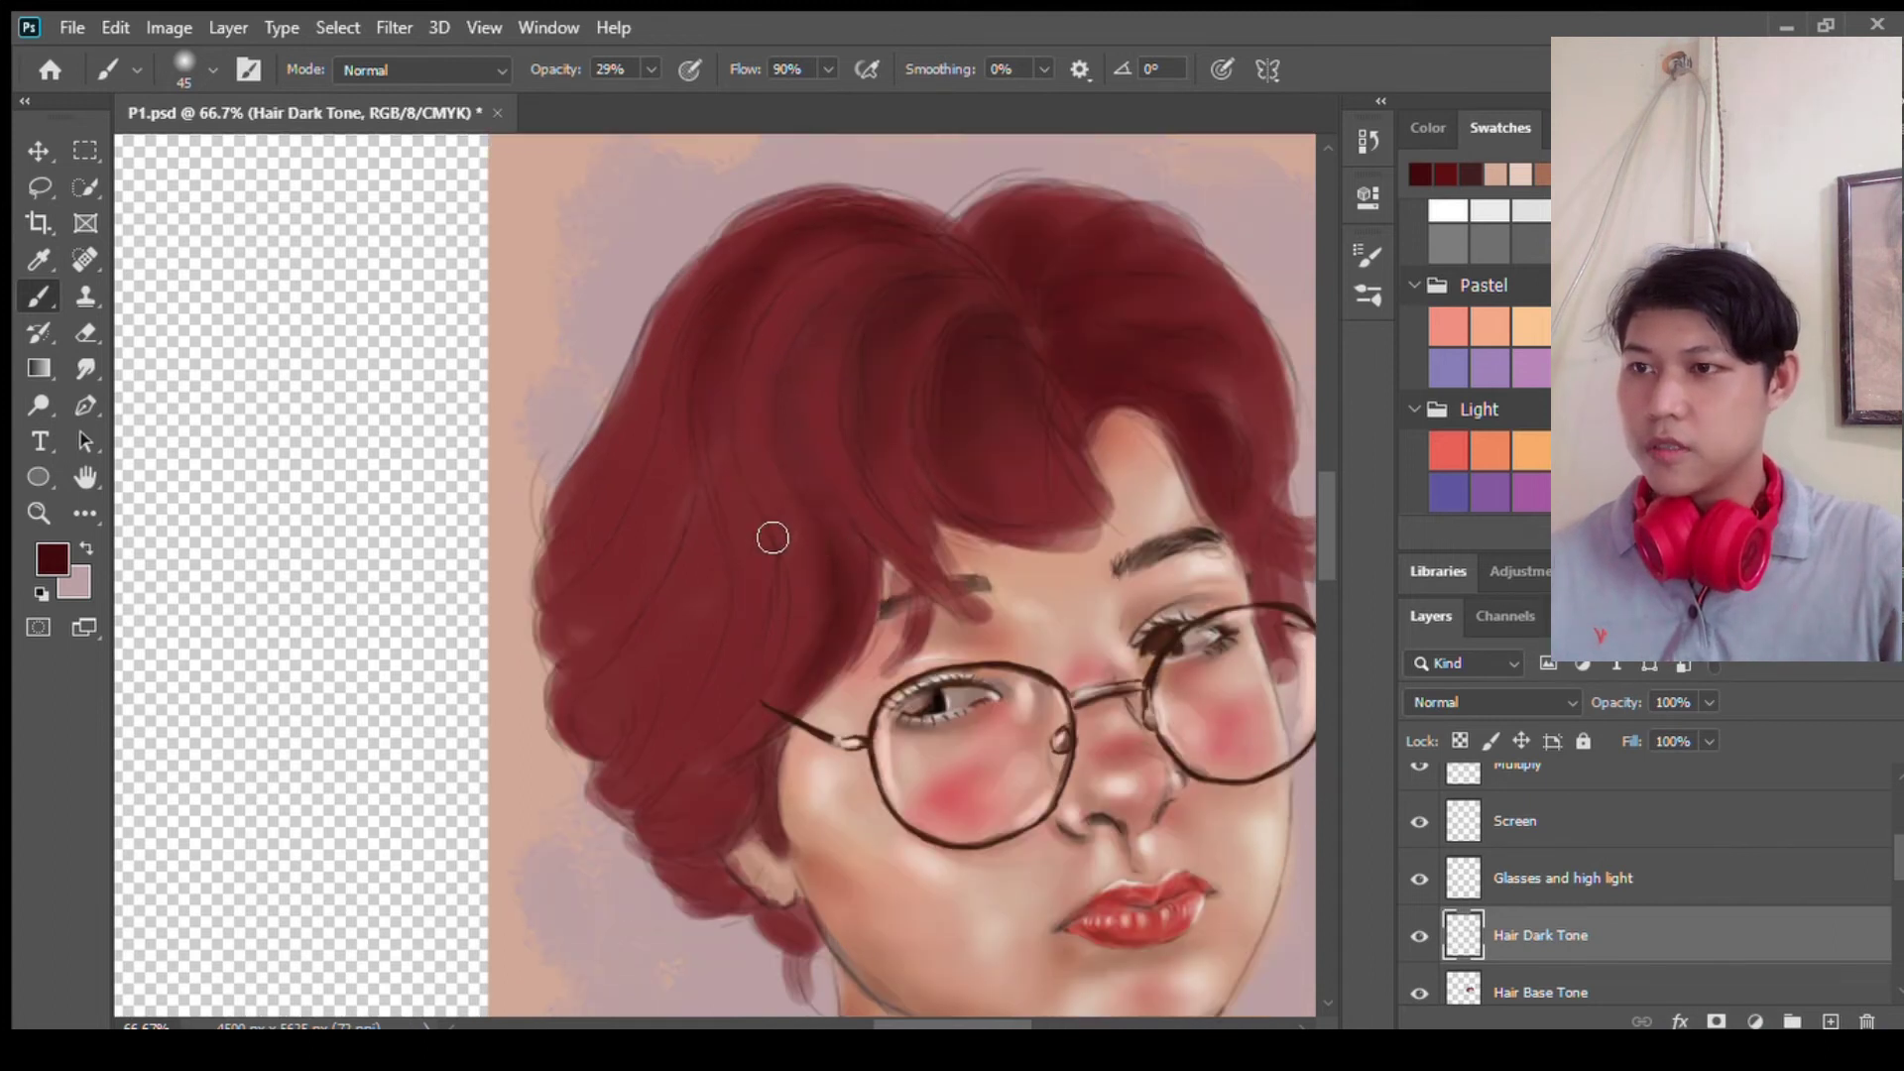
drag(774, 536, 673, 723)
drag(660, 590, 787, 219)
scroll(761, 935, down, 4)
key(bracketleft)
key(bracketleft)
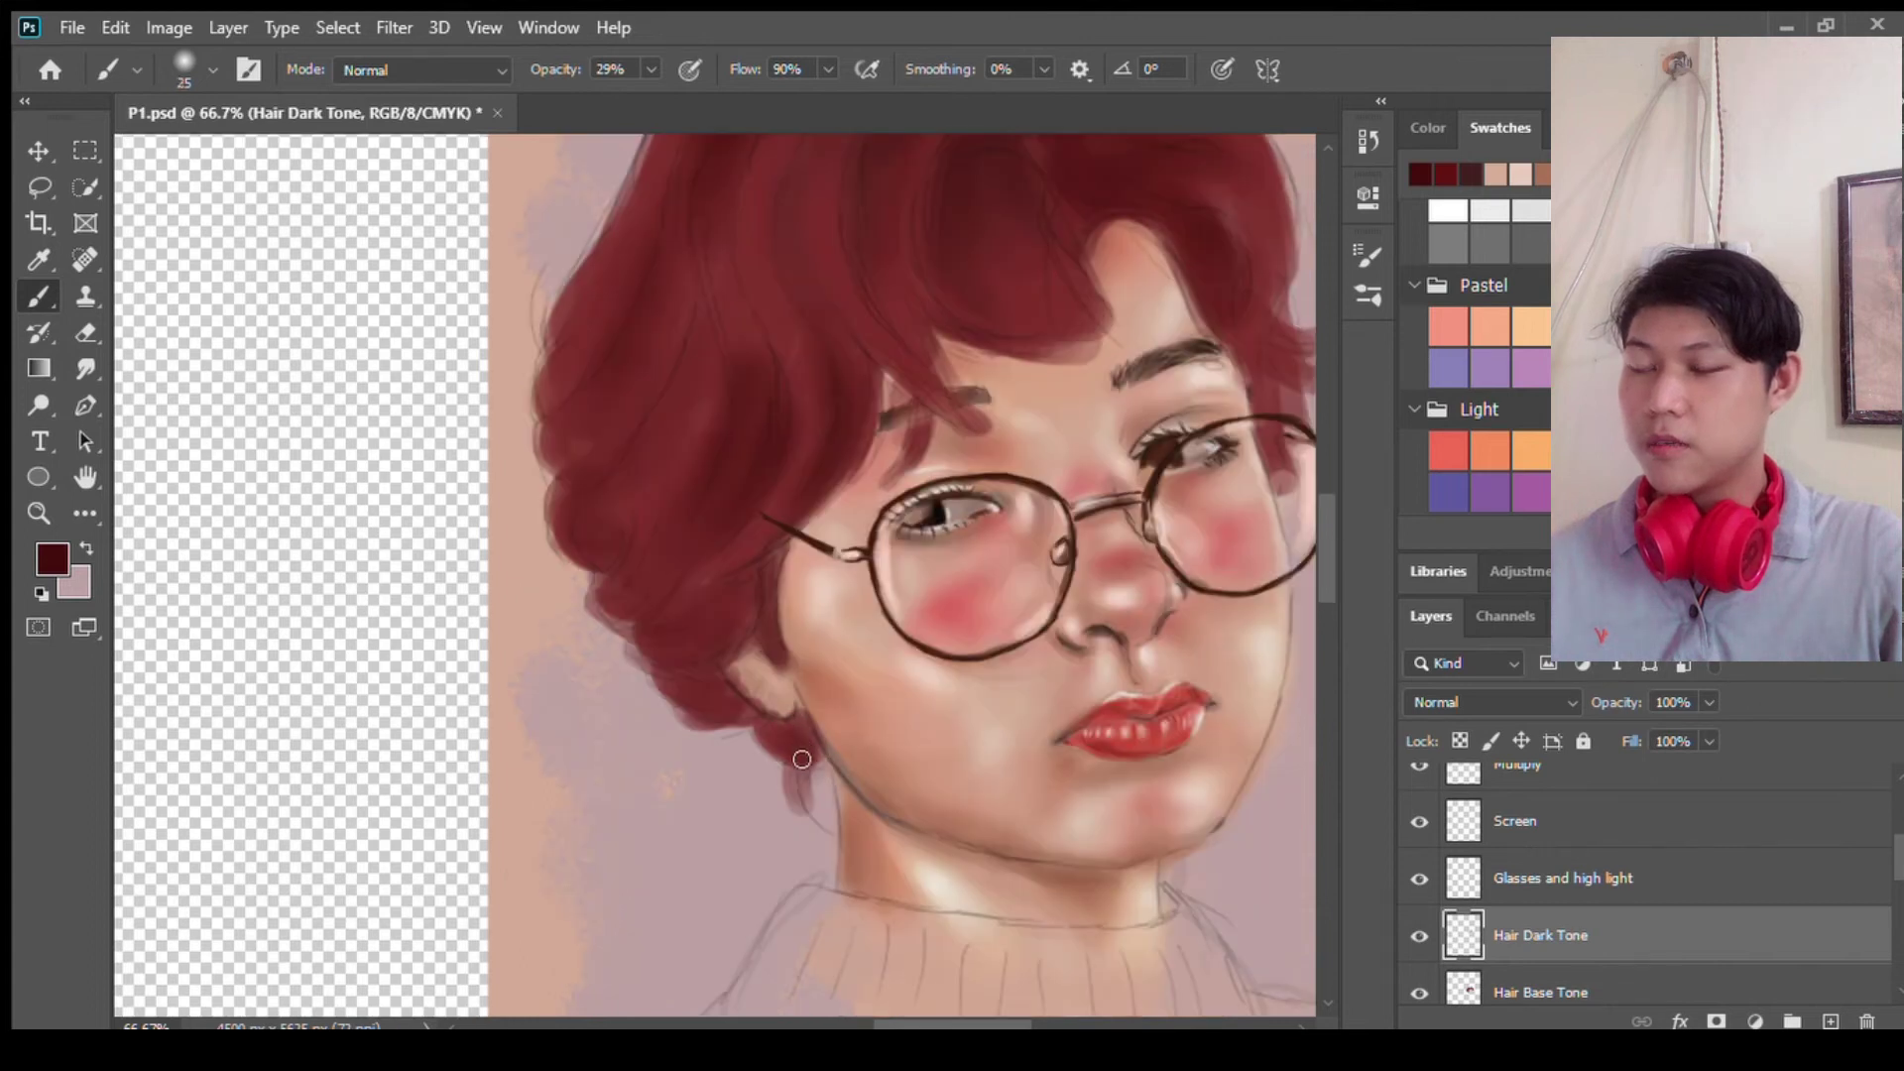
drag(800, 791, 748, 608)
drag(794, 486, 763, 545)
drag(867, 476, 867, 324)
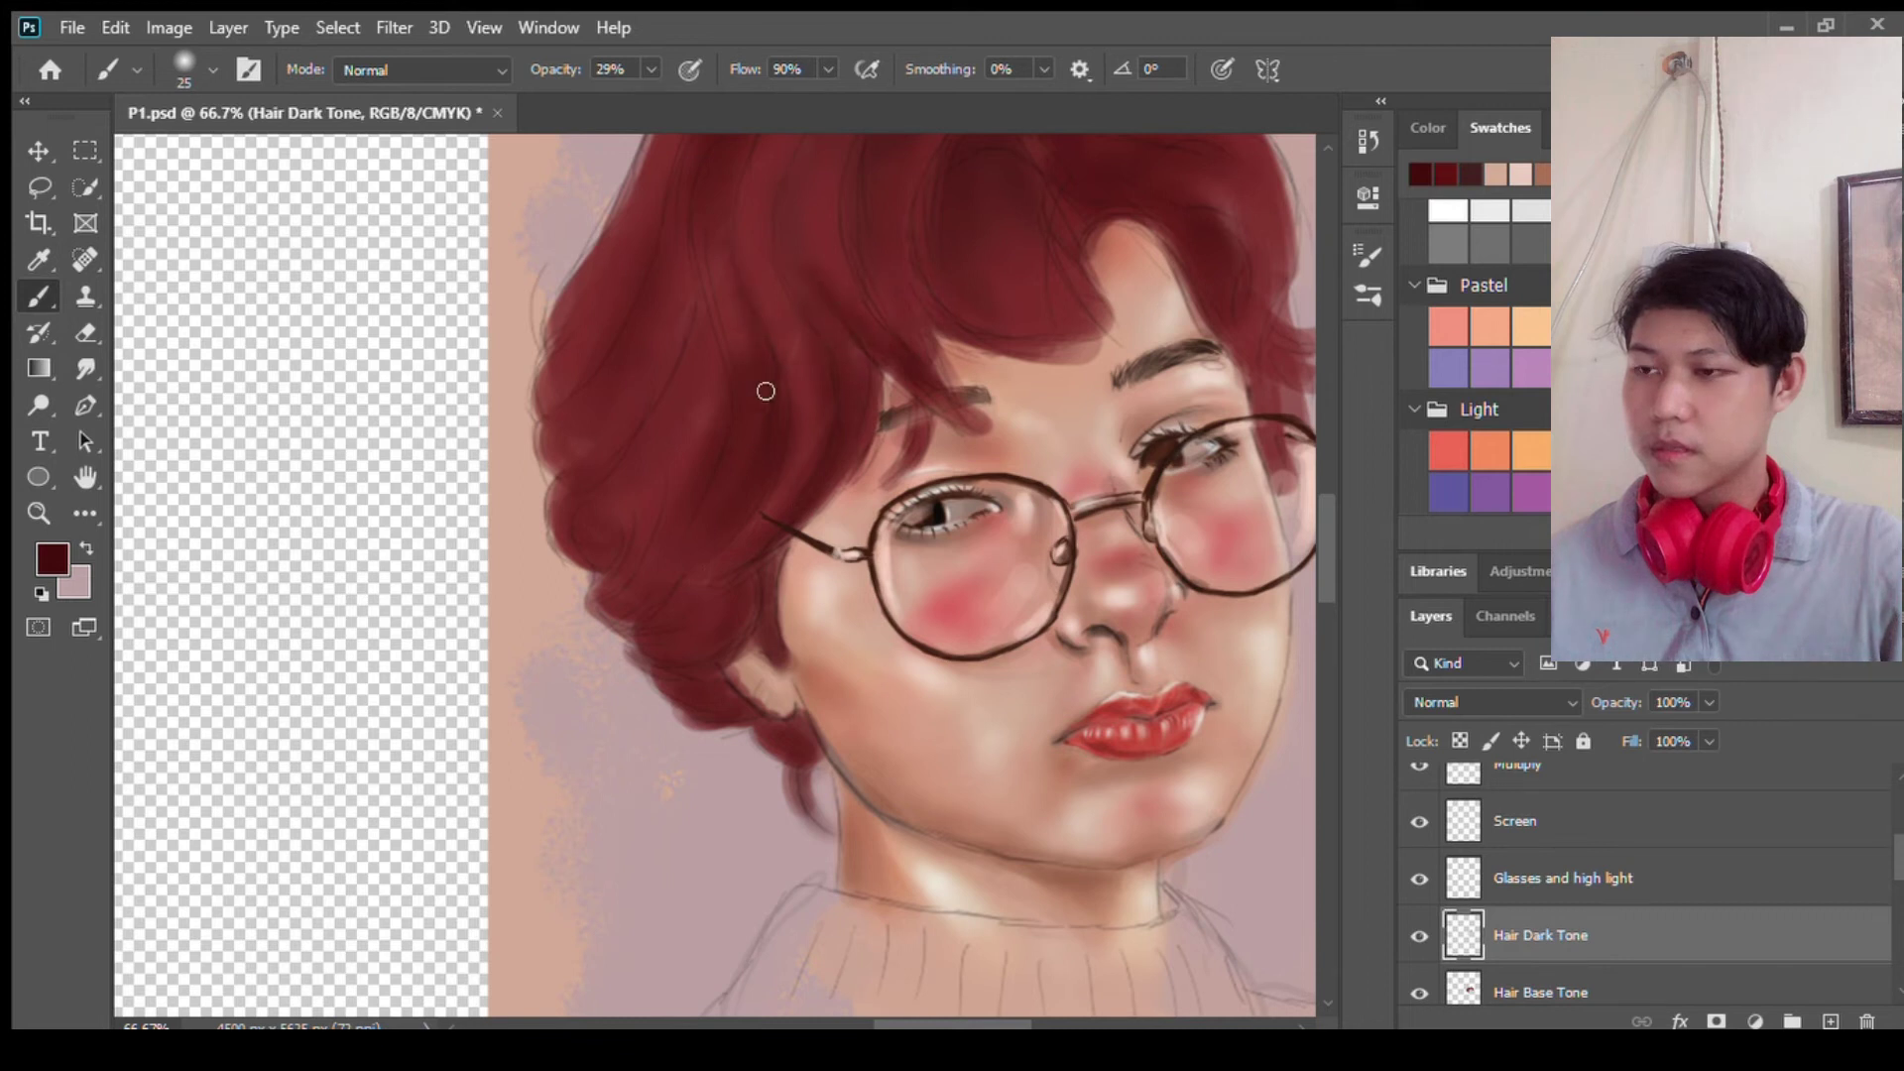
Step: Sample a lighter maroon from the hair and continue on the Hair Dark Tone layer
scroll(1059, 313, right, 3)
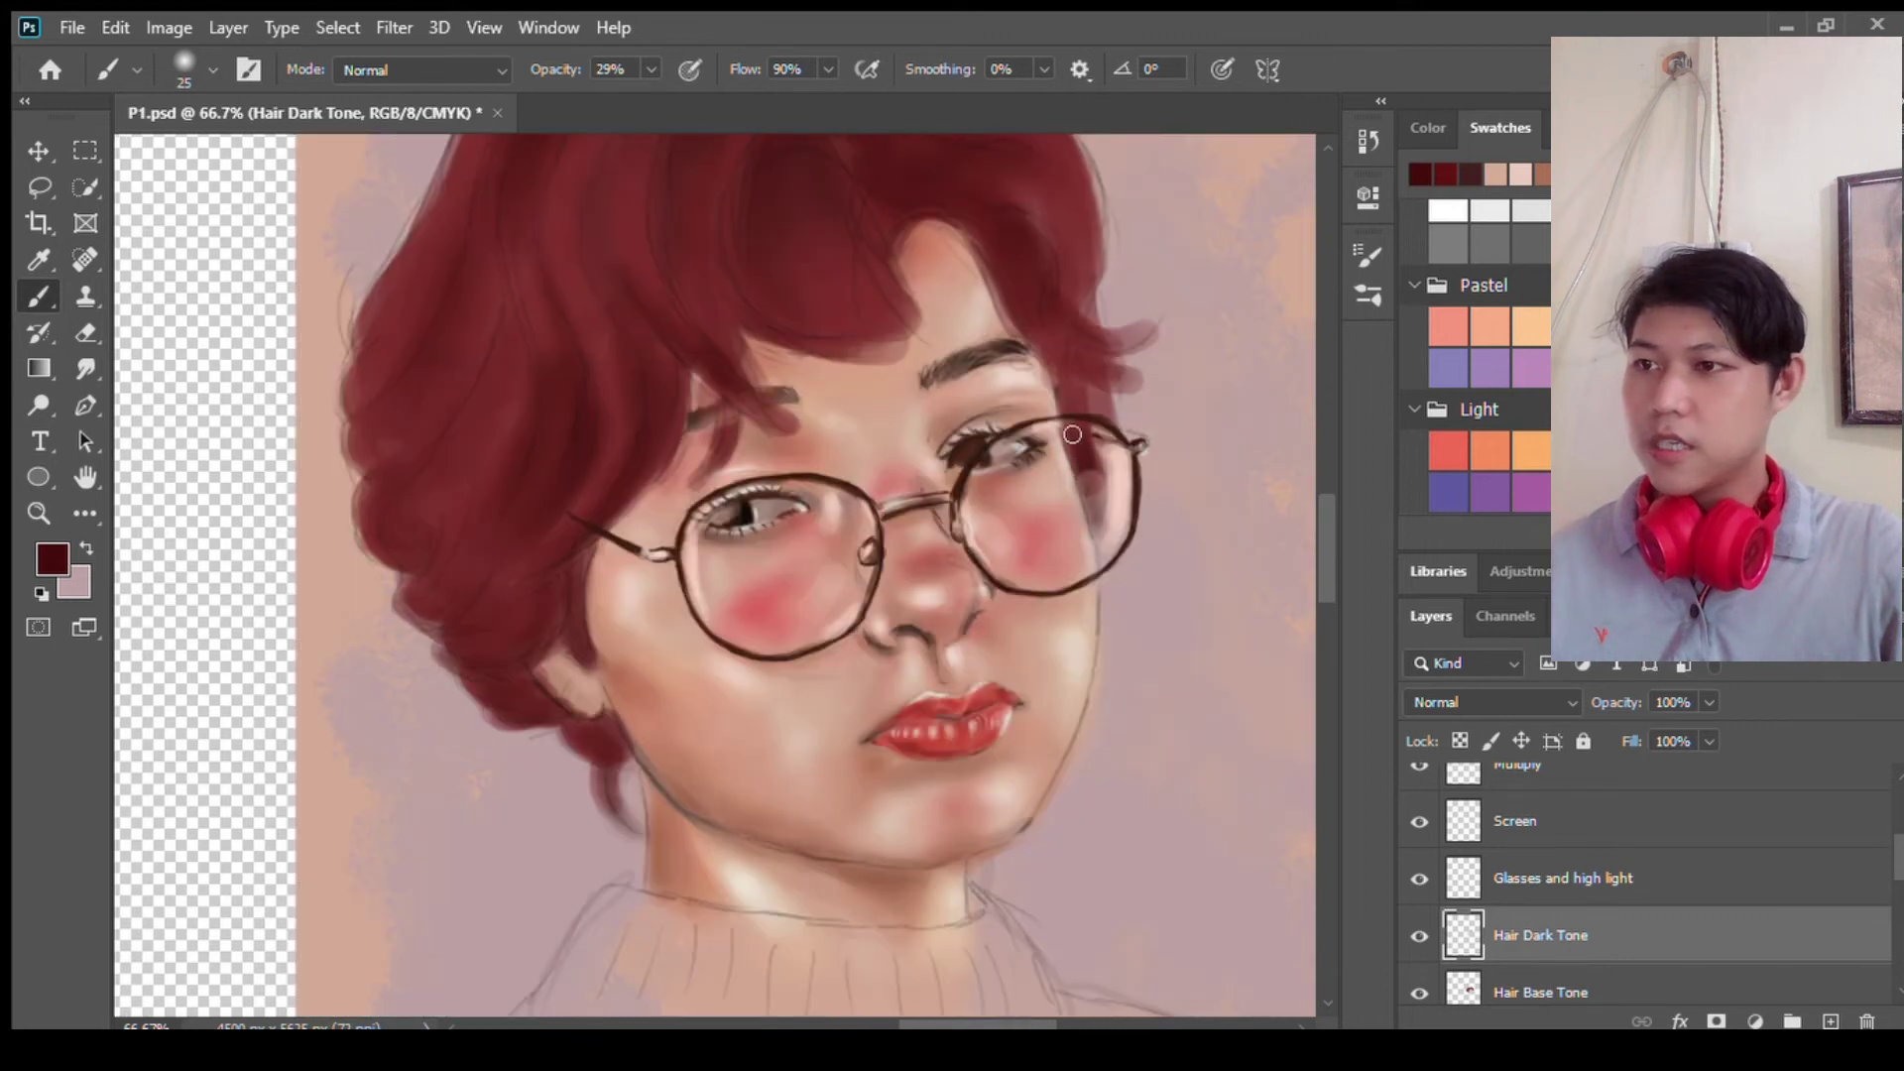
key(alt+bracketleft)
alt+click(1097, 483)
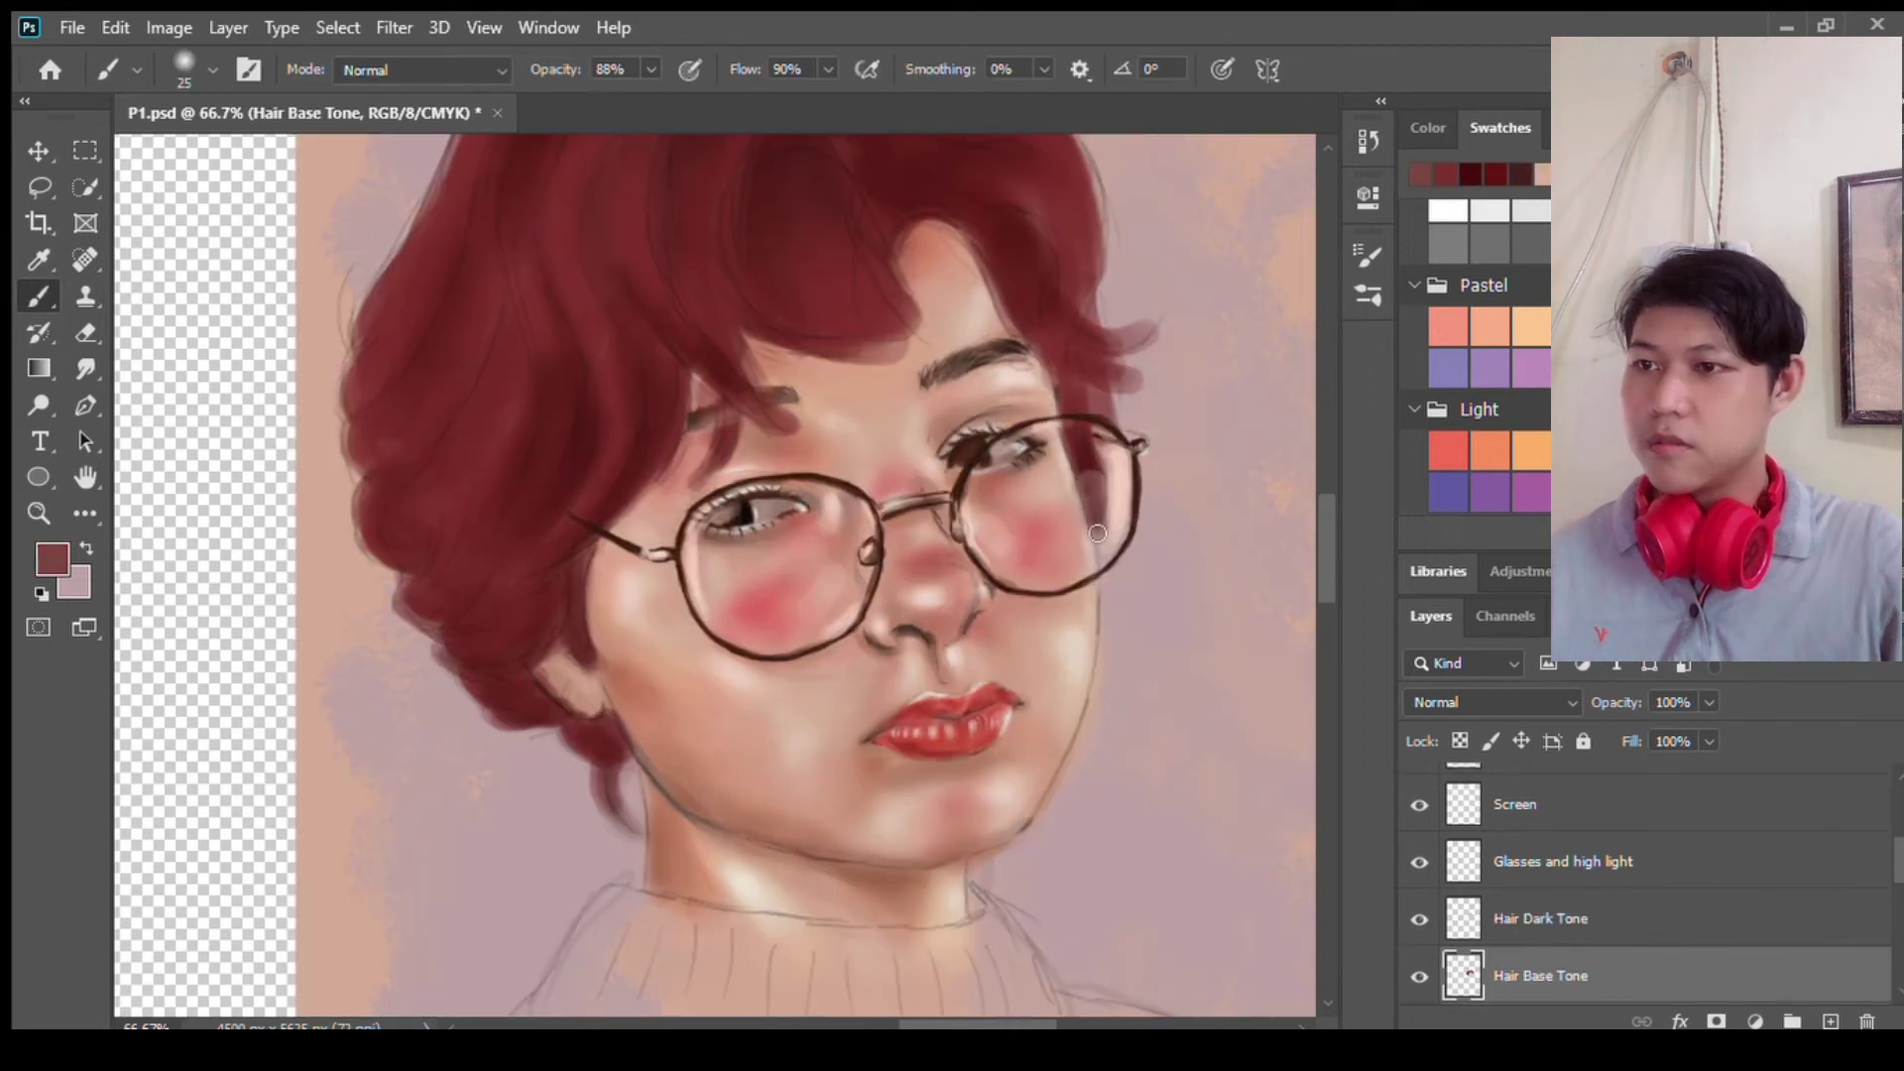
key(alt+bracketright)
drag(981, 1024, 972, 1023)
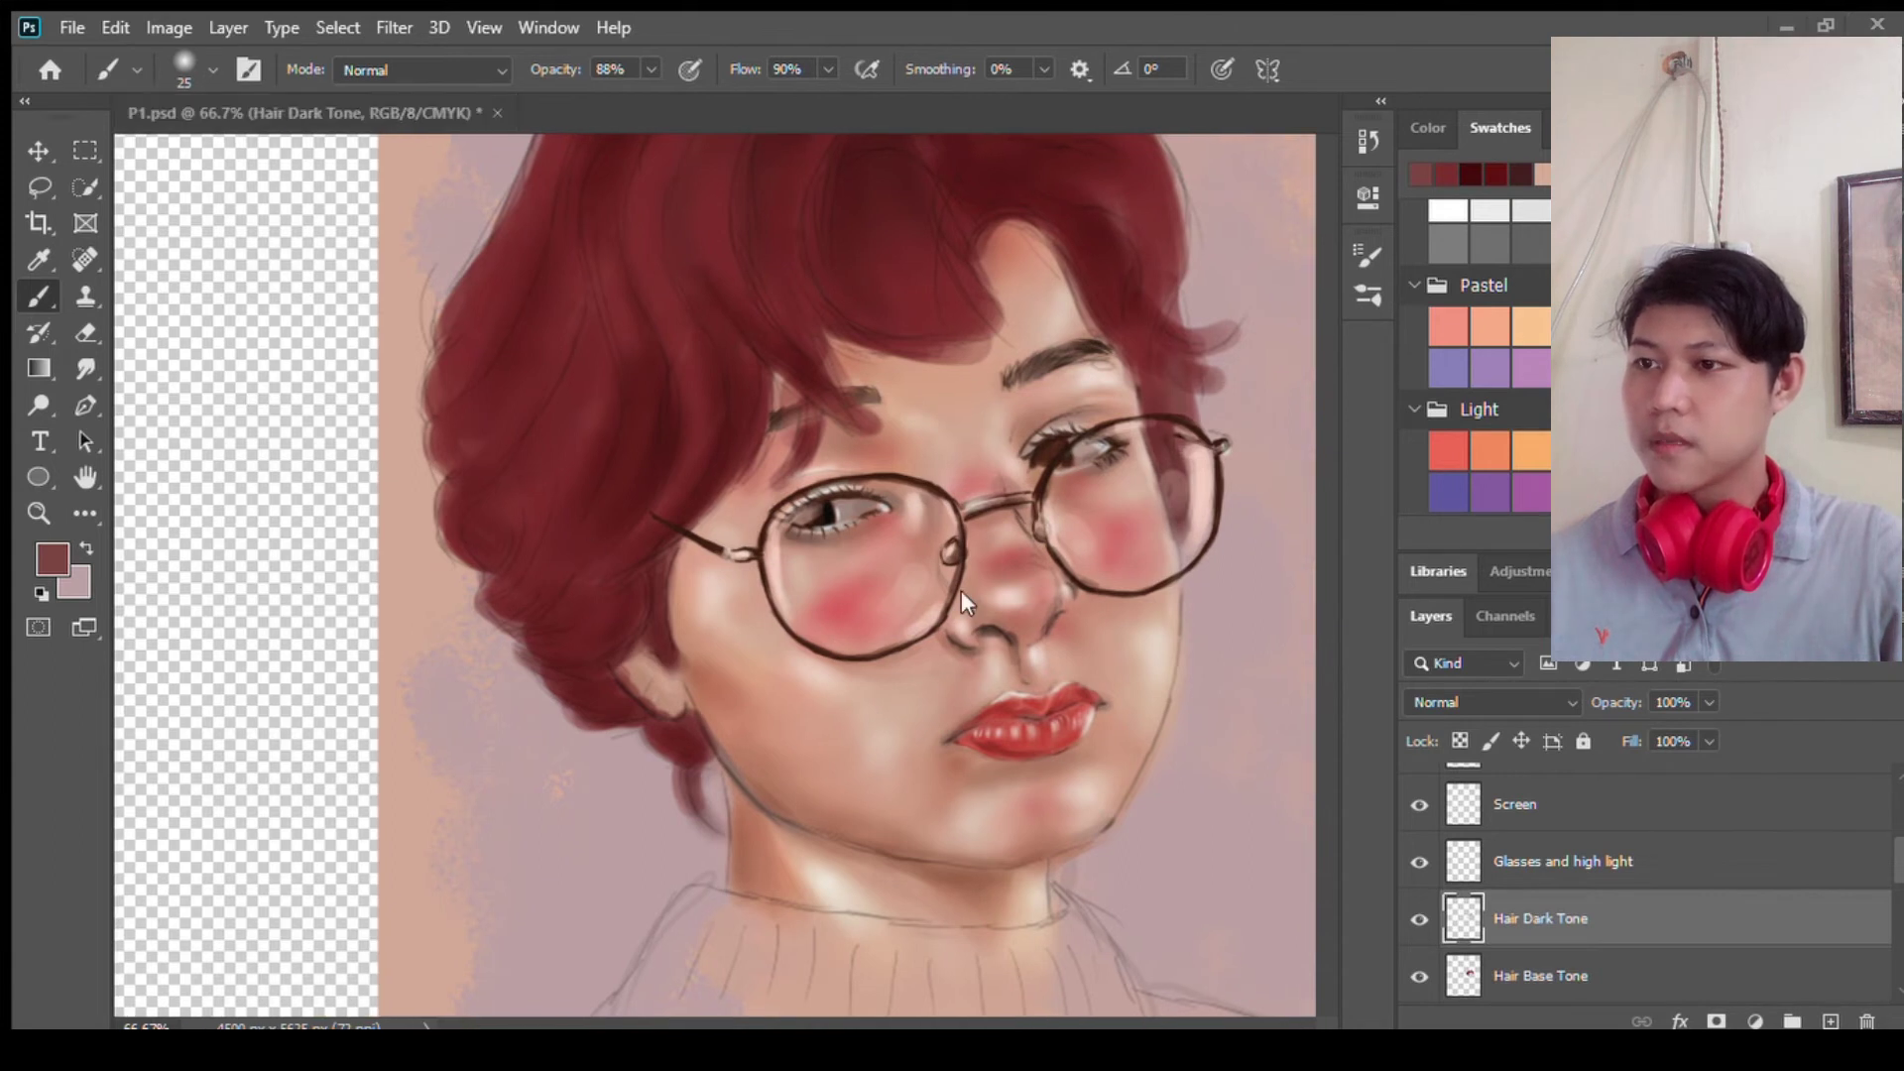
Step: Erase stray hair beside the right glasses rim, then brush at 100% opacity, 95% flow
key(e)
click(1567, 976)
drag(1176, 472, 1179, 522)
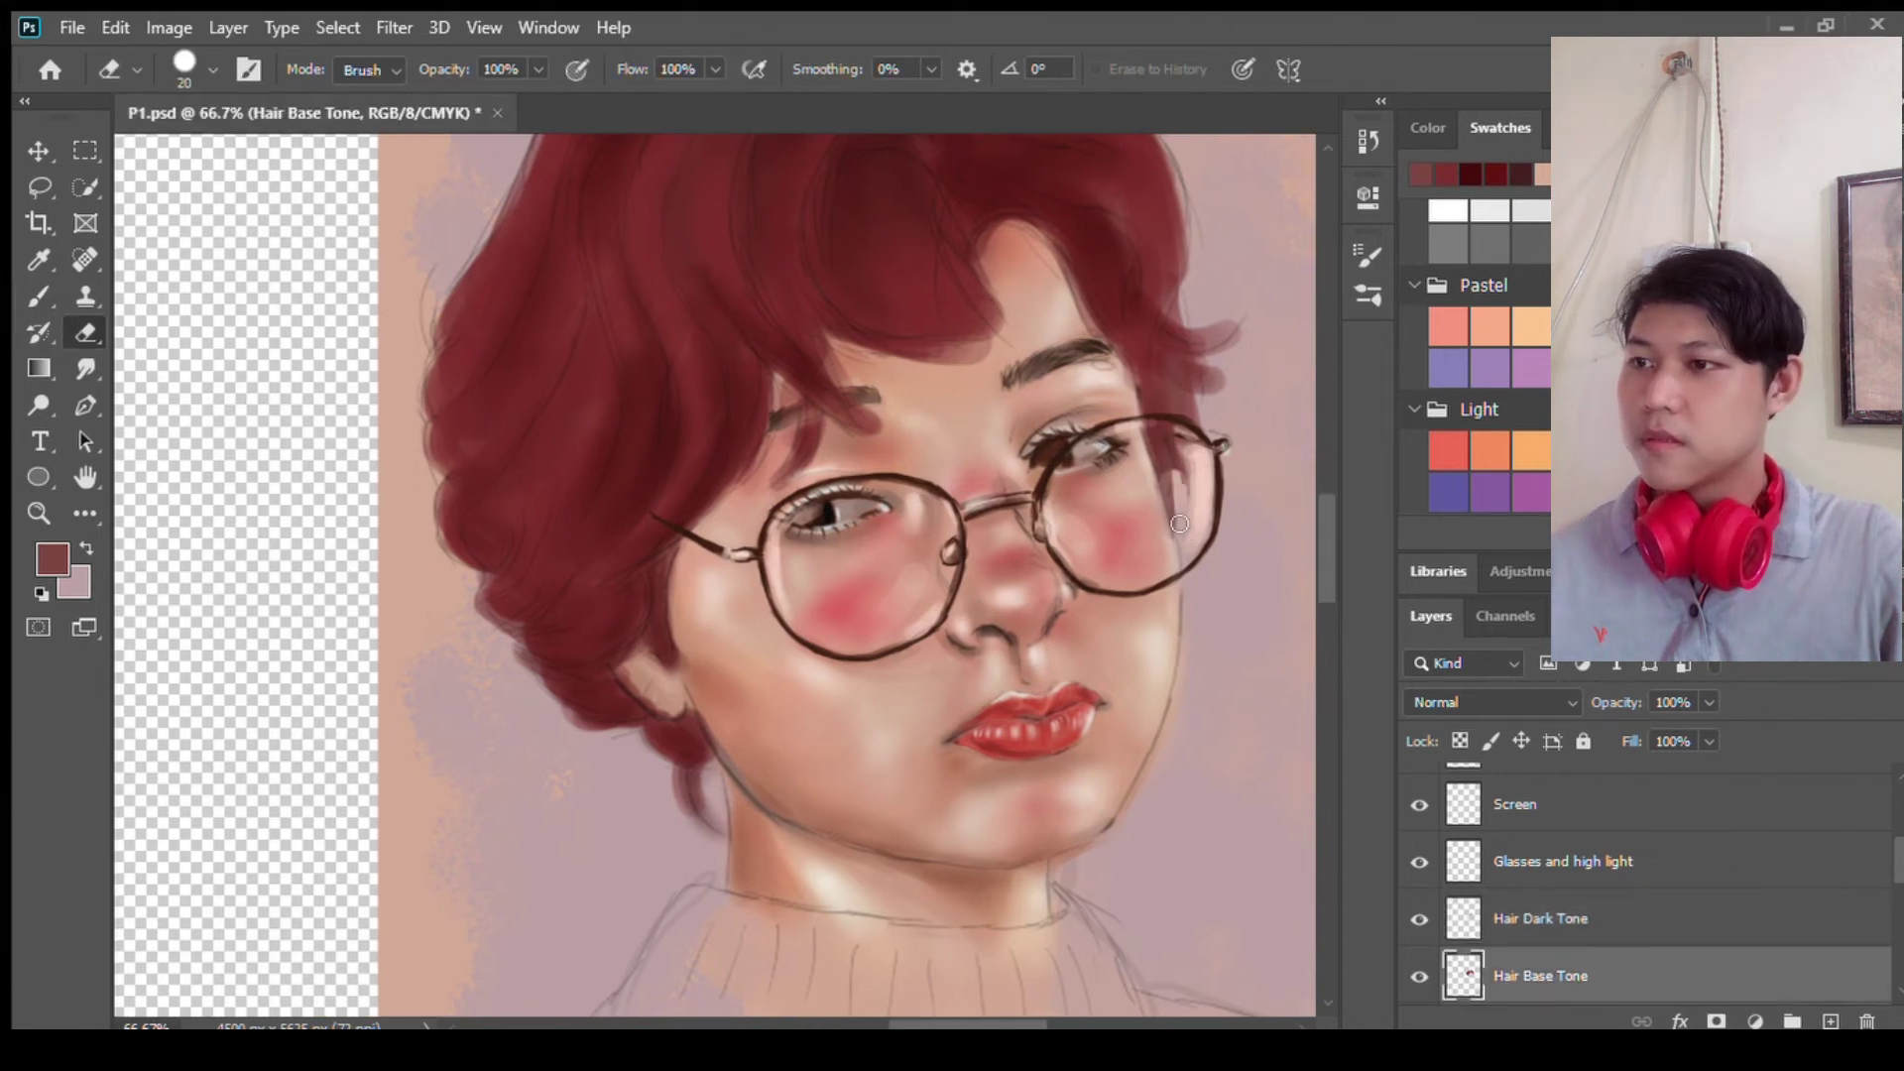
click(1500, 939)
key(b)
key(0)
key(shift+9)
key(shift+5)
Step: Darken the fringe's lower edge with finer strands and add faint darker red strokes
drag(1166, 470, 1239, 308)
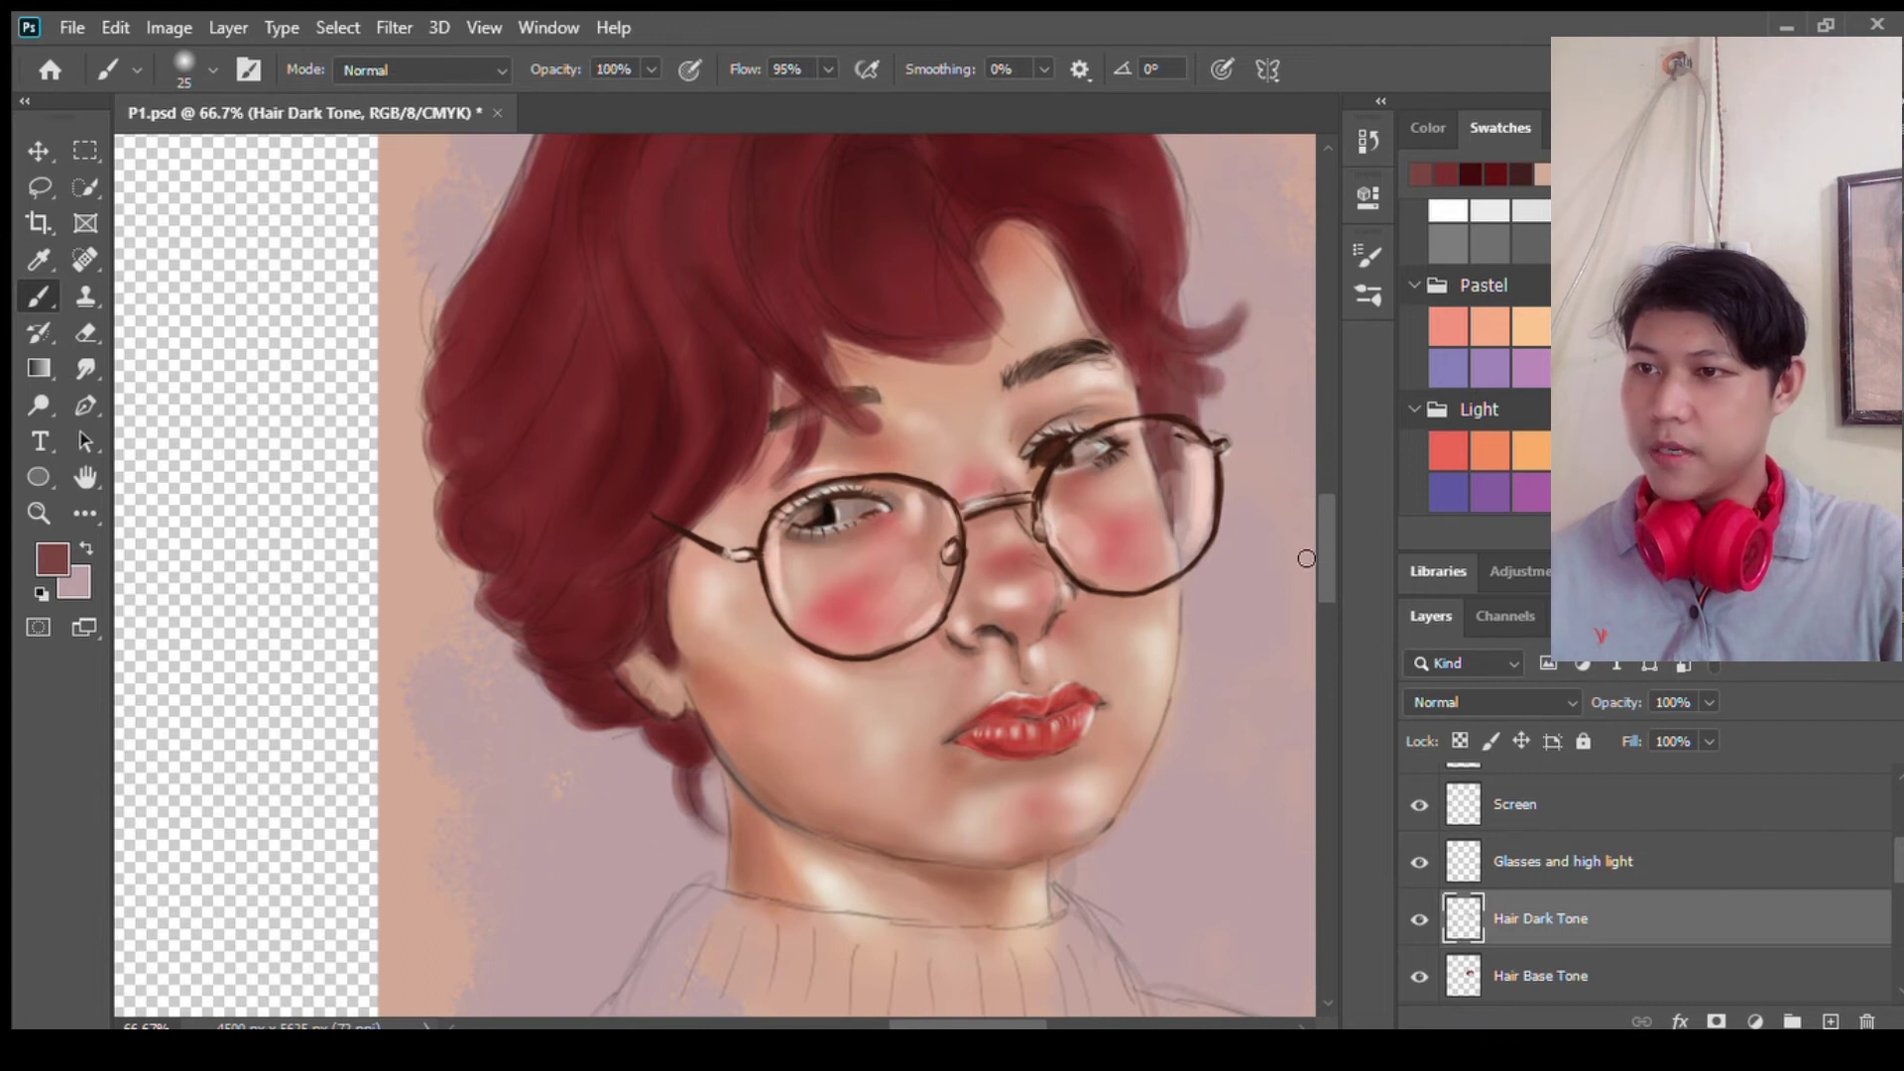
scroll(849, 545, up, 3)
key(bracketleft)
mouse_move(849, 463)
mouse_down()
mouse_move(960, 455)
mouse_move(1031, 379)
mouse_up()
key(e)
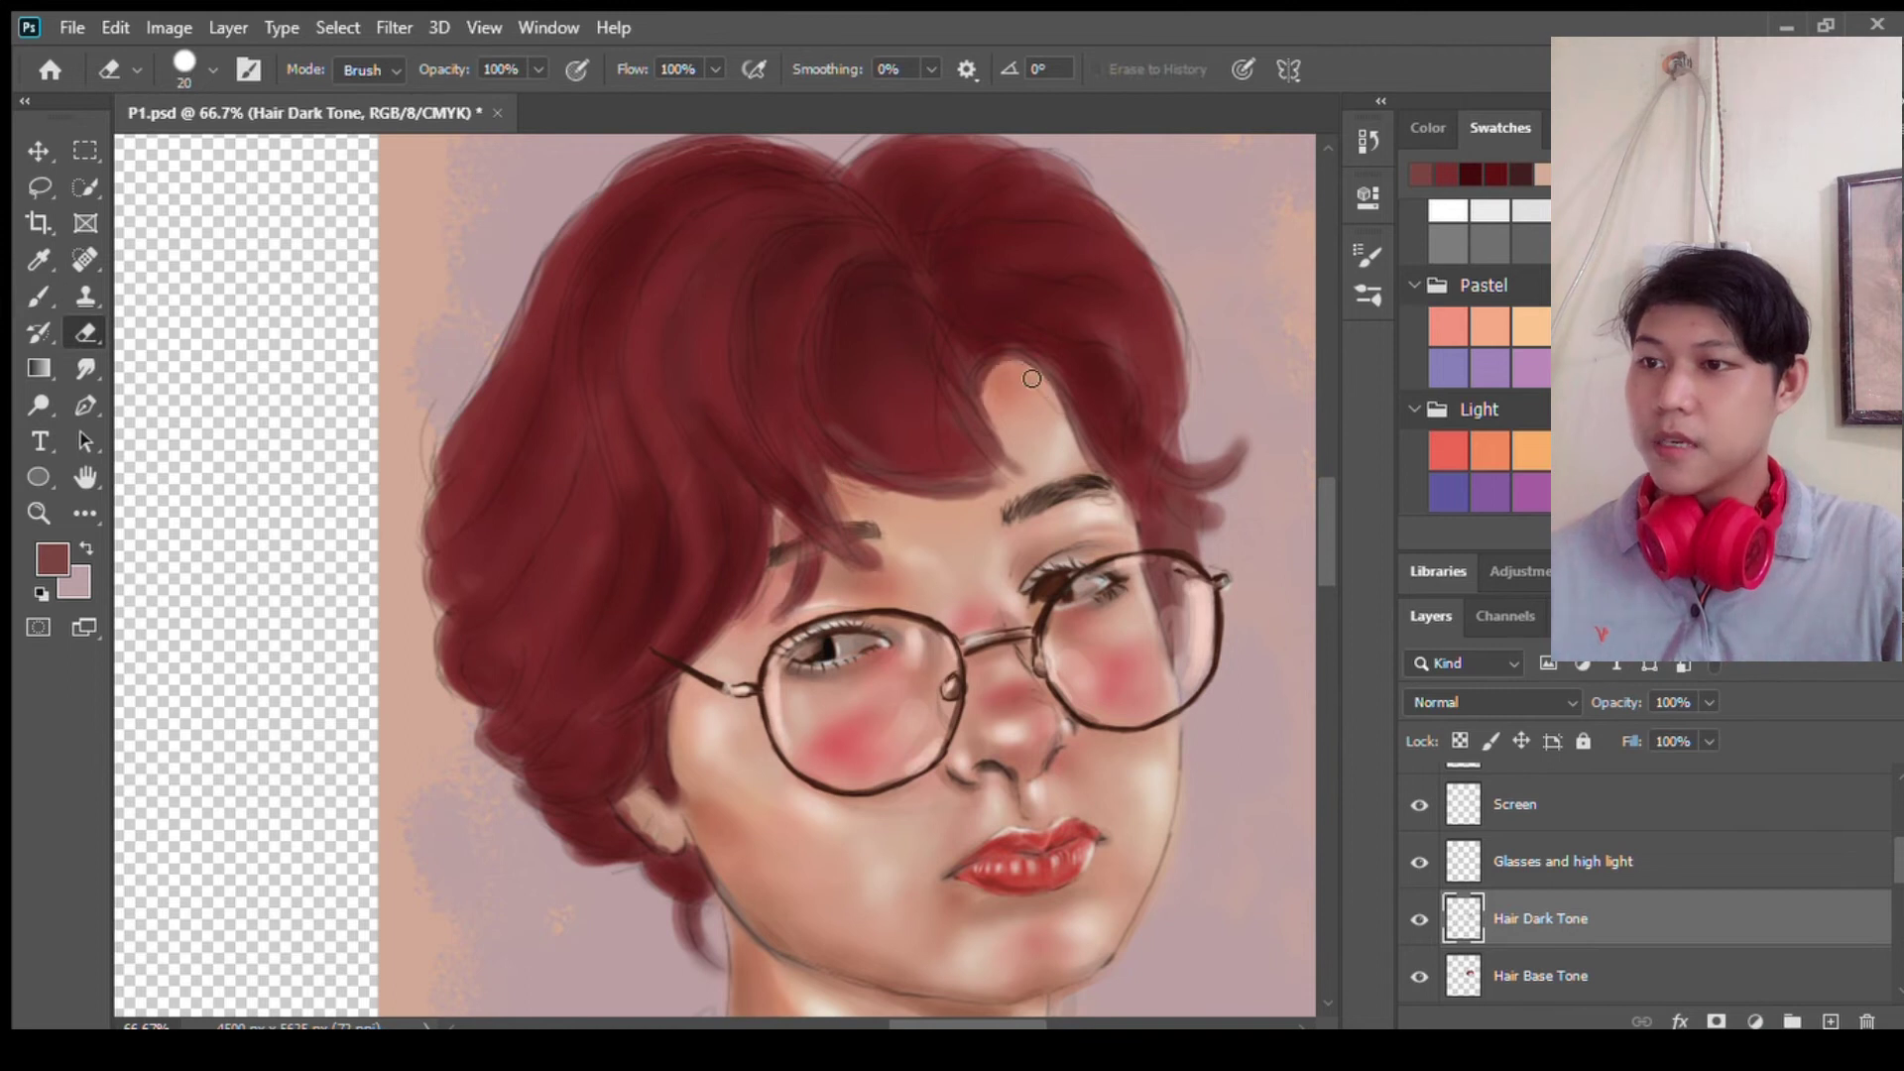
scroll(1234, 528, up, 3)
scroll(1091, 446, left, 3)
key(b)
alt+click(1011, 378)
drag(828, 500, 779, 545)
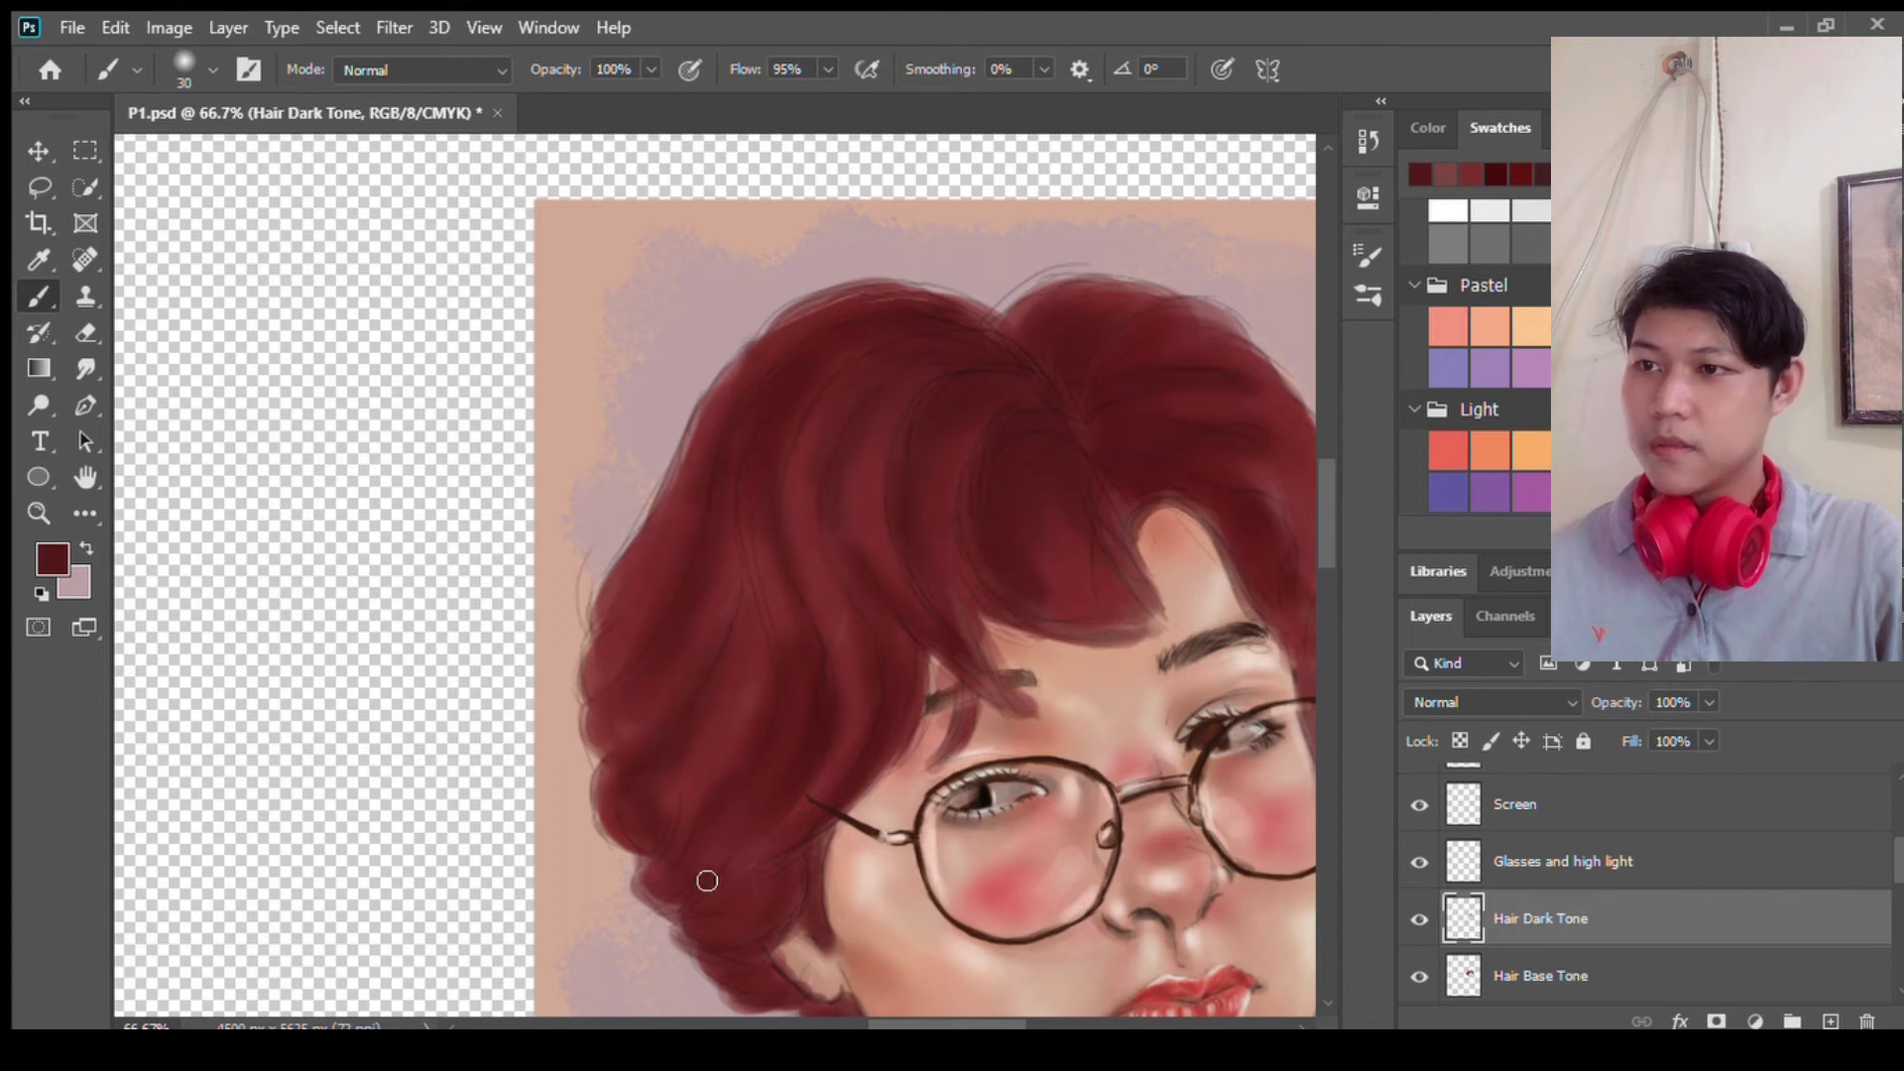
scroll(509, 363, left, 3)
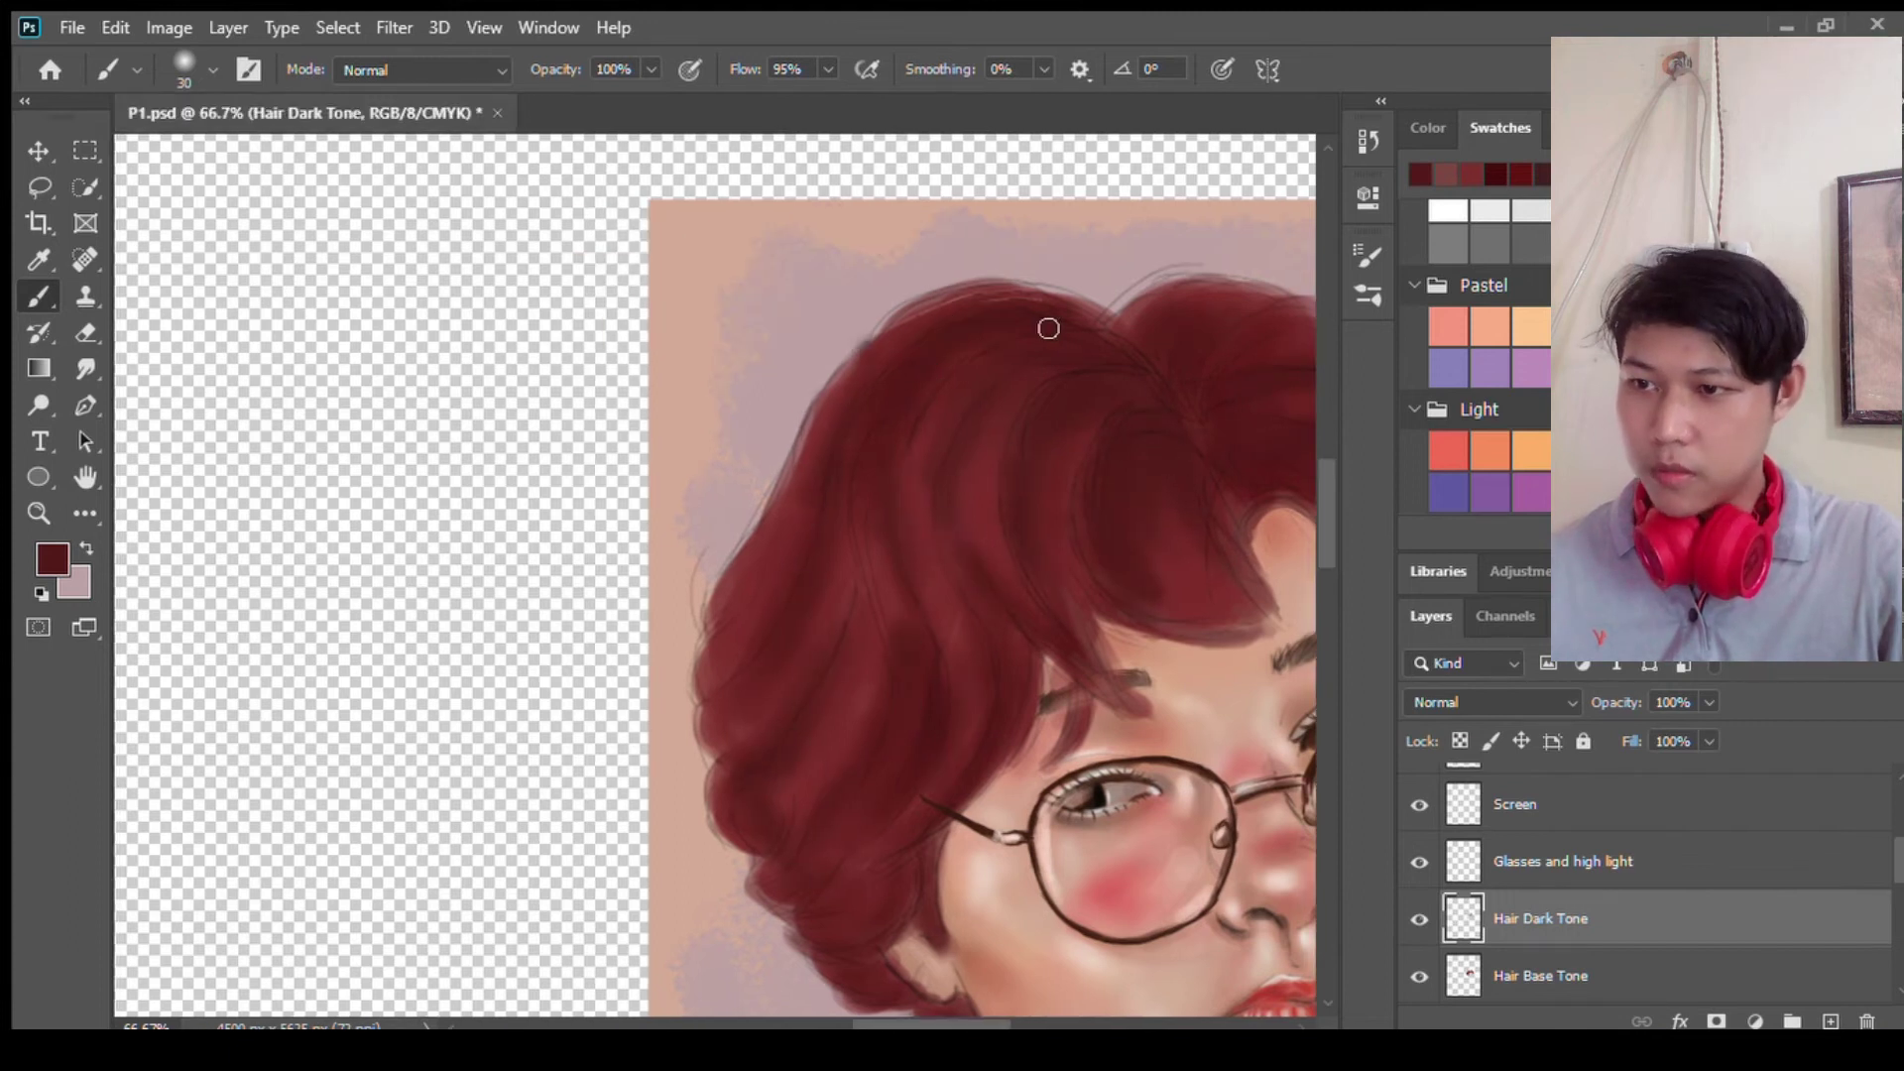
scroll(804, 475, right, 5)
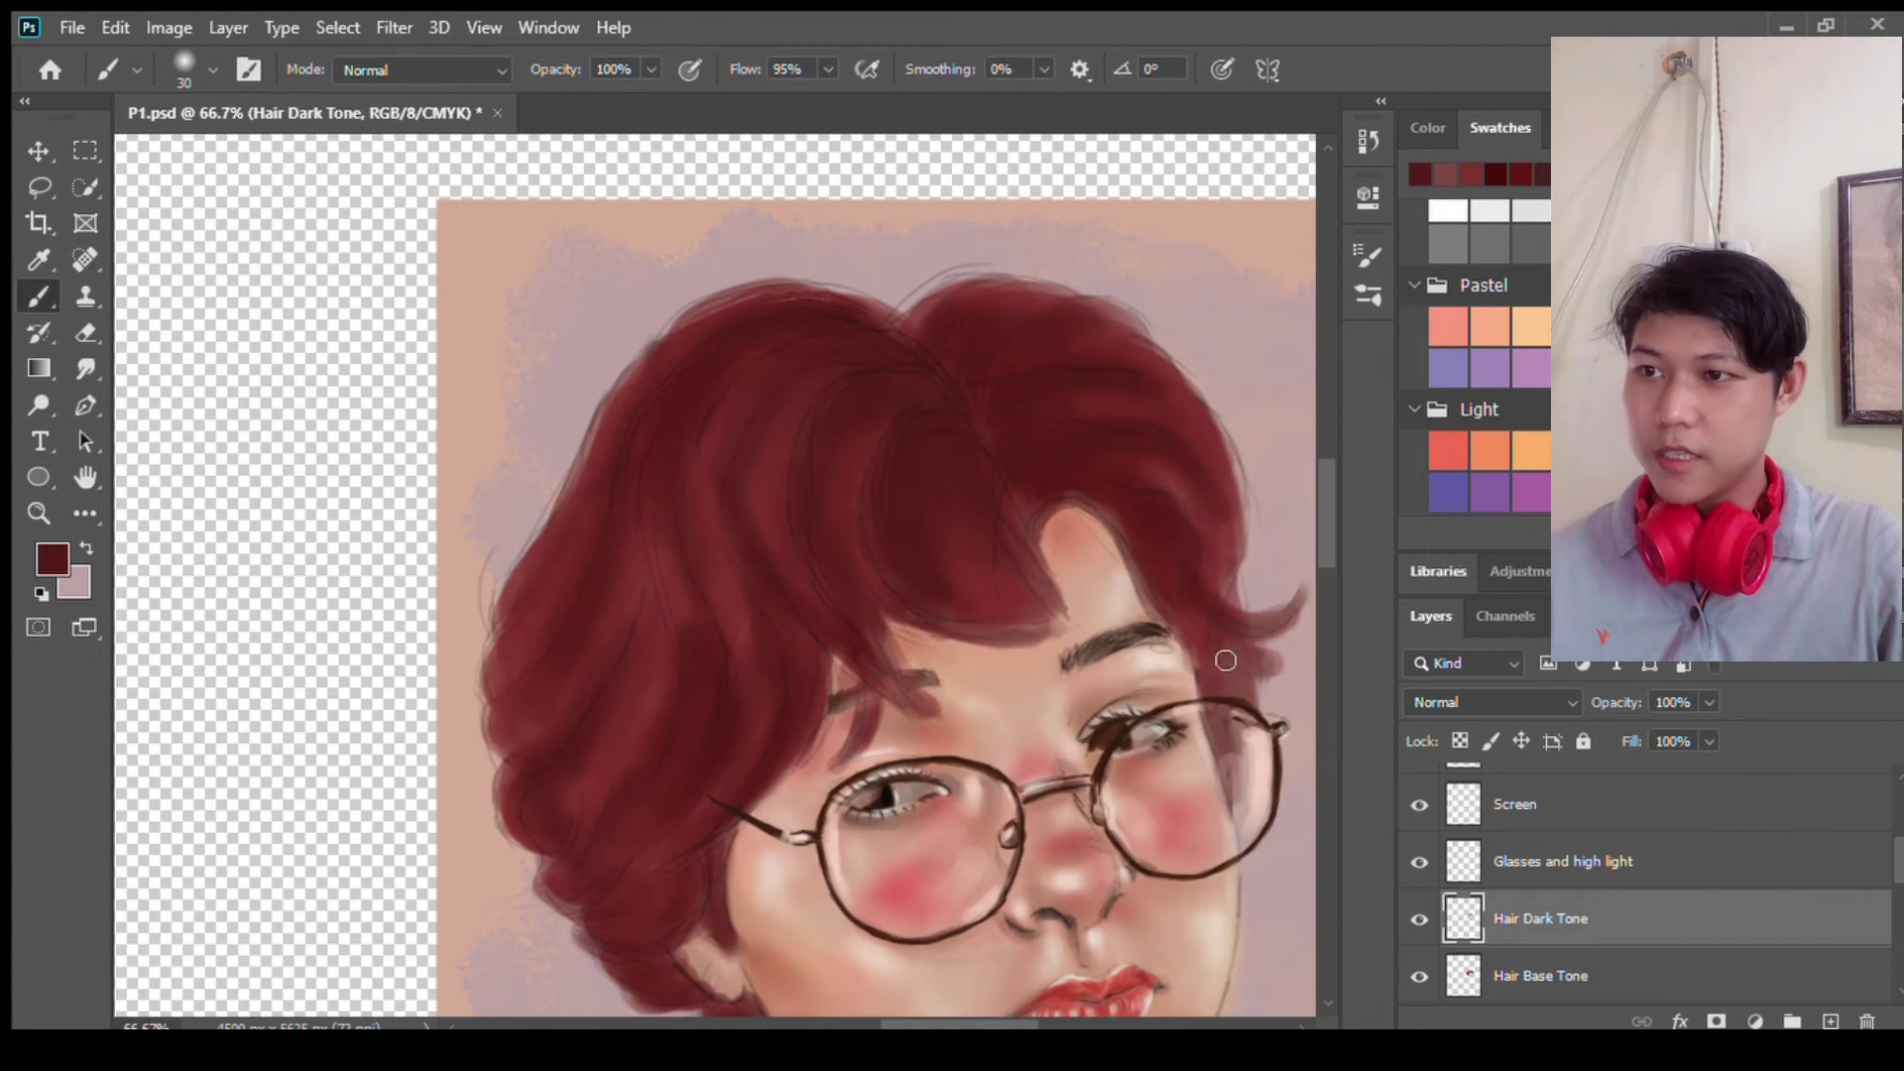
Step: Add a new layer named Hair LightTone above Hair Dark Tone
click(1829, 1021)
double_click(1524, 919)
text(Hair LightTone)
key(Return)
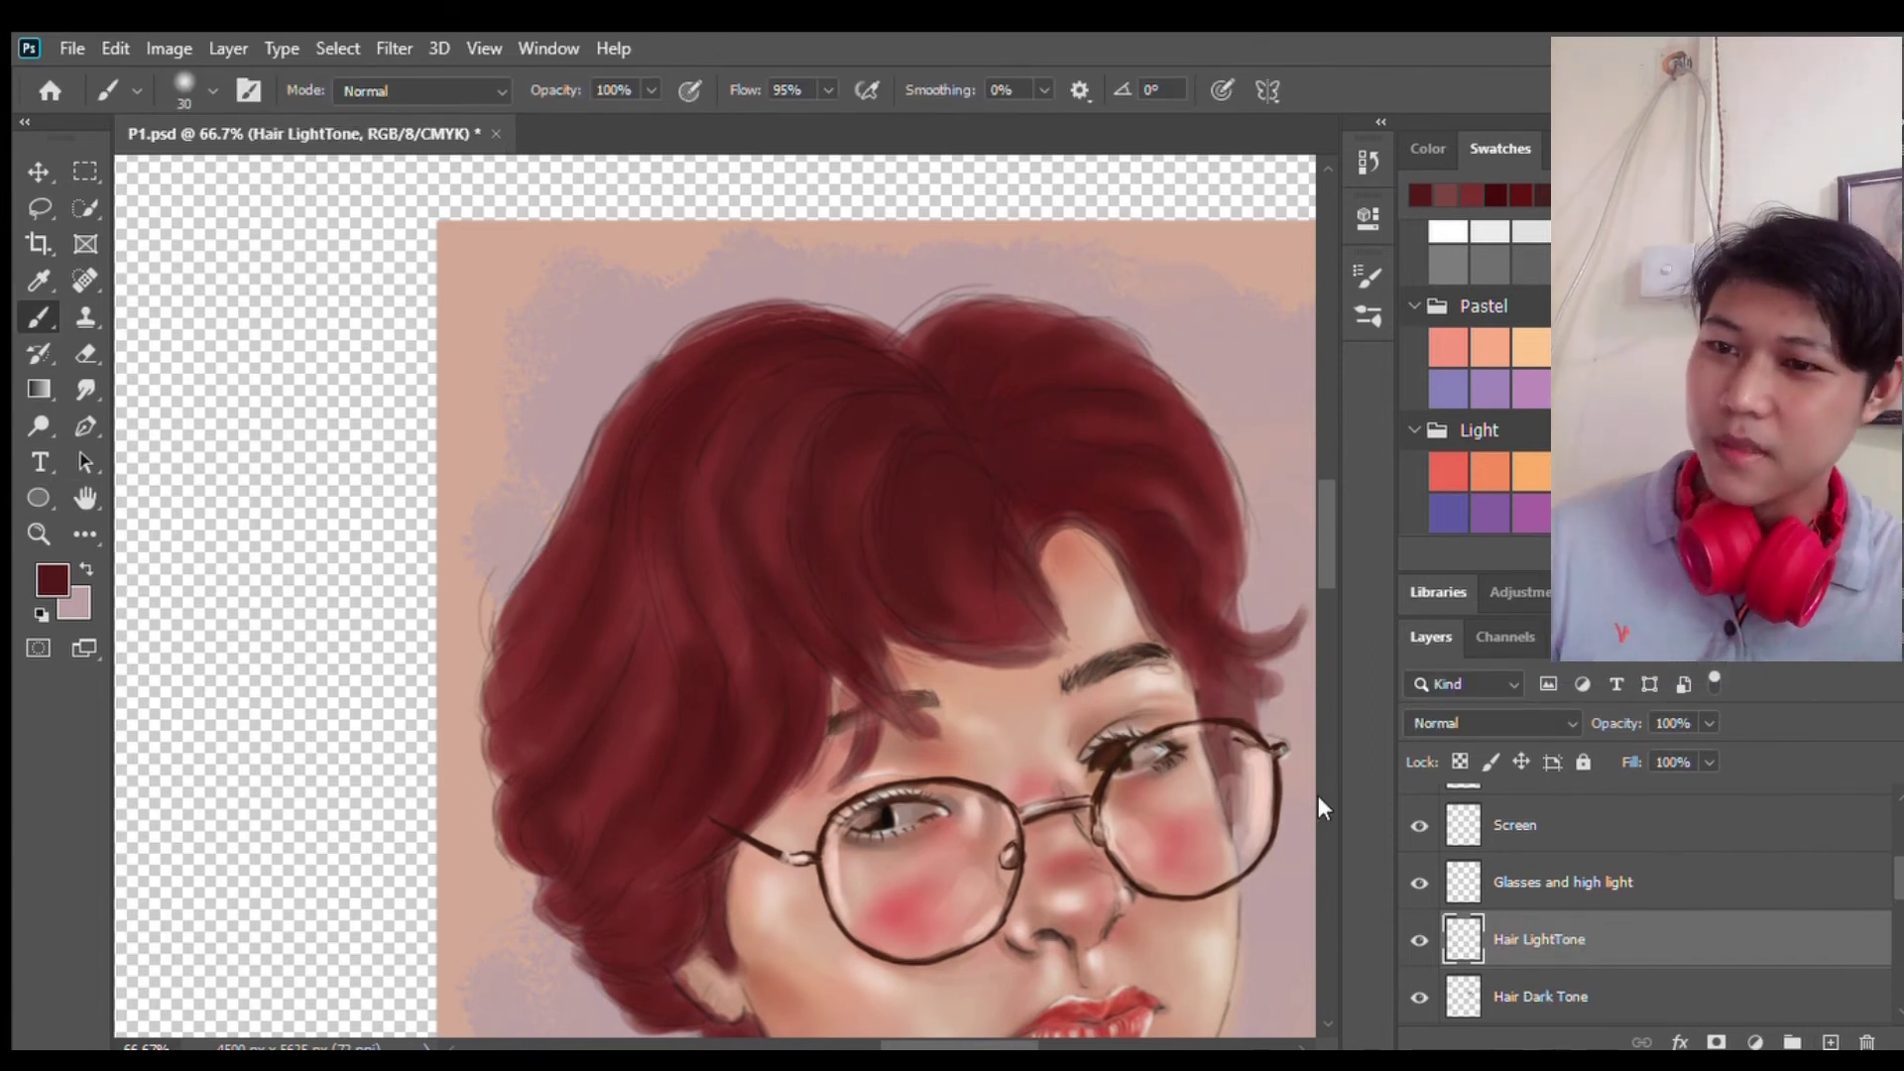
scroll(229, 589, left, 2)
Step: Paint broad and thin red-orange highlight strands across the hair's left, top and right
key(bracketright)
drag(756, 595, 746, 511)
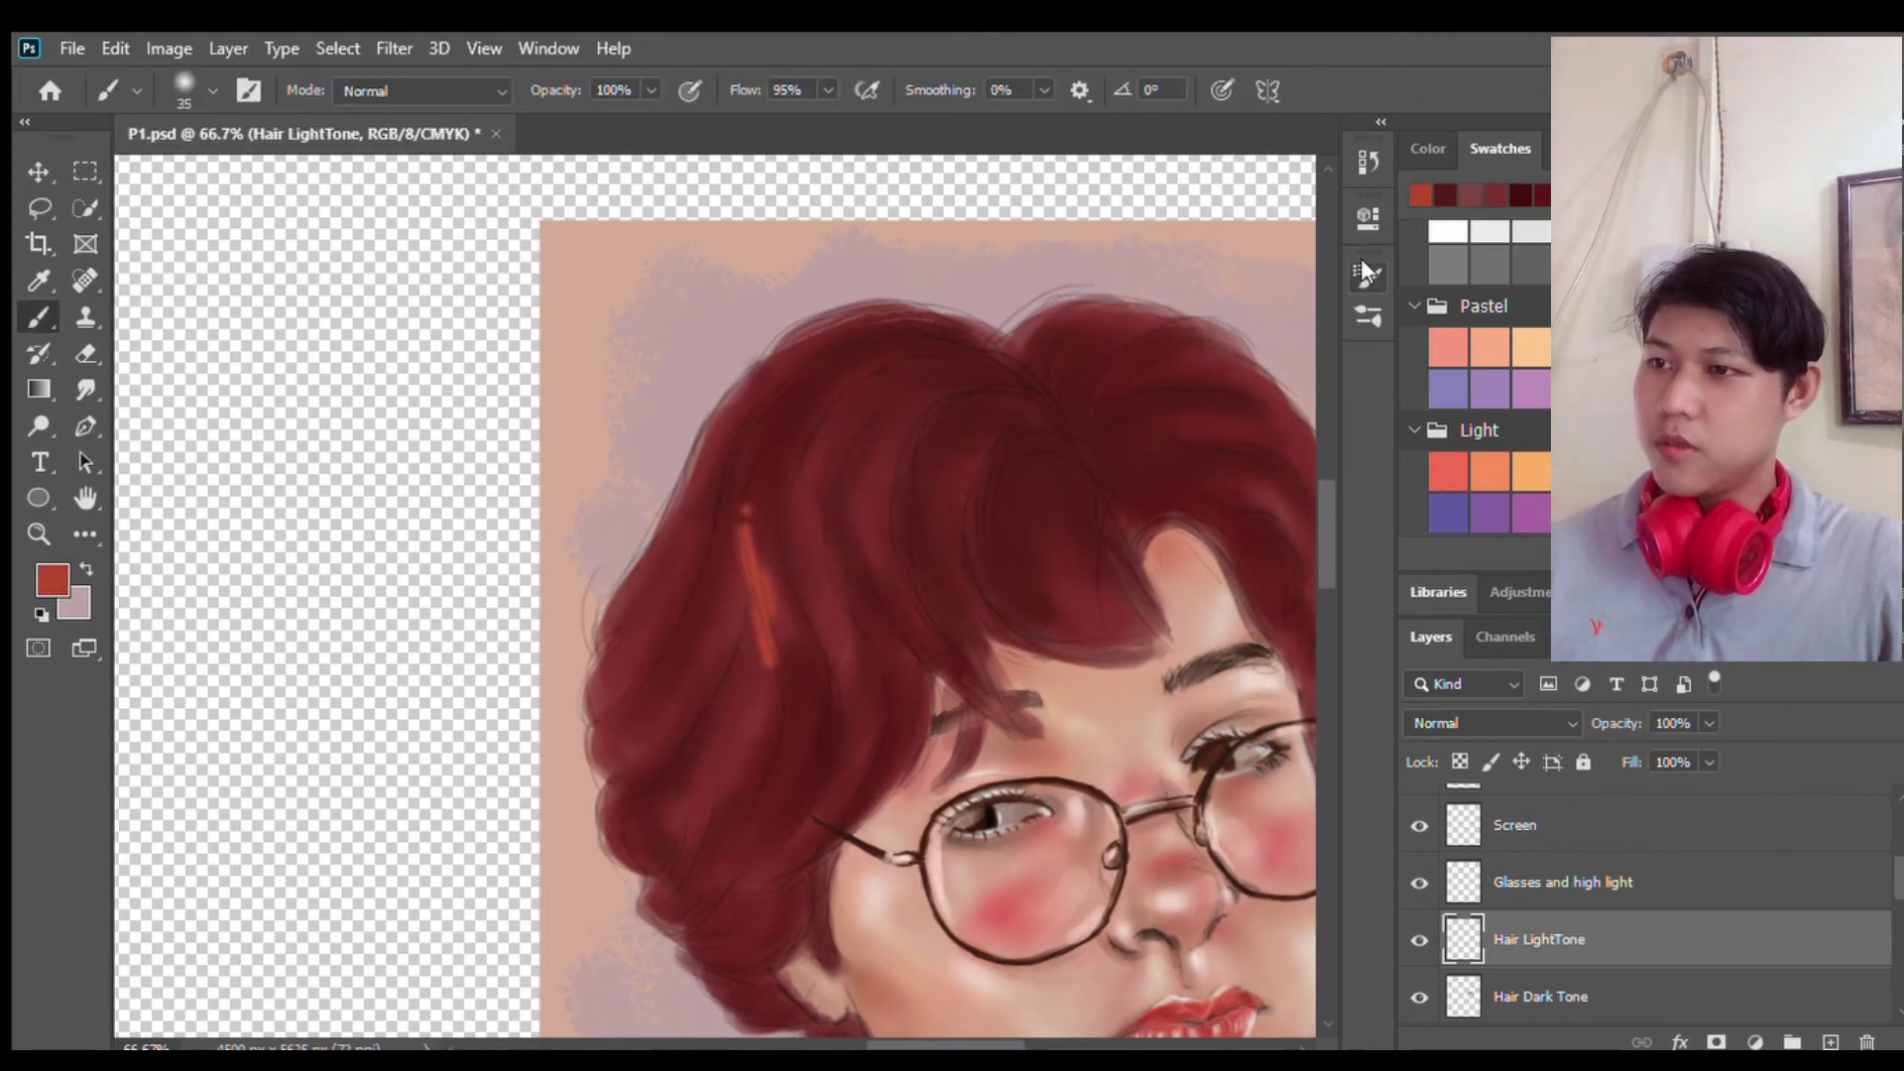
mouse_move(754, 525)
mouse_down()
mouse_move(824, 685)
mouse_move(943, 667)
mouse_move(1026, 595)
mouse_up()
mouse_move(754, 436)
mouse_down()
mouse_move(688, 561)
mouse_move(815, 739)
mouse_move(765, 539)
mouse_move(893, 480)
mouse_up()
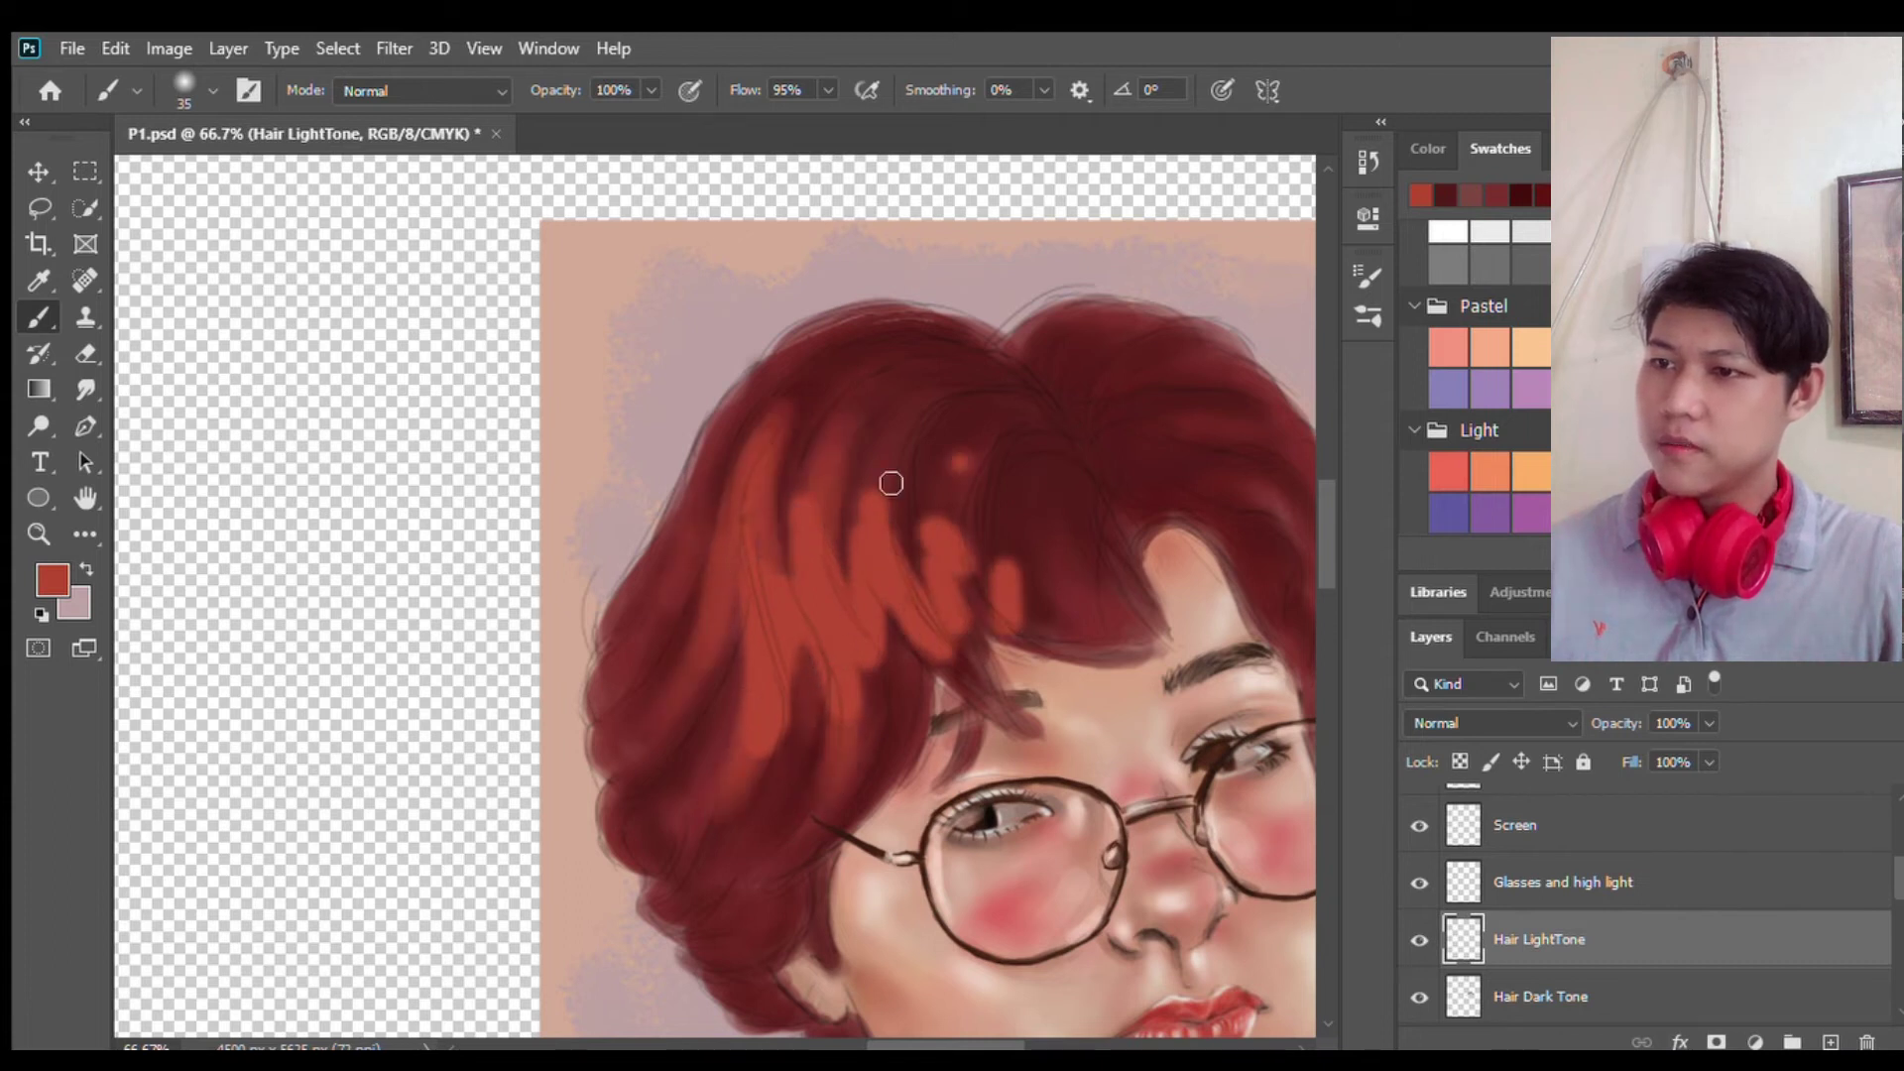
key(bracketleft)
key(bracketleft)
key(bracketleft)
drag(937, 655, 958, 752)
key(bracketright)
mouse_move(923, 586)
mouse_down()
mouse_move(943, 565)
mouse_move(1084, 637)
mouse_move(1064, 622)
mouse_up()
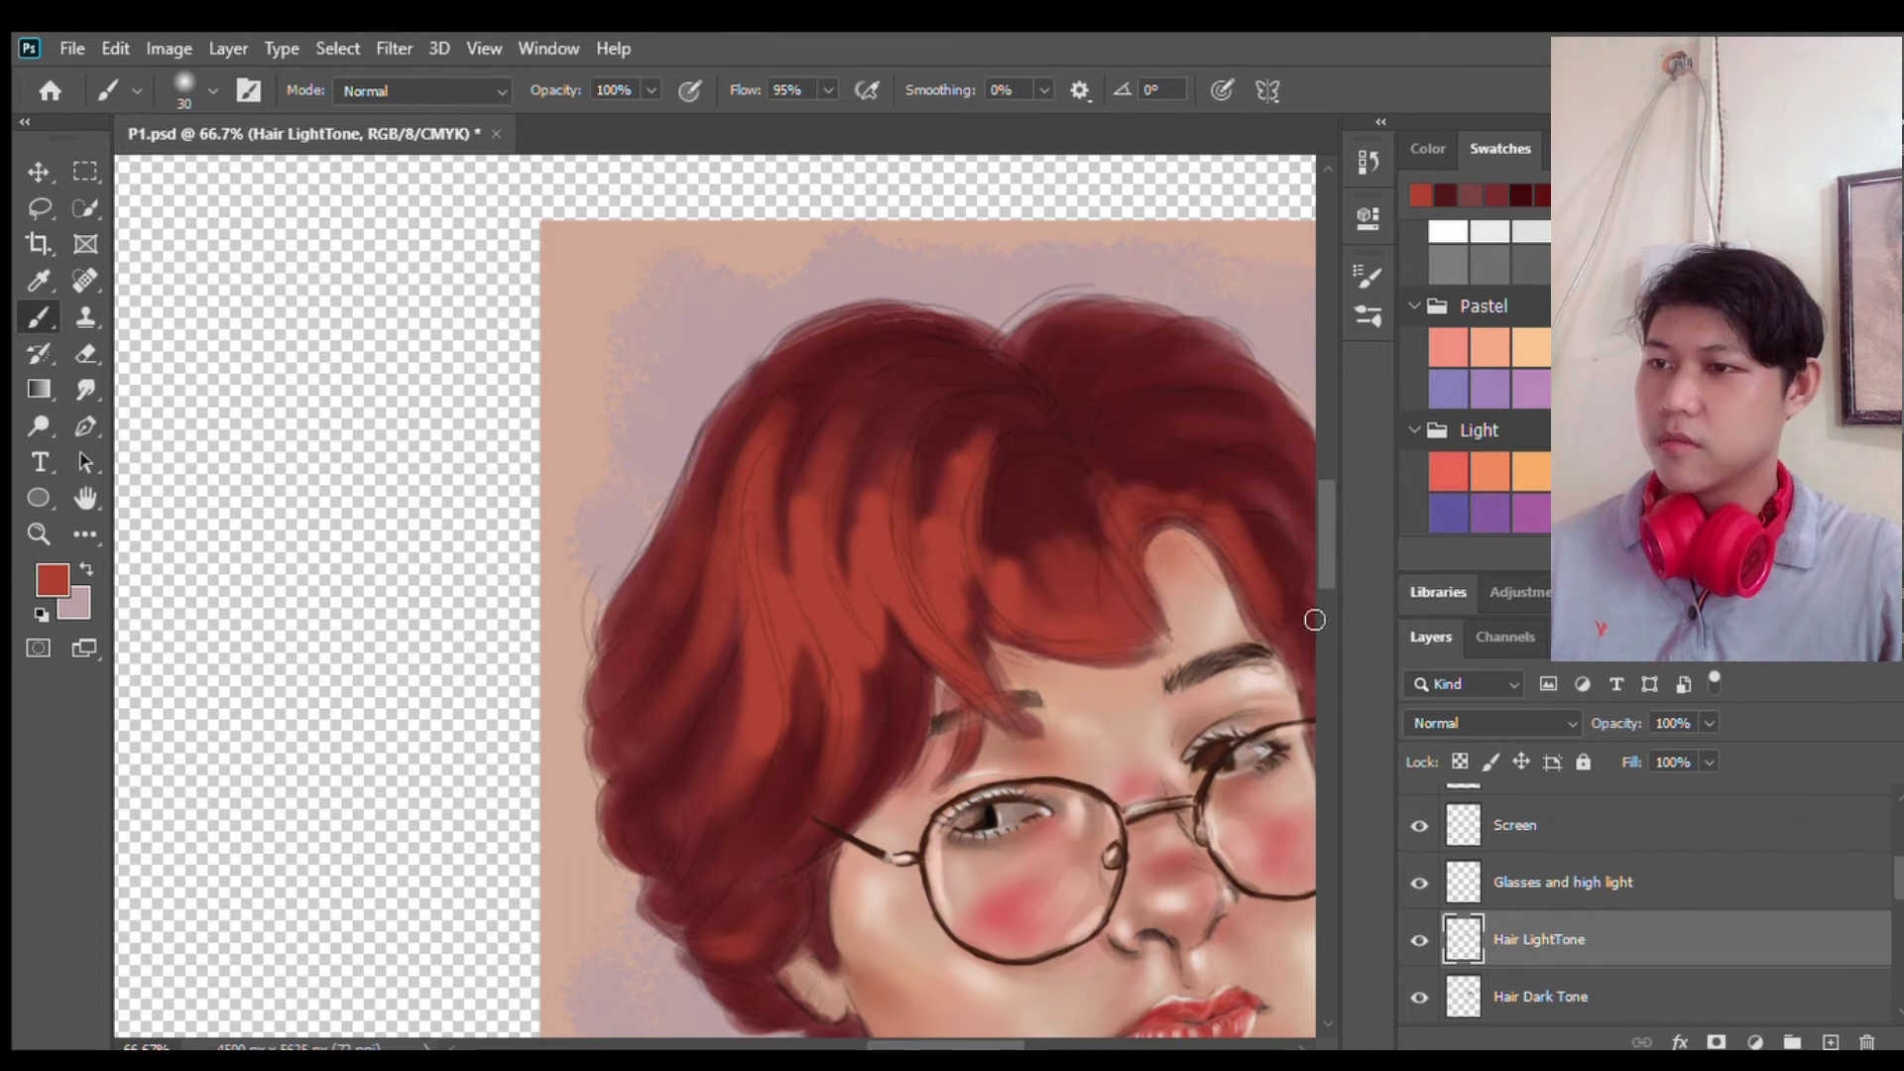
Step: Sample dark maroon and paint a shadow strand into the hair
scroll(1091, 535, down, 3)
scroll(760, 570, right, 1)
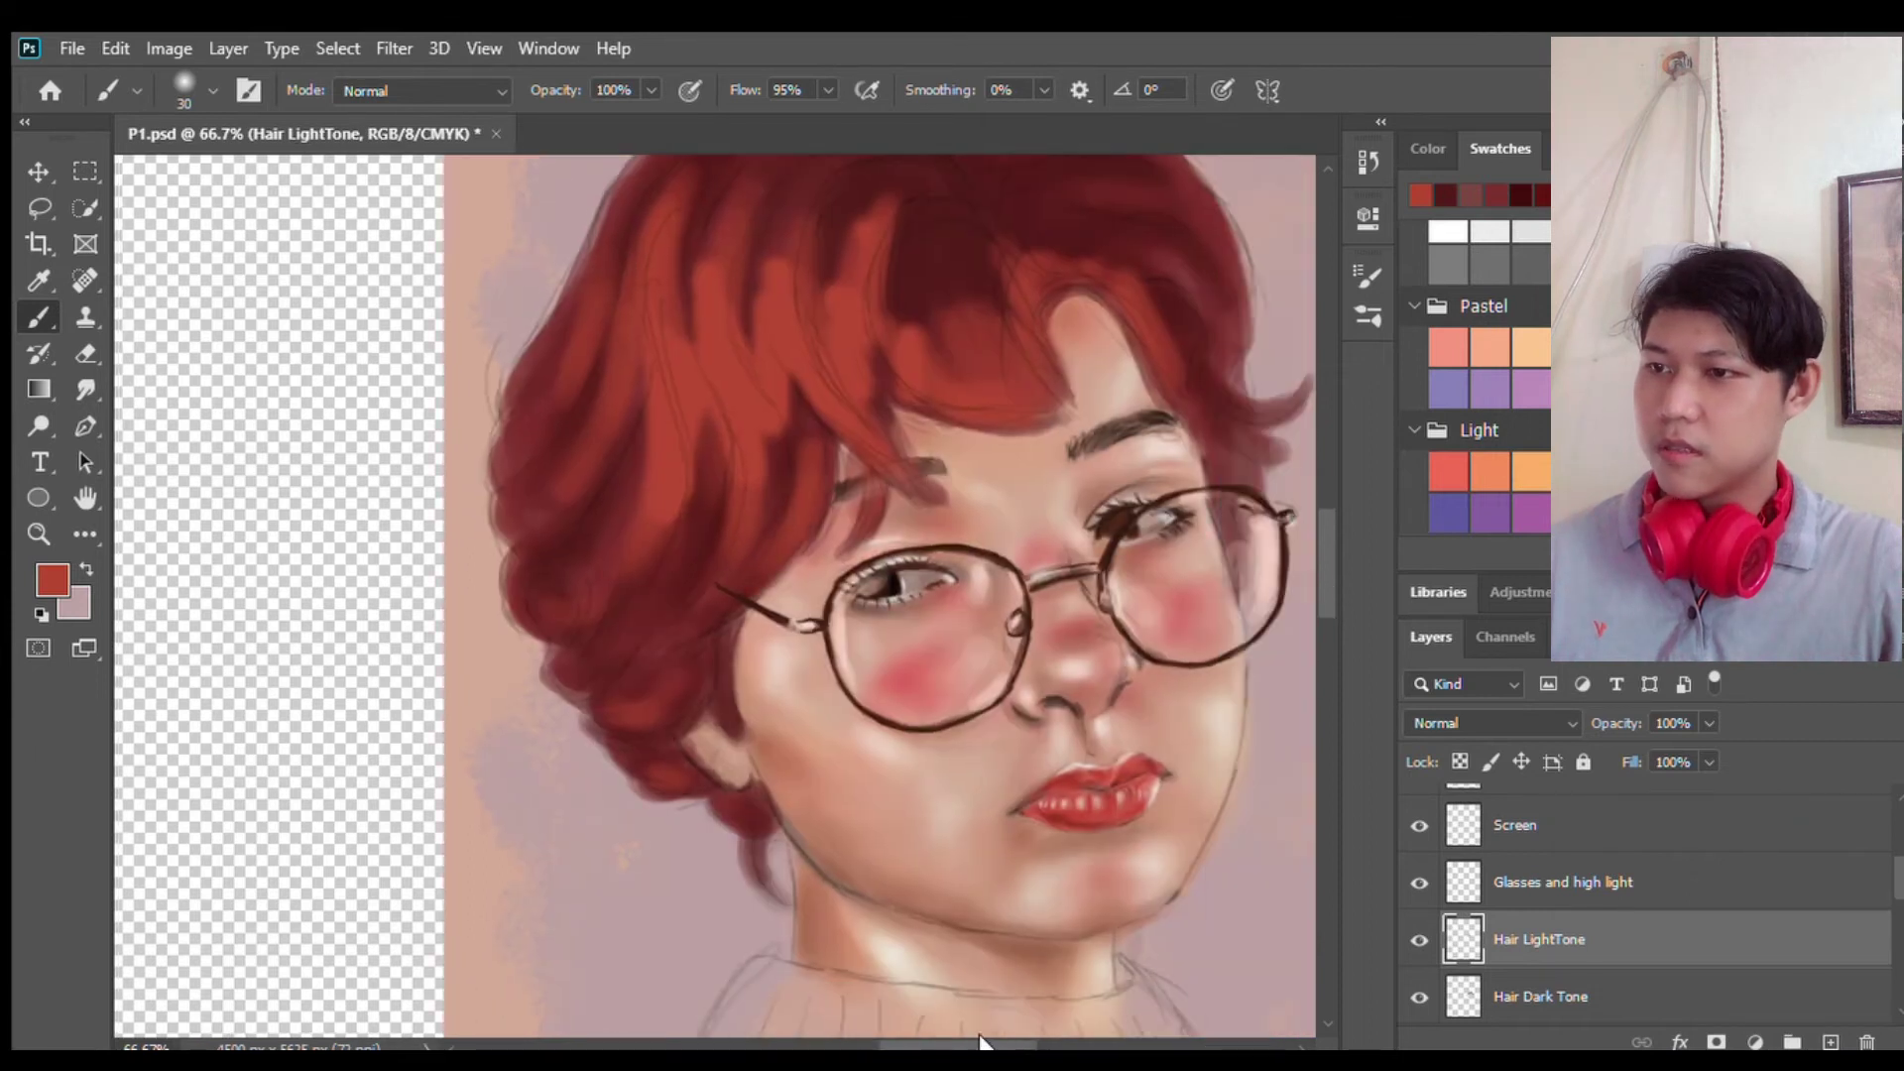
scroll(285, 595, right, 1)
scroll(1313, 549, up, 8)
scroll(1313, 548, down, 8)
key(bracketleft)
key(bracketleft)
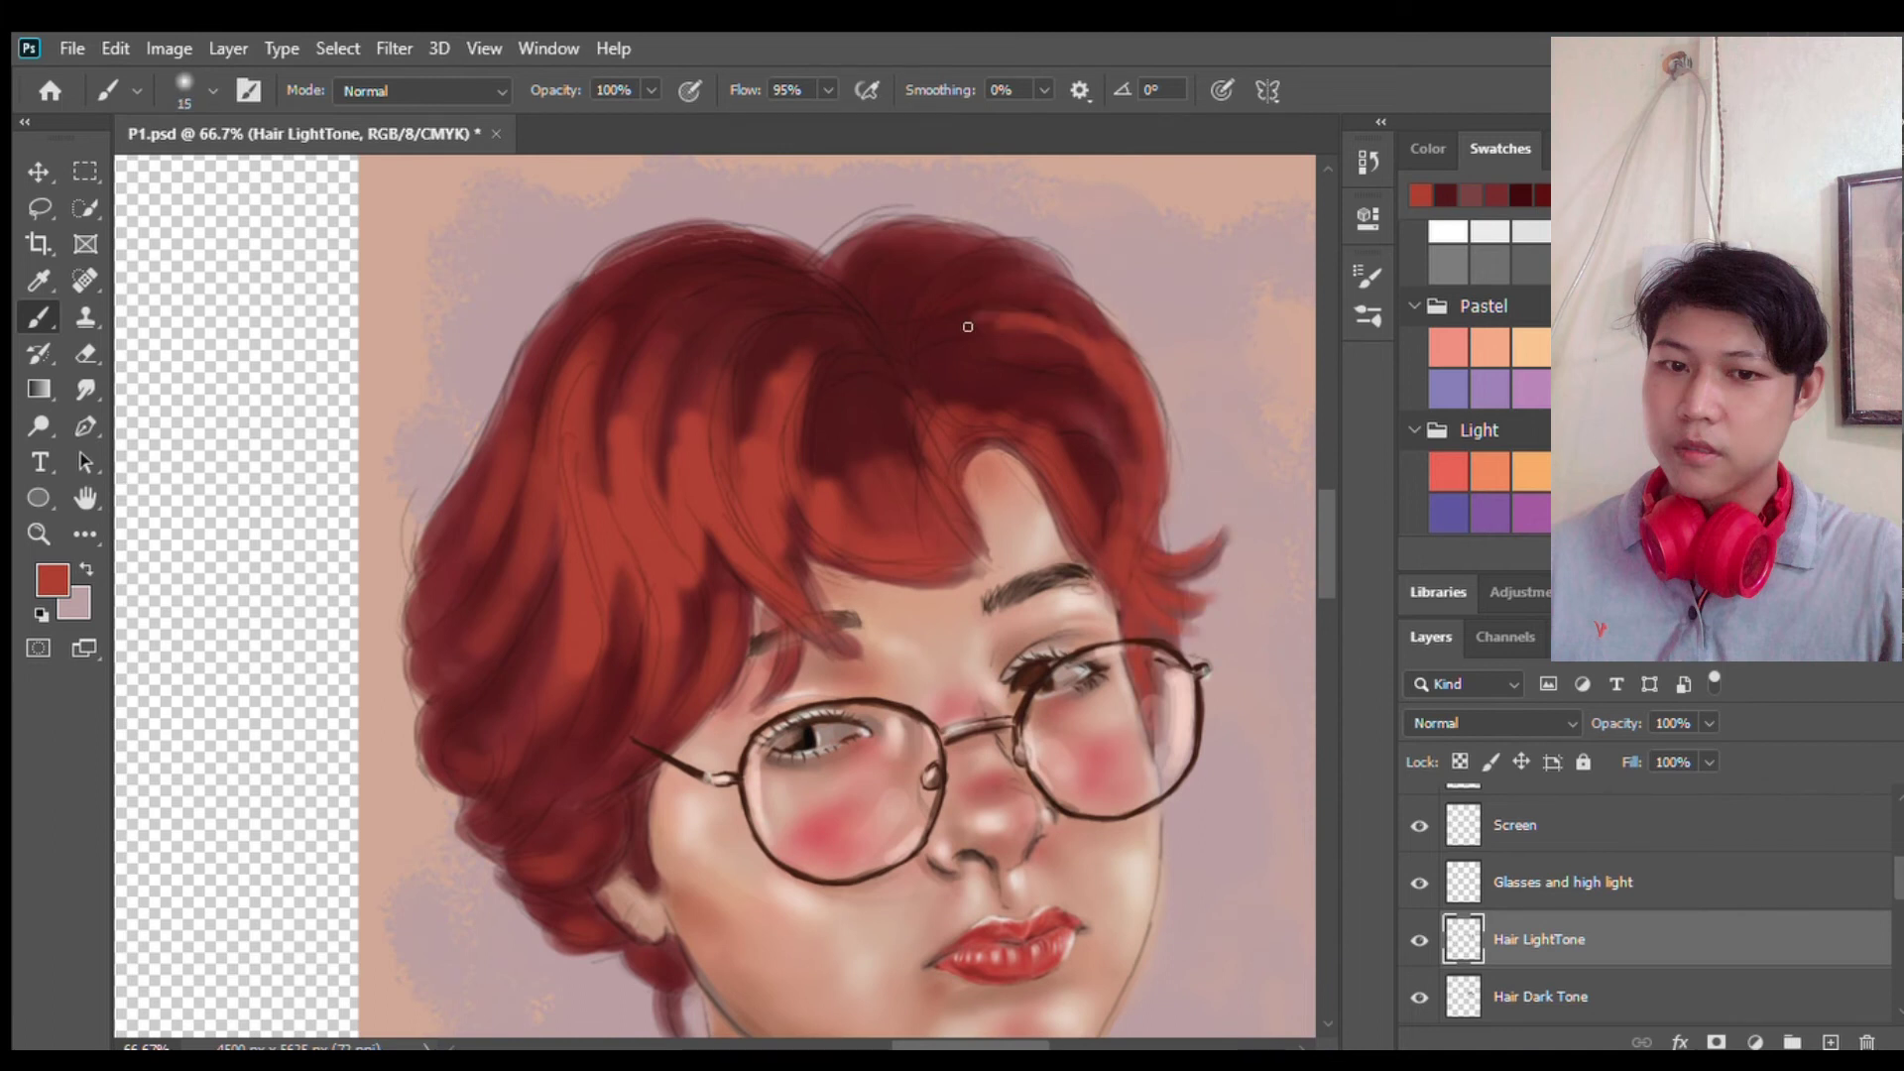
key(bracketright)
key(bracketright)
scroll(1008, 1029, left, 1)
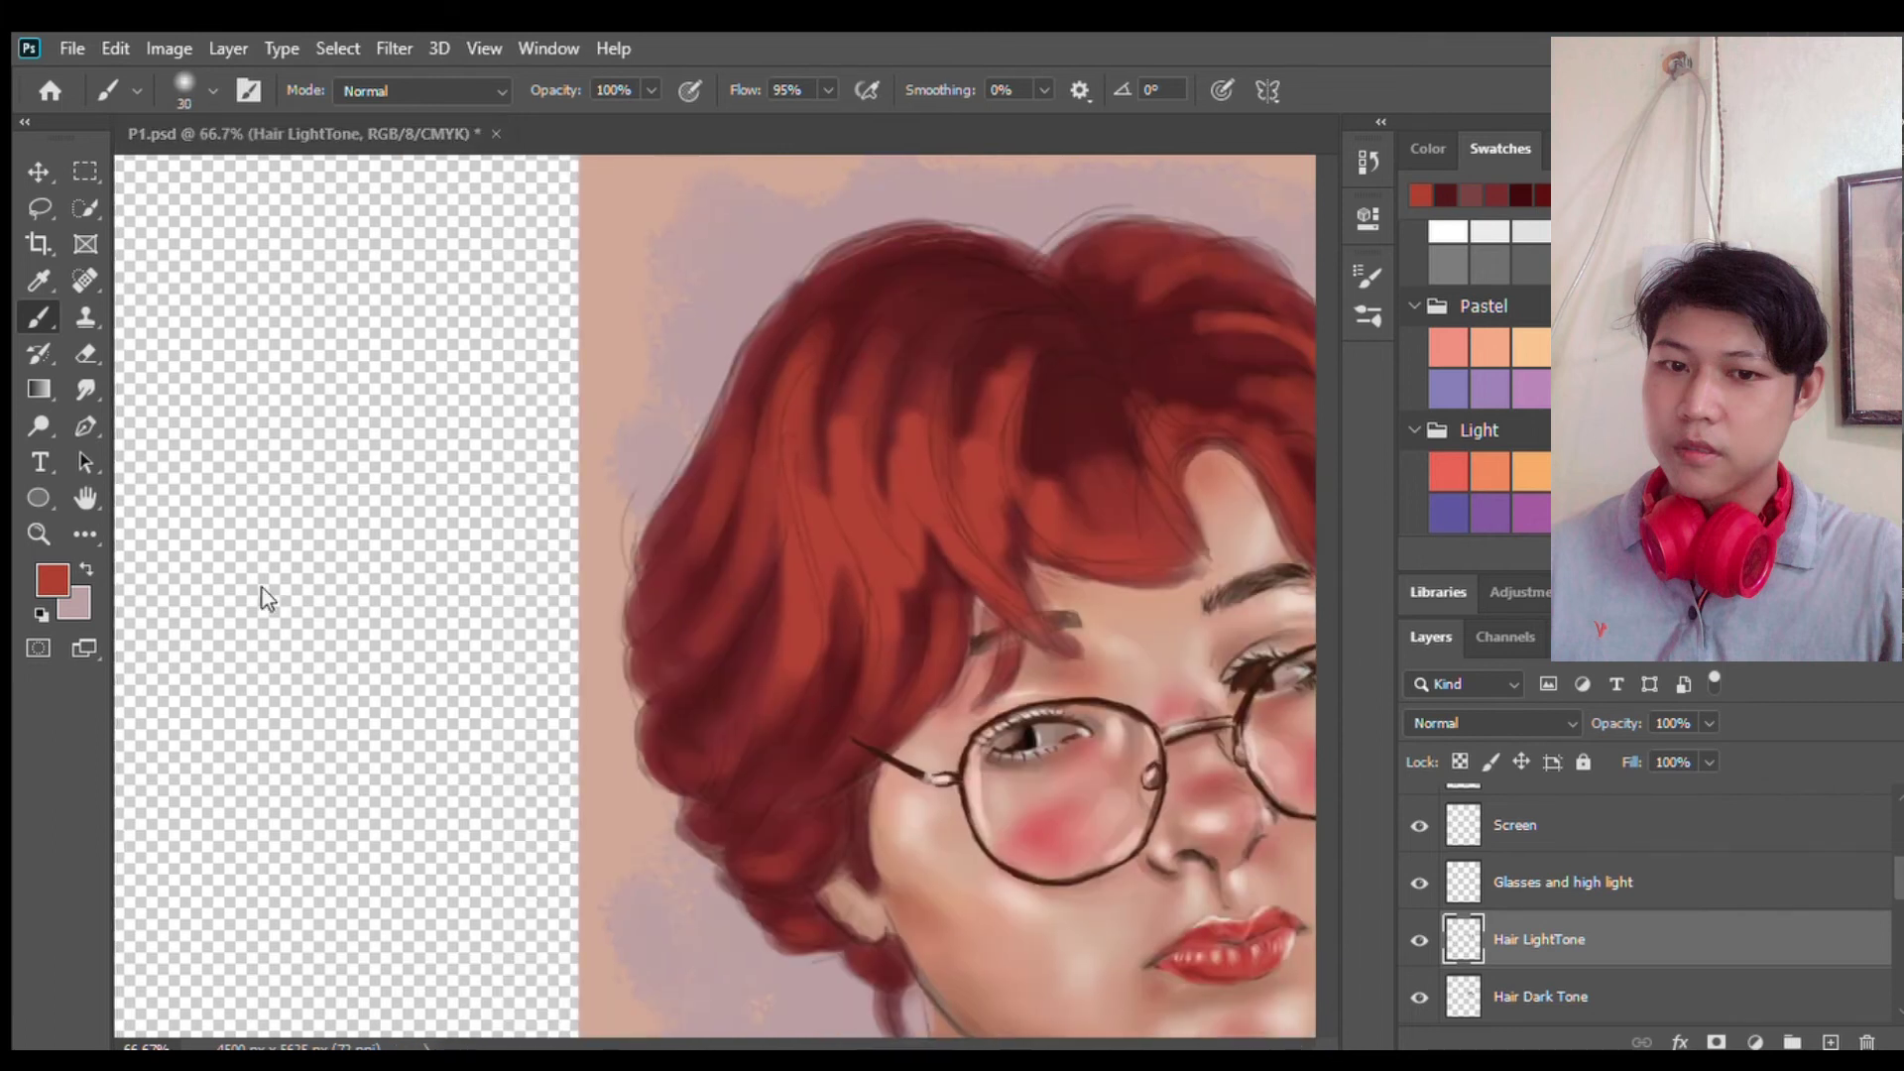
alt+click(831, 363)
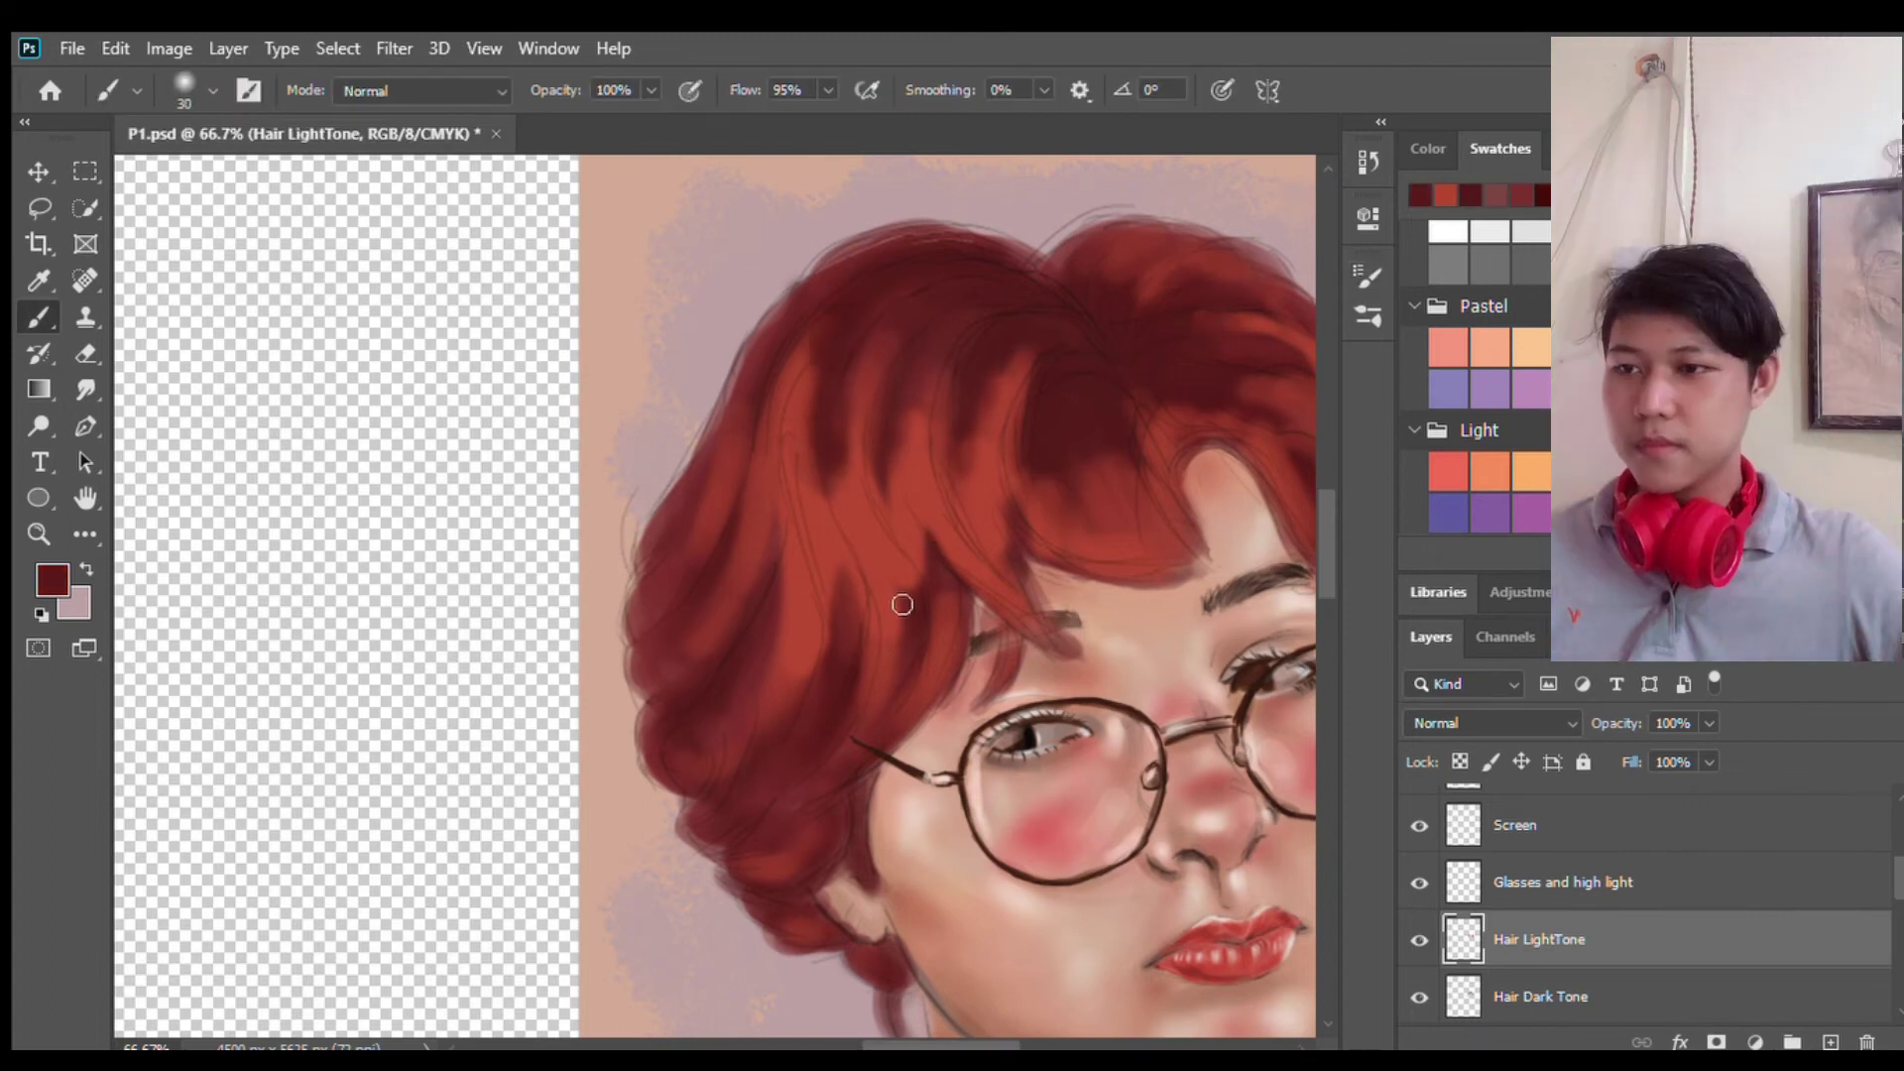
drag(1036, 476, 997, 345)
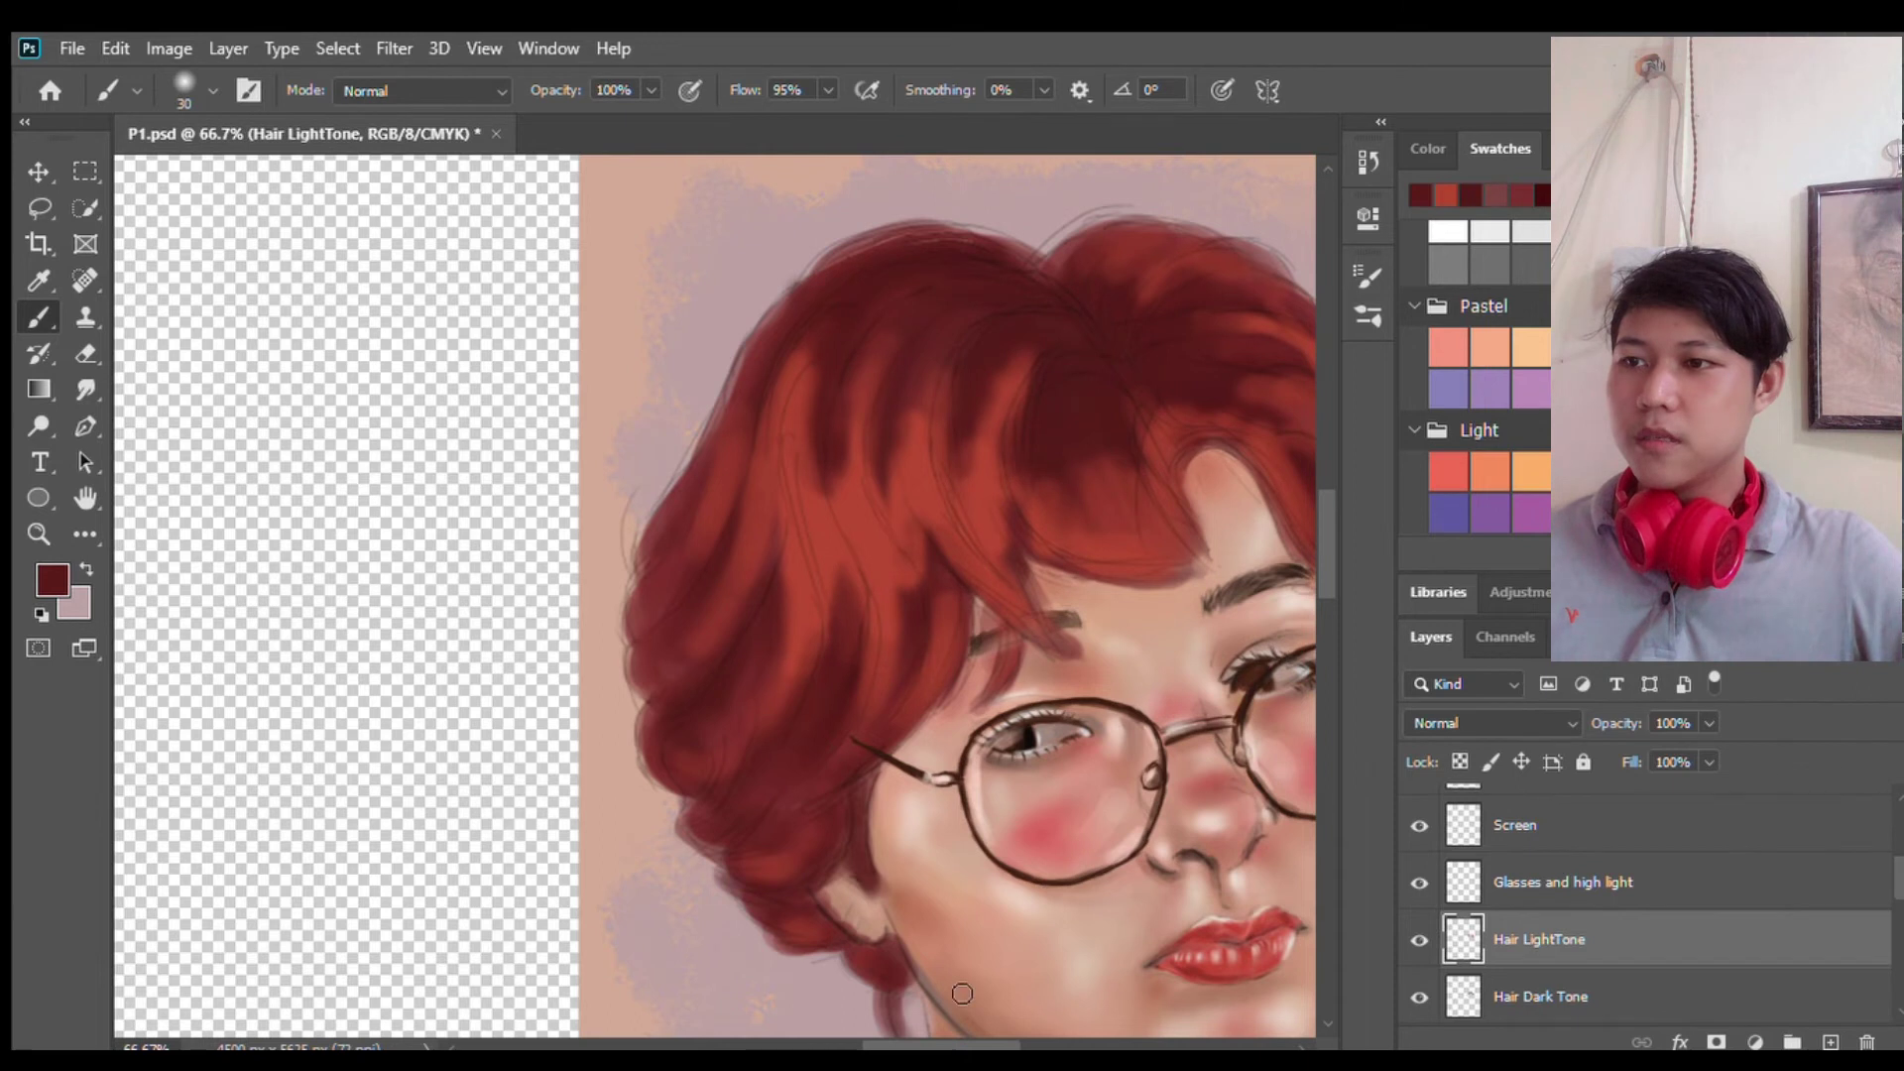
Step: Paint a brighter sampled red over the dark hair area, then add a new layer
scroll(962, 942, right, 3)
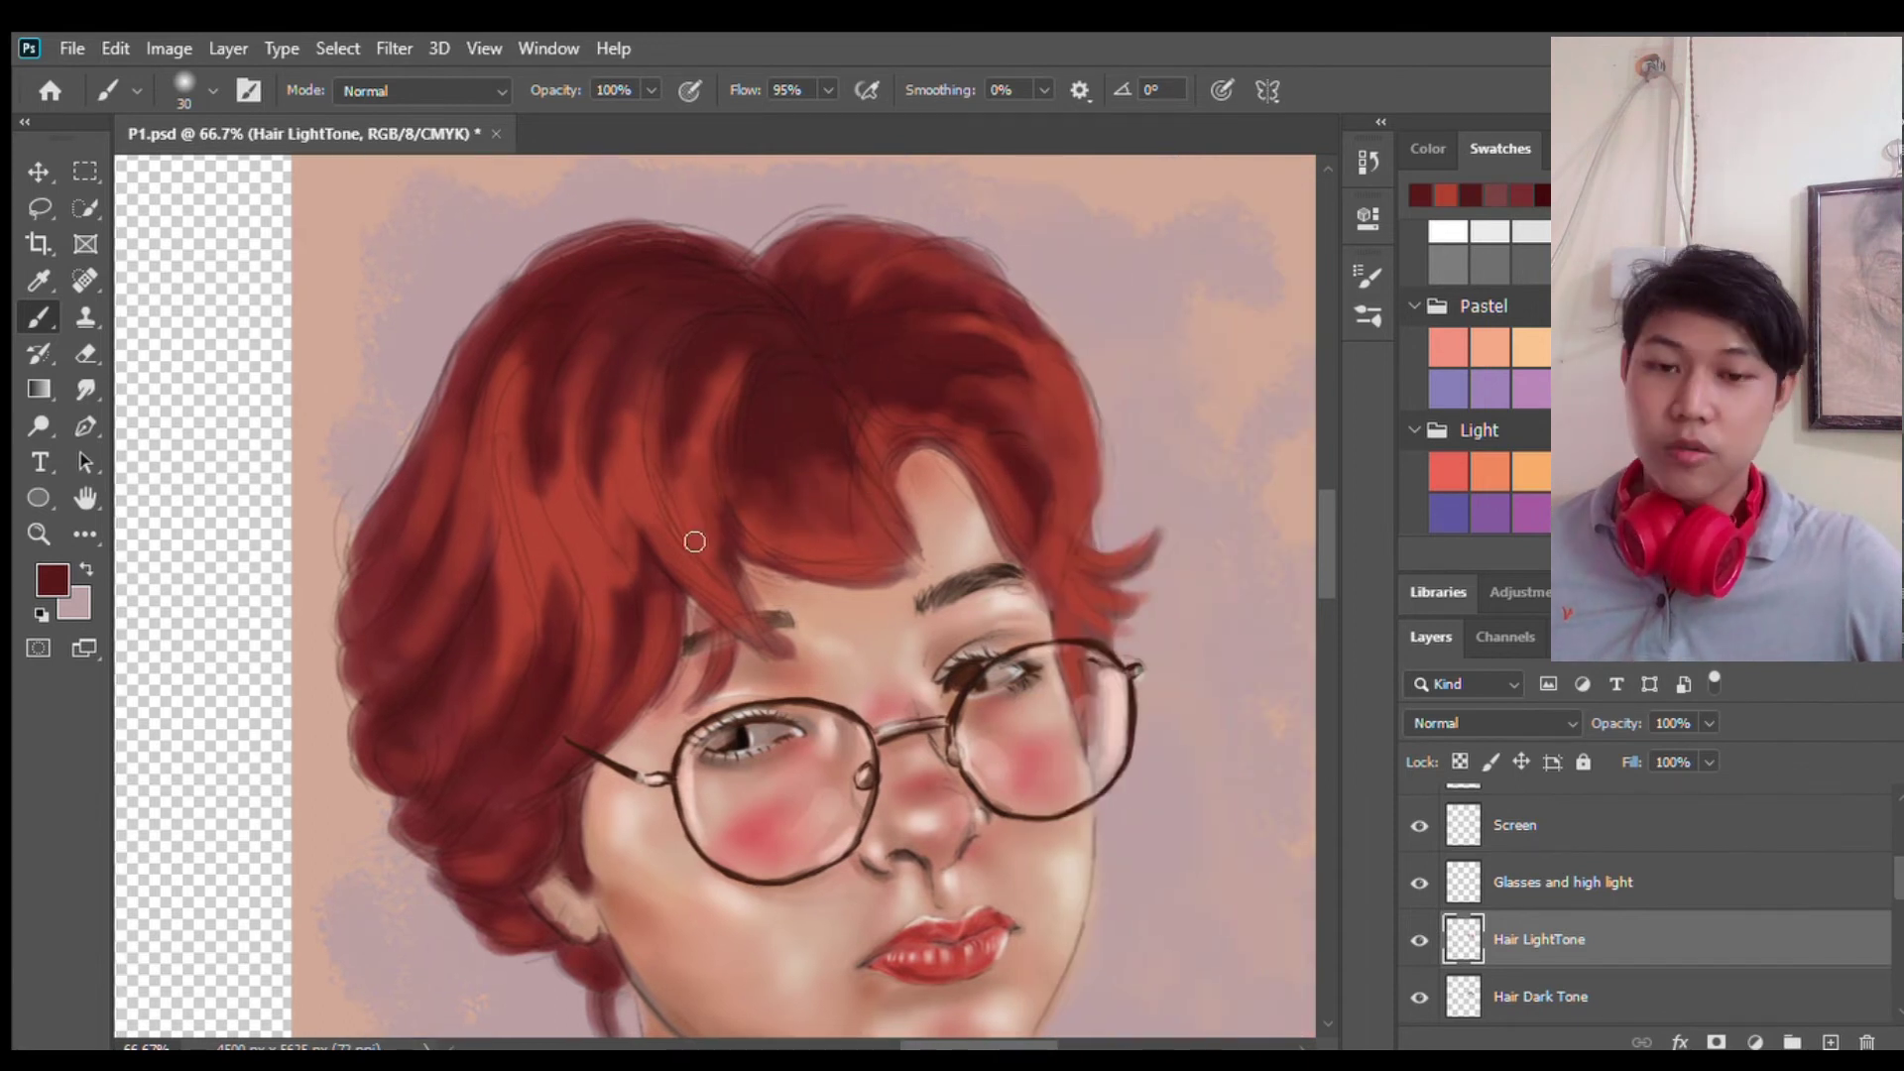
scroll(694, 540, left, 2)
alt+click(692, 455)
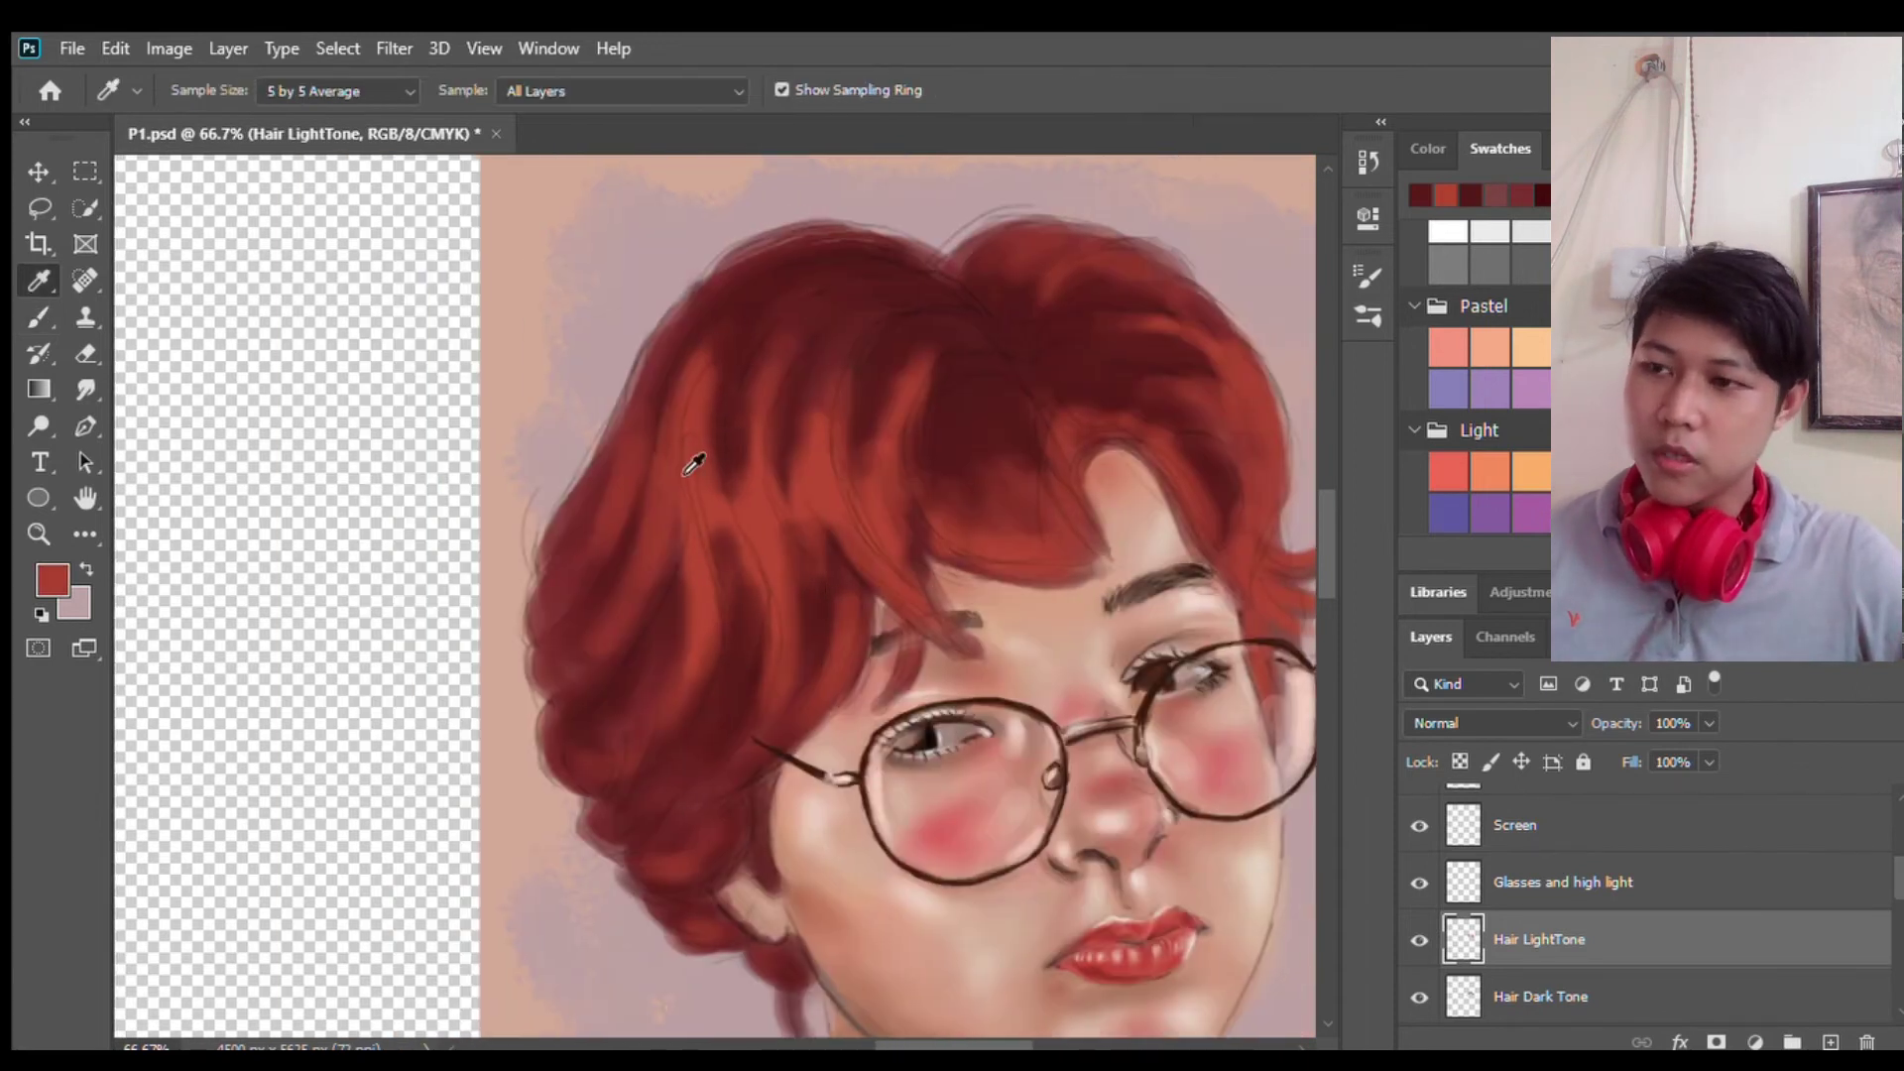
drag(996, 501, 1021, 357)
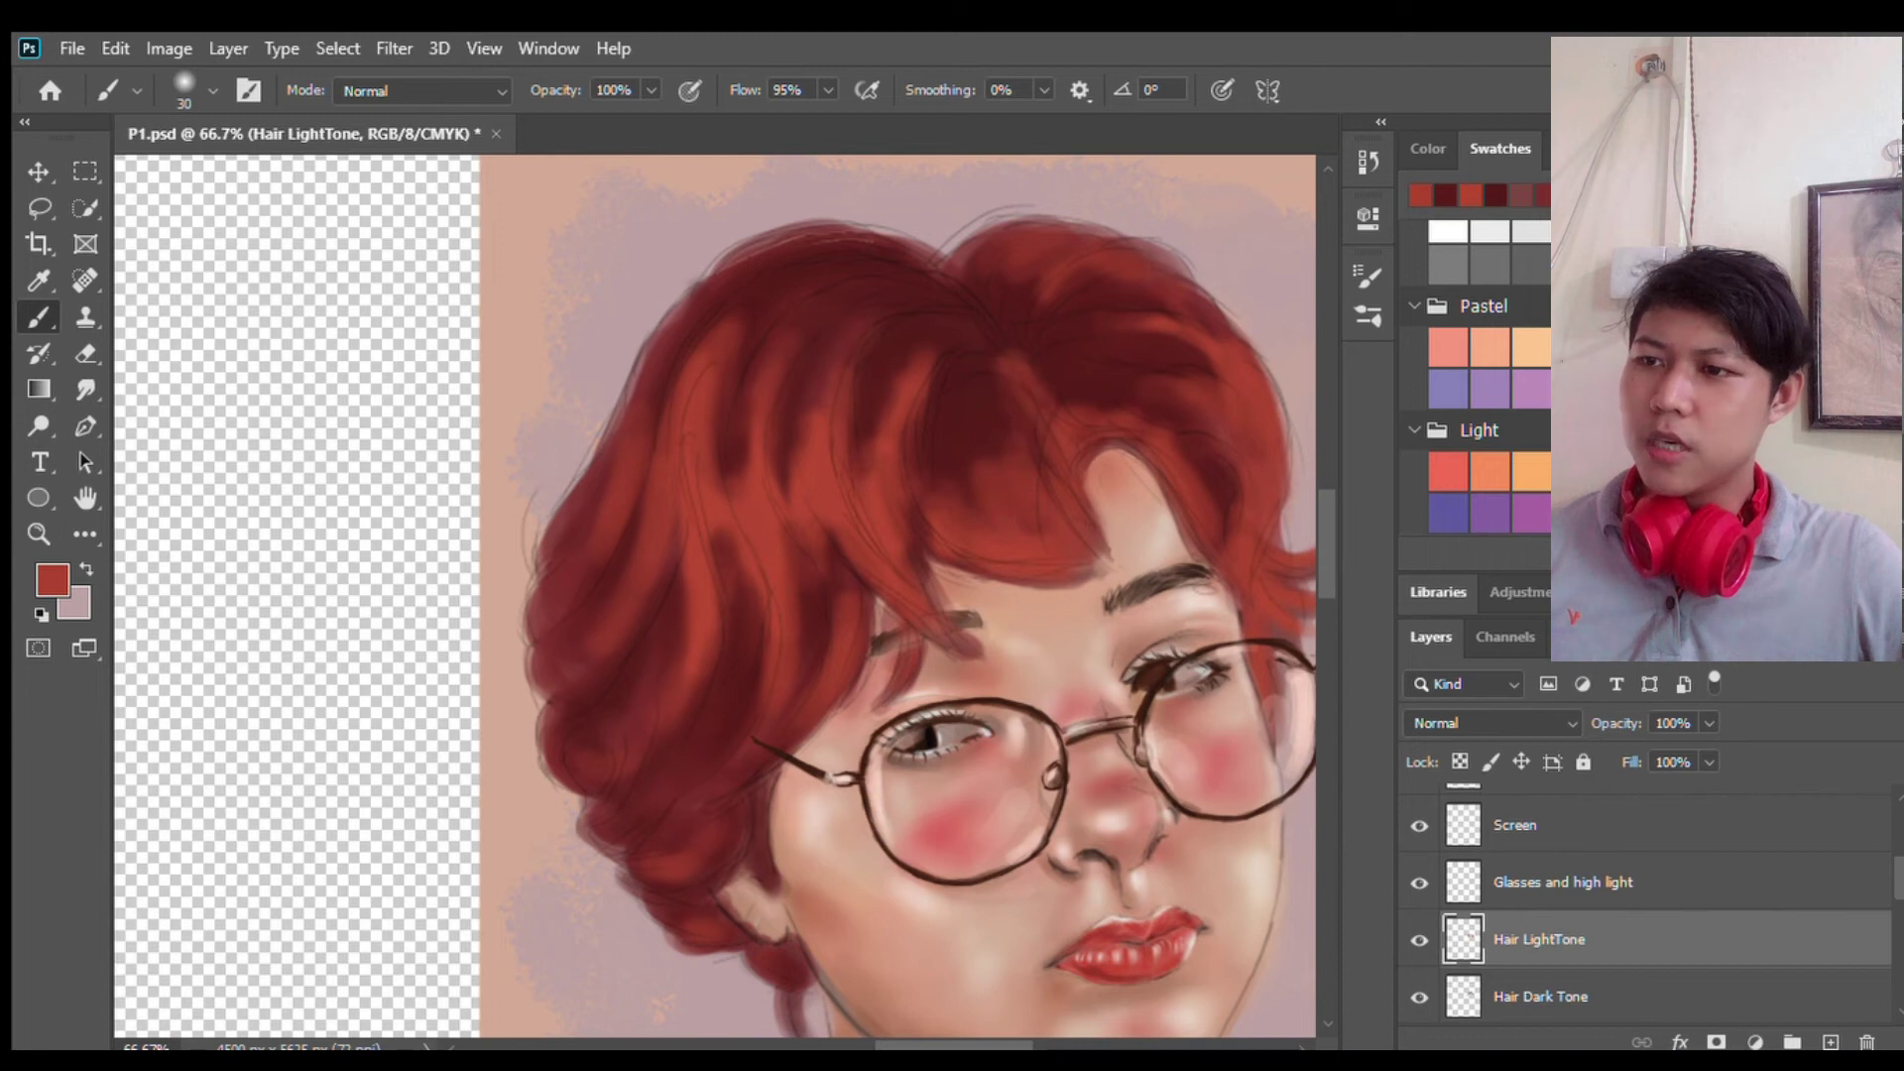
key(ctrl+alt+shift+n)
Step: Name the new layer Hair Details and switch to a speckled textured brush
text(Hair)
key(Return)
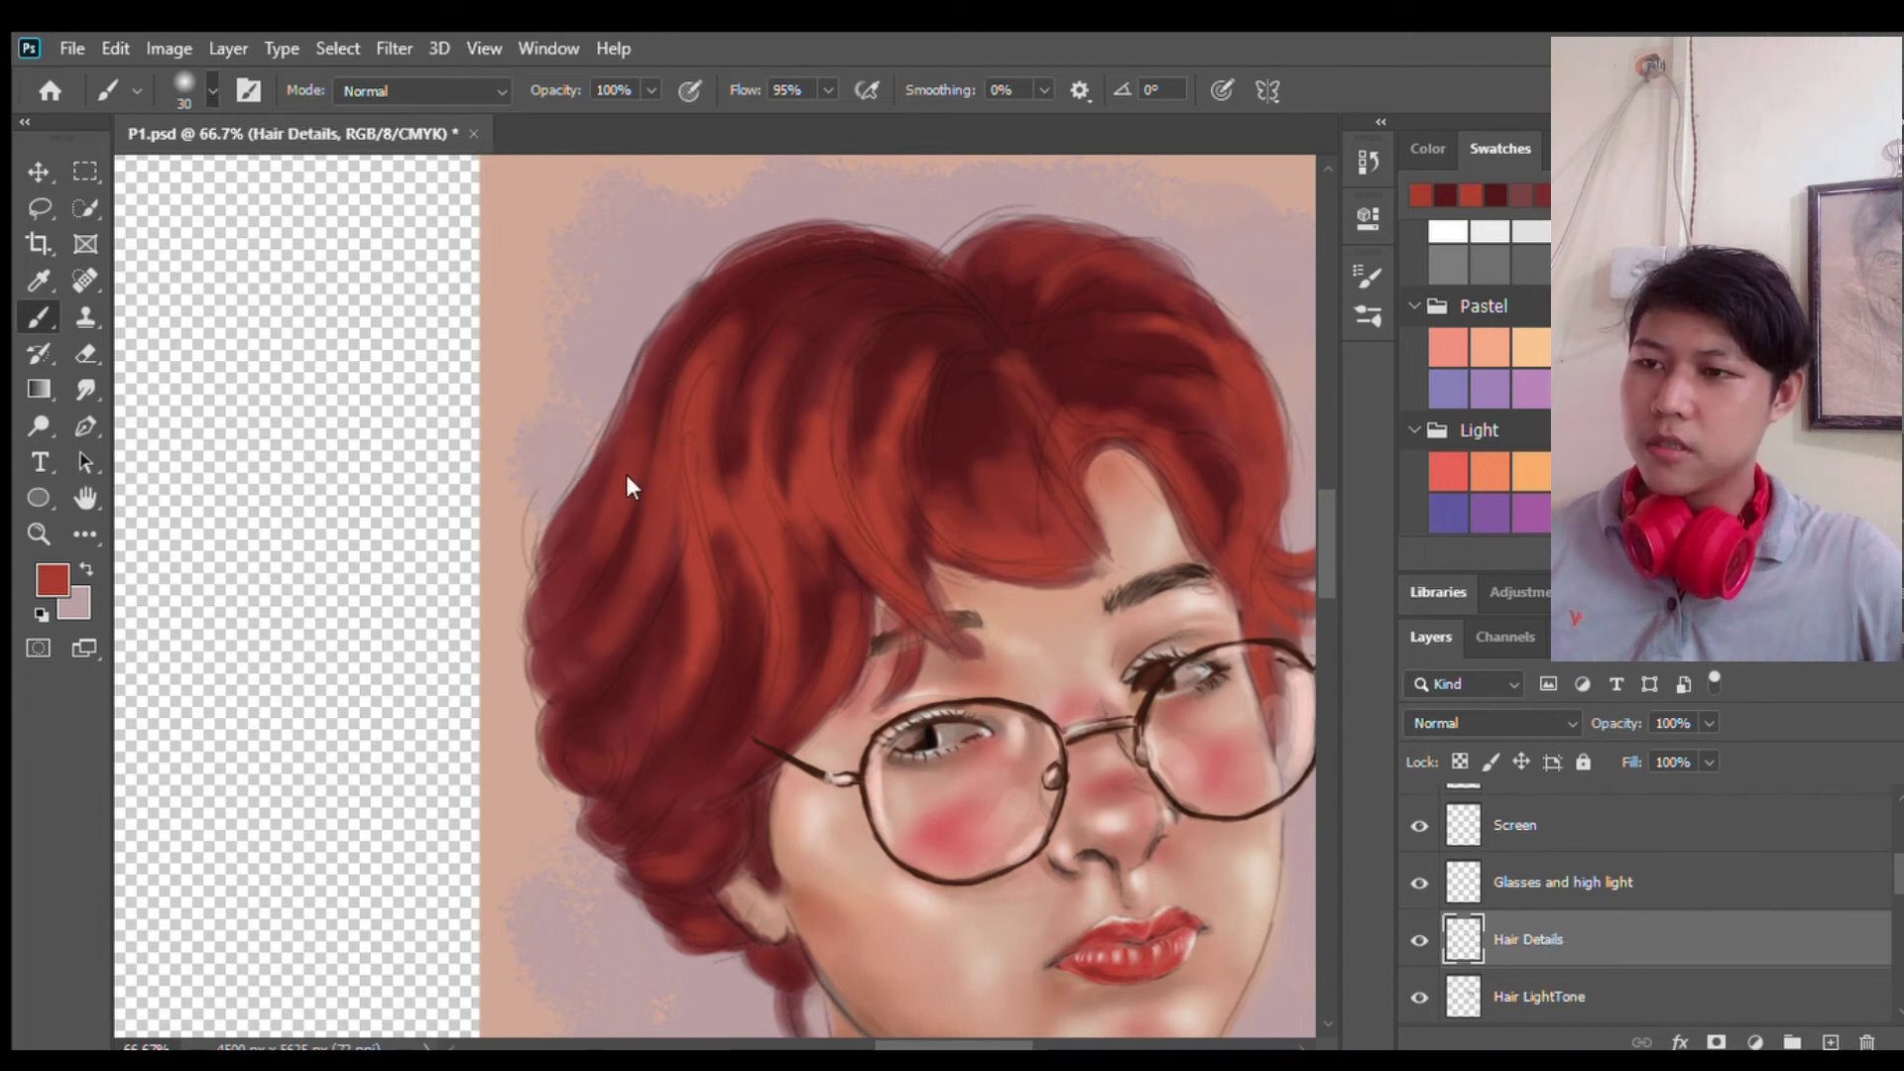
key(period)
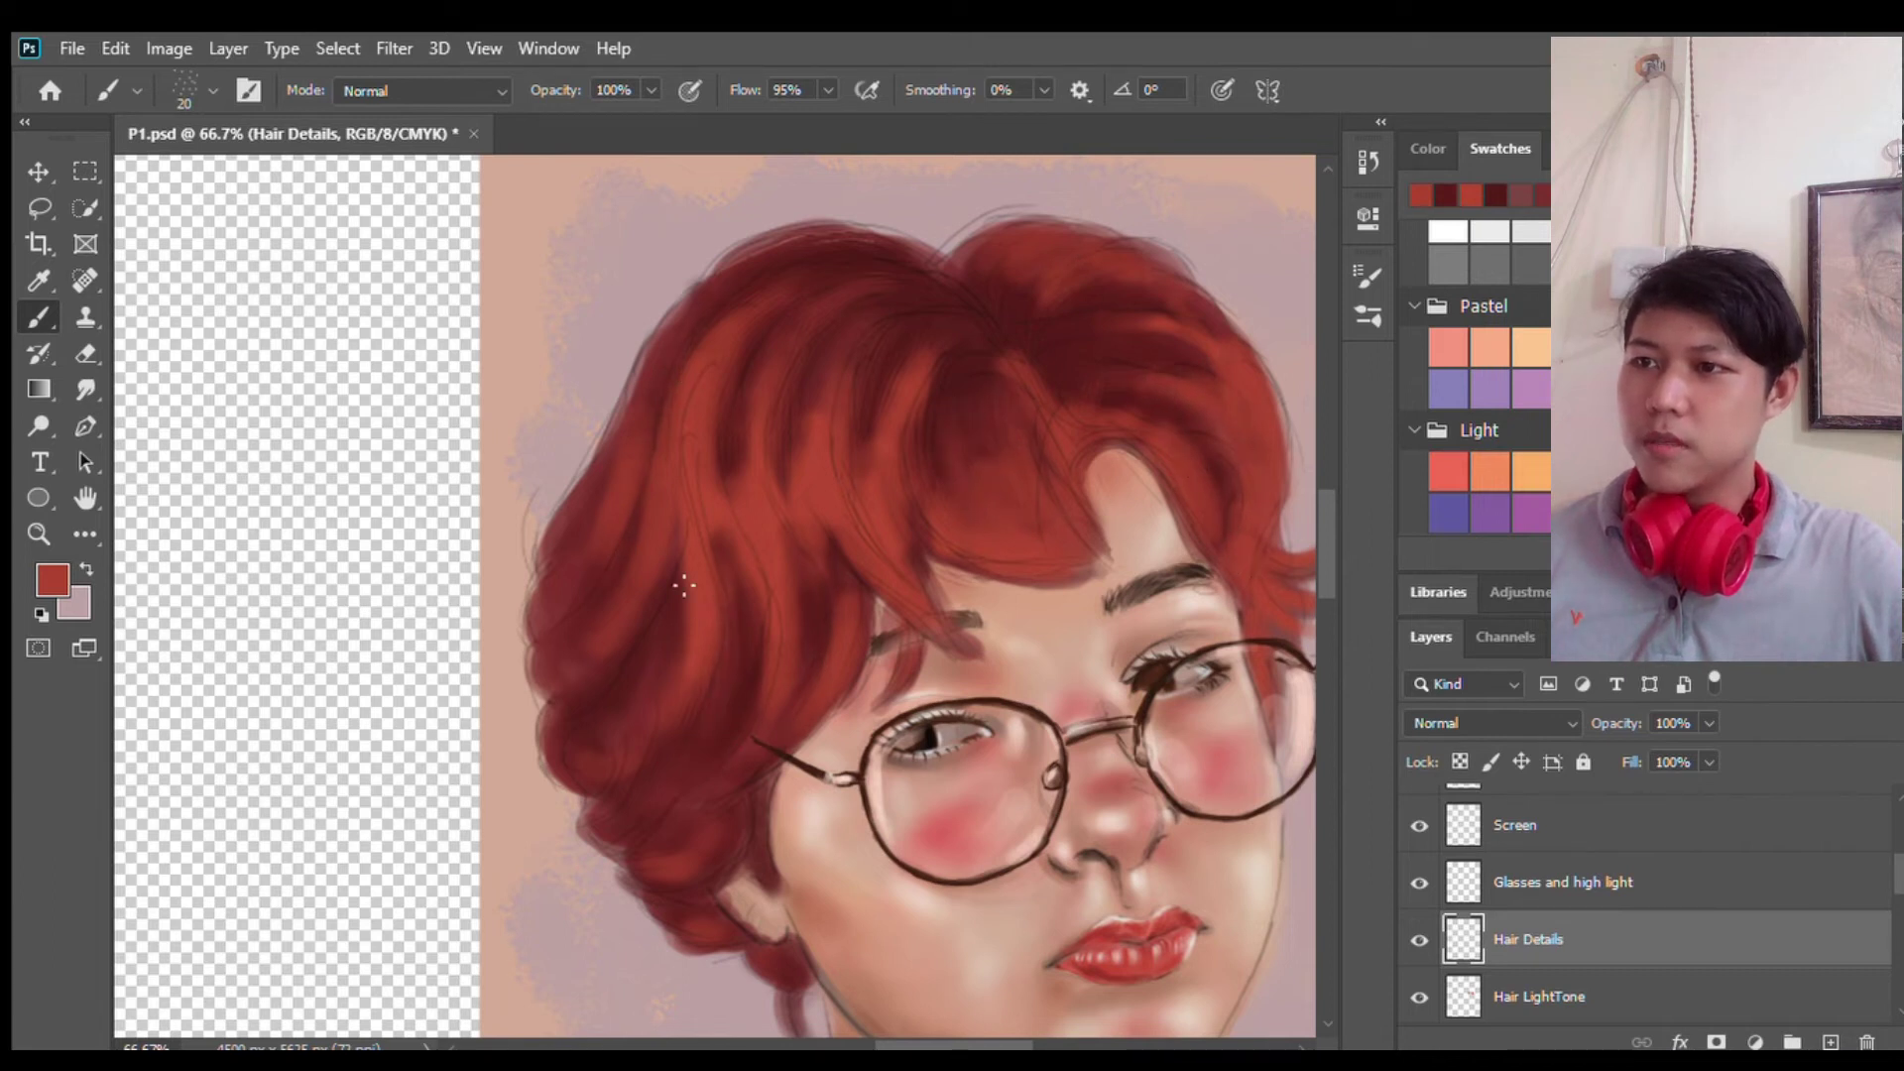
scroll(843, 595, right, 2)
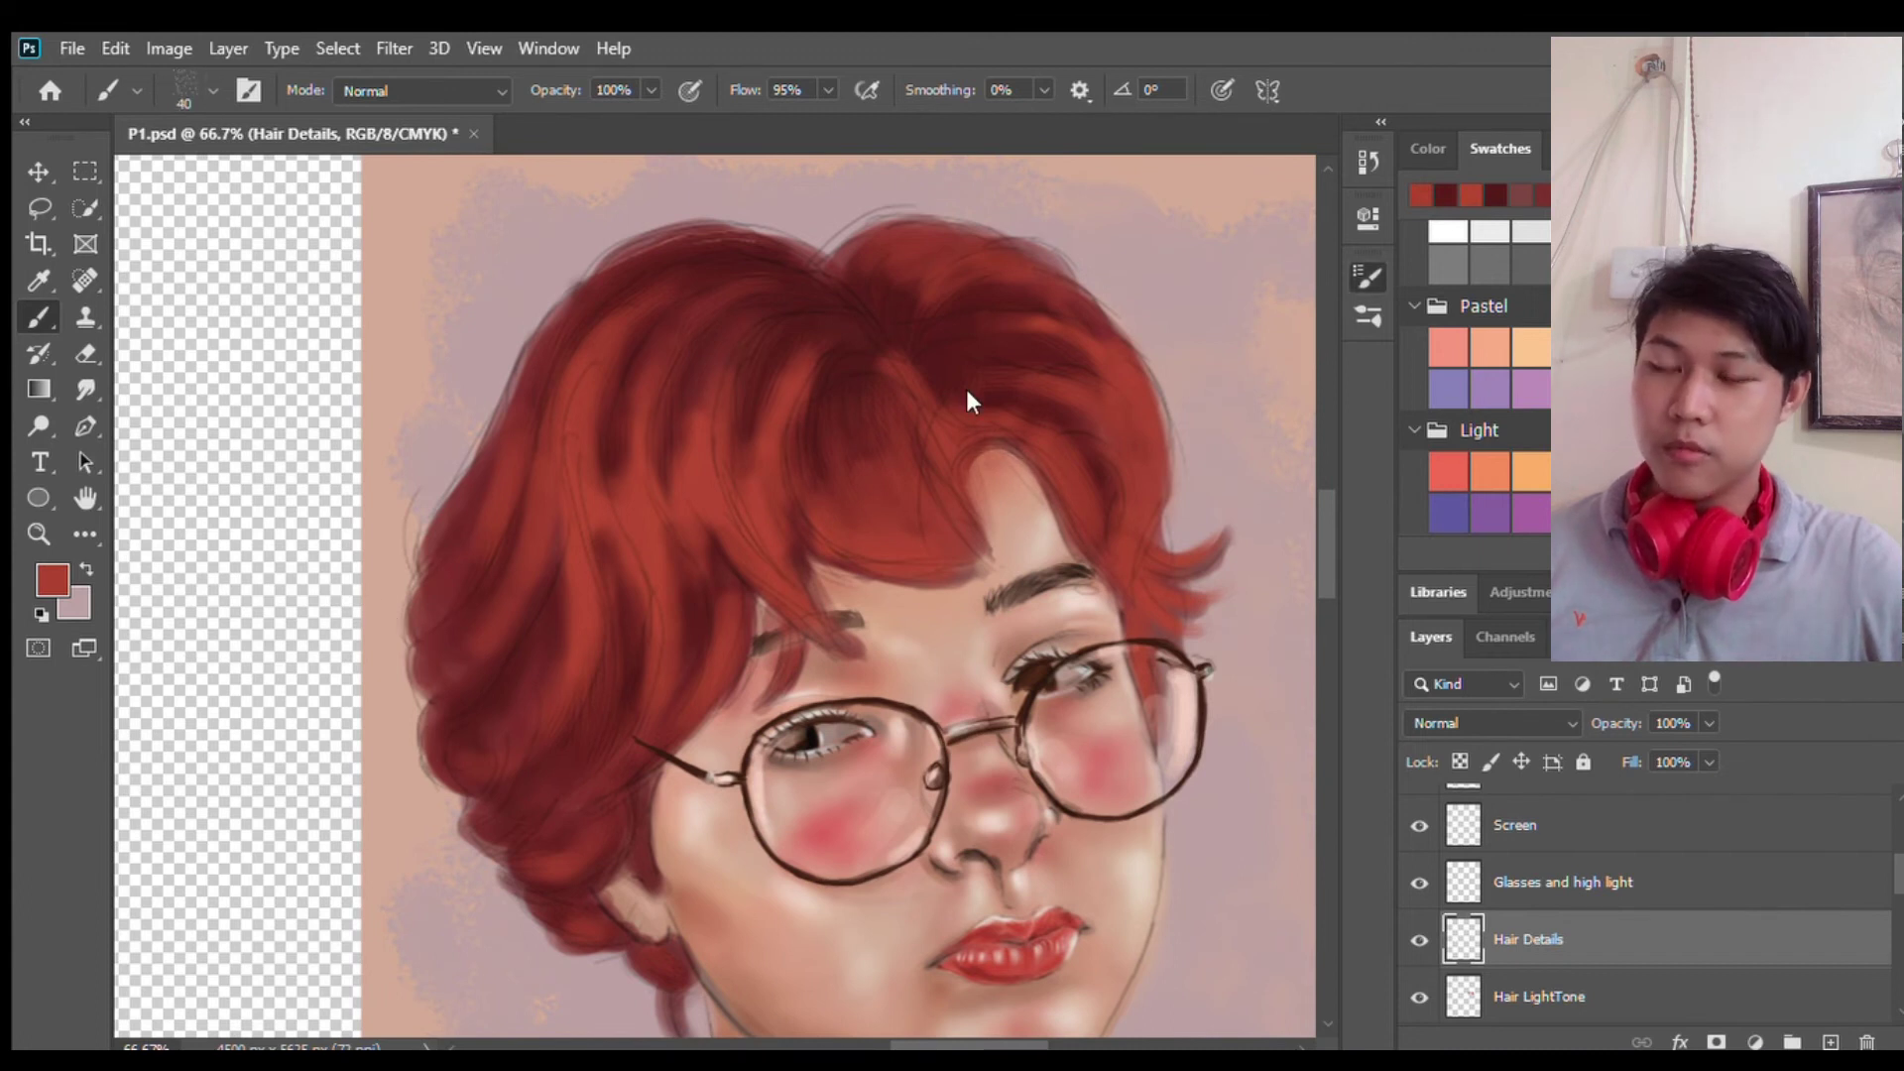
Step: Sample dark maroon and paint dark strands along the hair edge near the ear
key(i)
click(890, 451)
key(b)
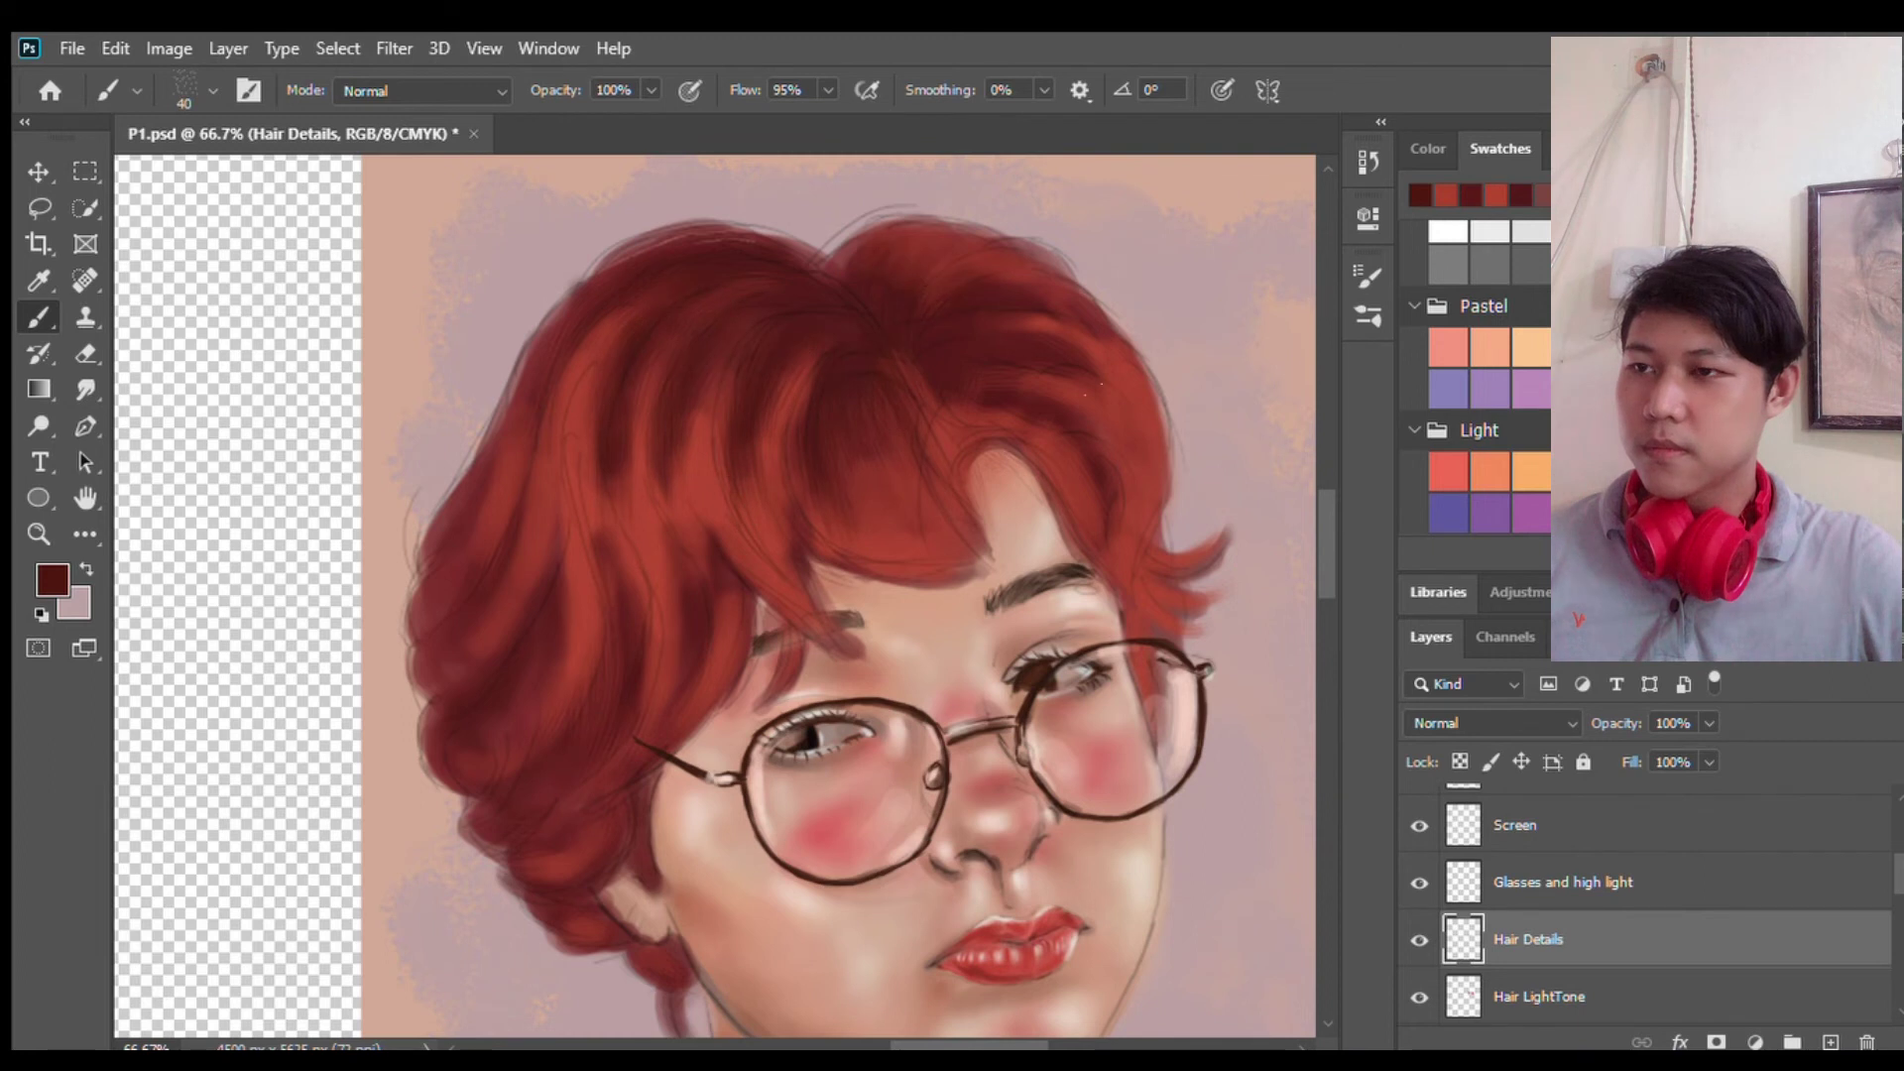
scroll(724, 555, left, 3)
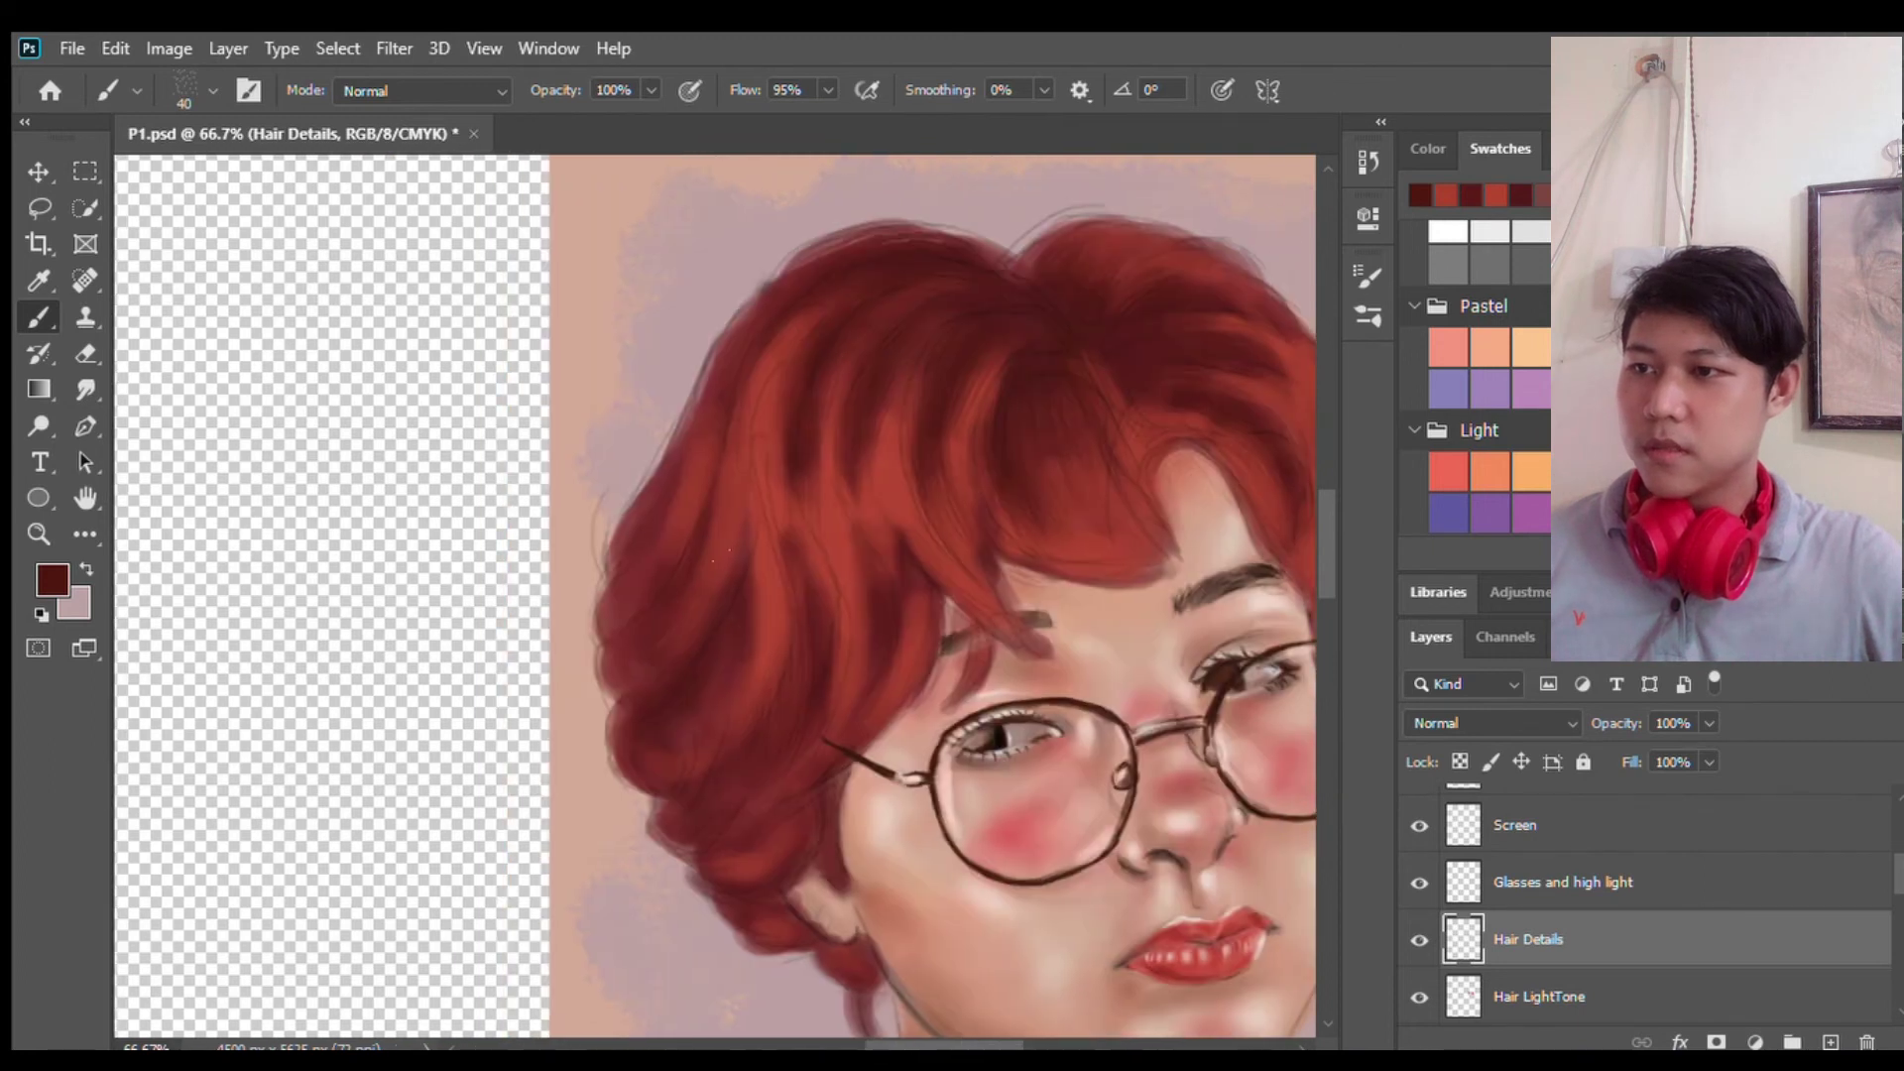
drag(913, 583, 818, 899)
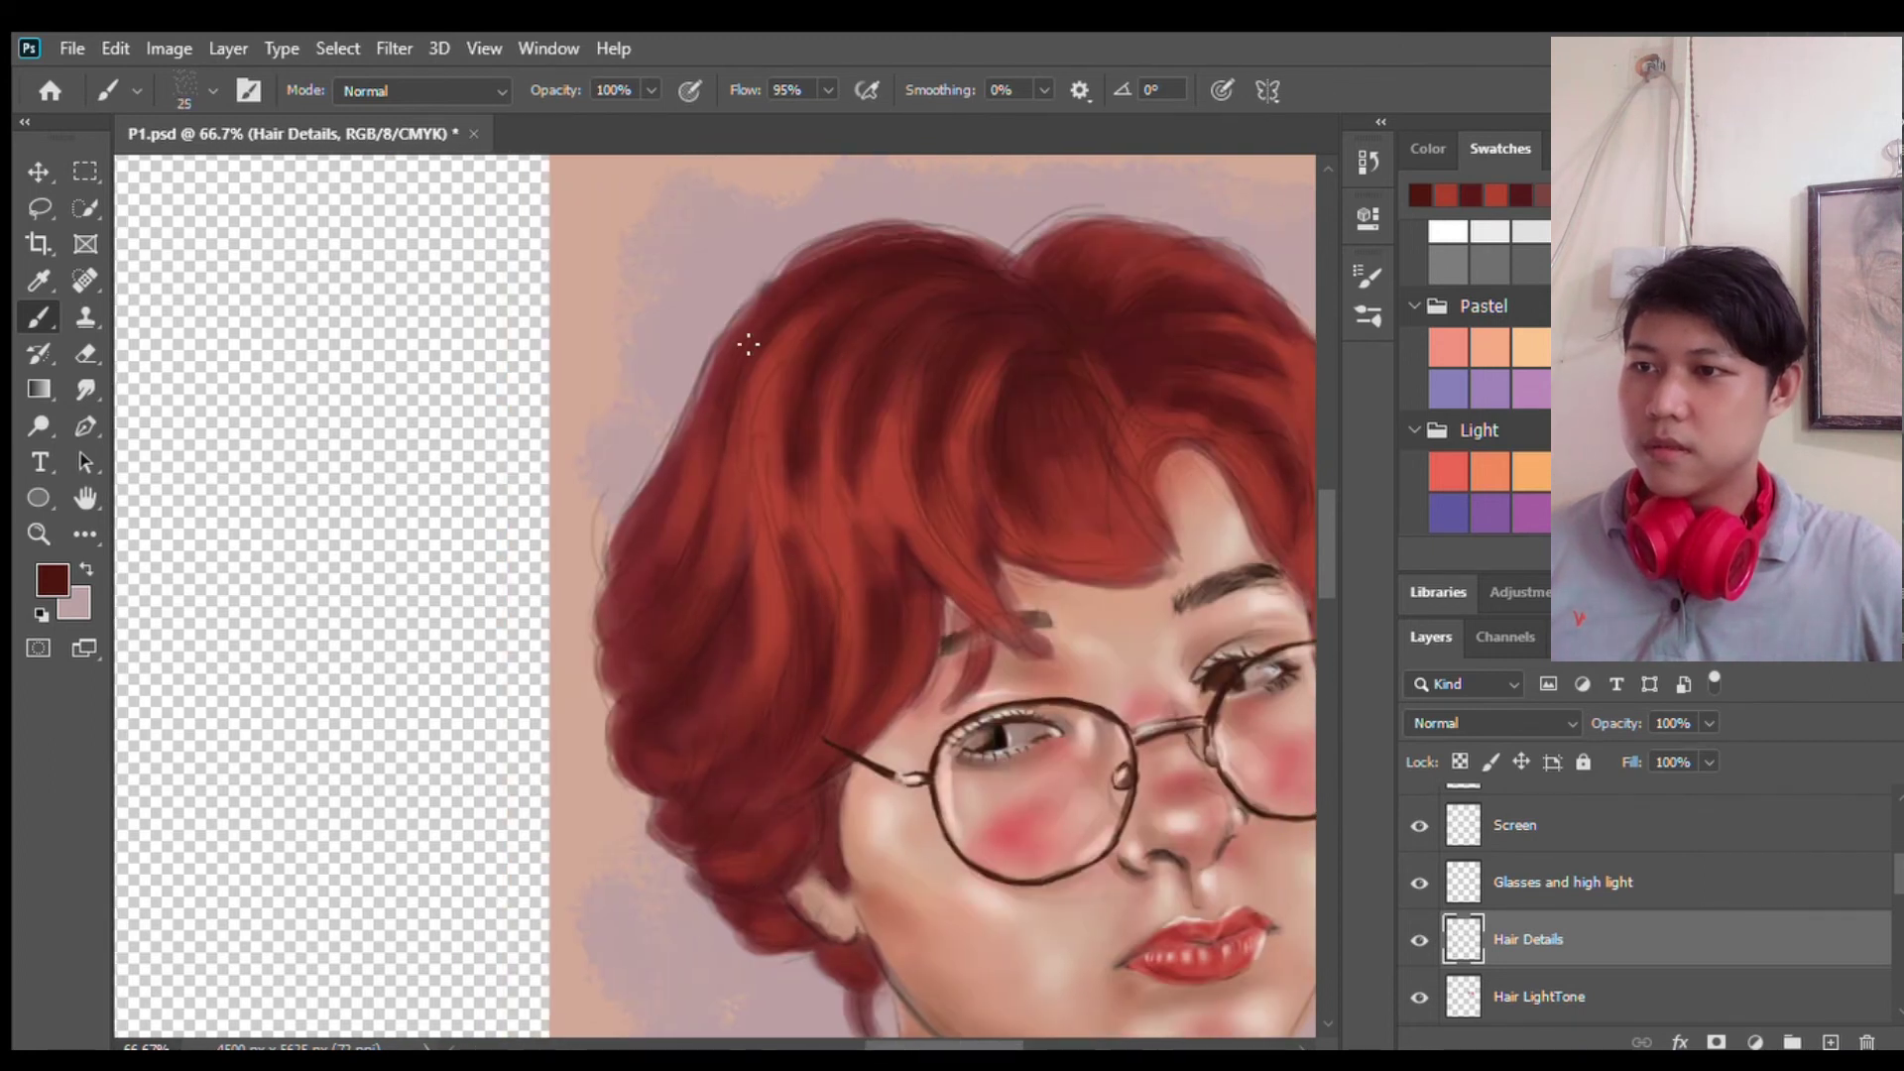
key(i)
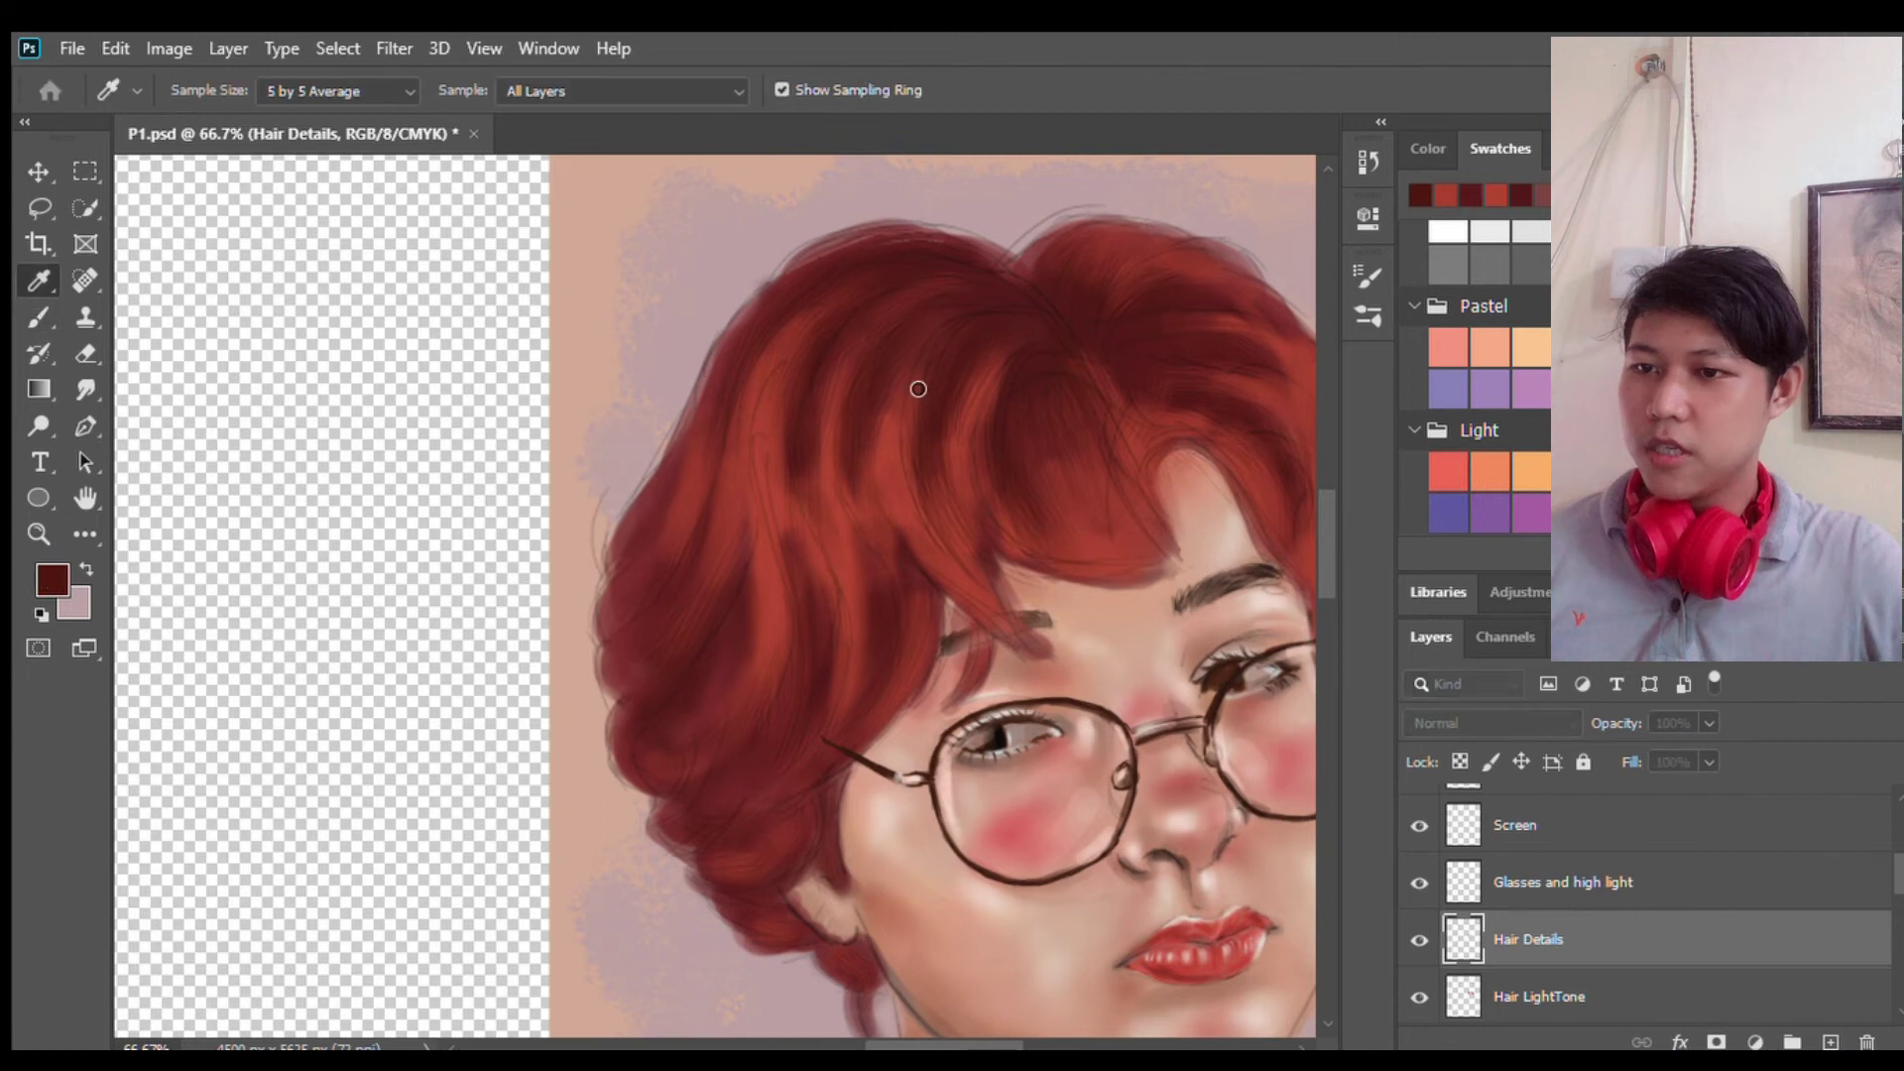
key(b)
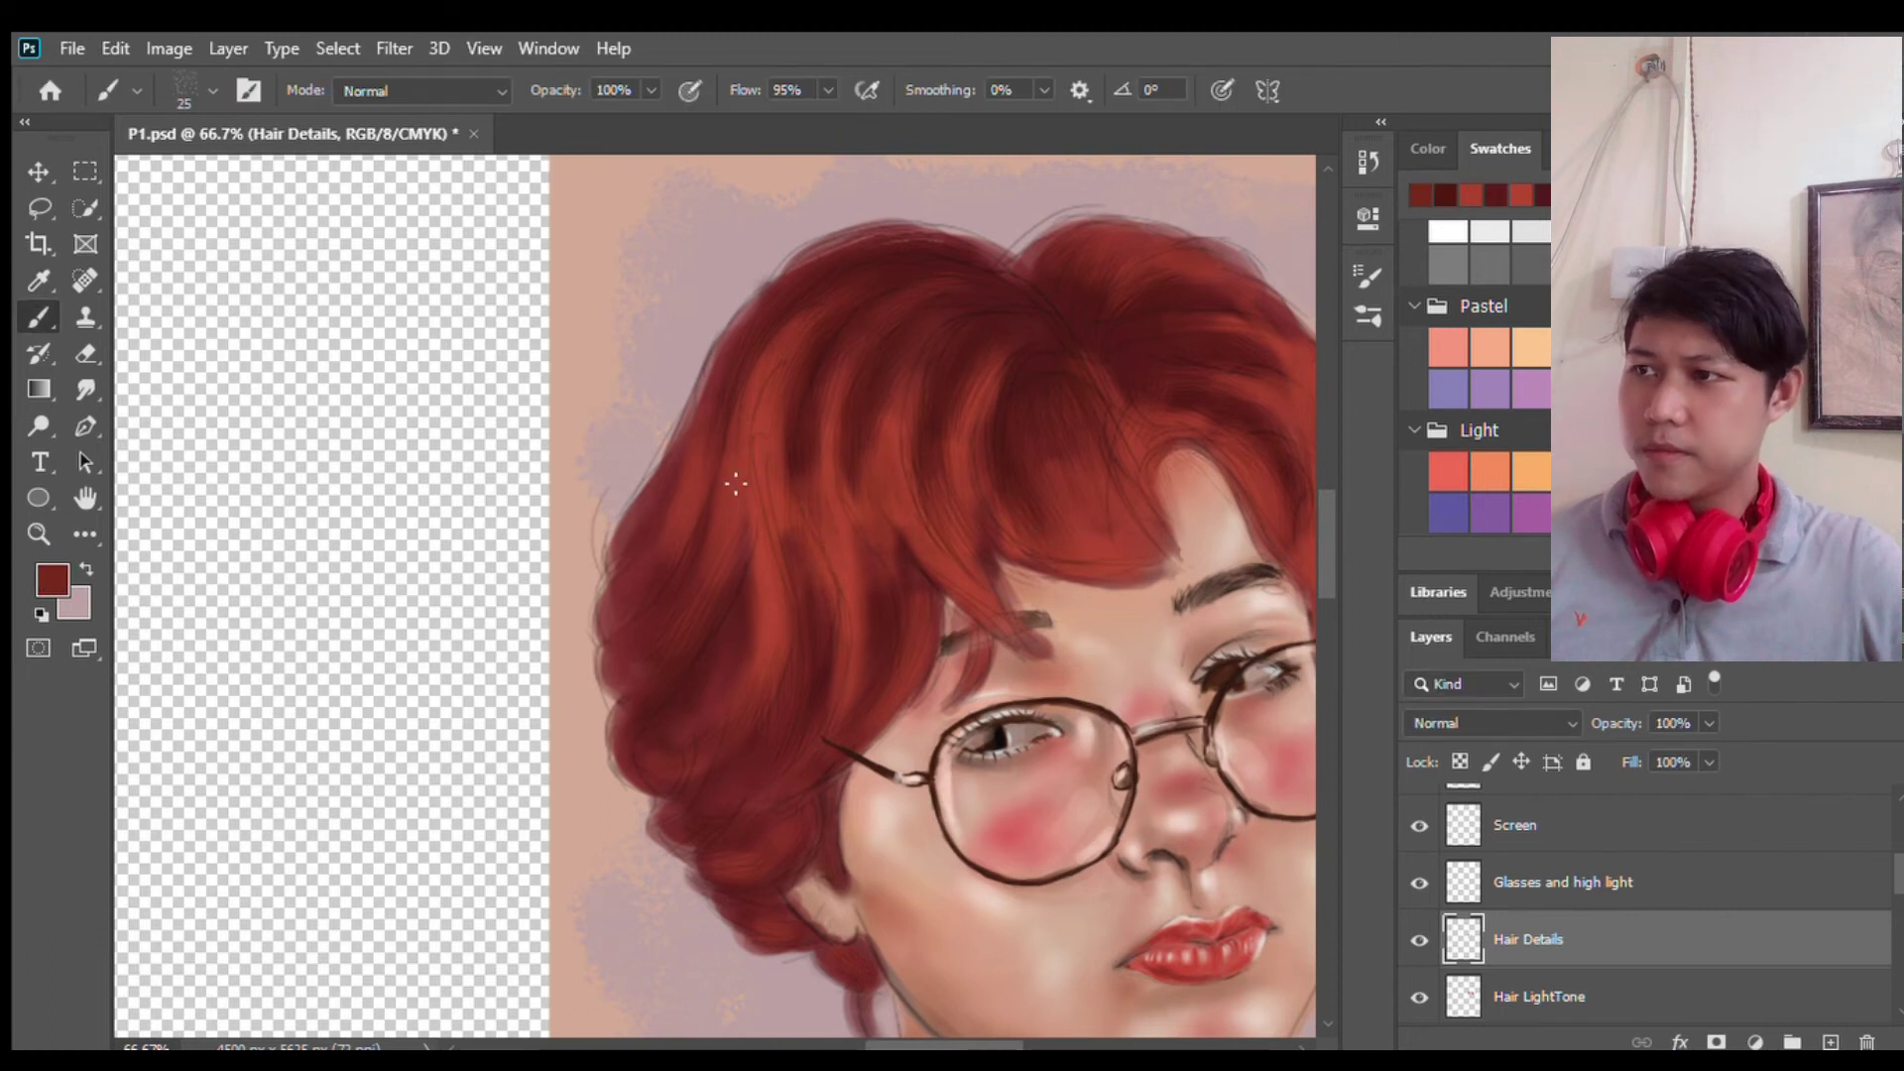
scroll(1019, 487, right, 3)
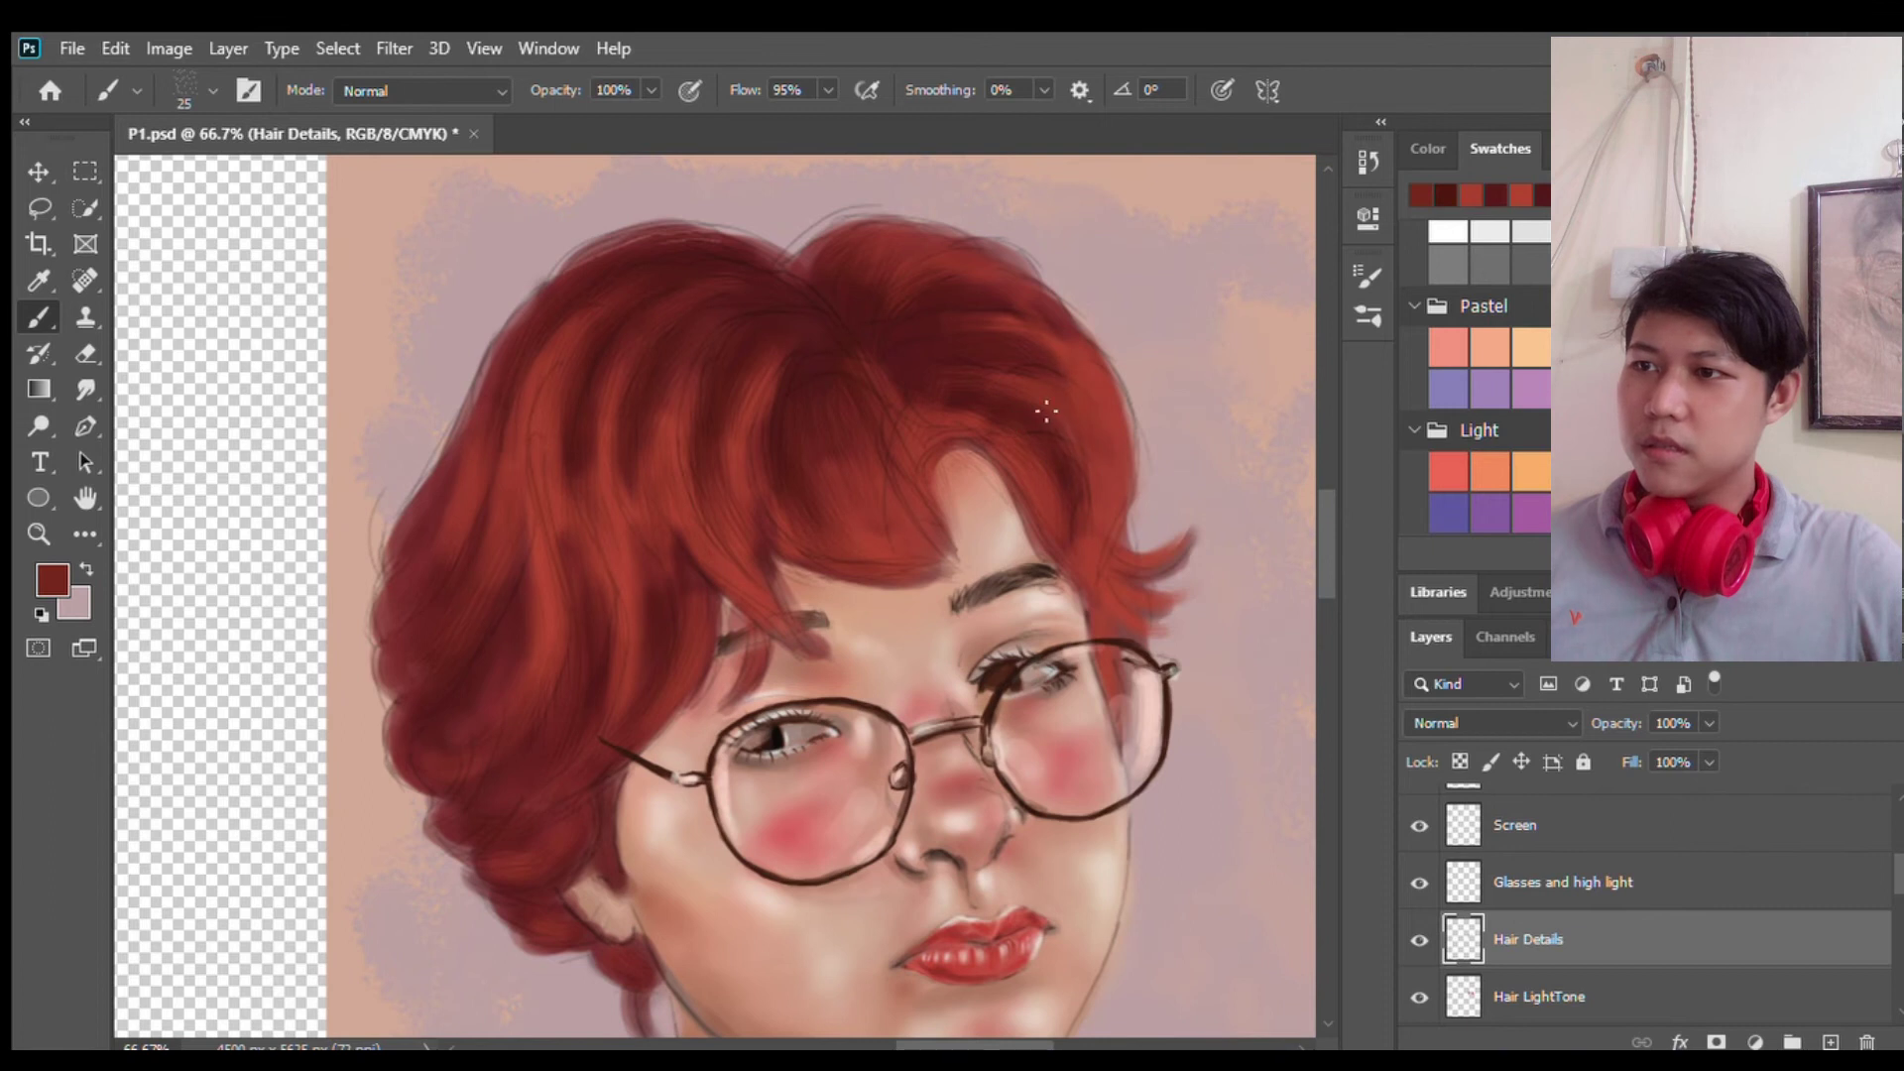
alt+click(870, 395)
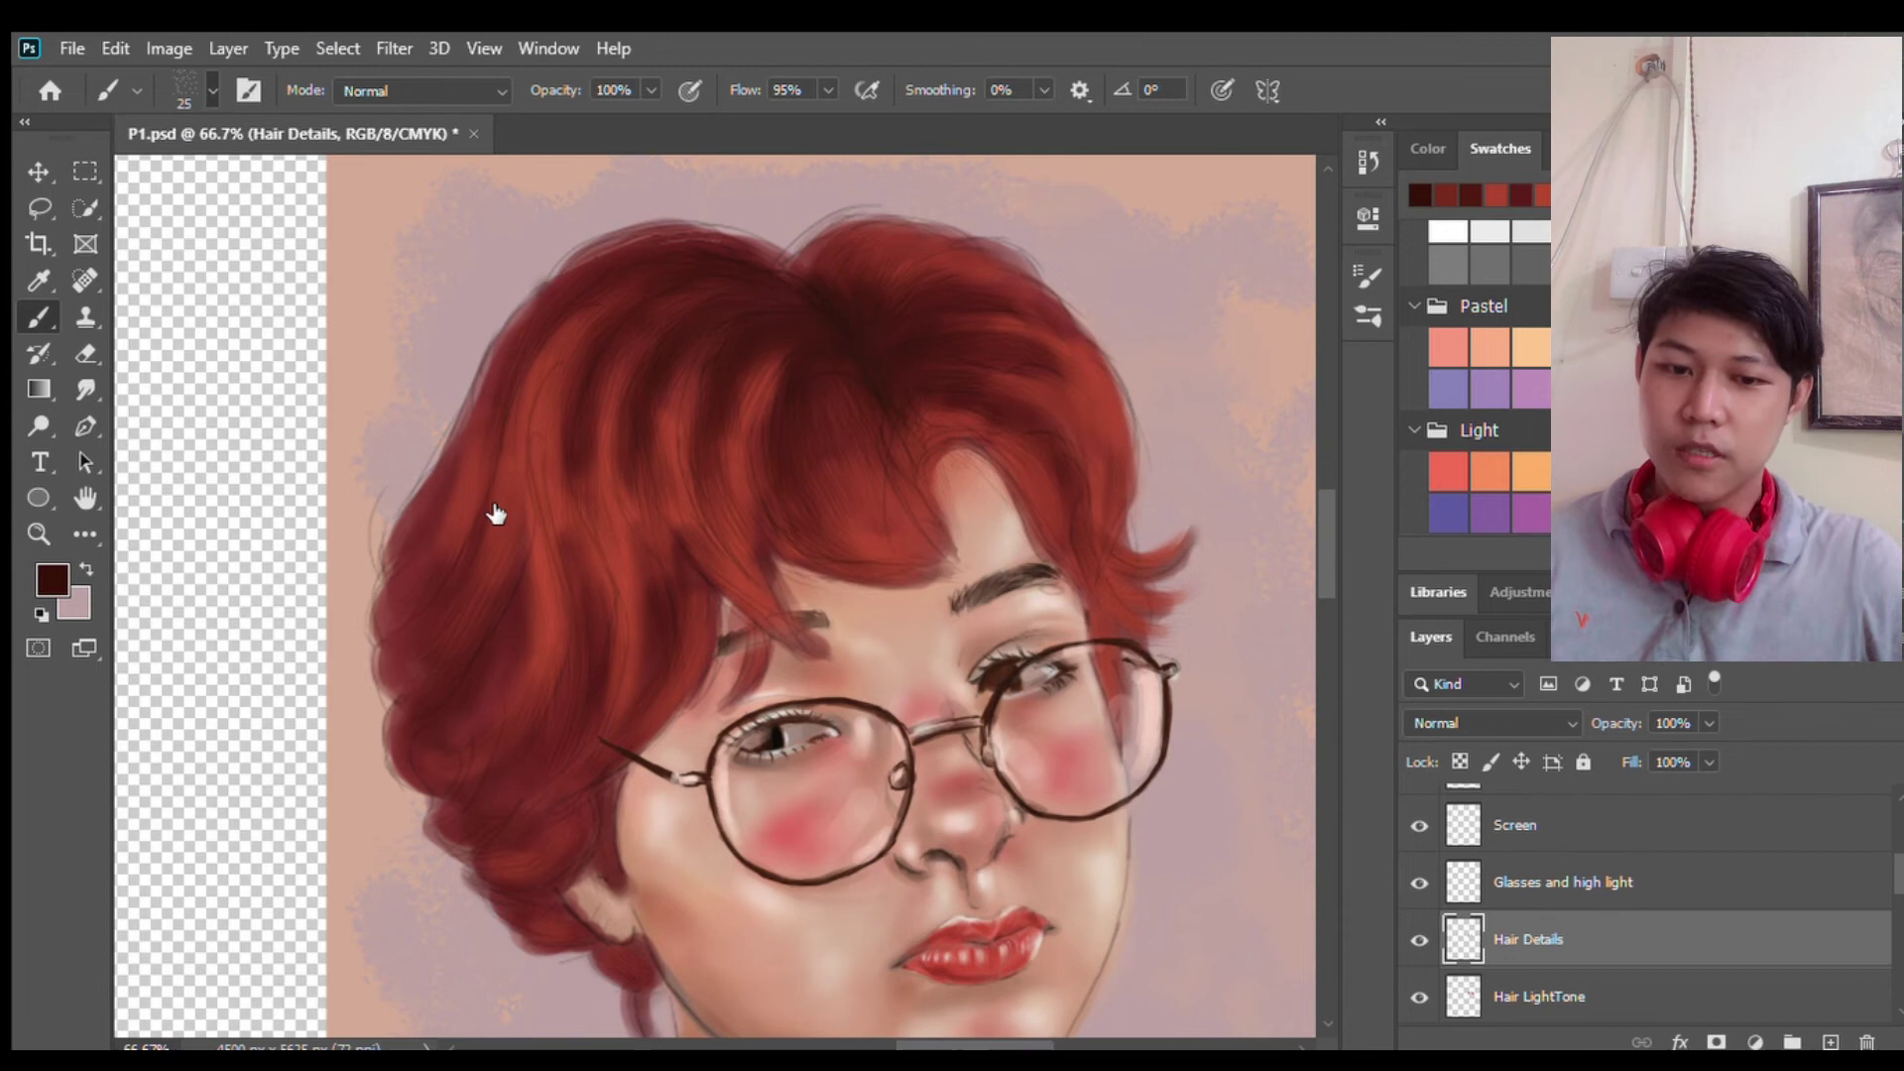
Step: With a smaller brush, sample bright reds and paint a thin bright red hair strand
key(bracketleft)
key(bracketleft)
key(bracketleft)
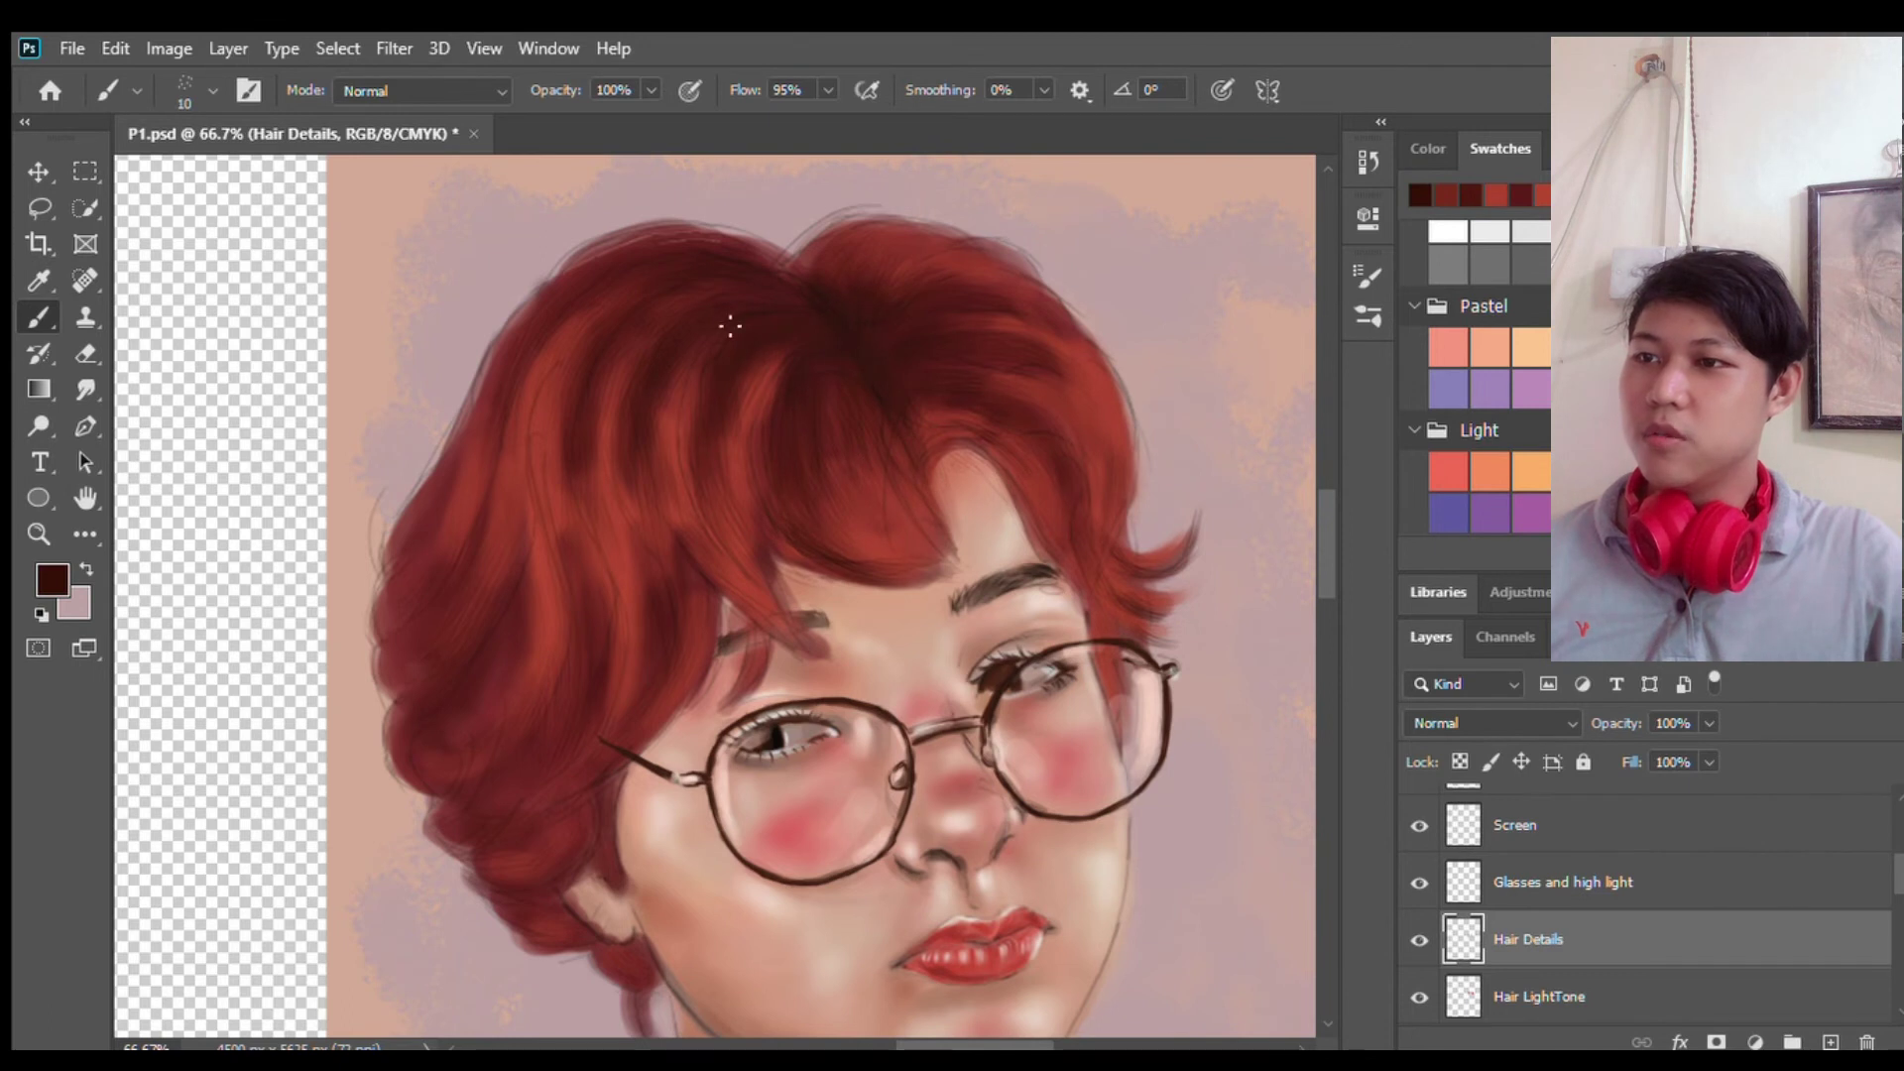
scroll(759, 635, left, 2)
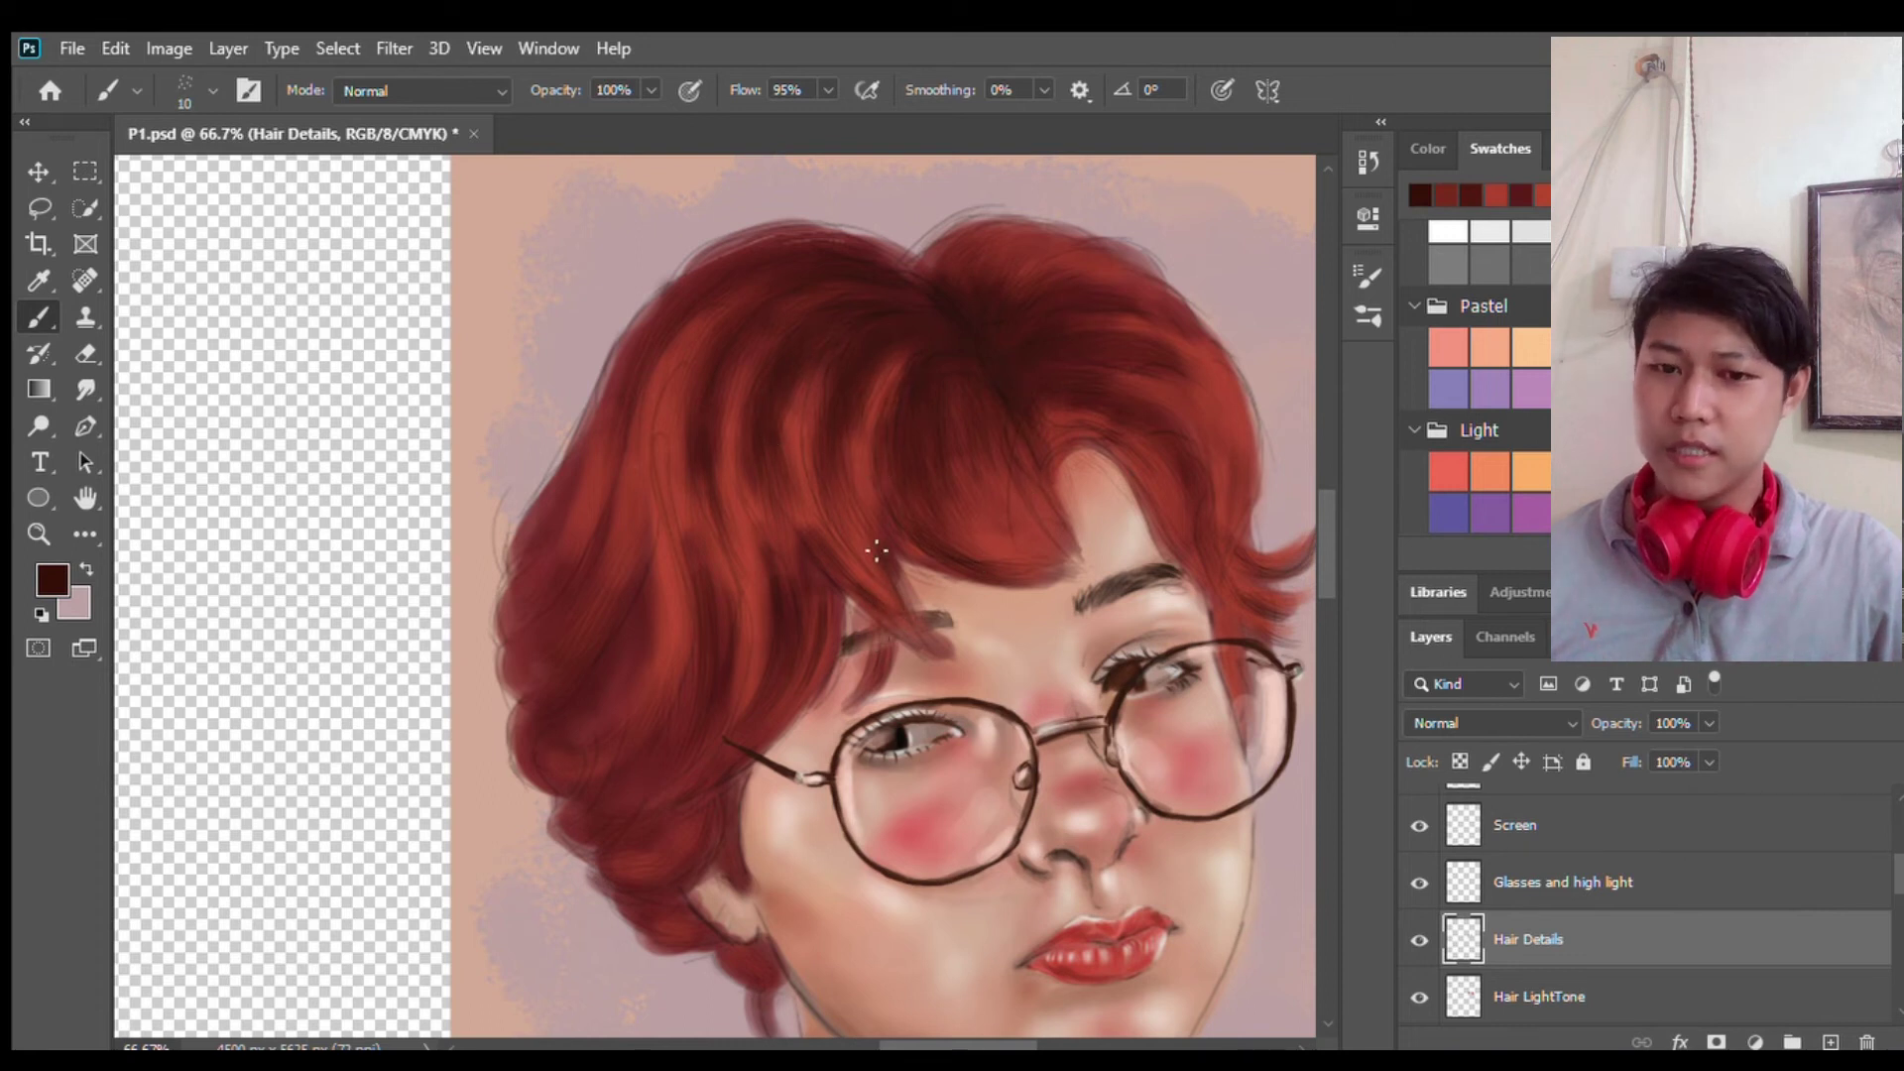
alt+click(685, 359)
key(i)
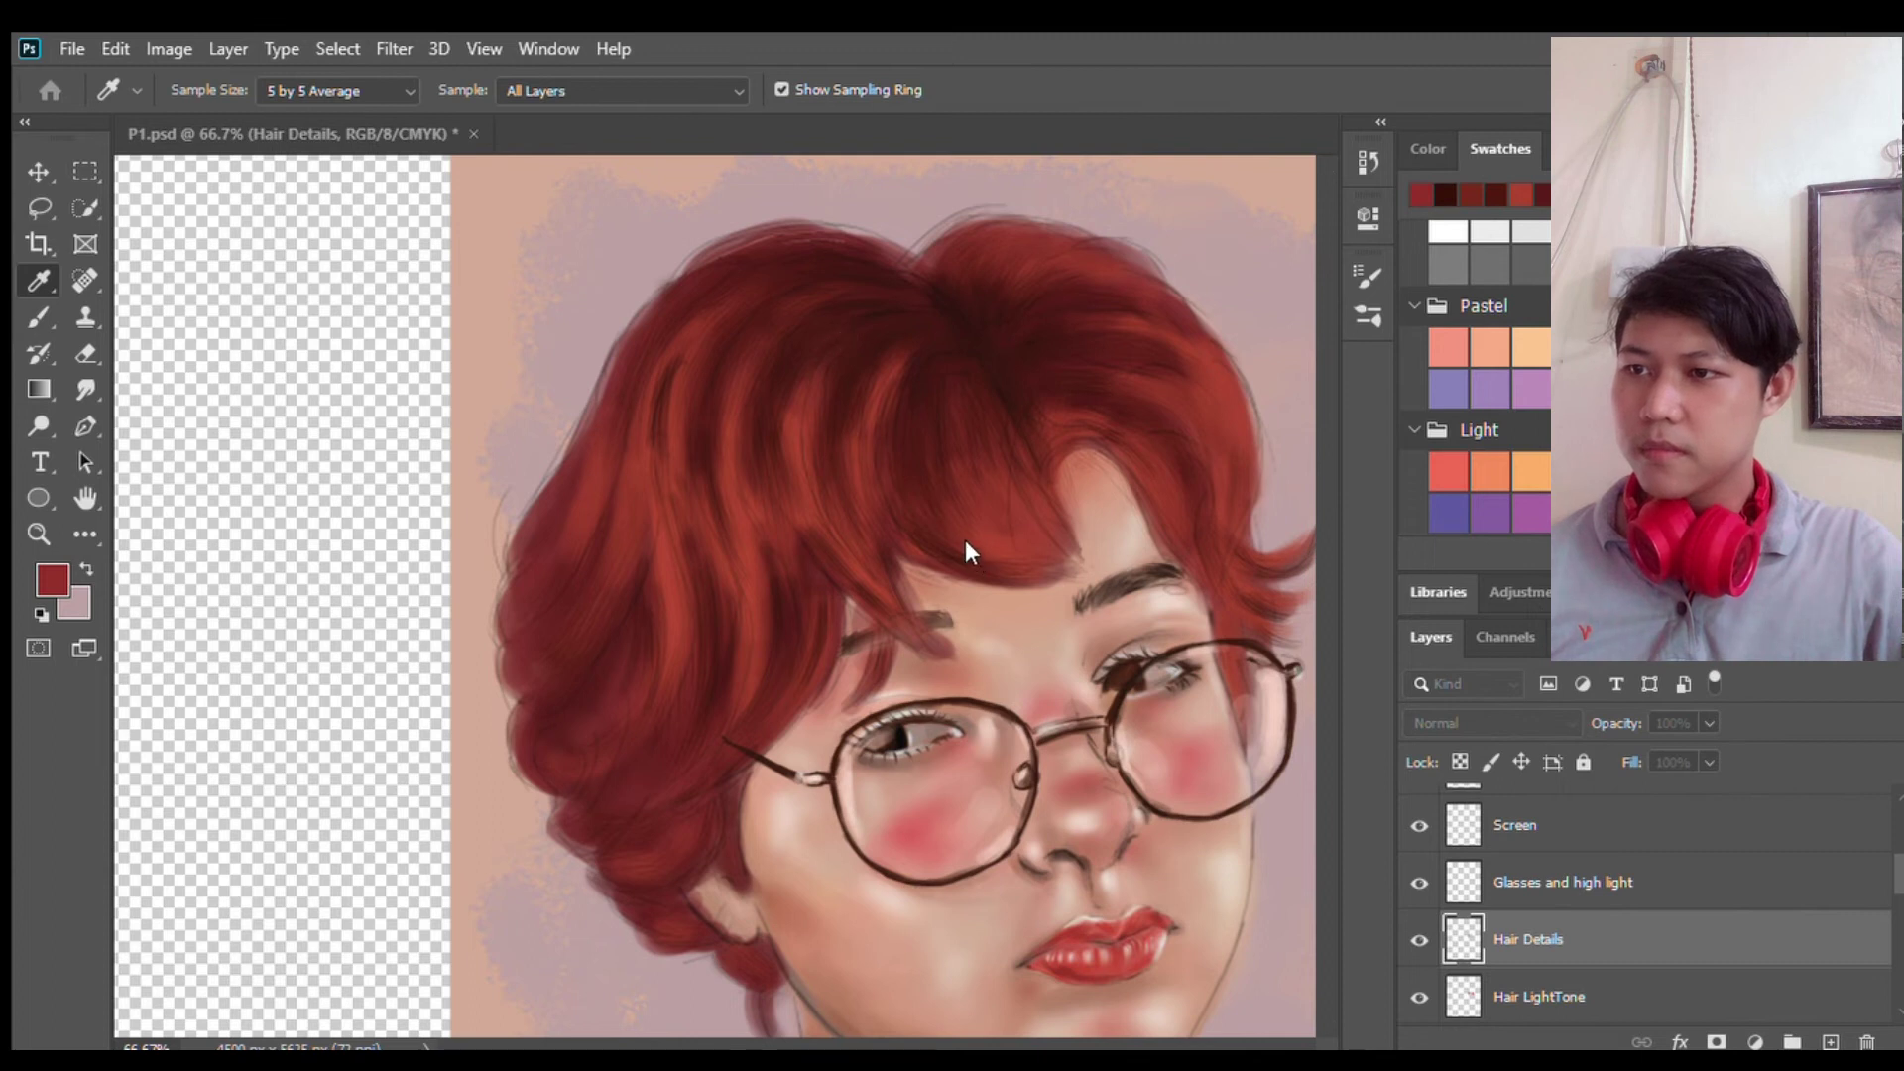
click(1186, 221)
key(b)
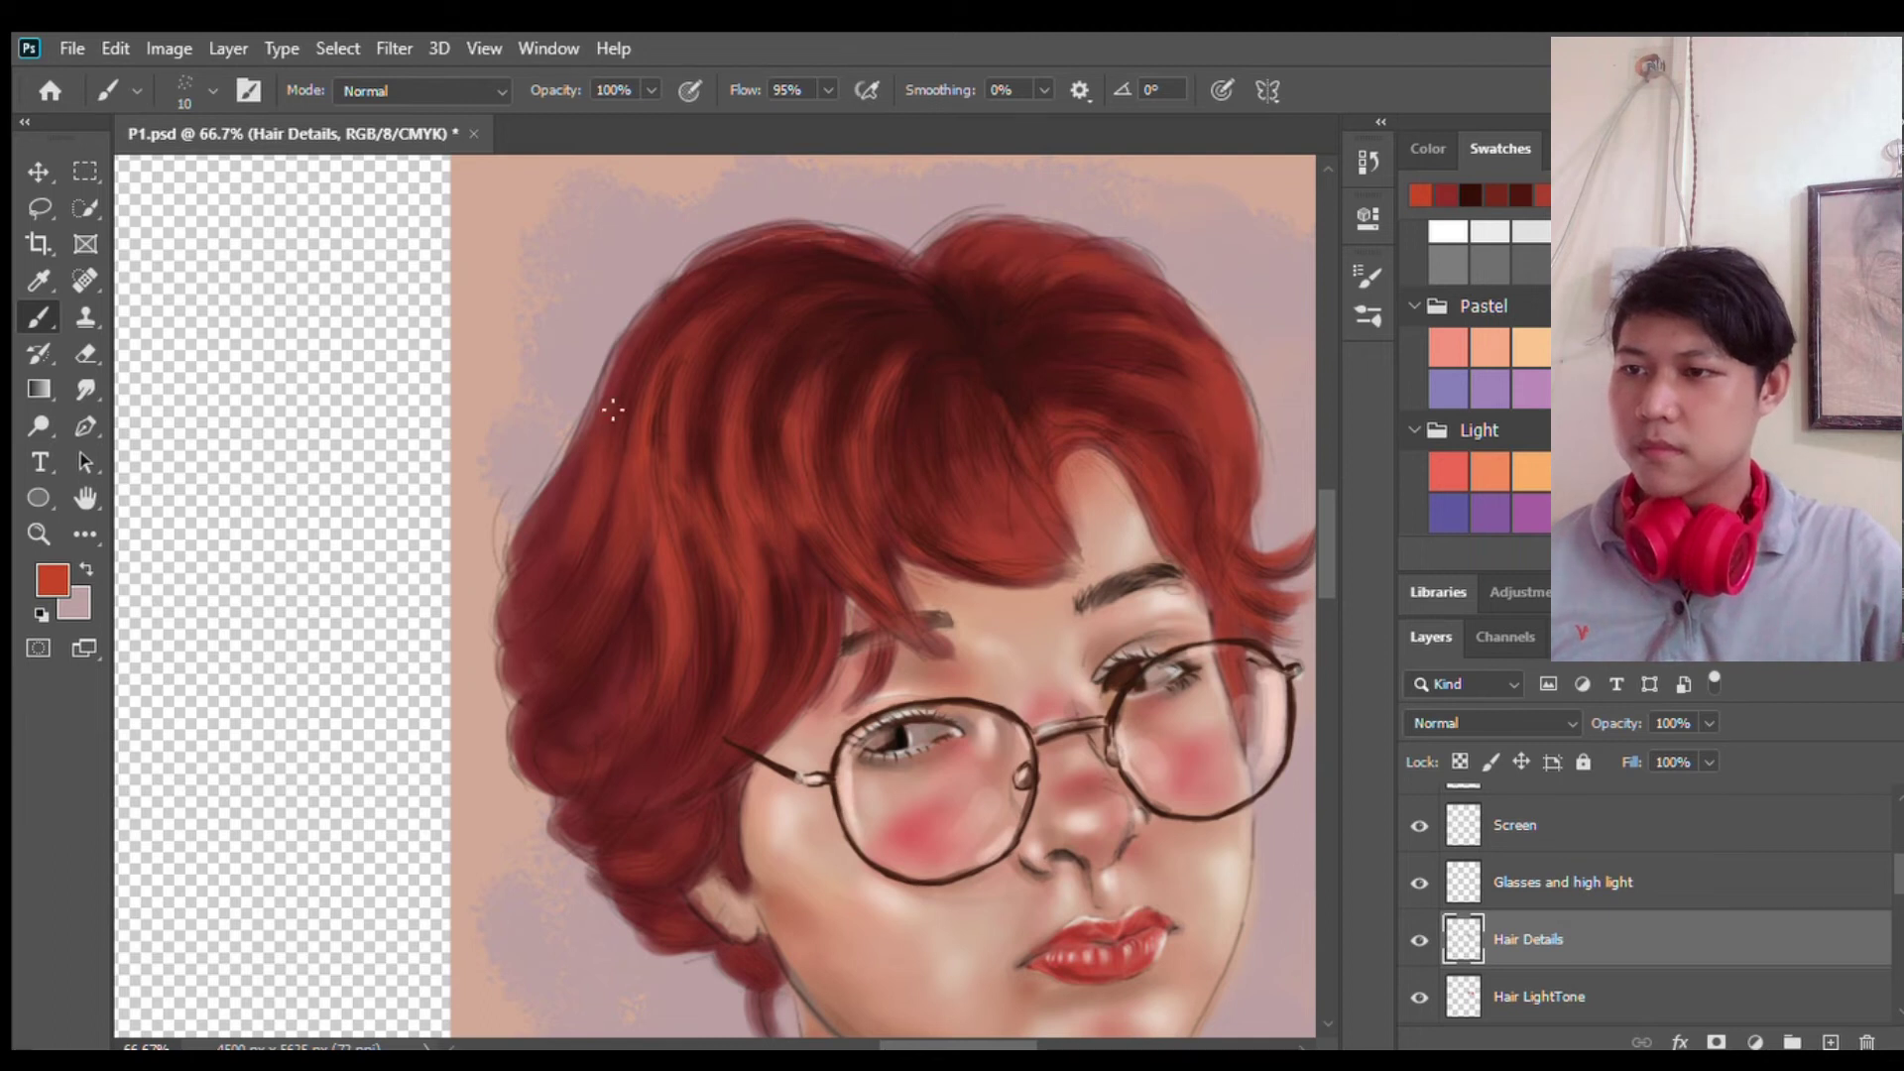
key(i)
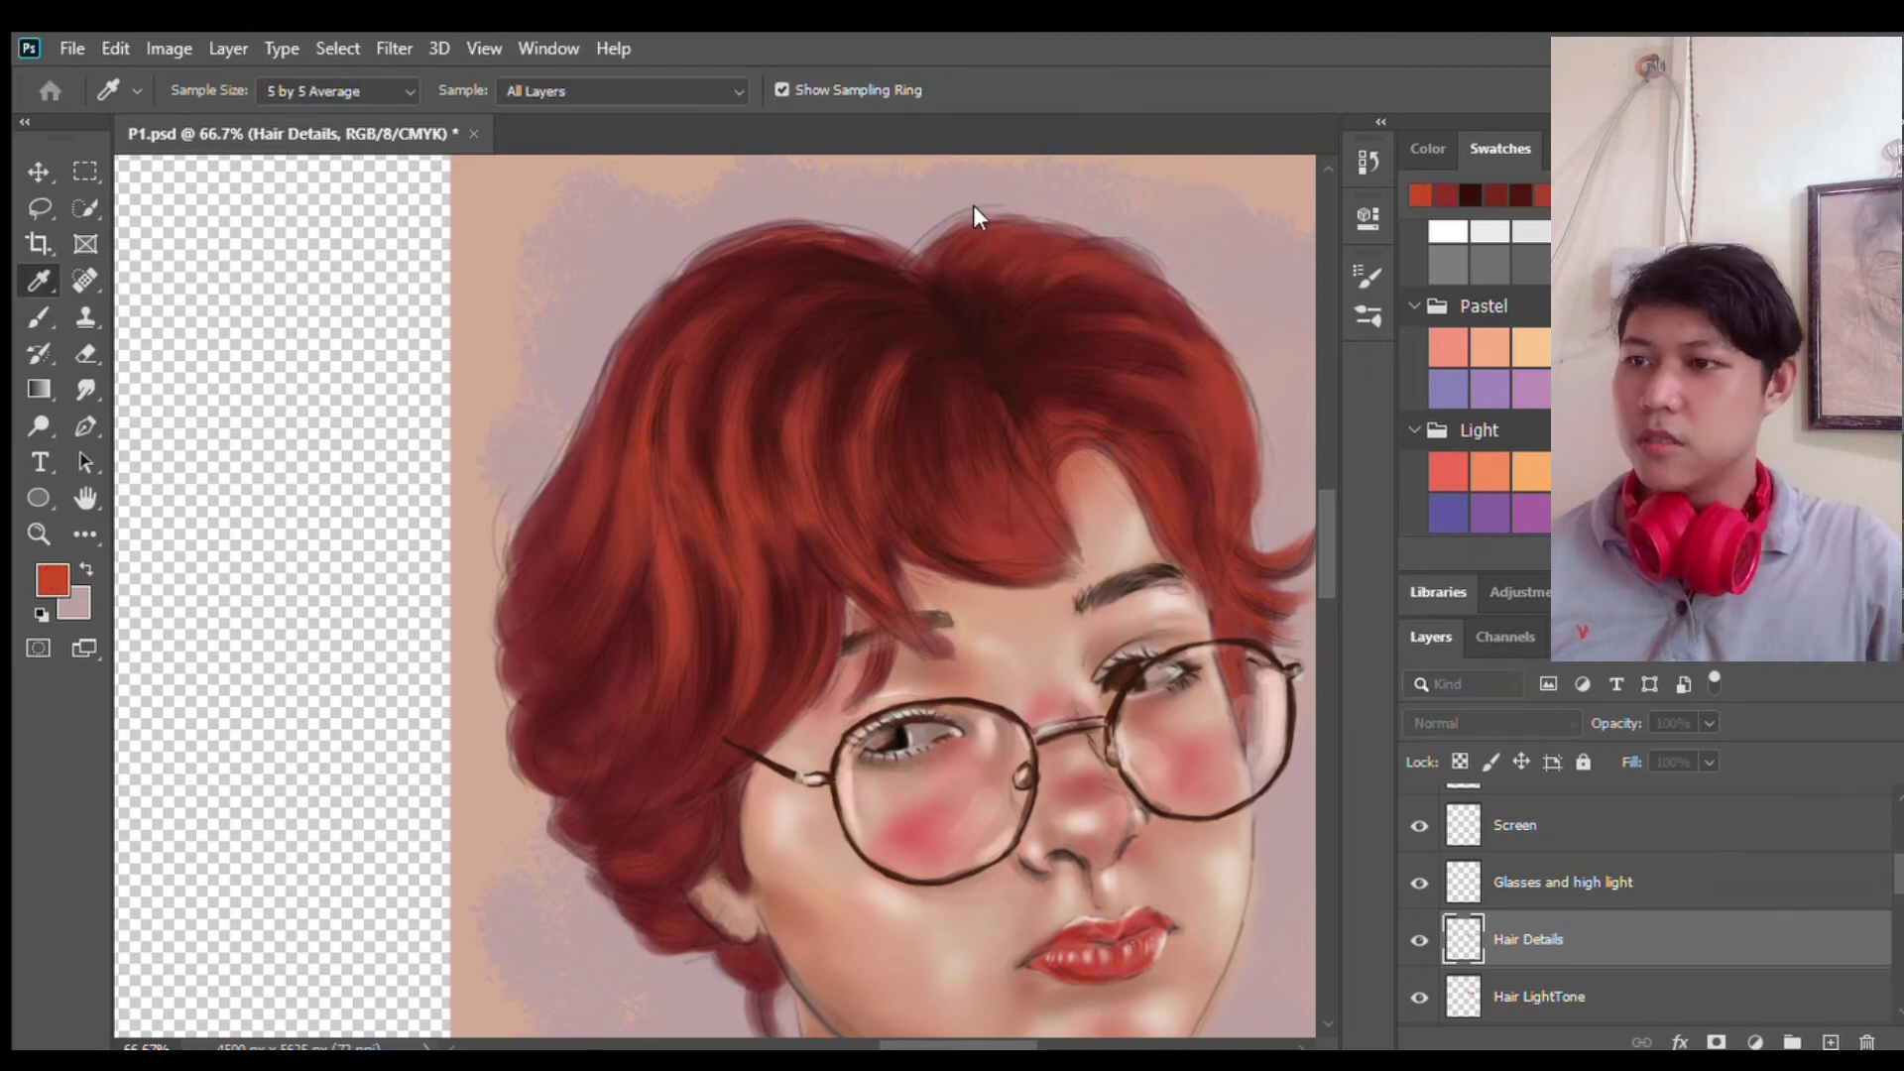
click(893, 221)
key(b)
drag(831, 531, 764, 346)
Step: Enlarge the brush, zoom out to the whole portrait, and pick a darker hair red
scroll(629, 563, left, 3)
key(bracketright)
key(bracketright)
key(bracketright)
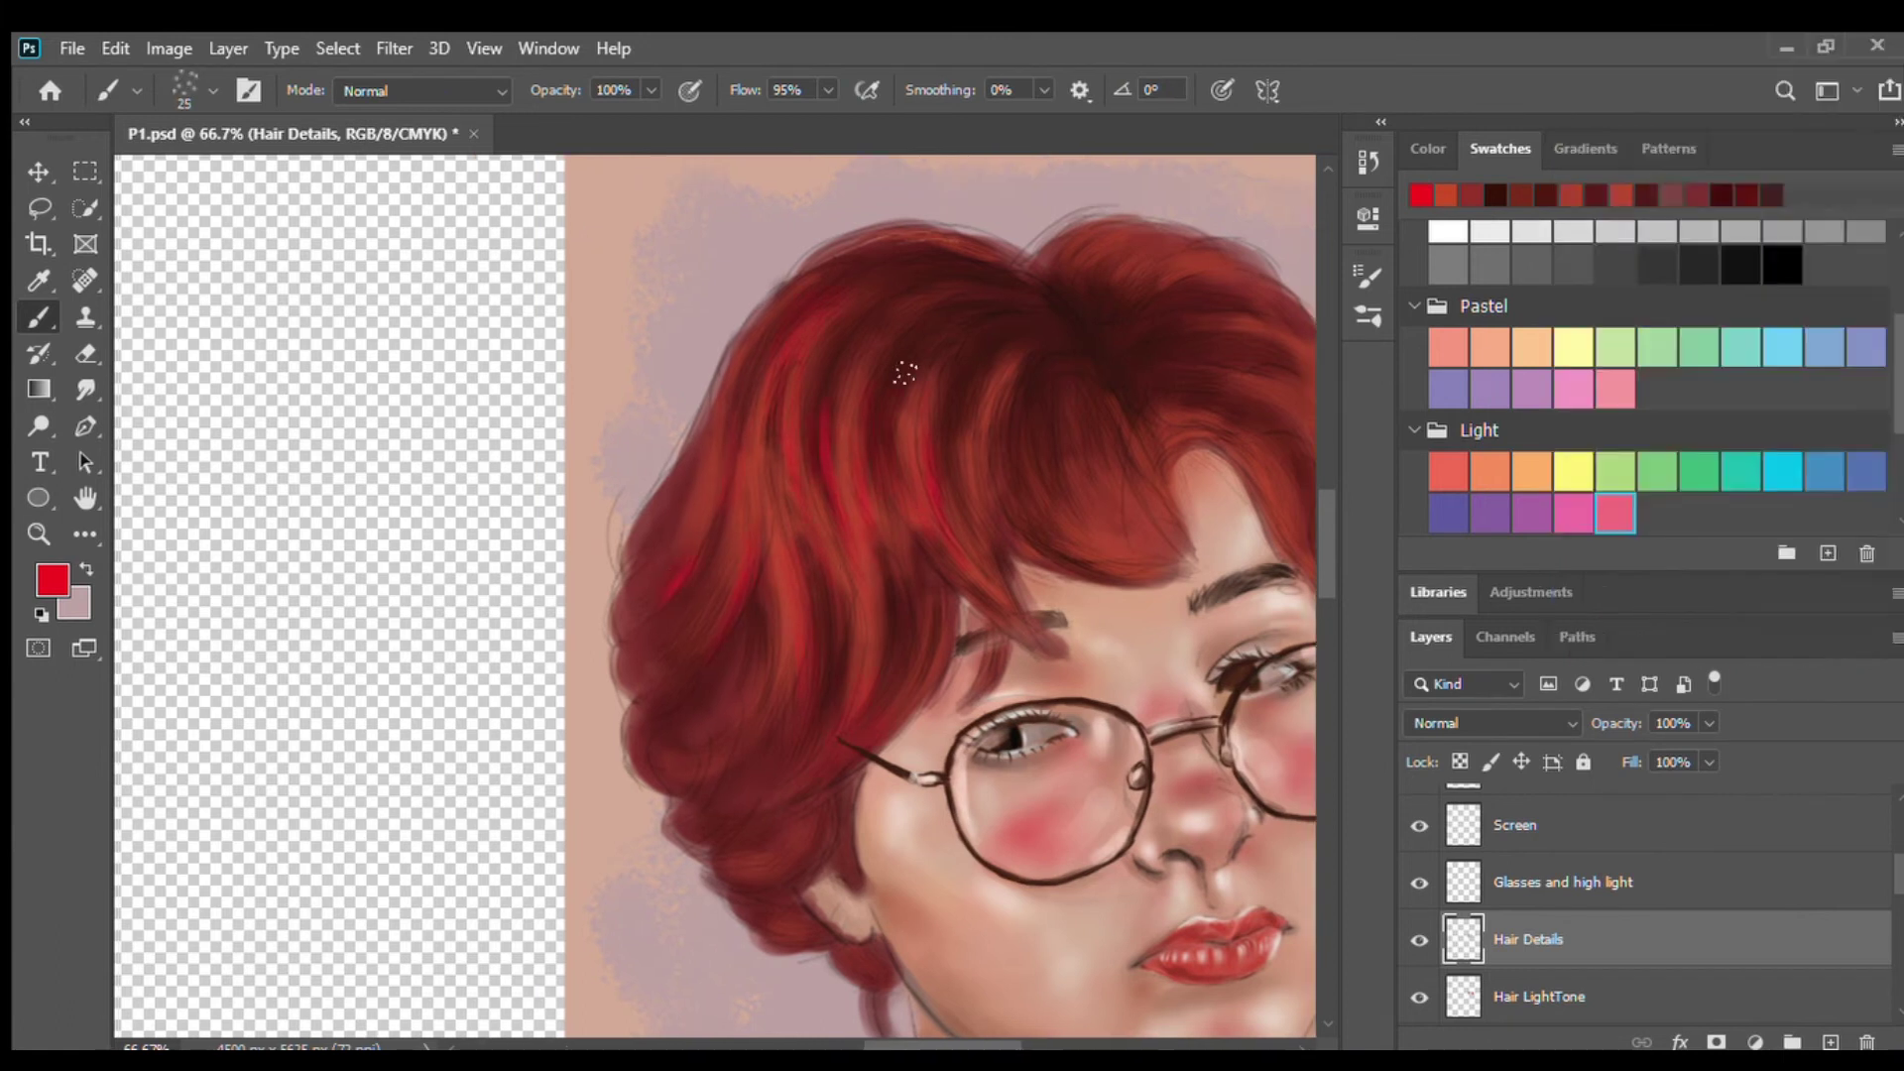
scroll(714, 565, right, 5)
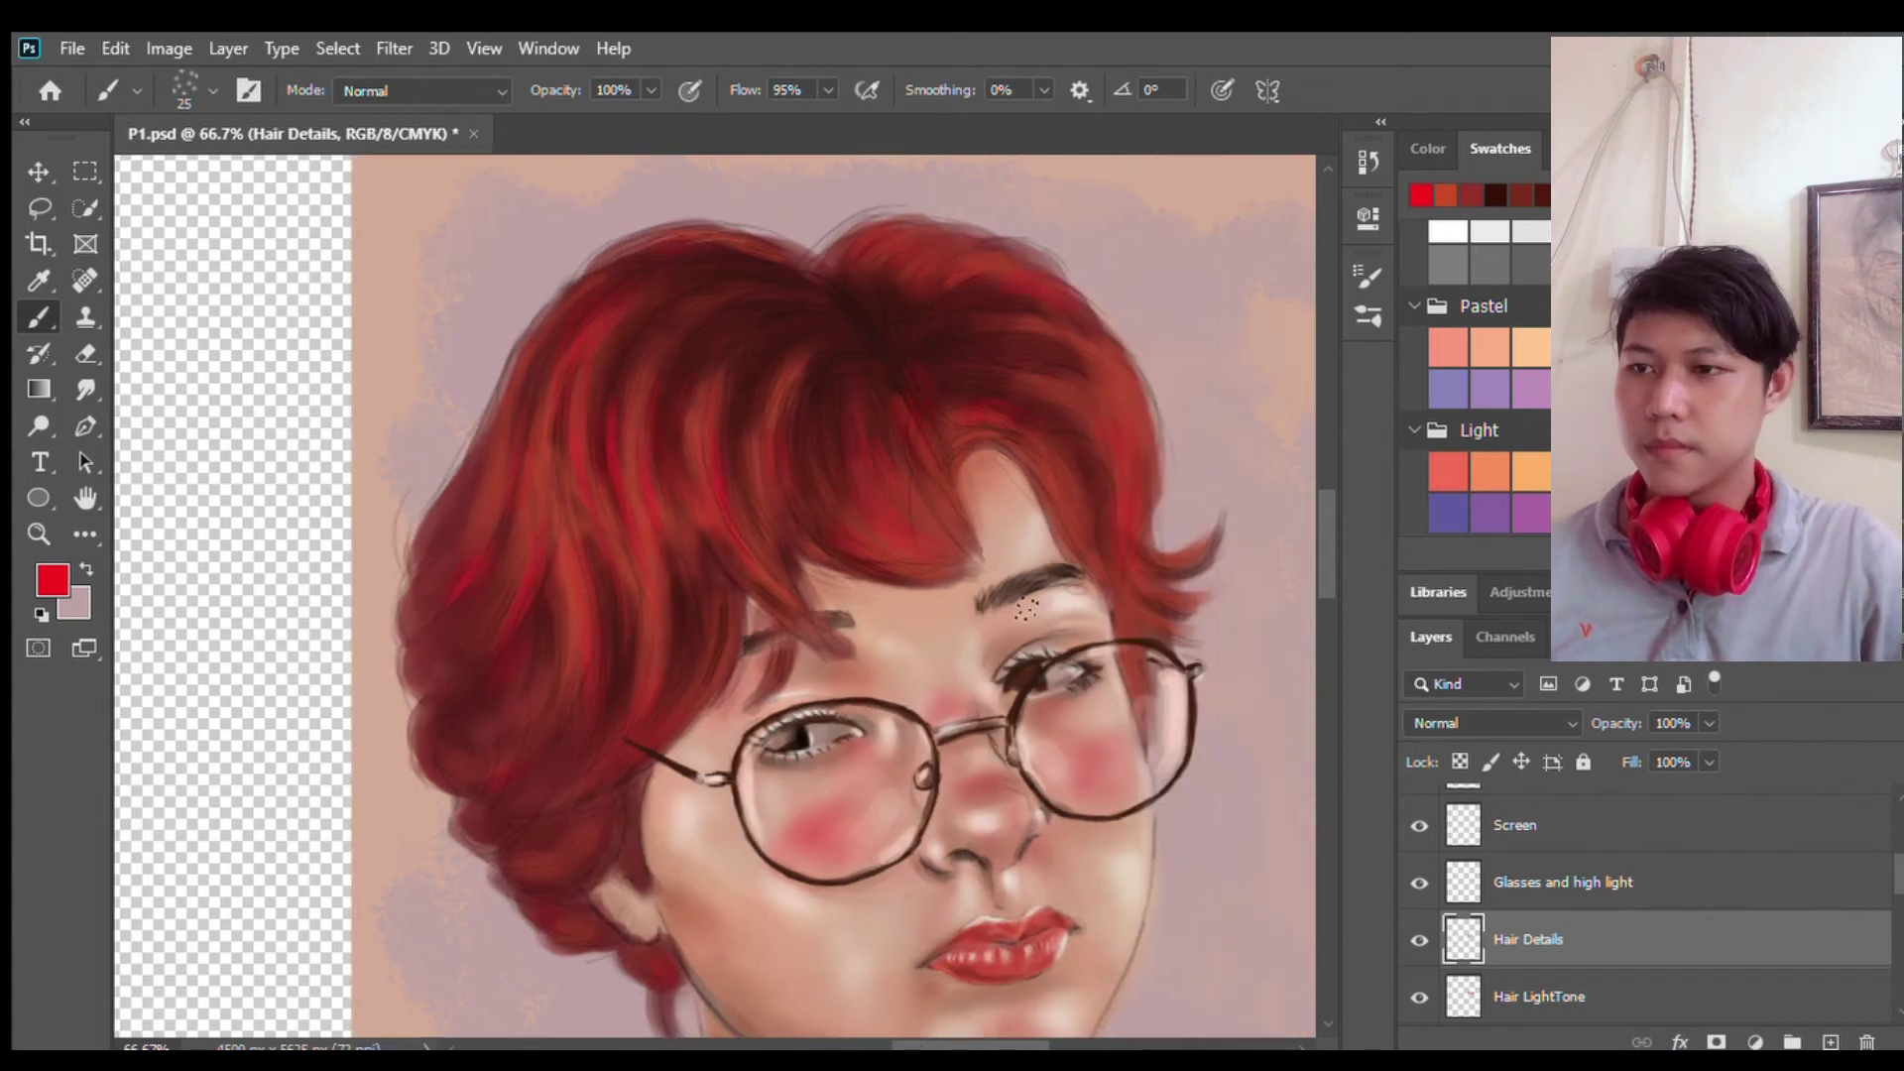
key(ctrl+minus)
alt+click(811, 486)
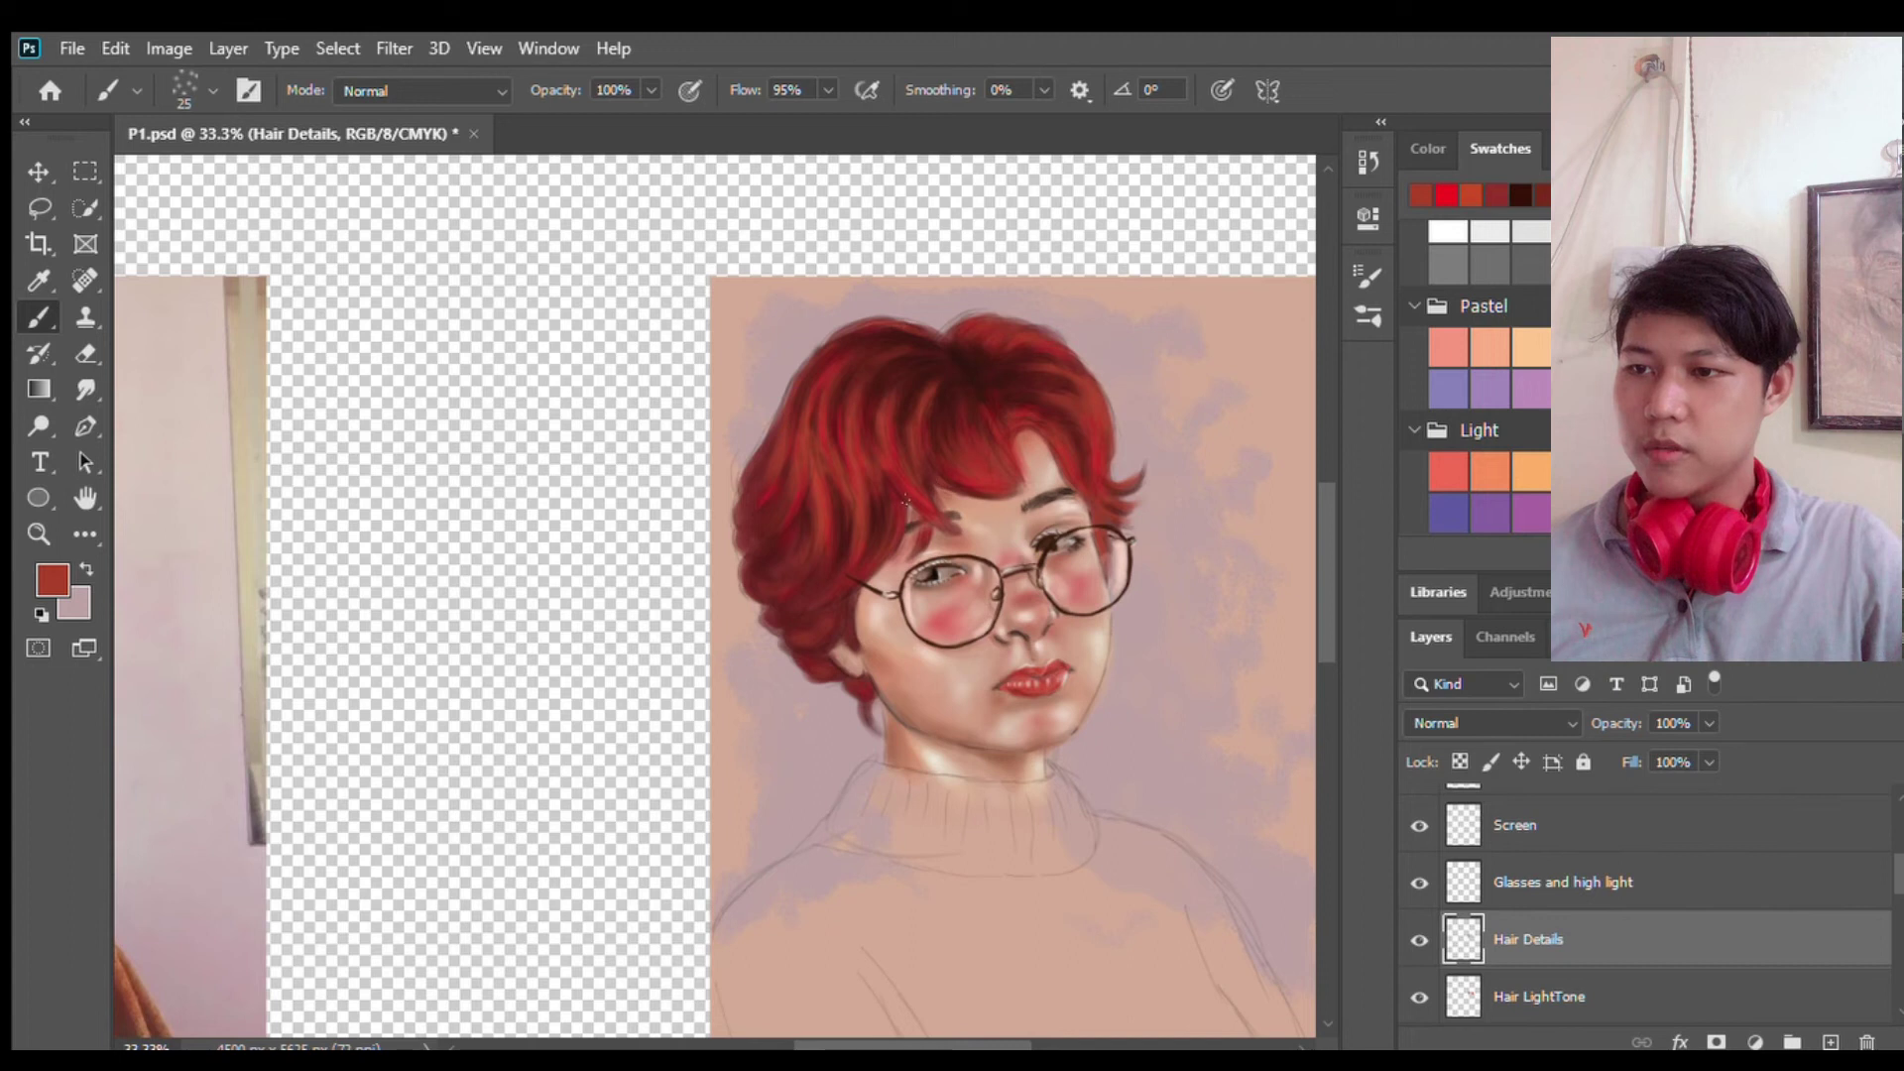
scroll(1646, 912, up, 1)
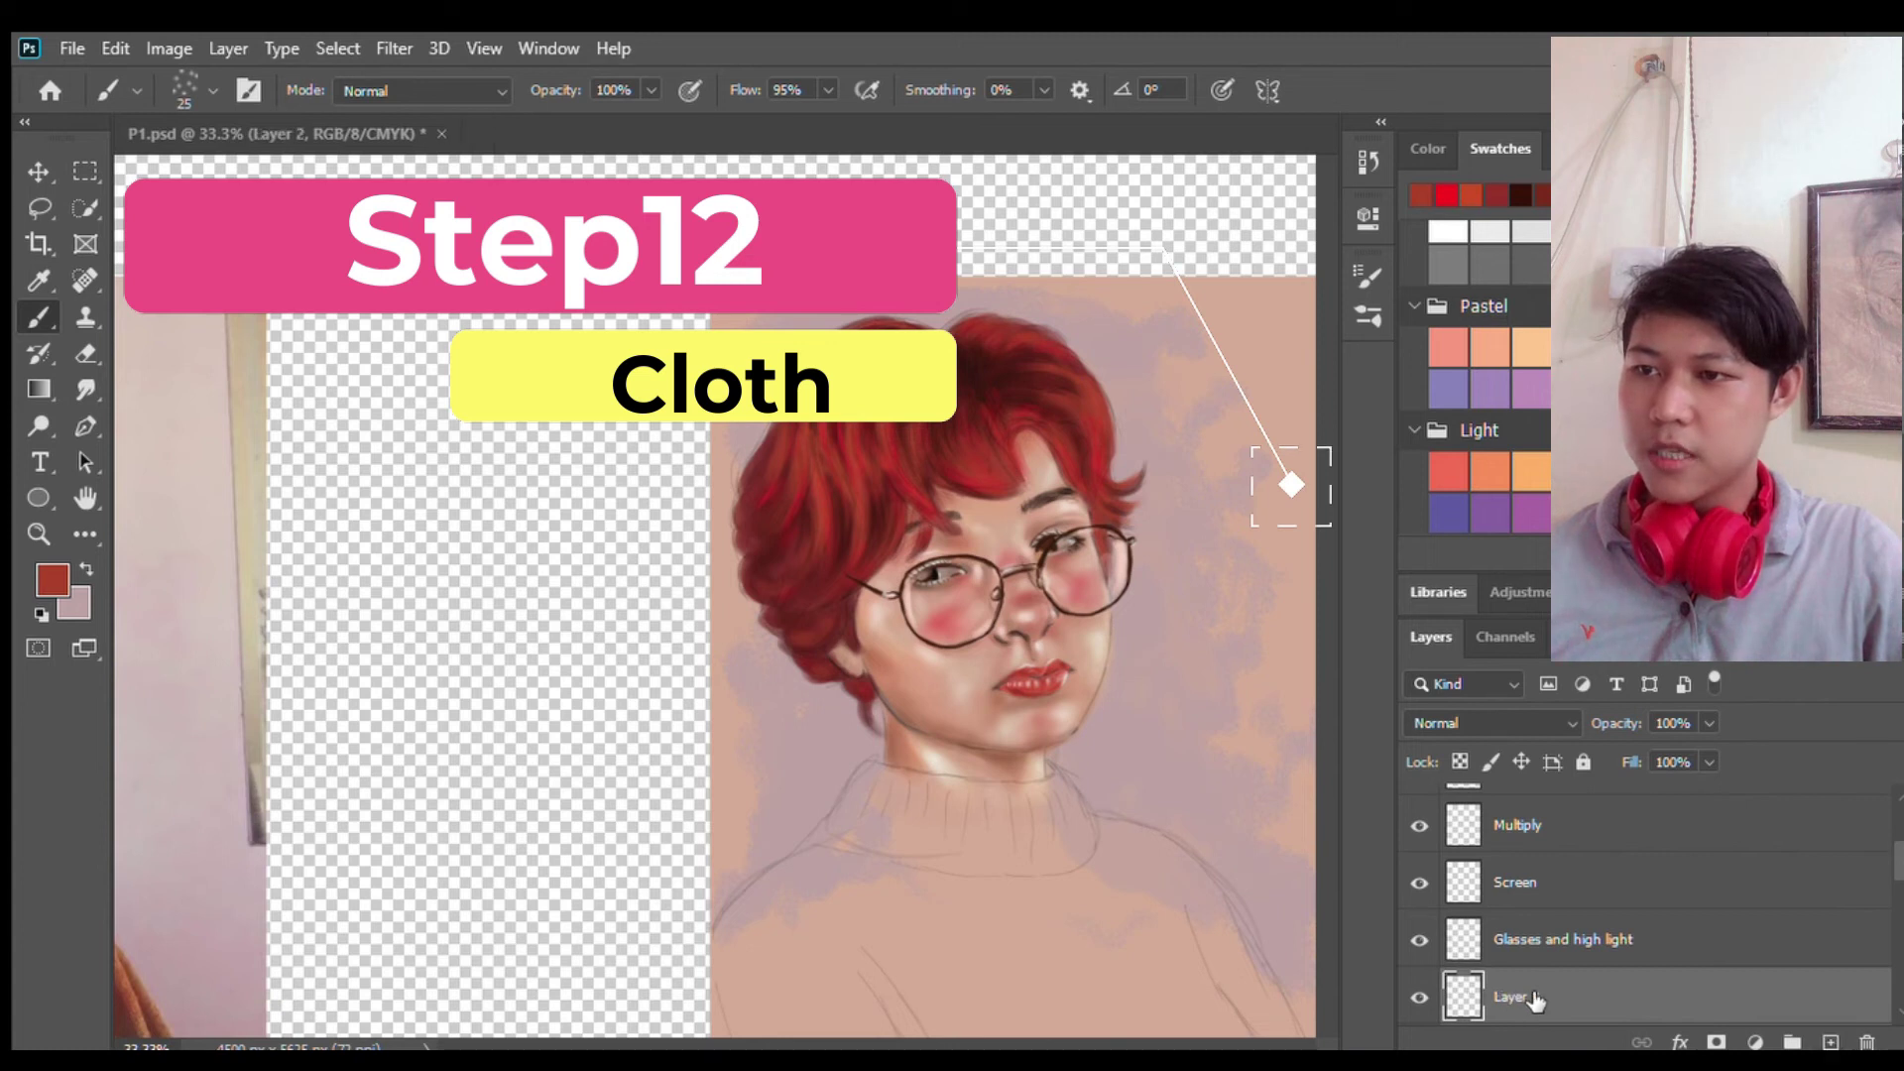
Step: Name the layer Cloth and paint brown over the sweater collar and shoulders
text(Cloth)
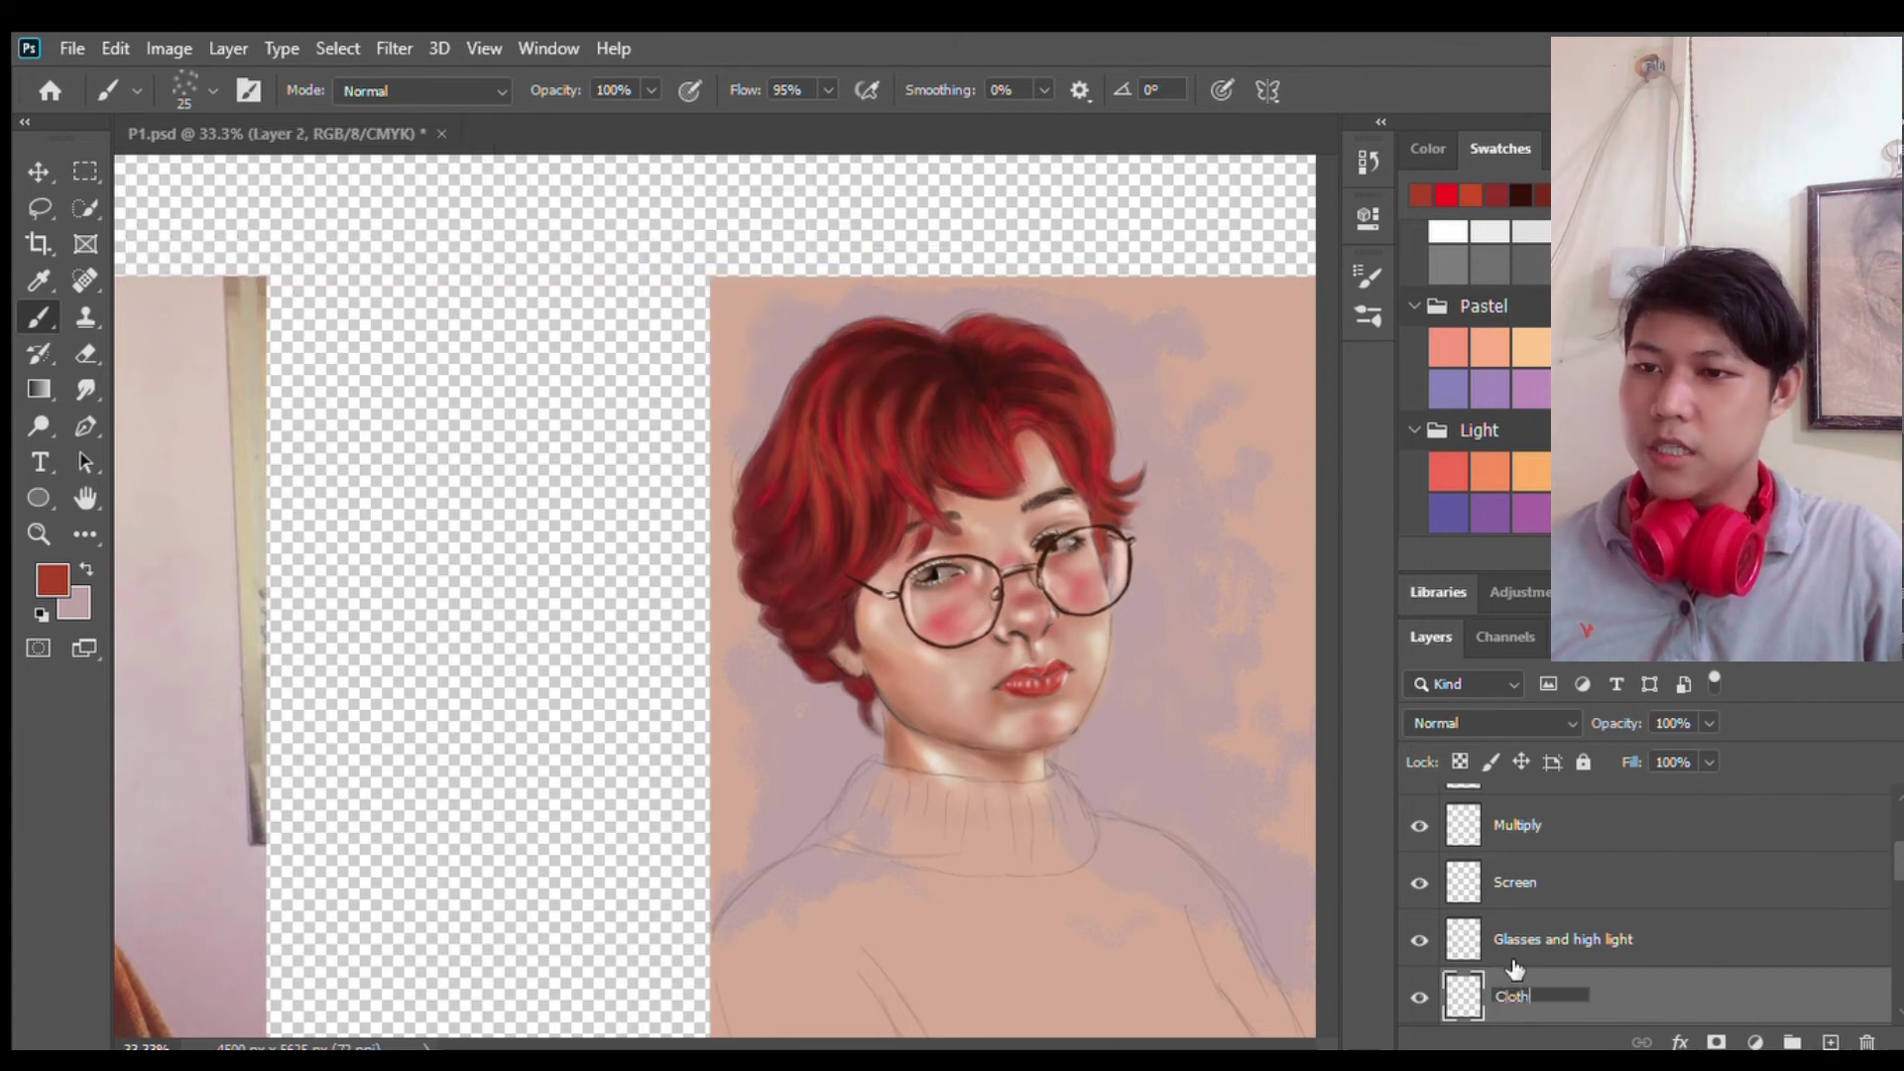
key(Return)
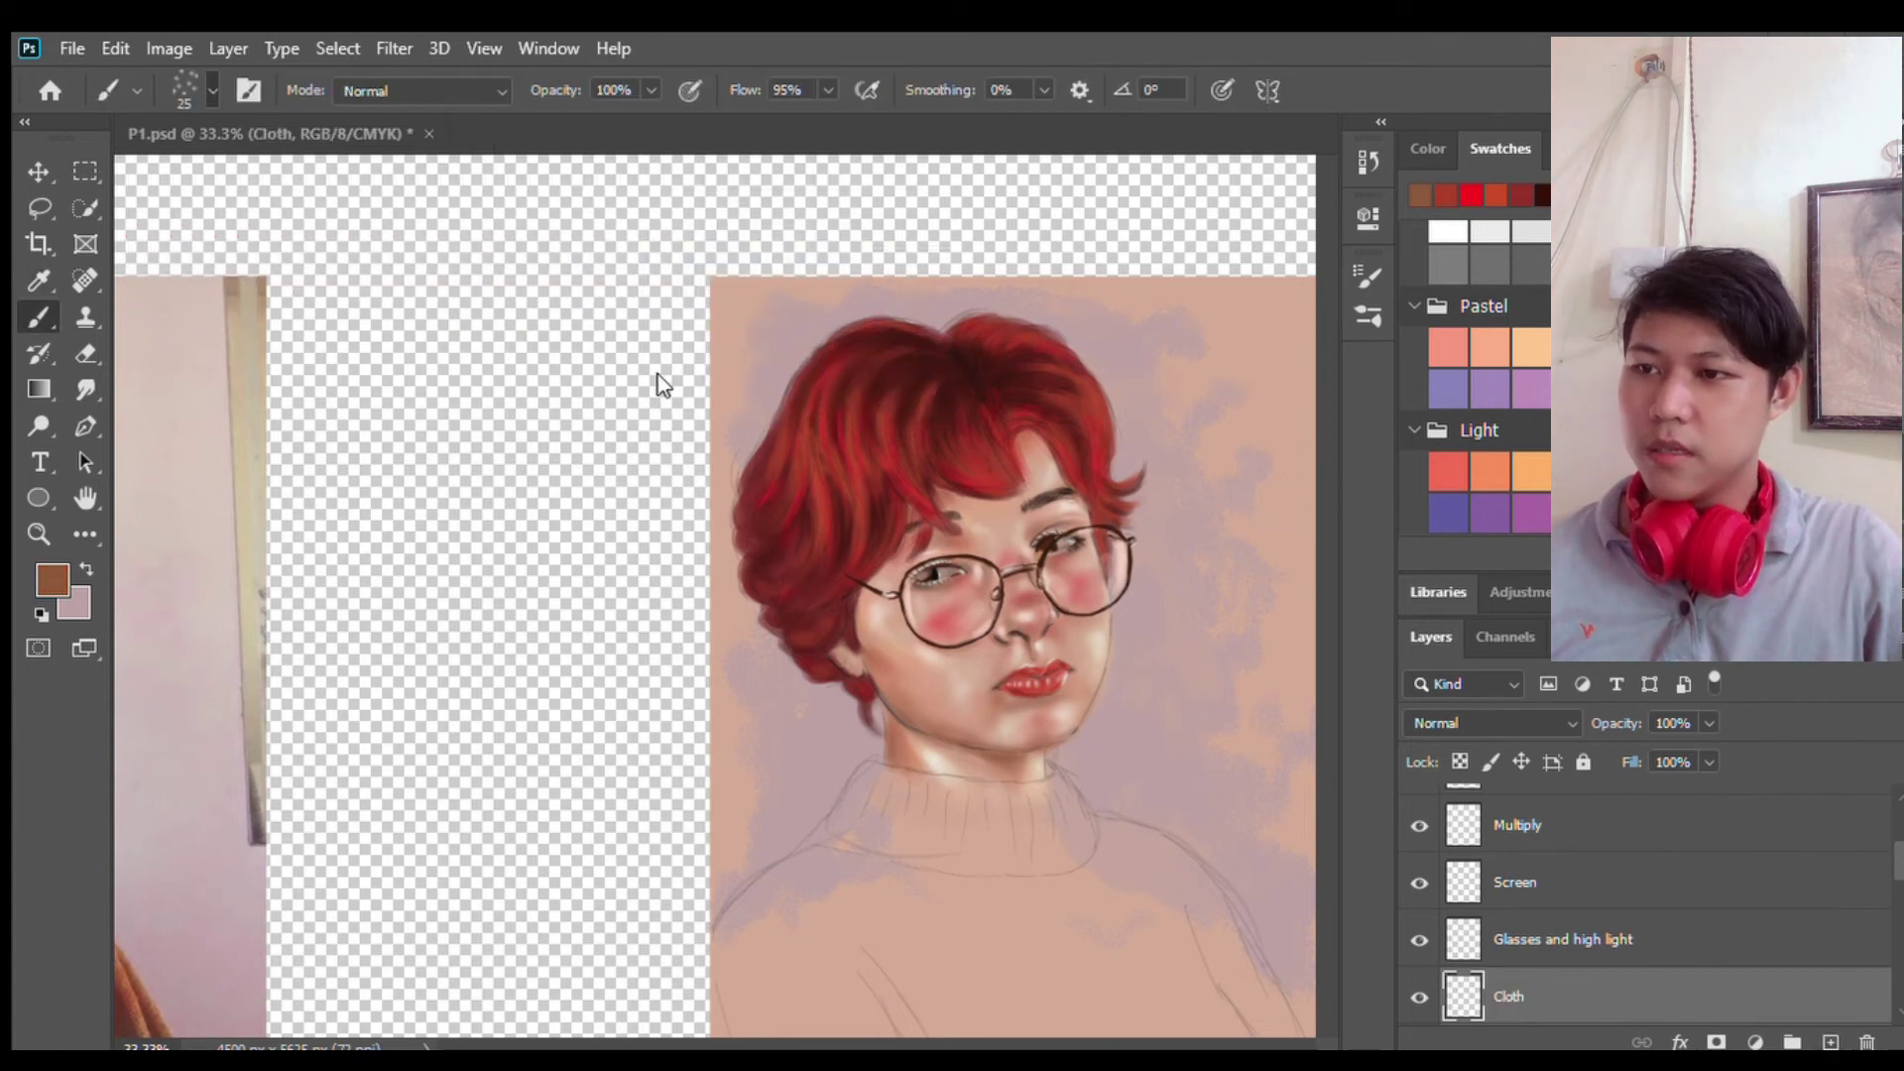
mouse_move(833, 836)
mouse_down()
mouse_move(861, 784)
mouse_move(853, 843)
mouse_move(982, 793)
mouse_move(1041, 838)
mouse_move(1047, 803)
mouse_move(1031, 813)
mouse_move(1086, 859)
mouse_up()
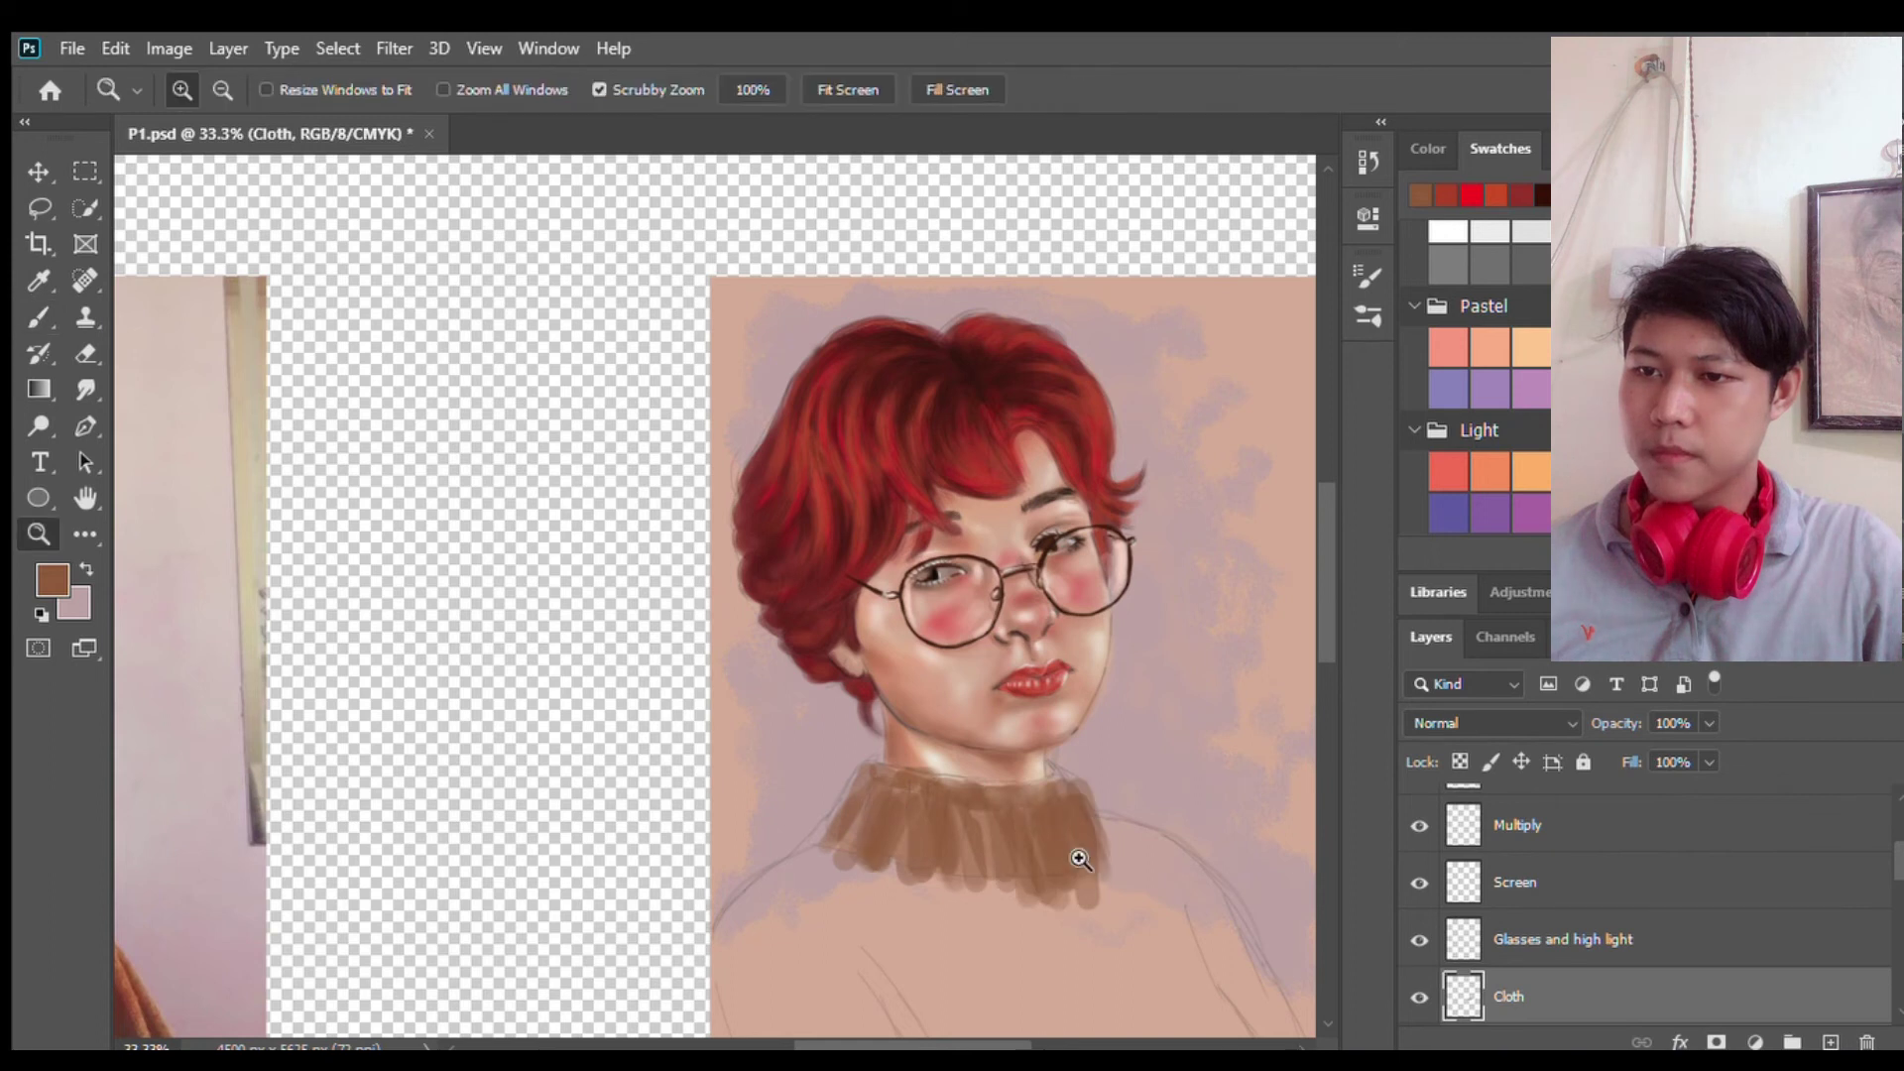
ctrl+space+click(1089, 859)
key(bracketleft)
key(bracketleft)
key(bracketleft)
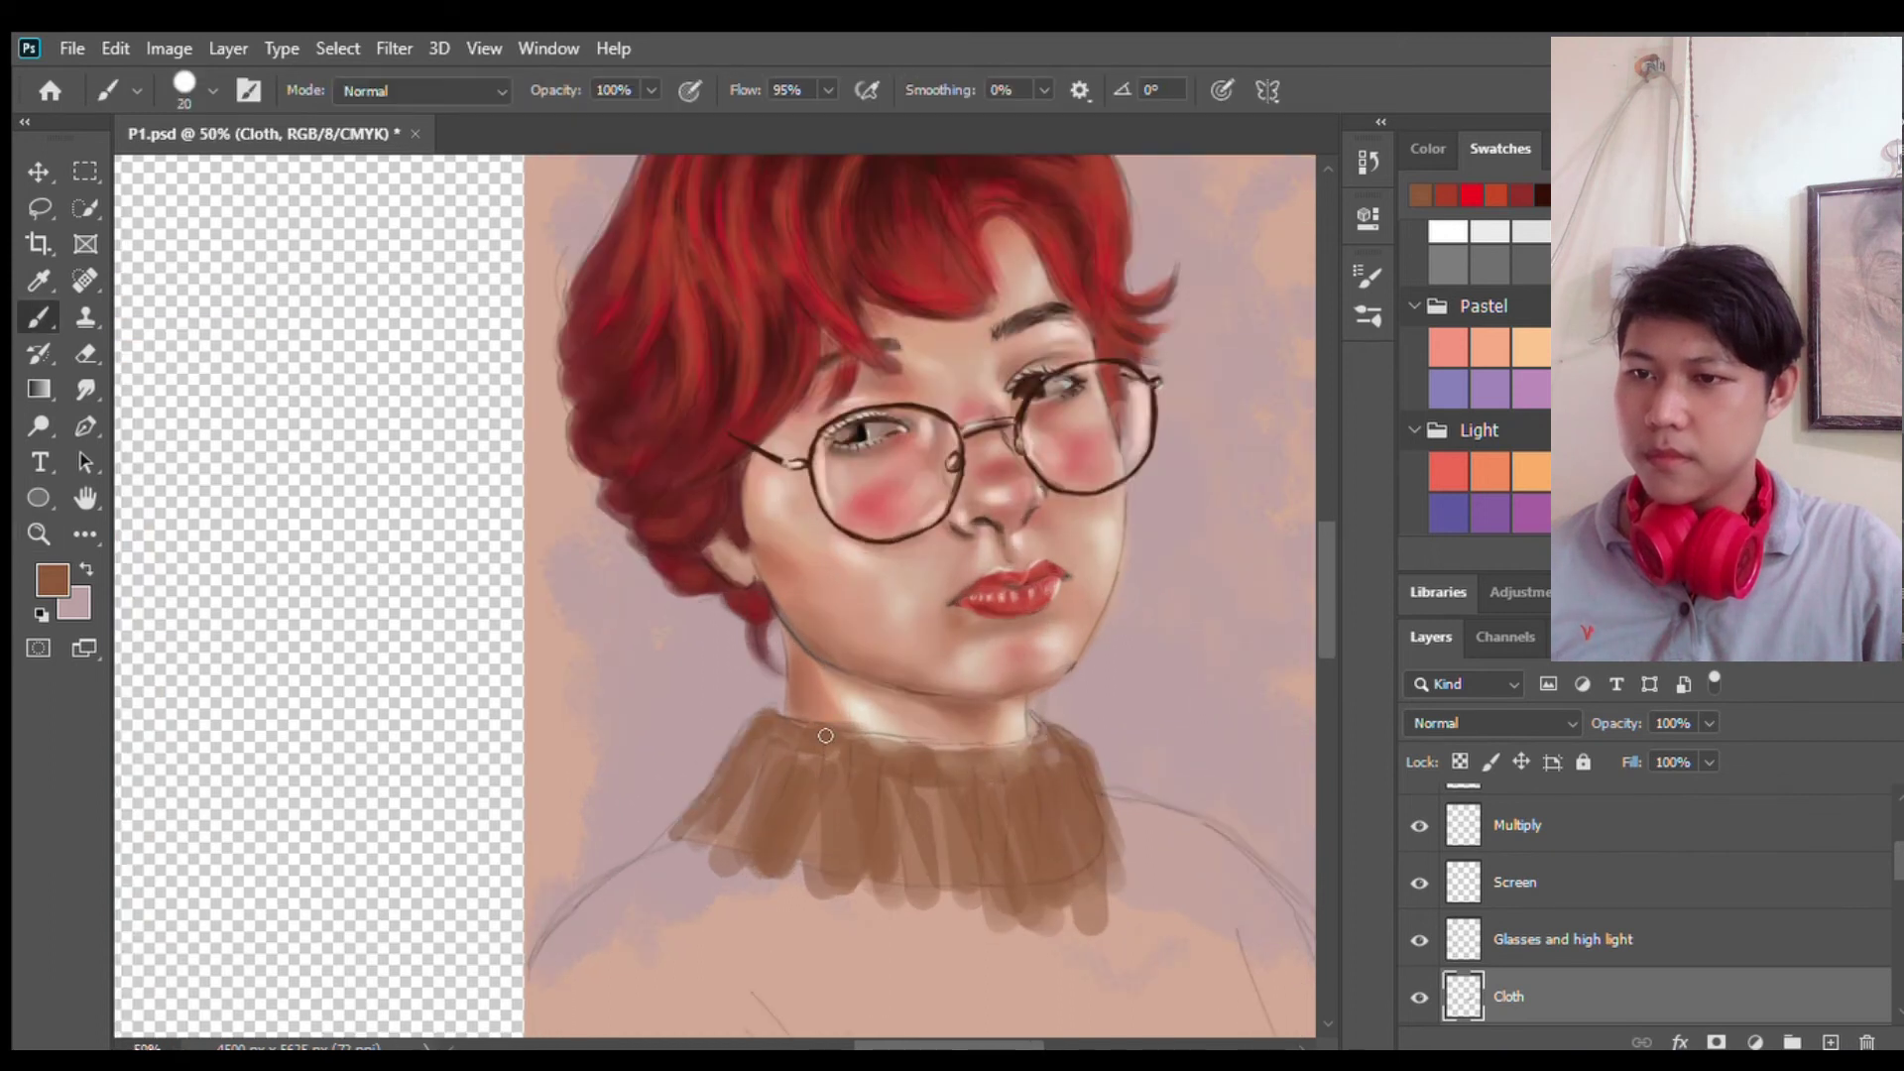
key(e)
key(b)
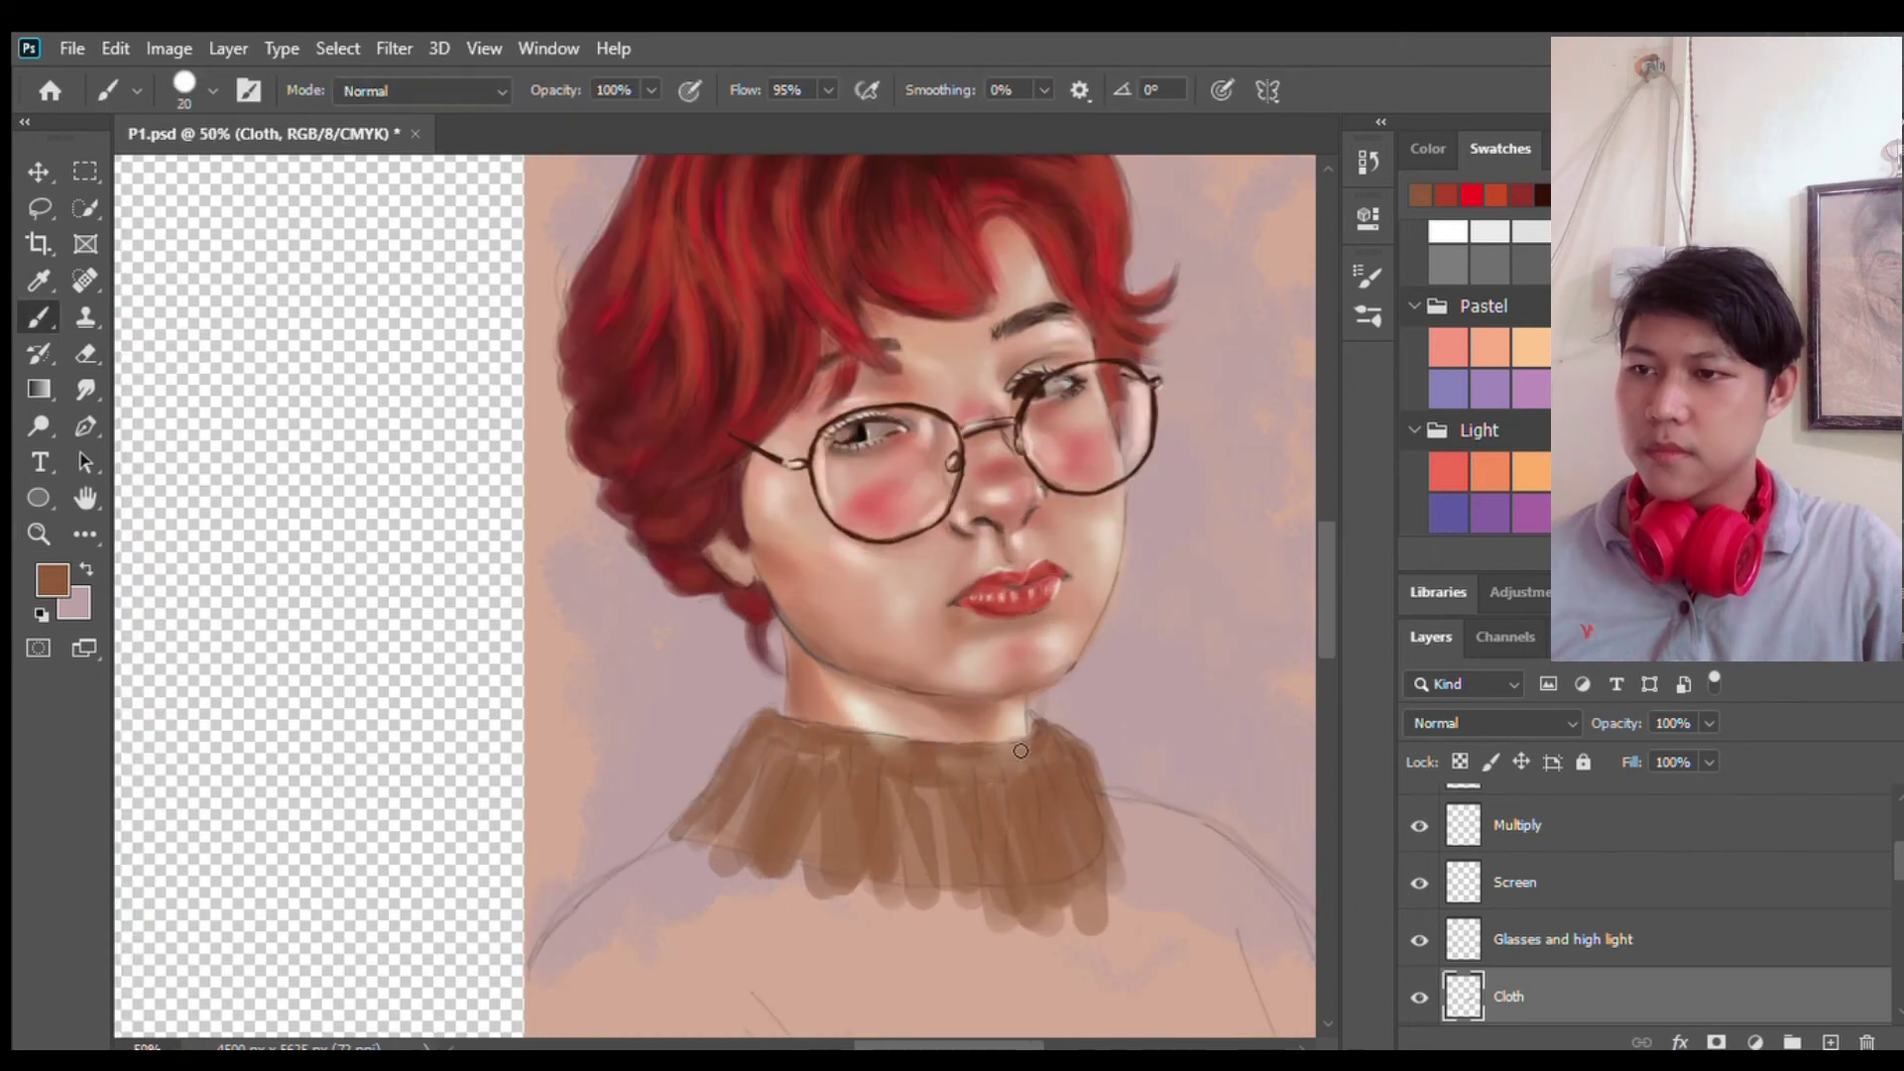
mouse_move(1138, 836)
mouse_down()
mouse_move(1289, 952)
mouse_move(1155, 981)
mouse_up()
drag(655, 877, 555, 972)
mouse_move(694, 838)
mouse_down()
mouse_move(535, 1002)
mouse_move(615, 1016)
mouse_up()
Step: Fill in brown across both shoulders, the lower sweater and the lower-left chest
key(z)
click(1100, 840)
key(b)
mouse_move(851, 860)
mouse_down()
mouse_move(967, 957)
mouse_move(1026, 977)
mouse_up()
drag(937, 883, 1121, 1032)
drag(1100, 873, 1229, 1012)
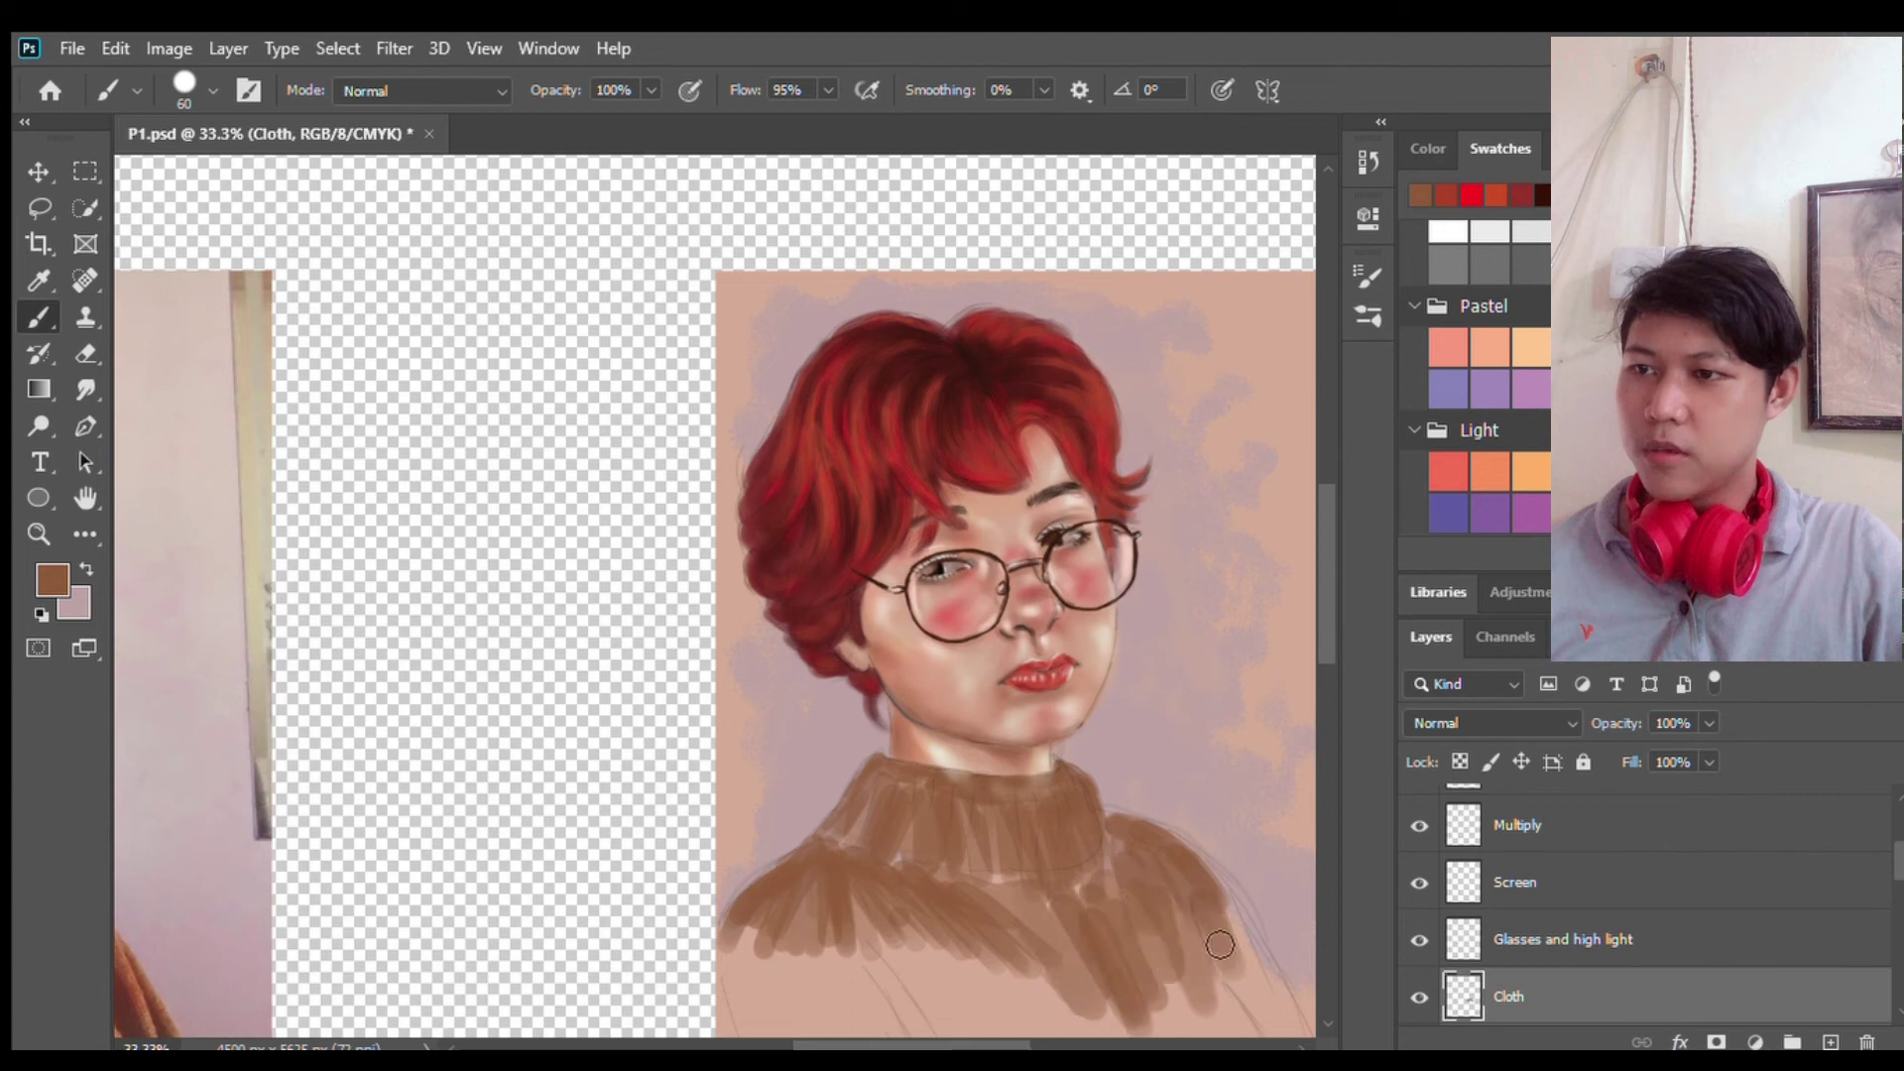
drag(1220, 883, 1239, 981)
drag(734, 923, 833, 1031)
drag(823, 922, 1020, 982)
scroll(1020, 982, down, 3)
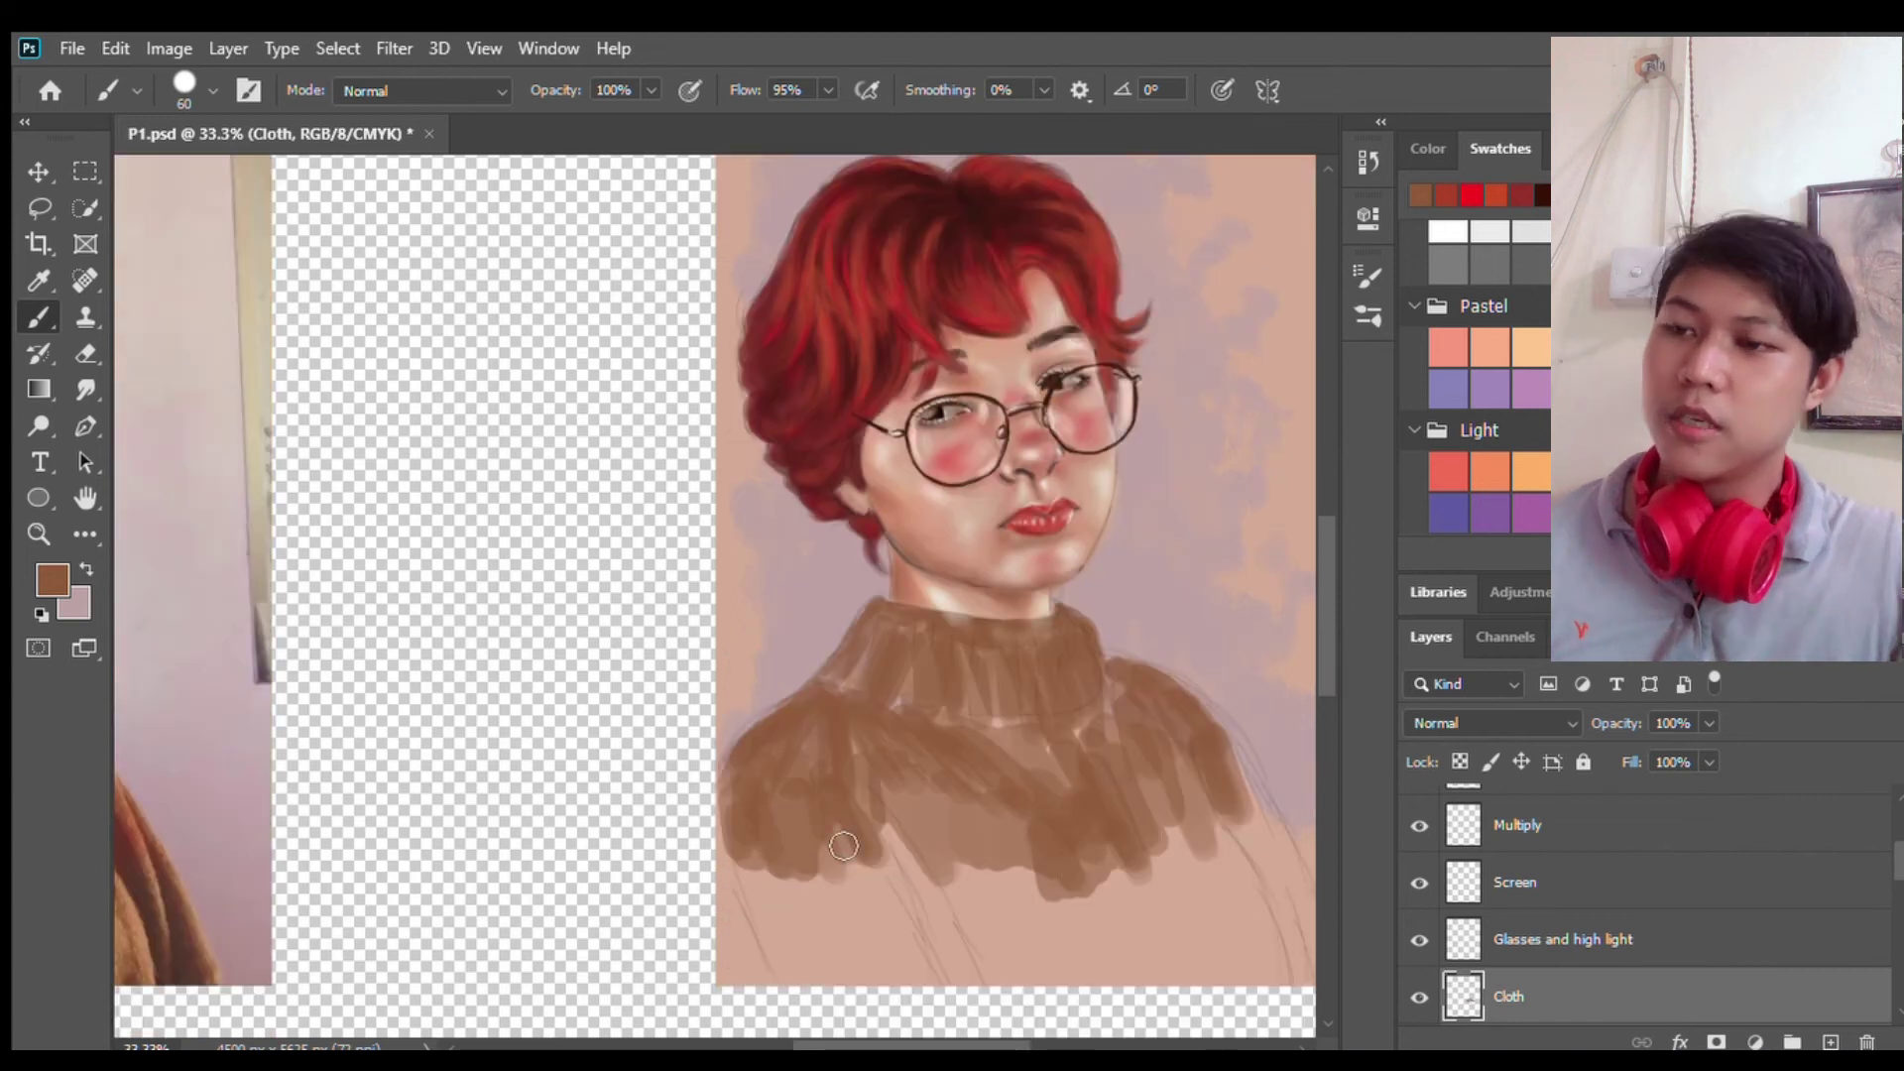
Step: Add a layer named Cloth Details, then lay darker brown strokes on the turtleneck
click(1830, 1041)
double_click(1508, 995)
text(Cloth Details)
key(Return)
key(alt+bracketleft)
drag(848, 650, 1038, 661)
Step: Move the Cloth Details layer higher in the layer stack and return to the Brush
scroll(1656, 899, up, 1)
click(1656, 848)
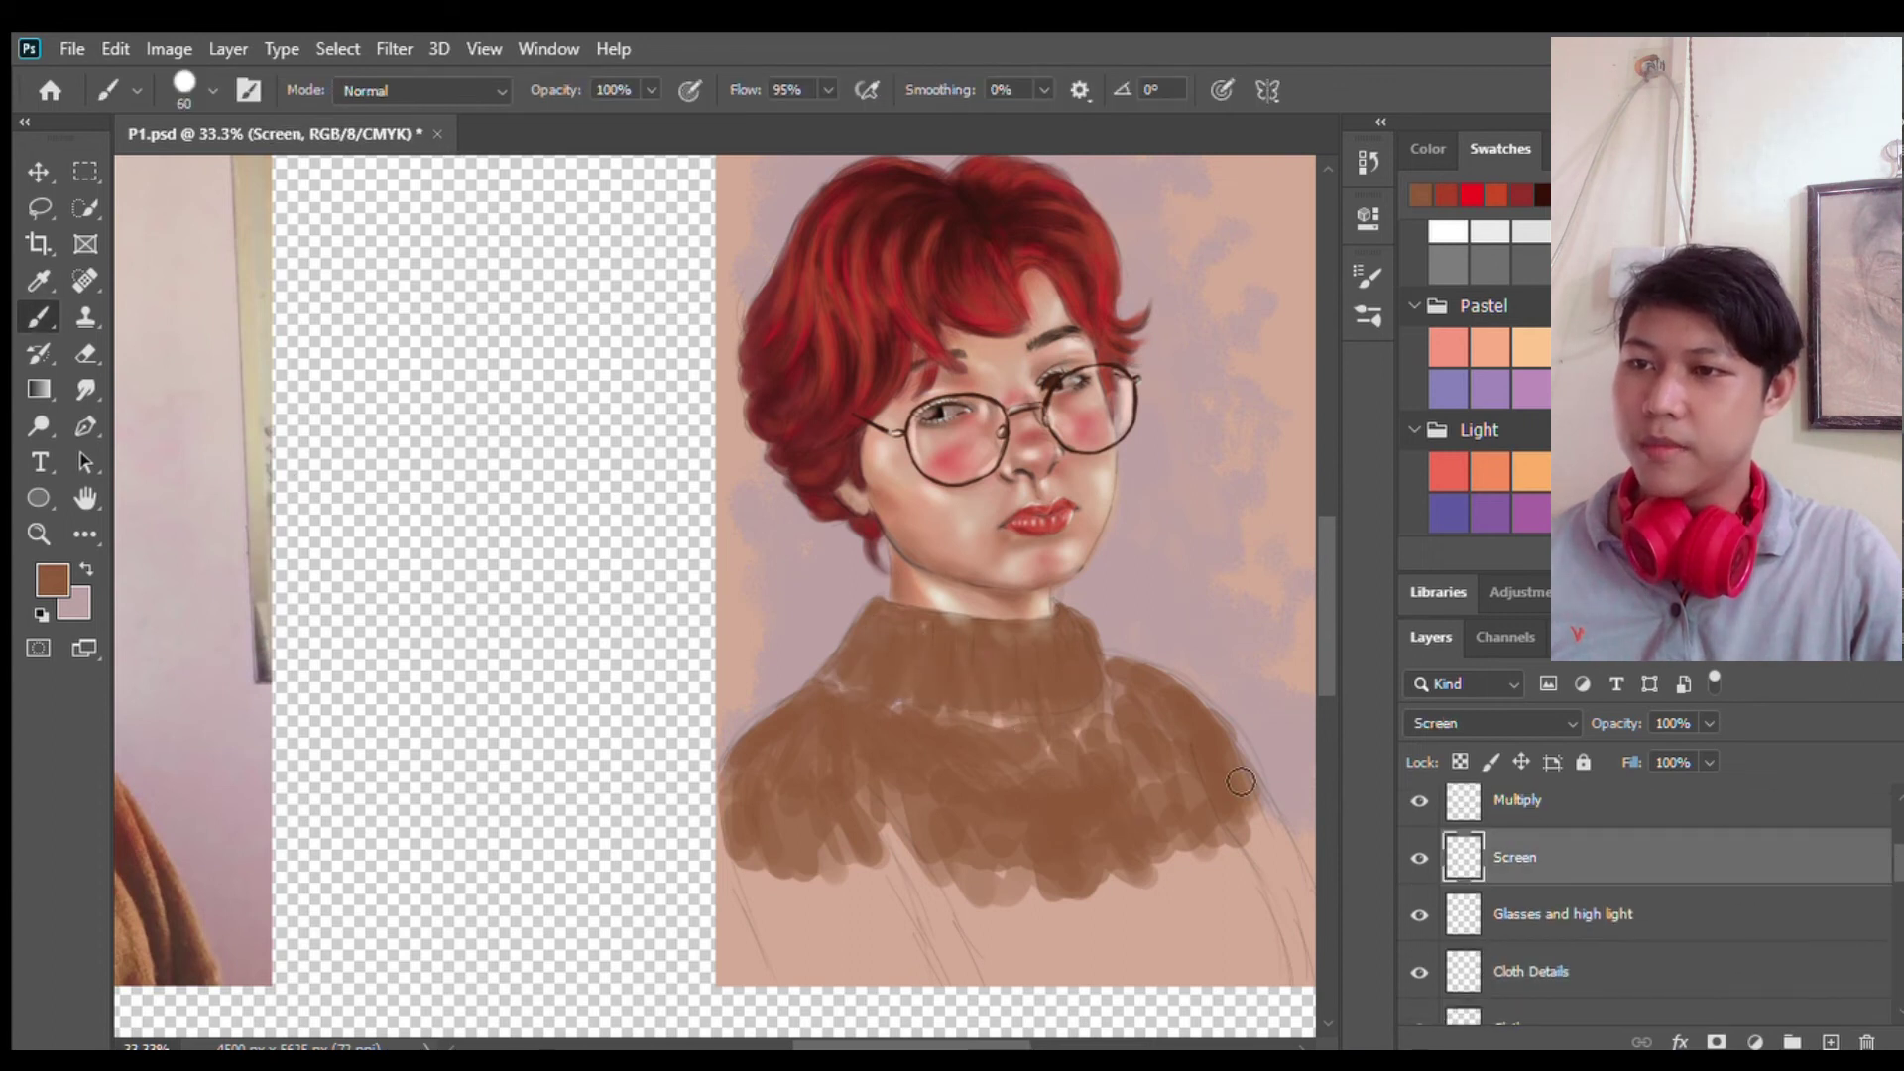
key(e)
mouse_move(1729, 905)
mouse_down()
mouse_move(1641, 800)
mouse_move(1626, 897)
mouse_up()
scroll(1896, 877, down, 3)
key(alt+bracketright)
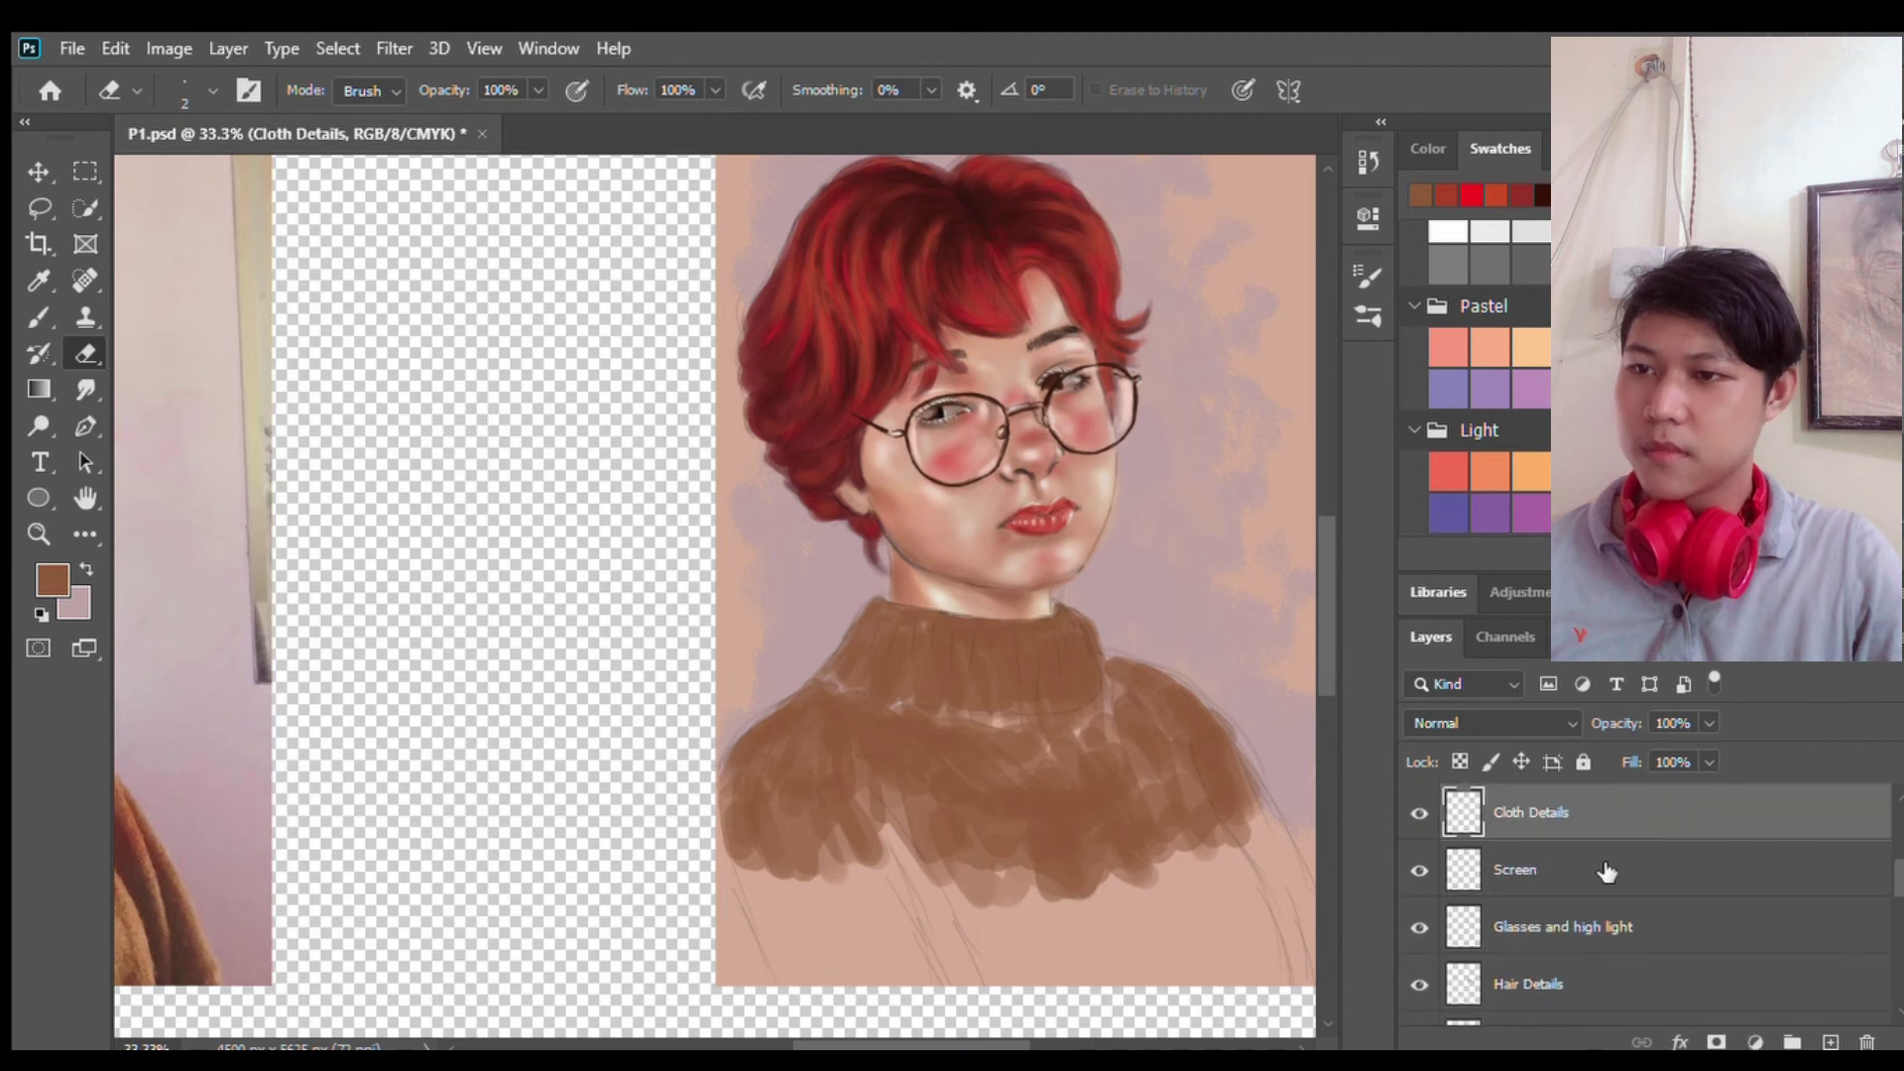
key(b)
scroll(832, 645, up, 1)
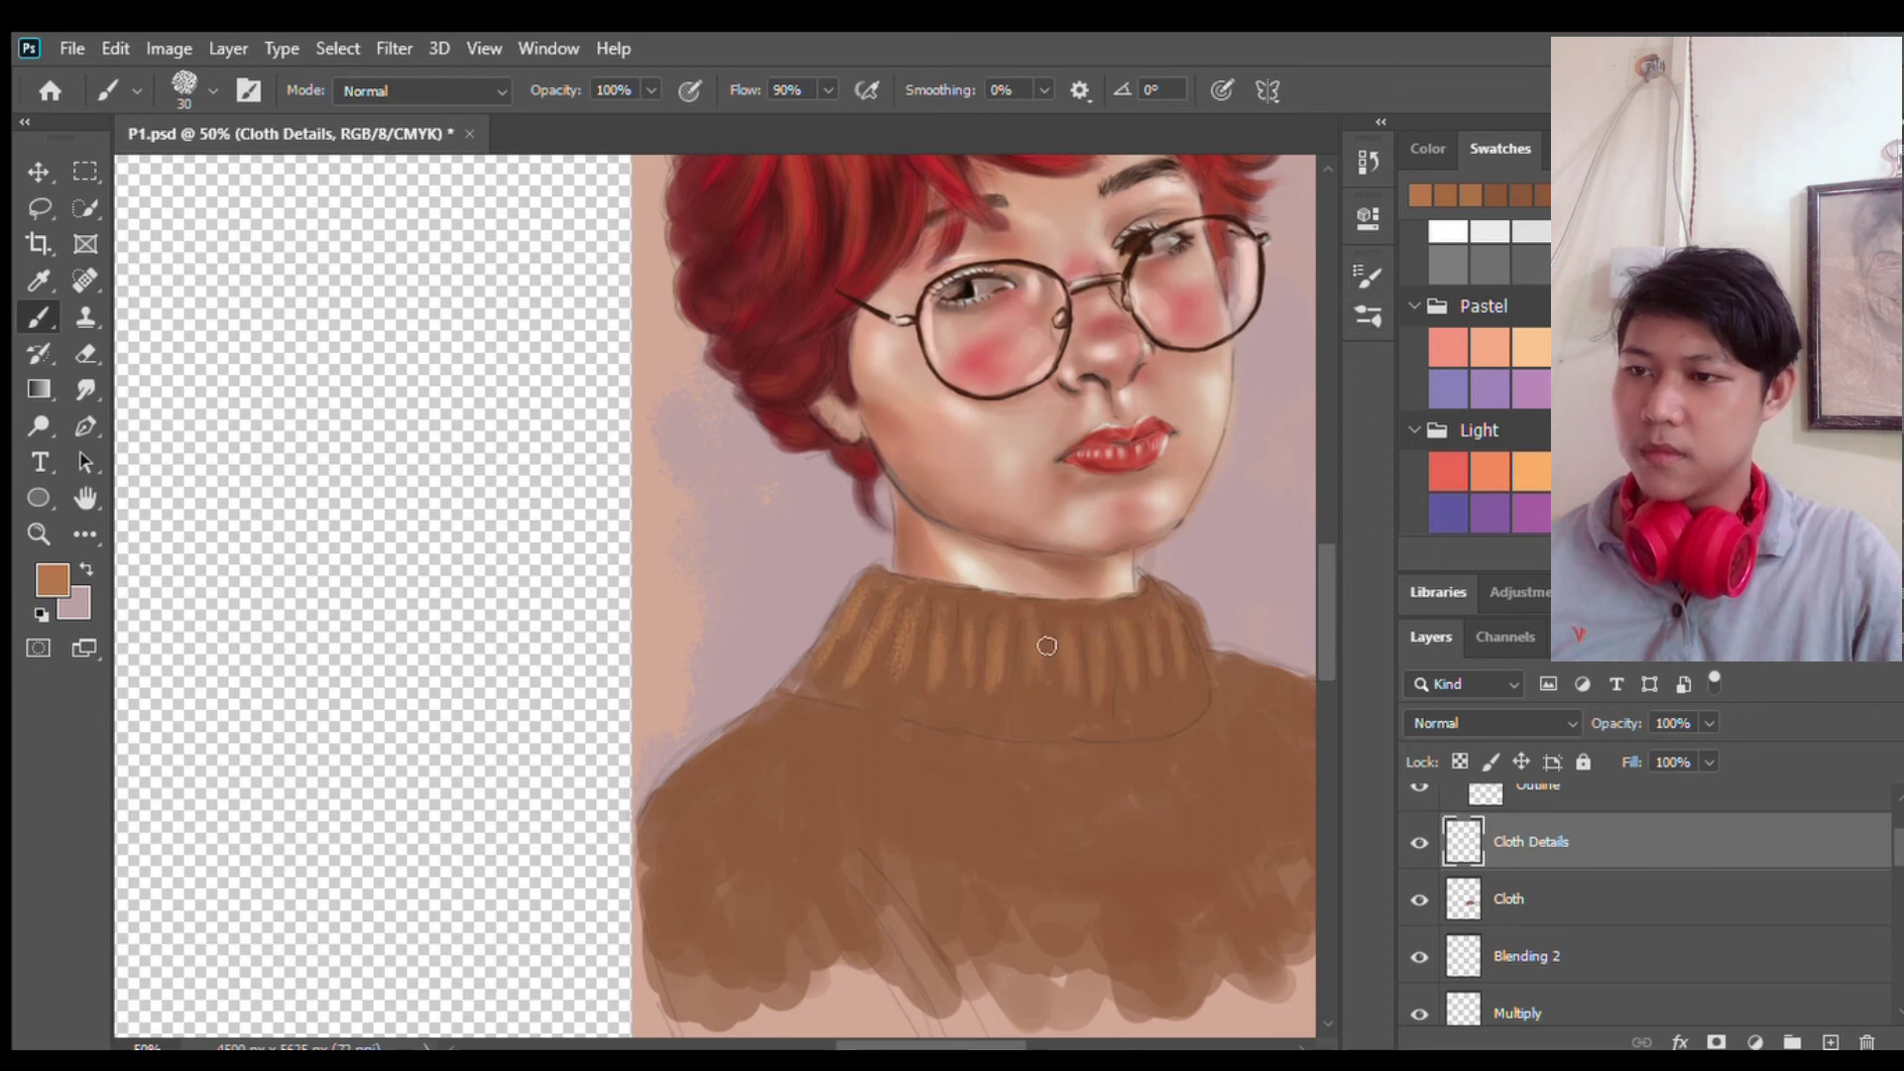
Step: Paint a light rib along the collar edge and lighter knit texture on the sweater body
drag(1208, 659, 1215, 699)
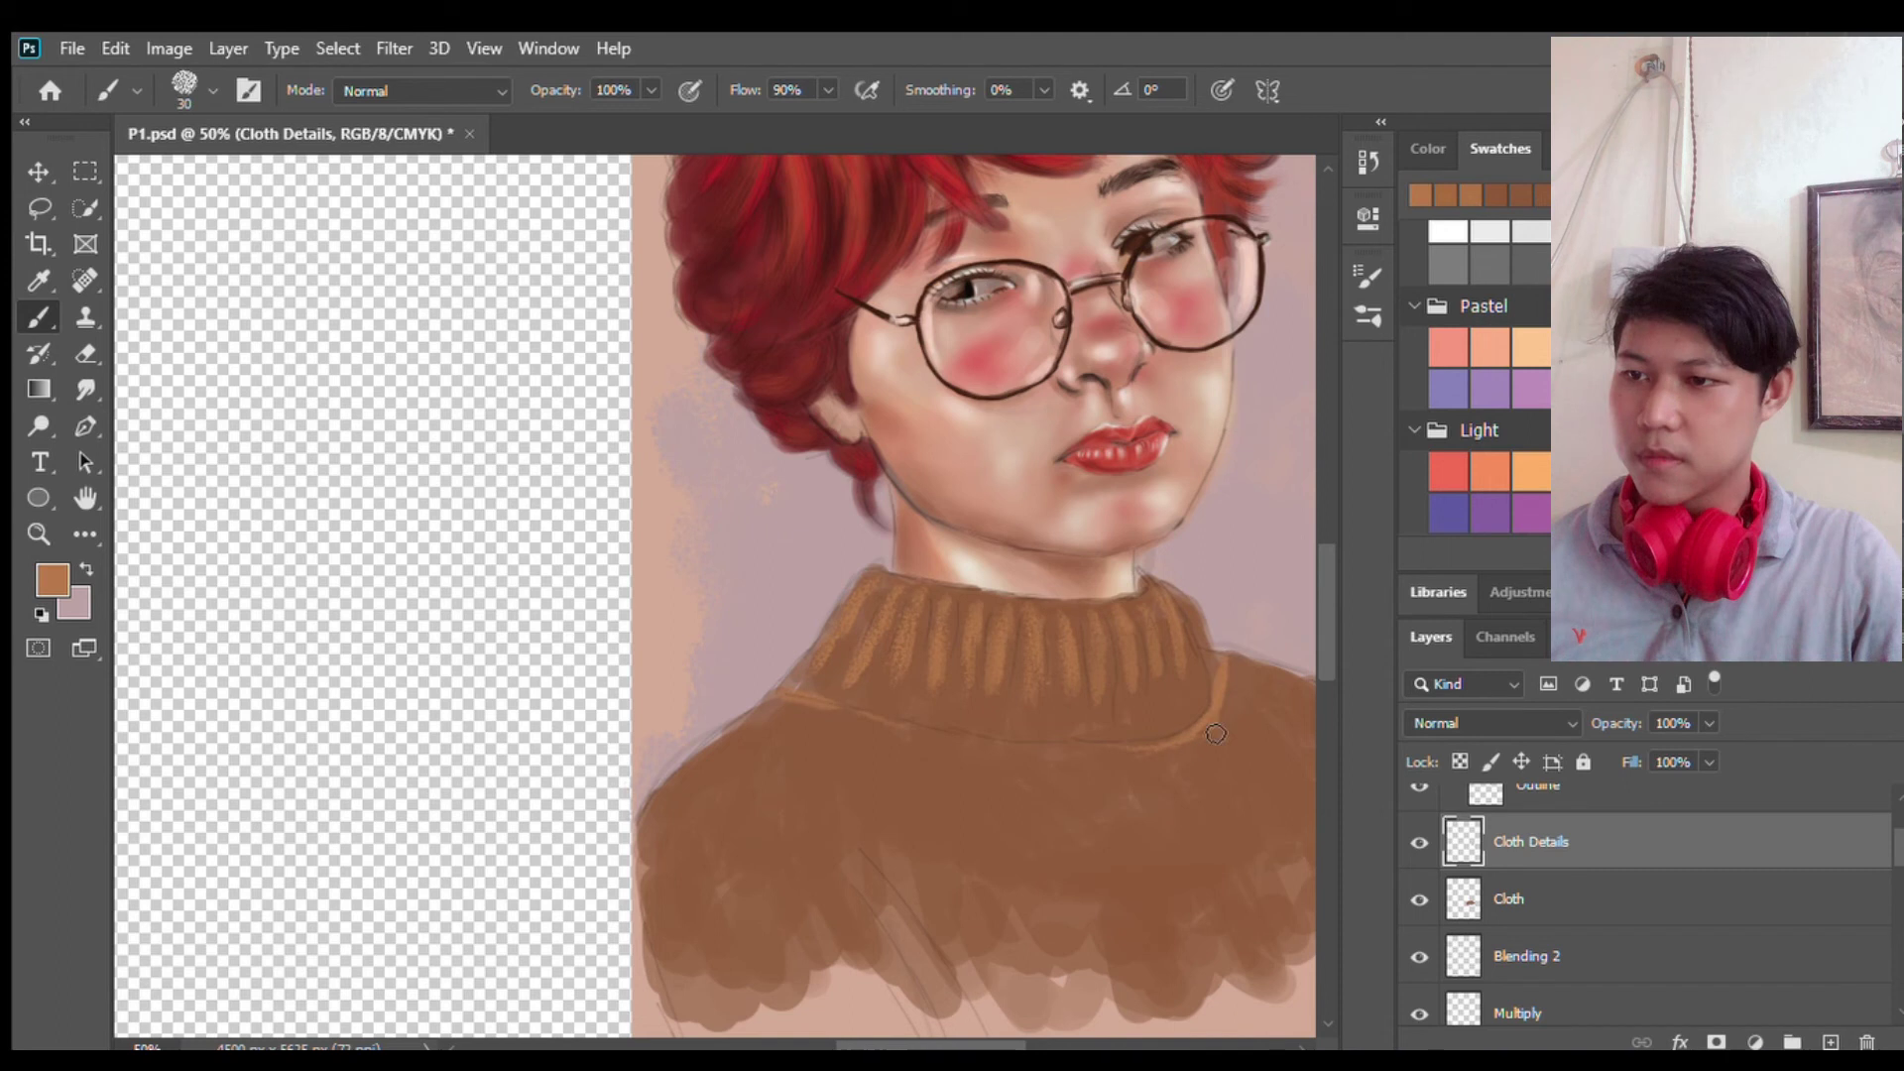
key(bracketright)
key(bracketright)
key(bracketright)
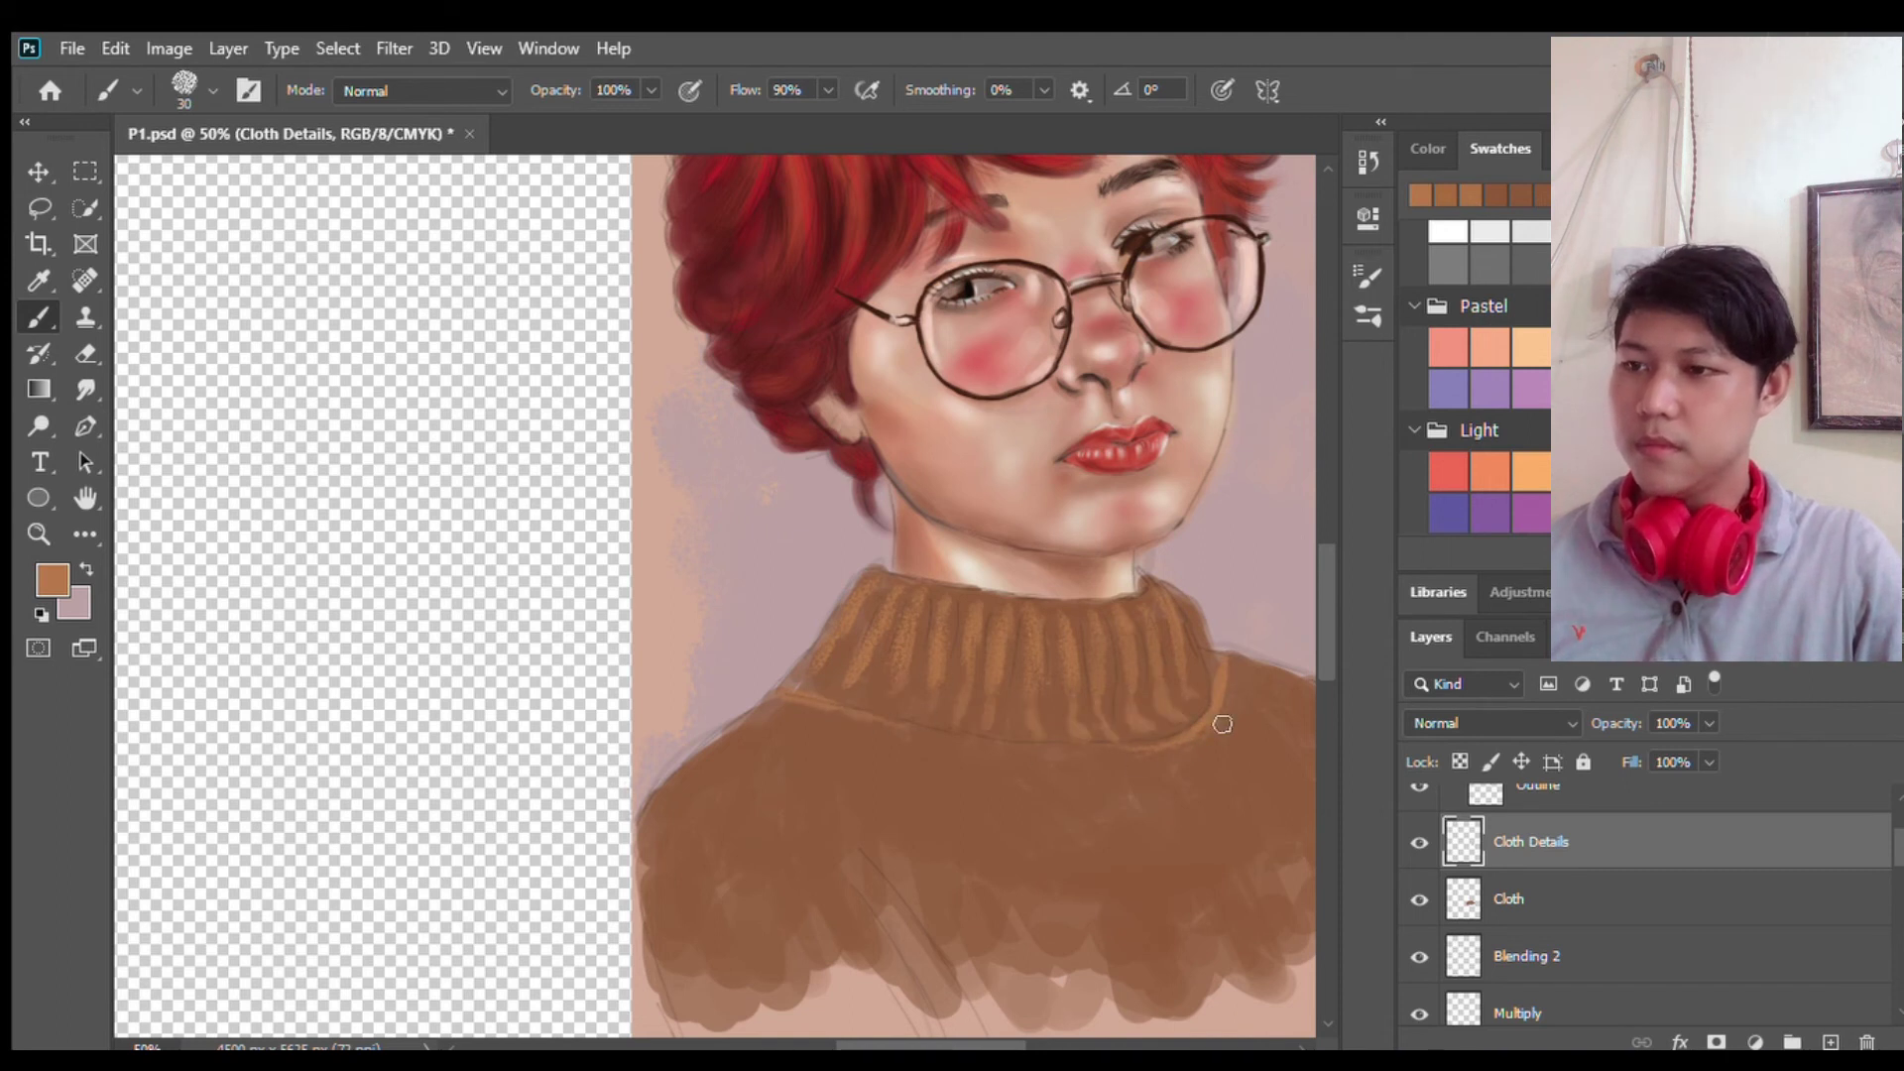
mouse_move(808, 770)
mouse_down()
mouse_move(787, 782)
mouse_move(892, 853)
mouse_up()
drag(940, 931, 960, 884)
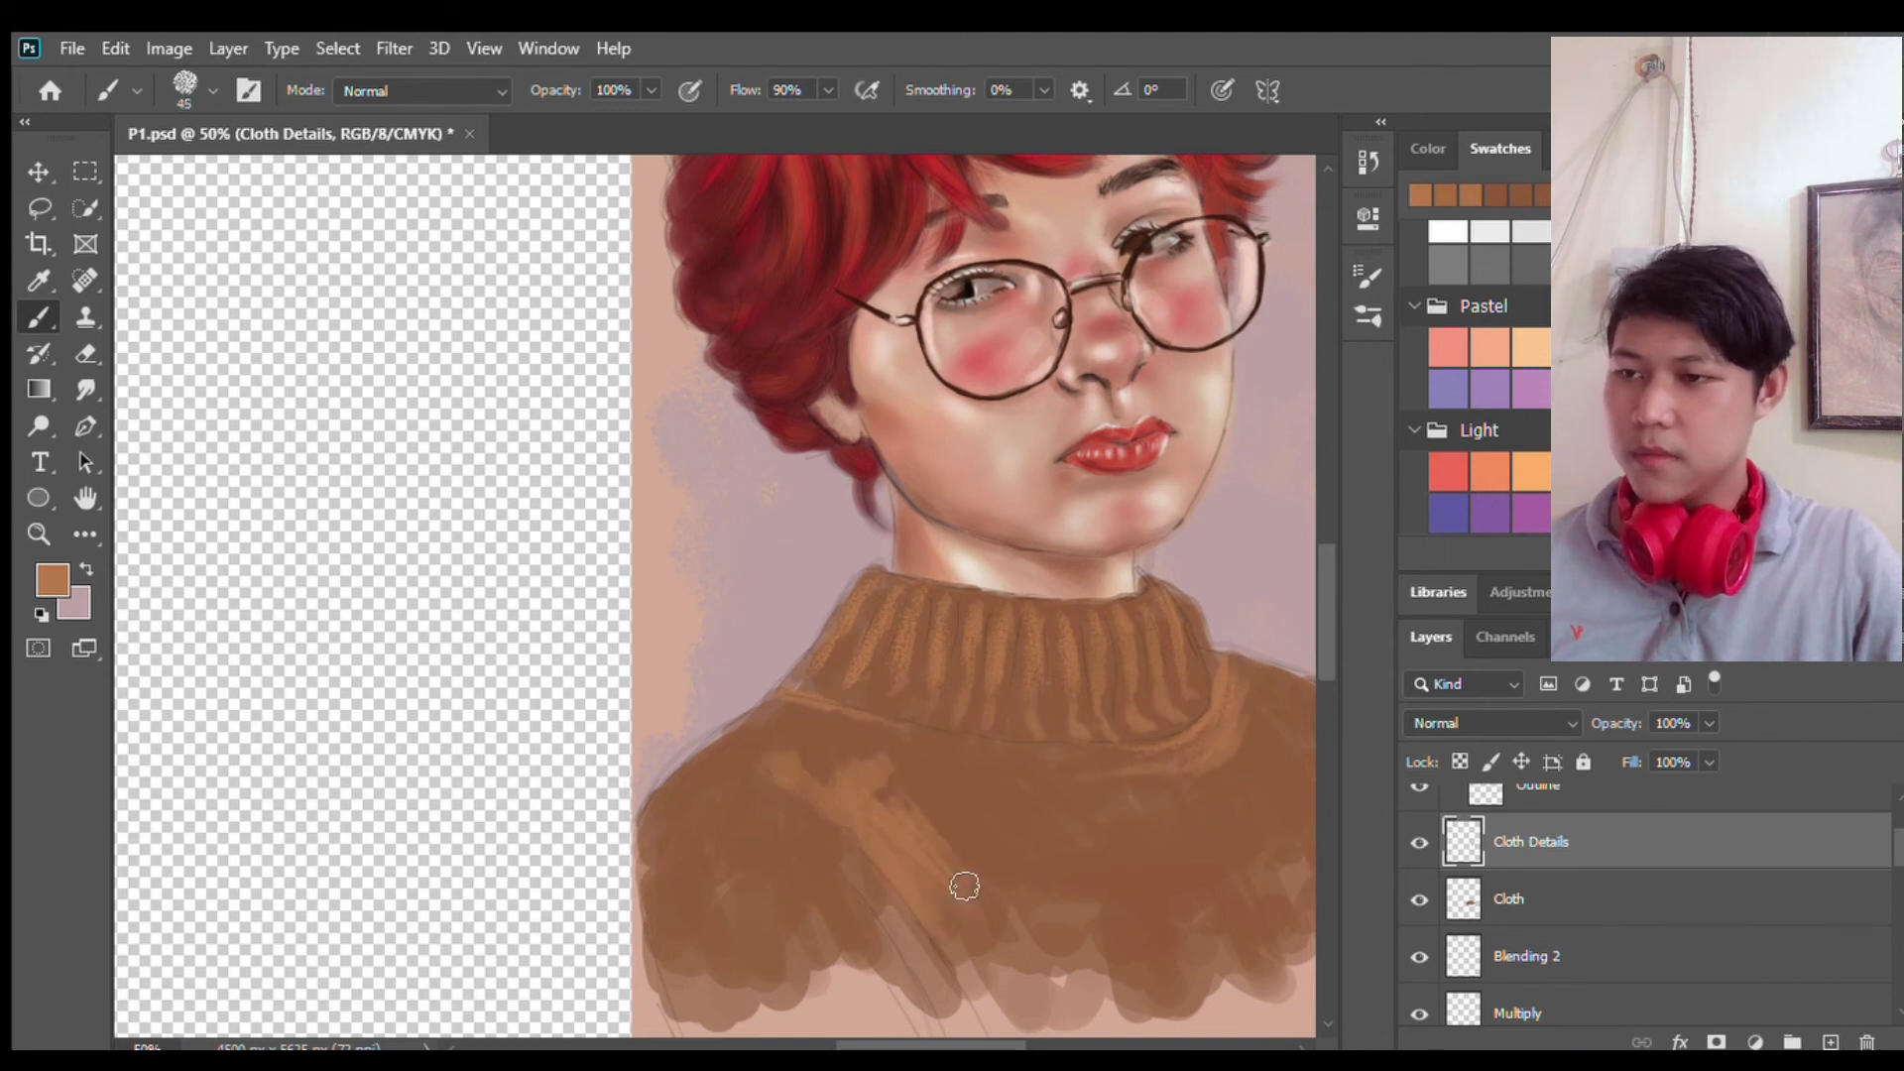
drag(842, 838, 793, 892)
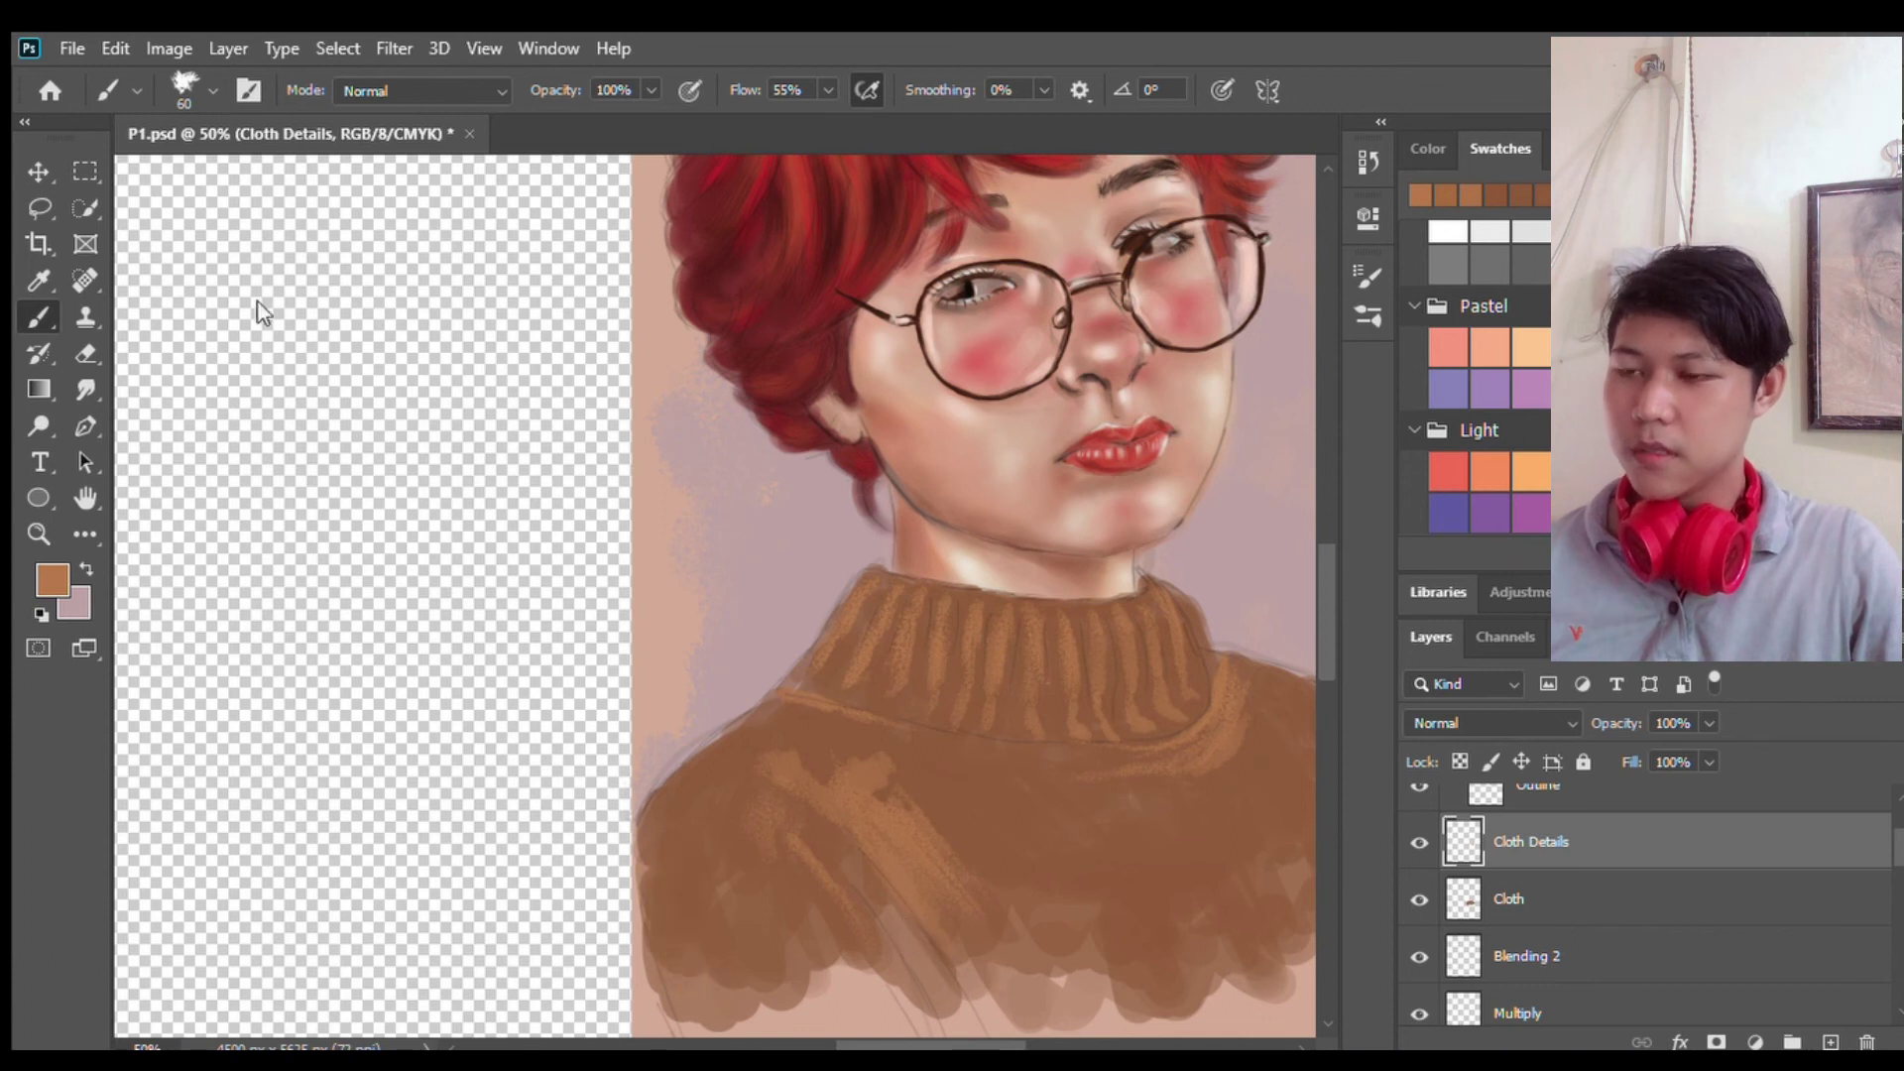
key(bracketright)
key(bracketright)
mouse_move(671, 881)
mouse_down()
mouse_move(809, 884)
mouse_move(684, 793)
mouse_up()
drag(823, 823, 1012, 799)
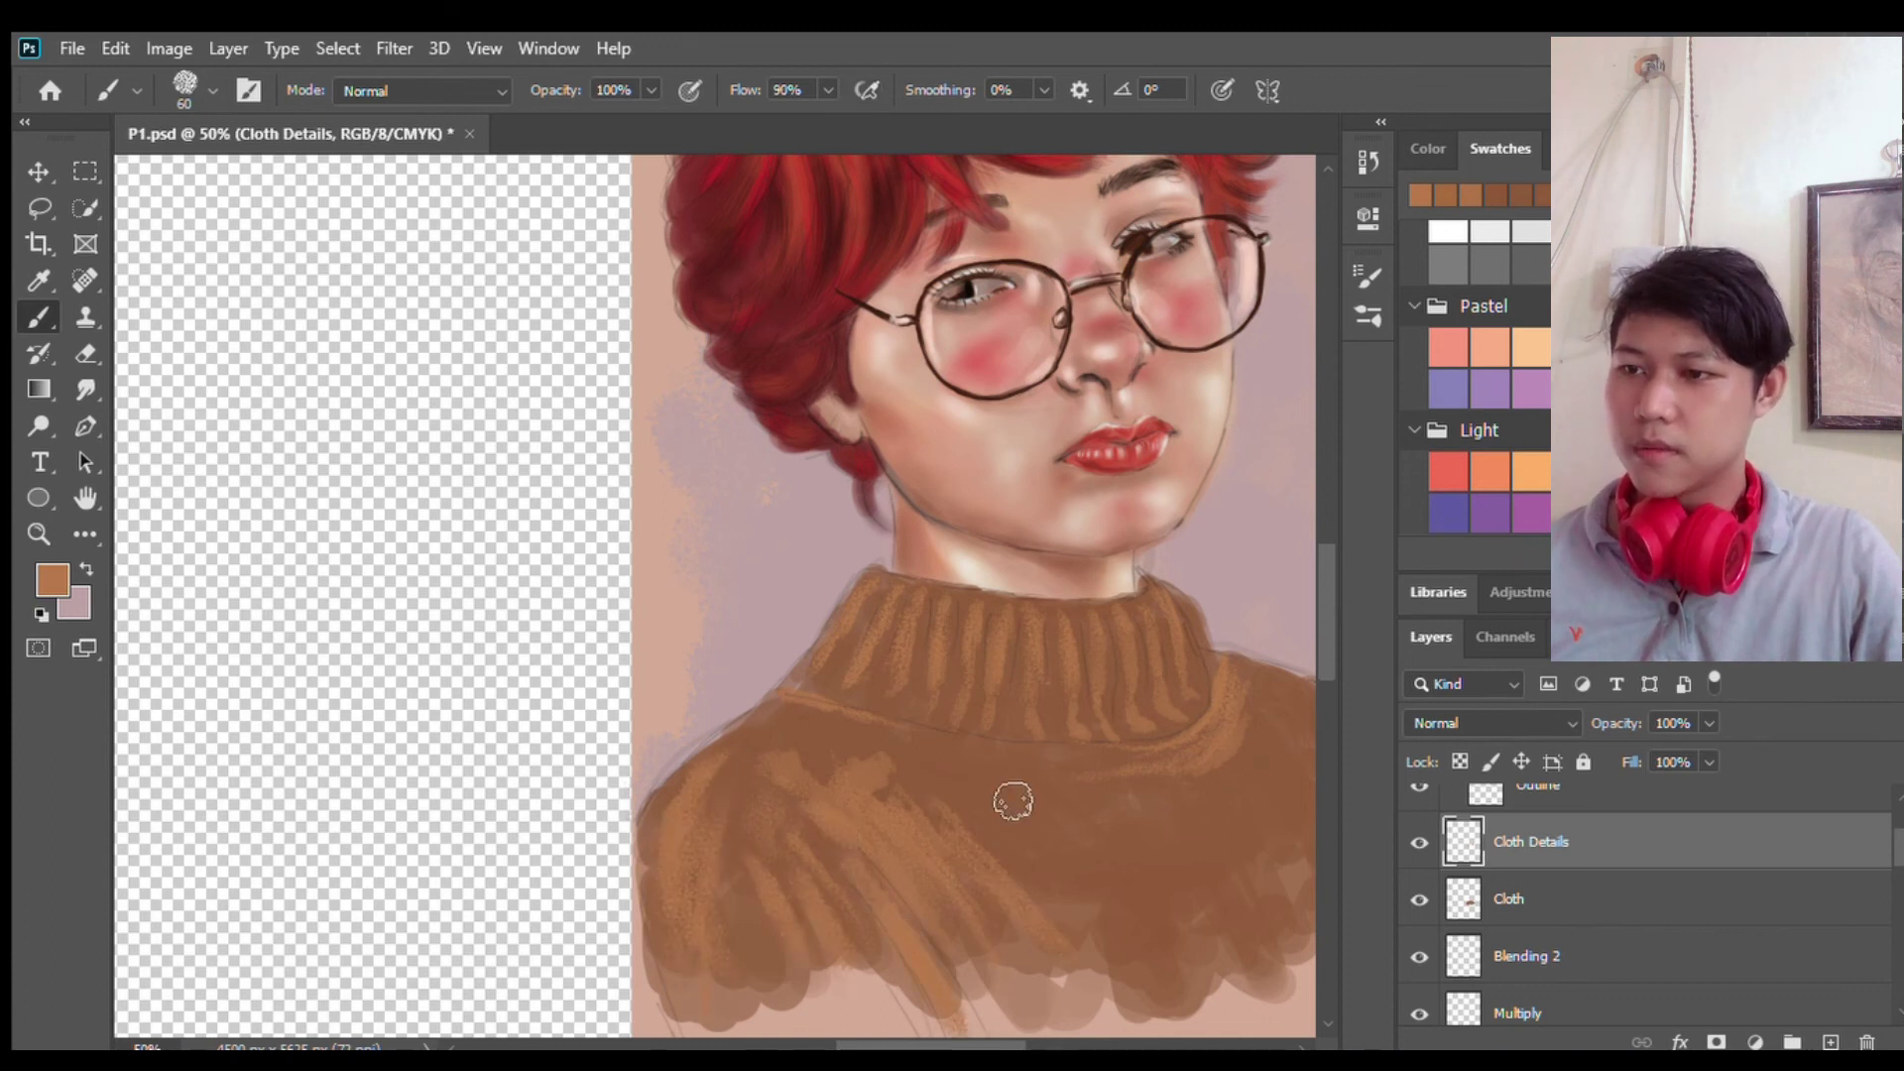
Step: Sweep a broad light texture stroke across the sweater body with a larger brush
key(bracketright)
key(bracketright)
scroll(266, 595, right, 3)
key(bracketright)
key(bracketright)
mouse_move(1170, 872)
mouse_down()
mouse_move(1045, 787)
mouse_move(695, 814)
mouse_up()
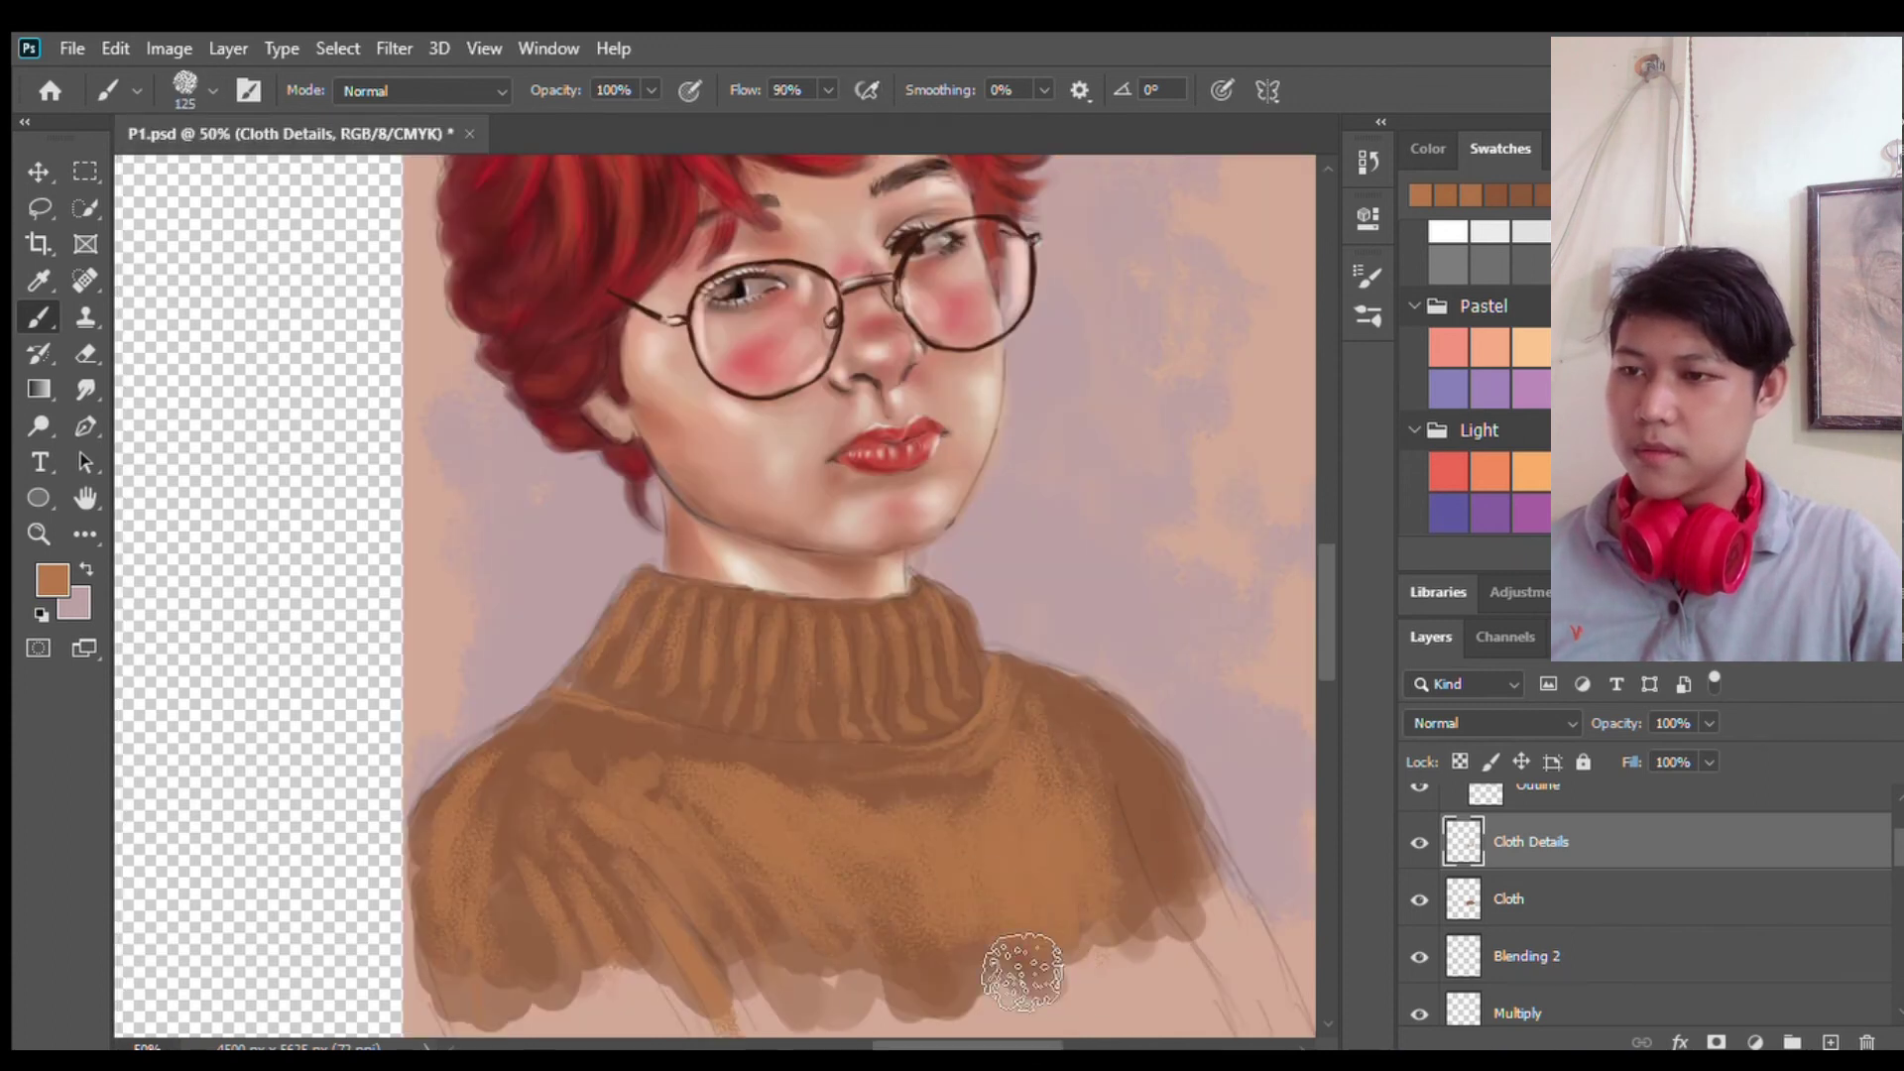
scroll(881, 821, left, 5)
scroll(995, 842, right, 4)
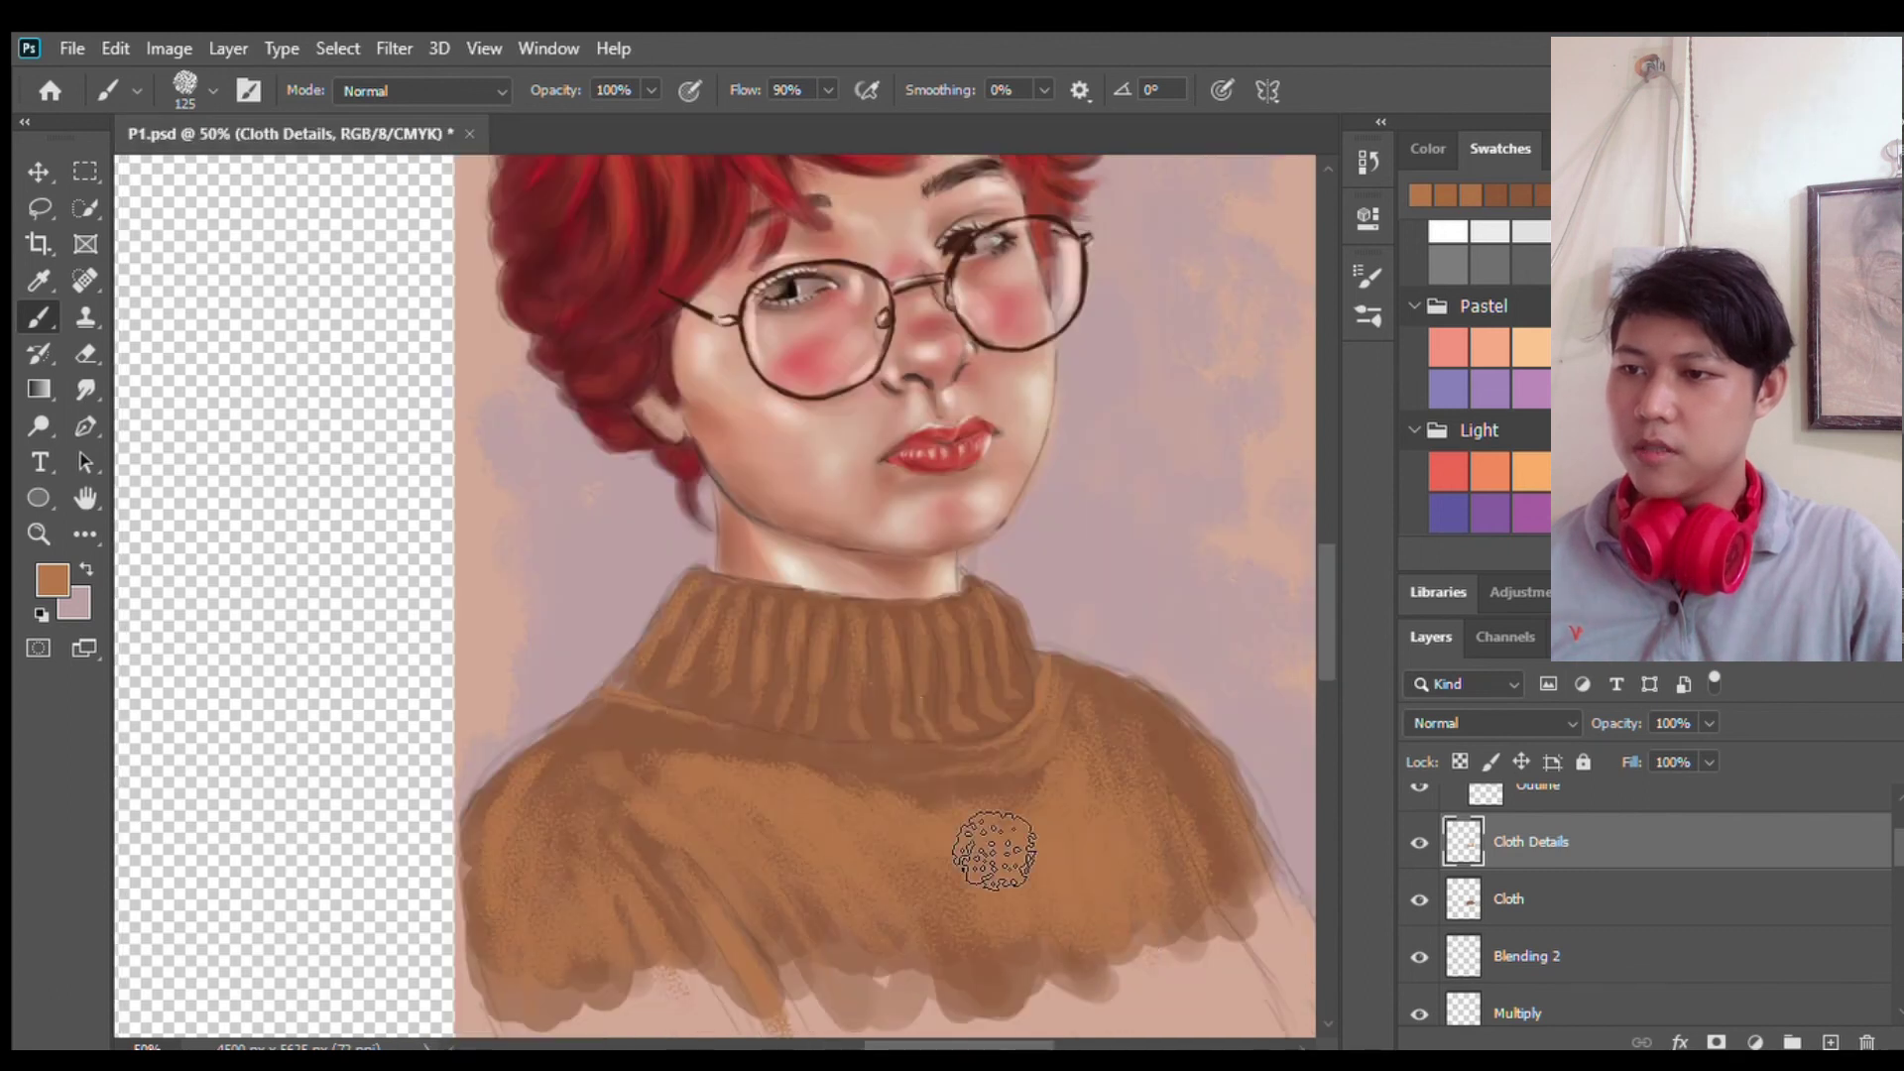
Step: Darken the lower sweater and hem with dark brown strokes and a diagonal fold
drag(703, 947, 853, 1031)
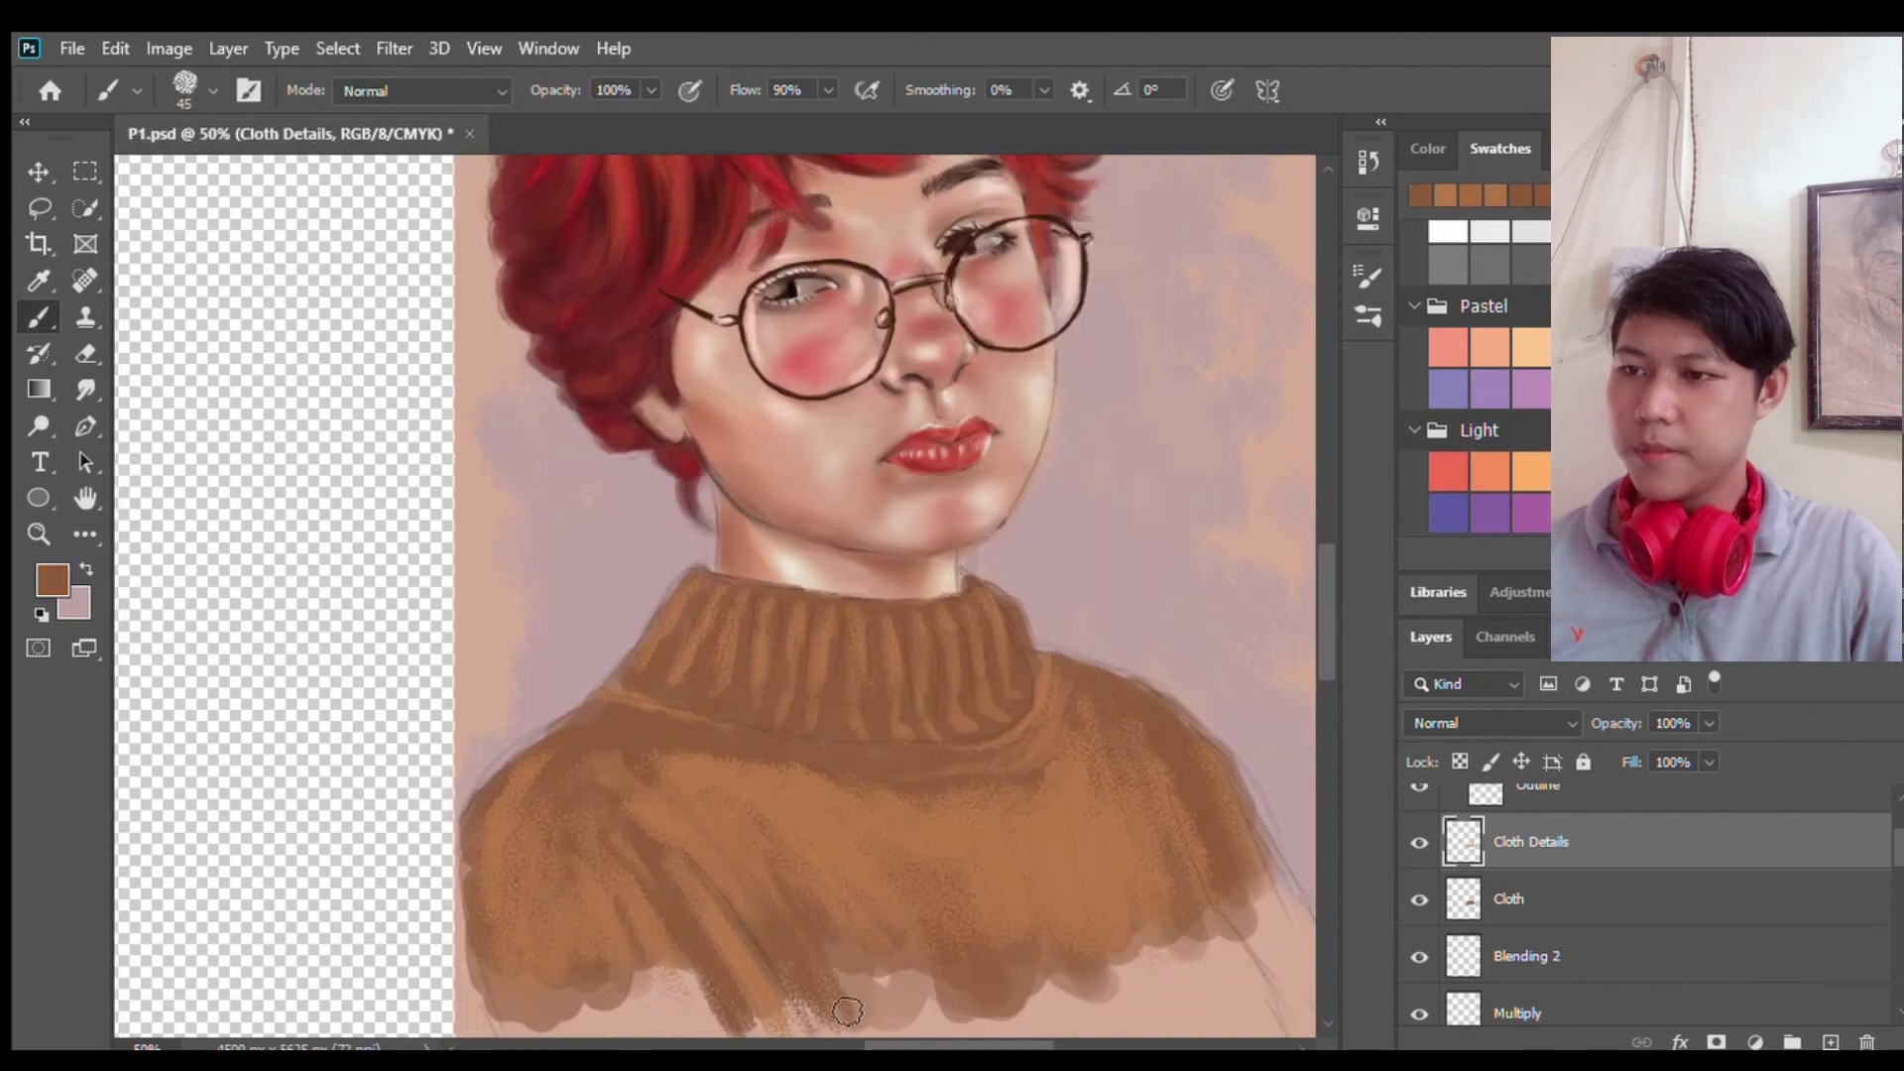
scroll(852, 992, down, 4)
key(bracketright)
key(bracketright)
key(bracketright)
mouse_move(783, 863)
mouse_down()
mouse_move(591, 714)
mouse_move(645, 692)
mouse_up()
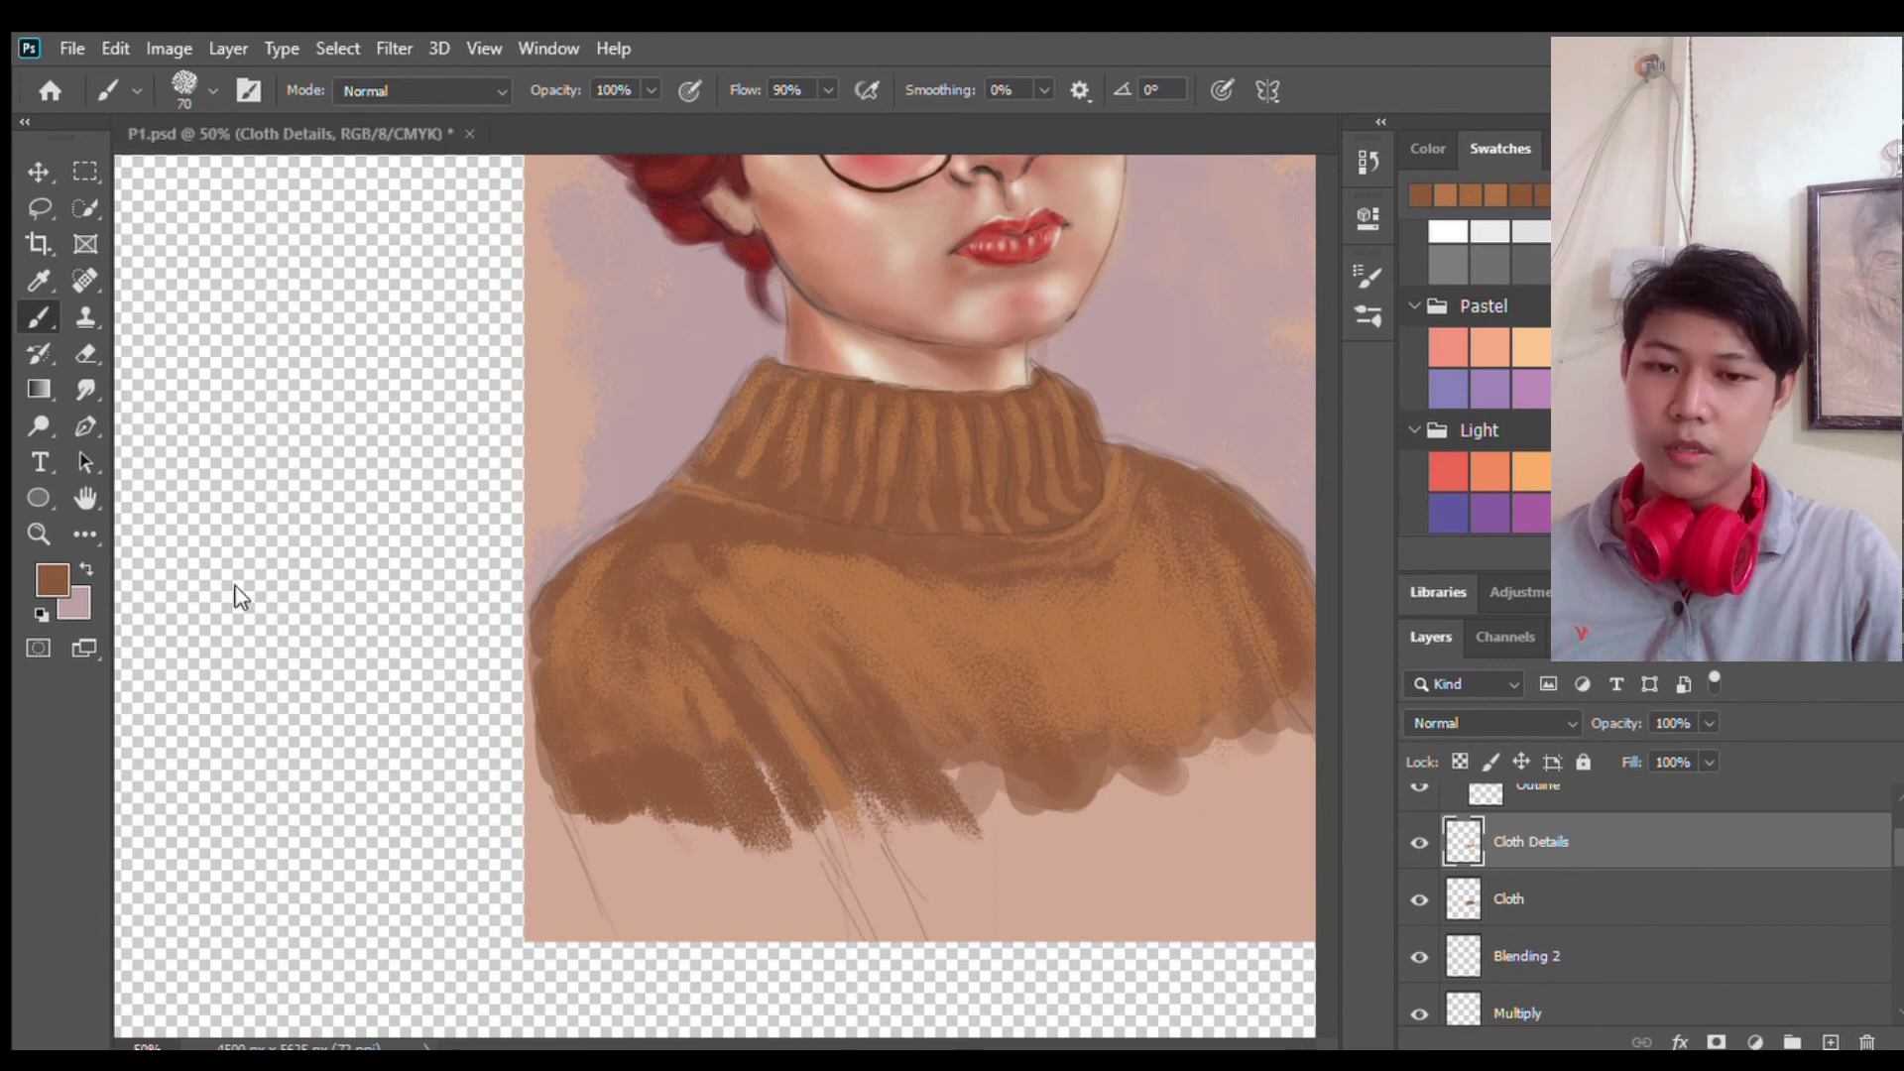
scroll(238, 595, right, 5)
drag(1071, 694, 927, 769)
alt+click(800, 738)
key(bracketleft)
key(bracketleft)
key(bracketleft)
scroll(281, 595, left, 6)
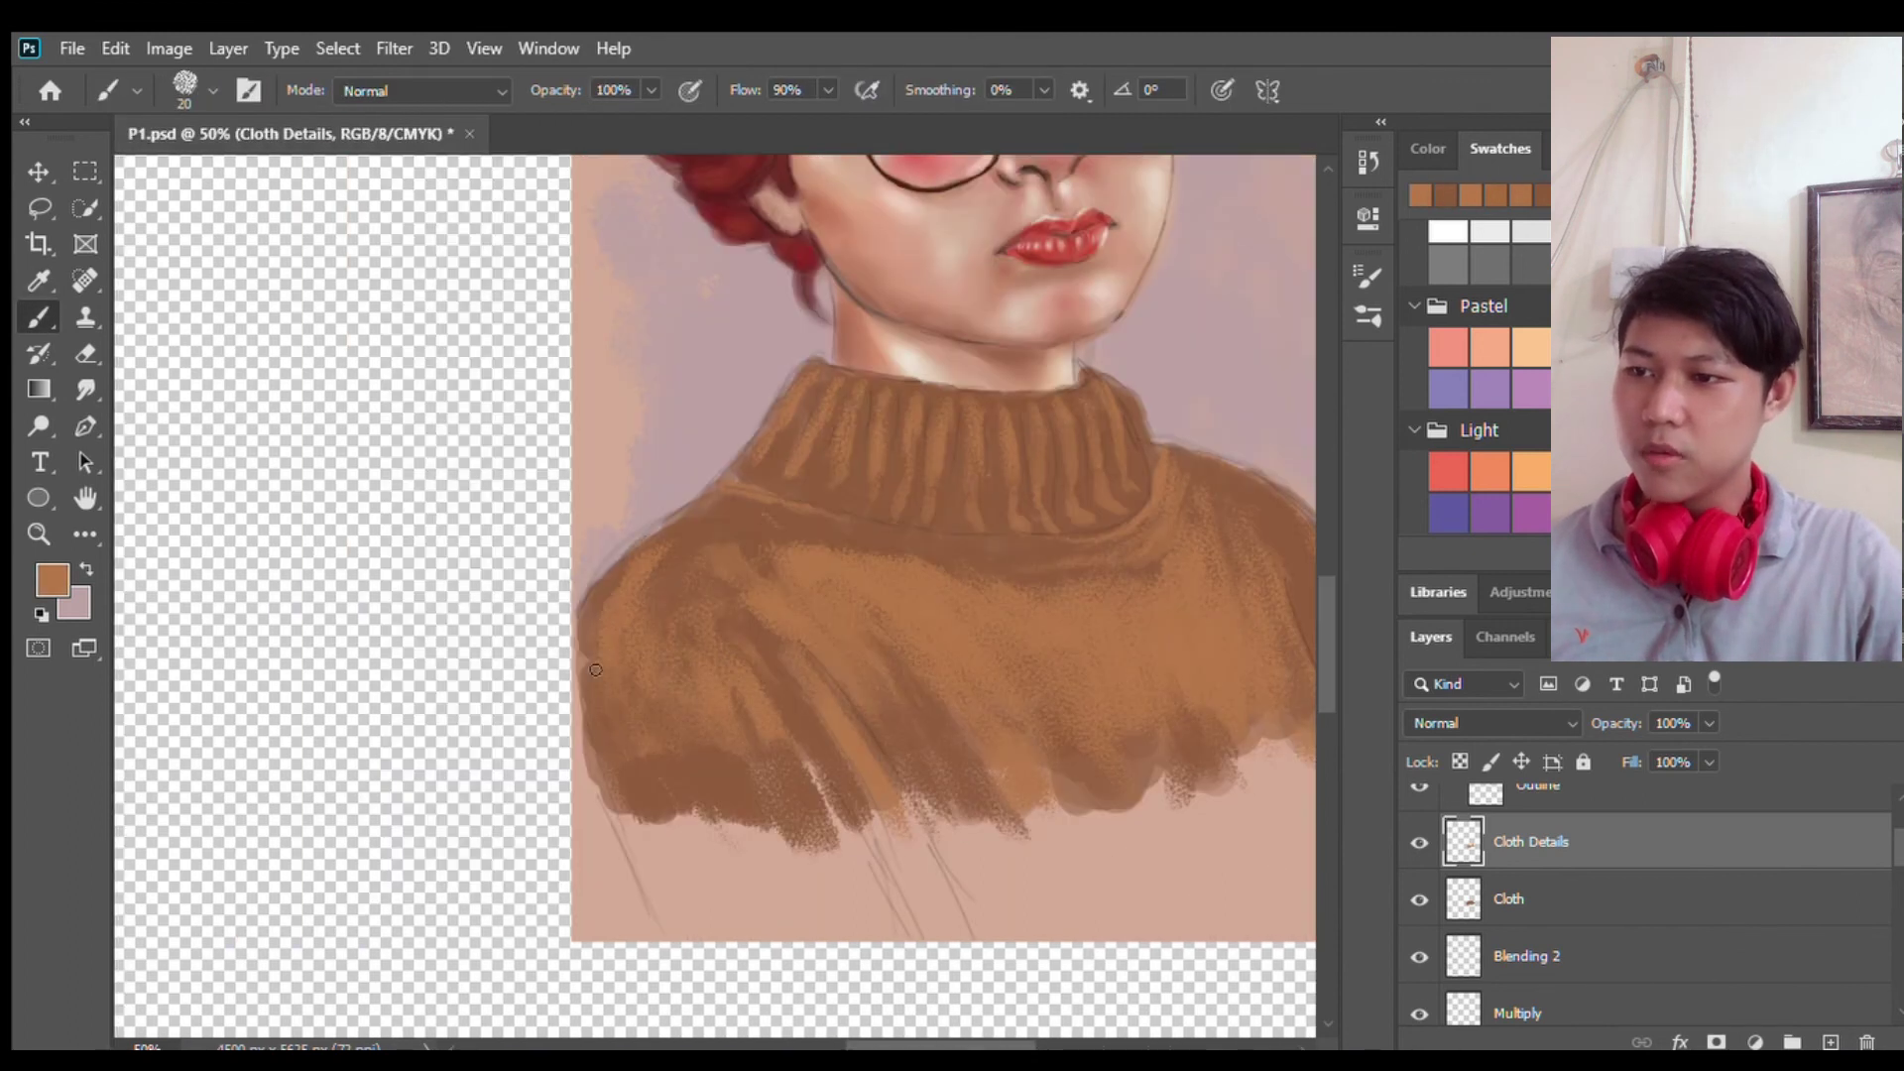
alt+click(807, 714)
drag(791, 635, 869, 815)
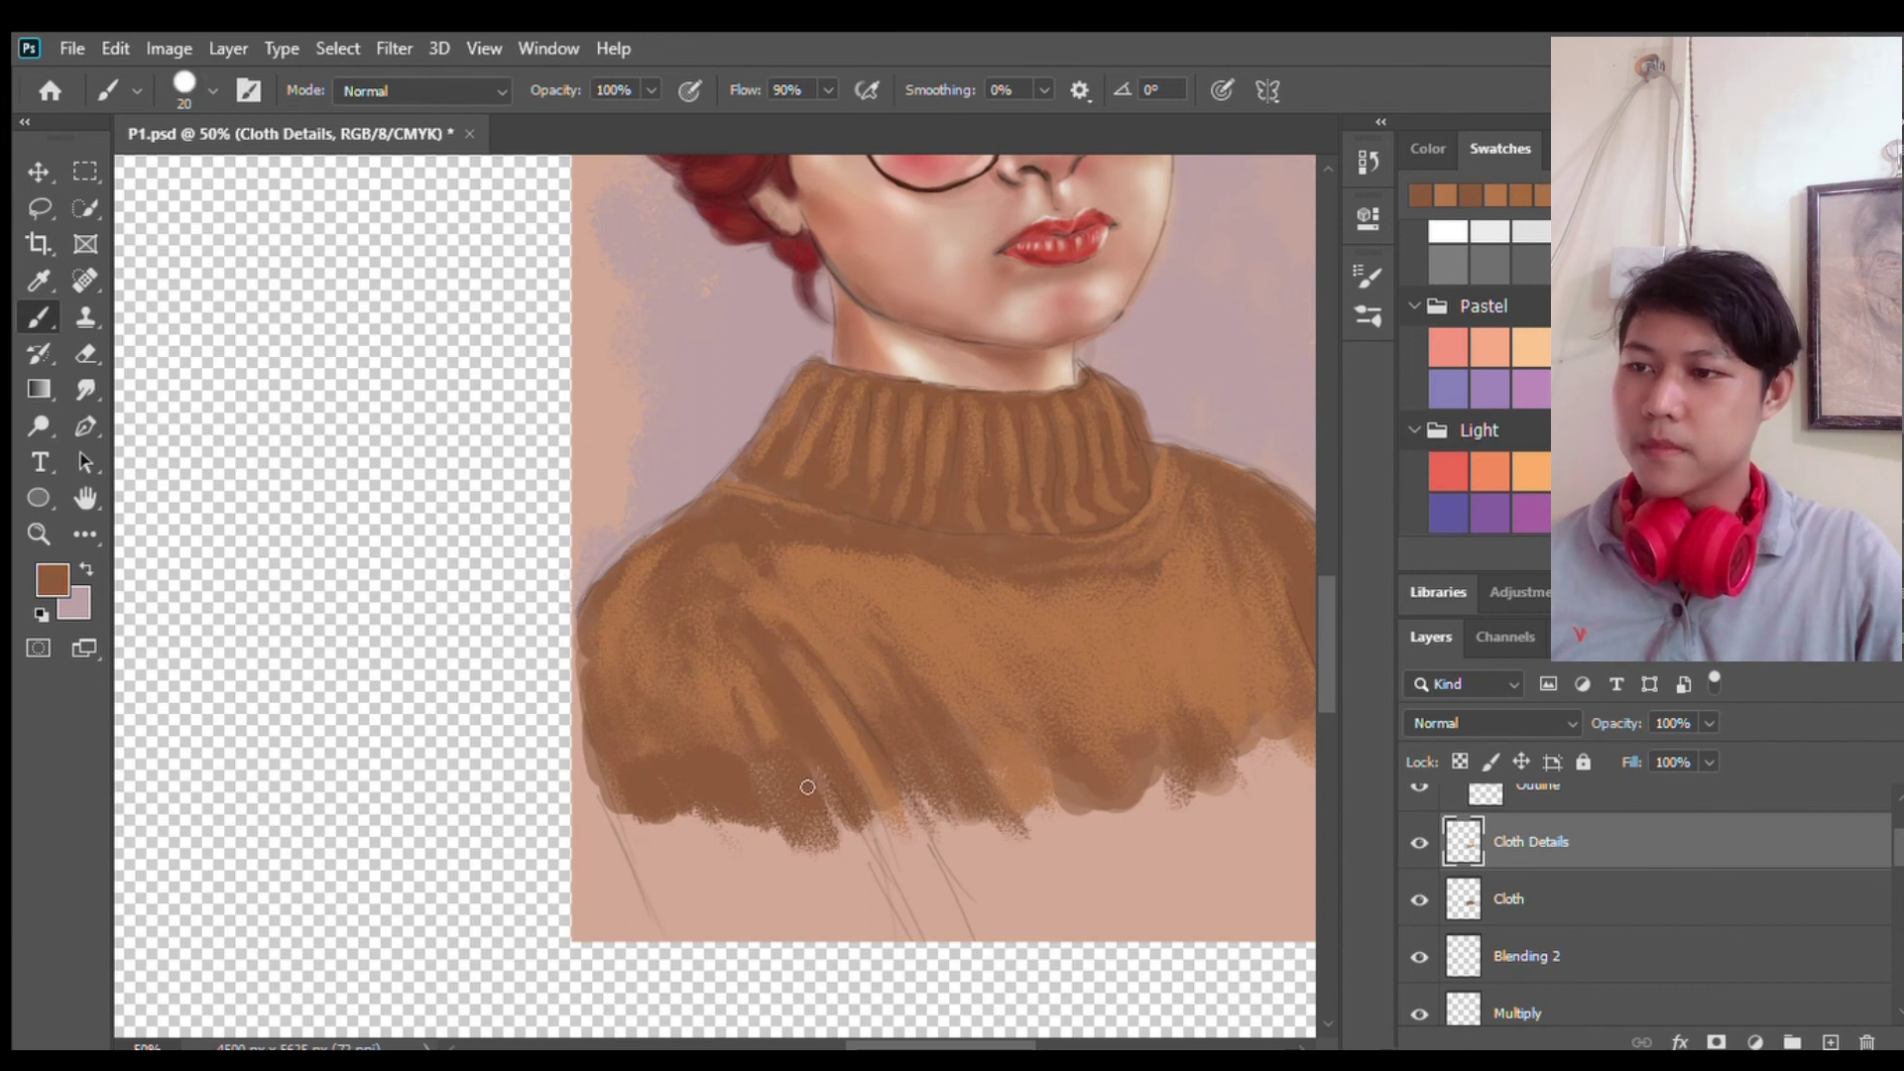
Step: Shade the neck and the gaps between the turtleneck ribs in dark brown
key(bracketleft)
key(bracketleft)
scroll(1076, 377, up, 1)
alt+click(1071, 327)
drag(1081, 352, 1071, 332)
drag(1086, 406, 1081, 480)
drag(1043, 417, 1041, 444)
drag(869, 411, 863, 490)
drag(828, 407, 819, 498)
drag(789, 381, 783, 434)
Step: Darken the sweater's right shoulder edge, then zoom out to the whole portrait
drag(1021, 588, 328, 587)
key(bracketright)
key(bracketright)
key(bracketright)
mouse_move(754, 728)
mouse_down()
mouse_move(729, 615)
mouse_move(843, 793)
mouse_up()
alt+click(848, 697)
key(z)
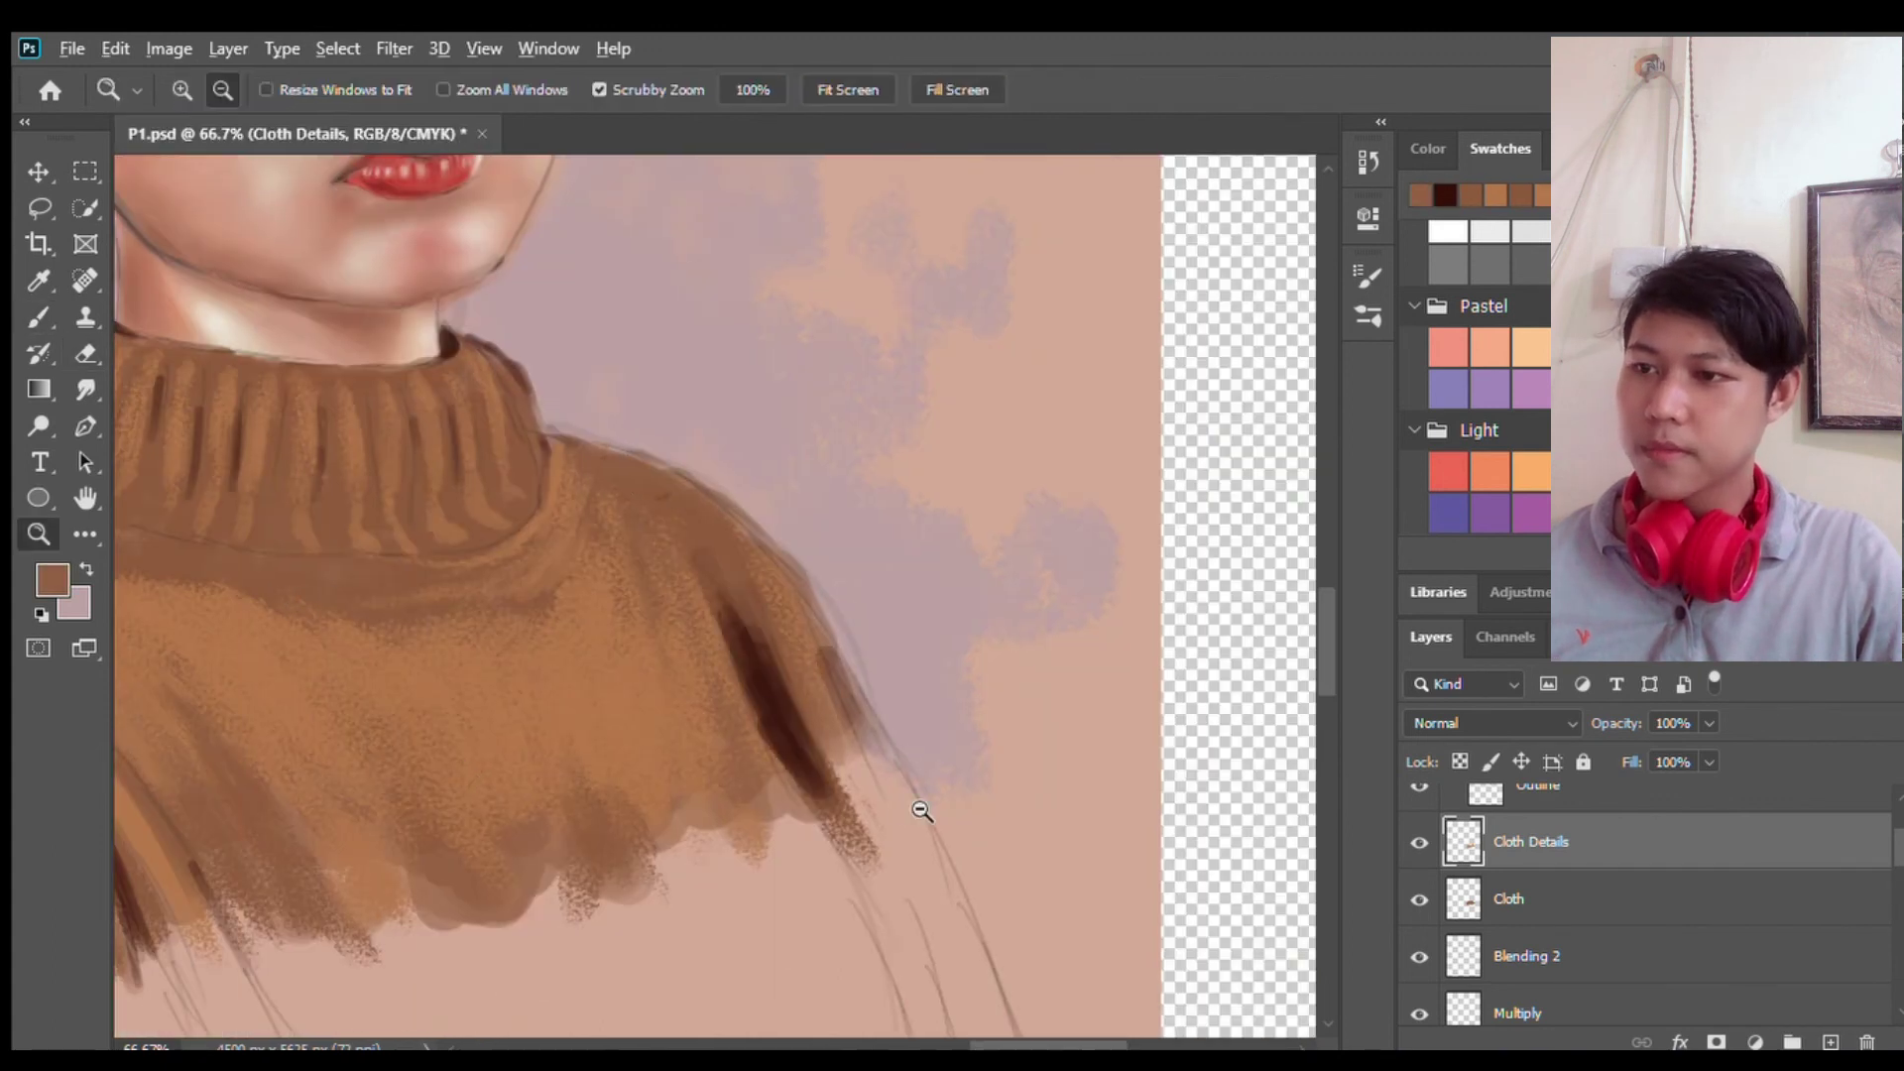
key(ctrl+minus)
key(ctrl+minus)
Step: Check the lips close up on the Details layer, then zoom back out to the whole portrait
scroll(1894, 861, down, 1)
ctrl+click(1036, 692)
key(ctrl+1)
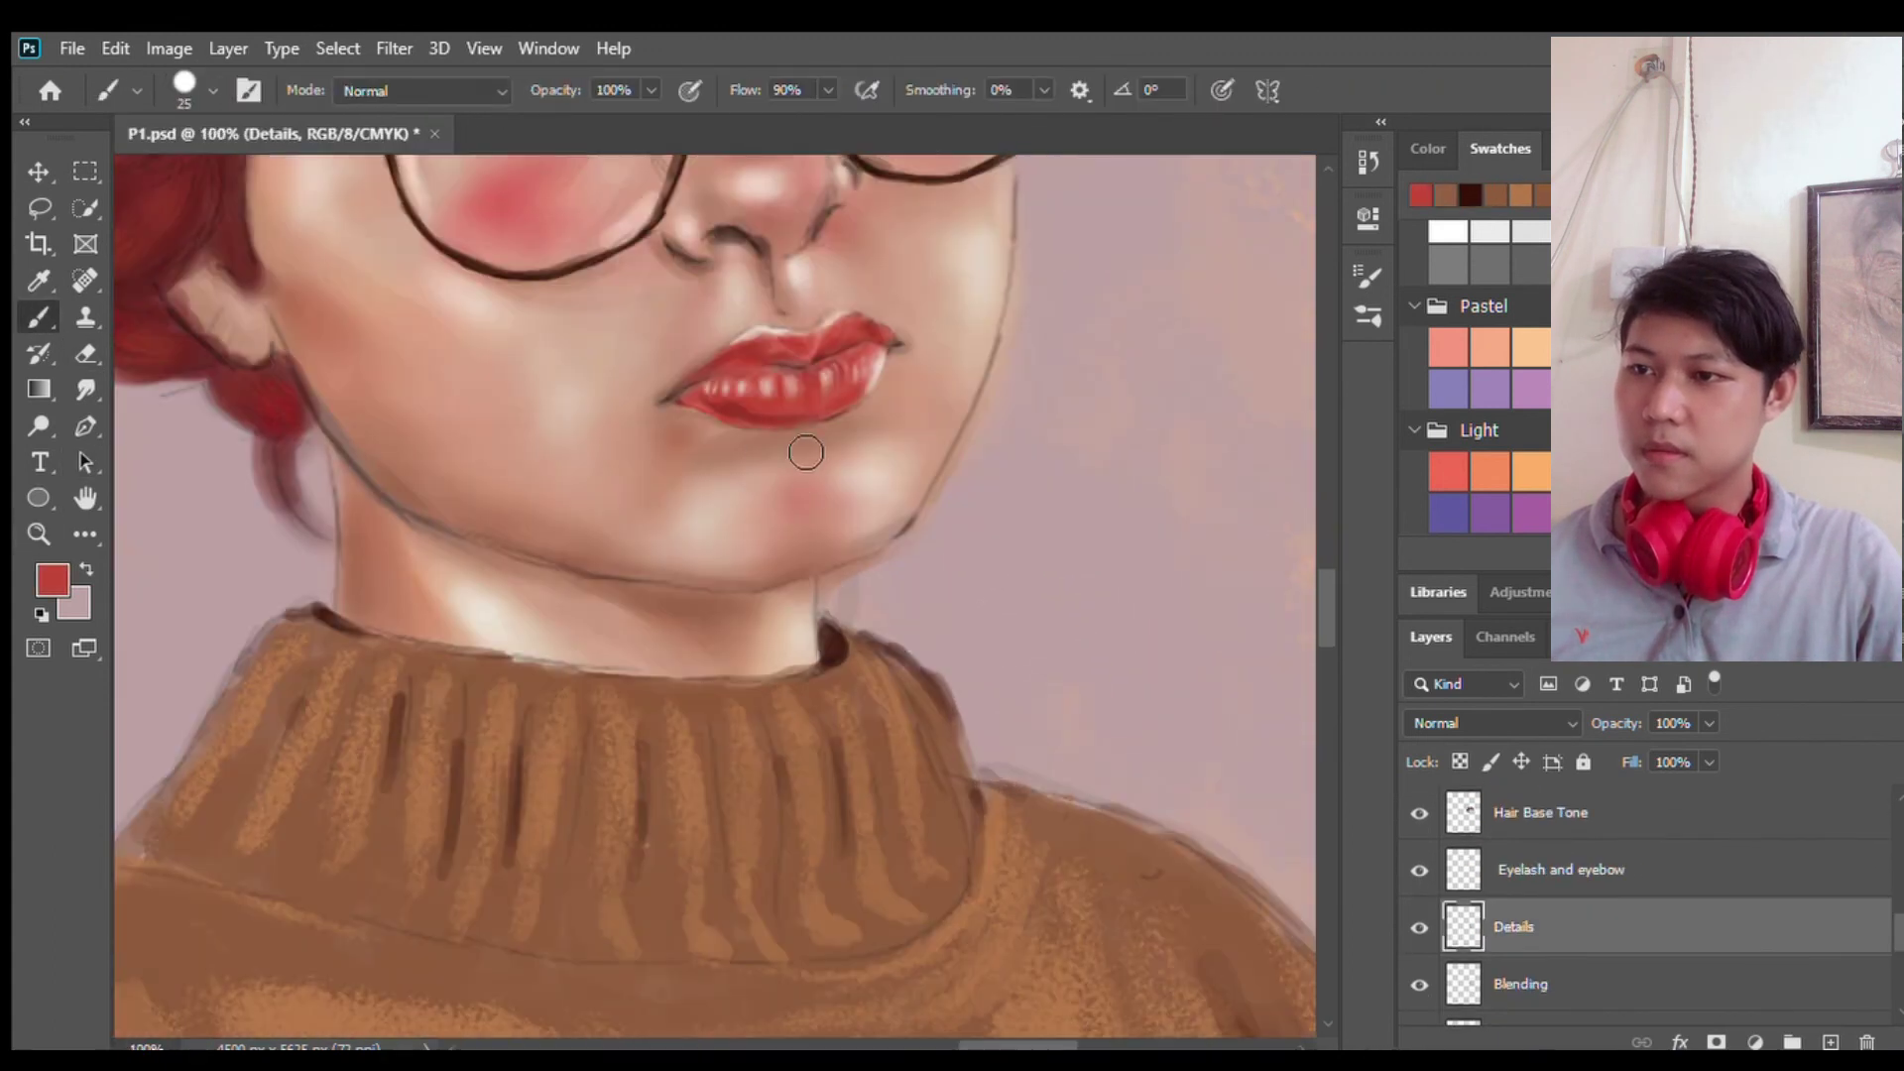
key(b)
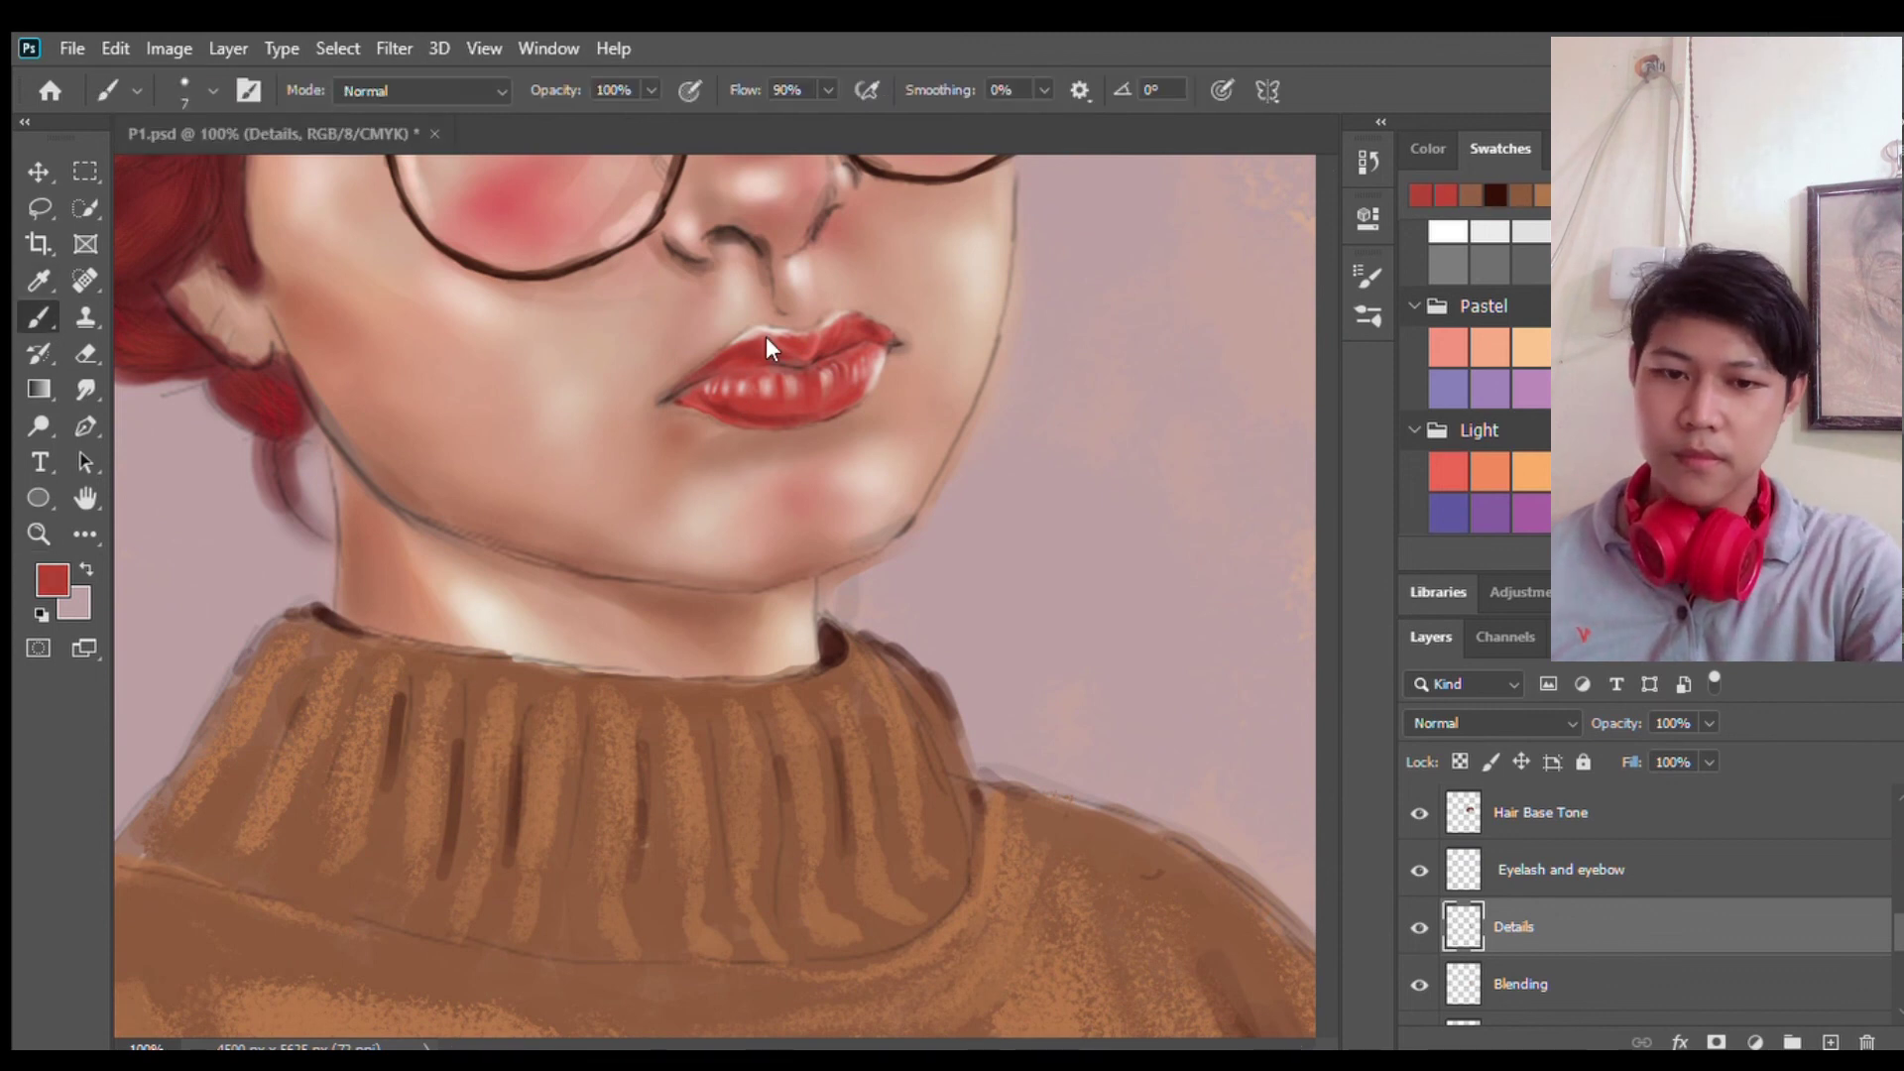
scroll(753, 396, up, 1)
key(ctrl+minus)
key(ctrl+minus)
key(ctrl+minus)
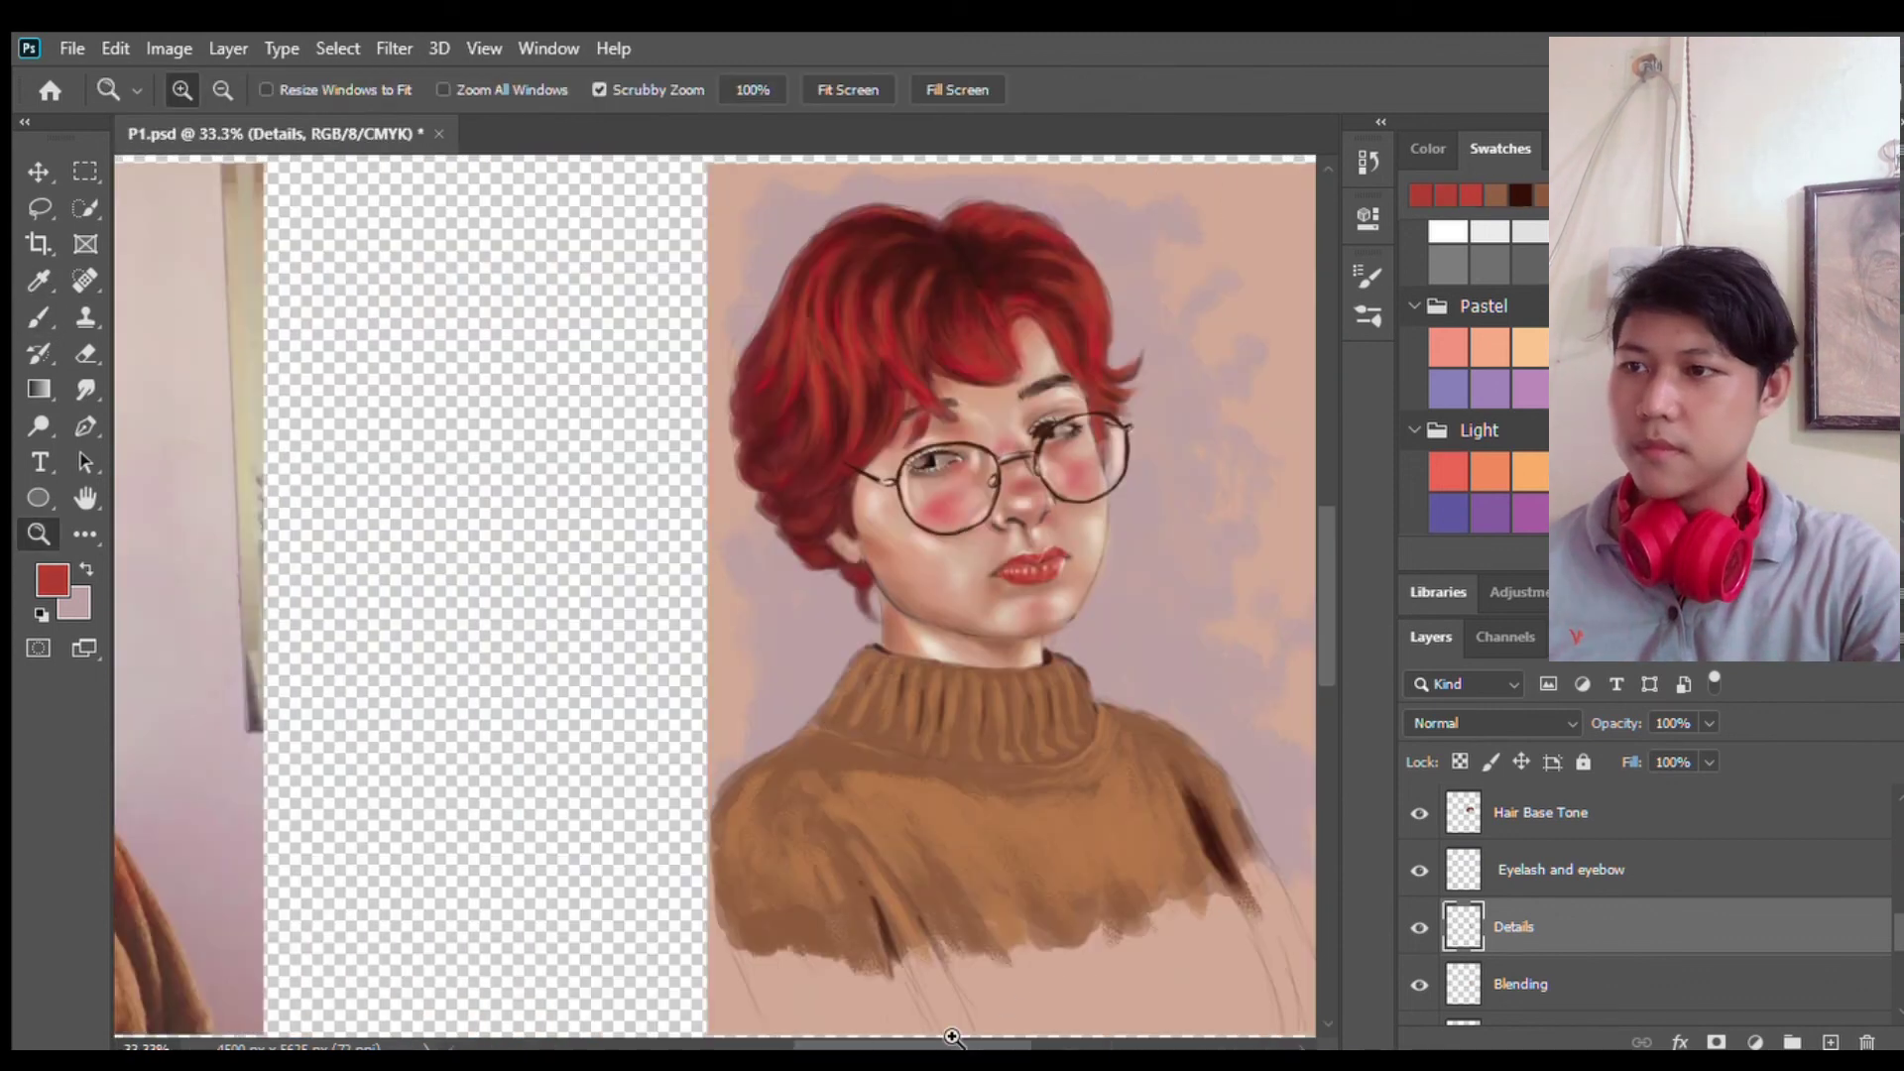
Step: On the Background layer, paint purple and lavender around the neck, hair and shoulder
ctrl+click(754, 557)
alt+click(753, 558)
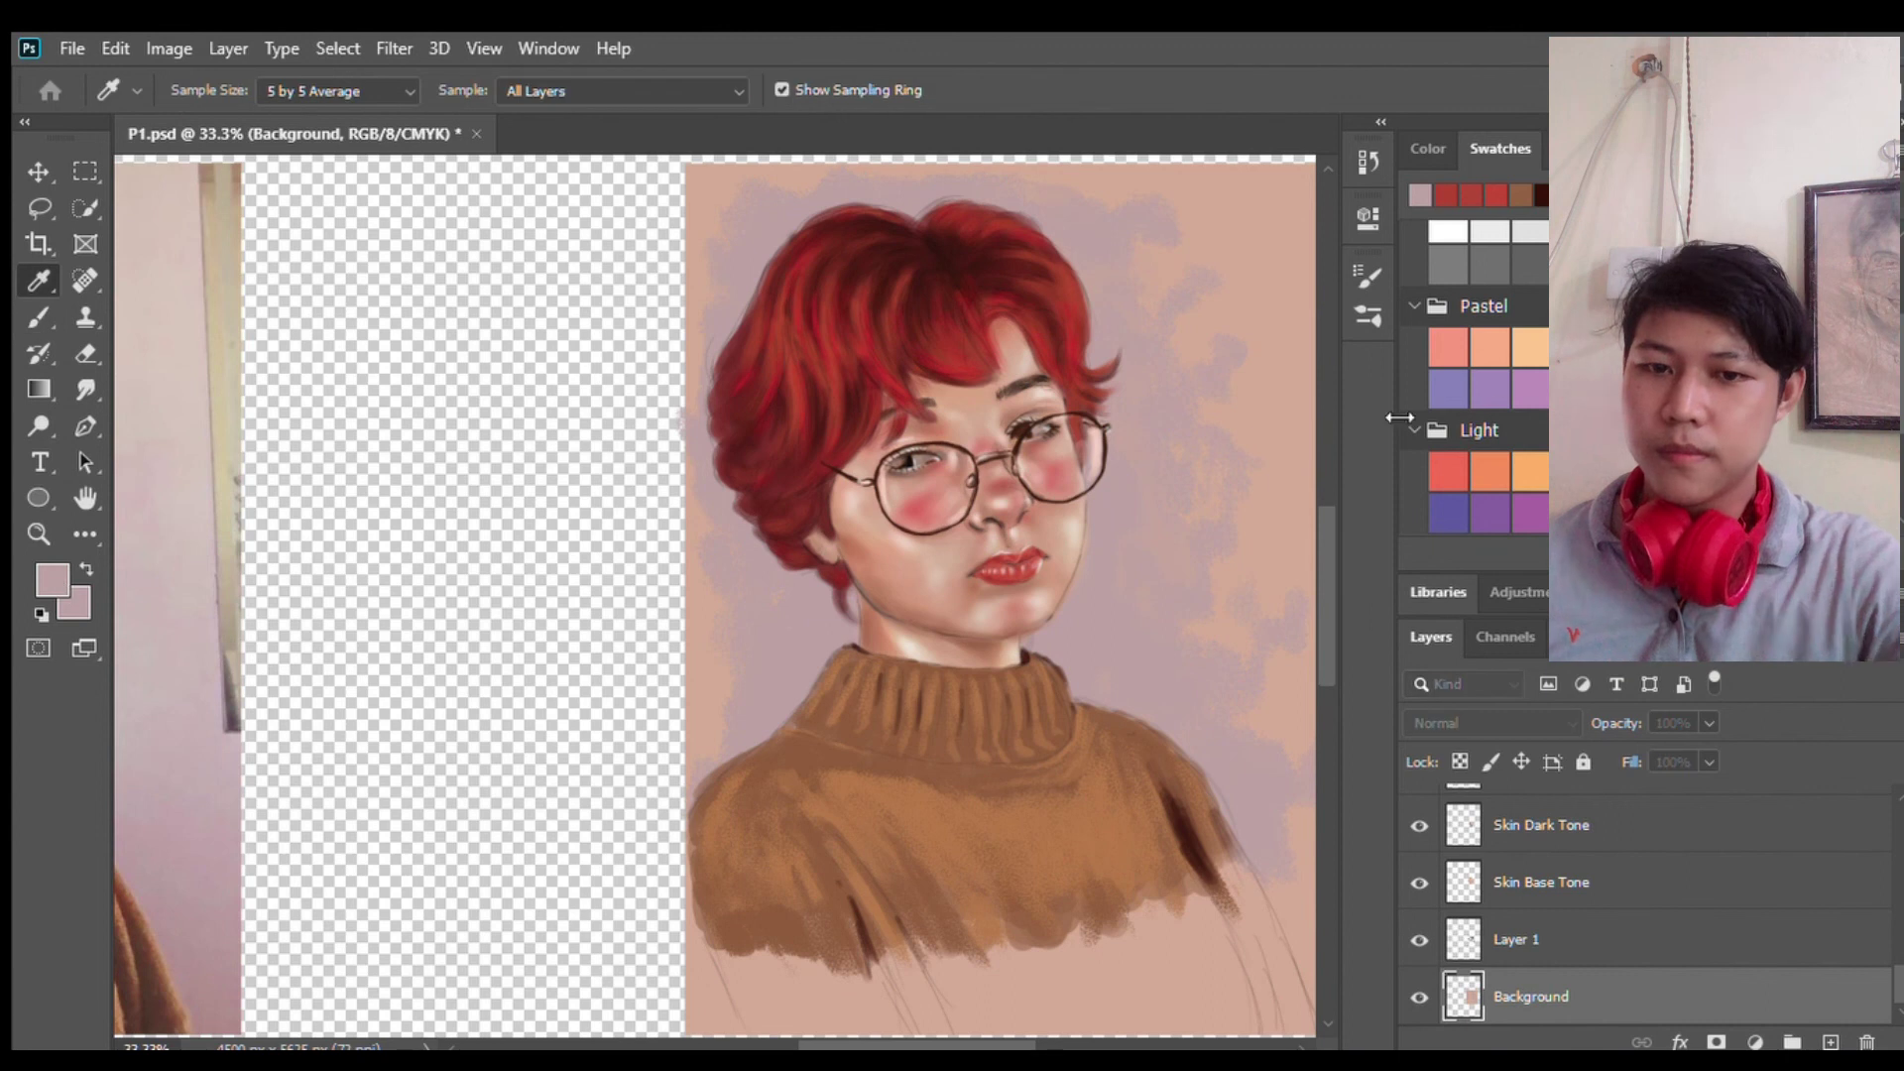
click(1490, 386)
drag(1069, 602, 1036, 655)
click(1489, 513)
mouse_move(736, 575)
mouse_down()
mouse_move(863, 212)
mouse_move(706, 397)
mouse_move(853, 705)
mouse_up()
key(bracketright)
key(bracketright)
key(bracketright)
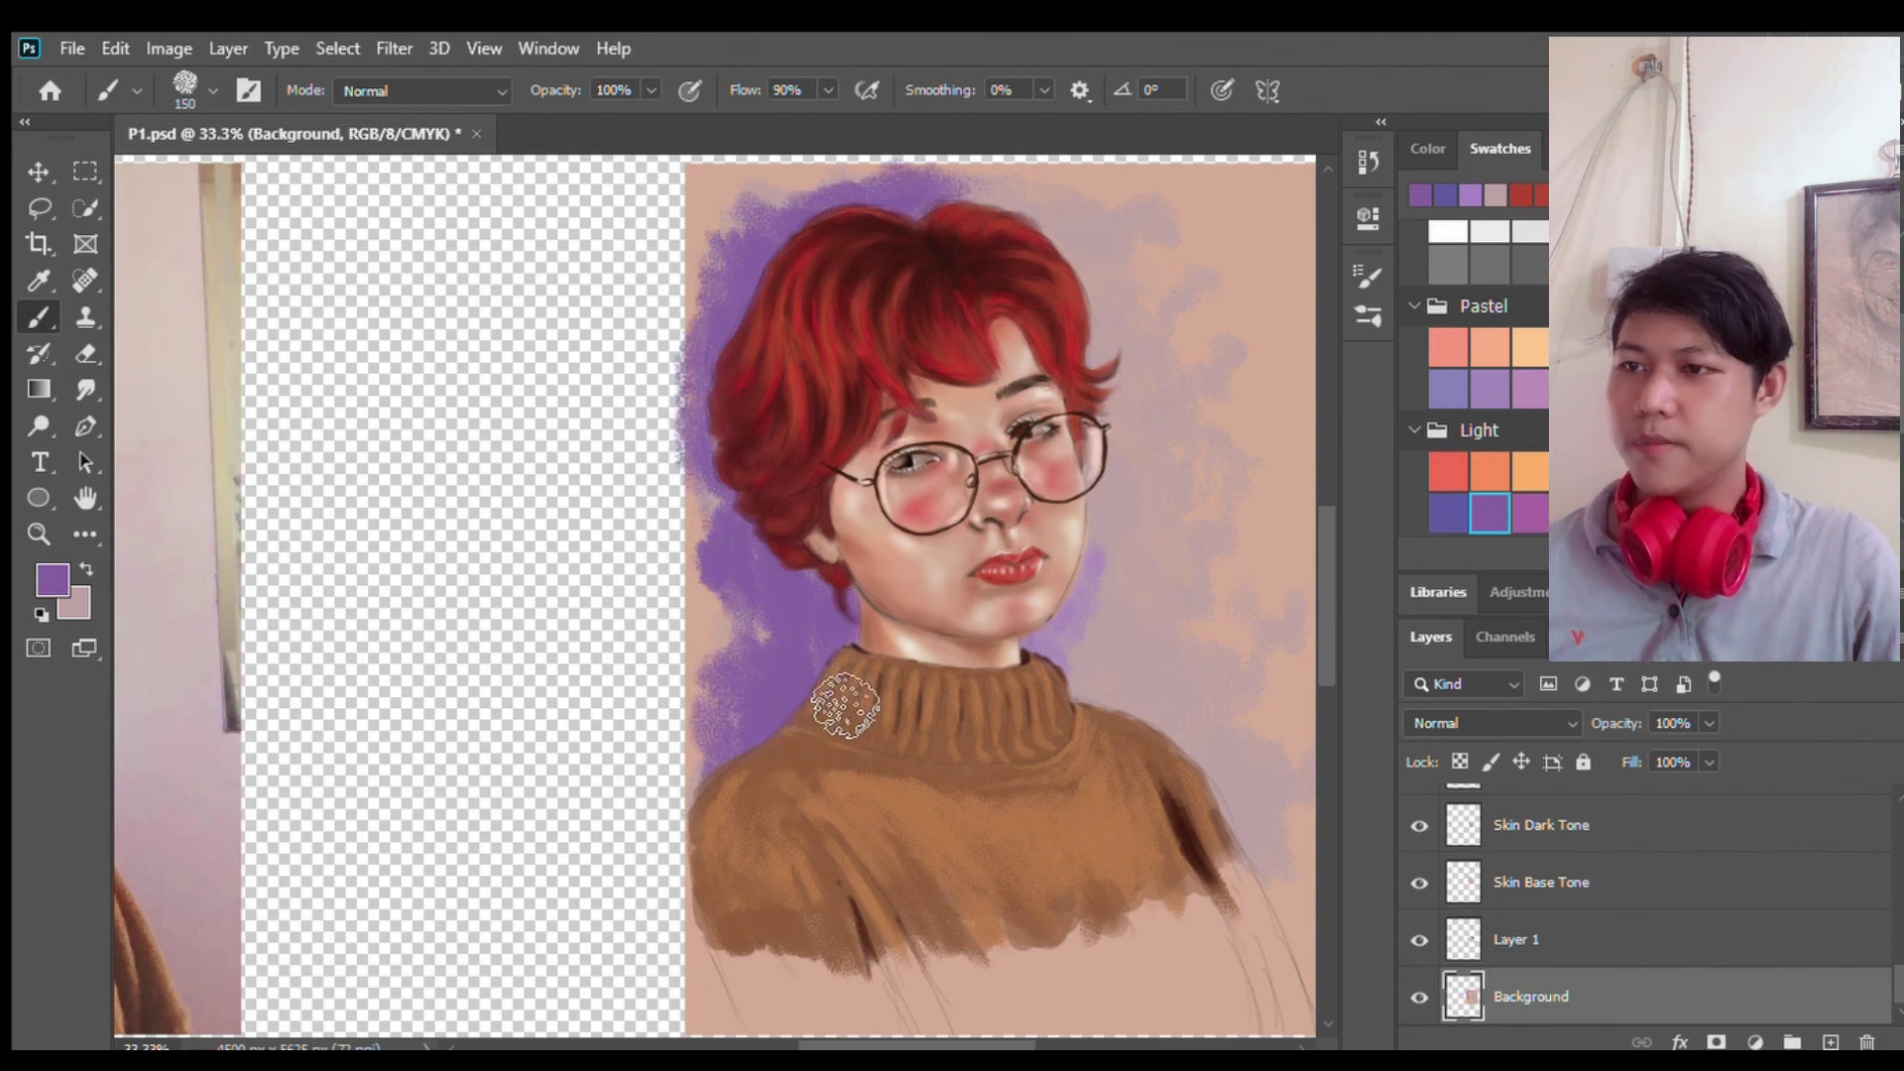
alt+click(1062, 649)
drag(1032, 194, 880, 203)
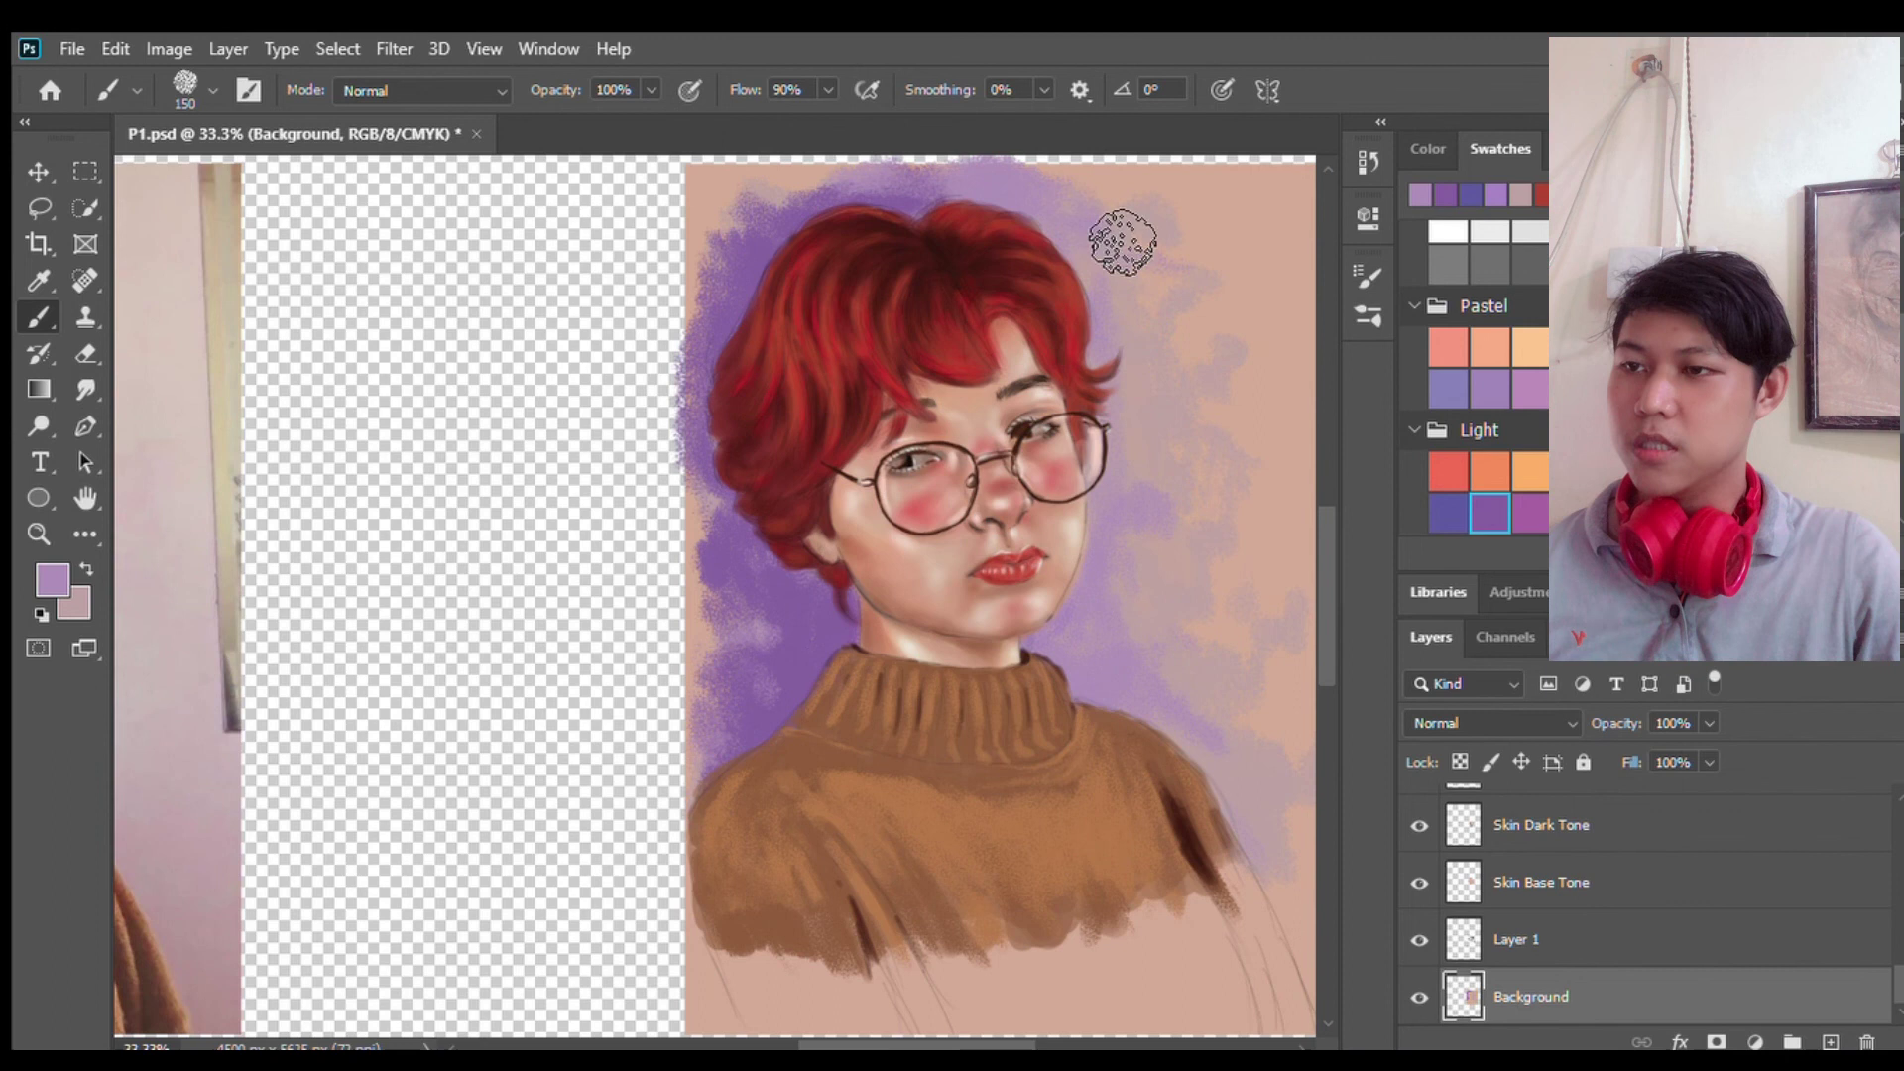
Step: Erase stray outline lines below the sweater, then return to the Details layer
key(z)
key(ctrl+minus)
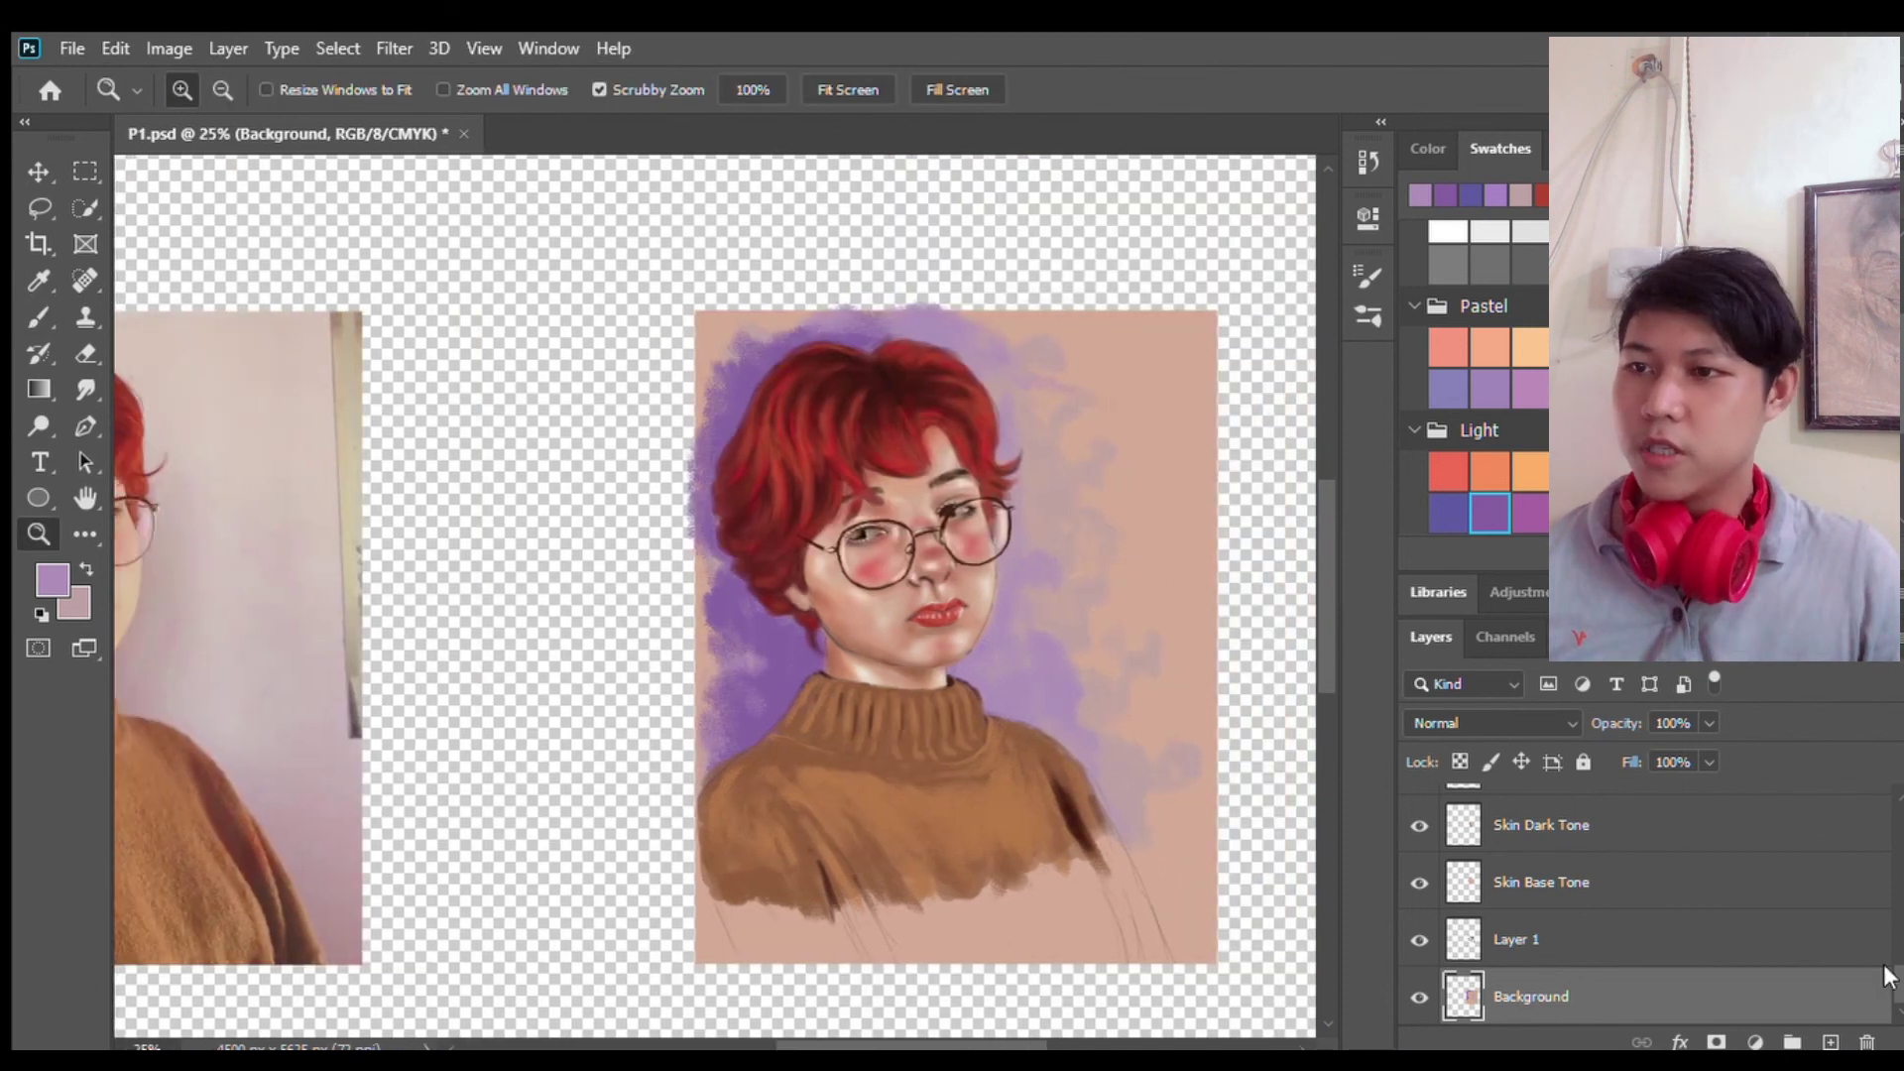
scroll(1646, 912, up, 3)
key(e)
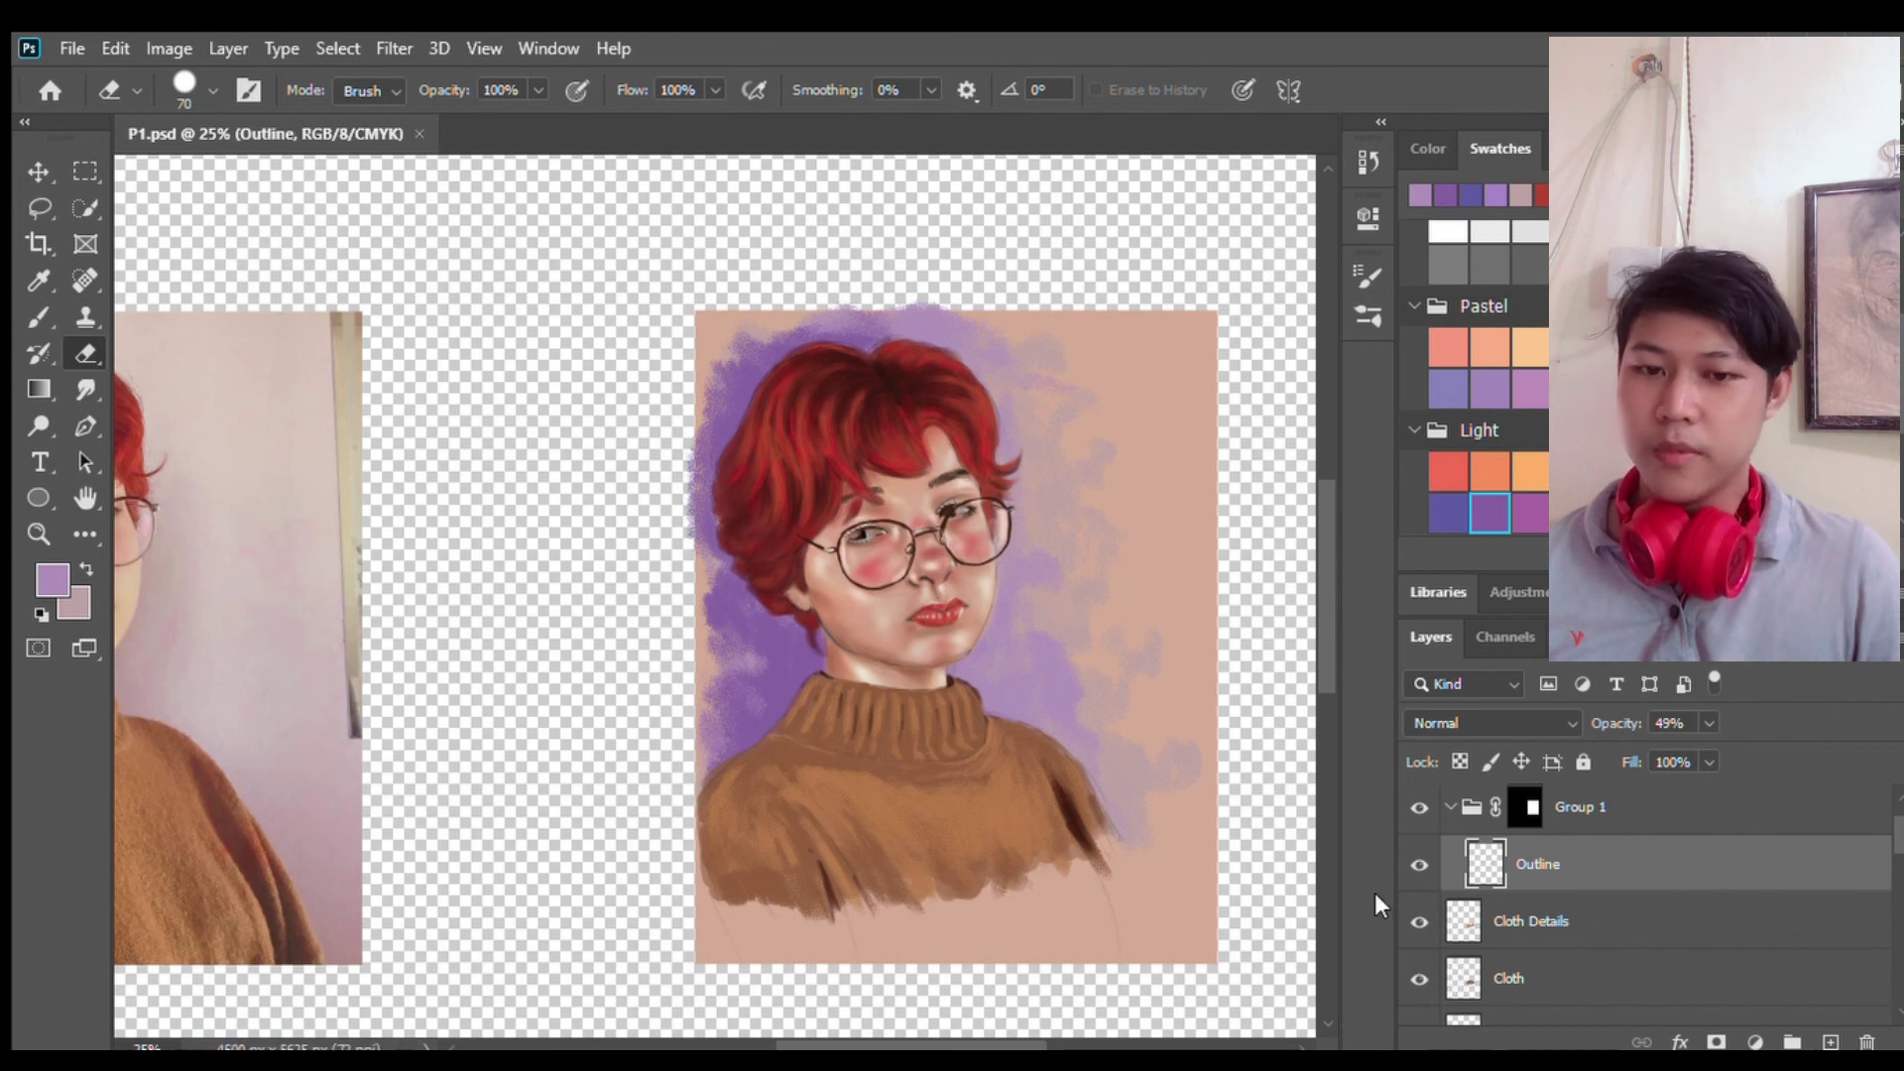
scroll(1646, 893, down, 5)
click(1514, 913)
key(b)
key(ctrl+plus)
key(ctrl+plus)
key(ctrl+plus)
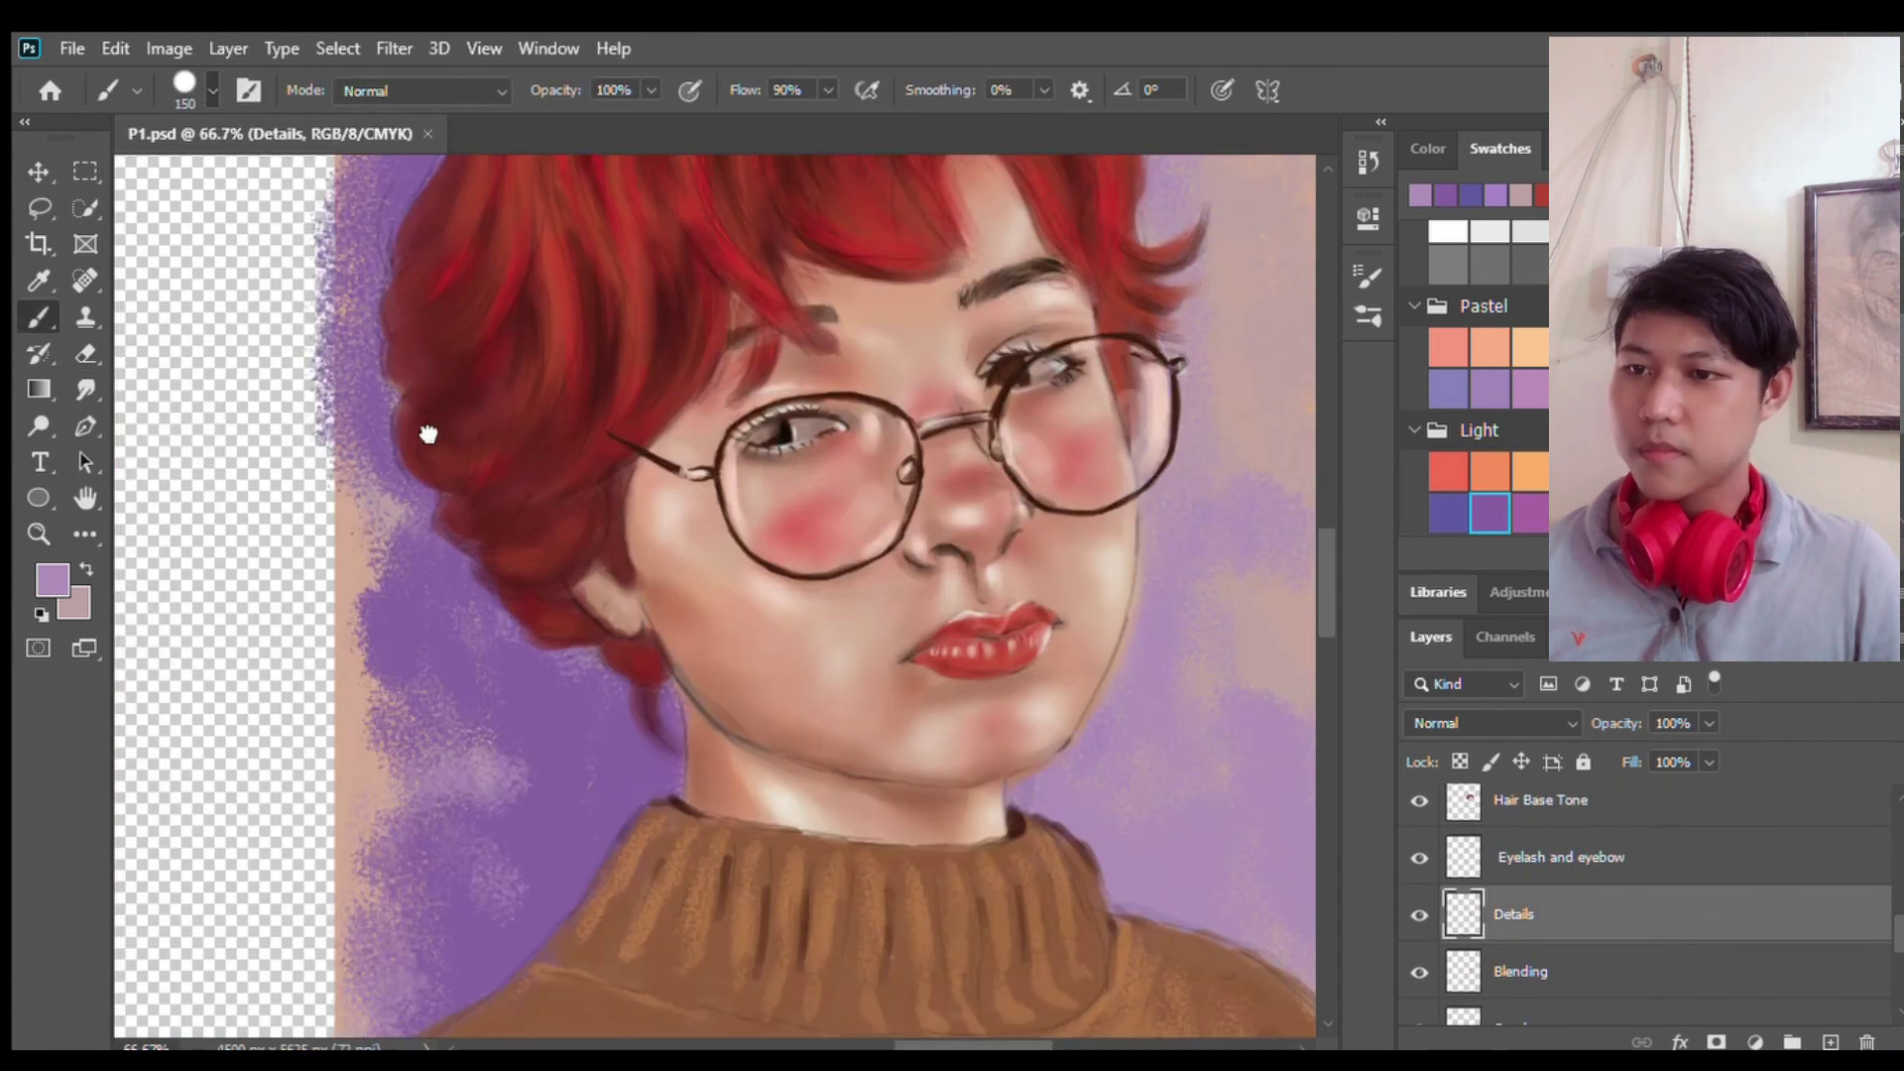
drag(969, 667, 1051, 668)
alt+click(446, 268)
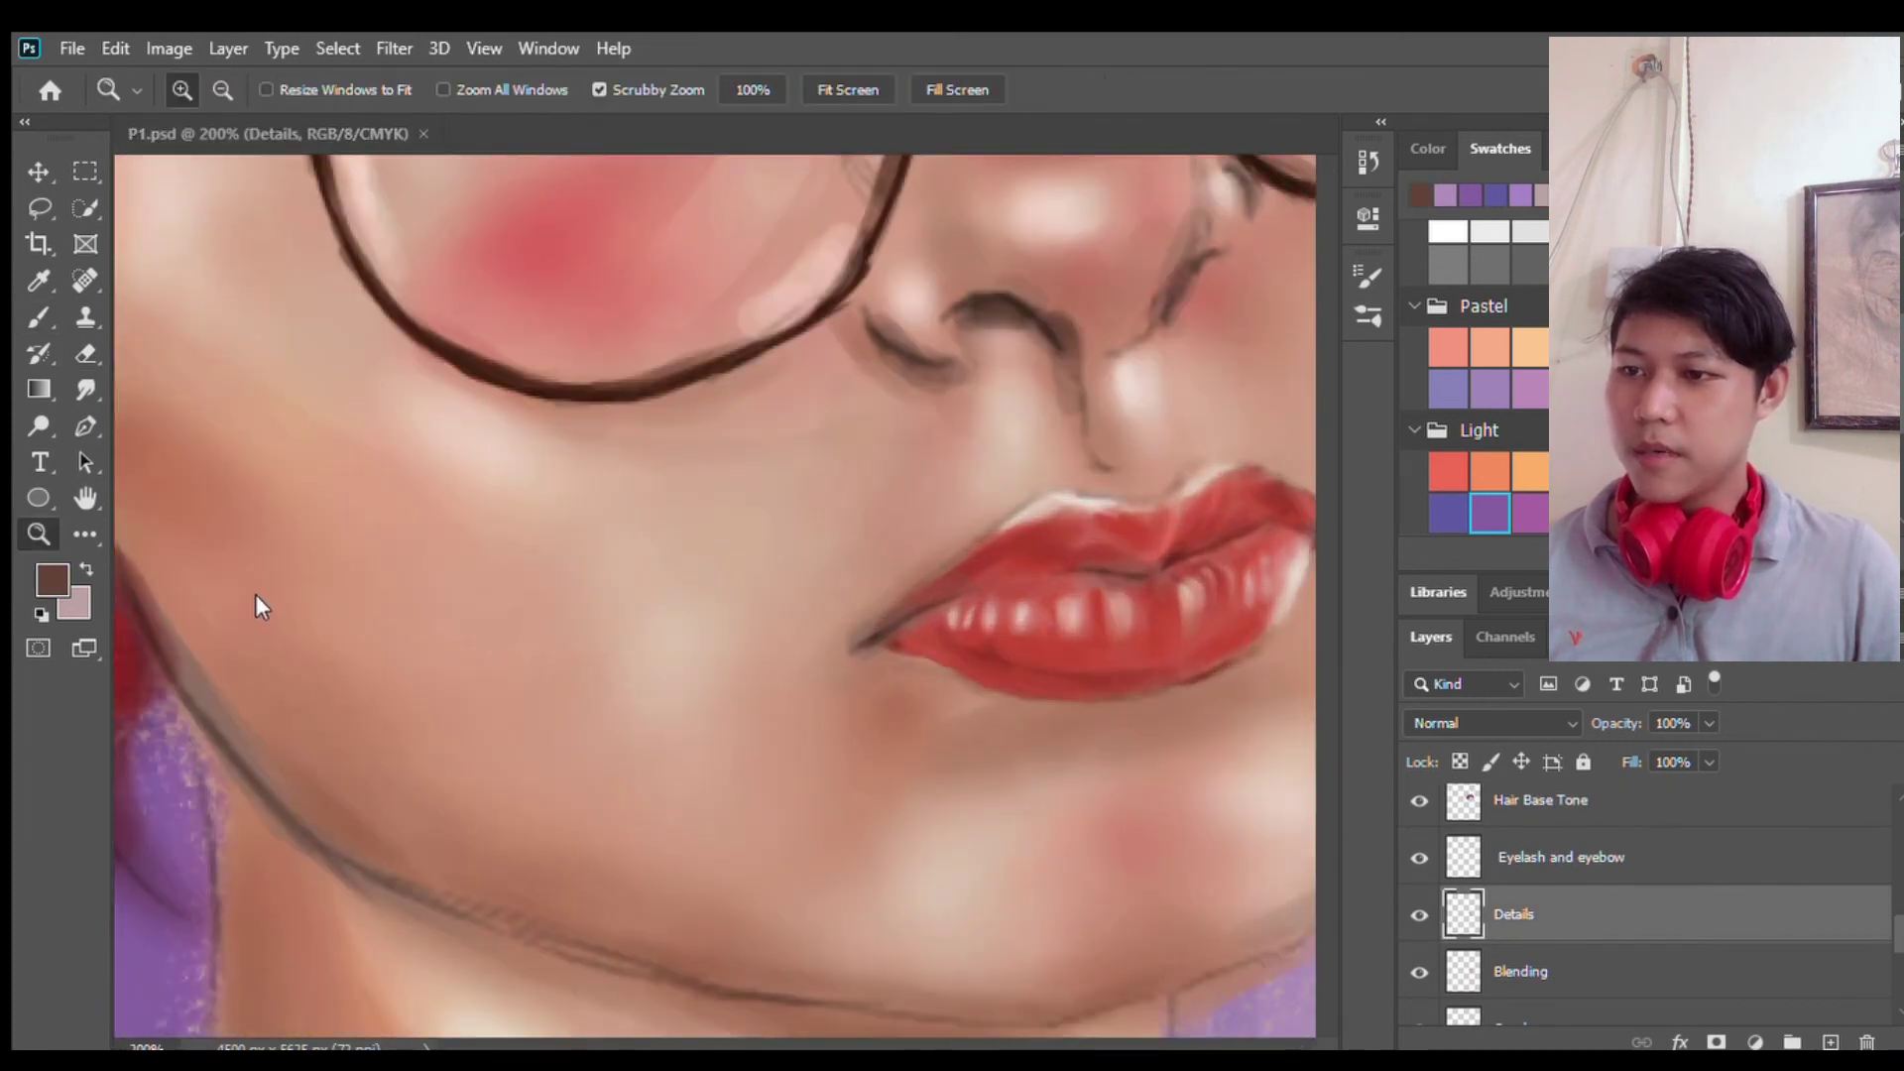
key(bracketleft)
key(bracketleft)
key(bracketleft)
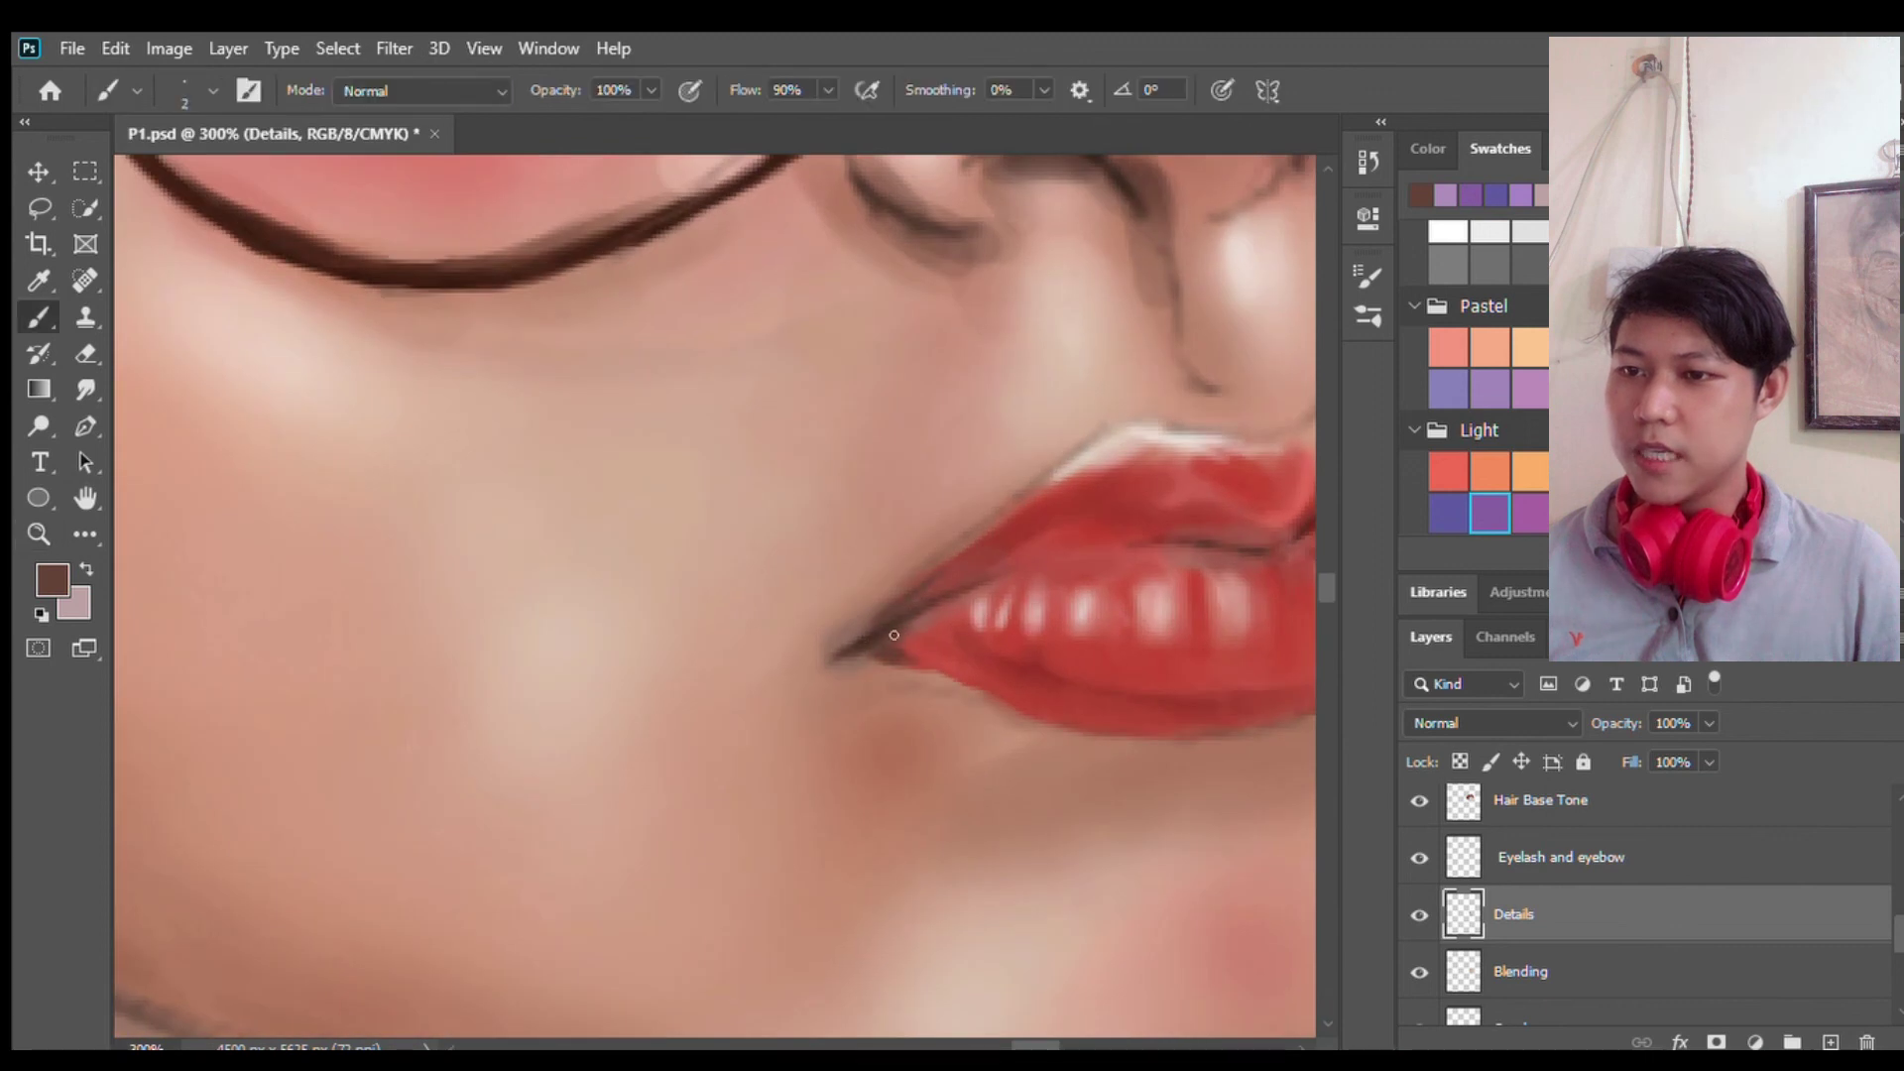
scroll(893, 634, right, 5)
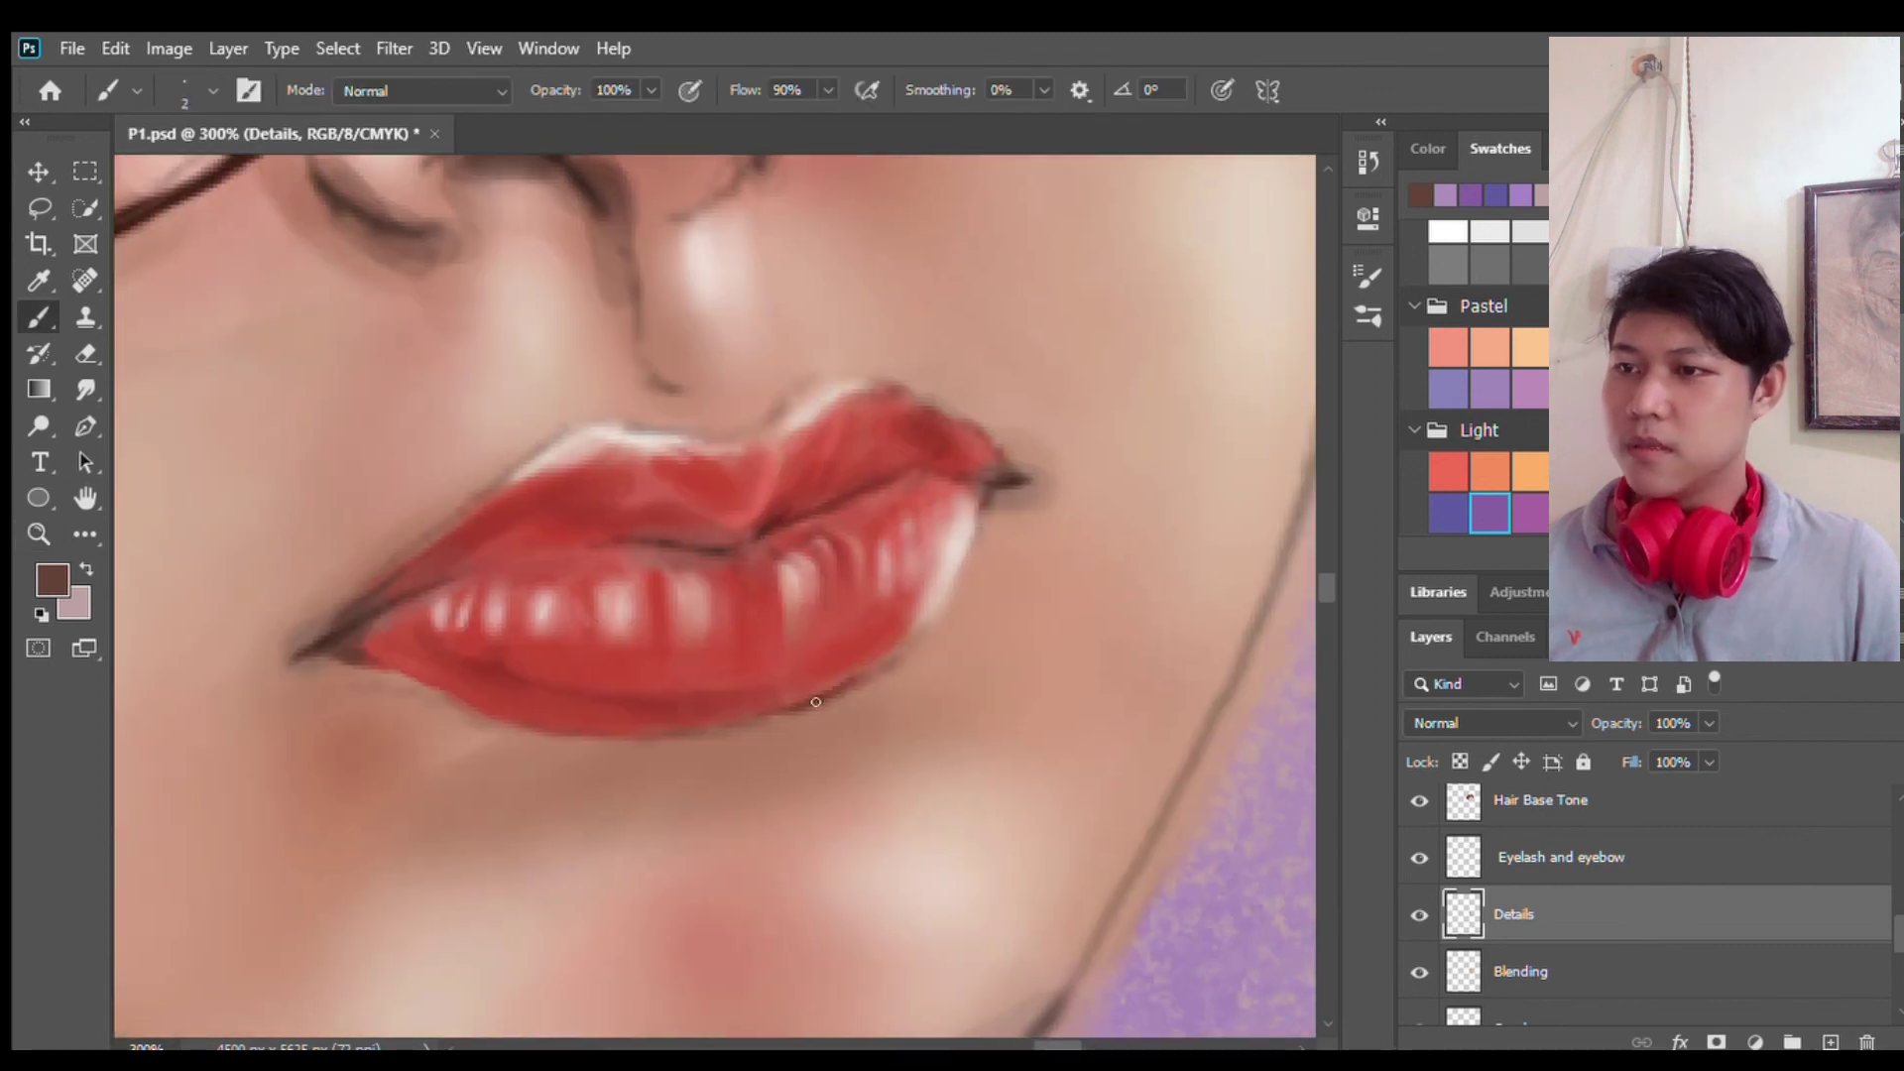
key(z)
scroll(862, 794, down, 6)
scroll(1305, 627, down, 2)
scroll(1636, 892, down, 5)
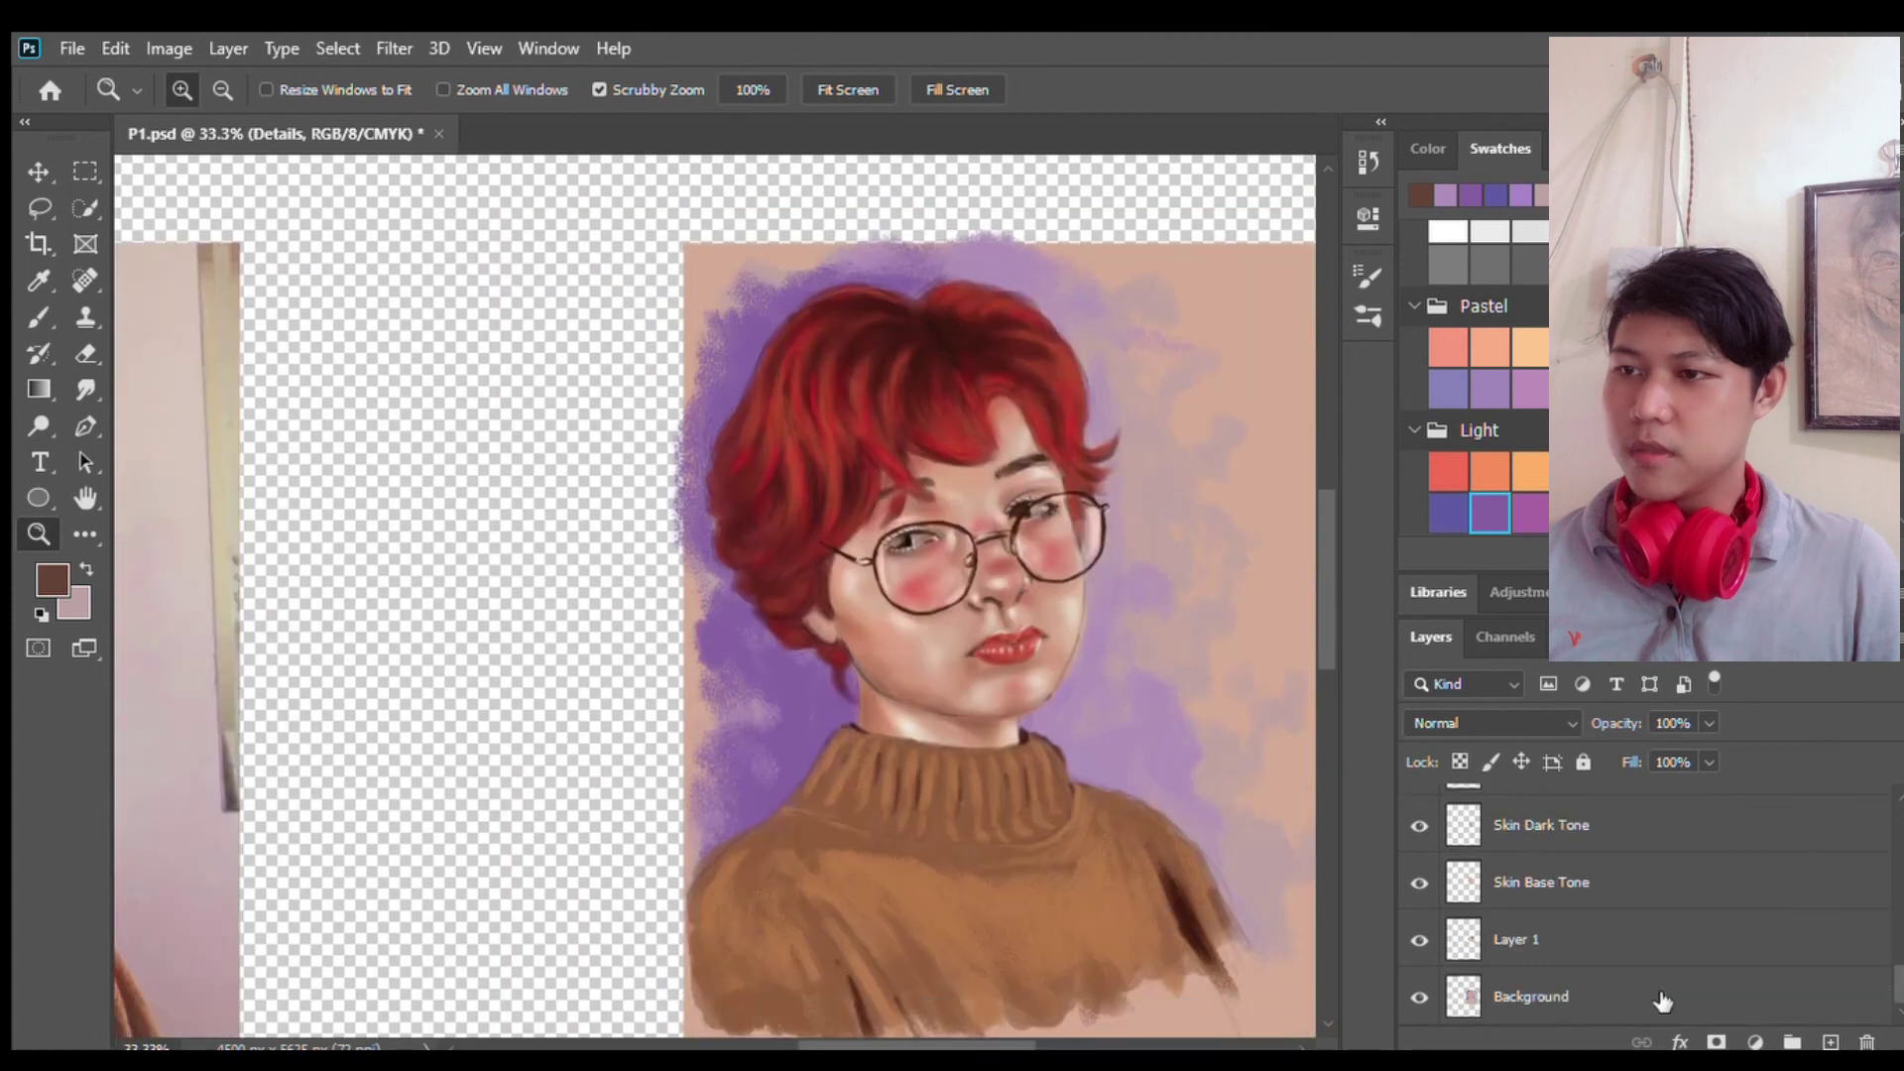
click(1531, 997)
click(1448, 513)
key(b)
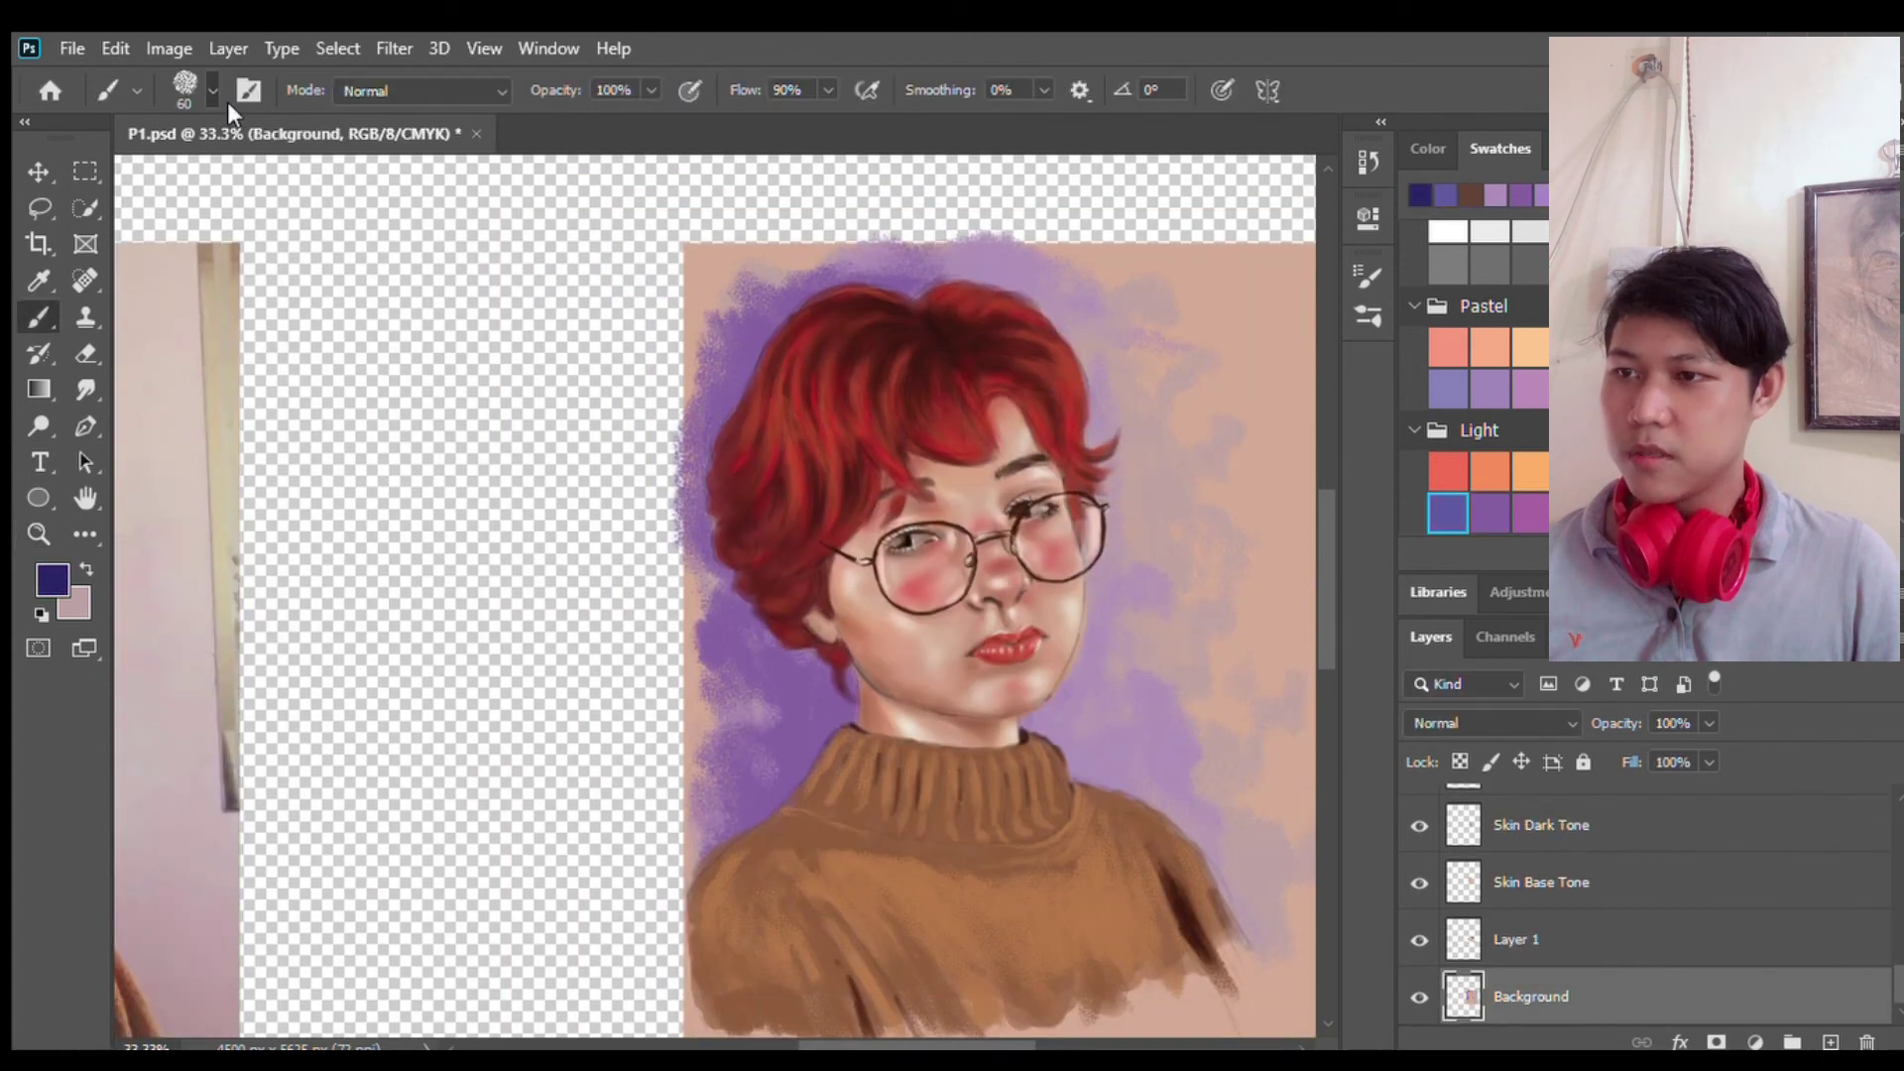
scroll(961, 771, right, 3)
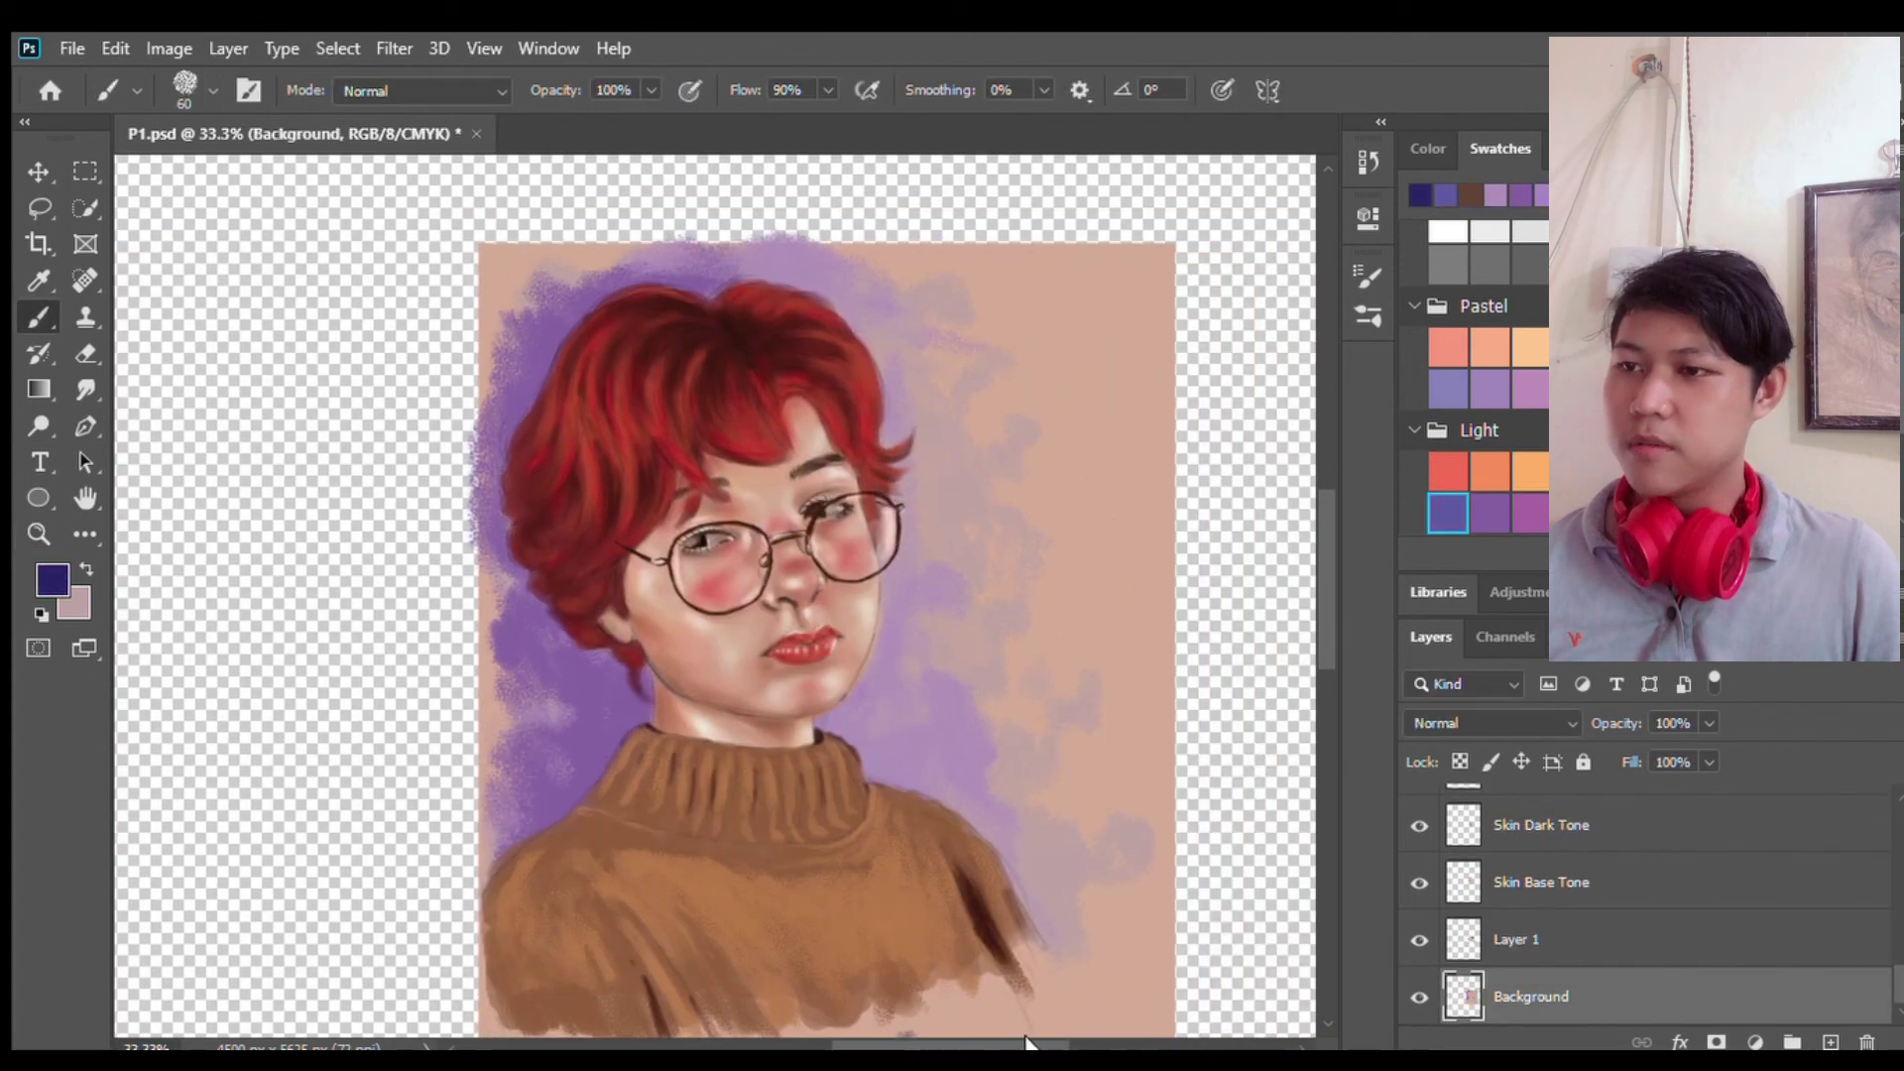
scroll(1791, 932, up, 3)
scroll(1794, 893, down, 3)
Step: On Cloth Details, handwrite the signature and date 26.2.2022 in white beside the sweater, then save
click(1686, 902)
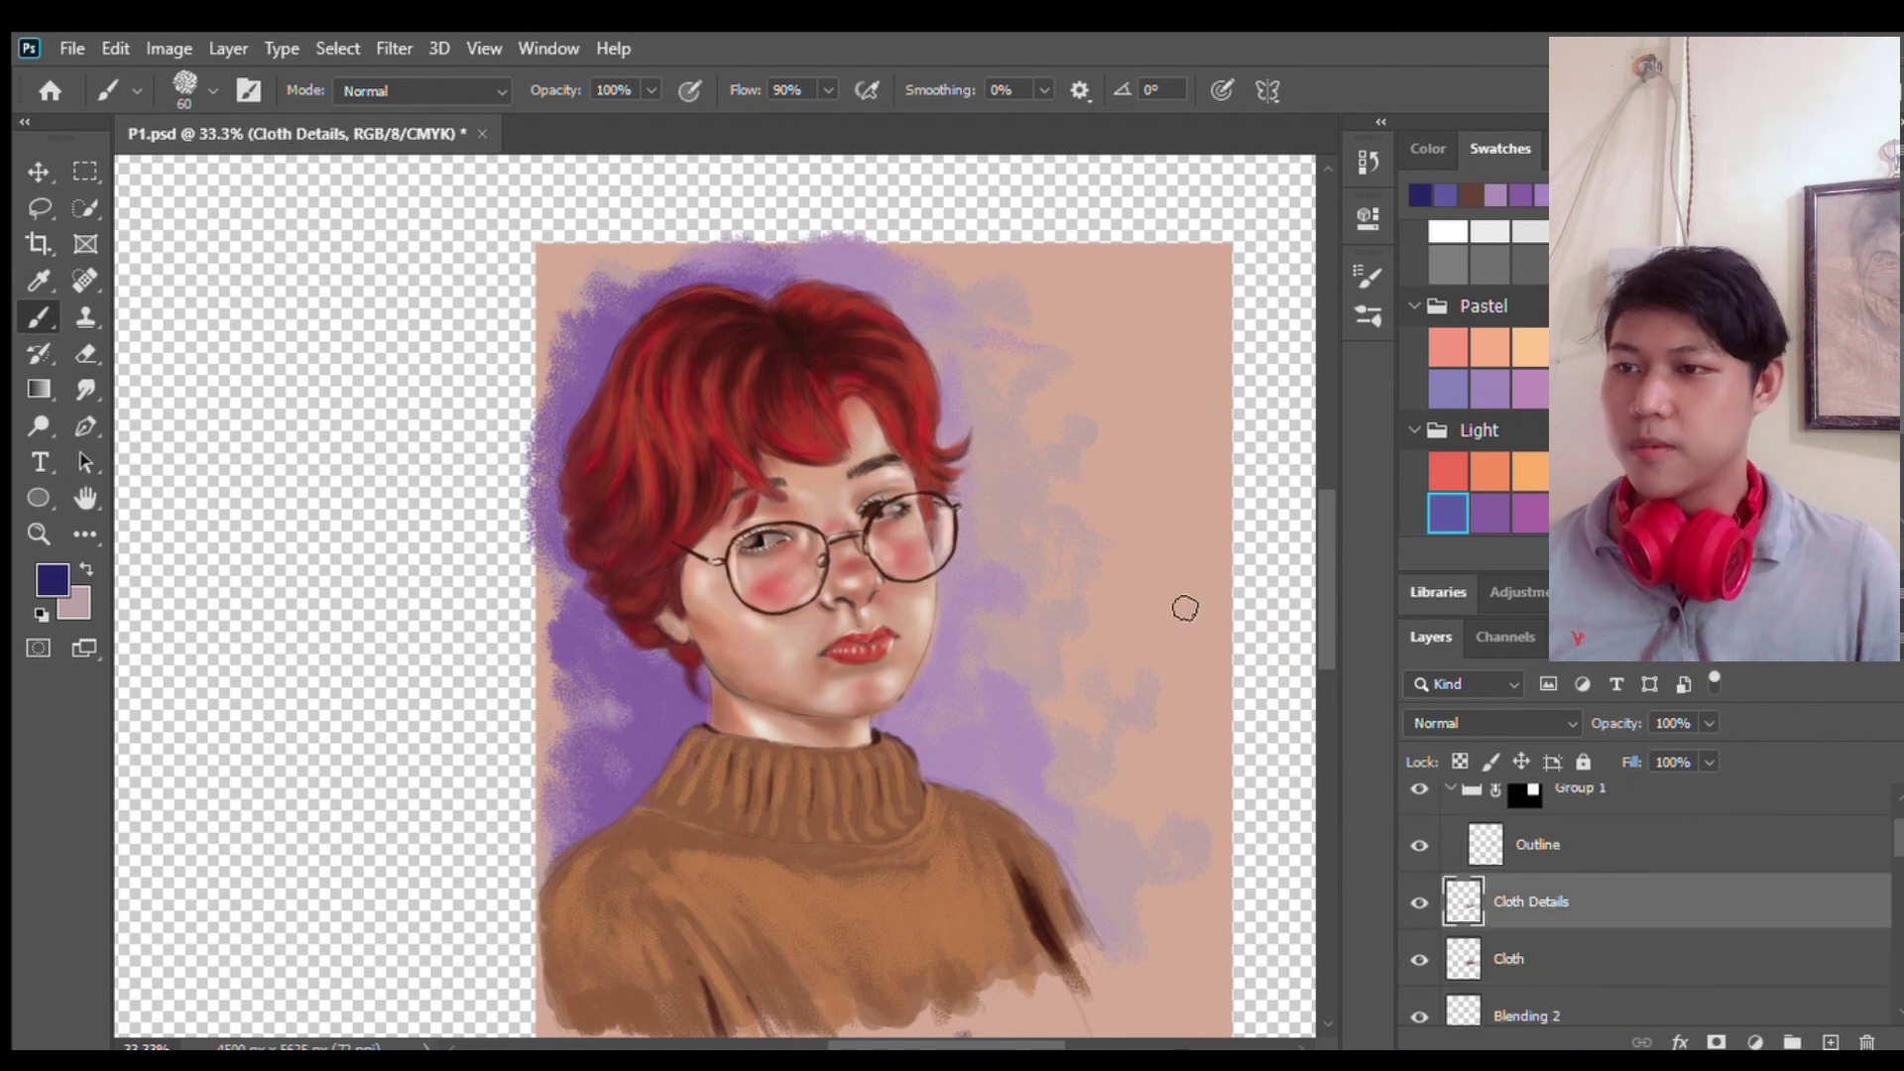
click(1448, 231)
key(bracketleft)
key(bracketleft)
scroll(981, 763, up, 1)
key(bracketleft)
key(bracketleft)
key(bracketleft)
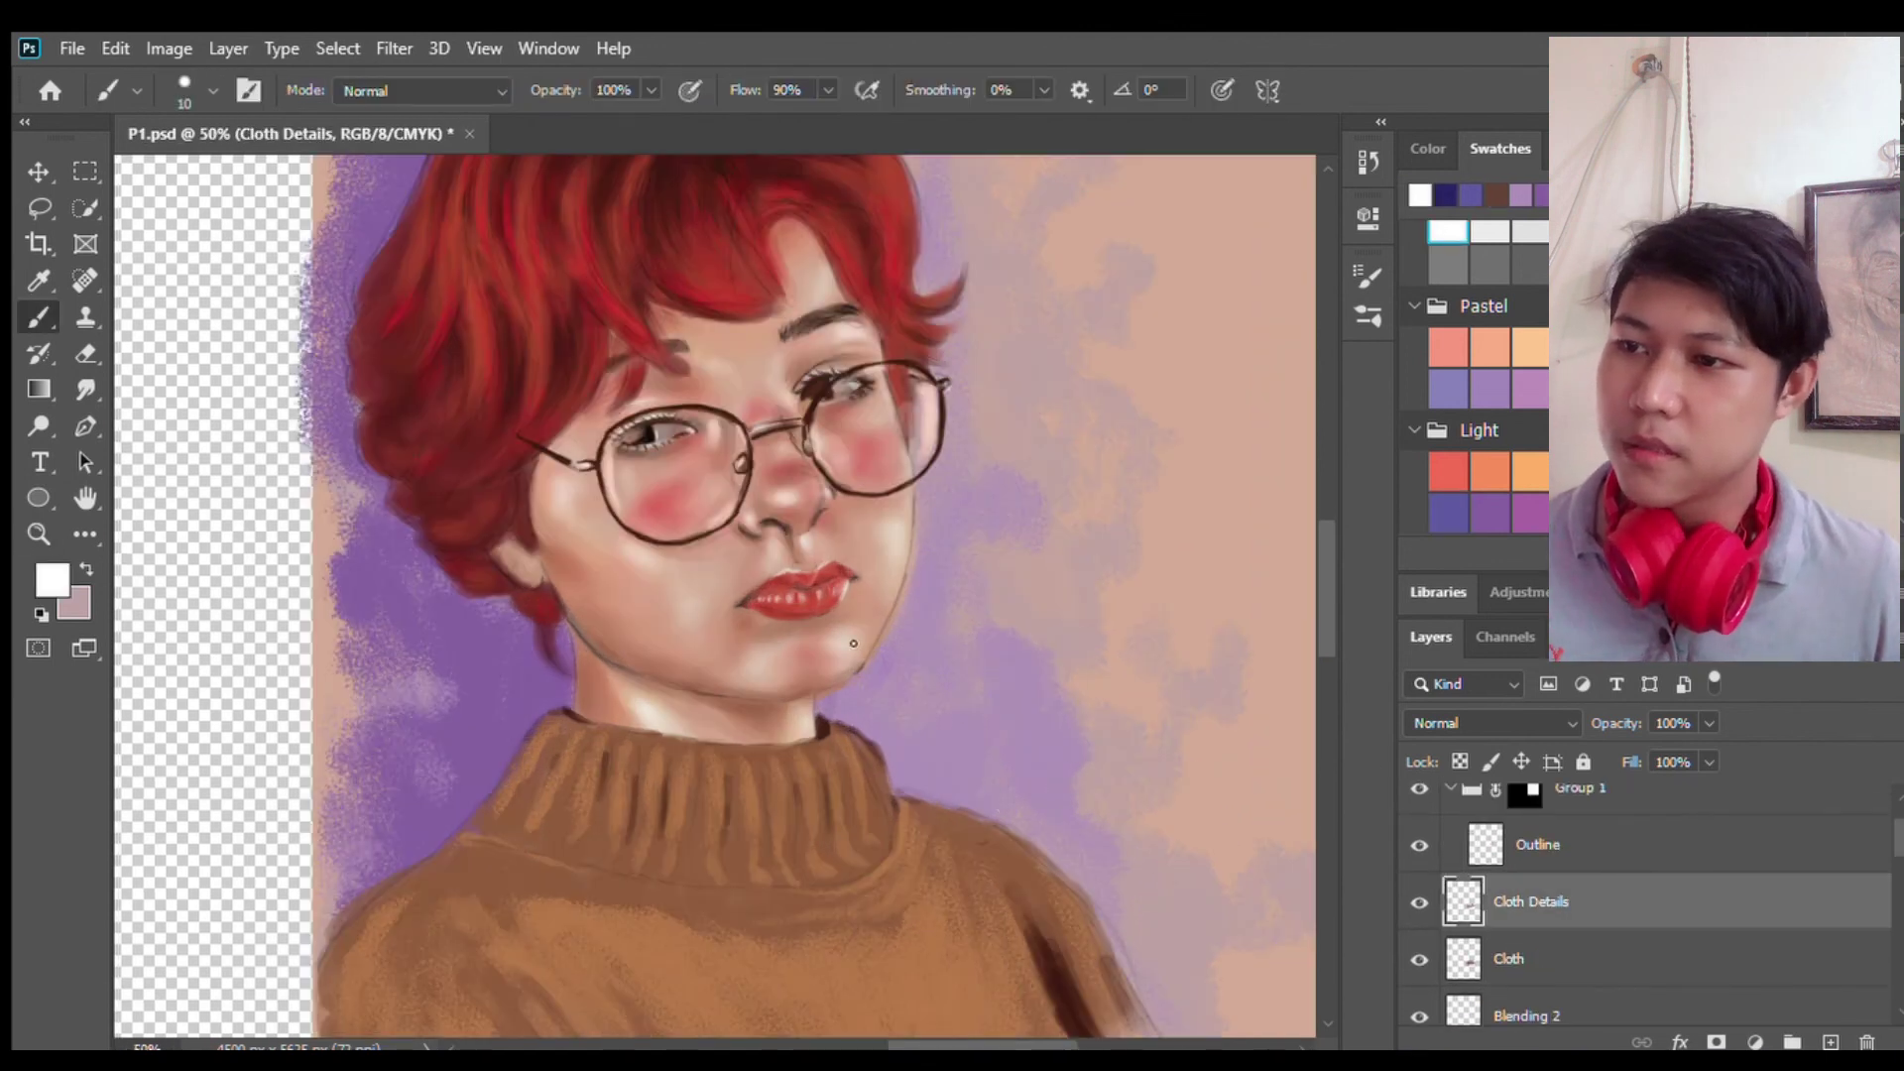
drag(1000, 718, 1061, 783)
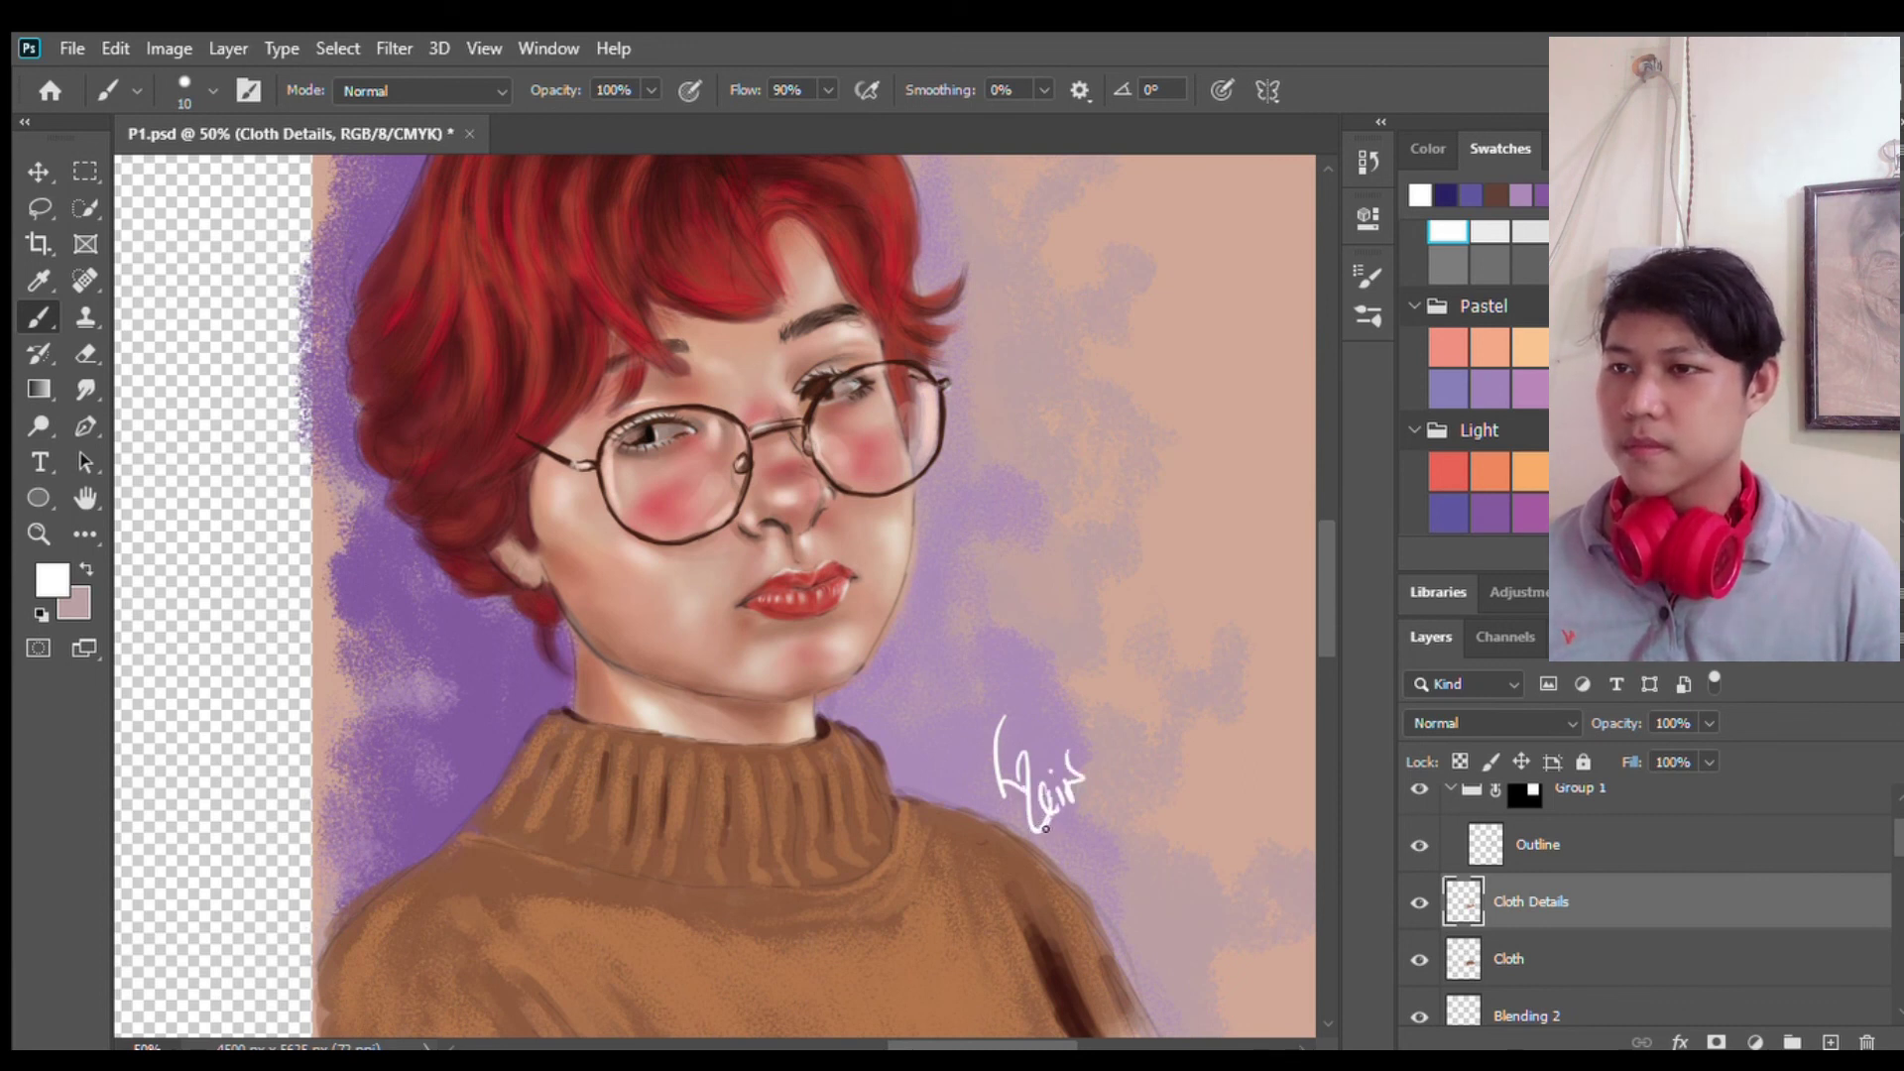
key(ctrl+s)
scroll(1424, 813, up, 2)
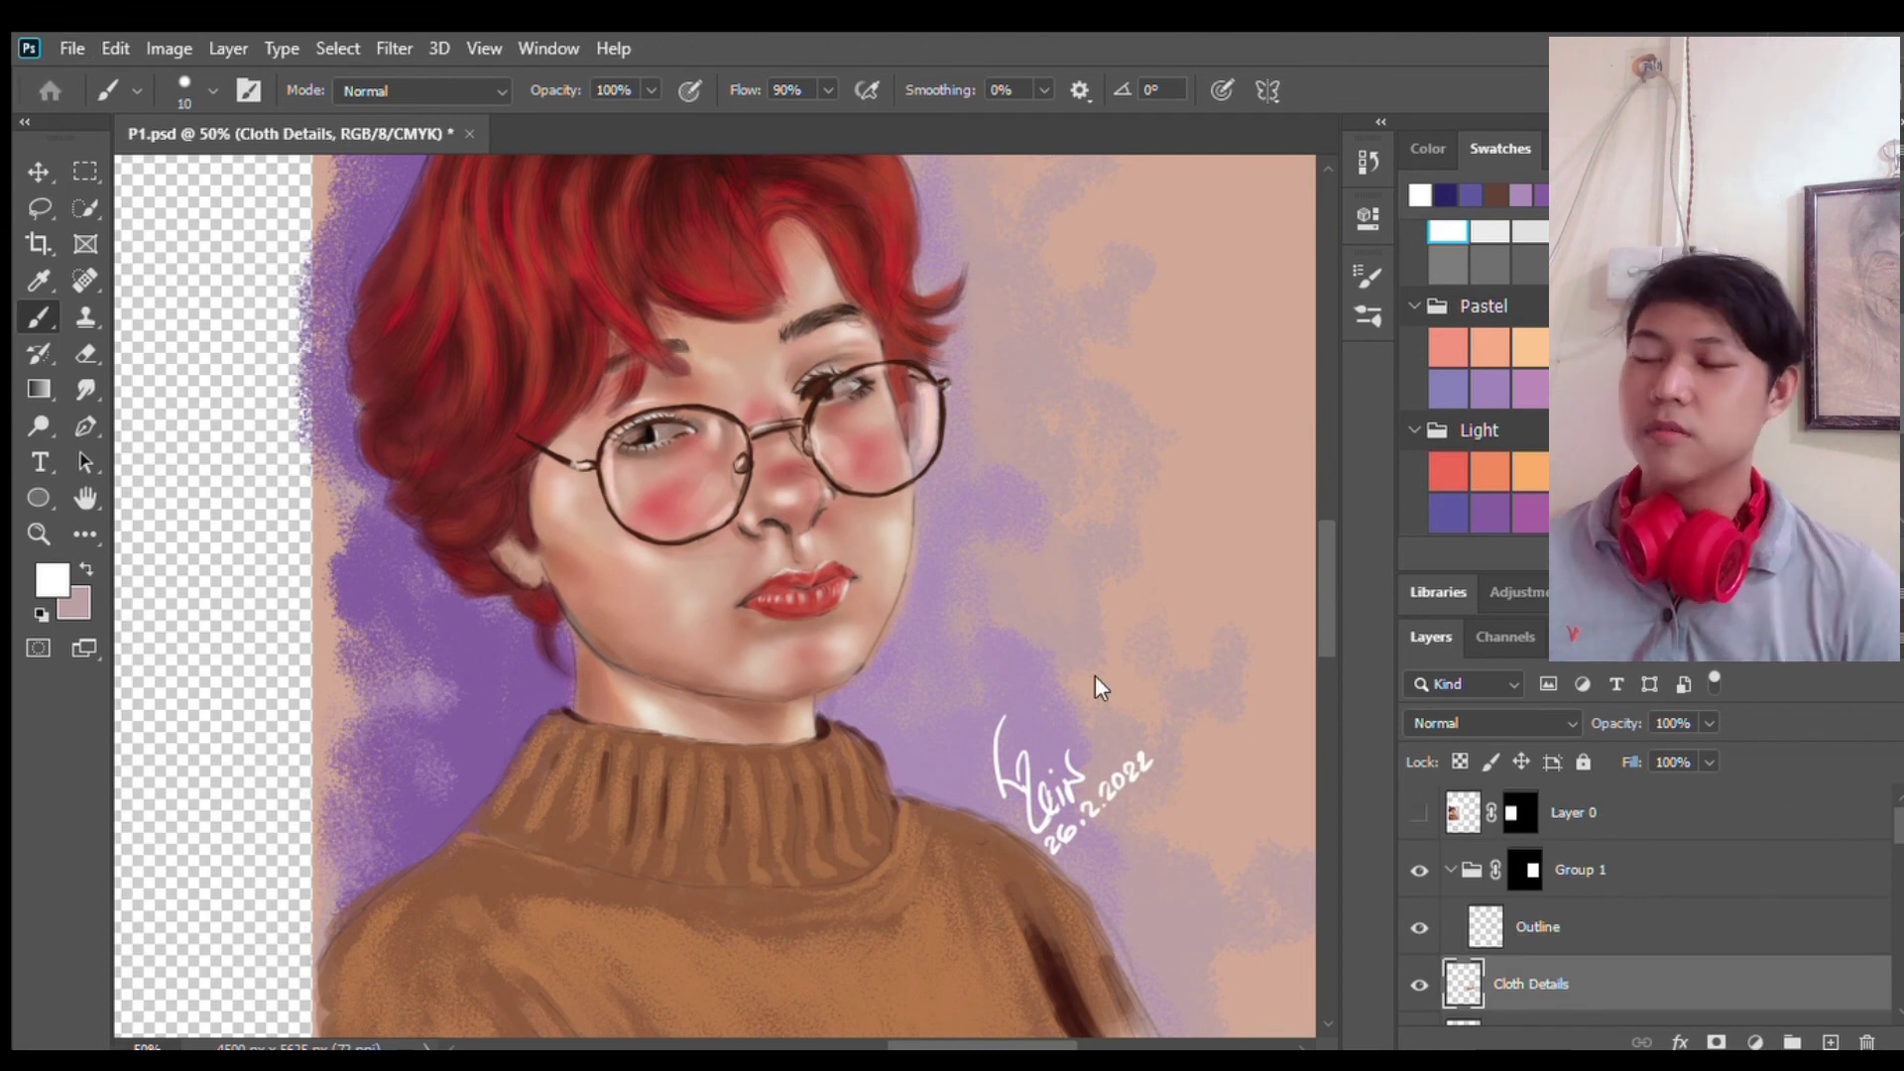